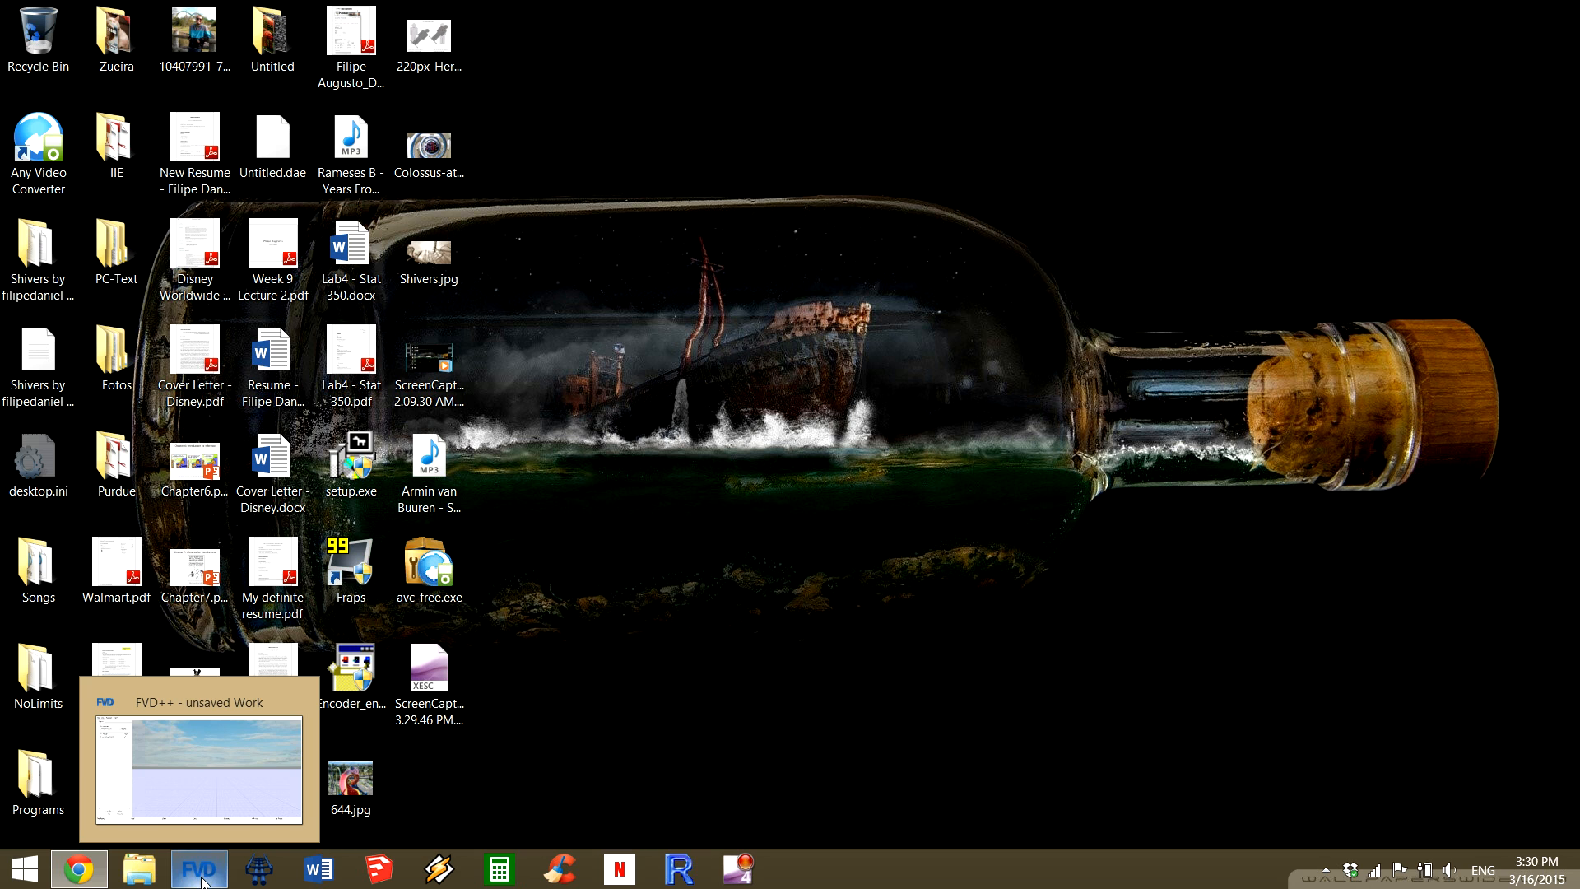
Switch to FVD++ and review the unnamed track's properties, keeping the existing friction, heartline and style settings.
{"action": "left_click", "coordinate": [200, 870]}
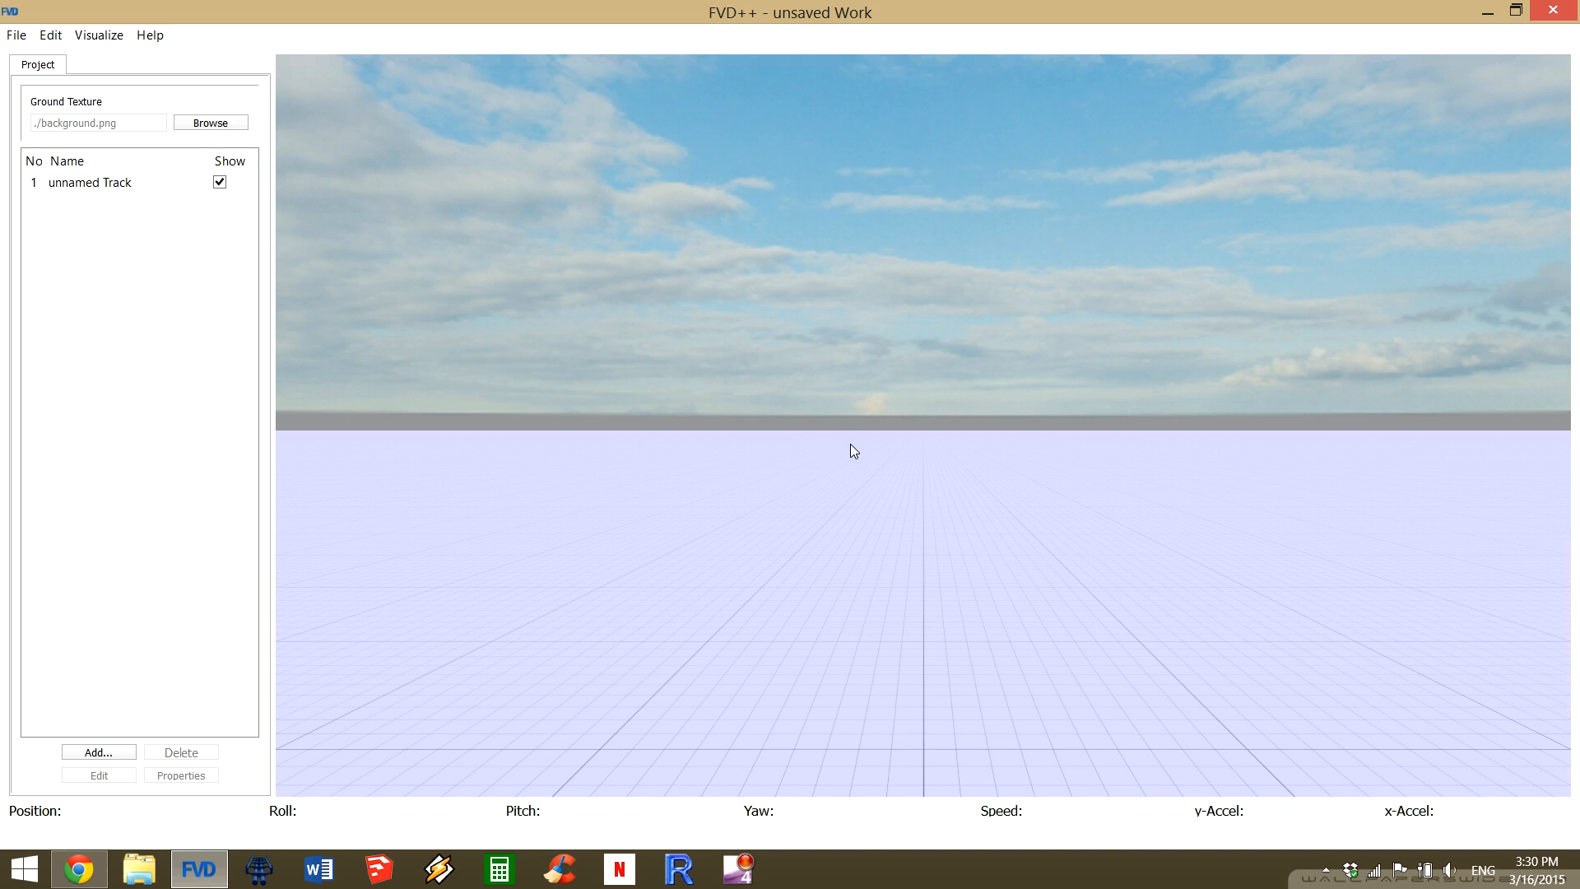
{"action": "left_click", "coordinate": [96, 185]}
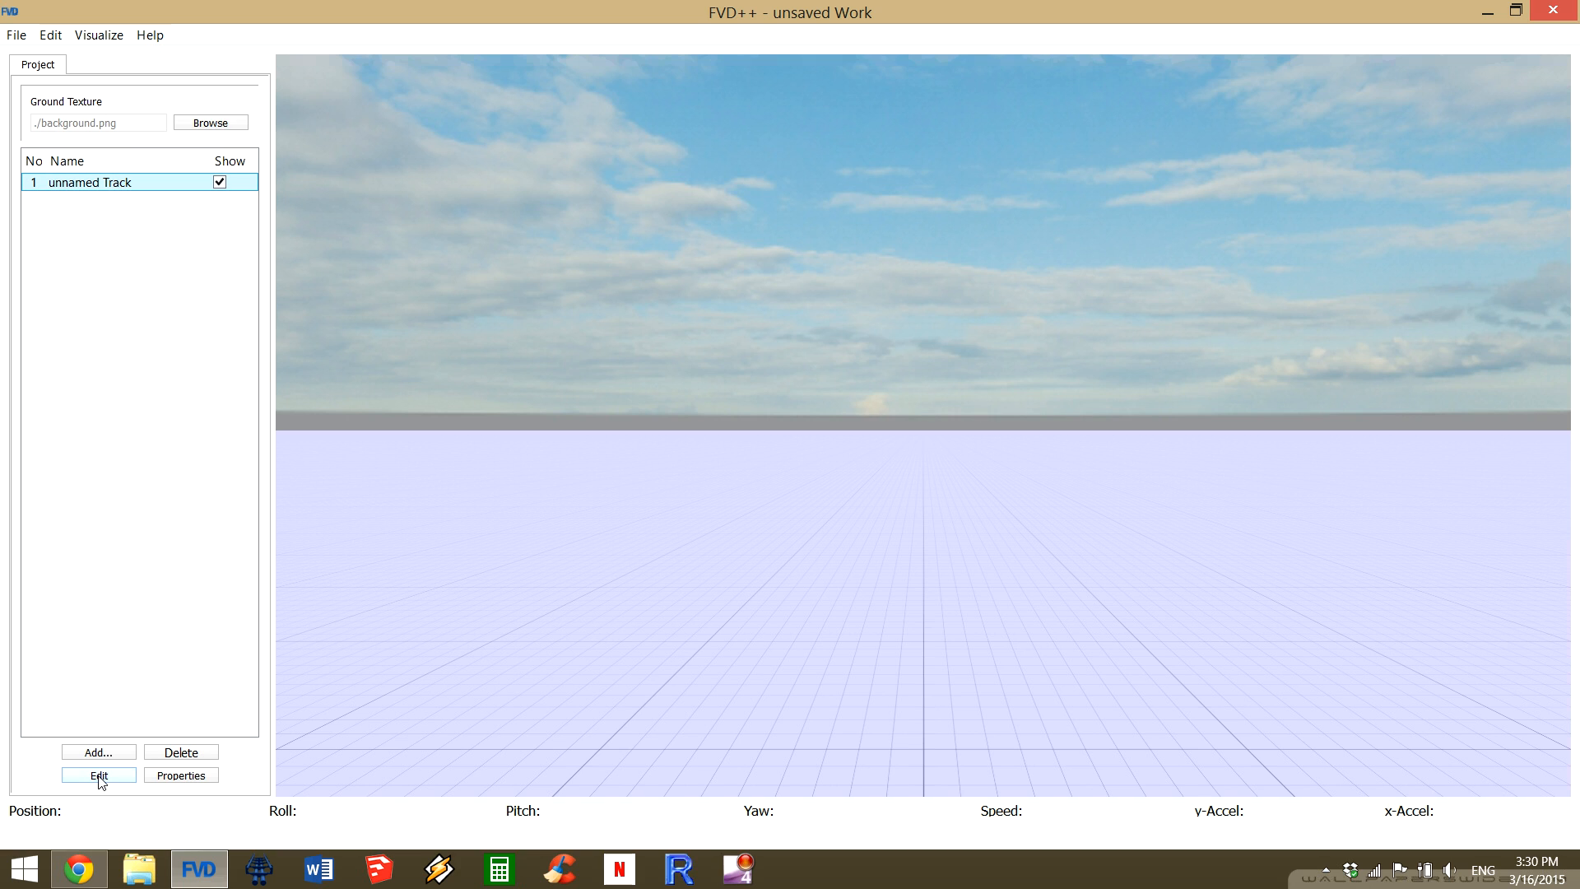
{"action": "left_click", "coordinate": [155, 779]}
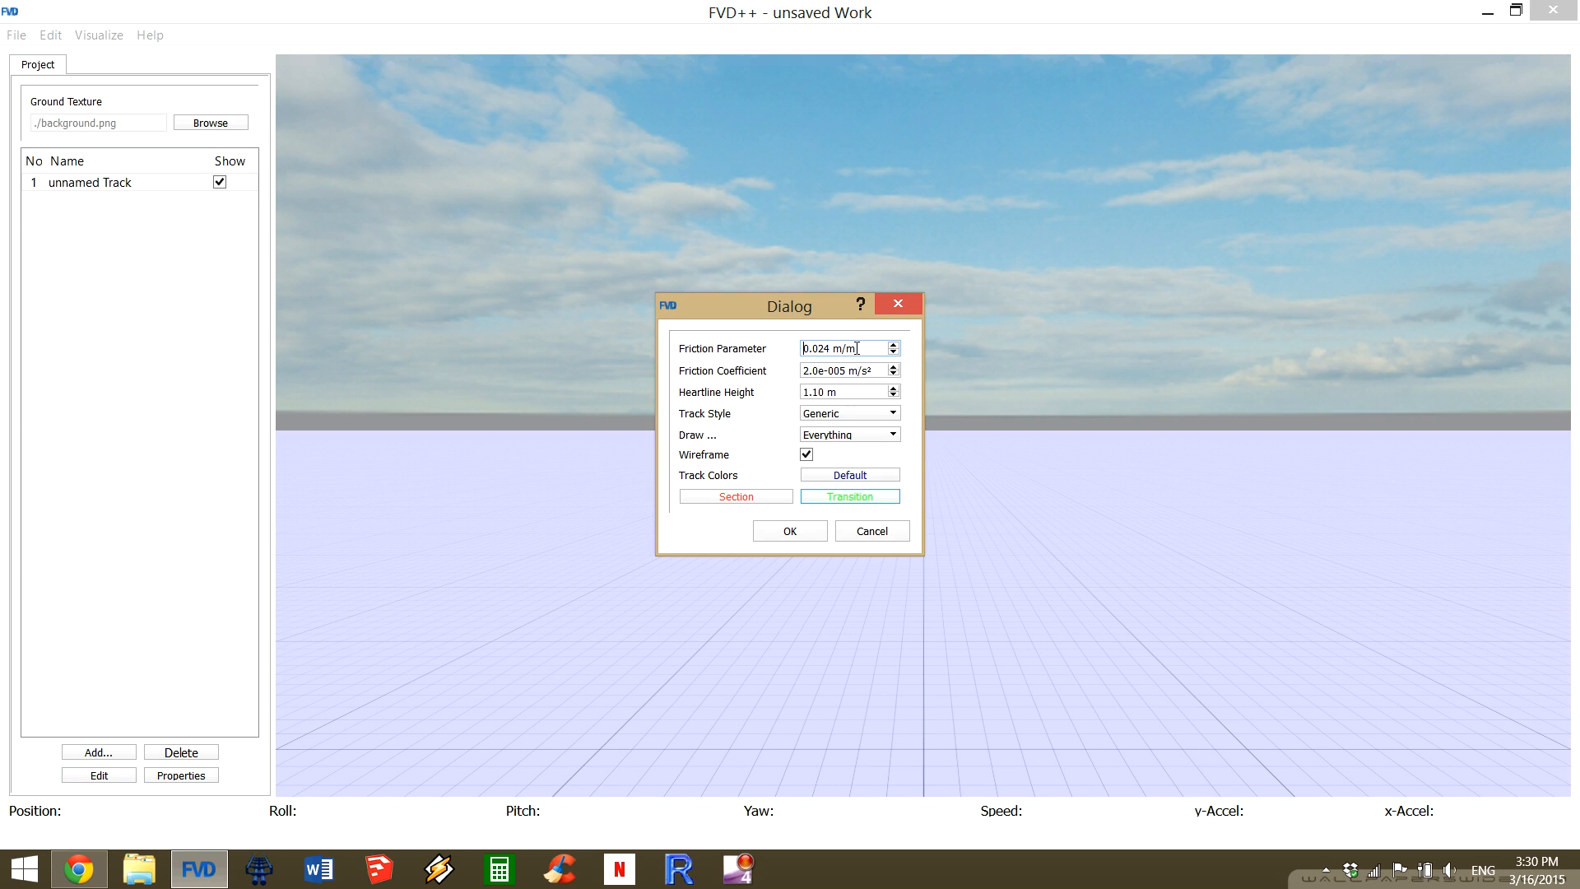
{"action": "left_click", "coordinate": [808, 534]}
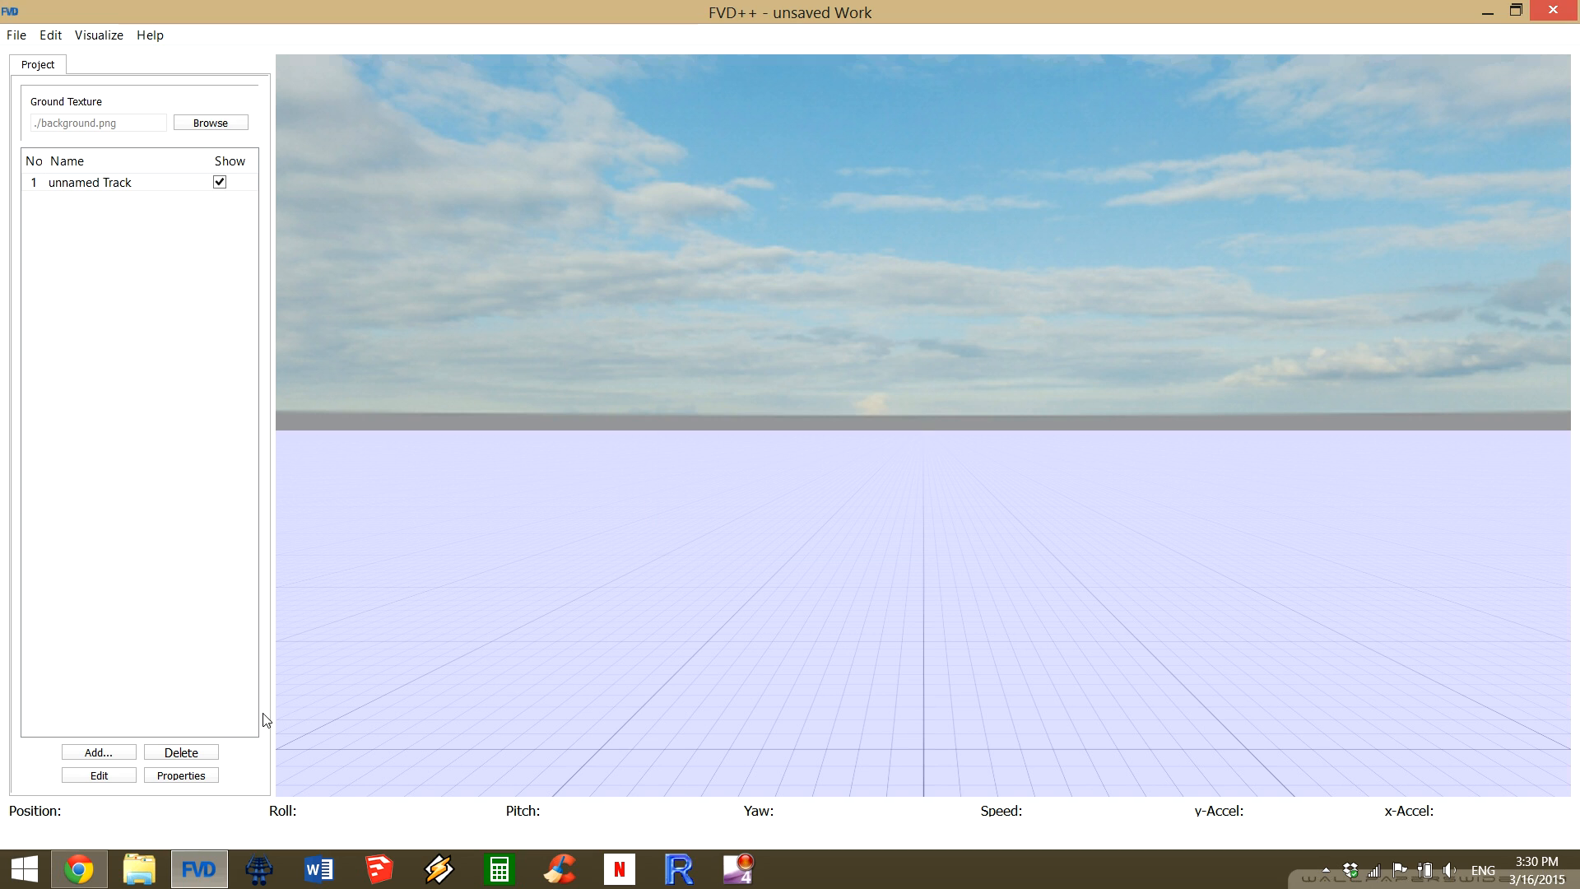
Open the unnamed track for editing.
{"action": "left_click", "coordinate": [115, 188]}
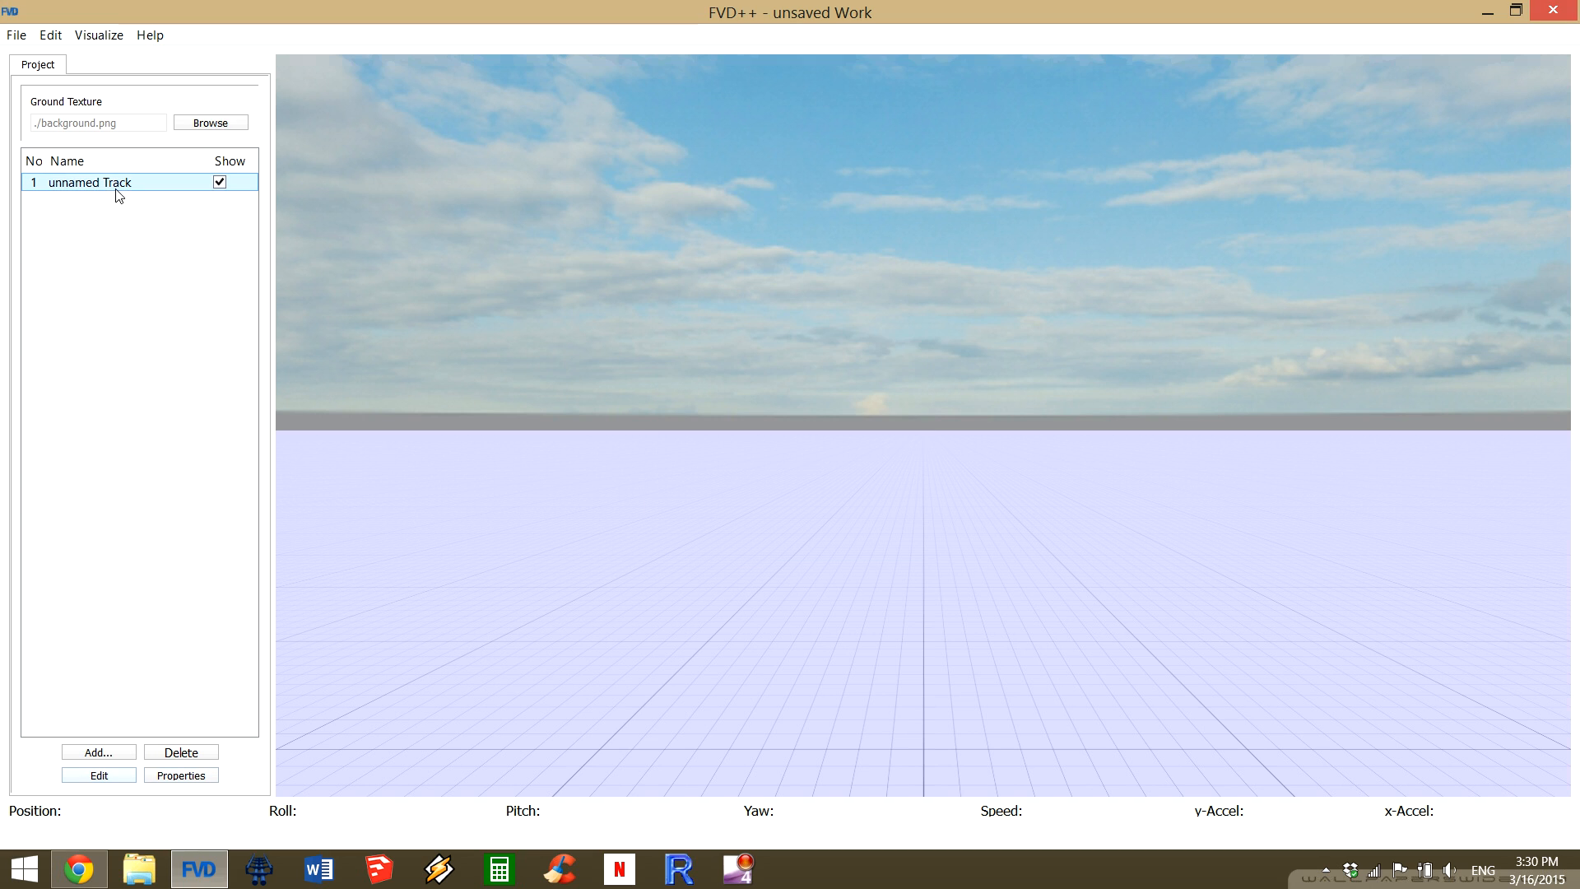
{"action": "left_click", "coordinate": [94, 778]}
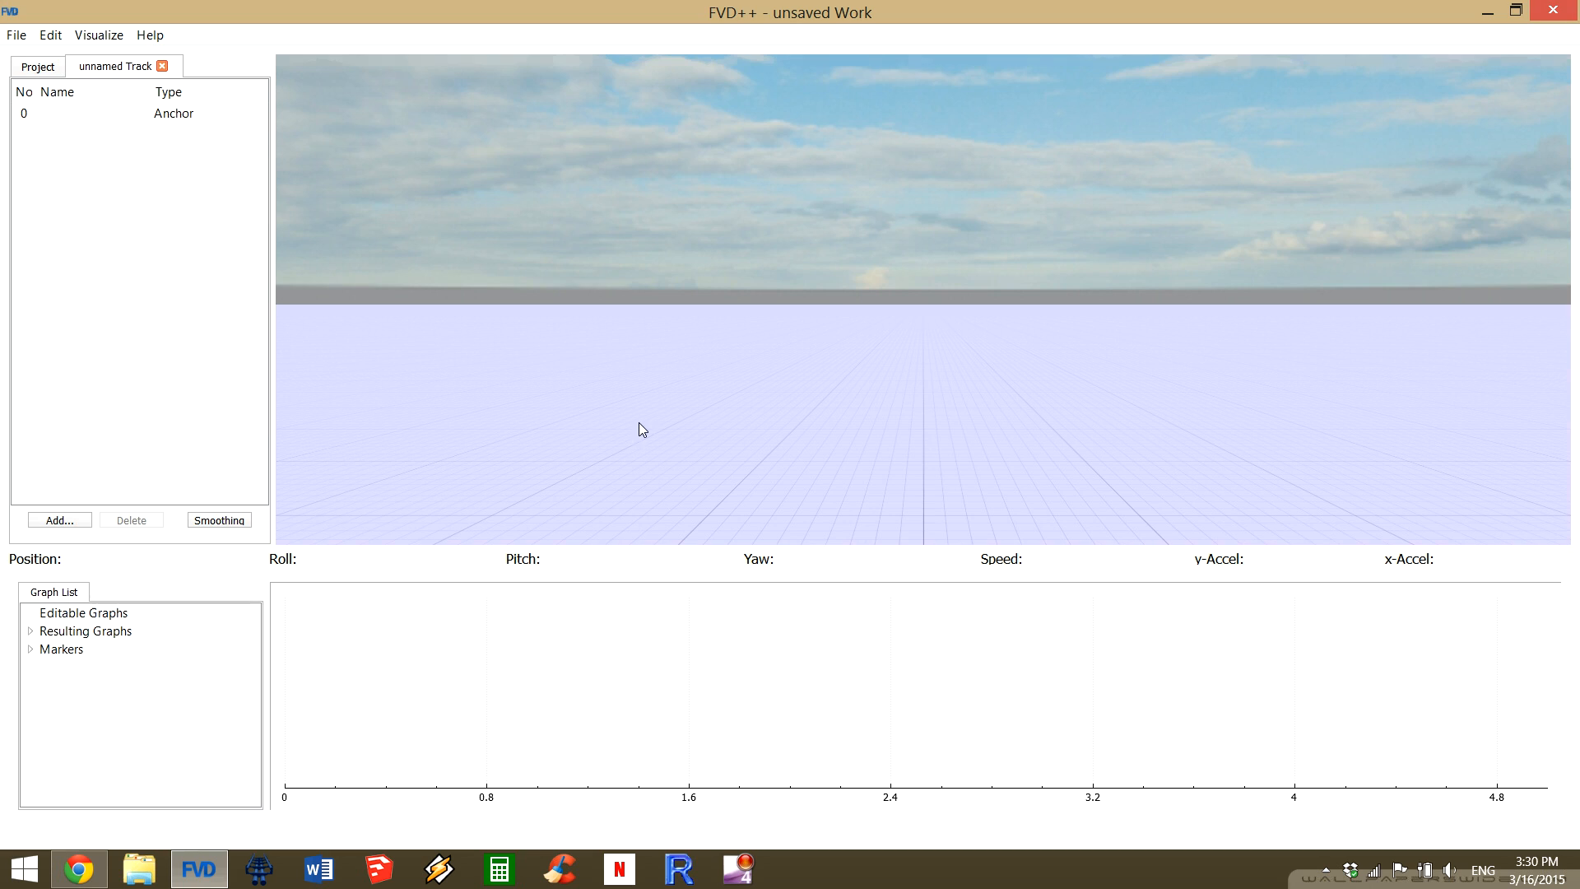
Add a straight section at the start of the track and set its heartline length to 20 m.
{"action": "mouse_move", "coordinate": [649, 348]}
{"action": "left_mouse_down"}
{"action": "mouse_move", "coordinate": [631, 451]}
{"action": "mouse_move", "coordinate": [588, 530]}
{"action": "mouse_move", "coordinate": [650, 352]}
{"action": "left_mouse_up"}
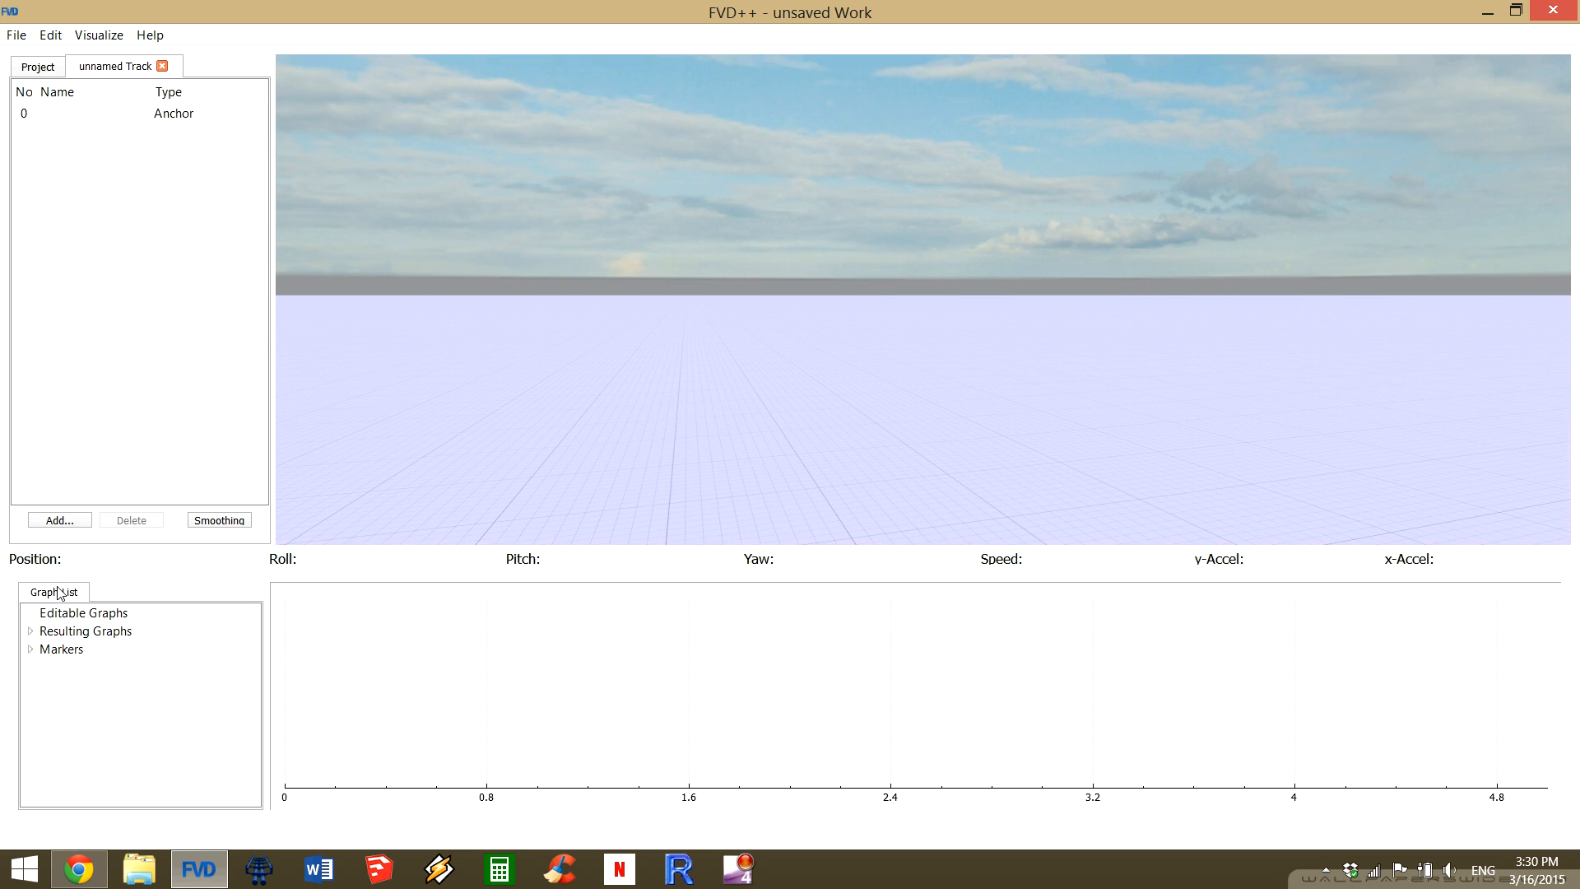
{"action": "left_click", "coordinate": [72, 527]}
{"action": "left_click", "coordinate": [101, 537]}
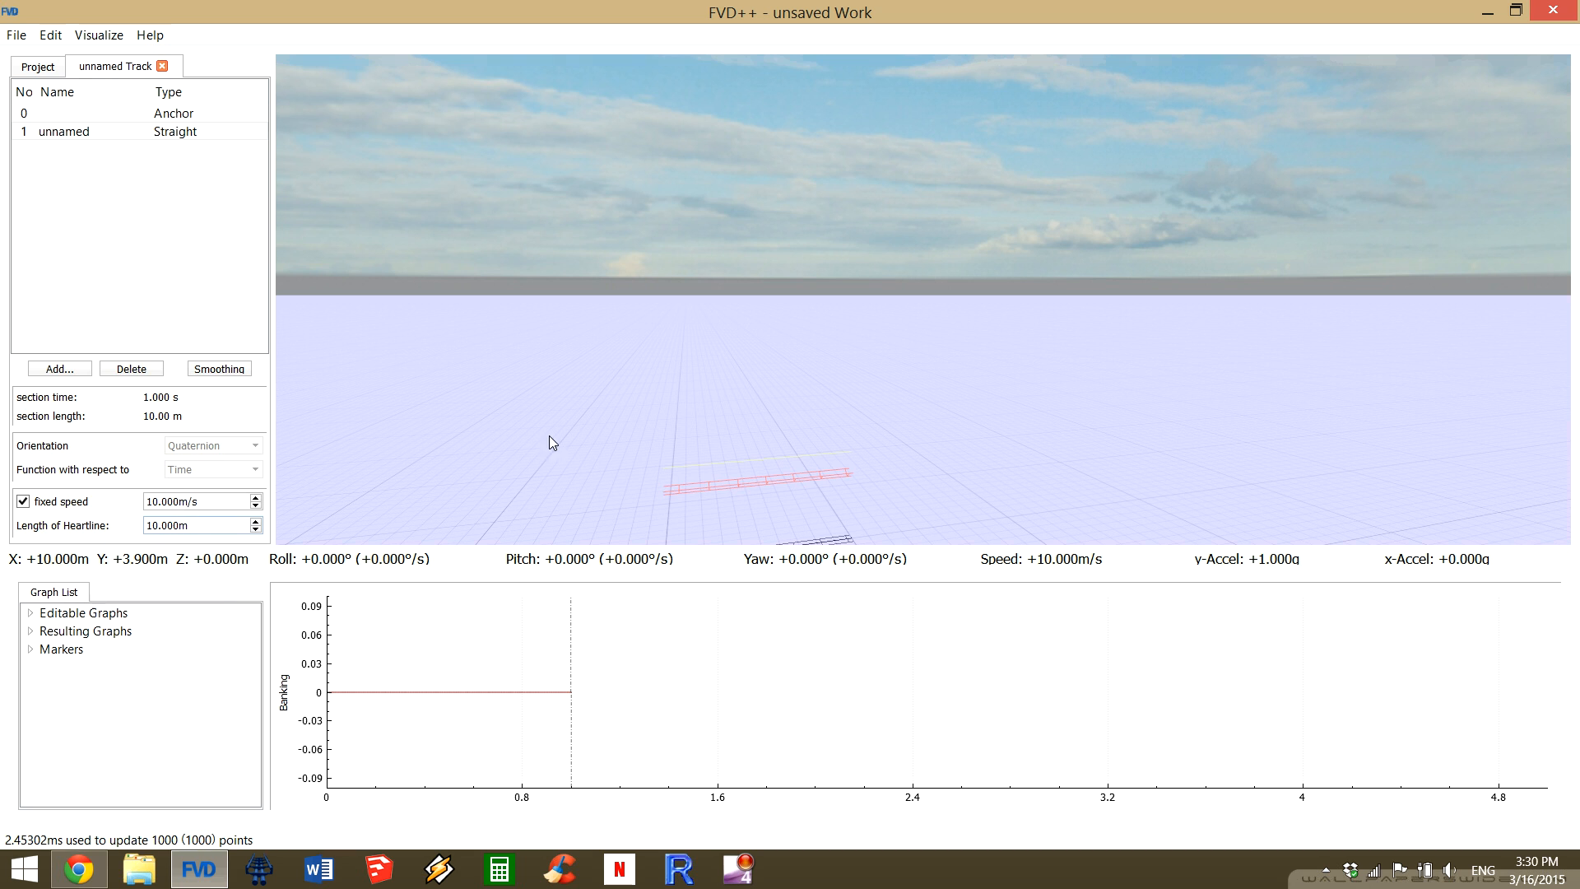
{"action": "left_click_drag", "start_coordinate": [580, 453], "coordinate": [579, 452]}
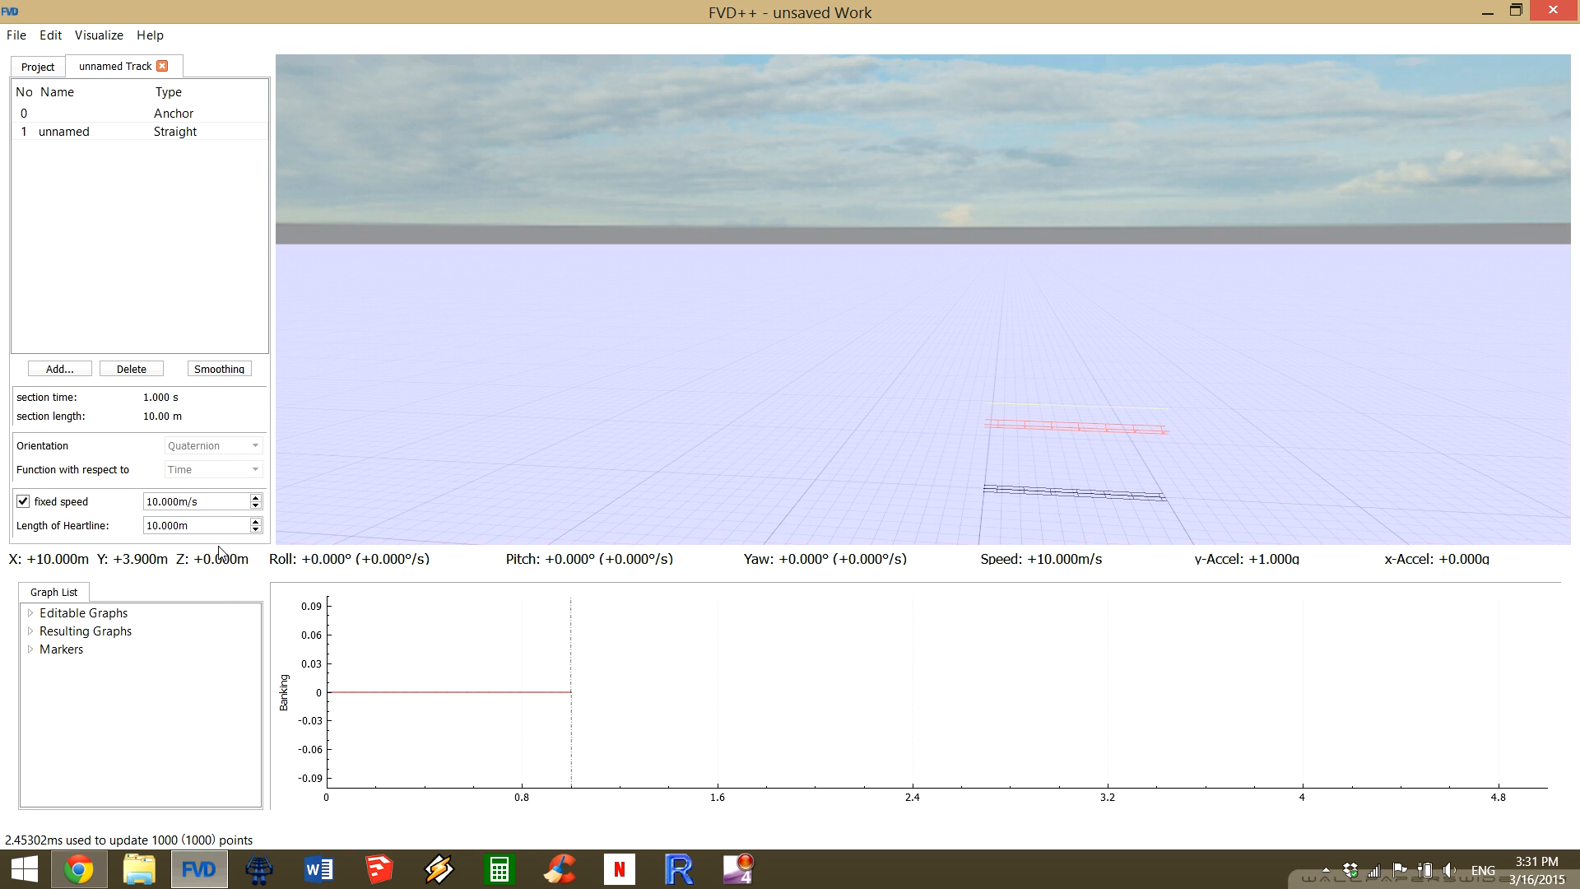
{"action": "scroll", "coordinate": [219, 527], "scroll_direction": "up", "scroll_amount": 2}
{"action": "scroll", "coordinate": [220, 526], "scroll_direction": "down", "scroll_amount": 1}
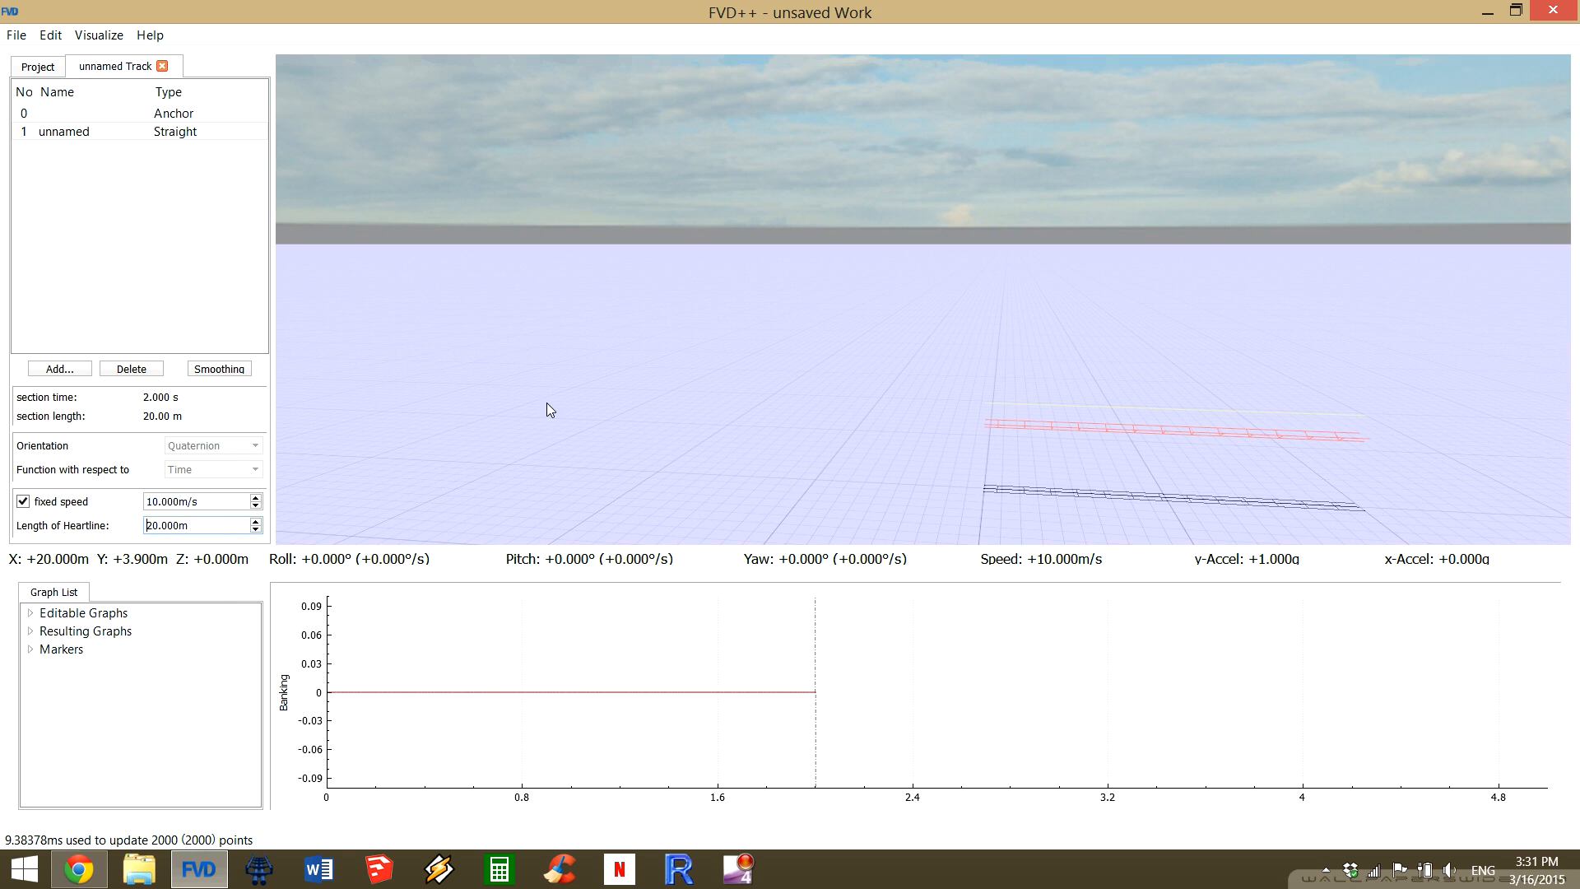
Add a curved section after the straight one, with a direction of 0° and a total angle of 30°.
{"action": "left_click_drag", "start_coordinate": [609, 372], "coordinate": [609, 372]}
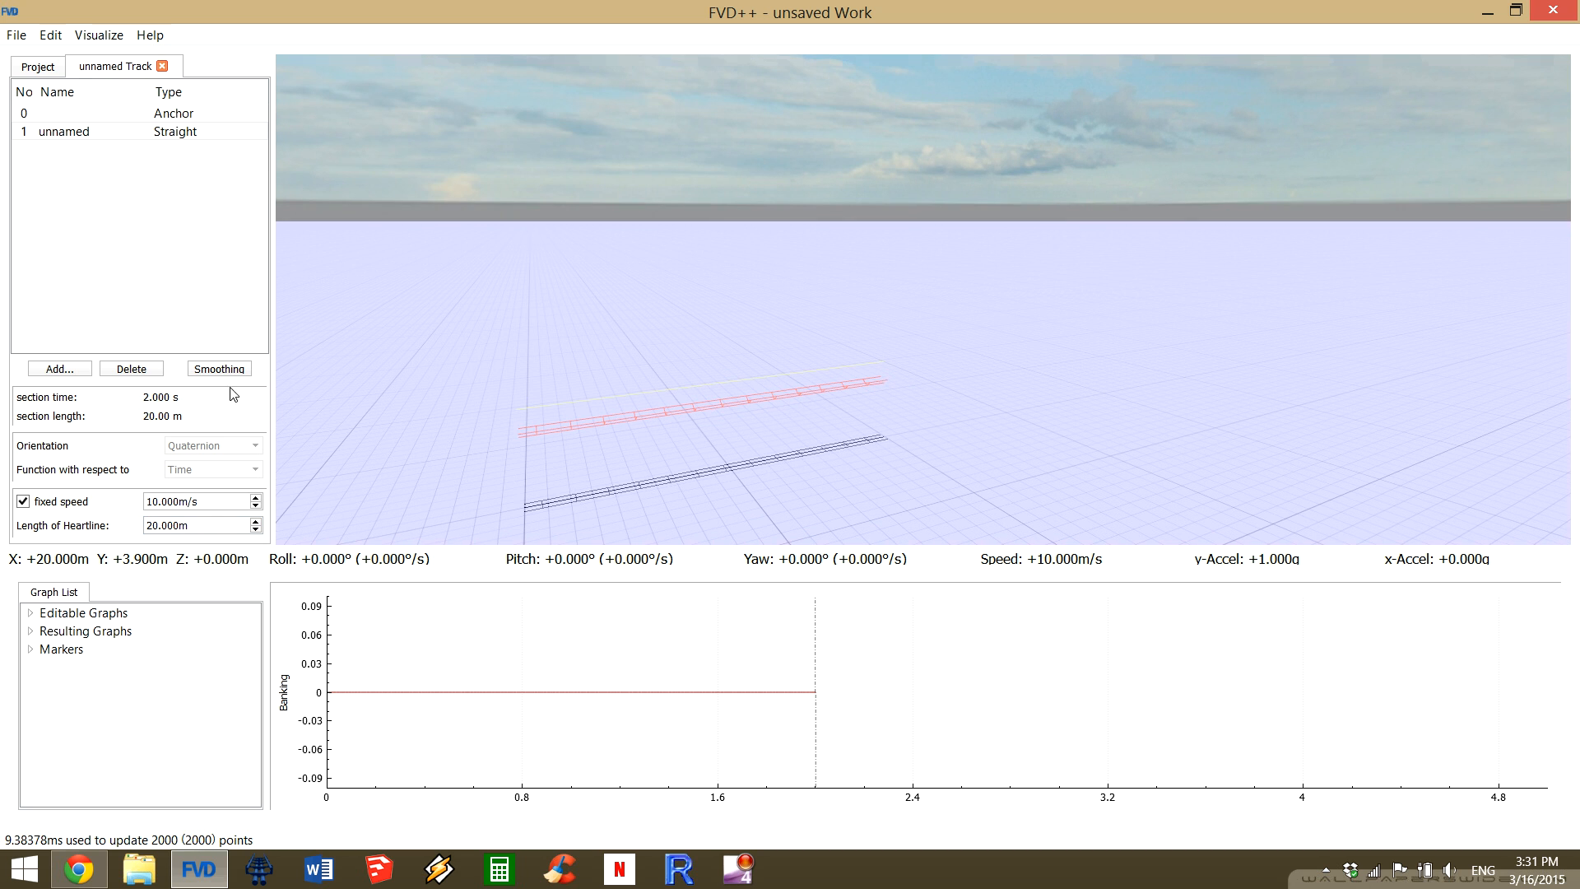
{"action": "left_click", "coordinate": [59, 369]}
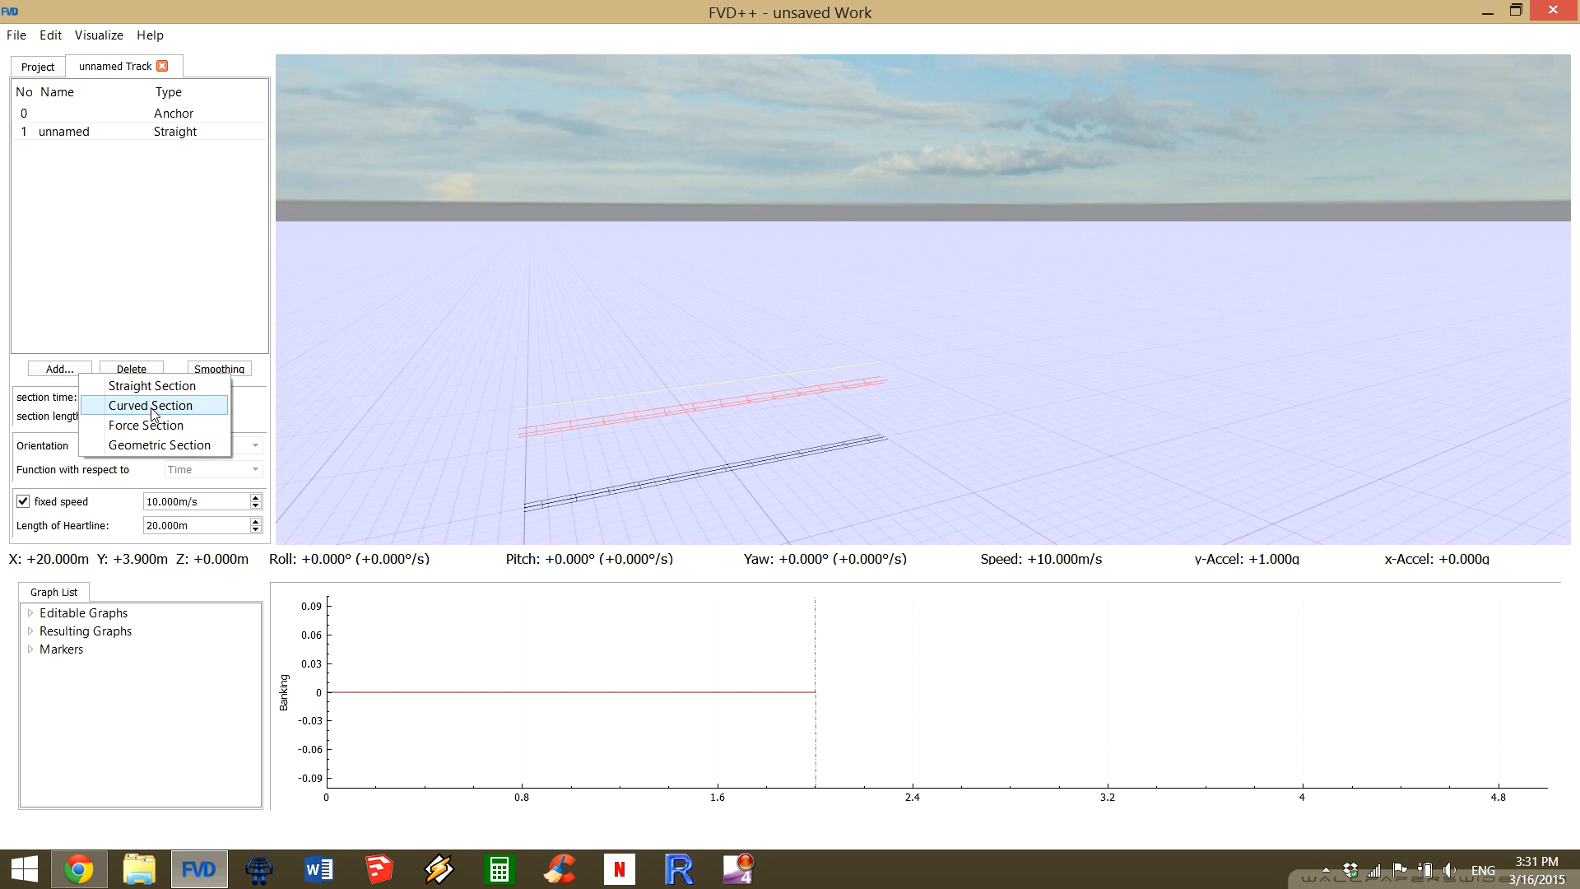
{"action": "left_click", "coordinate": [119, 405]}
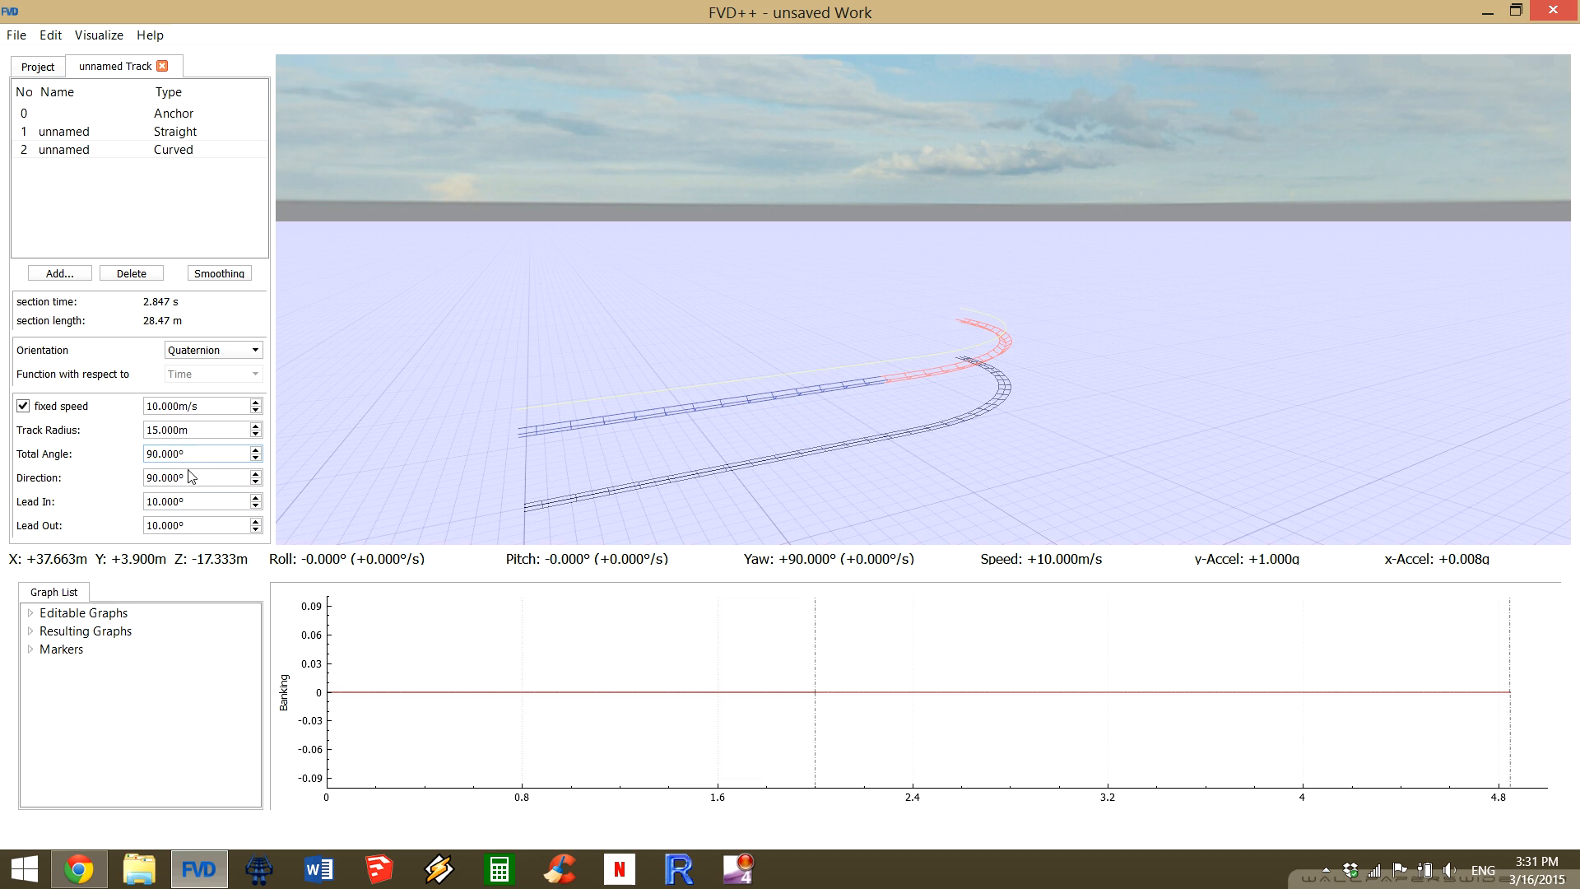
{"action": "key", "text": "ctrl+a"}
{"action": "type", "text": "0"}
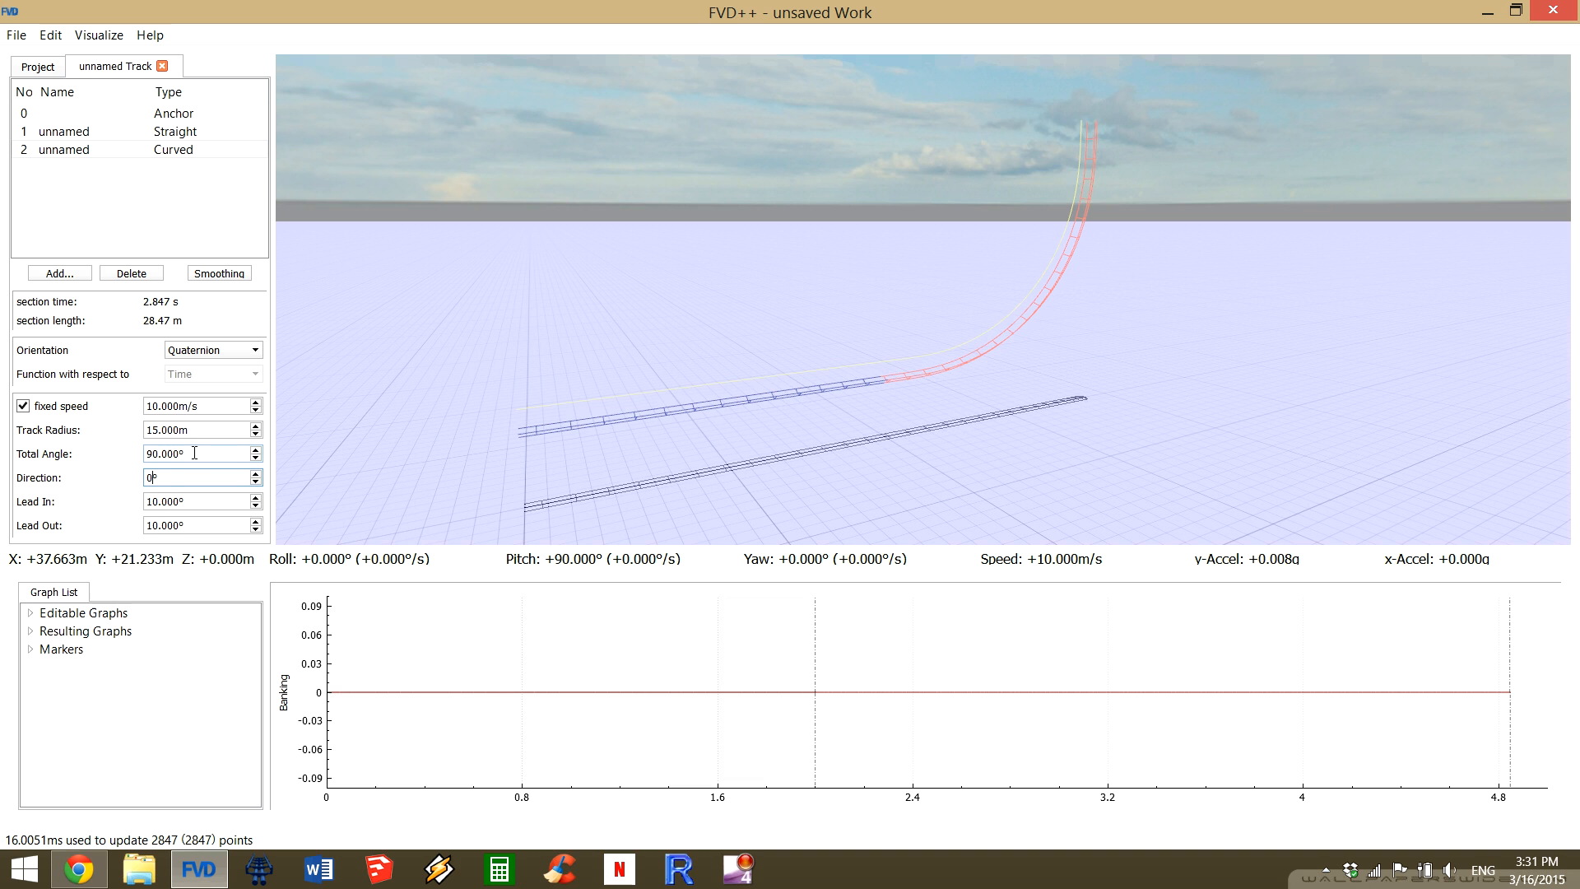
{"action": "scroll", "coordinate": [194, 453], "scroll_direction": "down", "scroll_amount": 5}
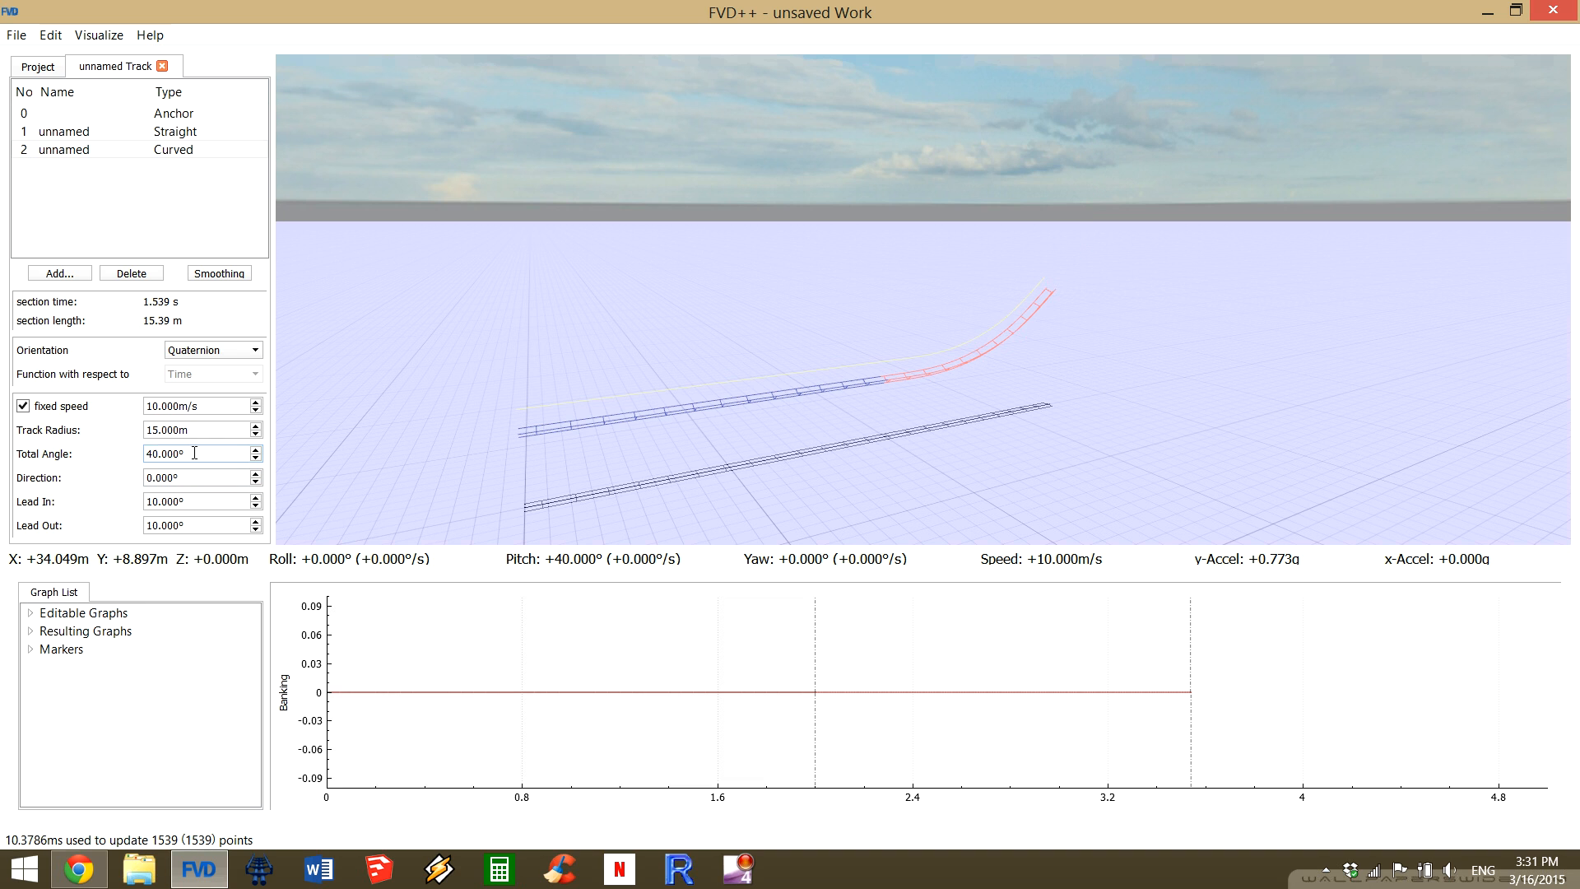
{"action": "scroll", "coordinate": [194, 453], "scroll_direction": "down", "scroll_amount": 1}
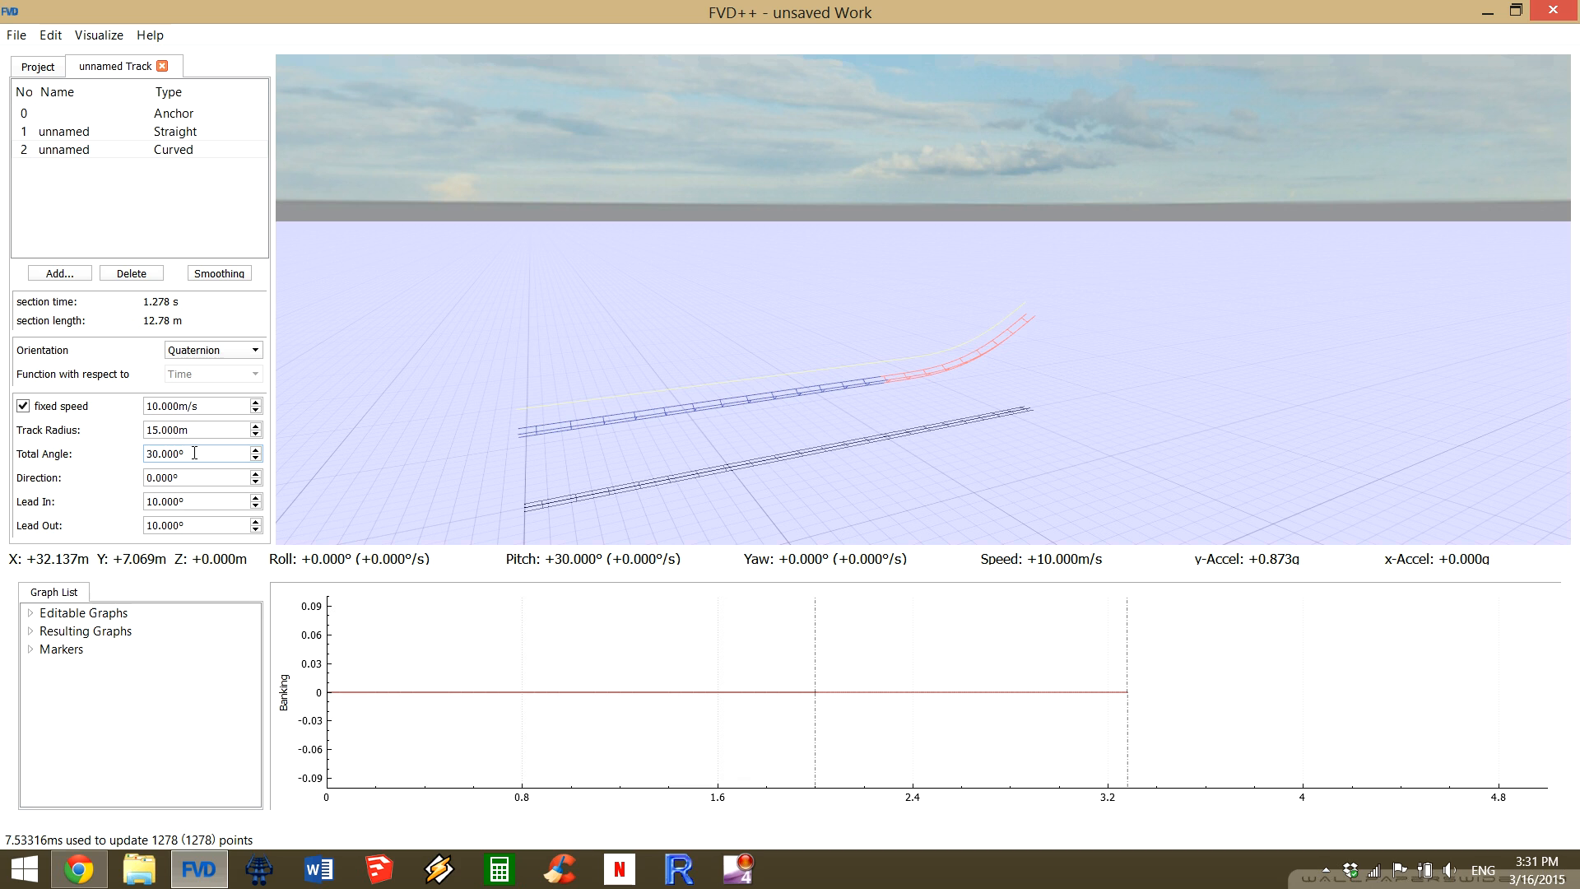
Add a straight section after the upward curve and set its heartline length to 50 m.
{"action": "left_click", "coordinate": [59, 273]}
{"action": "left_click", "coordinate": [102, 288]}
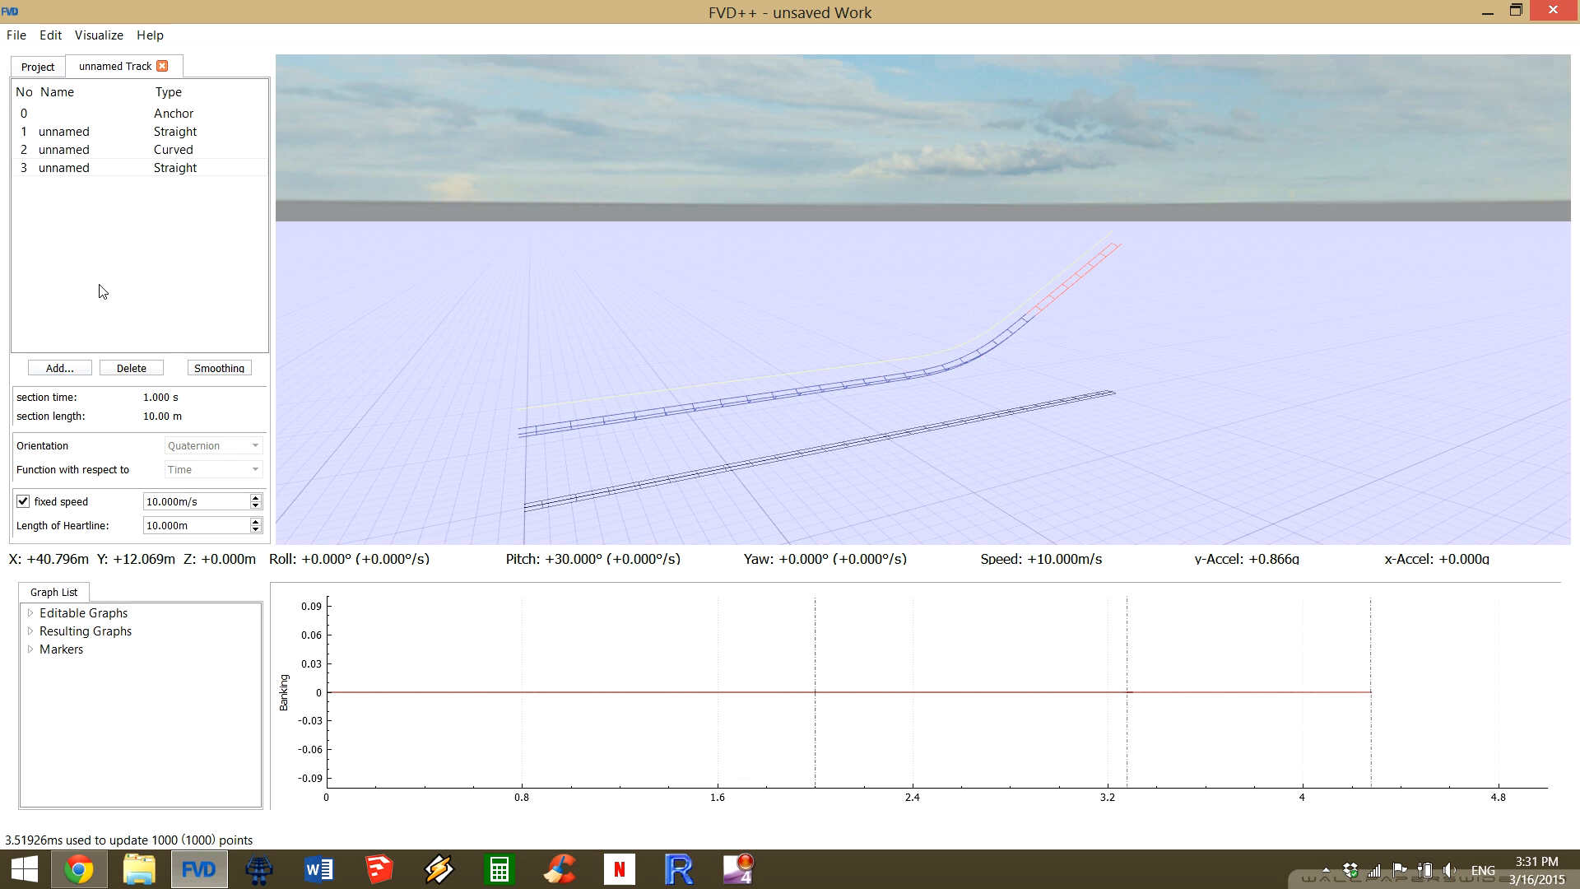
{"action": "scroll", "coordinate": [195, 526], "scroll_direction": "up", "scroll_amount": 4}
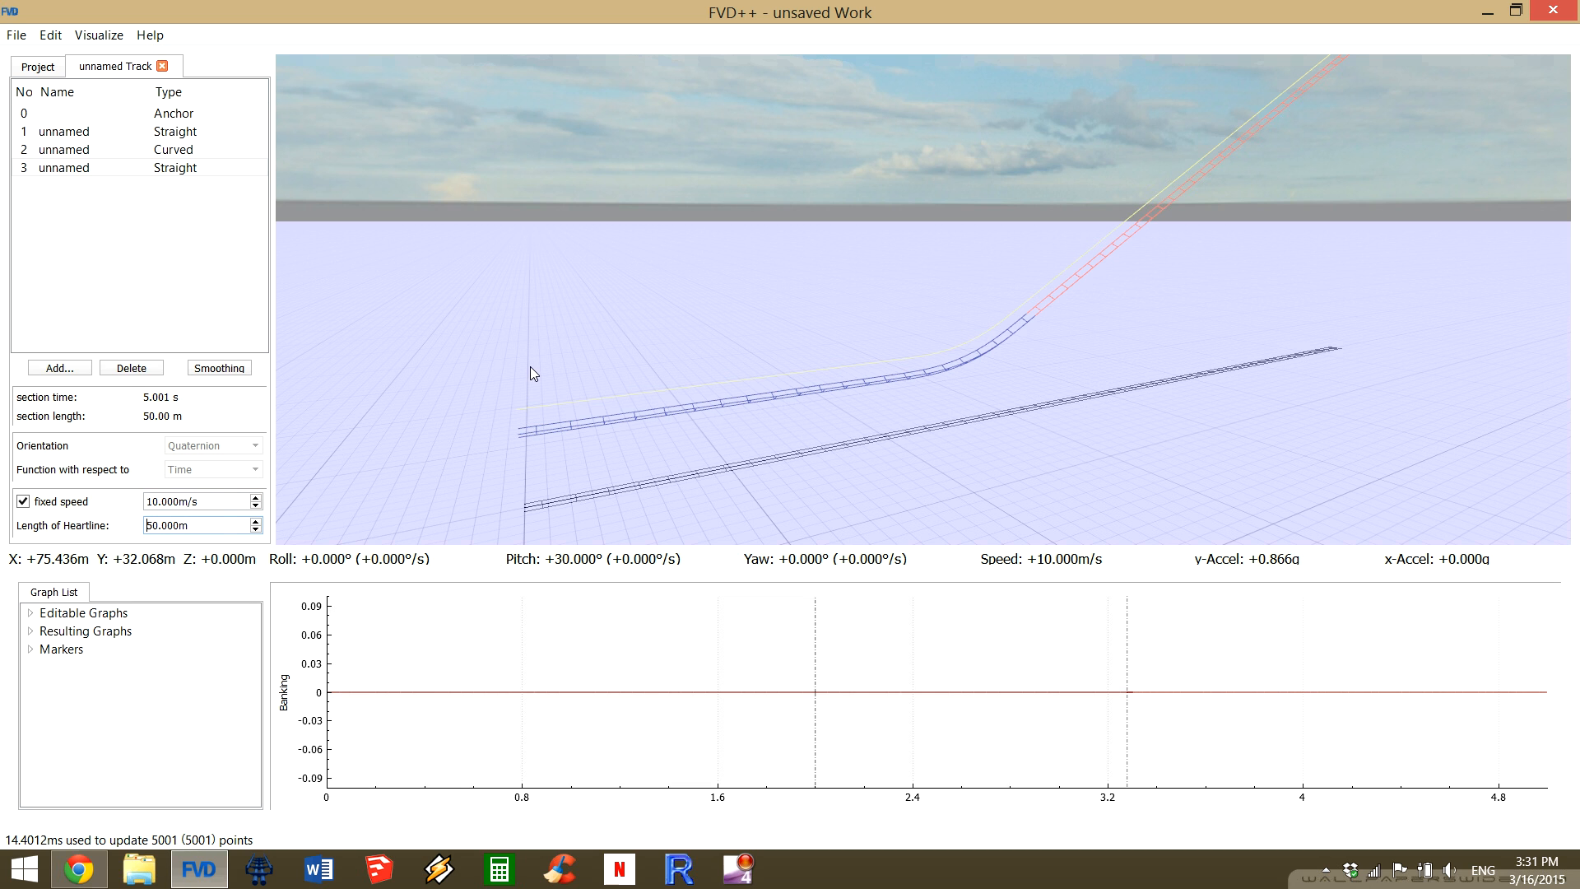
Add a curved section at the top of the 50 m incline and set its direction to 180°.
{"action": "mouse_move", "coordinate": [529, 367]}
{"action": "left_mouse_down"}
{"action": "mouse_move", "coordinate": [774, 369]}
{"action": "mouse_move", "coordinate": [901, 260]}
{"action": "mouse_move", "coordinate": [1021, 189]}
{"action": "mouse_move", "coordinate": [1354, 91]}
{"action": "mouse_move", "coordinate": [1334, 33]}
{"action": "mouse_move", "coordinate": [1028, 83]}
{"action": "mouse_move", "coordinate": [980, 136]}
{"action": "mouse_move", "coordinate": [967, 185]}
{"action": "mouse_move", "coordinate": [868, 264]}
{"action": "mouse_move", "coordinate": [634, 356]}
{"action": "mouse_move", "coordinate": [460, 352]}
{"action": "mouse_move", "coordinate": [198, 461]}
{"action": "mouse_move", "coordinate": [148, 446]}
{"action": "mouse_move", "coordinate": [221, 550]}
{"action": "mouse_move", "coordinate": [341, 544]}
{"action": "mouse_move", "coordinate": [529, 371]}
{"action": "left_mouse_up"}
{"action": "key", "text": "w"}
{"action": "key", "text": "w"}
{"action": "key", "text": "d"}
{"action": "key", "text": "w"}
{"action": "key", "text": "s"}
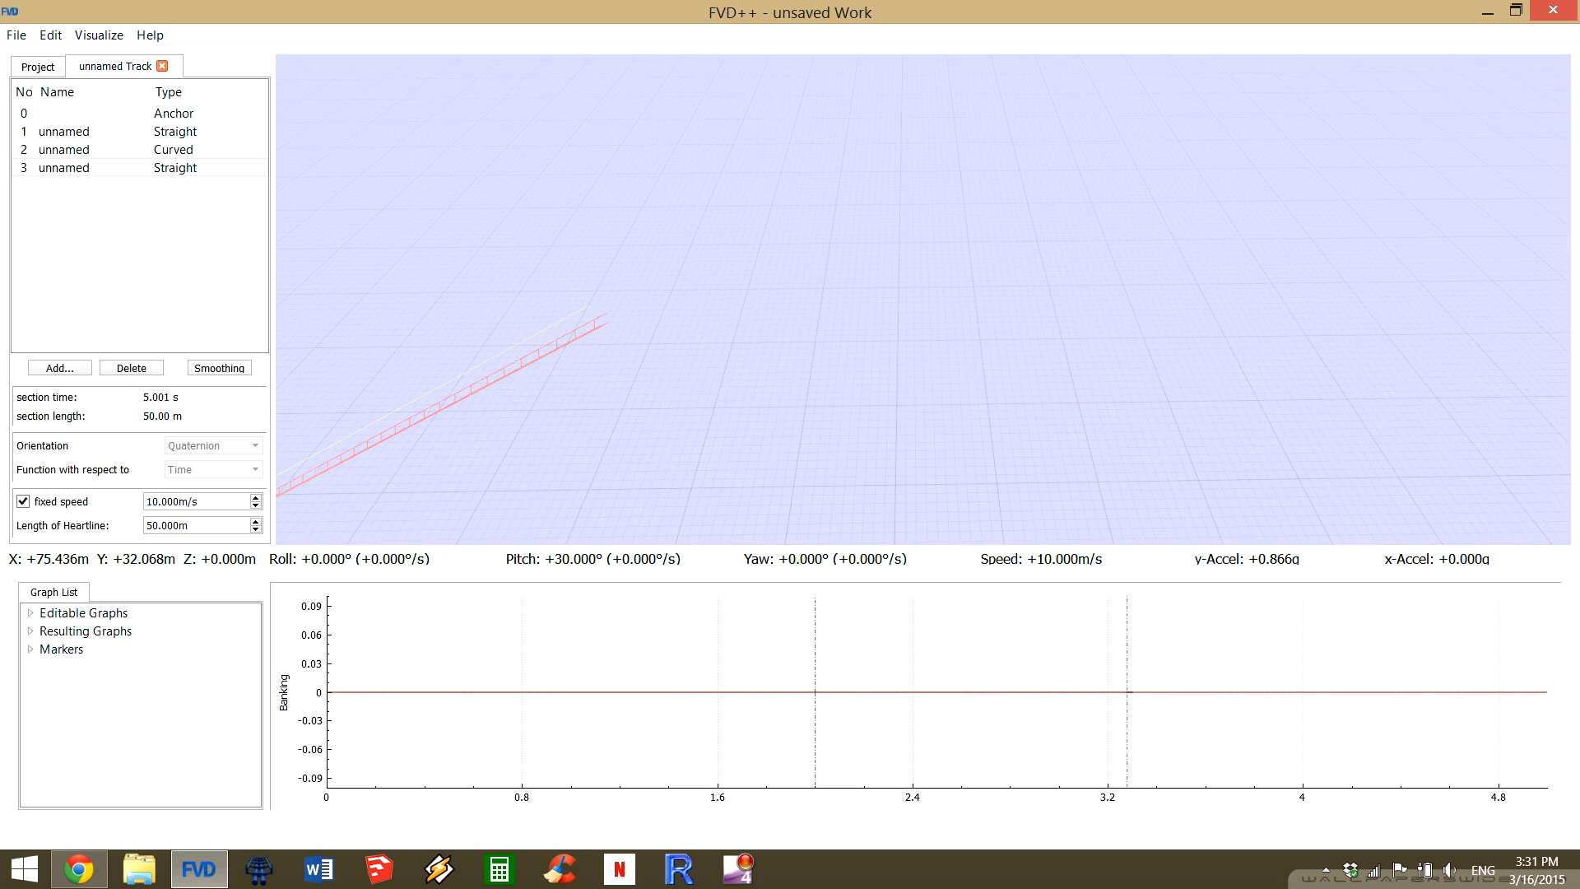
{"action": "left_click", "coordinate": [57, 370]}
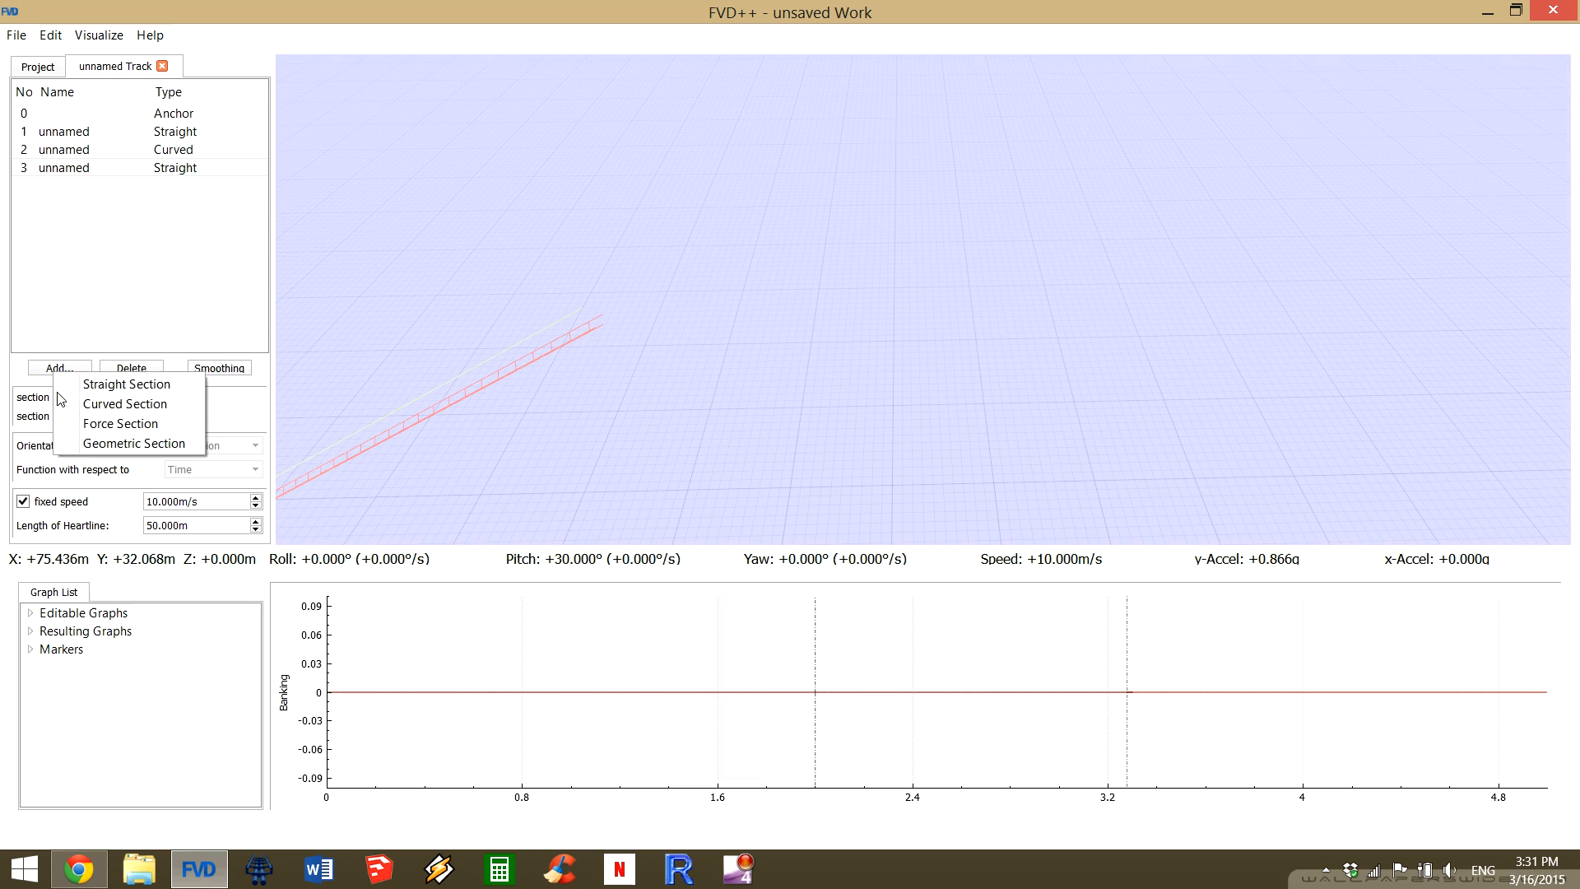
{"action": "left_click", "coordinate": [125, 403]}
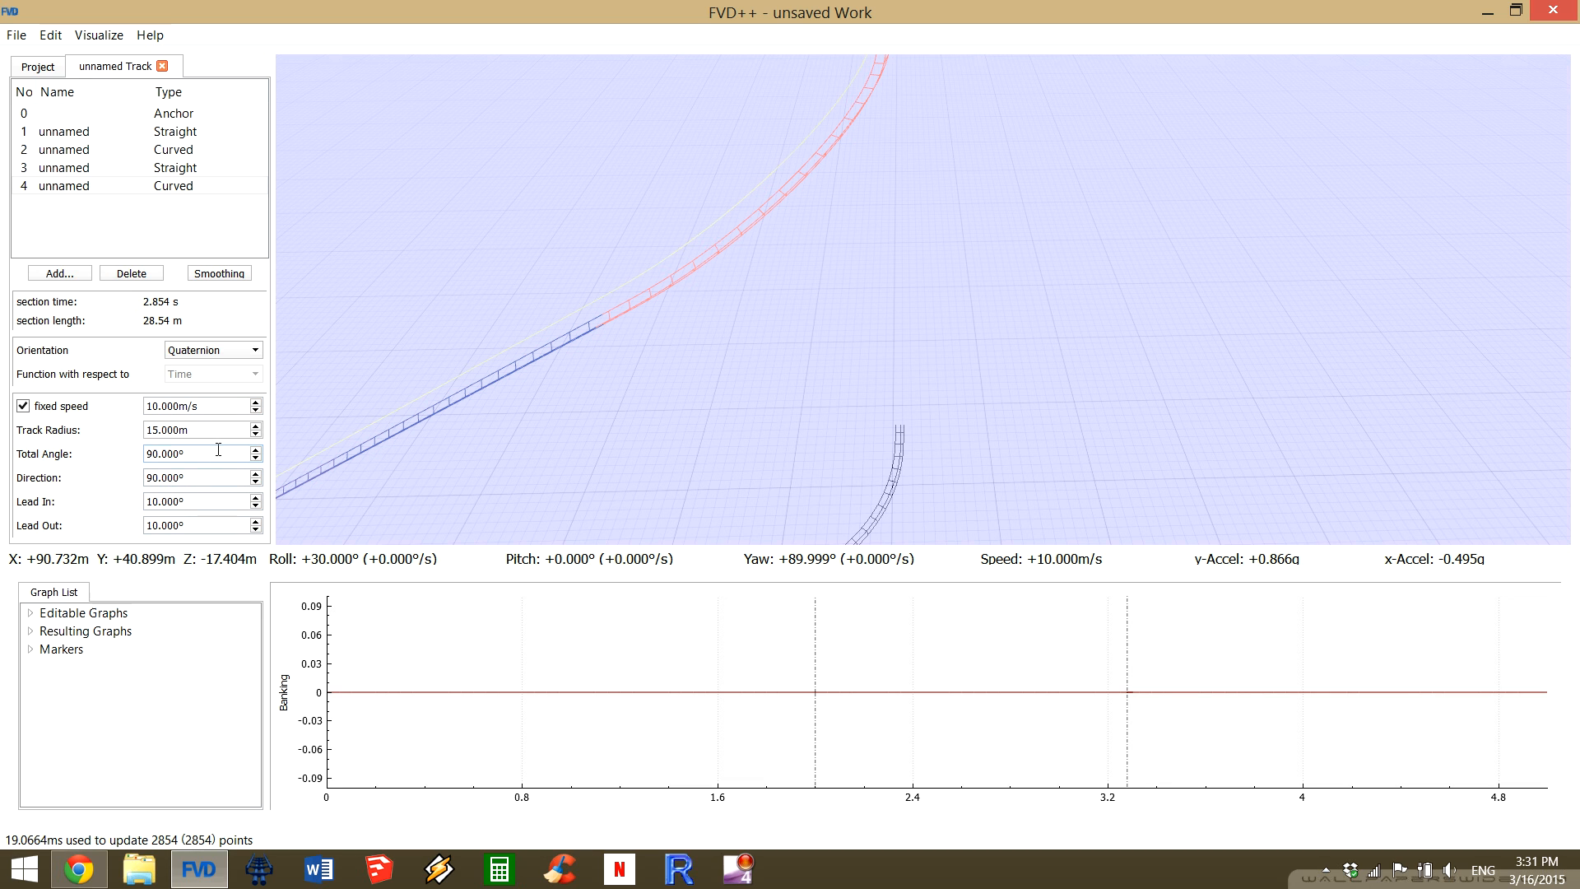
{"action": "key", "text": "Tab"}
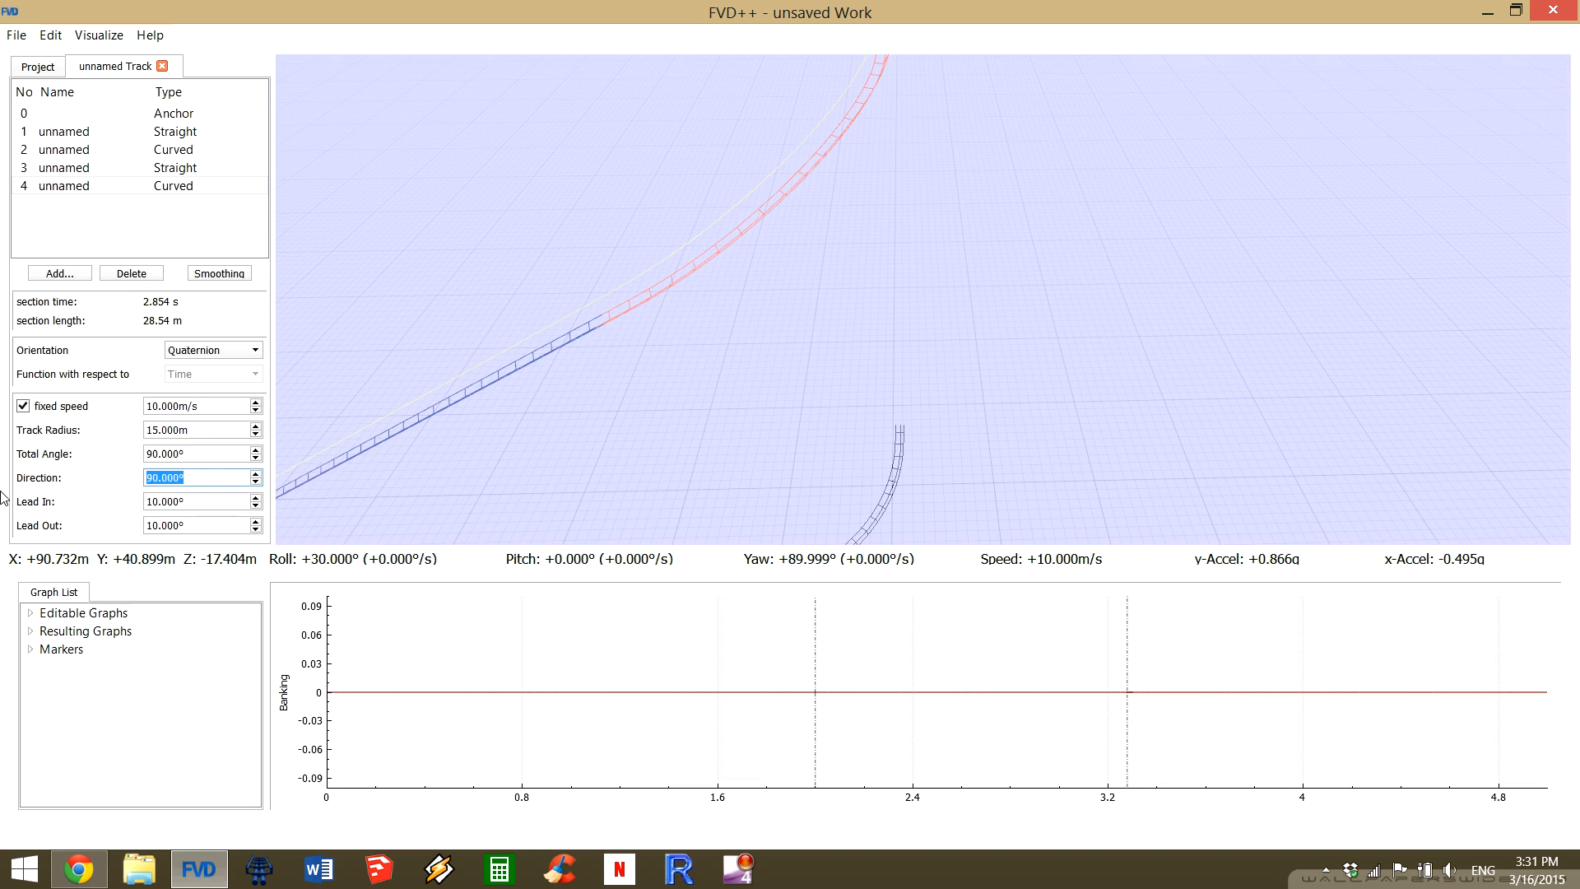
{"action": "type", "text": "180"}
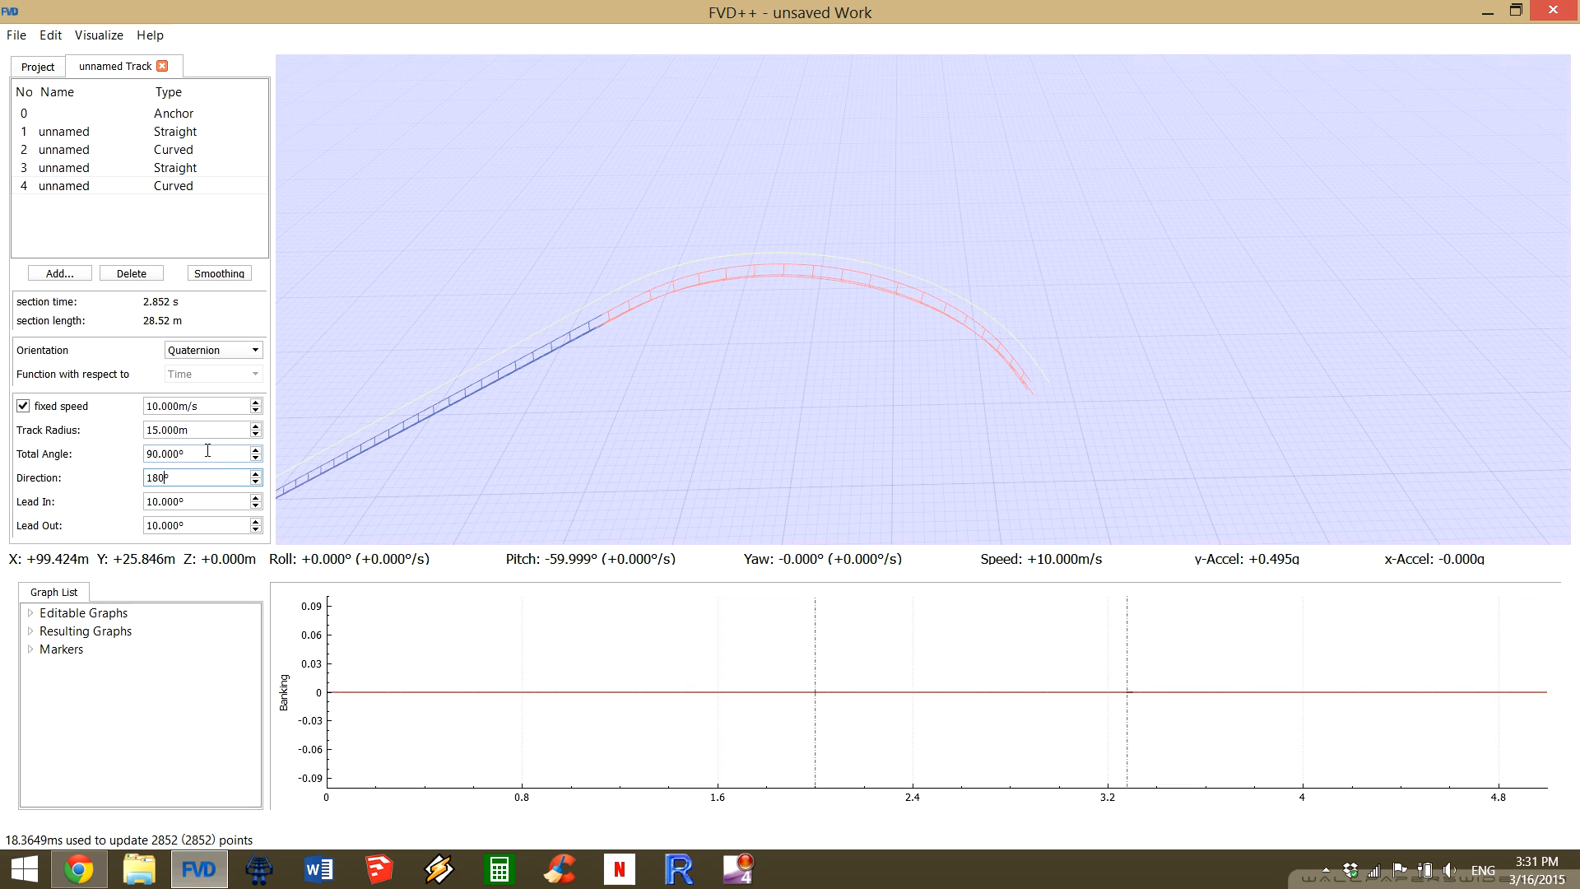
Set the total angle of the crest's curved section to 70°.
{"action": "scroll", "coordinate": [207, 450], "scroll_direction": "down", "scroll_amount": 11}
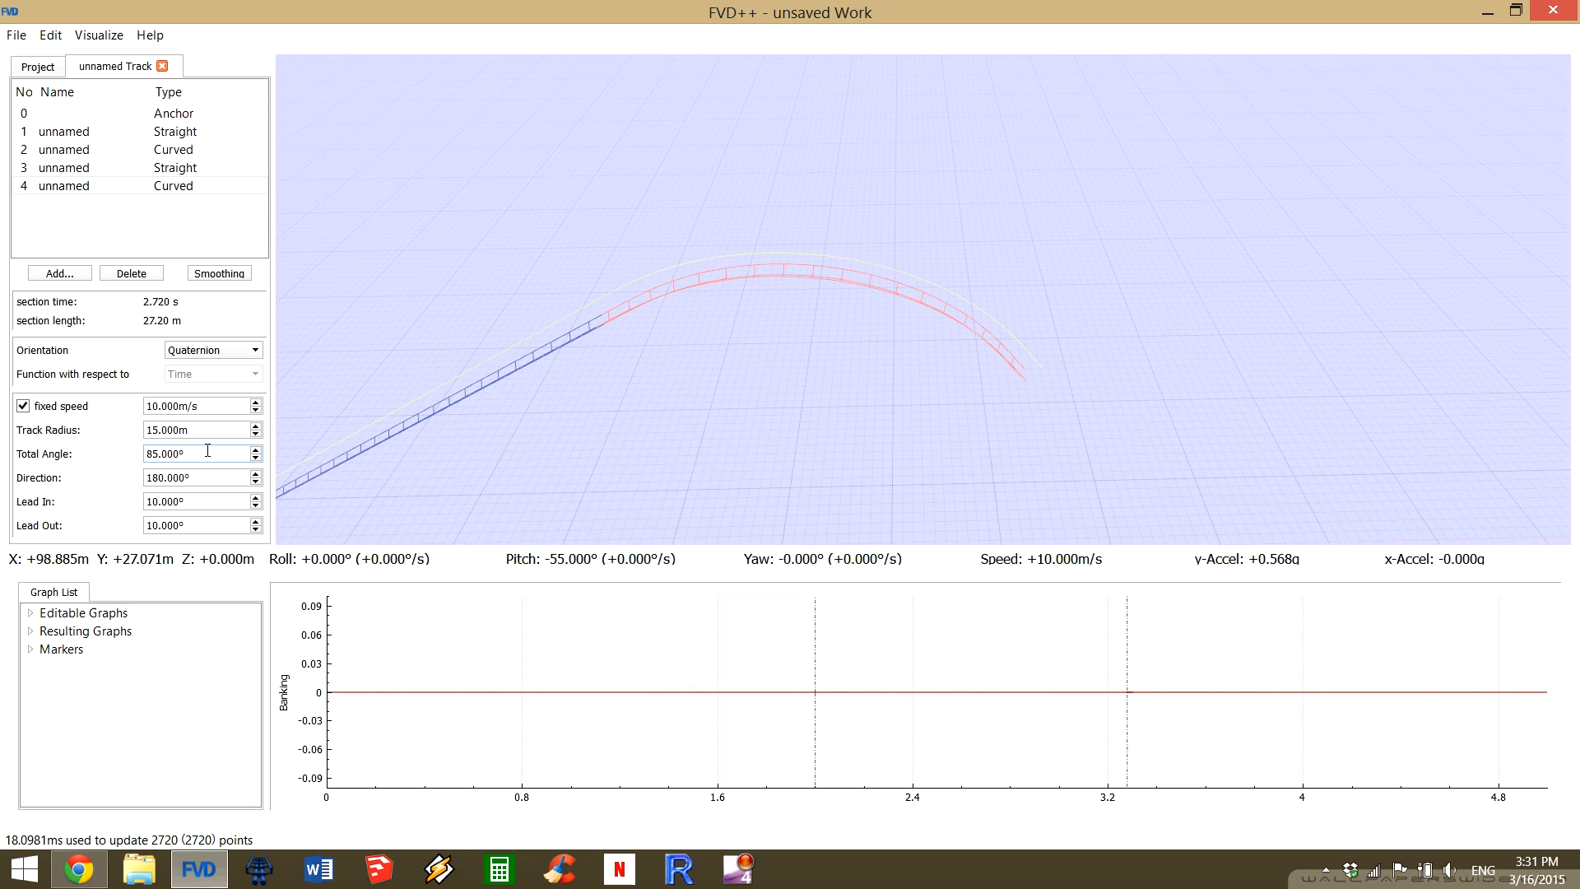
{"action": "scroll", "coordinate": [207, 450], "scroll_direction": "down", "scroll_amount": 10}
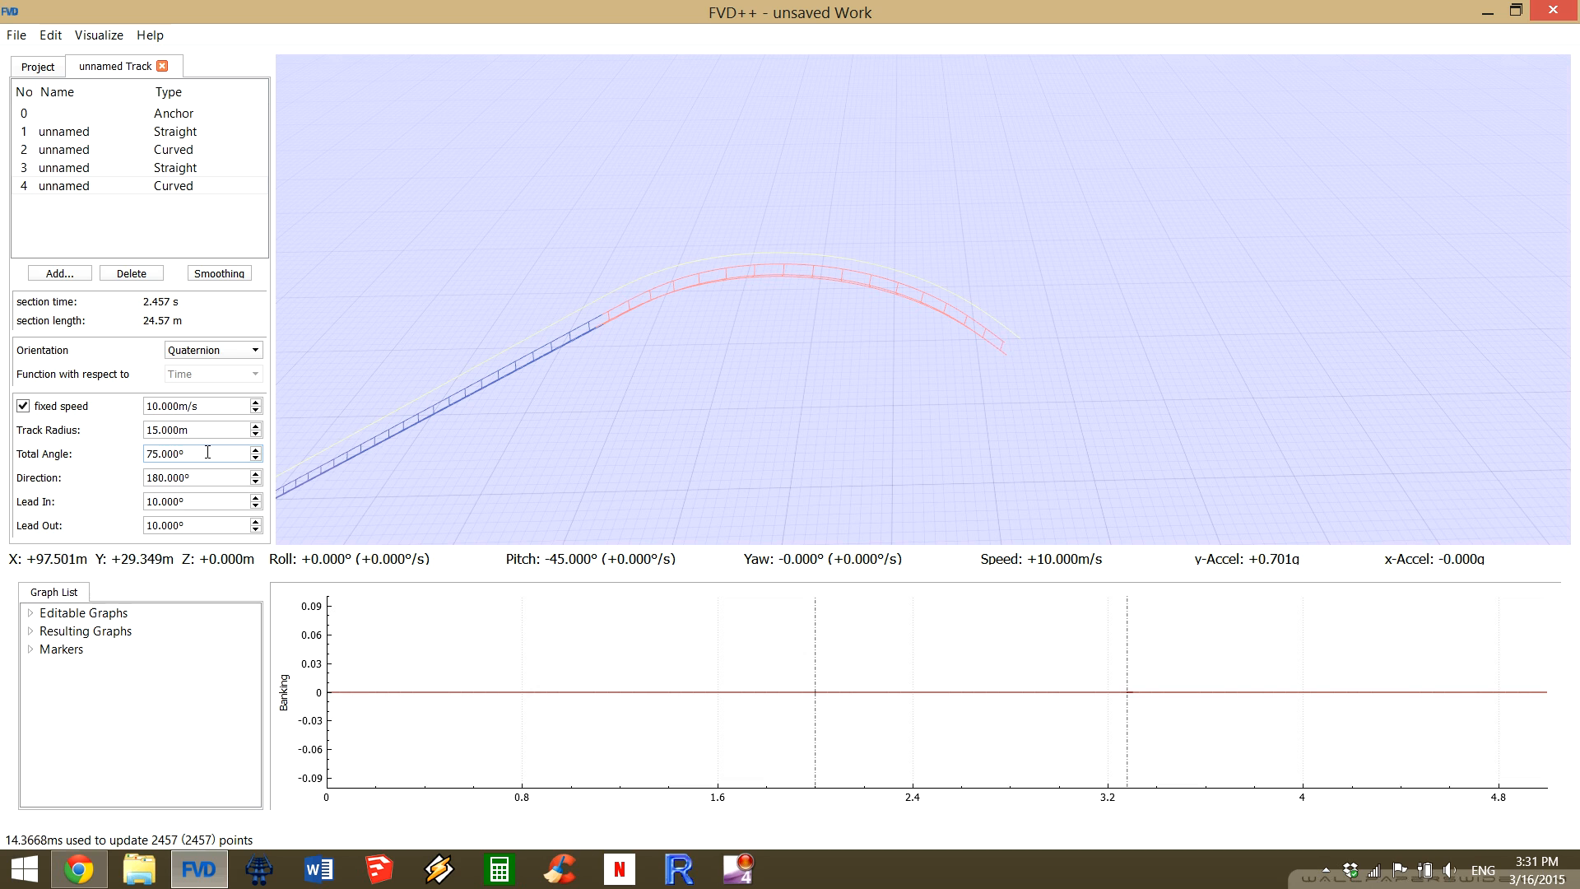
{"action": "scroll", "coordinate": [208, 452], "scroll_direction": "down", "scroll_amount": 11}
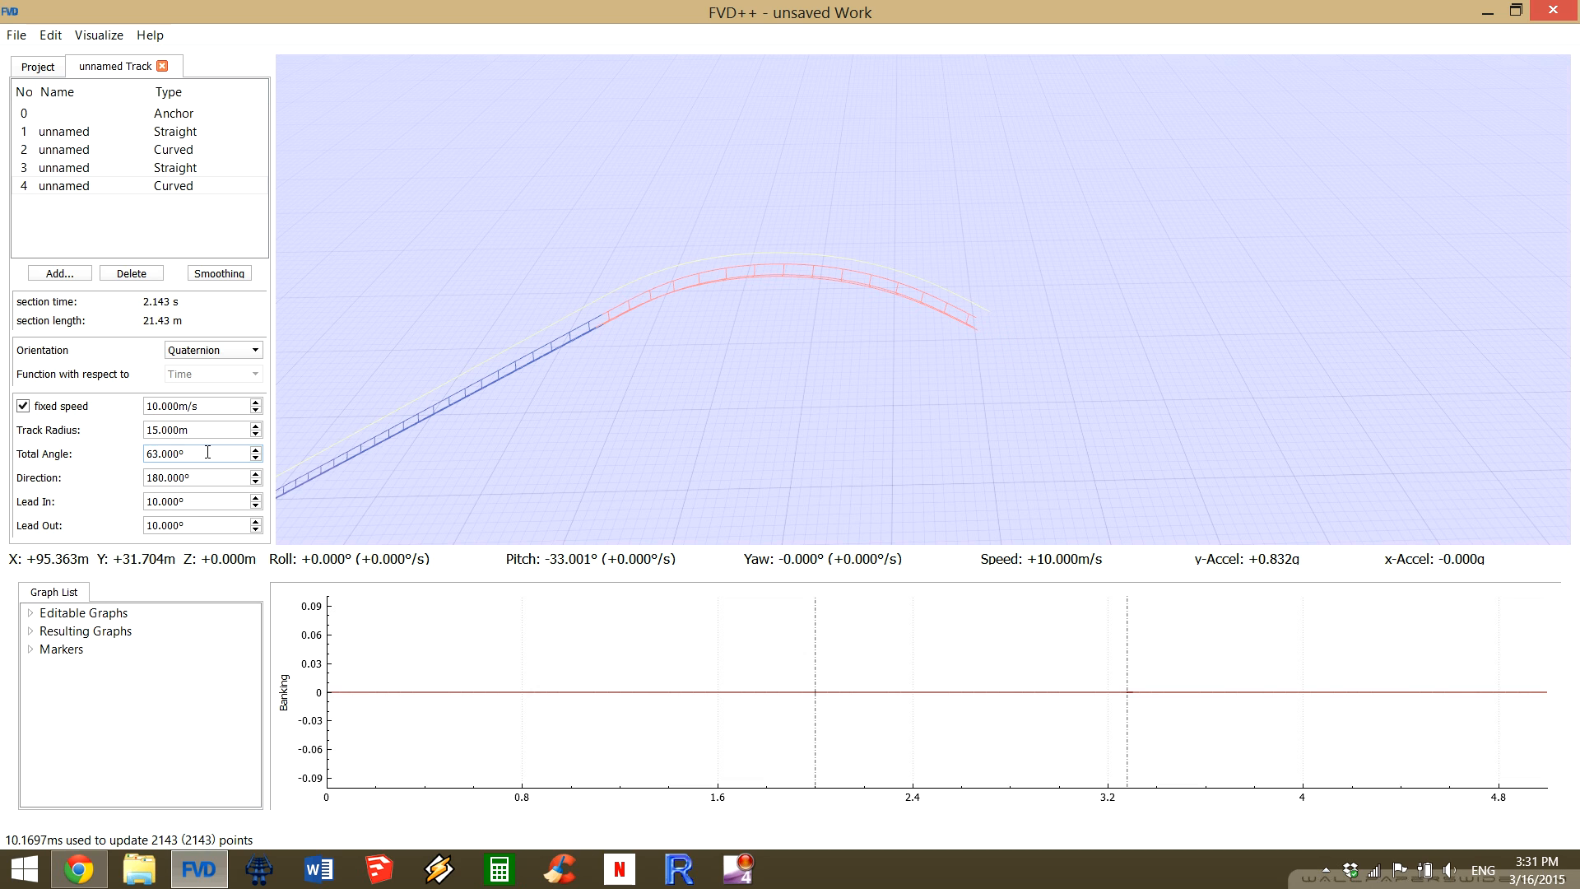
{"action": "scroll", "coordinate": [208, 451], "scroll_direction": "down", "scroll_amount": 2}
{"action": "scroll", "coordinate": [207, 452], "scroll_direction": "up", "scroll_amount": 6}
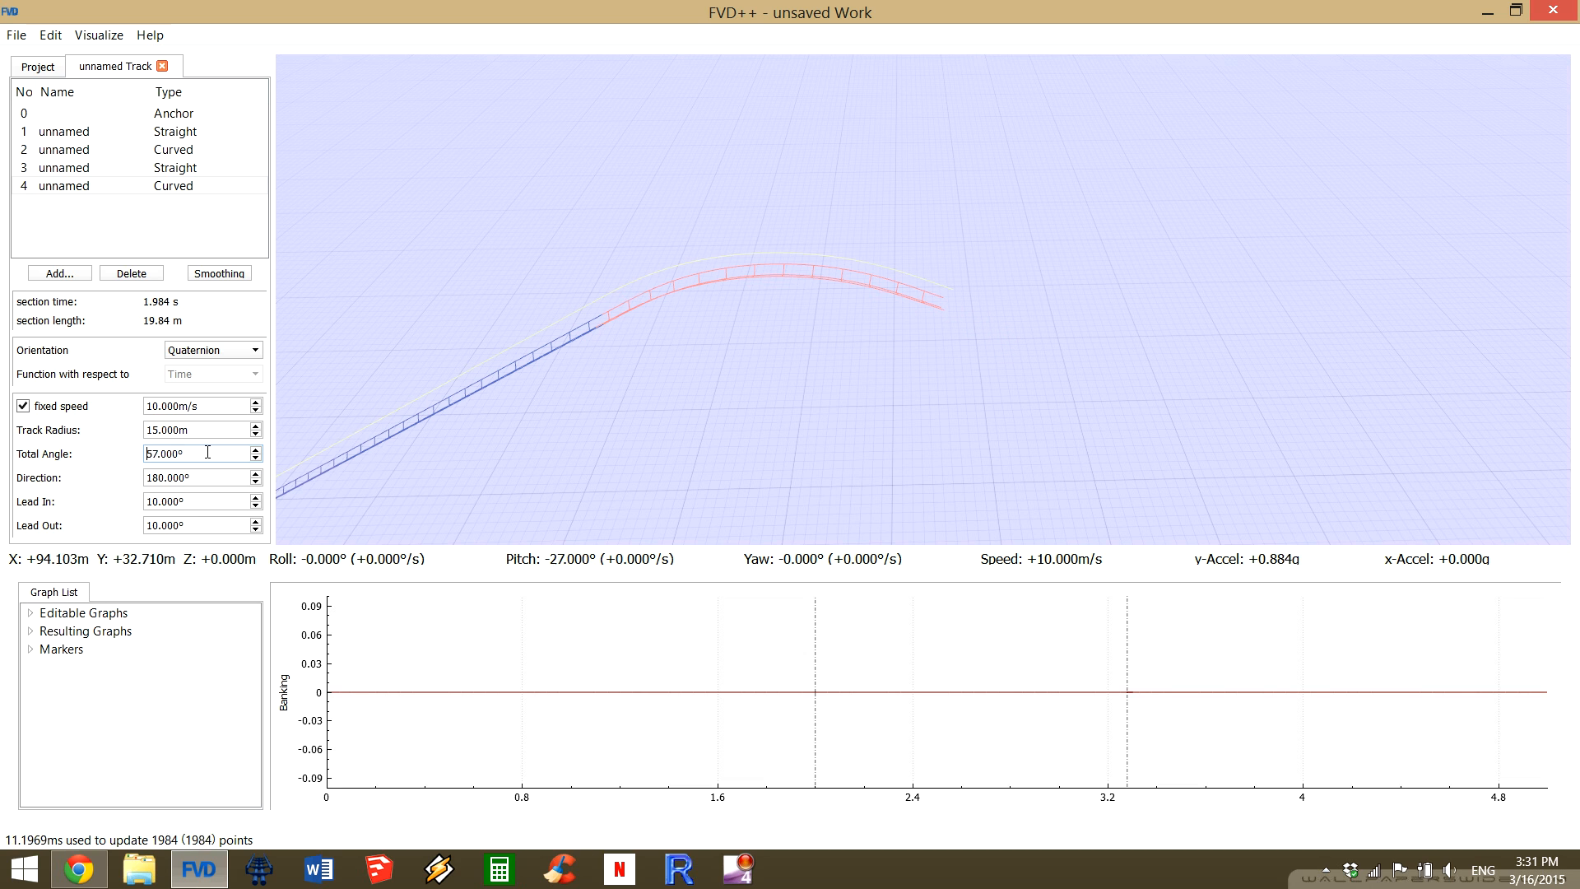
{"action": "scroll", "coordinate": [208, 452], "scroll_direction": "up", "scroll_amount": 8}
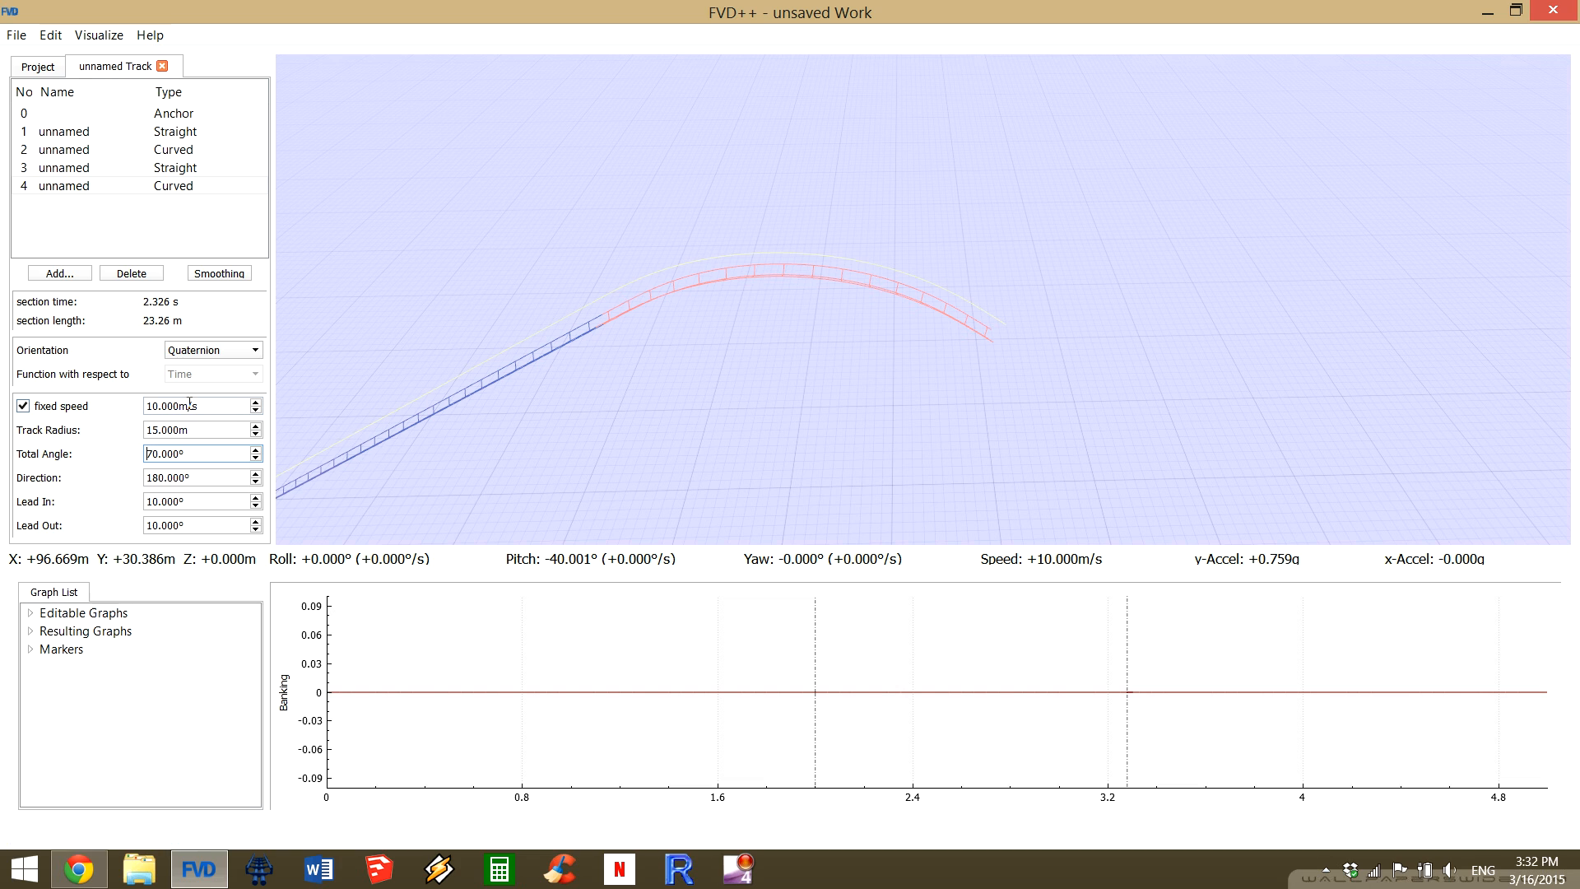
Lower the fixed speed of the crest's curved section to 3 m/s.
{"action": "scroll", "coordinate": [190, 403], "scroll_direction": "down", "scroll_amount": 4}
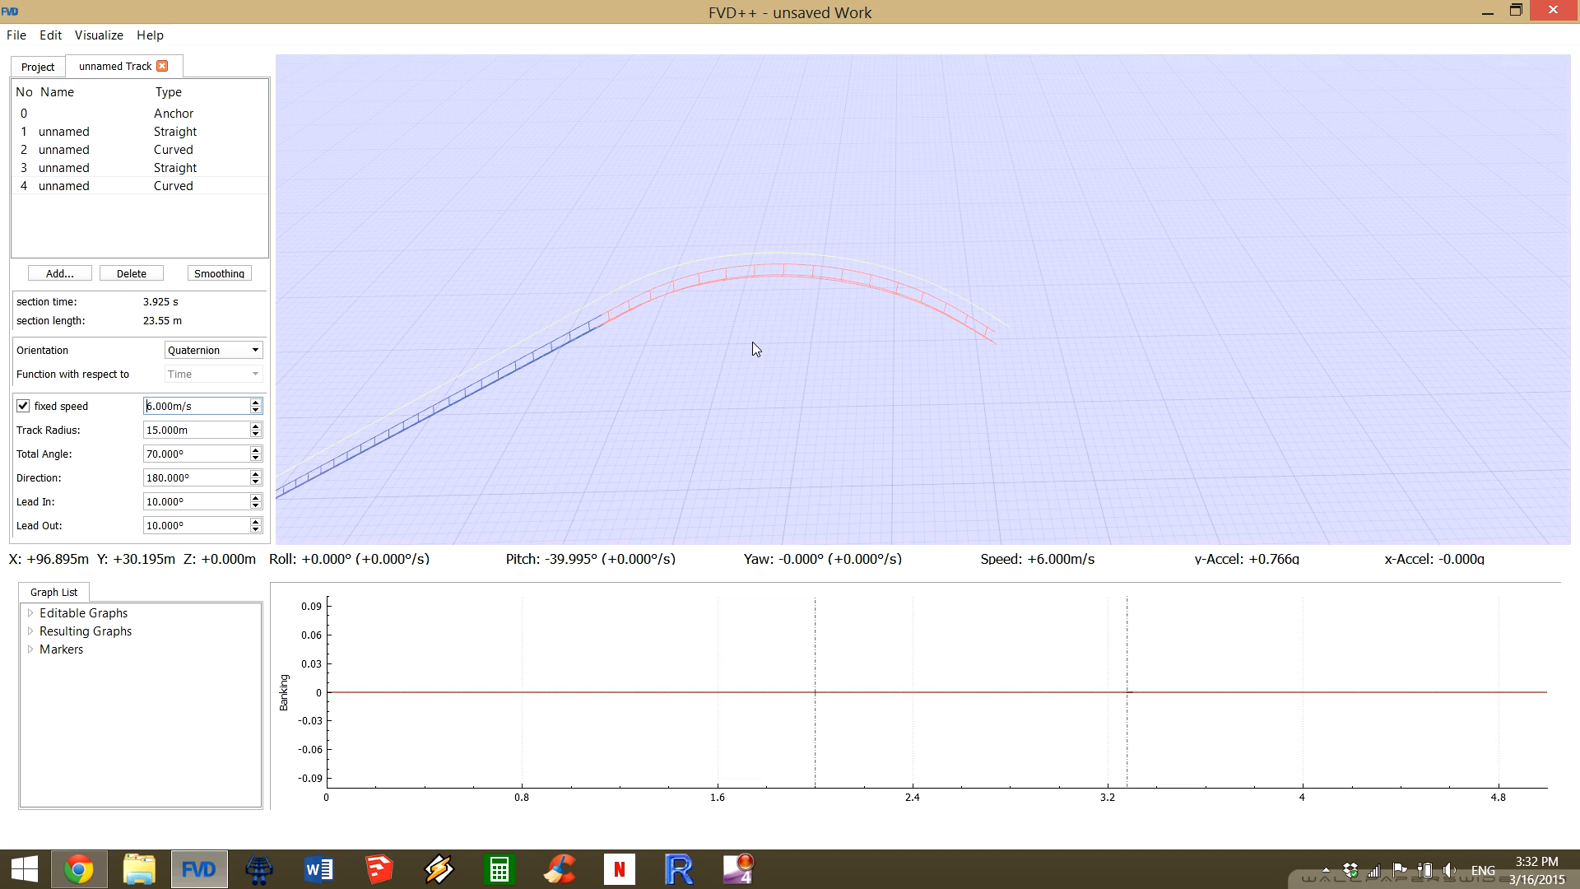
{"action": "left_click_drag", "start_coordinate": [752, 343], "coordinate": [921, 424]}
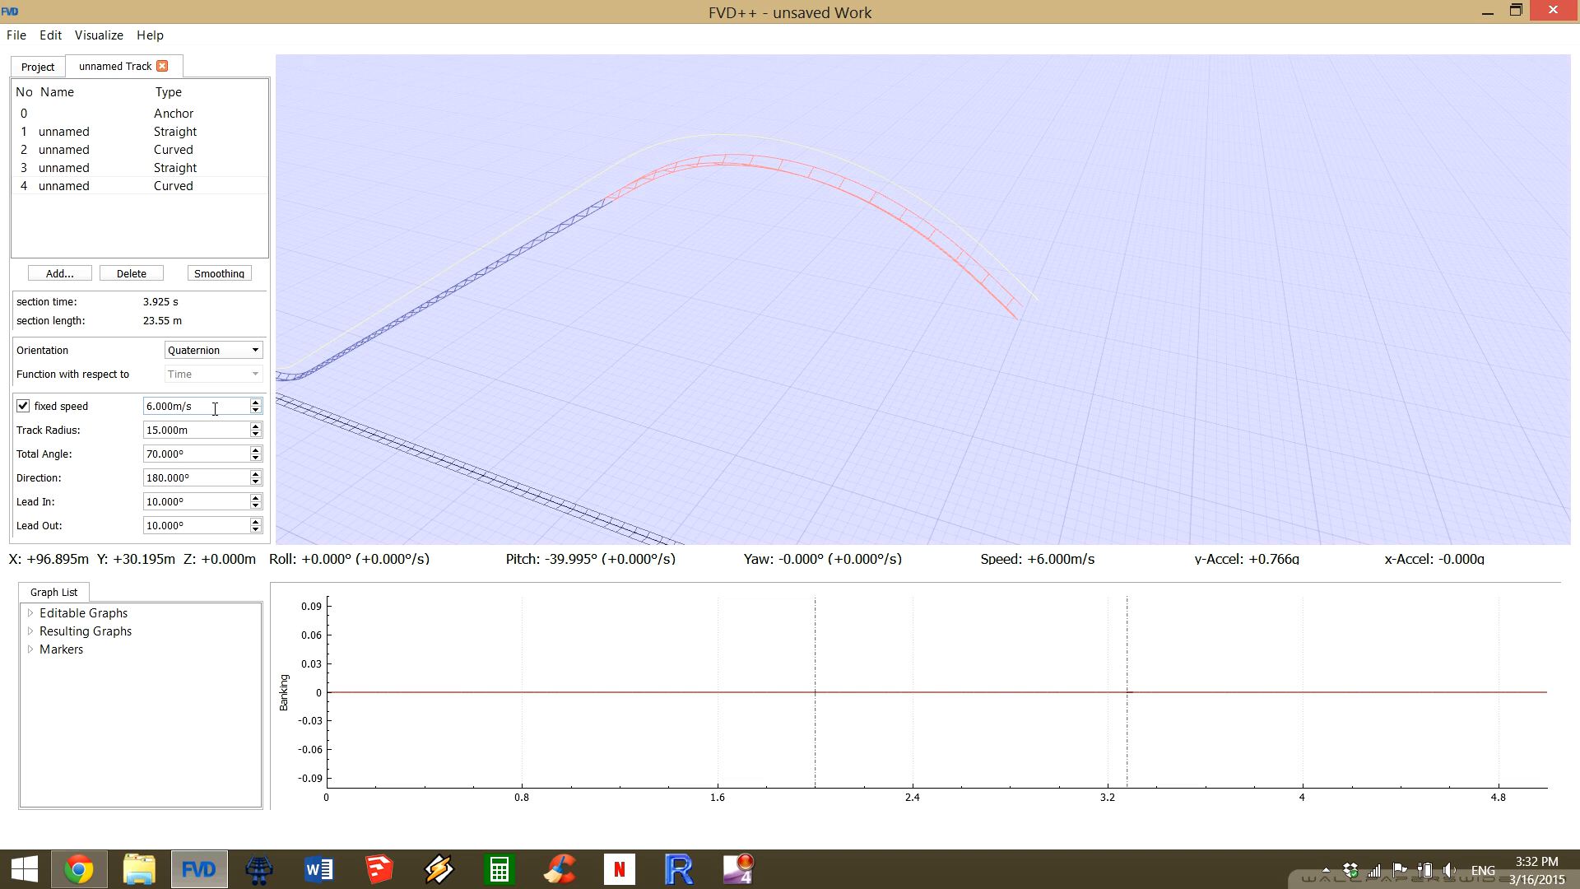
{"action": "scroll", "coordinate": [210, 409], "scroll_direction": "down", "scroll_amount": 3}
Set the crest curve's track radius to 12 m and its lead out to 0°.
{"action": "scroll", "coordinate": [191, 428], "scroll_direction": "down", "scroll_amount": 3}
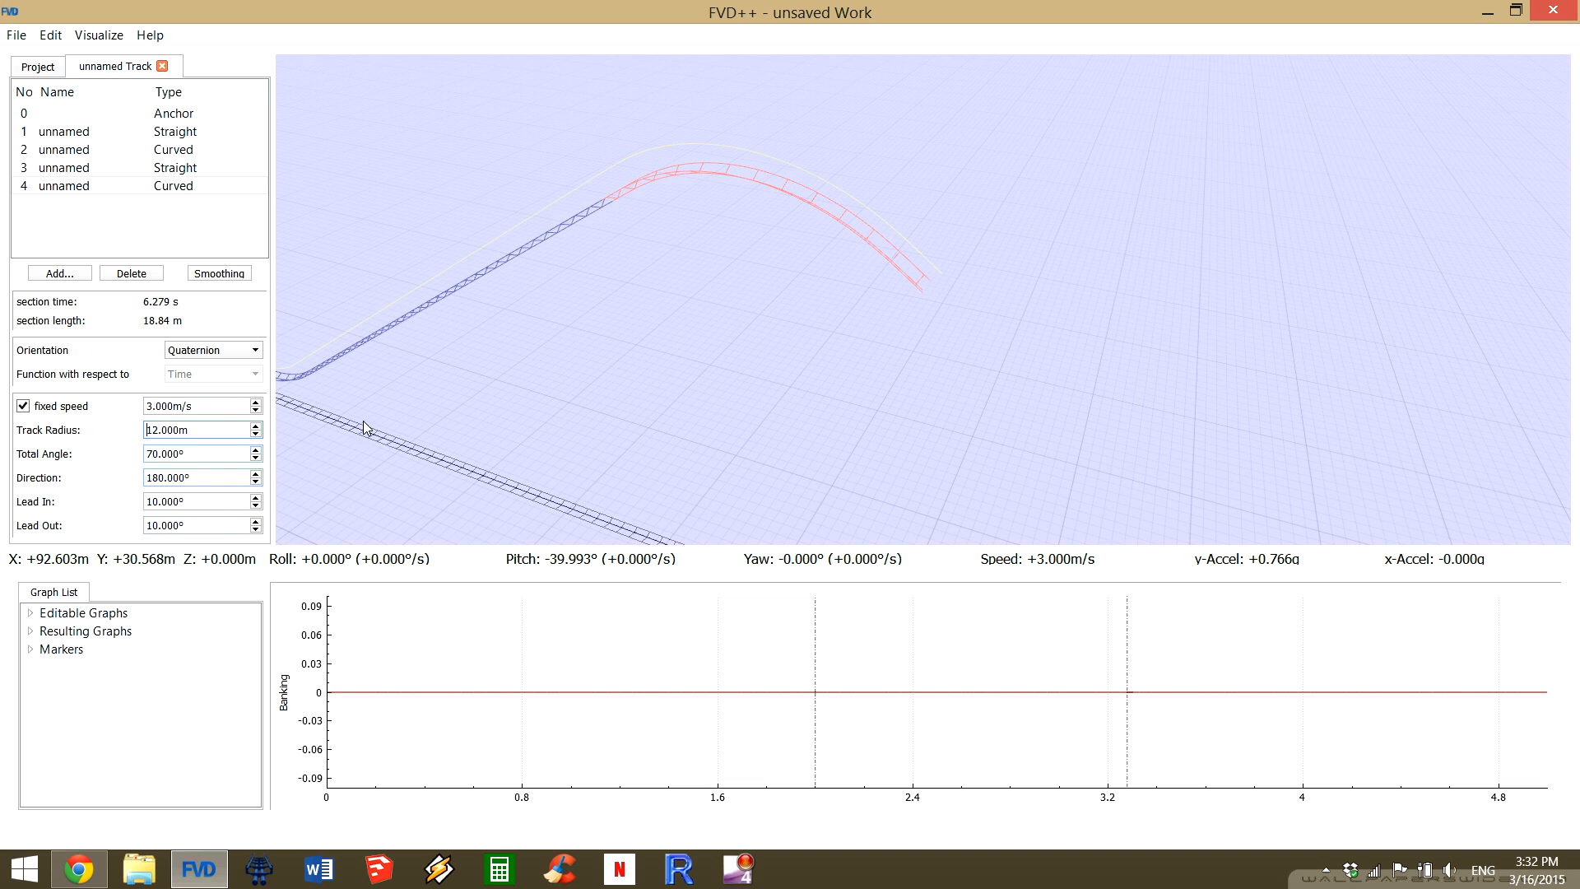
{"action": "scroll", "coordinate": [168, 525], "scroll_direction": "down", "scroll_amount": 10}
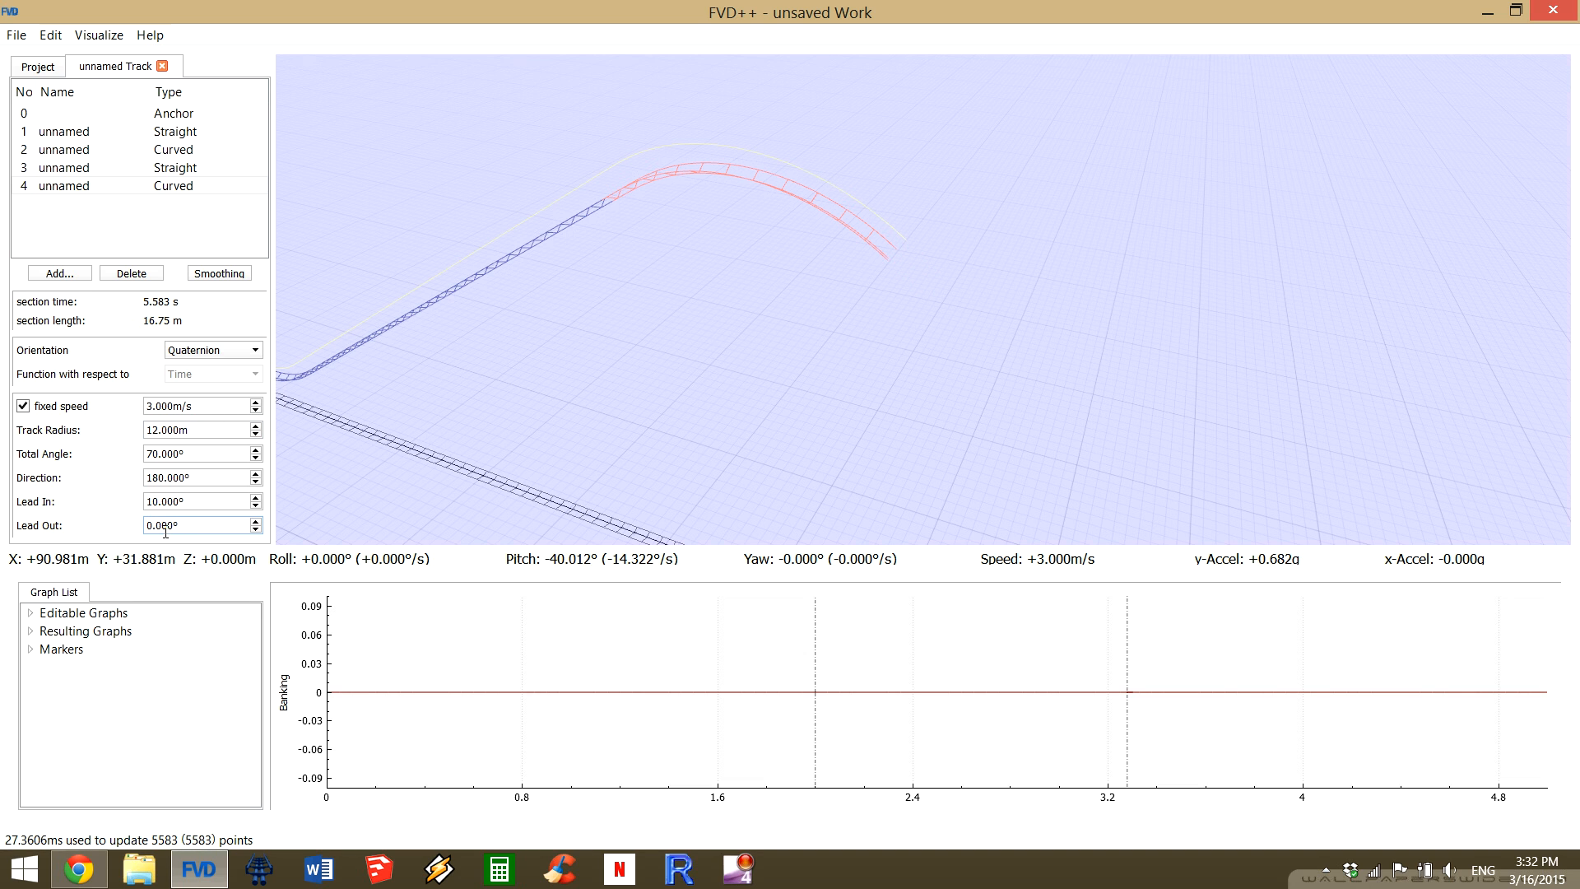
Add a force section after the crest's curved section.
{"action": "scroll", "coordinate": [635, 698], "scroll_direction": "down", "scroll_amount": 11}
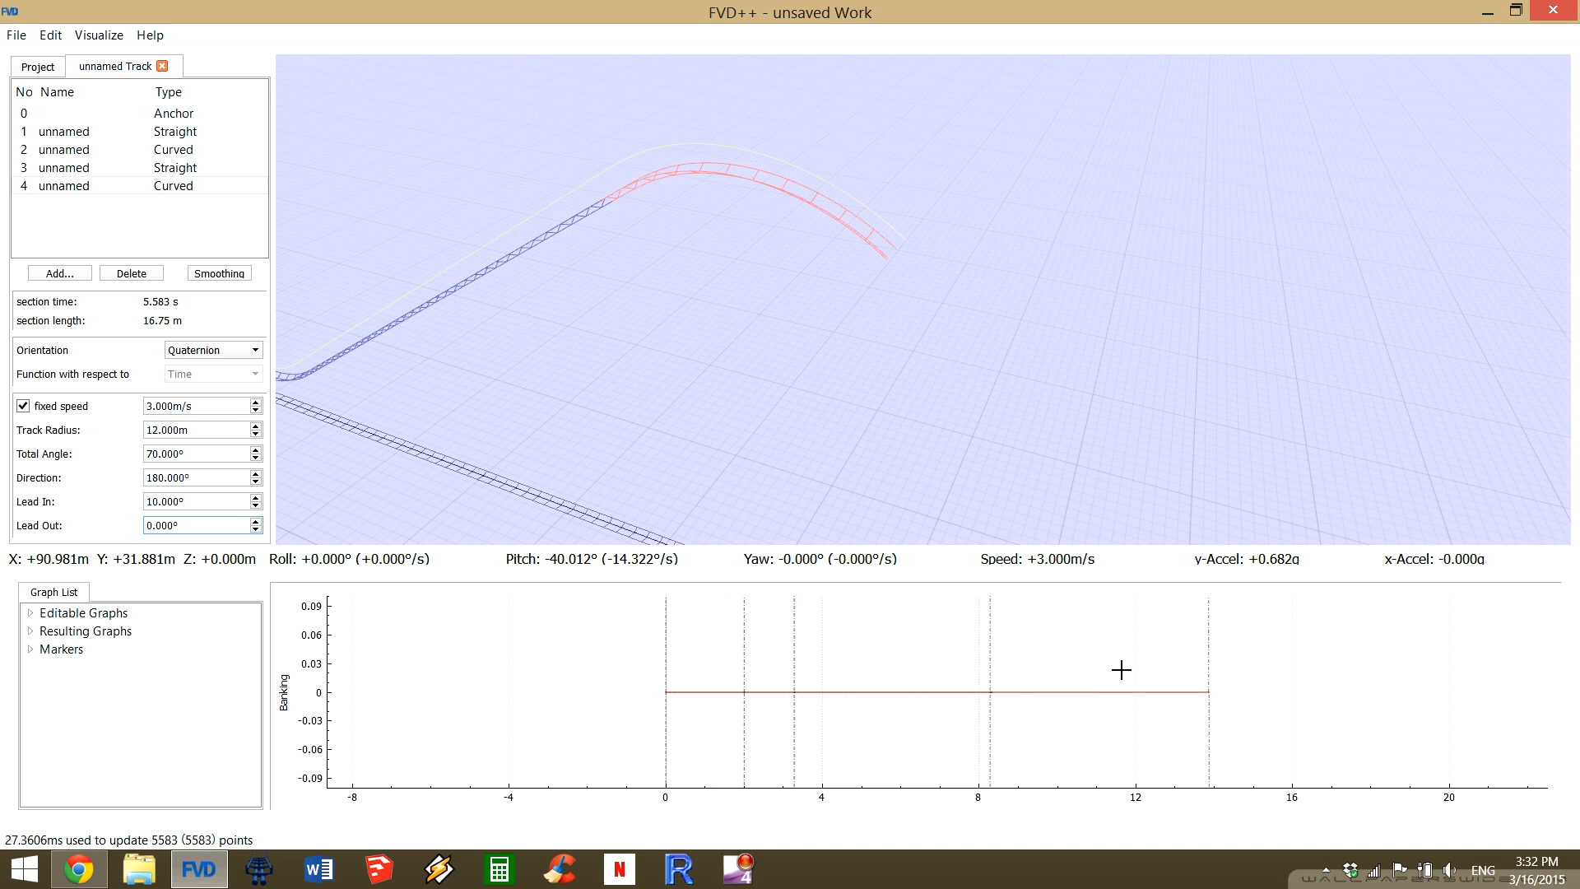
{"action": "scroll", "coordinate": [1121, 670], "scroll_direction": "up", "scroll_amount": 6}
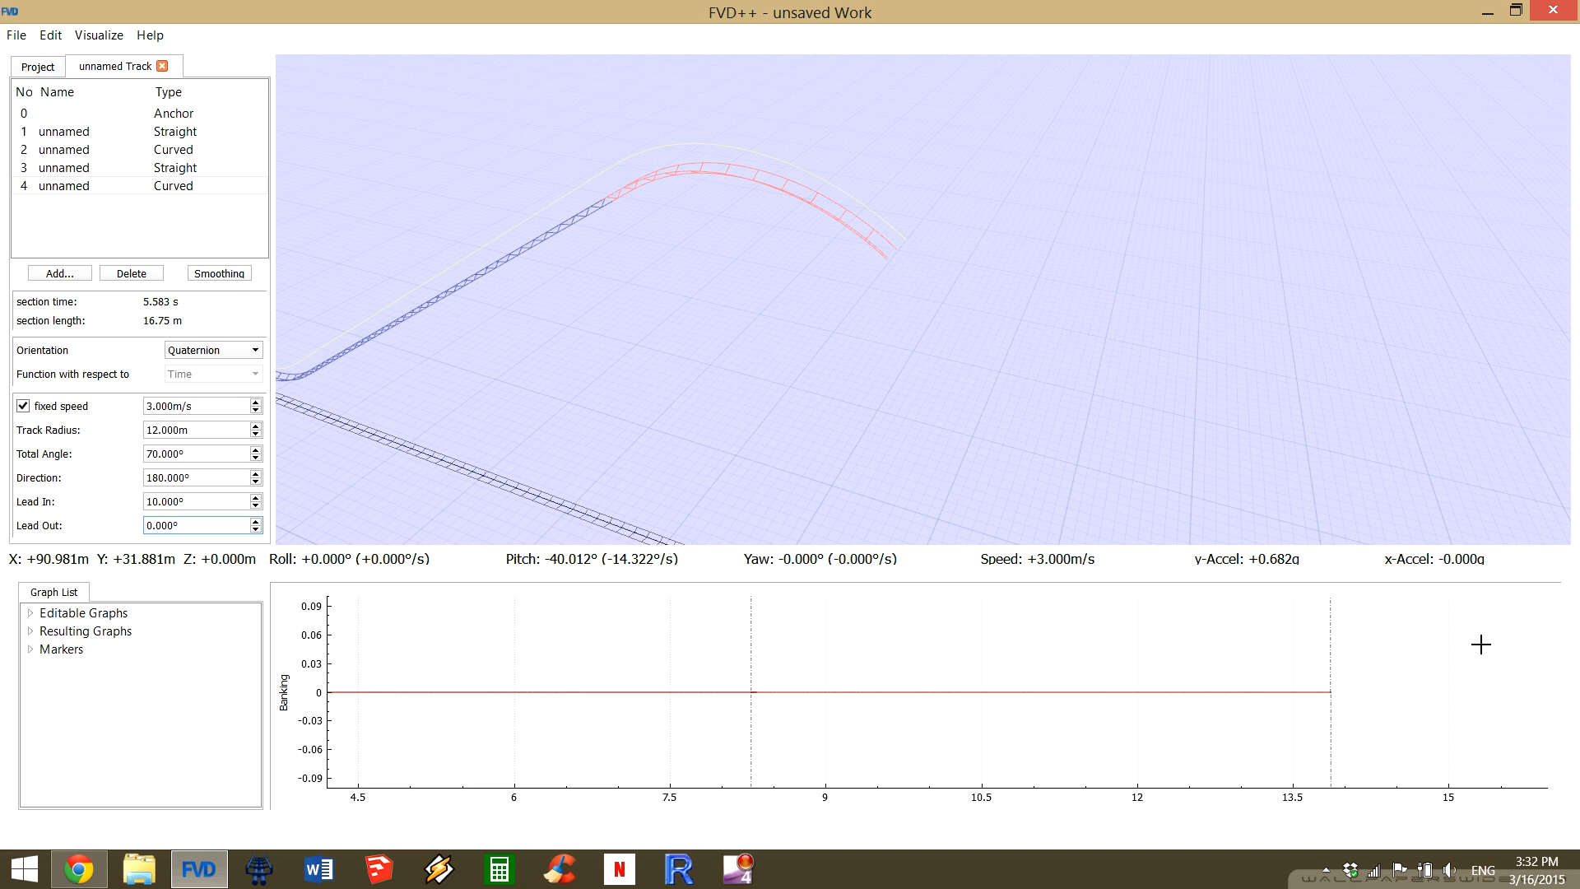
{"action": "left_click", "coordinate": [62, 274]}
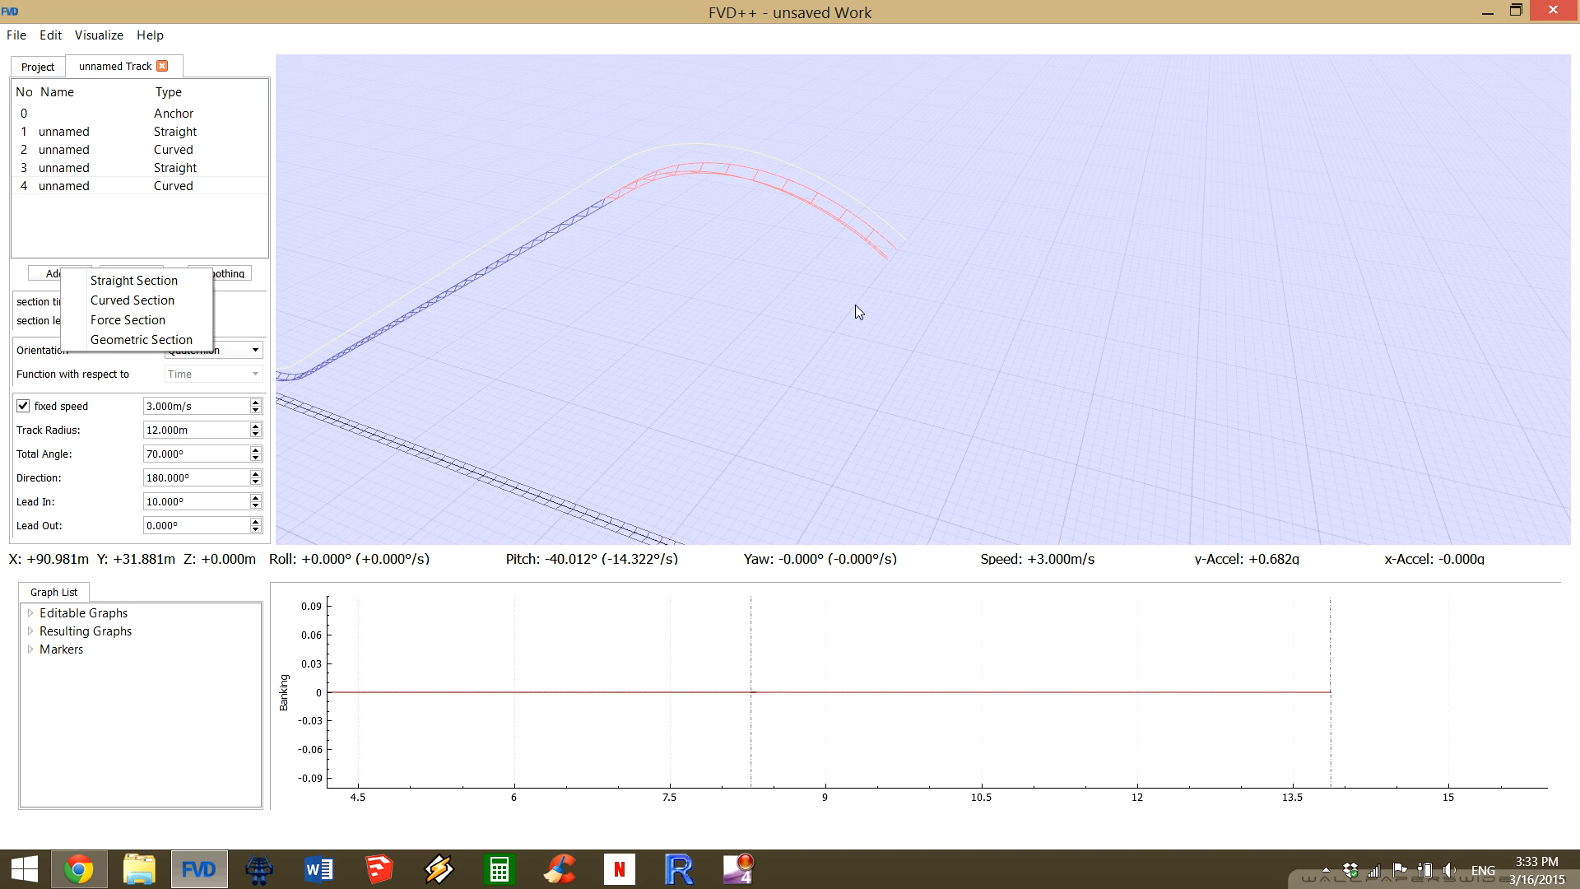
{"action": "left_click", "coordinate": [876, 371]}
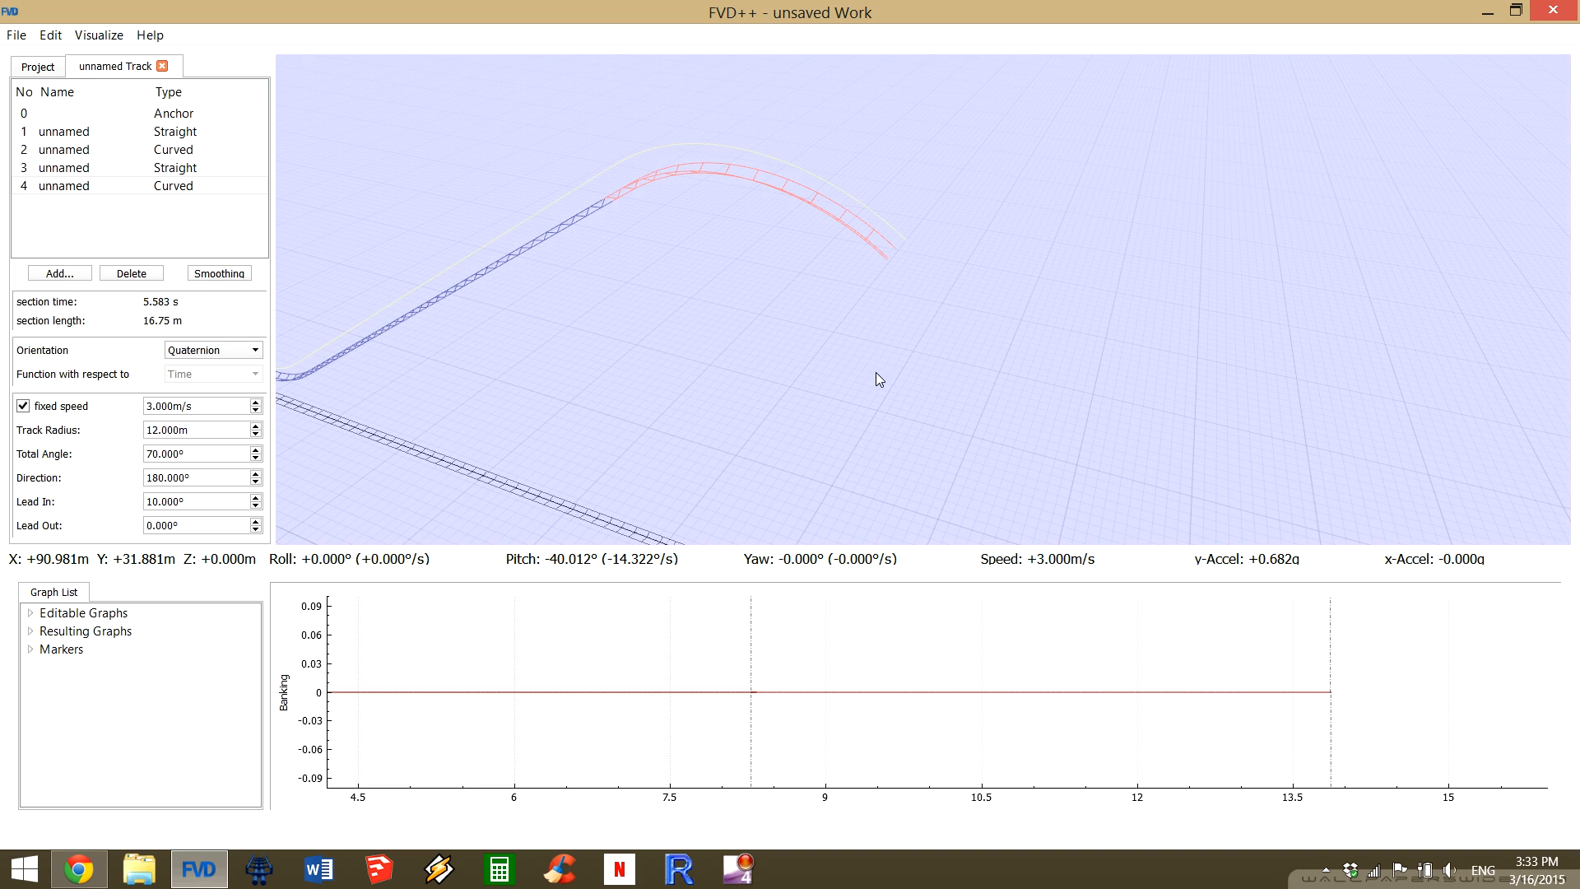
{"action": "left_click_drag", "start_coordinate": [876, 371], "coordinate": [1014, 405]}
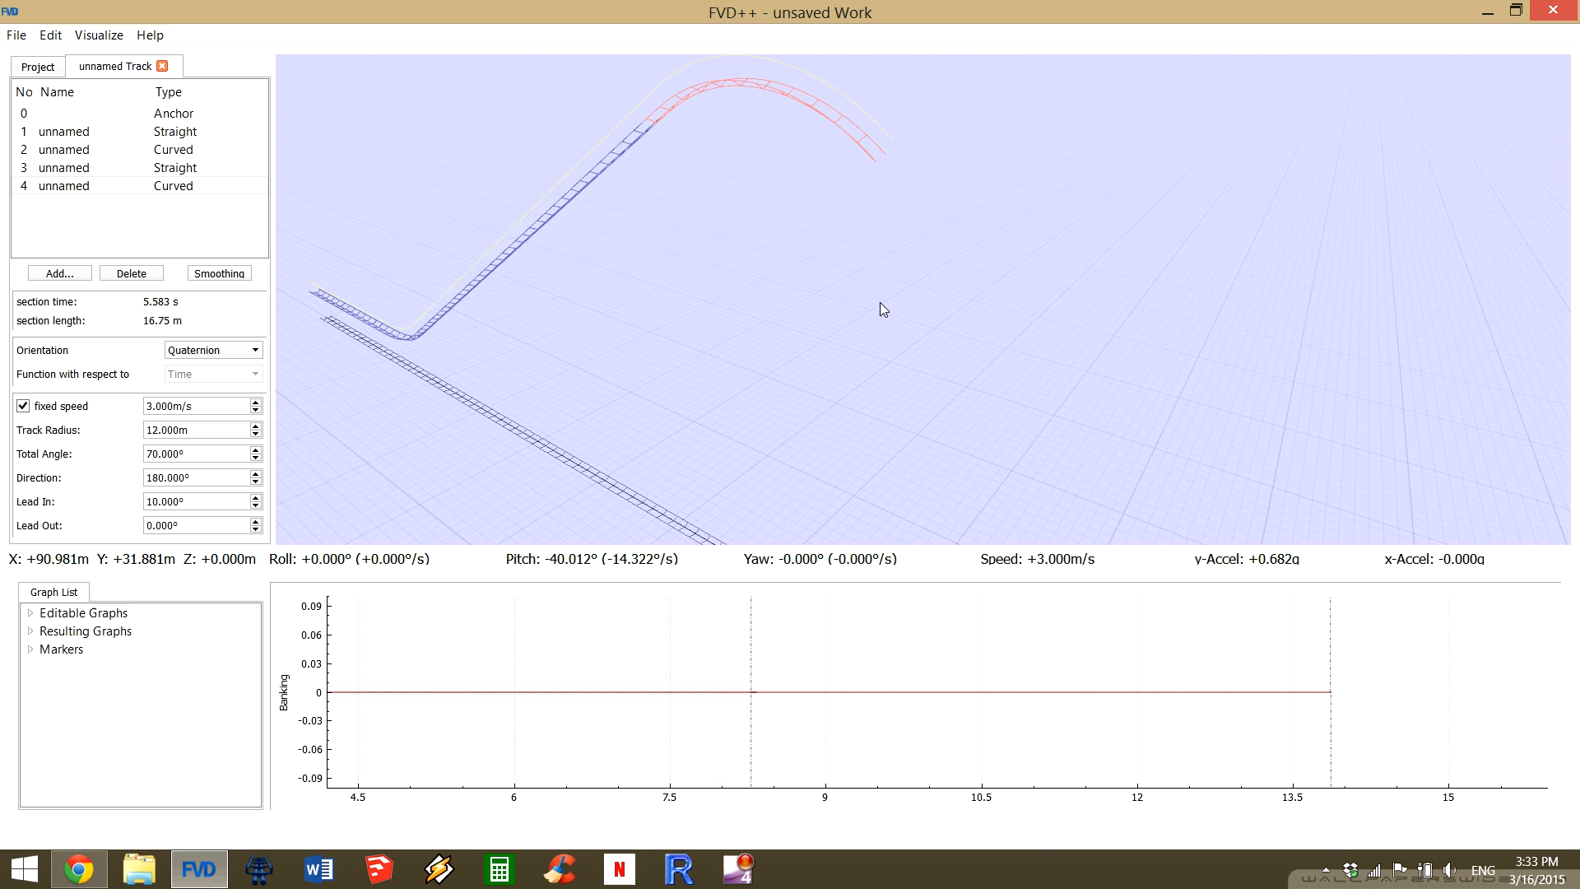
{"action": "left_click", "coordinate": [59, 274]}
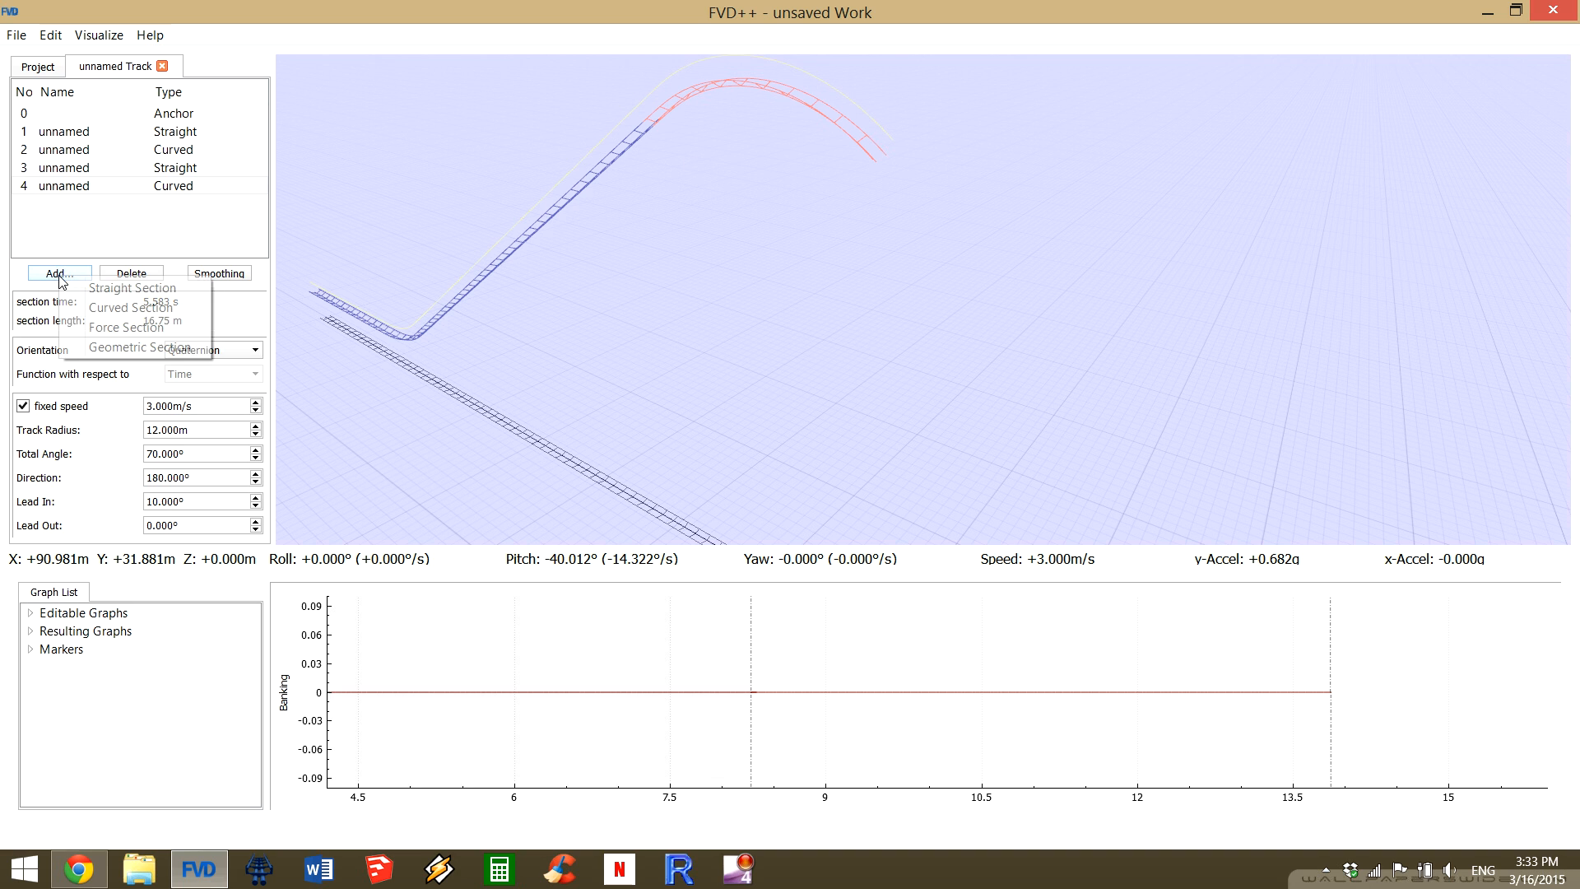
{"action": "left_click", "coordinate": [105, 333]}
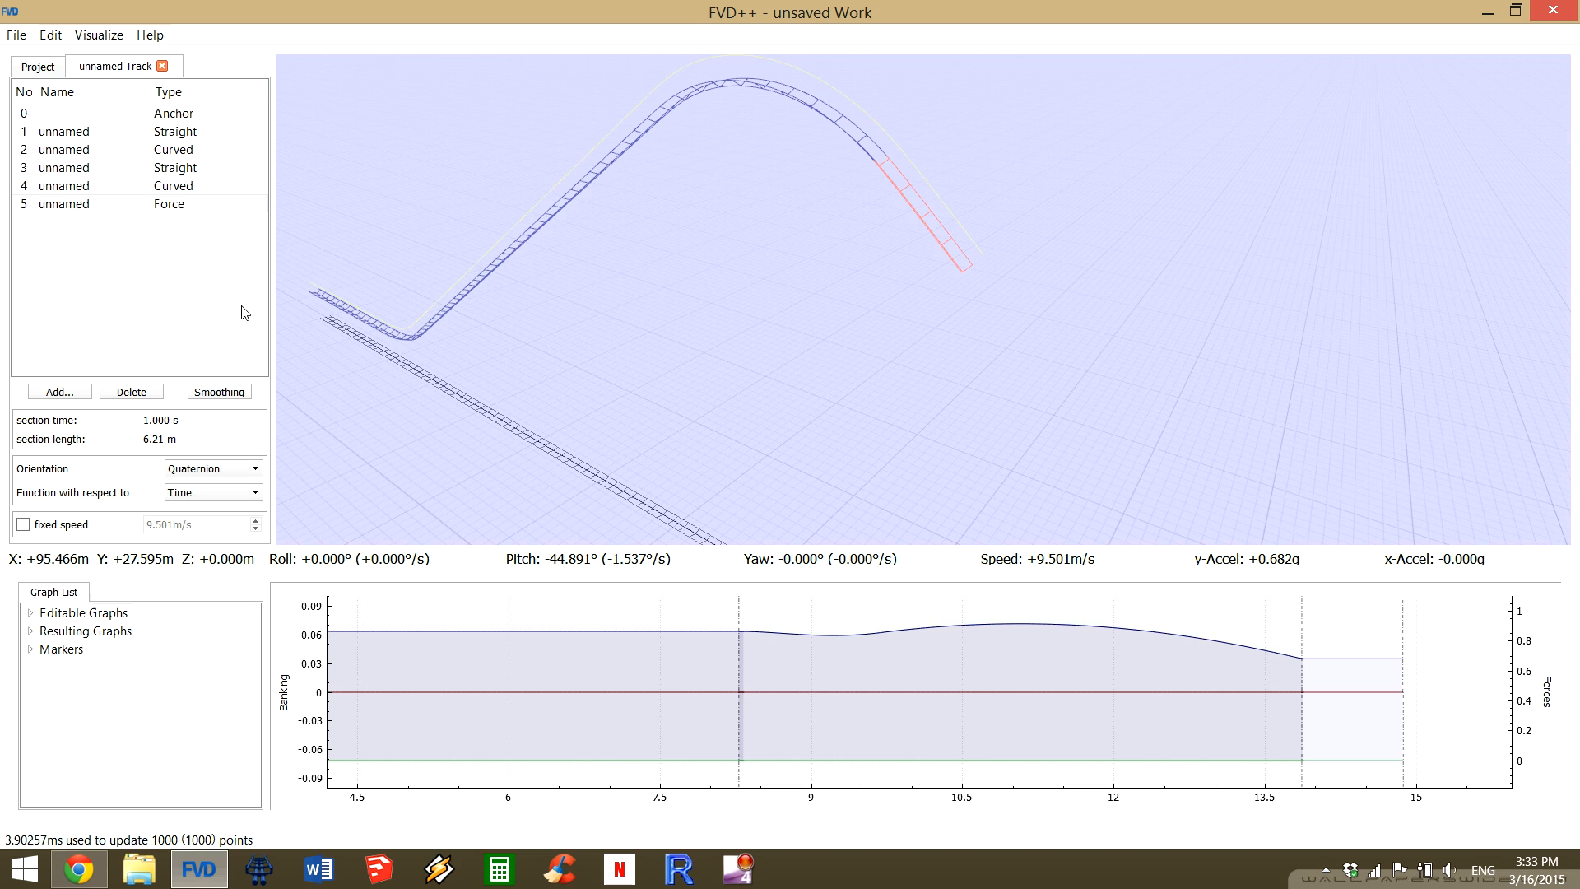
Compare the graphs of the crest's curved section with those of the new force section.
{"action": "left_click", "coordinate": [145, 188]}
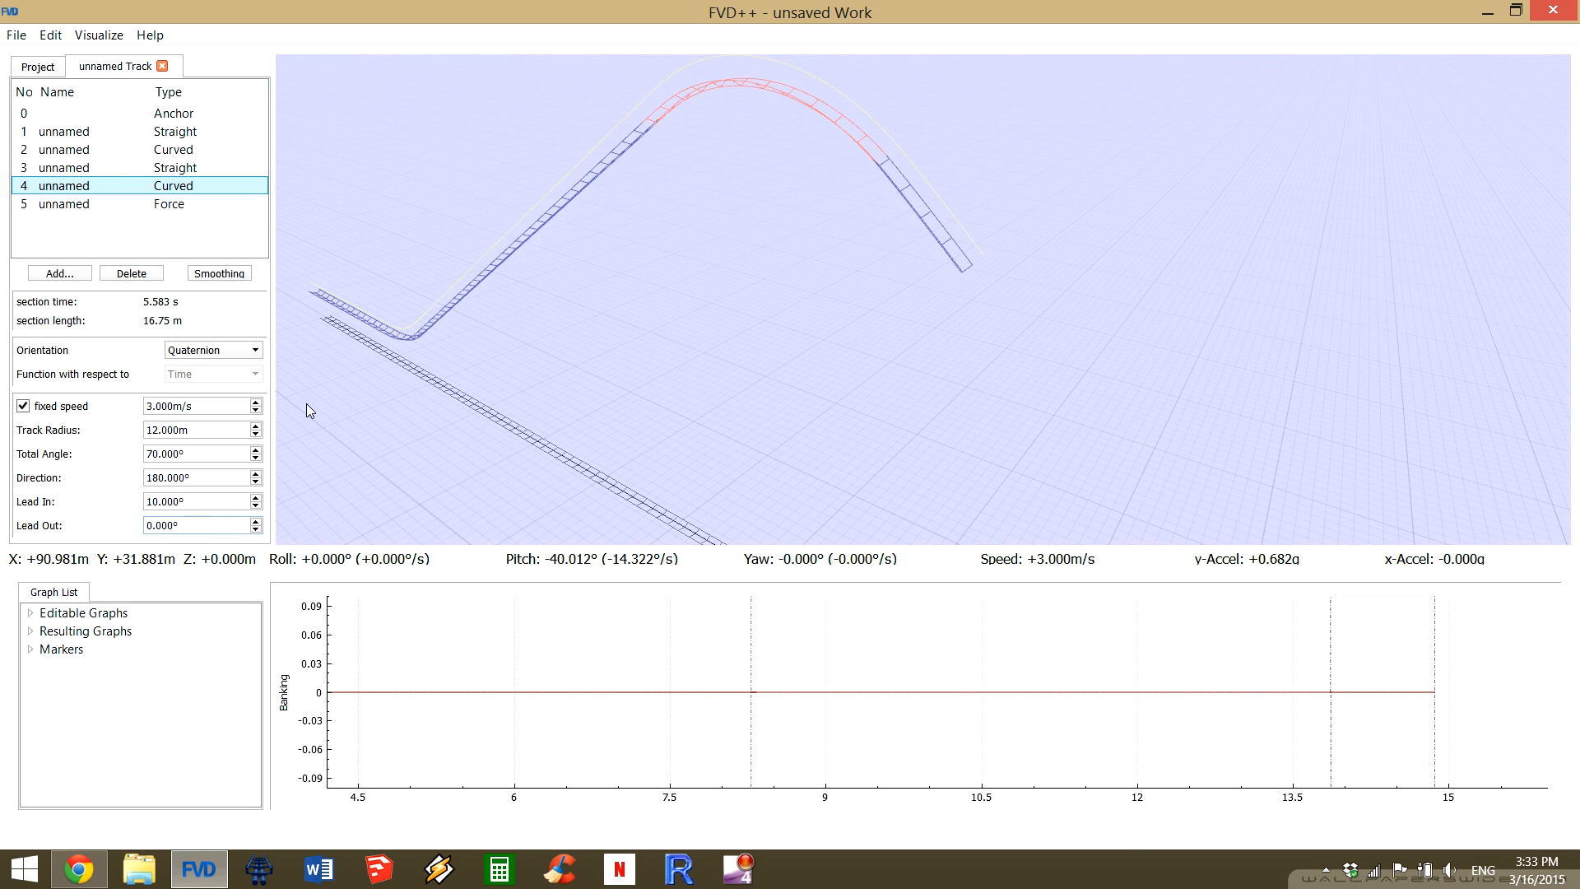
{"action": "left_click", "coordinate": [183, 209]}
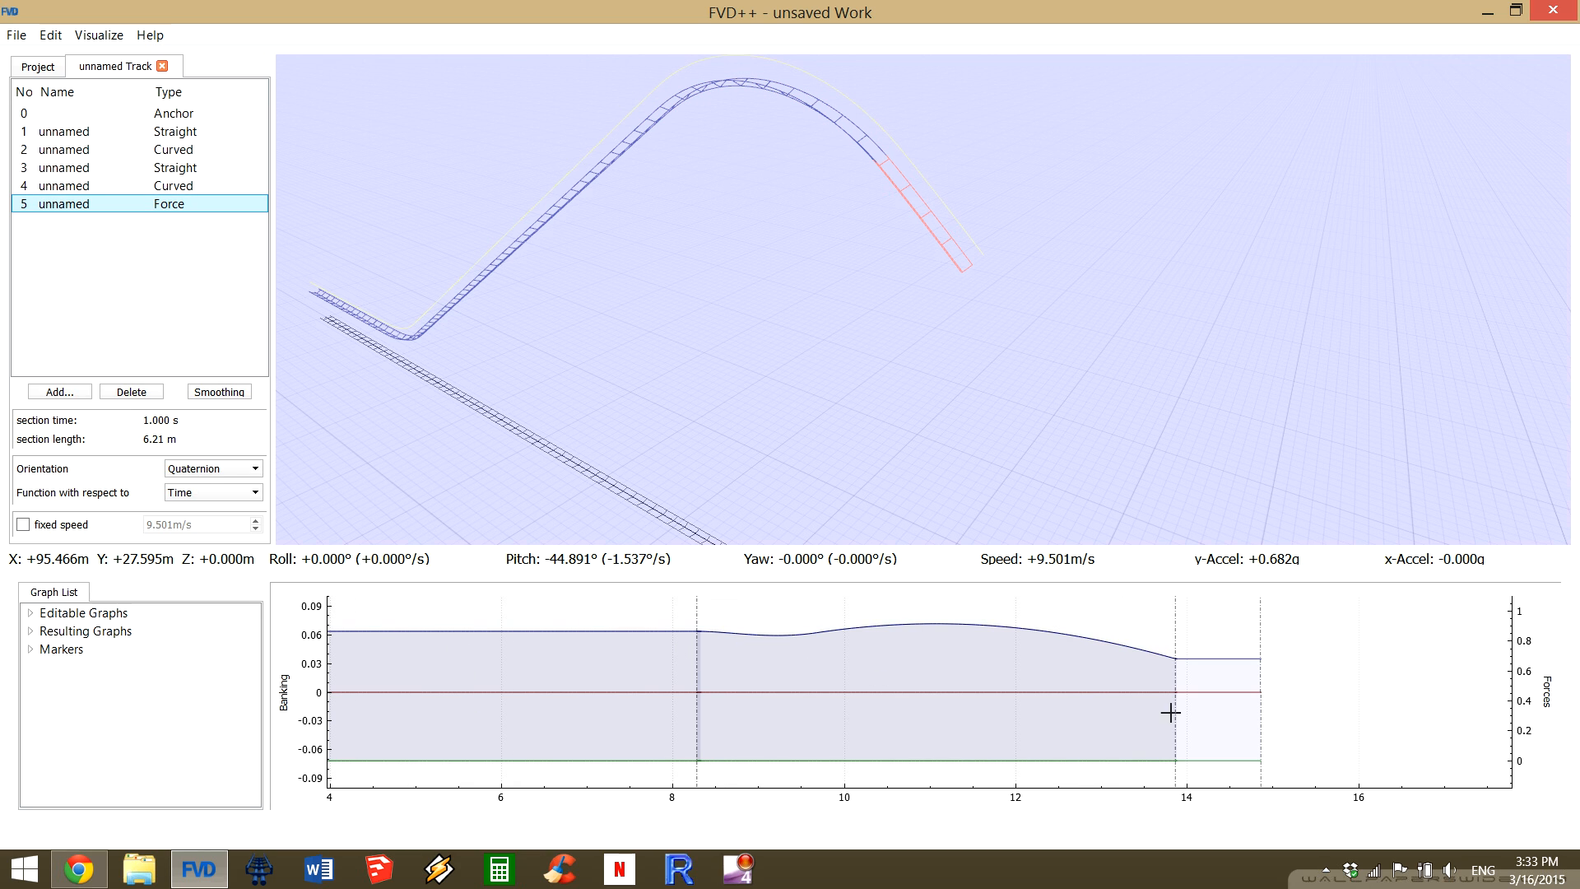
{"action": "scroll", "coordinate": [818, 656], "scroll_direction": "down", "scroll_amount": 3}
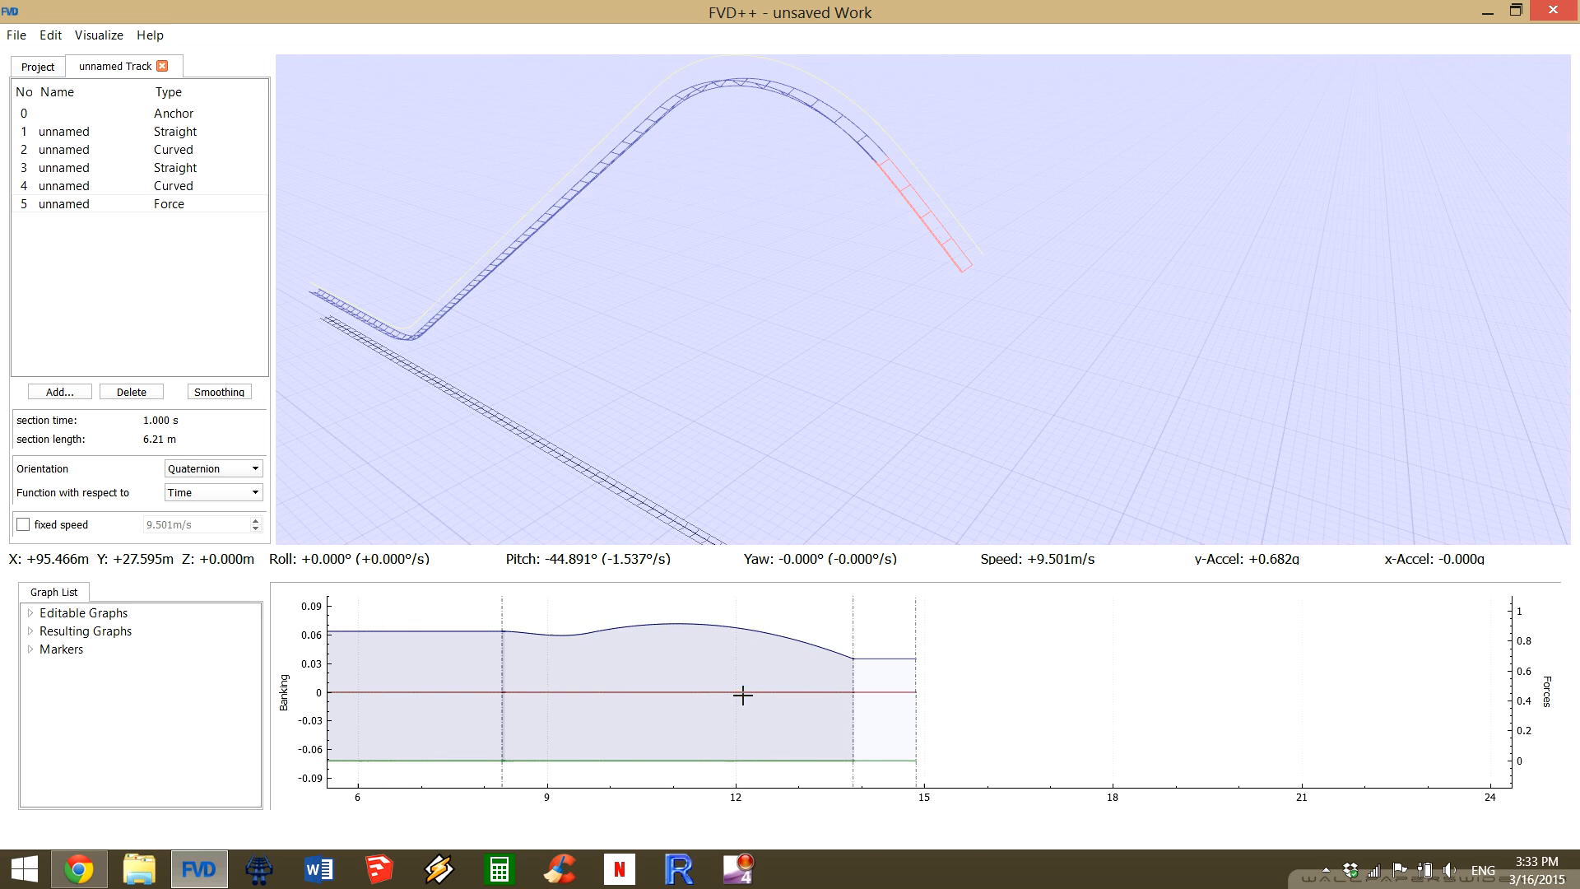
{"action": "left_click_drag", "start_coordinate": [493, 653], "coordinate": [855, 701]}
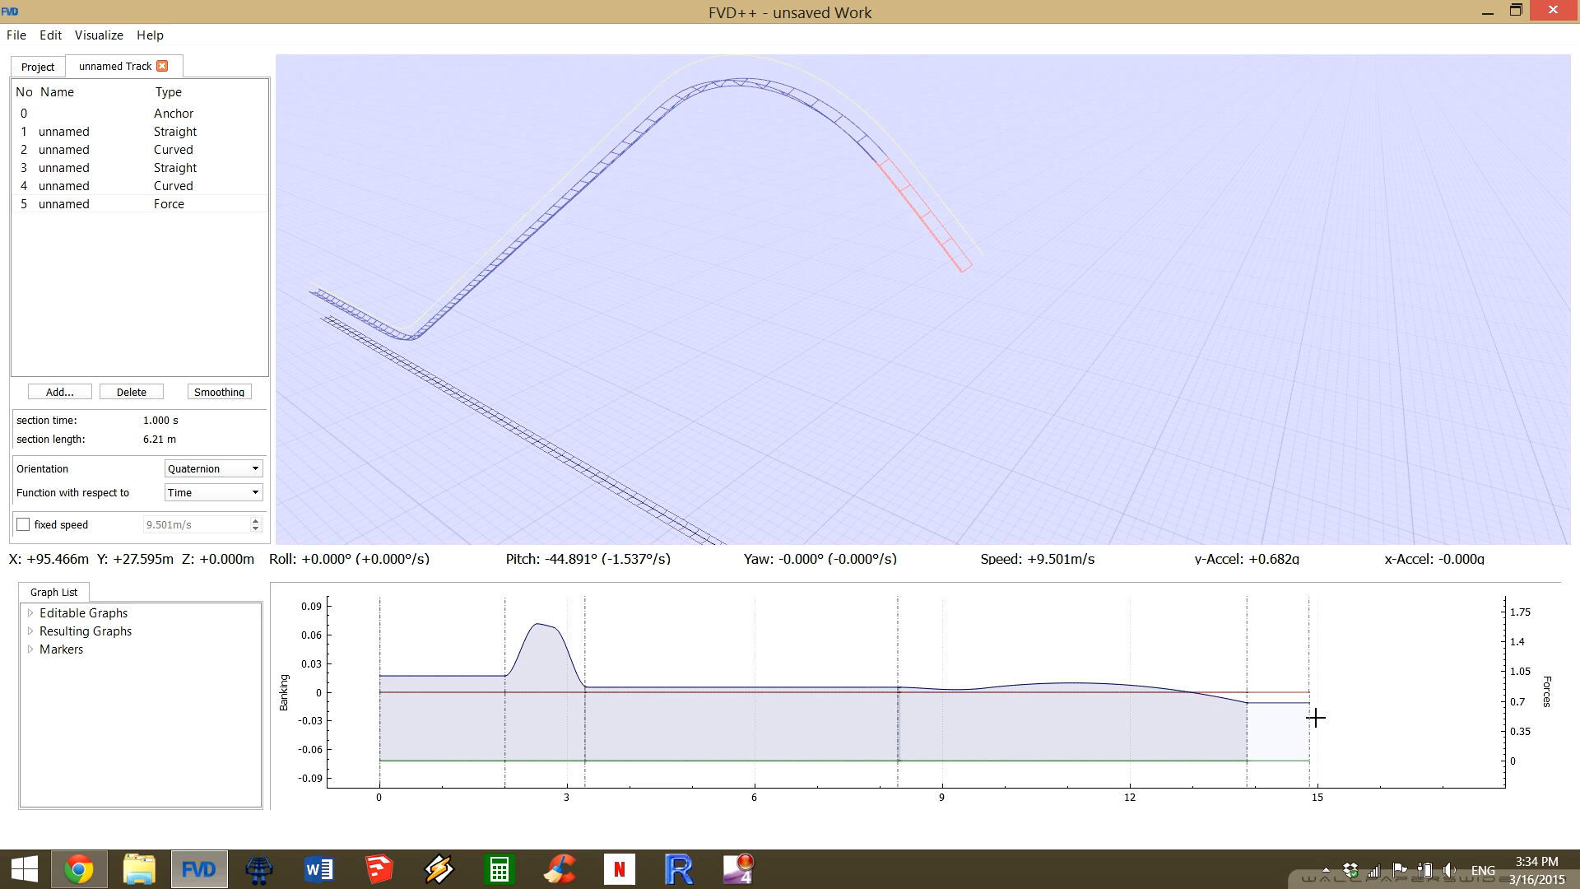
{"action": "left_click_drag", "start_coordinate": [1217, 696], "coordinate": [1078, 688]}
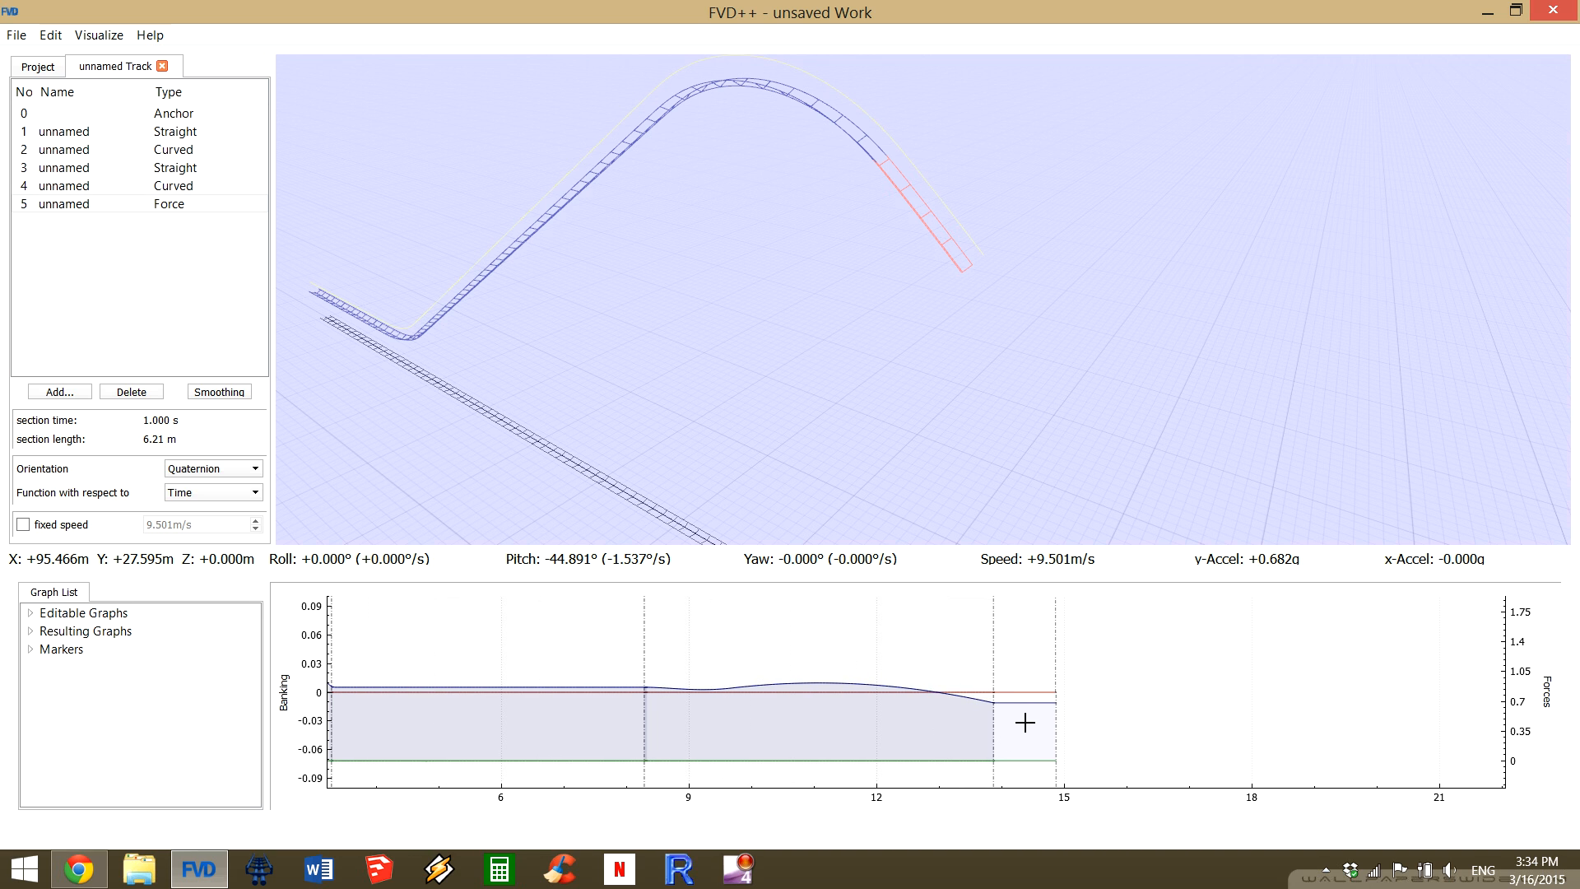
{"action": "scroll", "coordinate": [1062, 748], "scroll_direction": "up", "scroll_amount": 5}
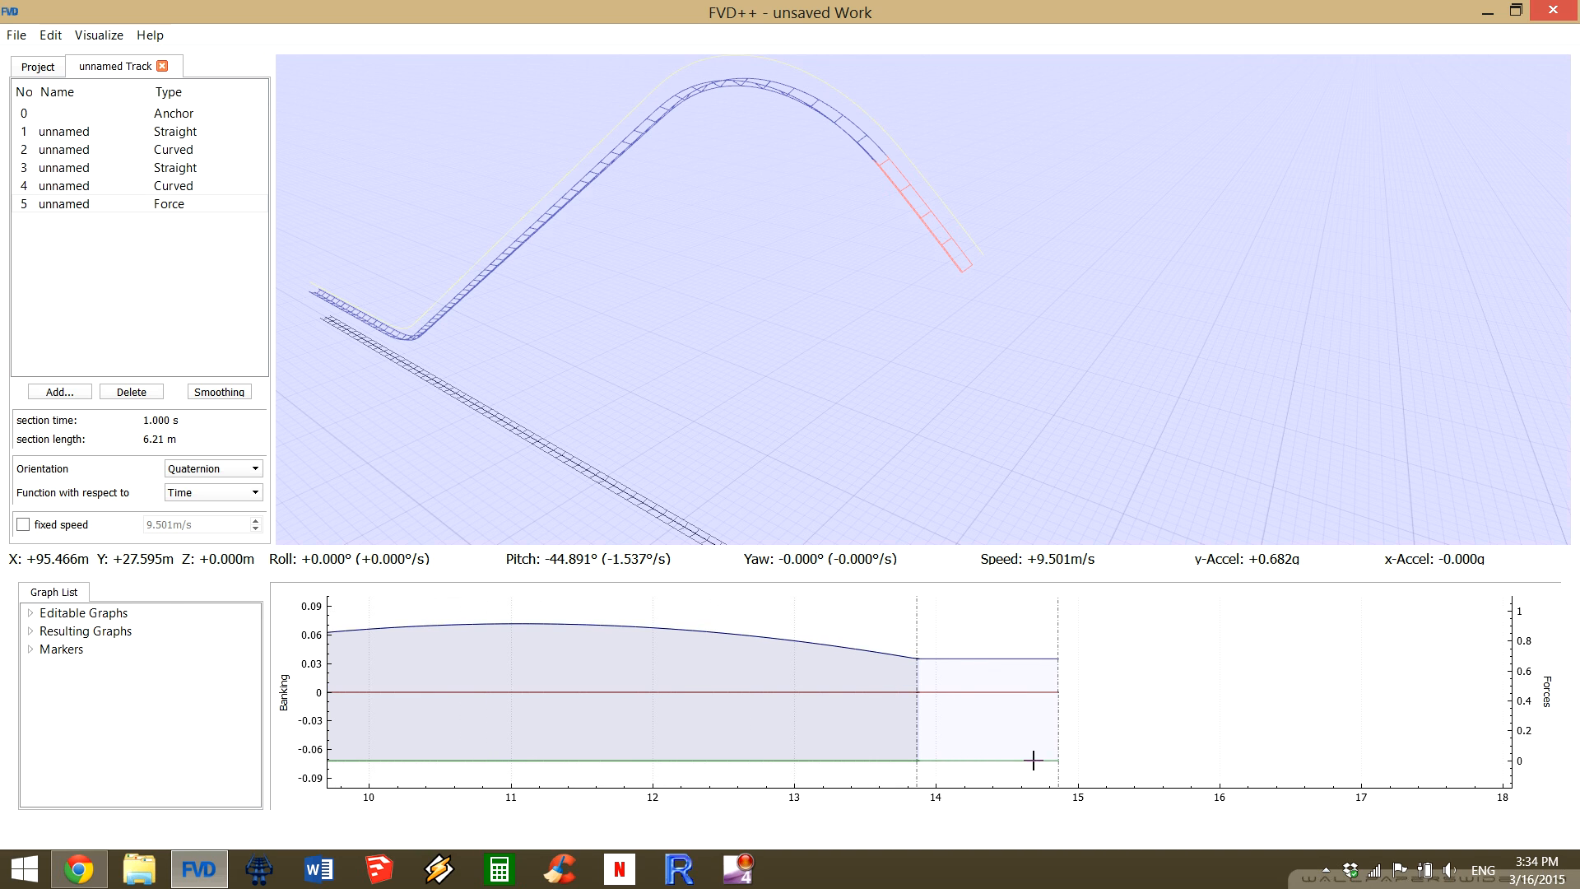
Inspect the transition settings of the force section's lateral force and normal force curves.
{"action": "left_click", "coordinate": [1029, 758]}
{"action": "left_click", "coordinate": [1117, 723]}
{"action": "left_click", "coordinate": [991, 759]}
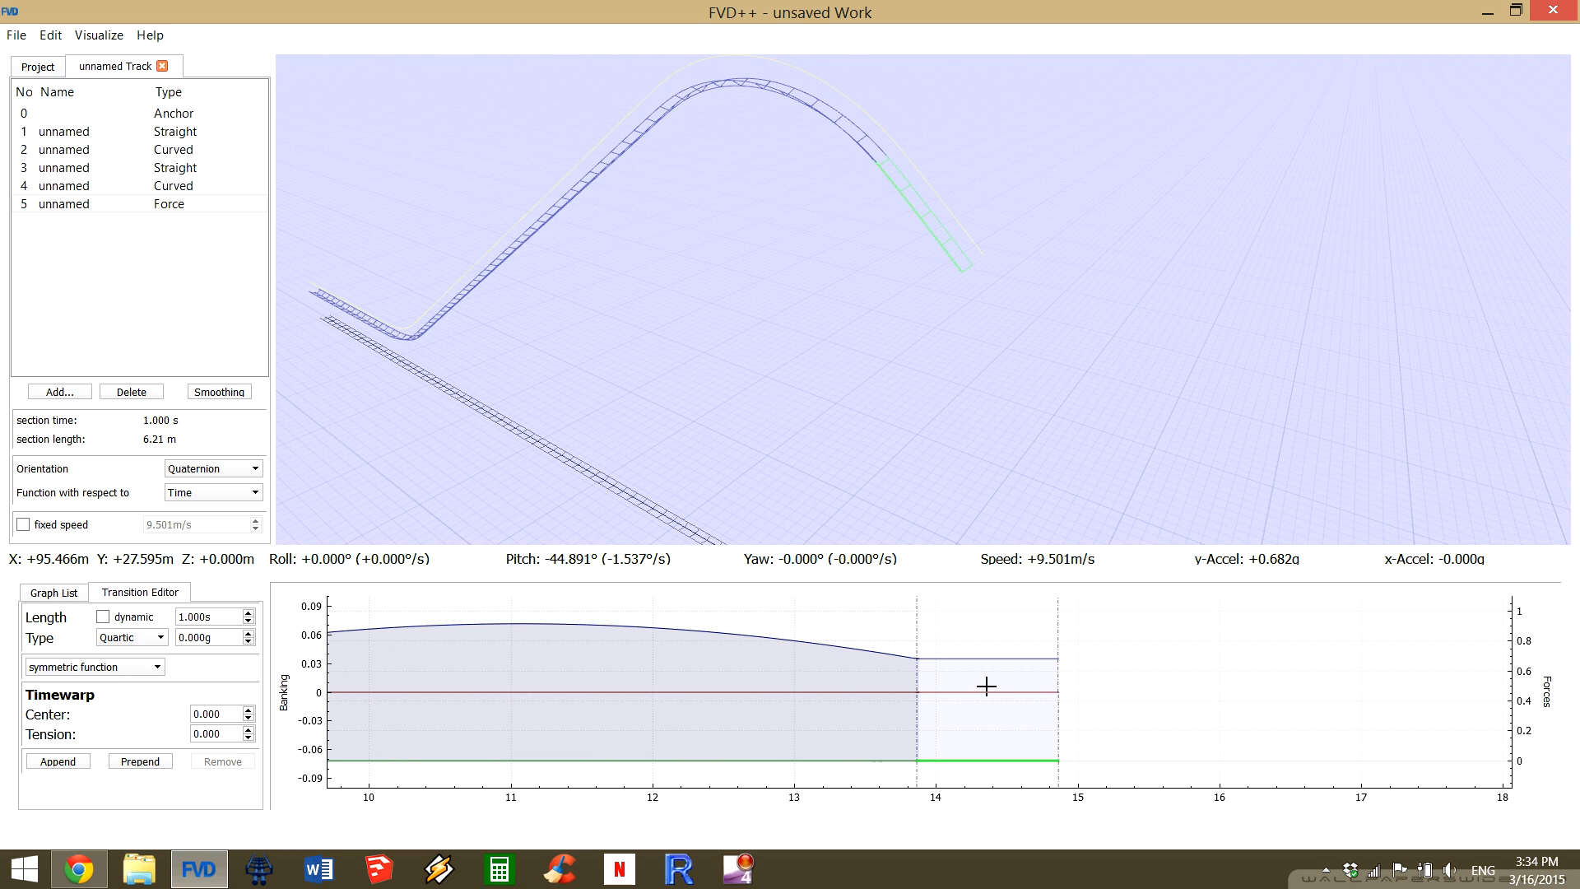
{"action": "left_click", "coordinate": [986, 690]}
{"action": "left_click", "coordinate": [990, 658]}
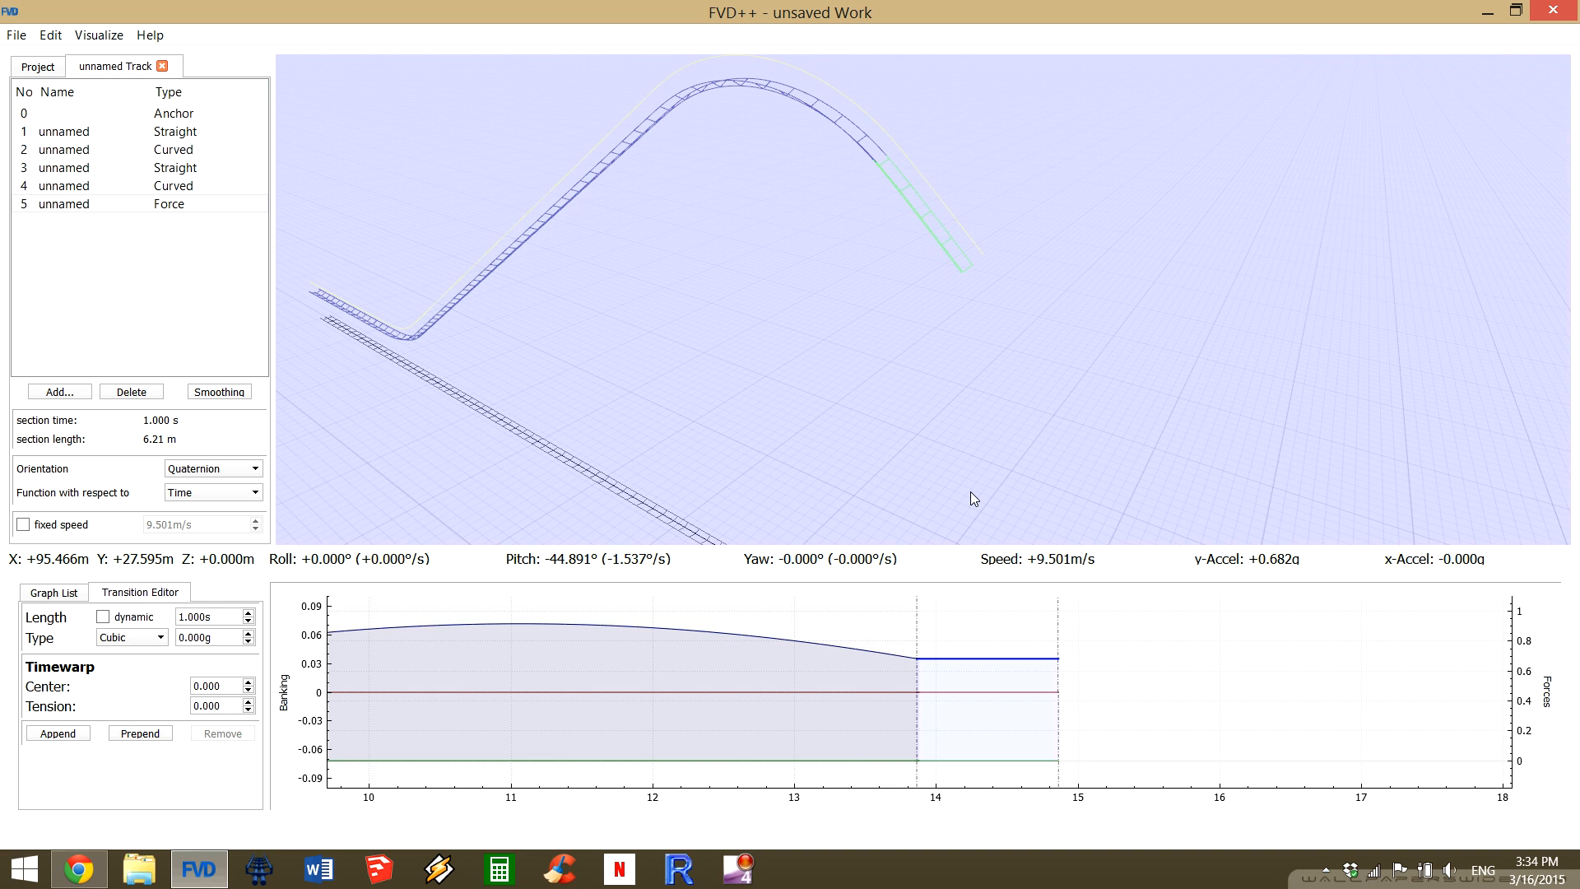
Examine the normal force curve across the crest's curved section and the force section that follows it.
{"action": "left_click_drag", "start_coordinate": [913, 677], "coordinate": [1496, 661]}
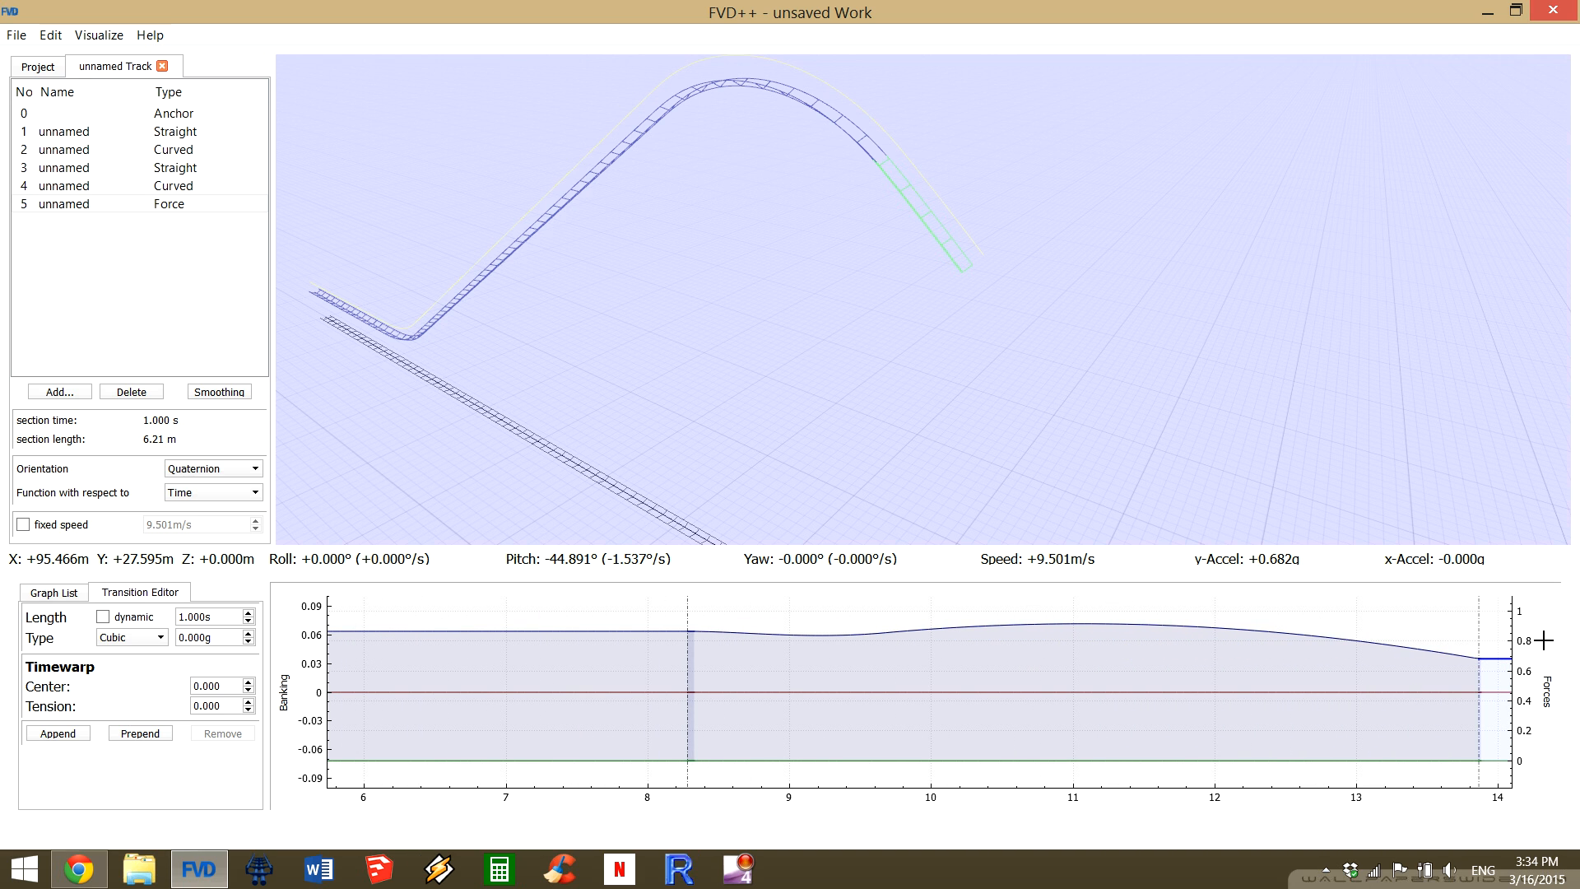
{"action": "left_click_drag", "start_coordinate": [1430, 723], "coordinate": [1393, 716]}
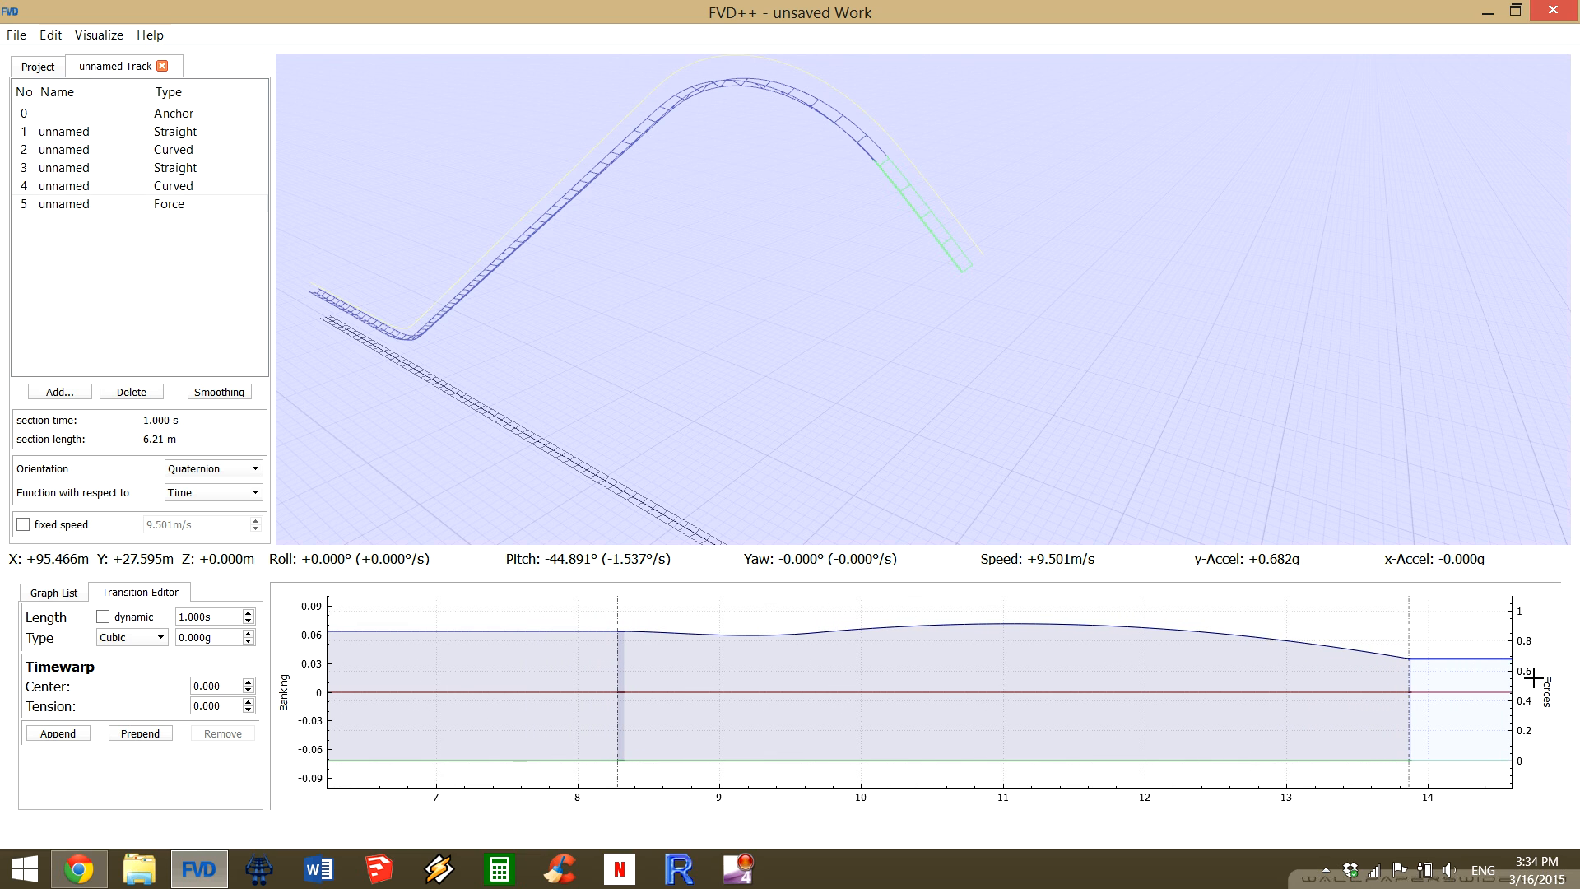
{"action": "scroll", "coordinate": [1478, 659], "scroll_direction": "up", "scroll_amount": 10}
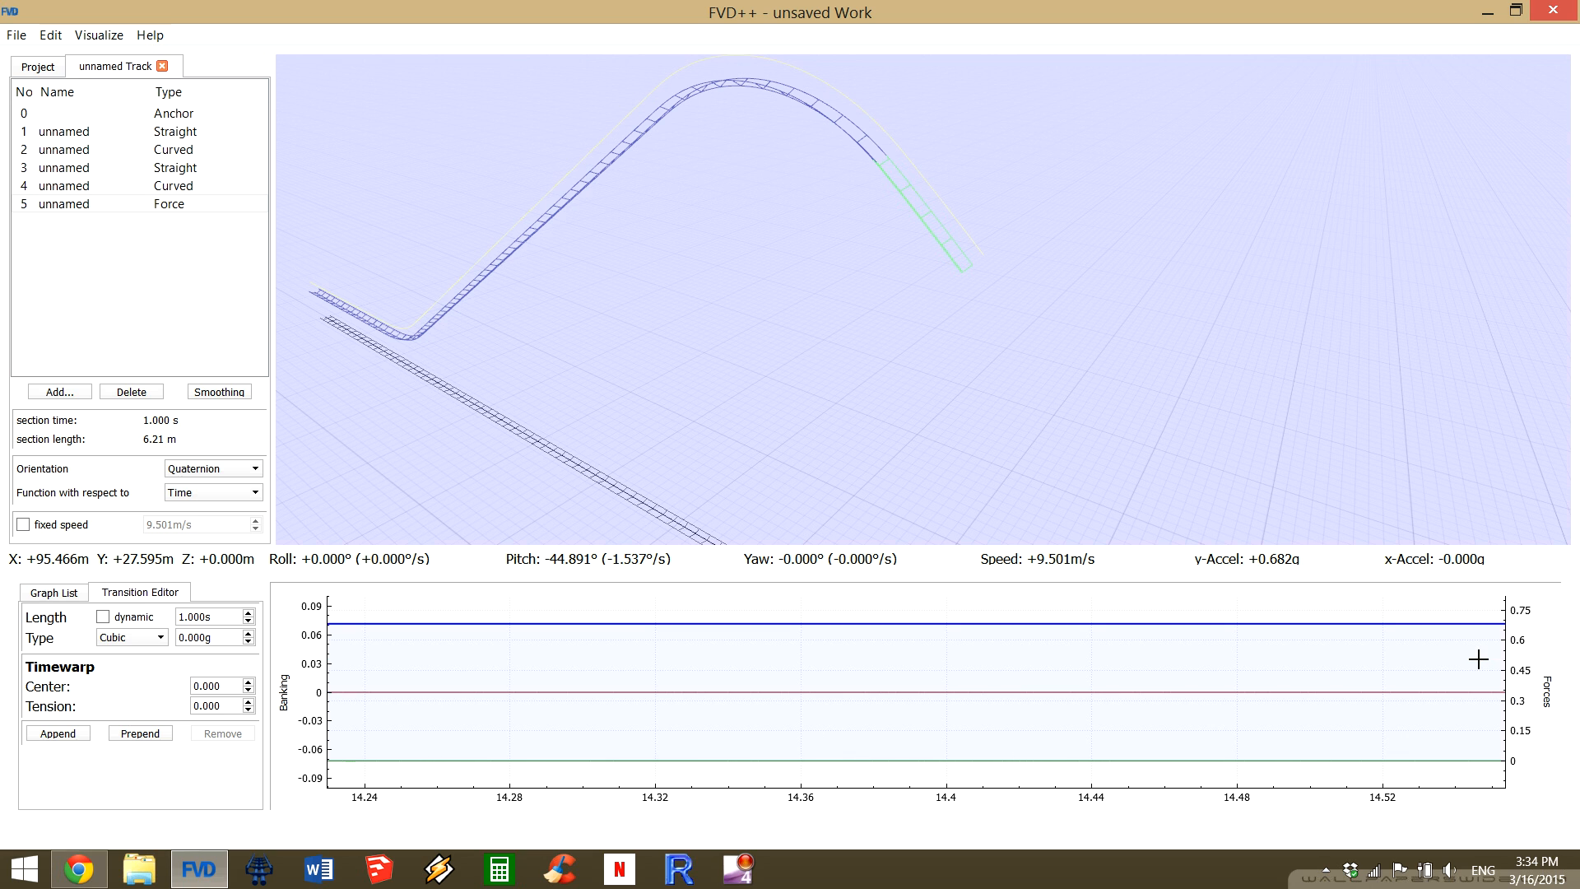
{"action": "scroll", "coordinate": [1478, 658], "scroll_direction": "down", "scroll_amount": 2}
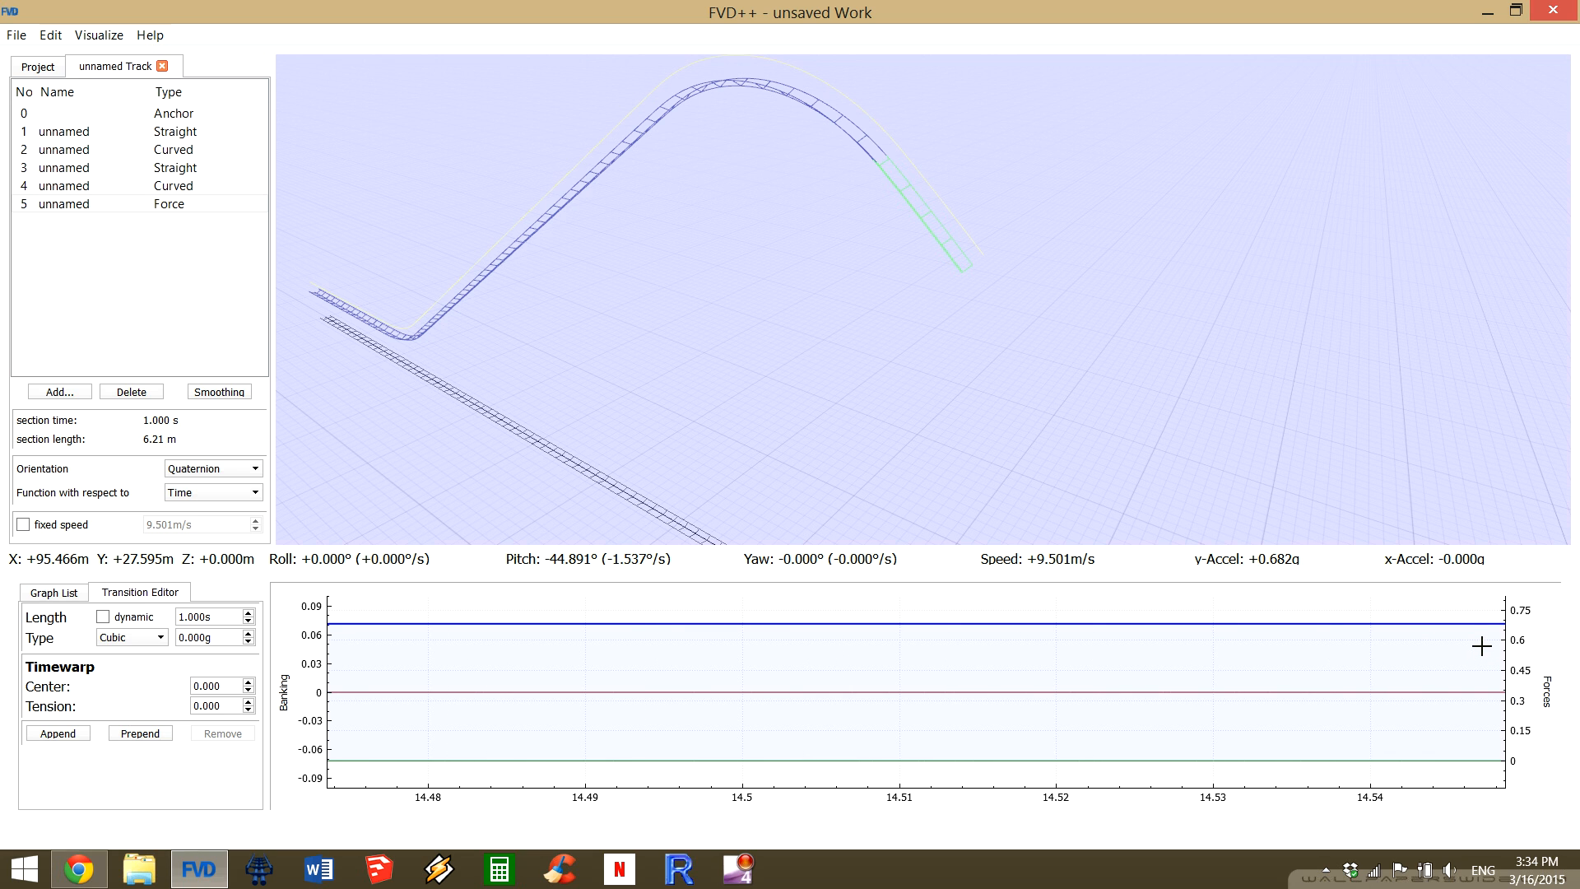
{"action": "scroll", "coordinate": [1482, 642], "scroll_direction": "down", "scroll_amount": 18}
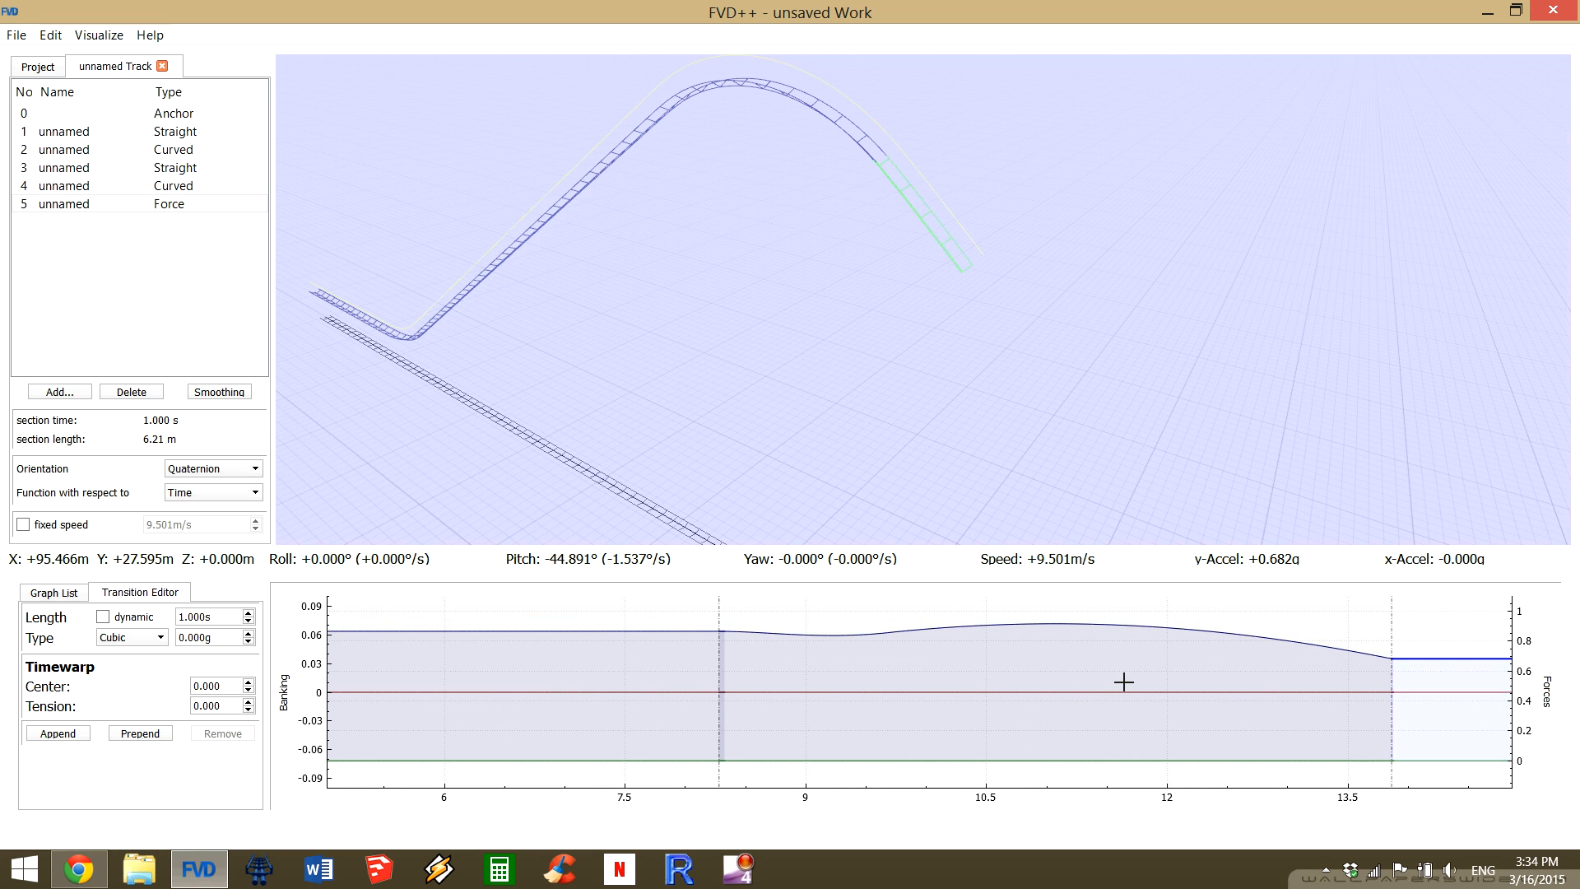
{"action": "left_click_drag", "start_coordinate": [1006, 674], "coordinate": [612, 678]}
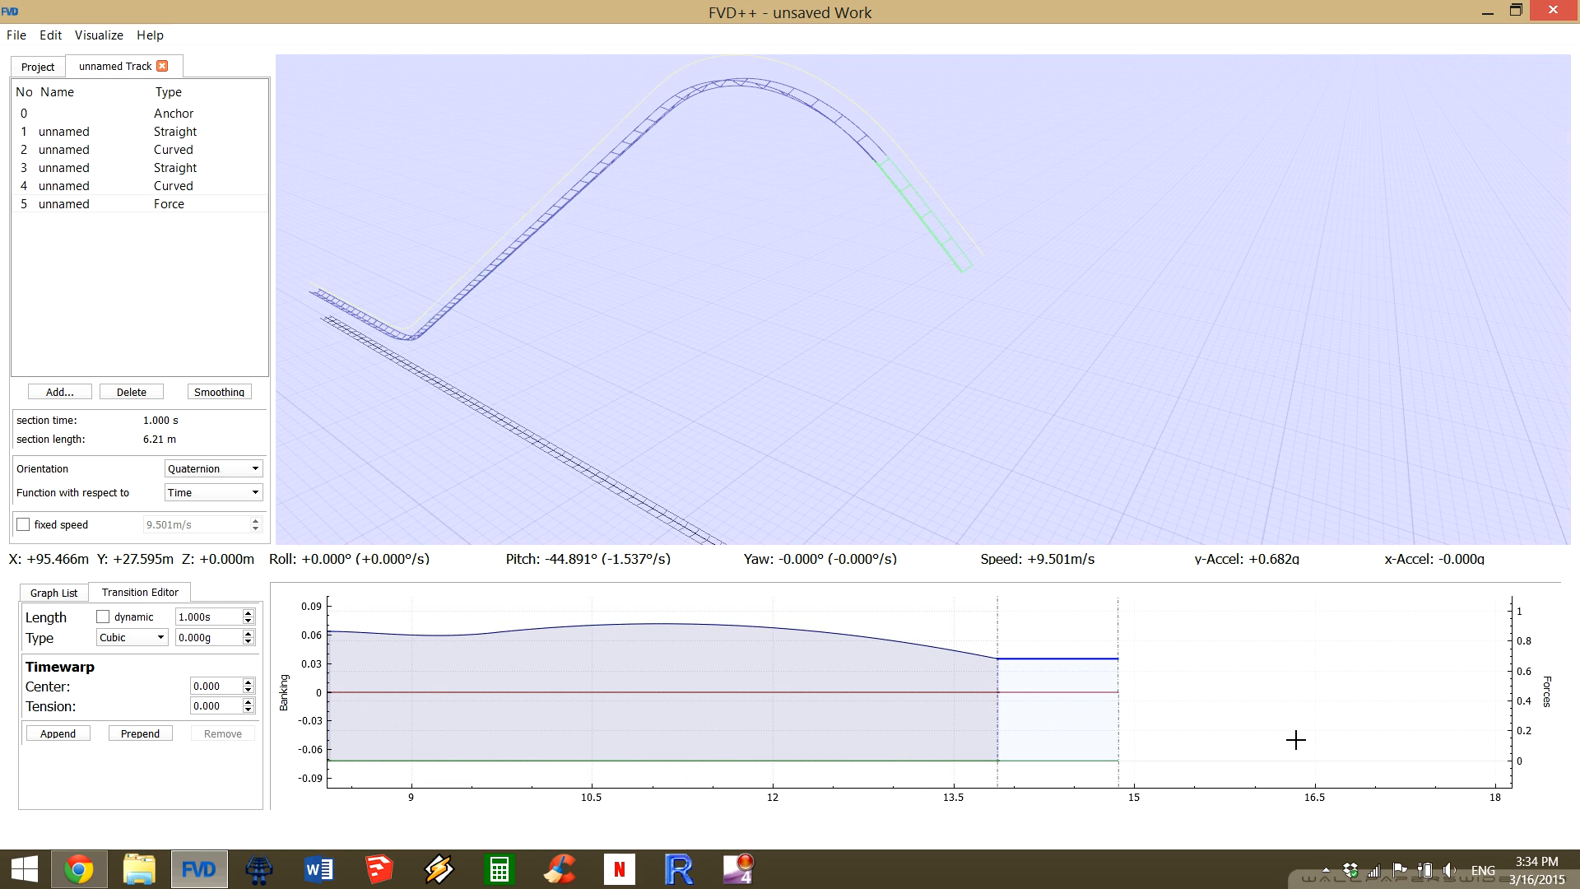
{"action": "scroll", "coordinate": [1192, 668], "scroll_direction": "up", "scroll_amount": 5}
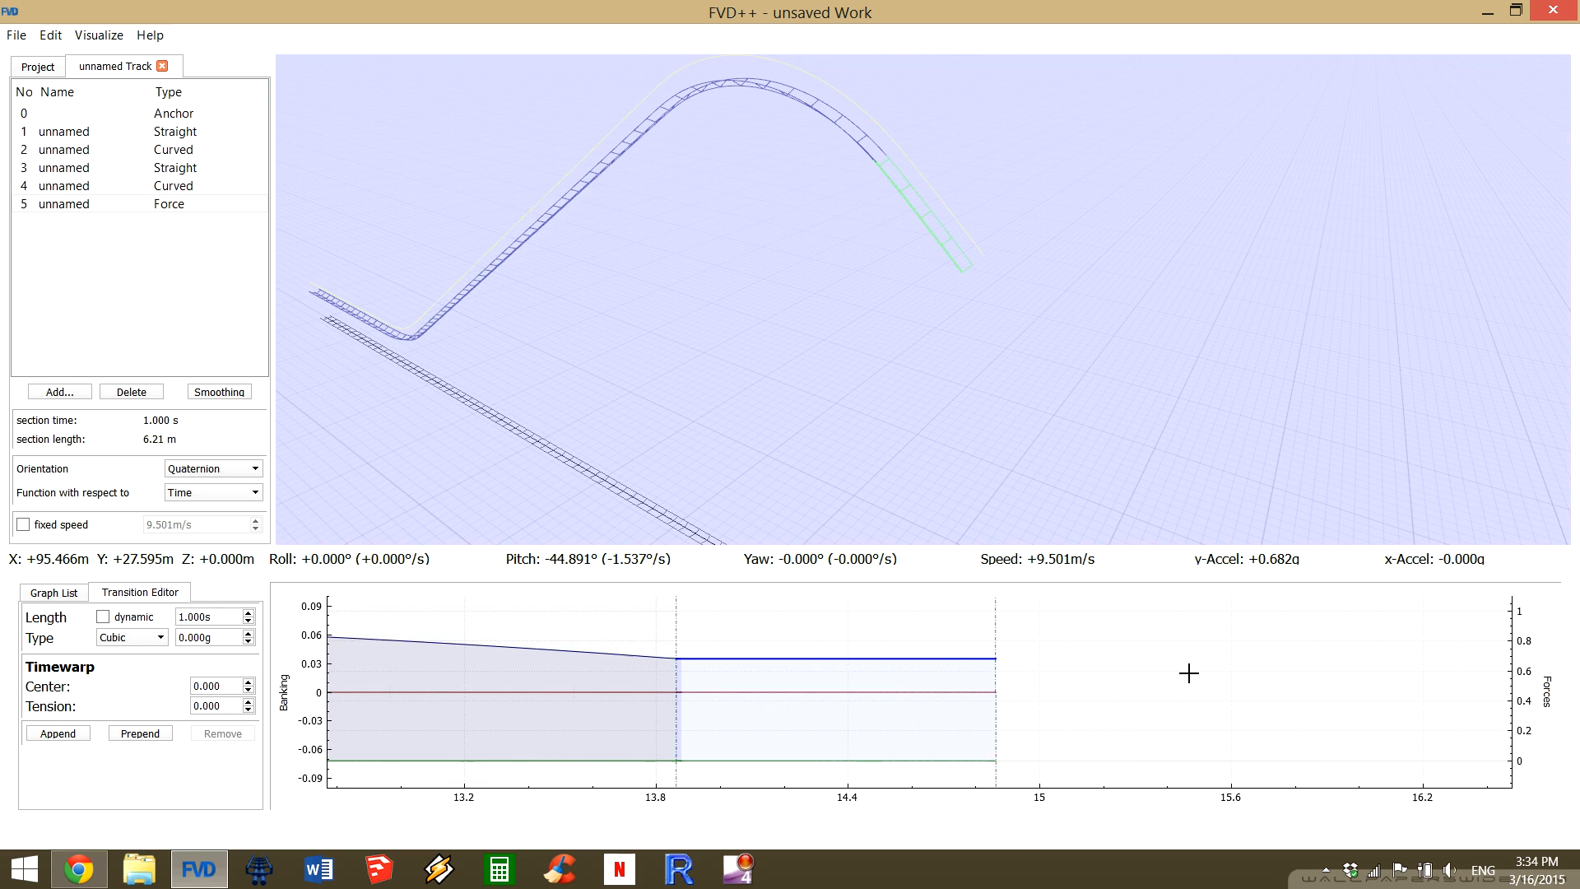
{"action": "scroll", "coordinate": [874, 705], "scroll_direction": "up", "scroll_amount": 4}
{"action": "scroll", "coordinate": [1067, 676], "scroll_direction": "up", "scroll_amount": 1}
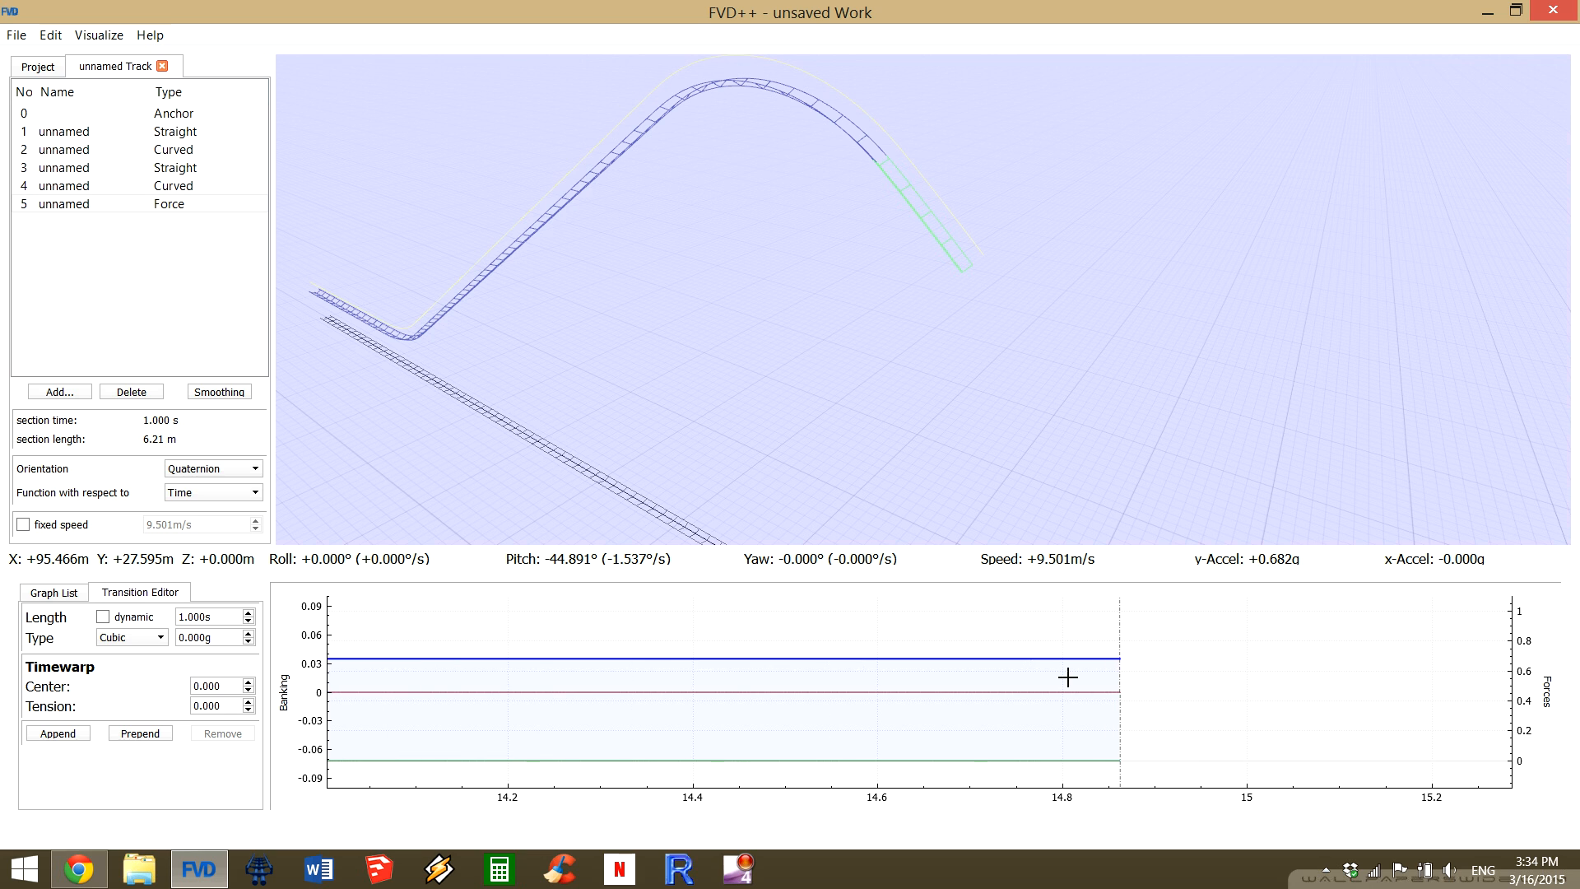
{"action": "scroll", "coordinate": [1067, 680], "scroll_direction": "down", "scroll_amount": 1}
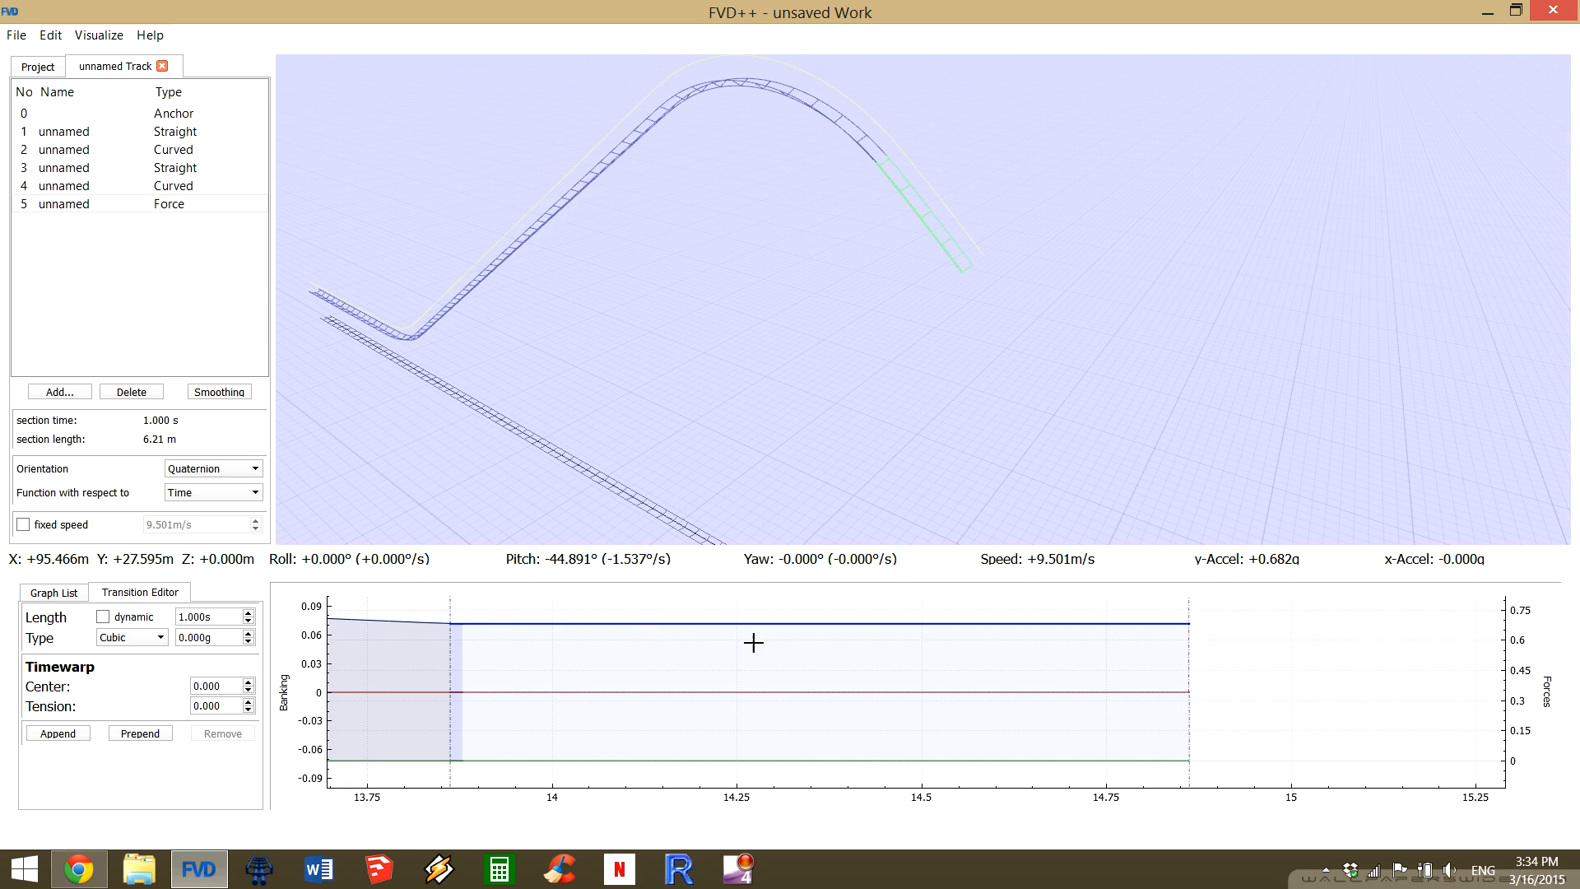
{"action": "scroll", "coordinate": [903, 671], "scroll_direction": "down", "scroll_amount": 3}
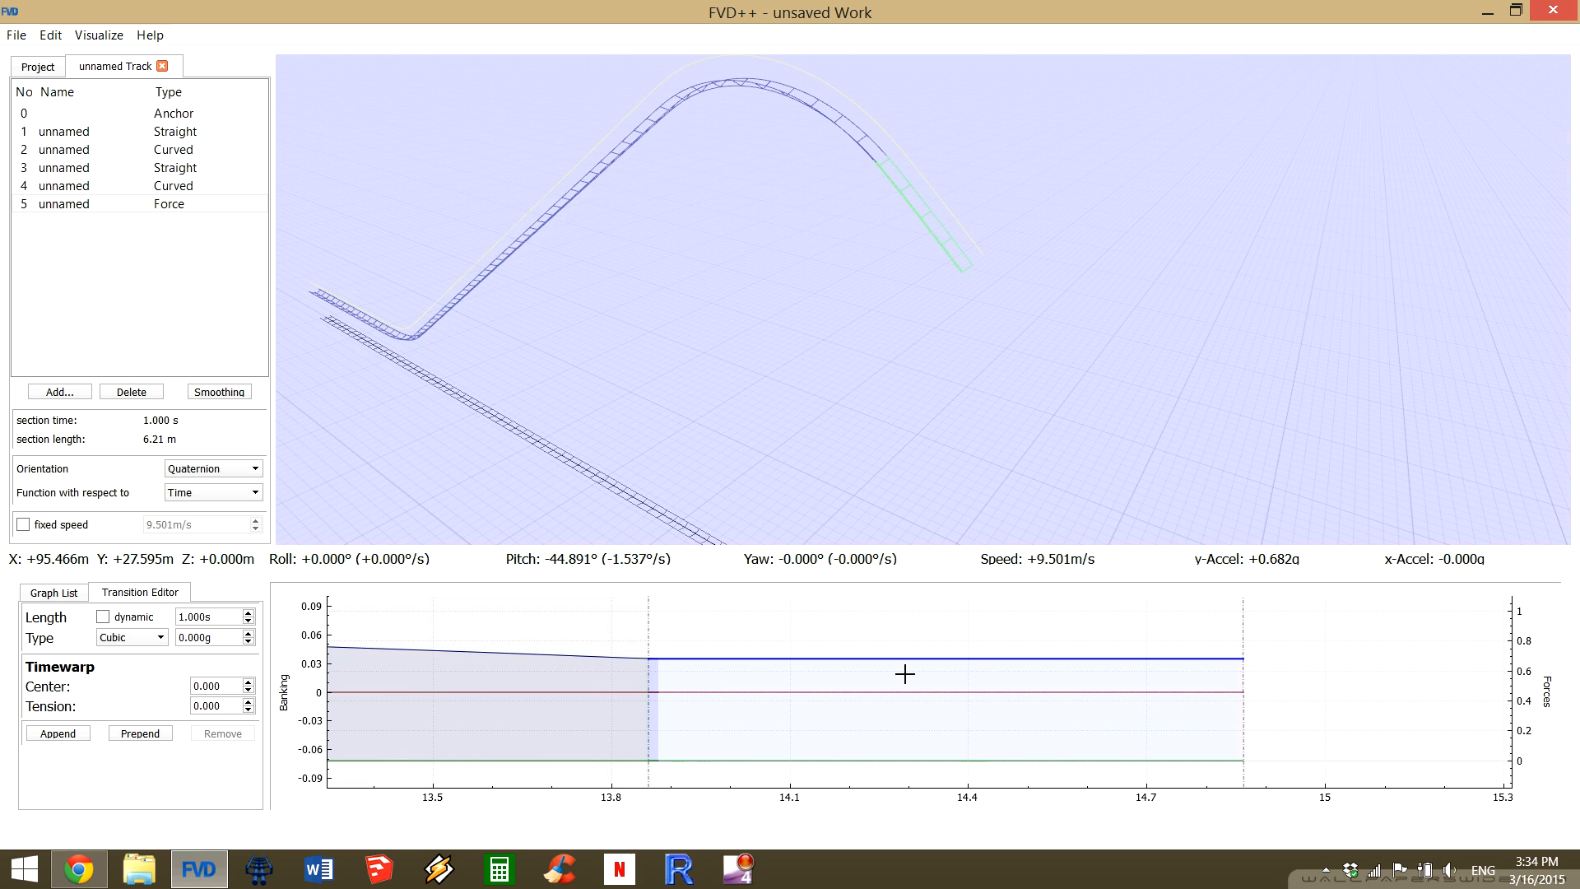
{"action": "scroll", "coordinate": [909, 675], "scroll_direction": "up", "scroll_amount": 10}
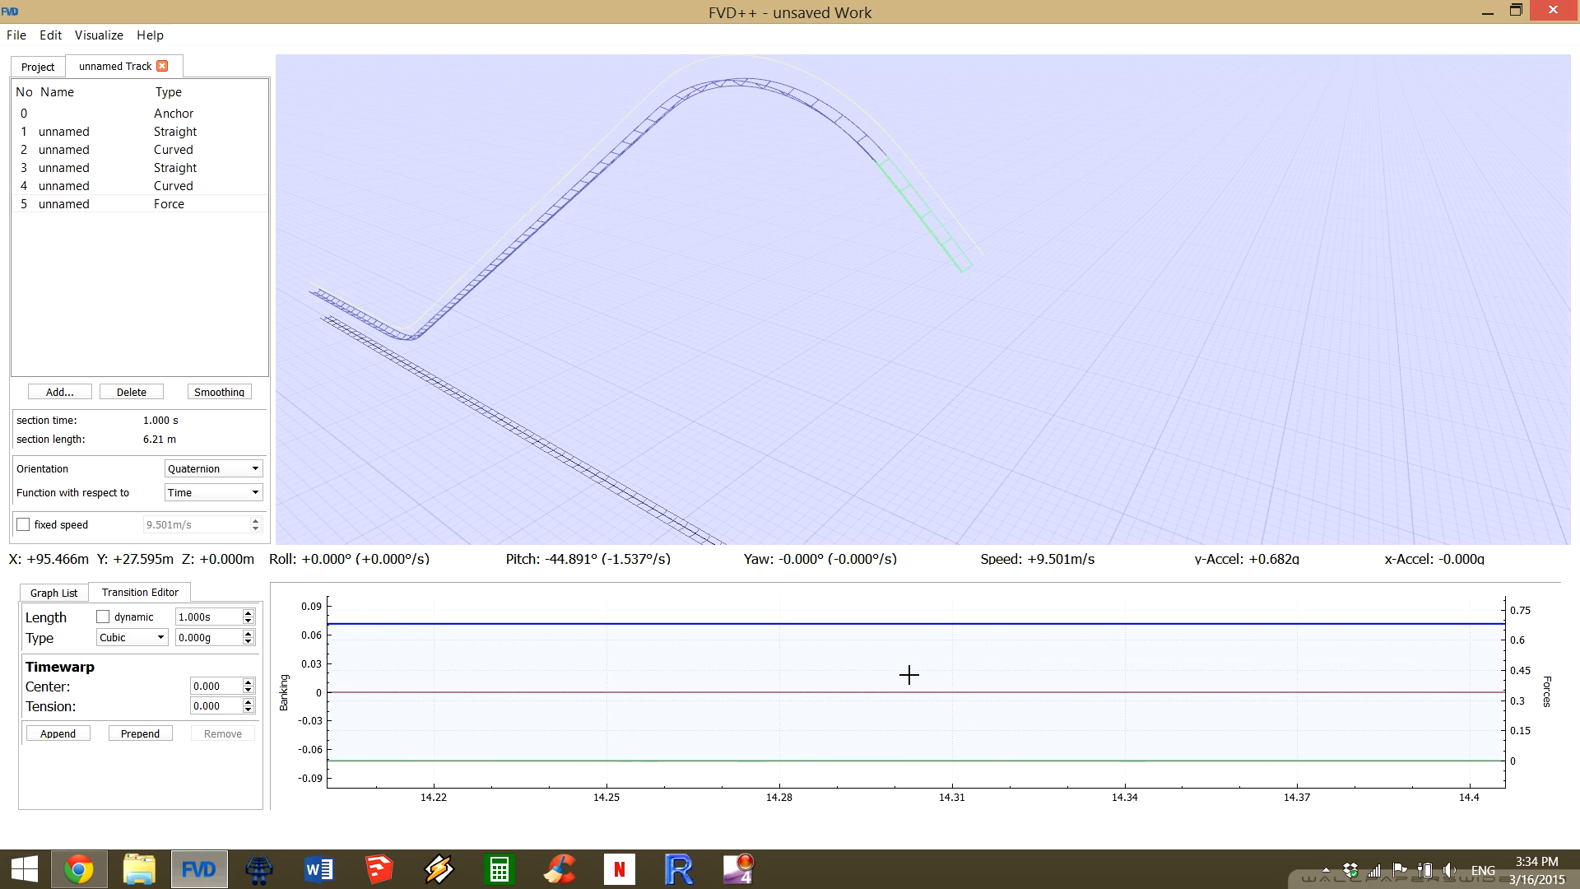
{"action": "scroll", "coordinate": [909, 675], "scroll_direction": "down", "scroll_amount": 12}
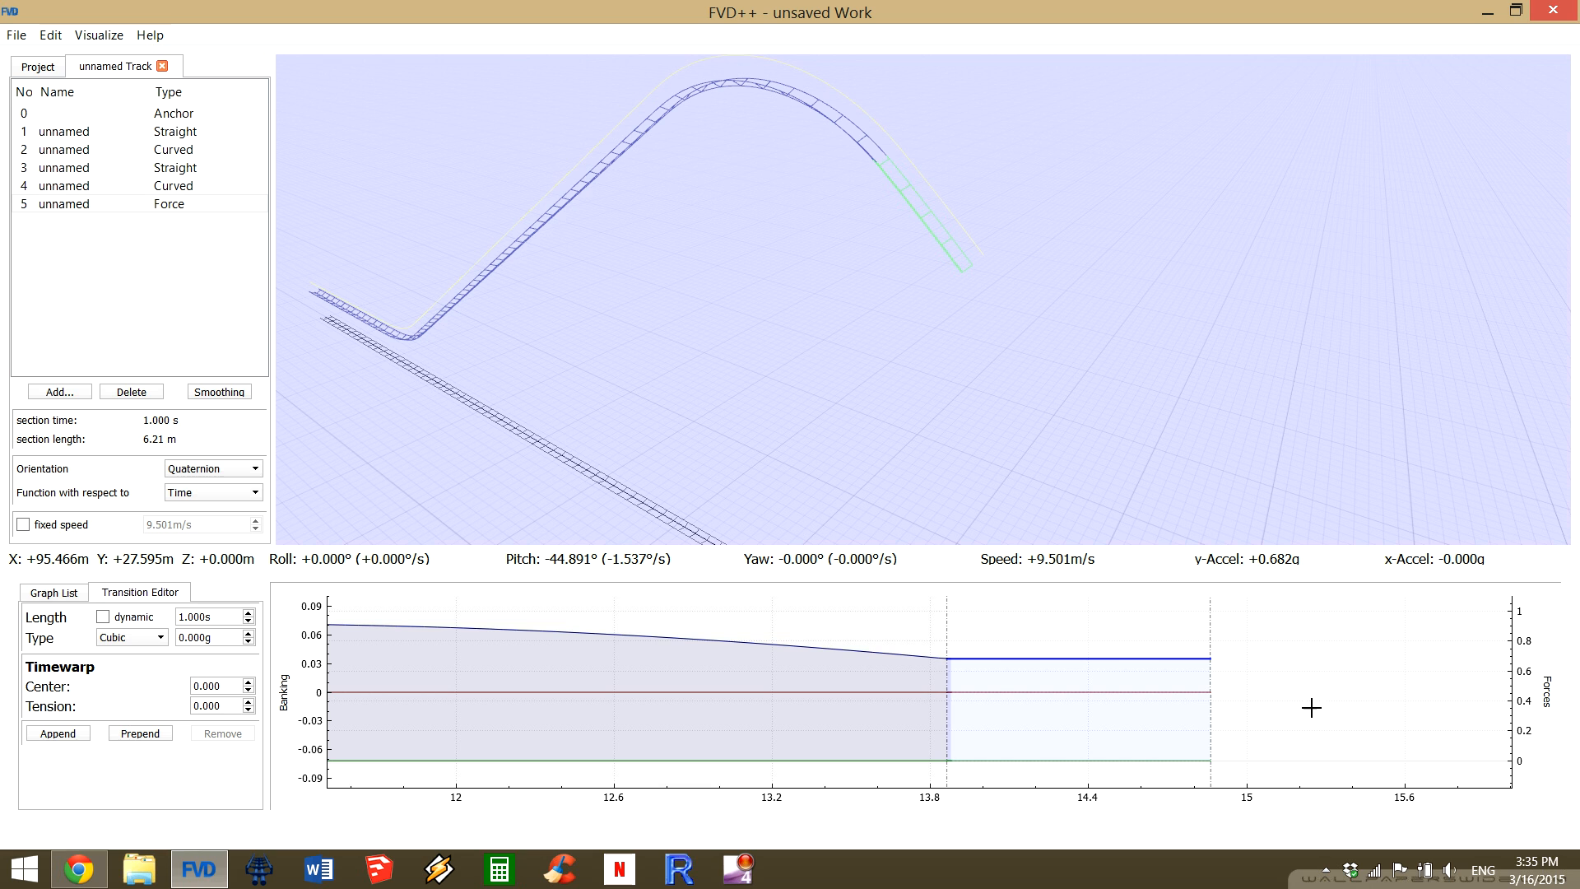
{"action": "scroll", "coordinate": [1034, 713], "scroll_direction": "down", "scroll_amount": 12}
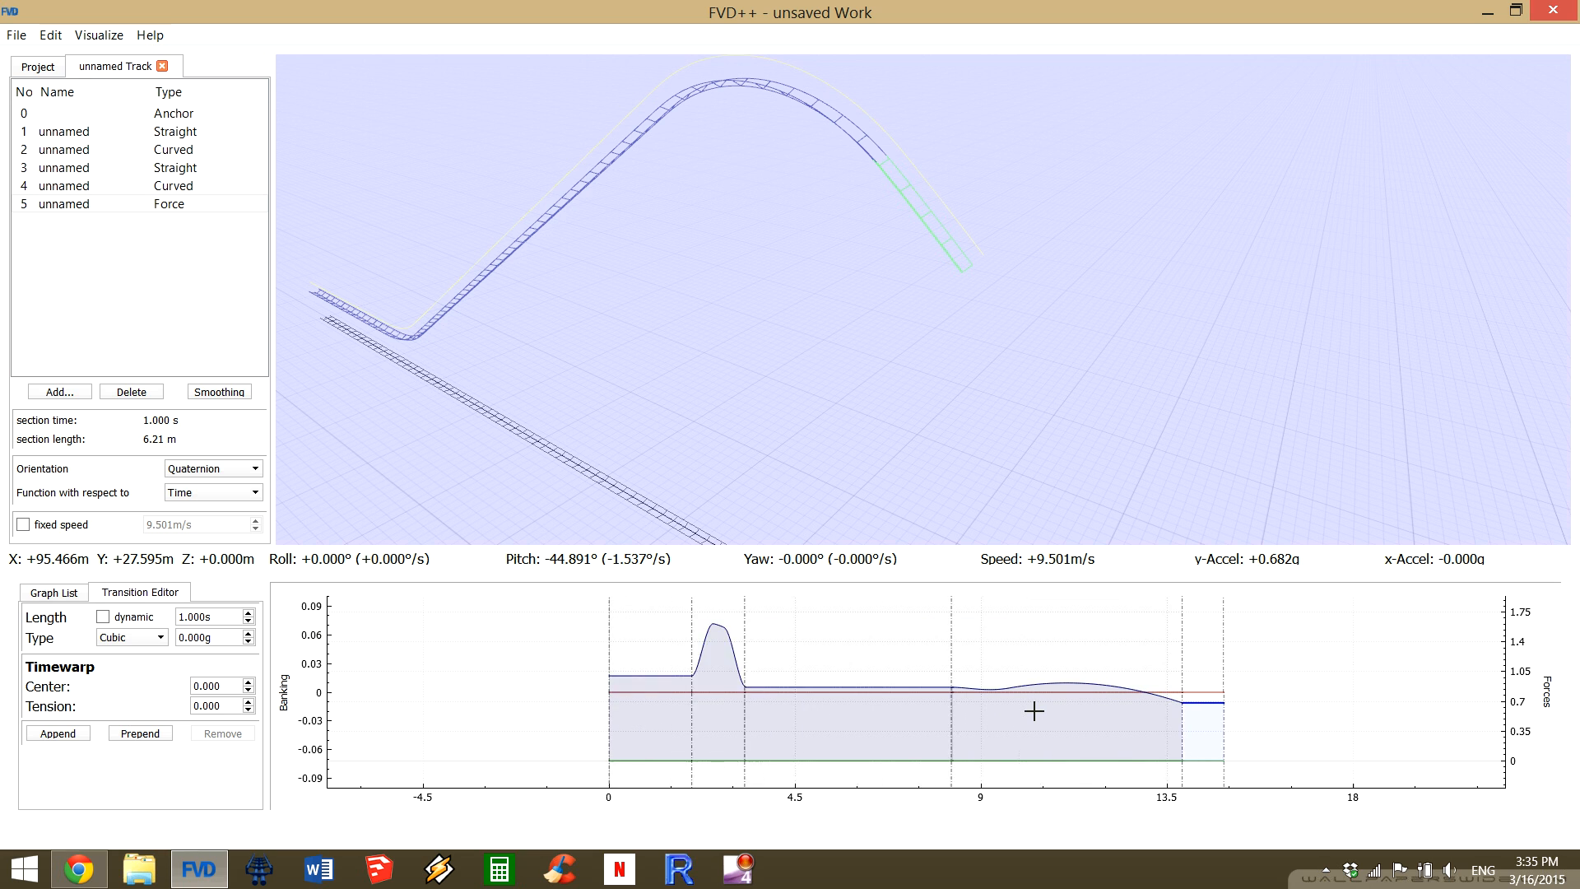
{"action": "scroll", "coordinate": [1034, 713], "scroll_direction": "up", "scroll_amount": 7}
{"action": "left_click_drag", "start_coordinate": [1378, 680], "coordinate": [1099, 673]}
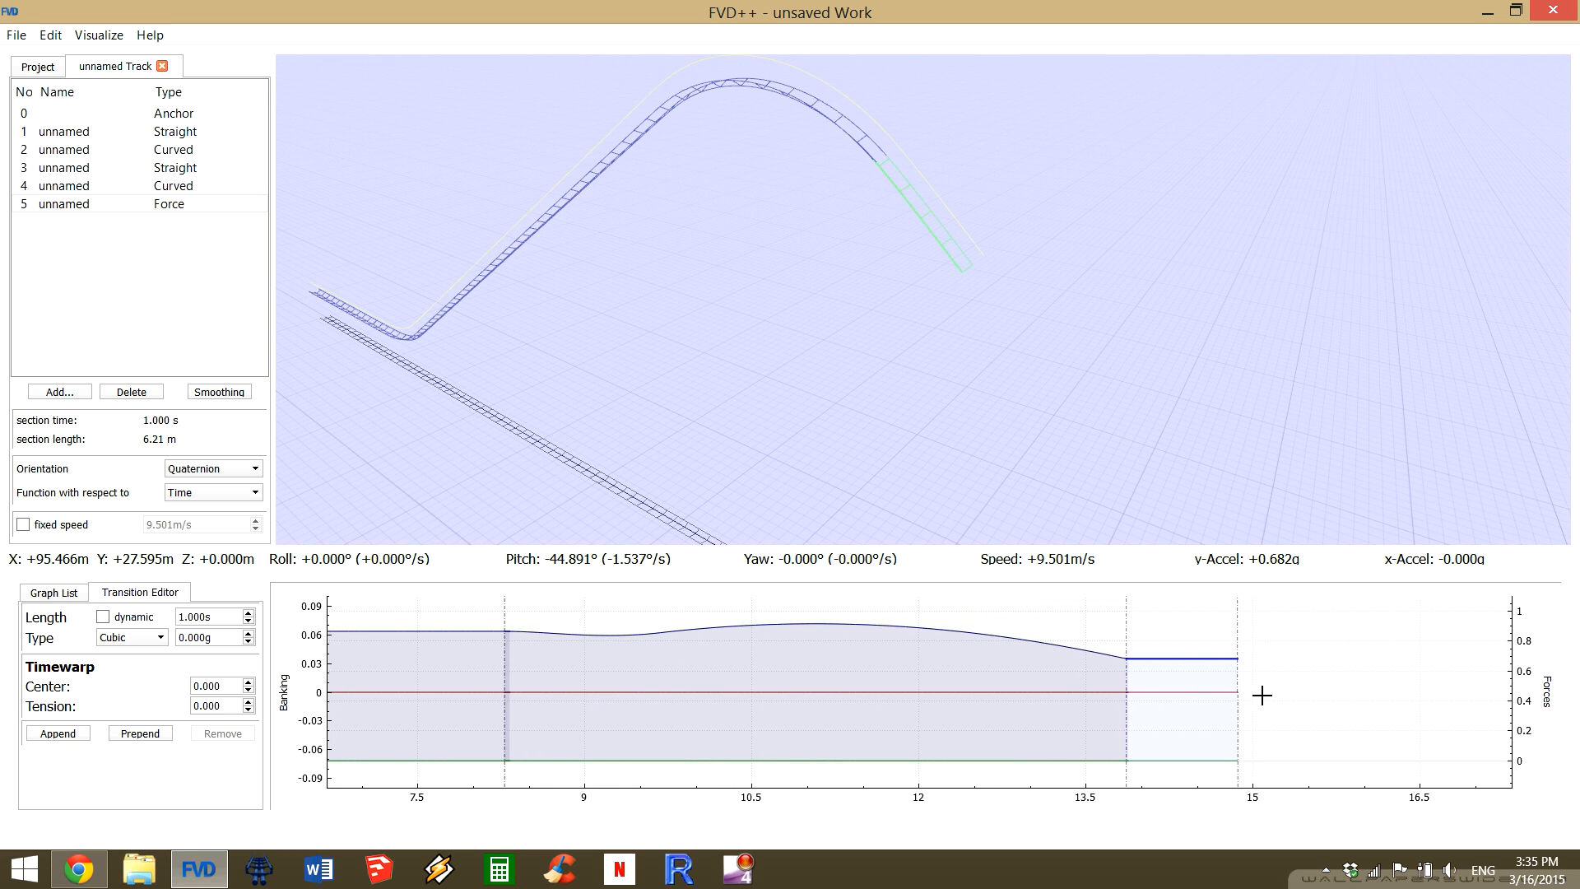
Make the transition length dynamic for the force section's lateral force and roll curves.
{"action": "left_click", "coordinate": [1203, 692]}
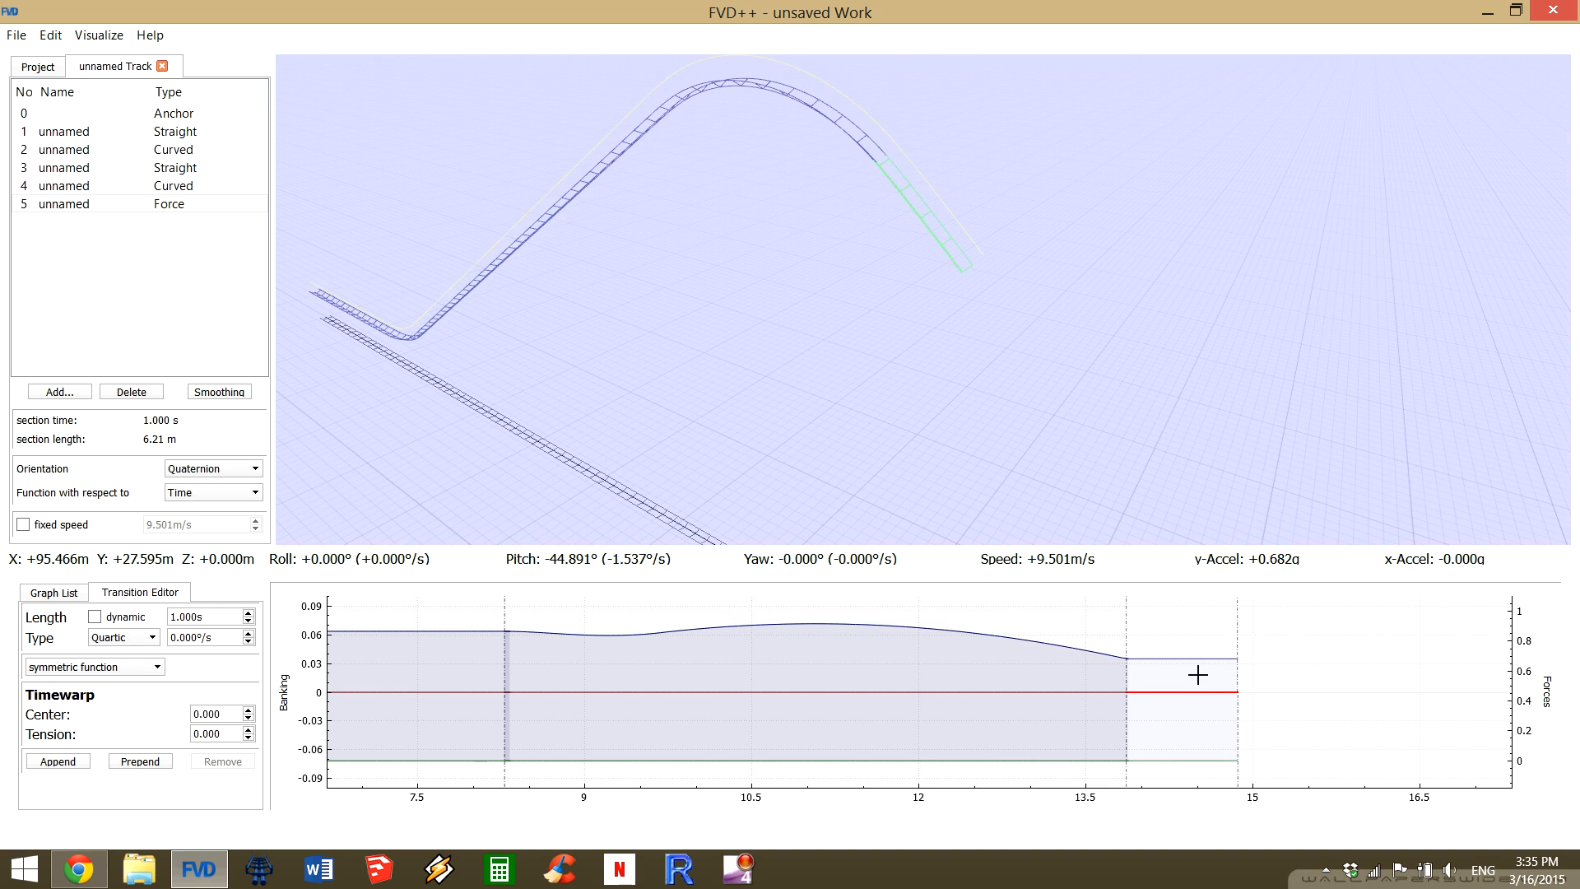
{"action": "left_click_drag", "start_coordinate": [1150, 680], "coordinate": [1021, 707]}
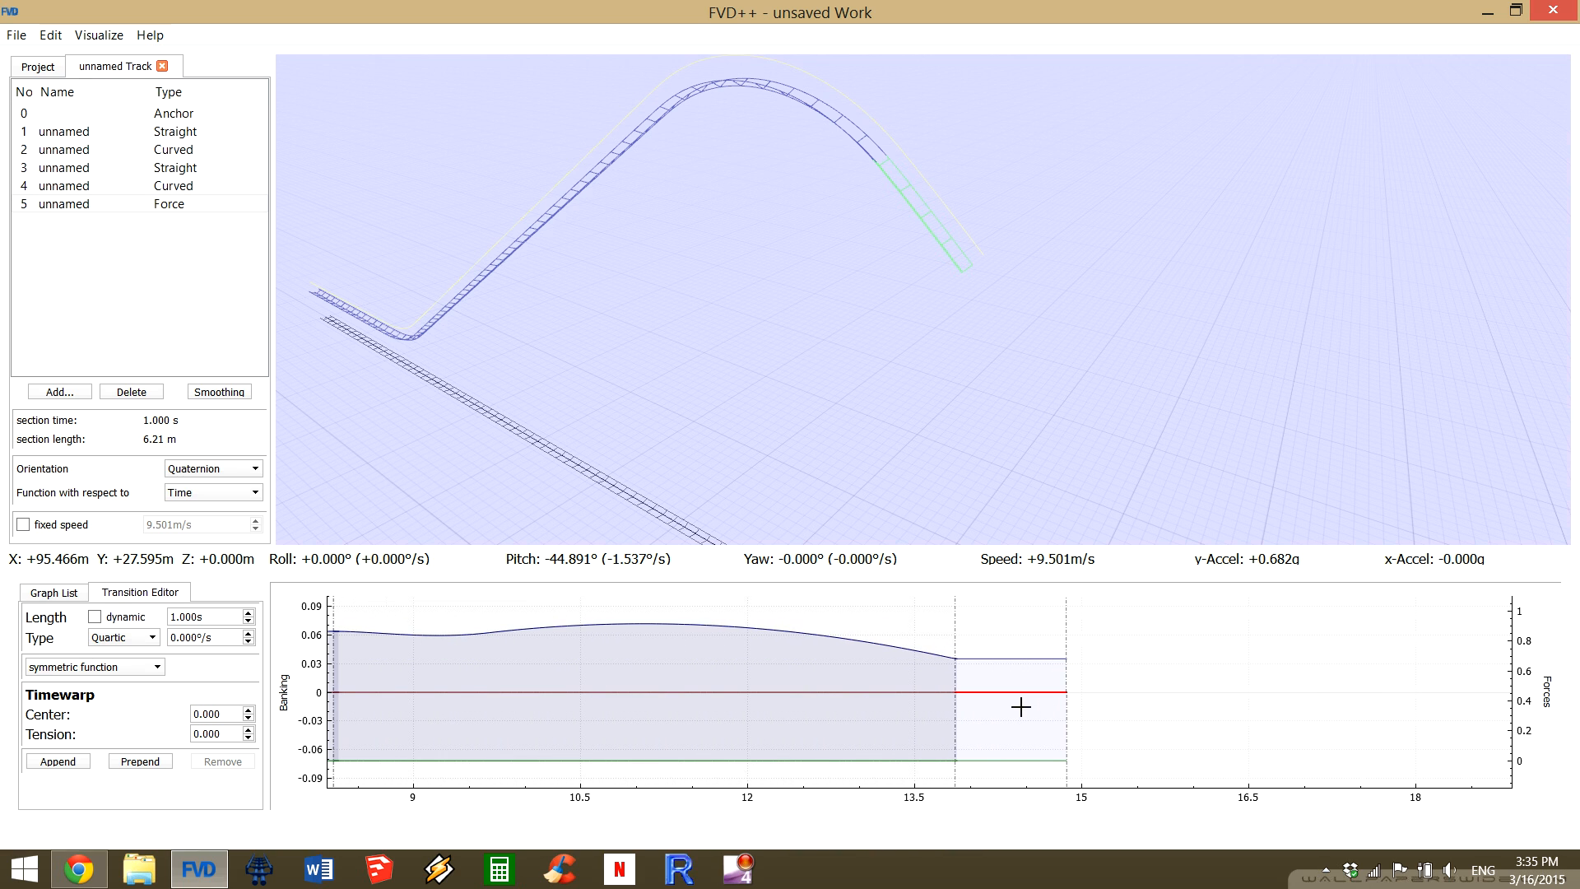
{"action": "left_click", "coordinate": [1030, 759]}
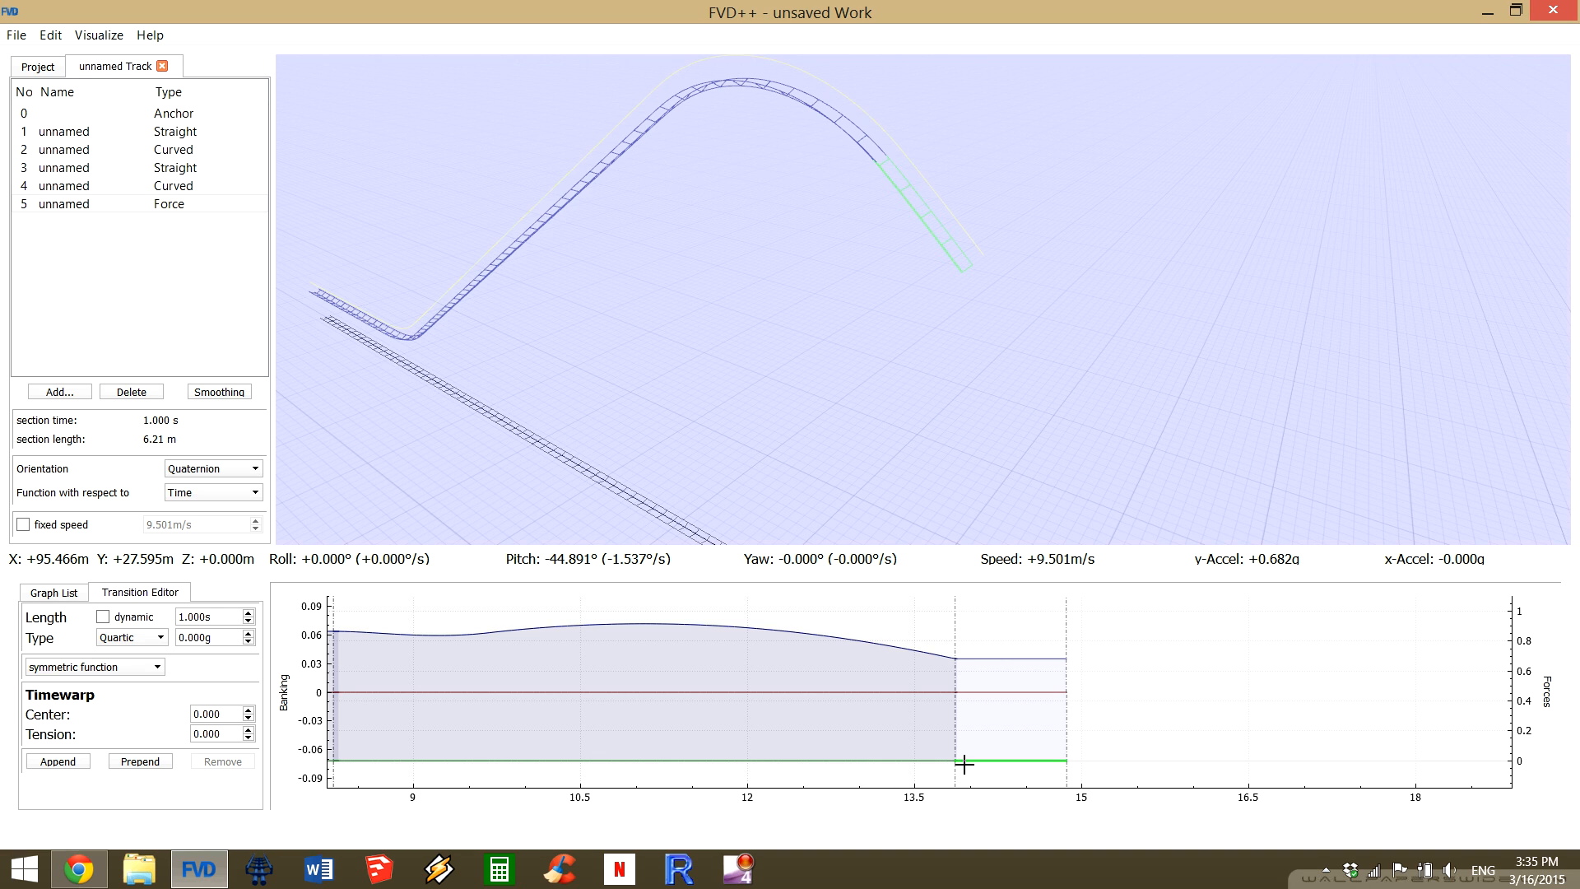
{"action": "left_click", "coordinate": [120, 619]}
{"action": "left_click", "coordinate": [1038, 691]}
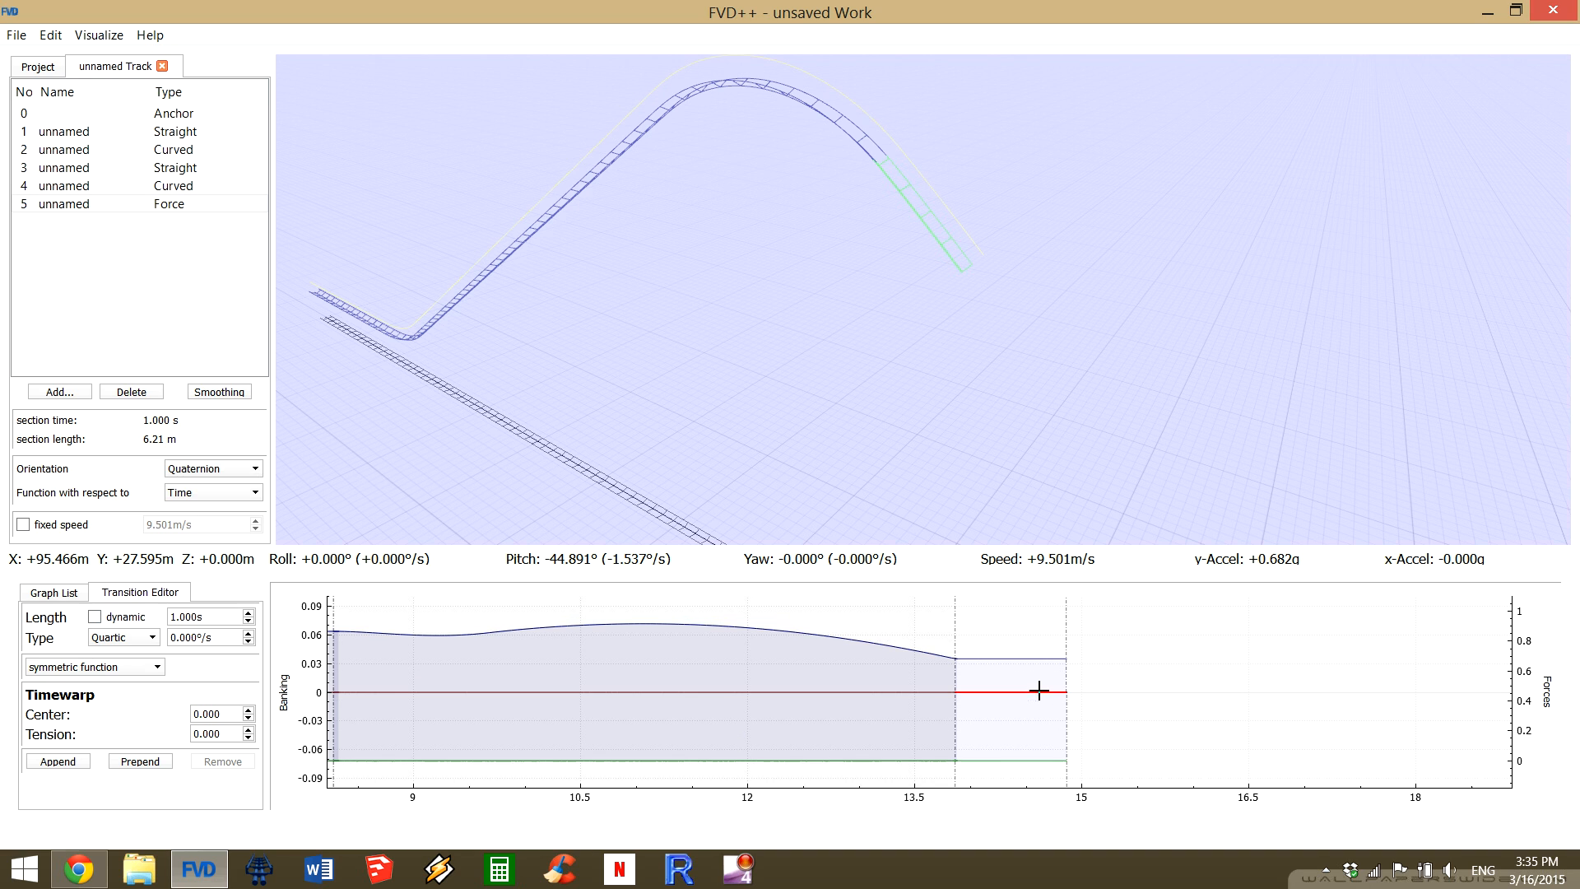
{"action": "left_click", "coordinate": [96, 619]}
Visualize the normal force along the track in the 3D view.
{"action": "left_click", "coordinate": [97, 37]}
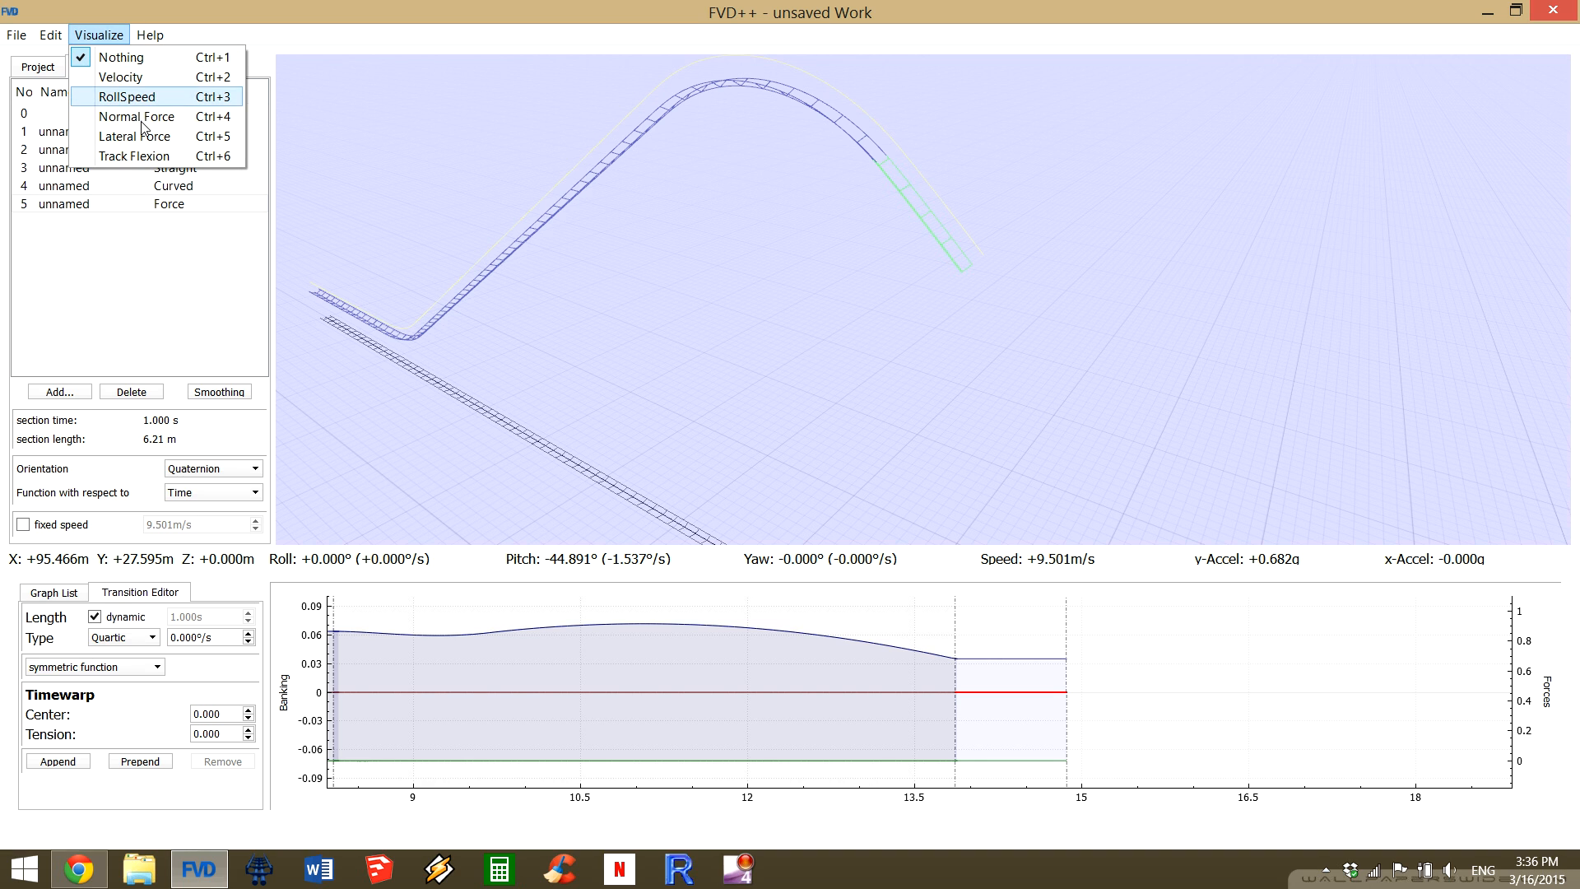
{"action": "left_click", "coordinate": [143, 120]}
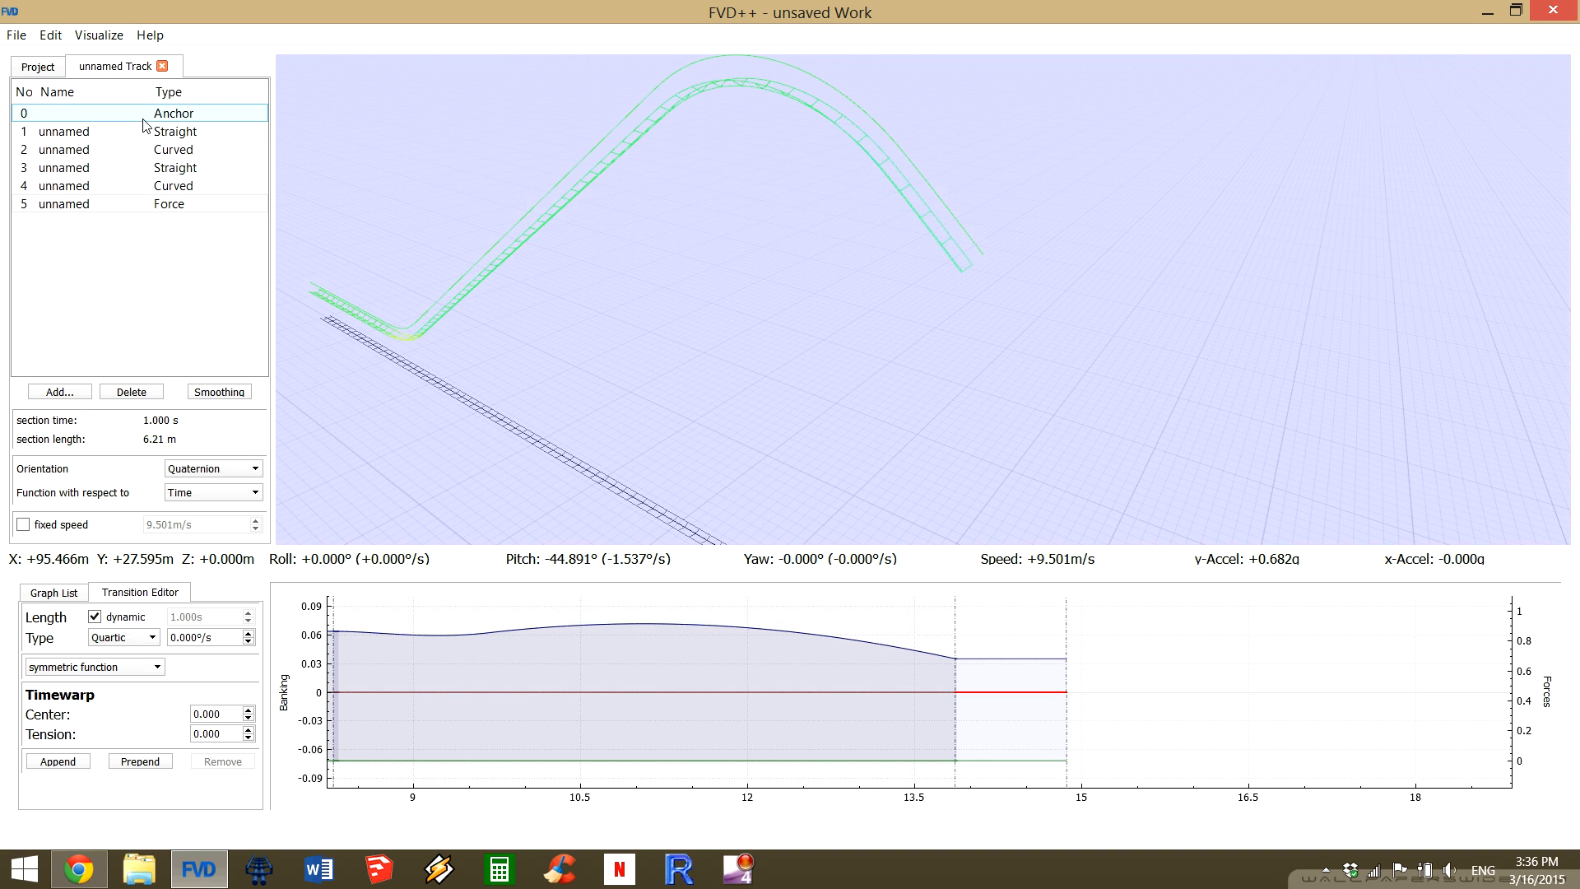
Examine the force section's normal force curve closely, especially where it joins the crest's curved section.
{"action": "left_click", "coordinate": [1034, 659]}
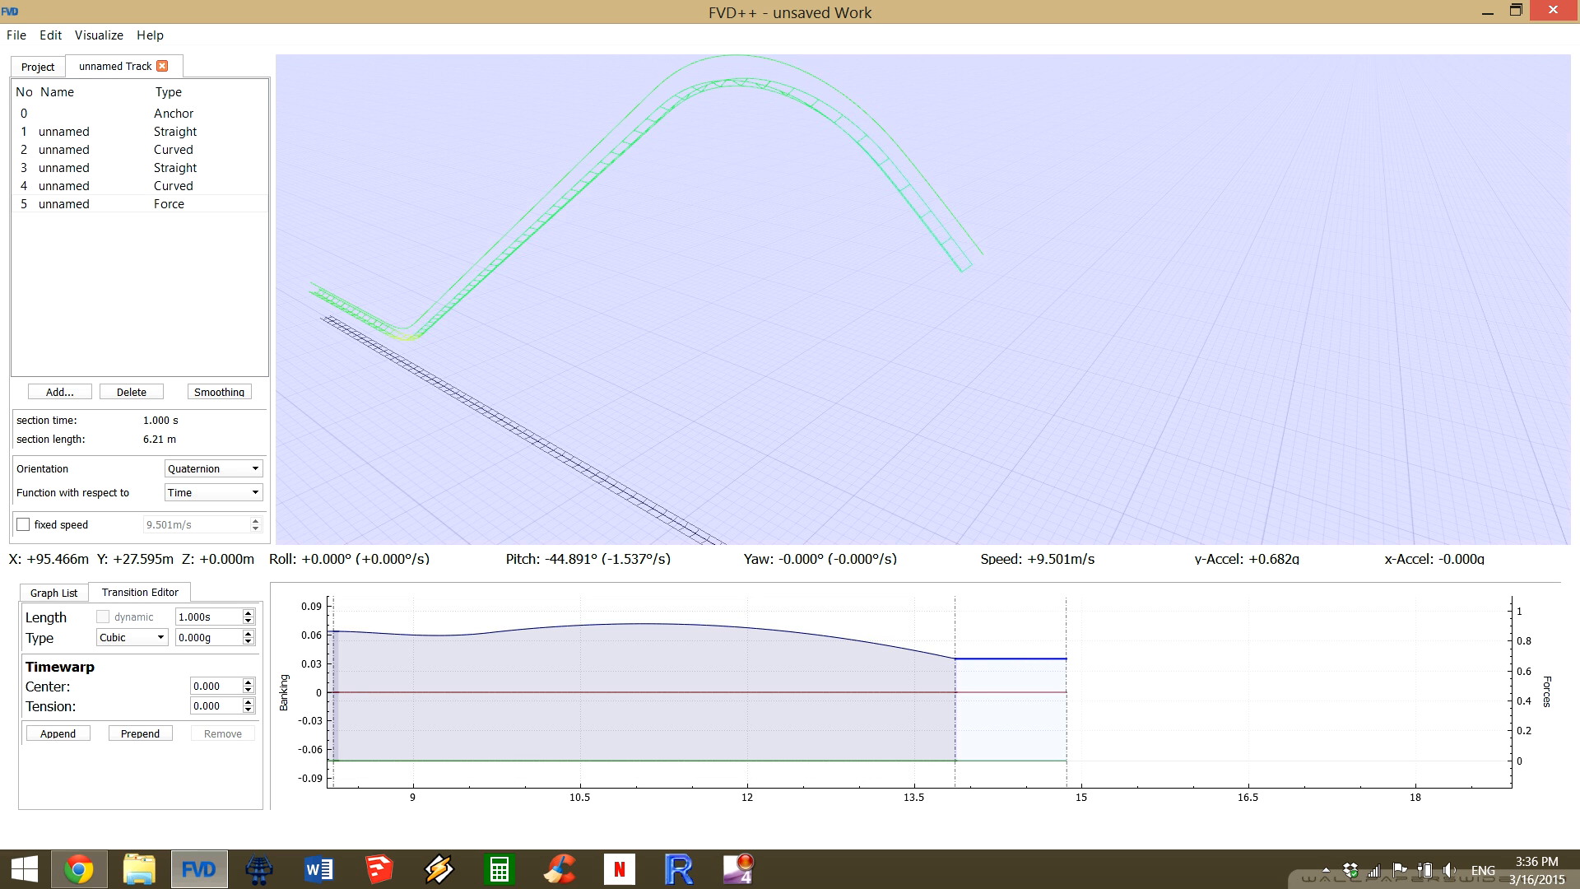
{"action": "mouse_move", "coordinate": [1035, 359]}
{"action": "left_mouse_down"}
{"action": "mouse_move", "coordinate": [1053, 359]}
{"action": "mouse_move", "coordinate": [1035, 359]}
{"action": "left_mouse_up"}
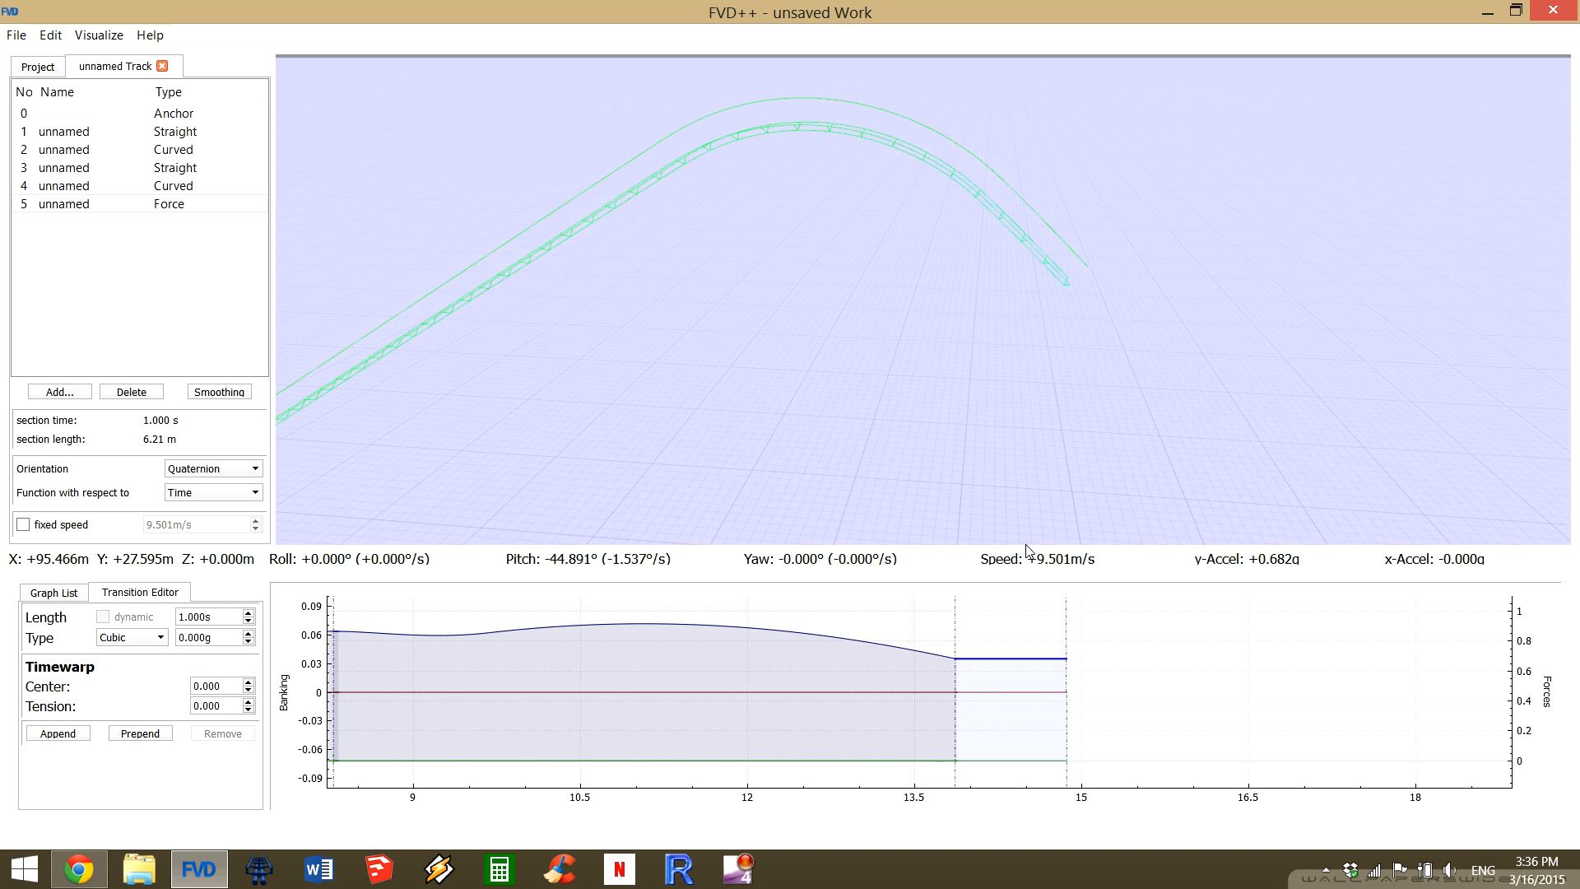
{"action": "left_click_drag", "start_coordinate": [864, 664], "coordinate": [1364, 693]}
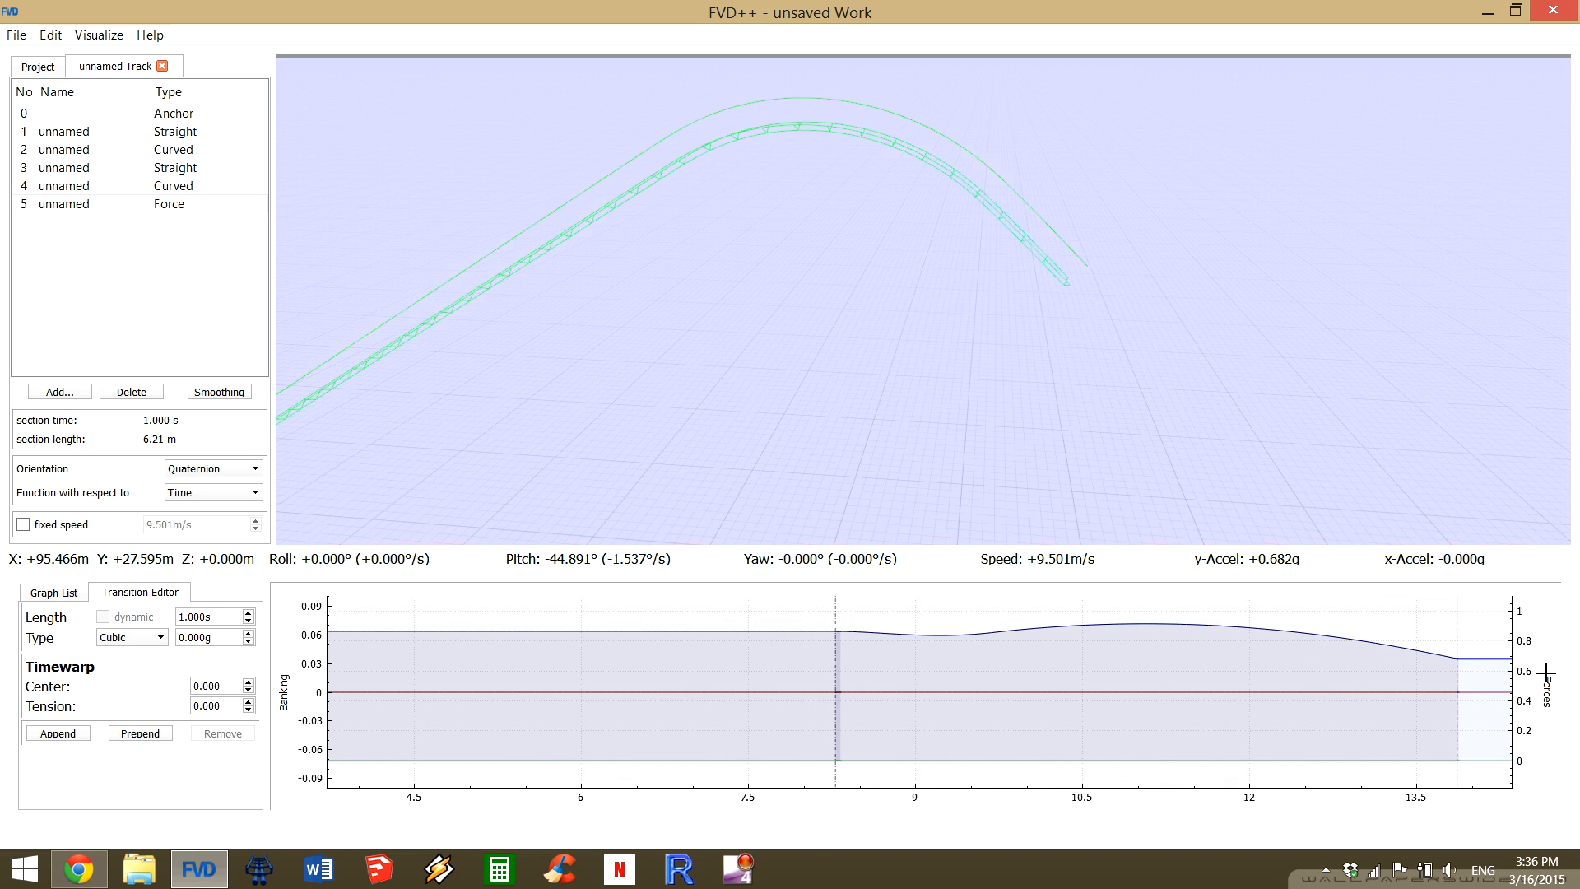
{"action": "scroll", "coordinate": [1465, 659], "scroll_direction": "up", "scroll_amount": 10}
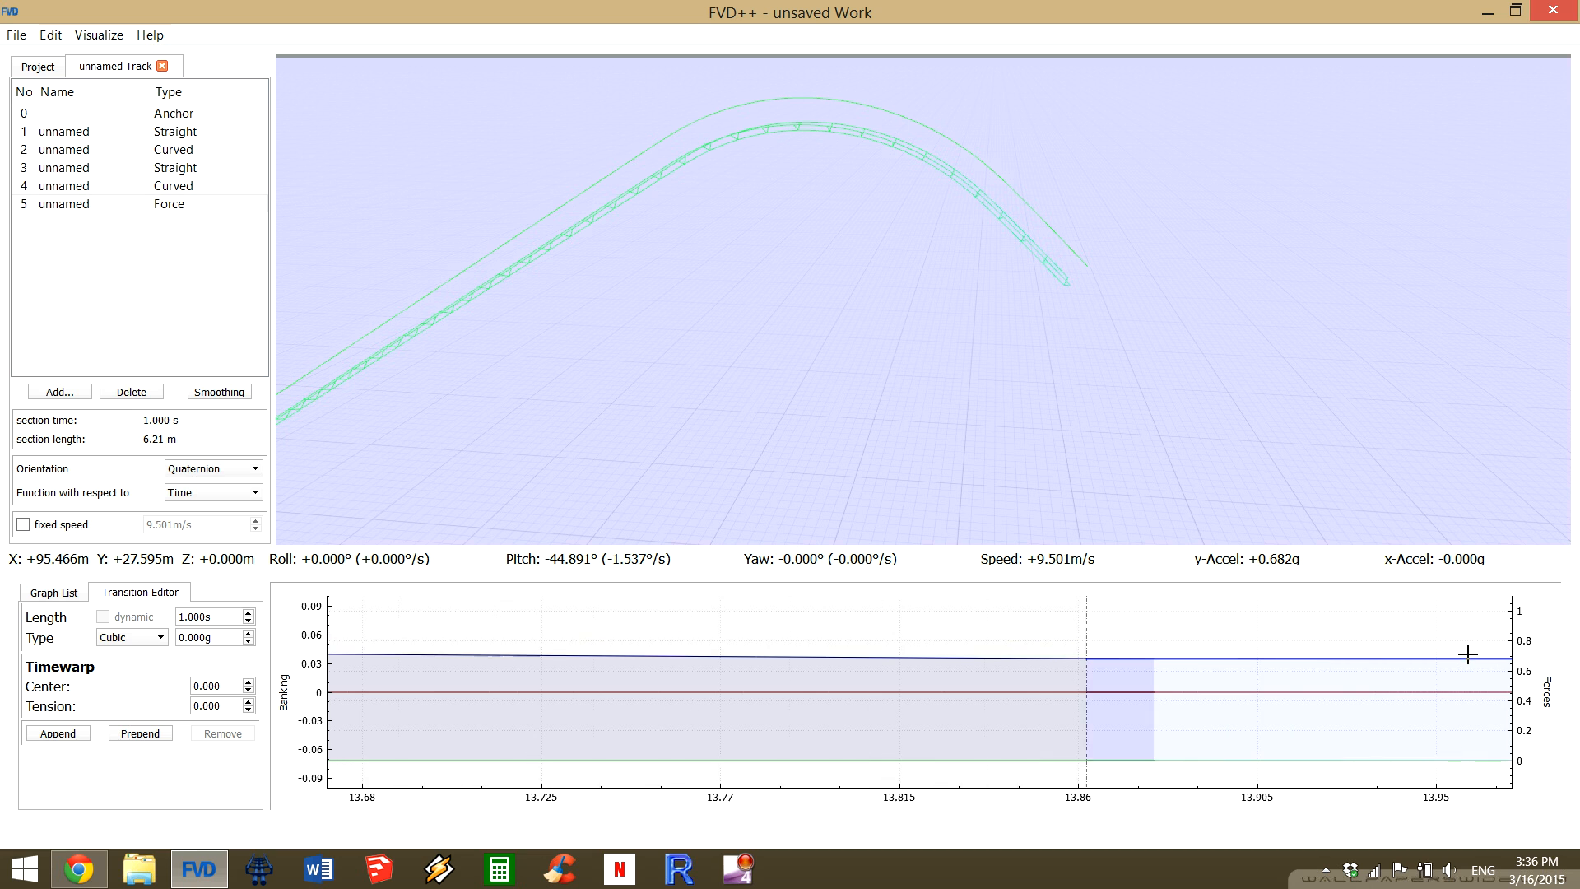
{"action": "scroll", "coordinate": [1467, 654], "scroll_direction": "up", "scroll_amount": 8}
{"action": "scroll", "coordinate": [1467, 654], "scroll_direction": "up", "scroll_amount": 10}
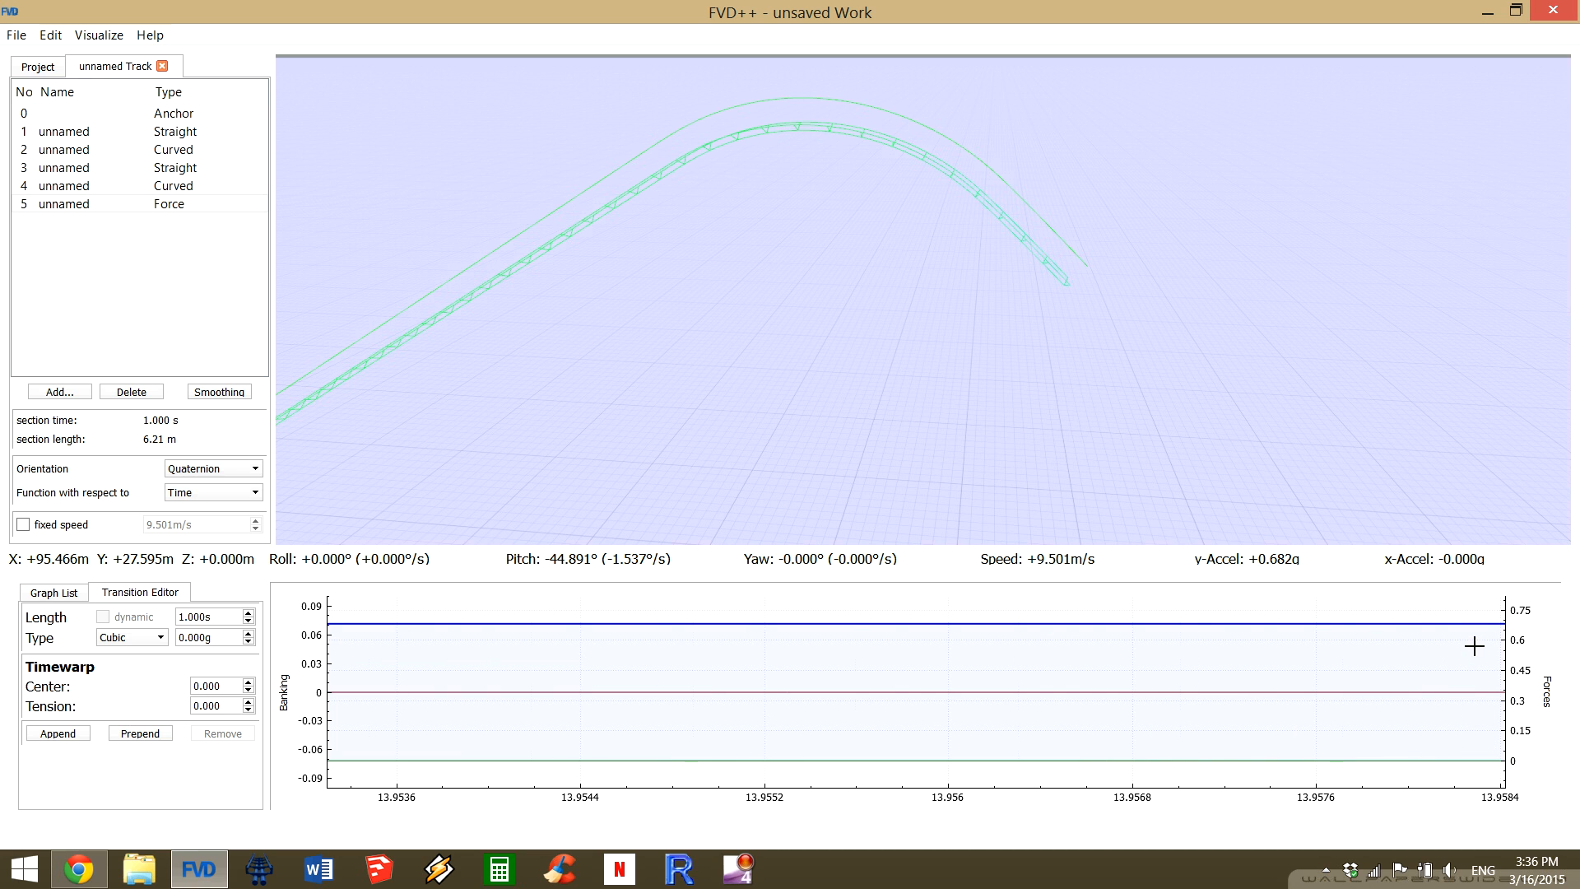
{"action": "scroll", "coordinate": [1467, 638], "scroll_direction": "down", "scroll_amount": 15}
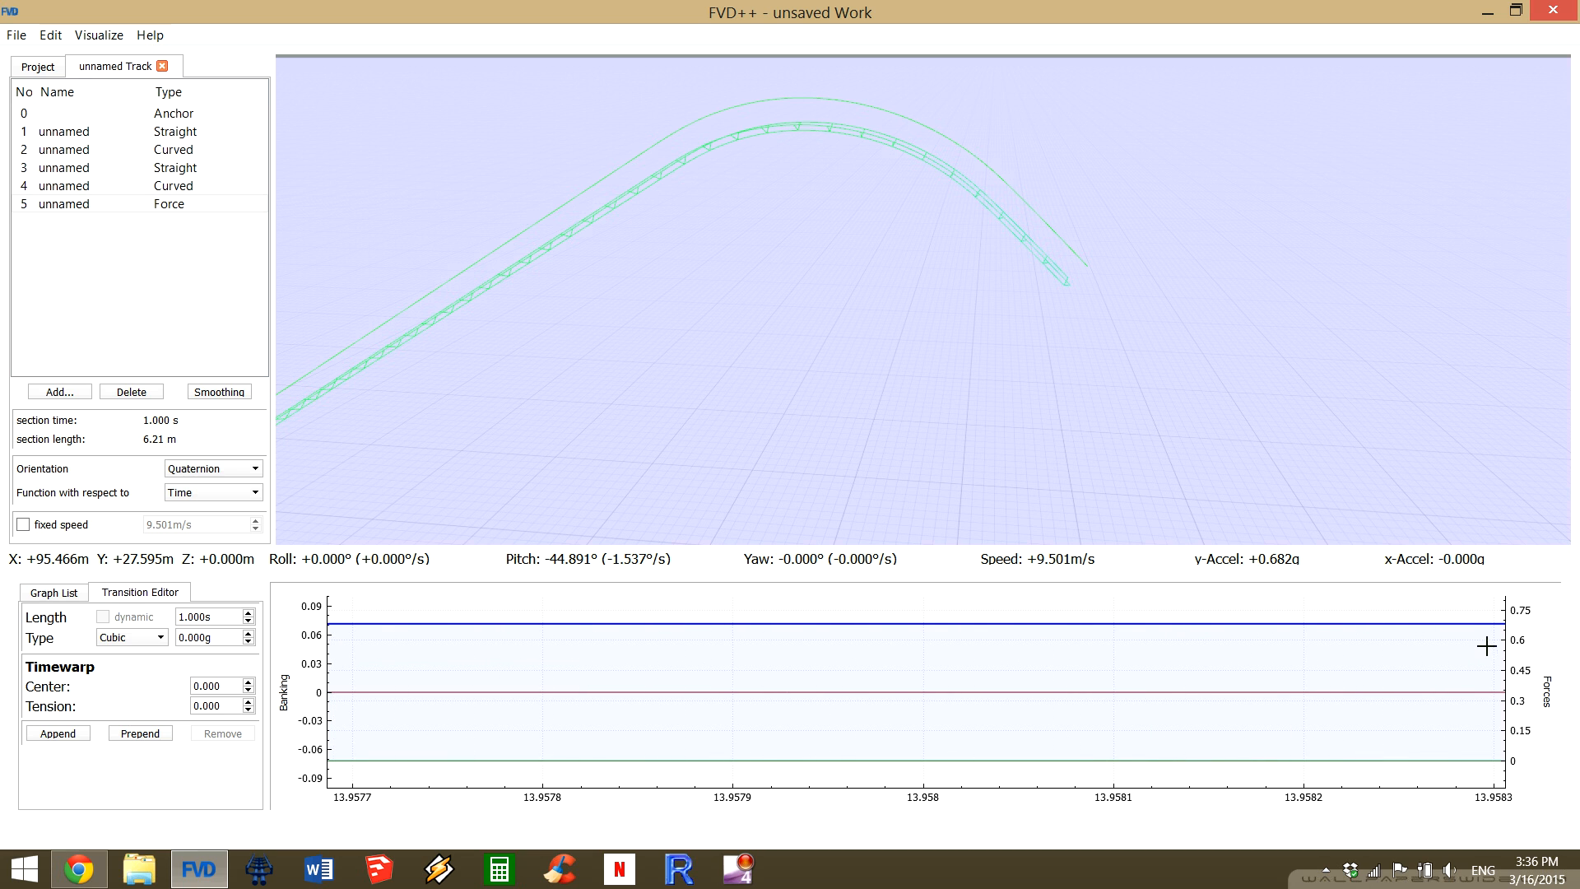
{"action": "scroll", "coordinate": [1436, 667], "scroll_direction": "down", "scroll_amount": 7}
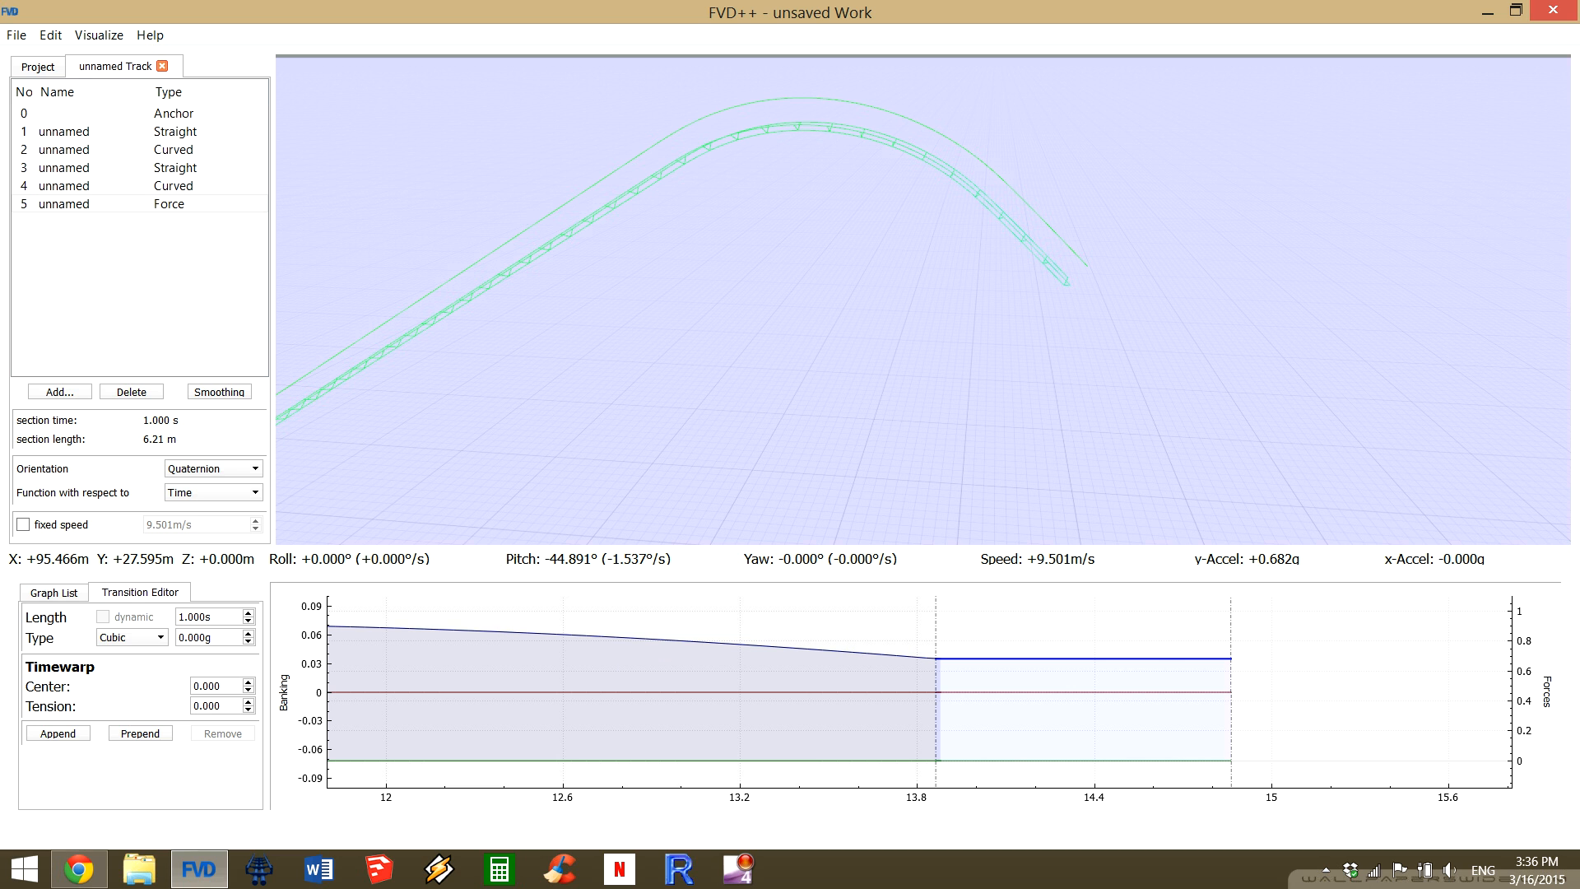
Lower the force section's normal force with a cubic transition change of -0.6 g.
{"action": "key", "text": "s"}
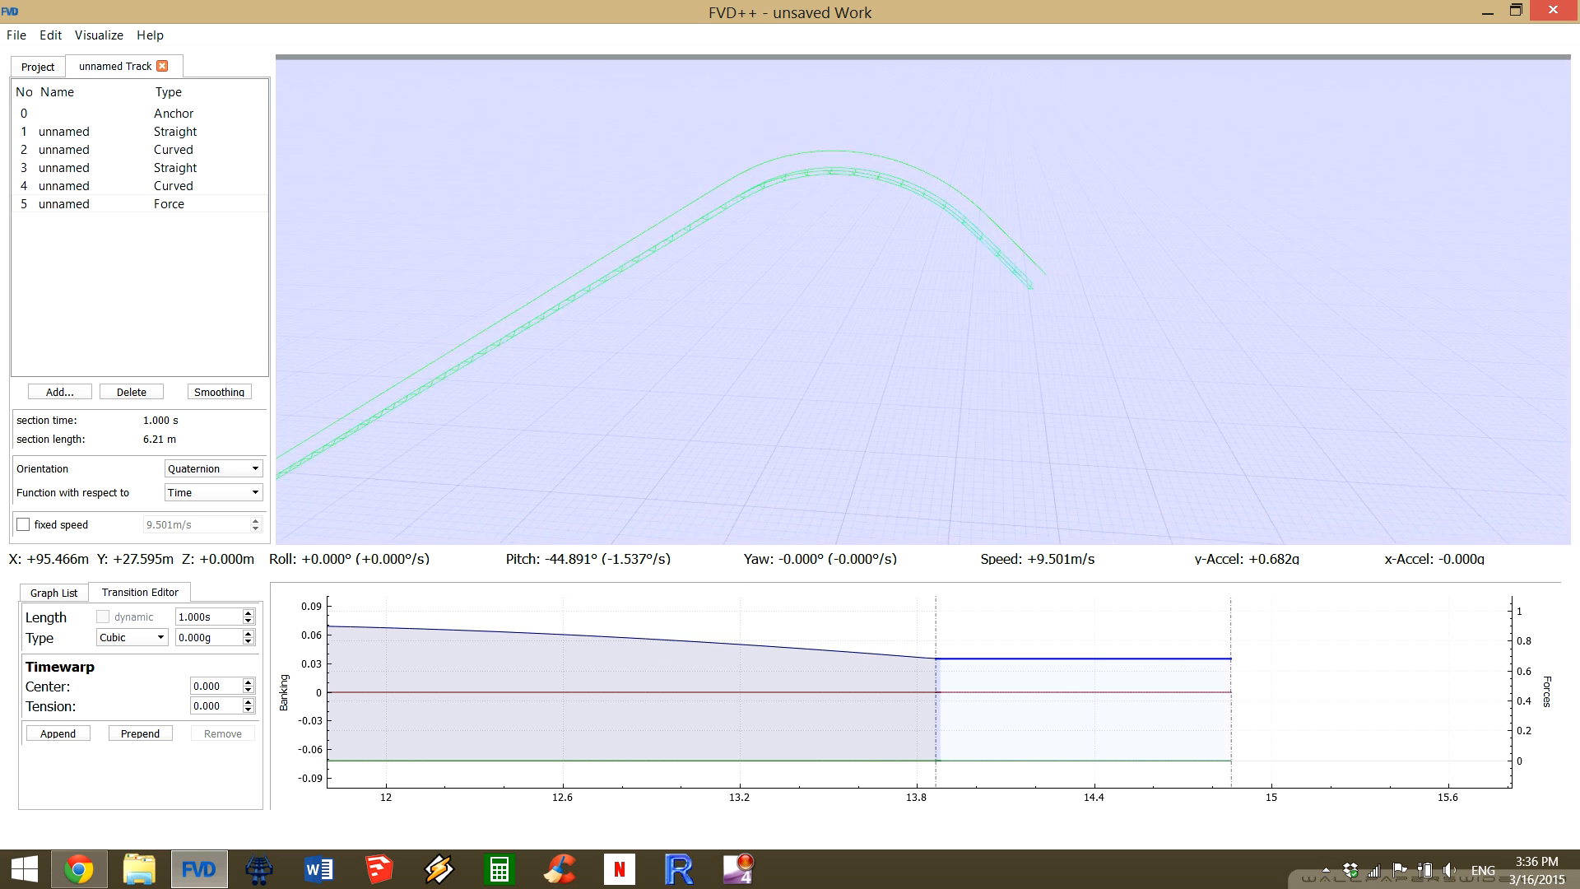
{"action": "key", "text": "d"}
{"action": "left_click_drag", "start_coordinate": [923, 299], "coordinate": [899, 321]}
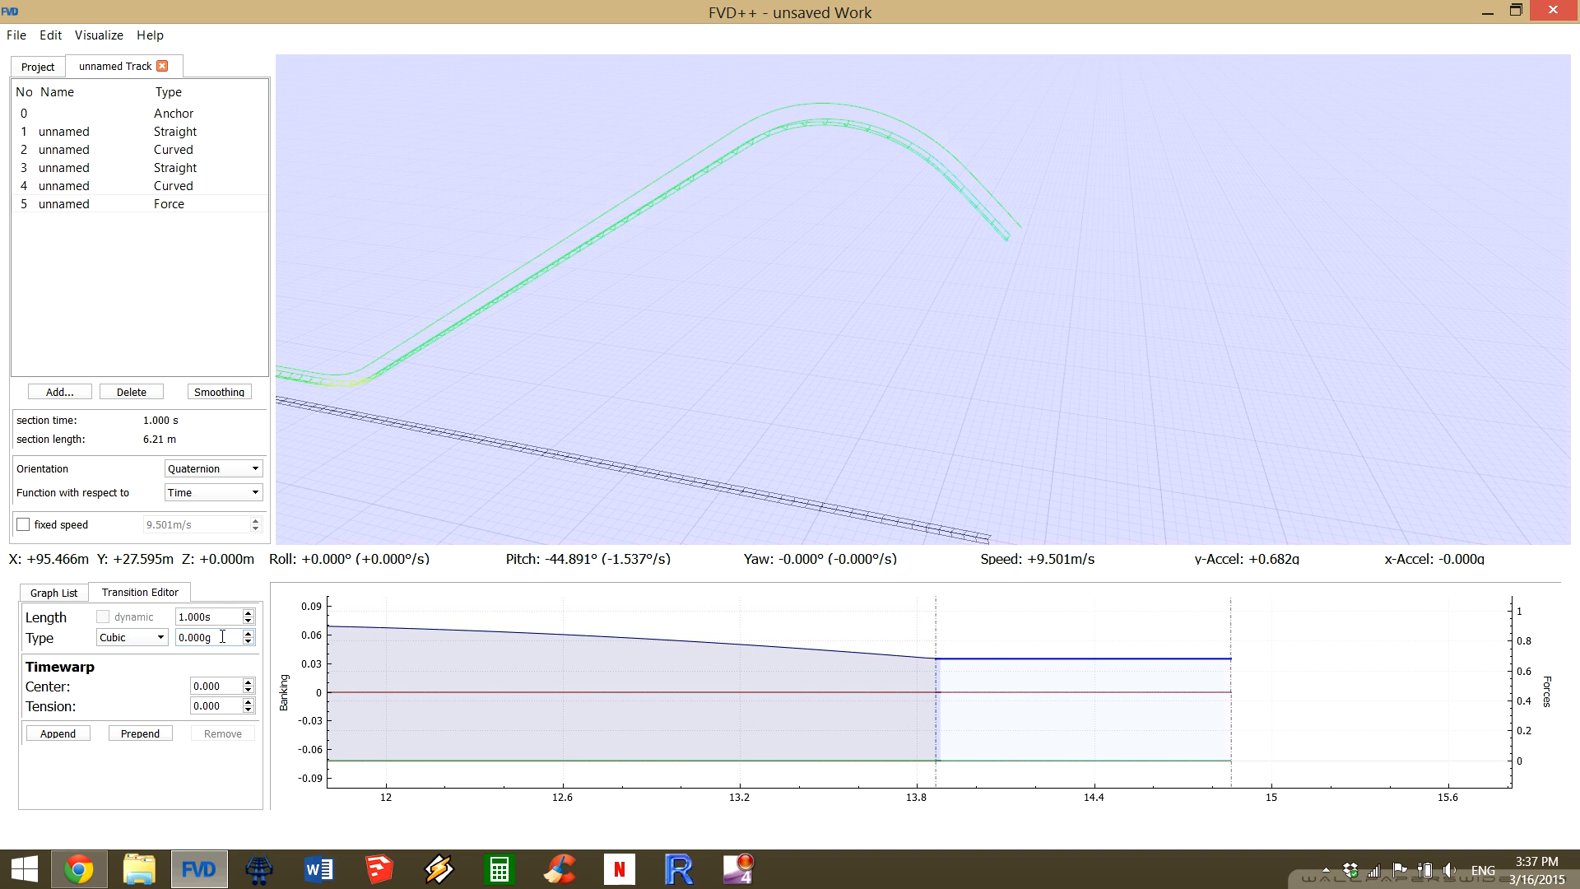
{"action": "scroll", "coordinate": [221, 637], "scroll_direction": "down", "scroll_amount": 3}
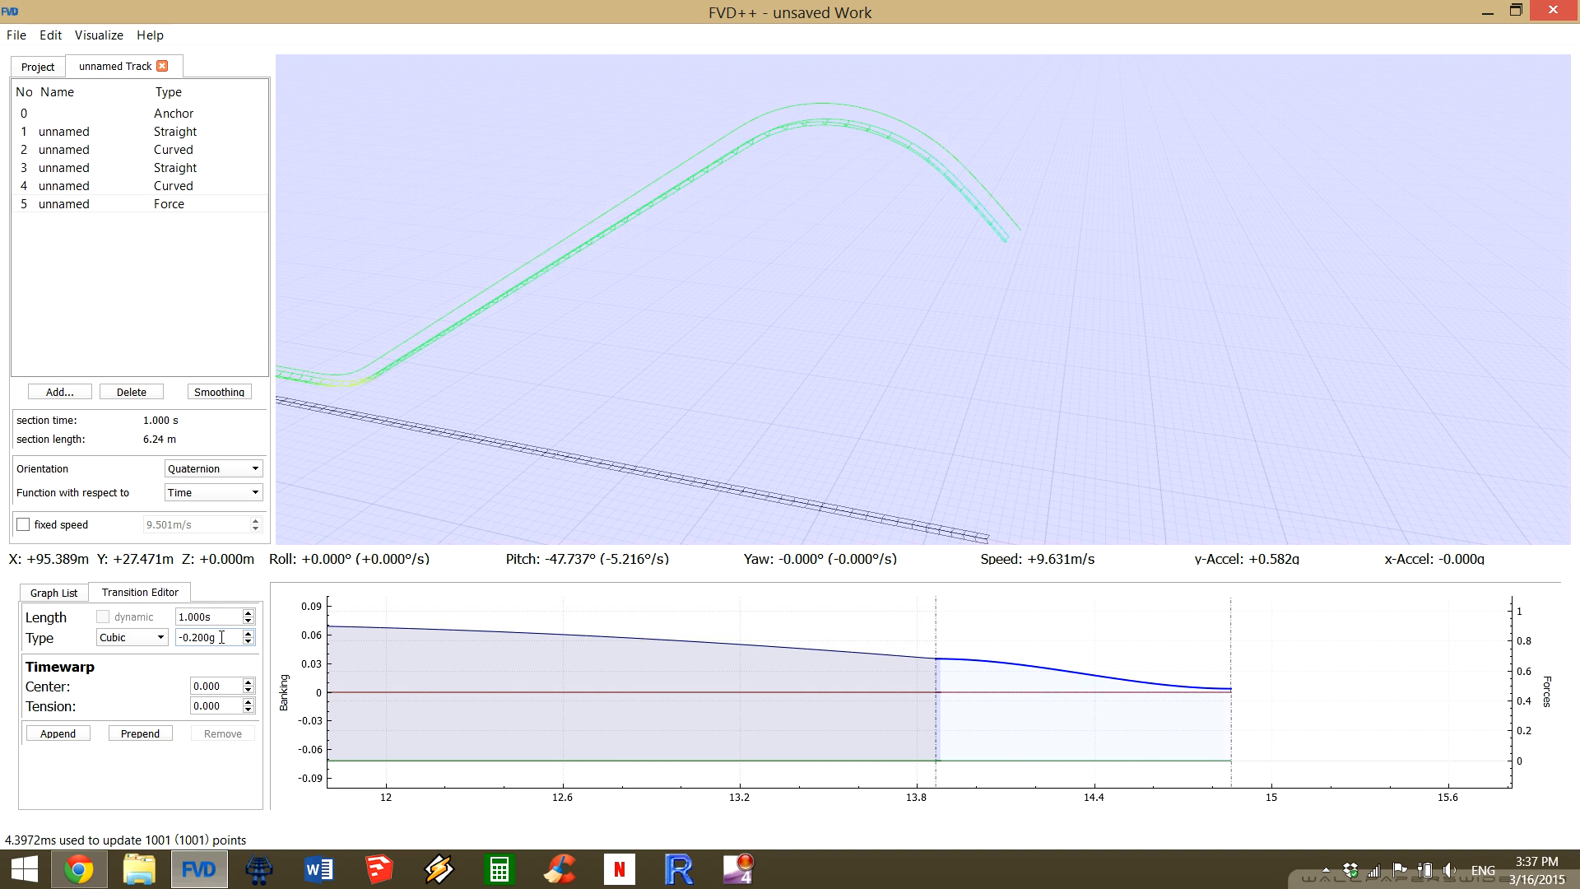
{"action": "scroll", "coordinate": [222, 637], "scroll_direction": "down", "scroll_amount": 1}
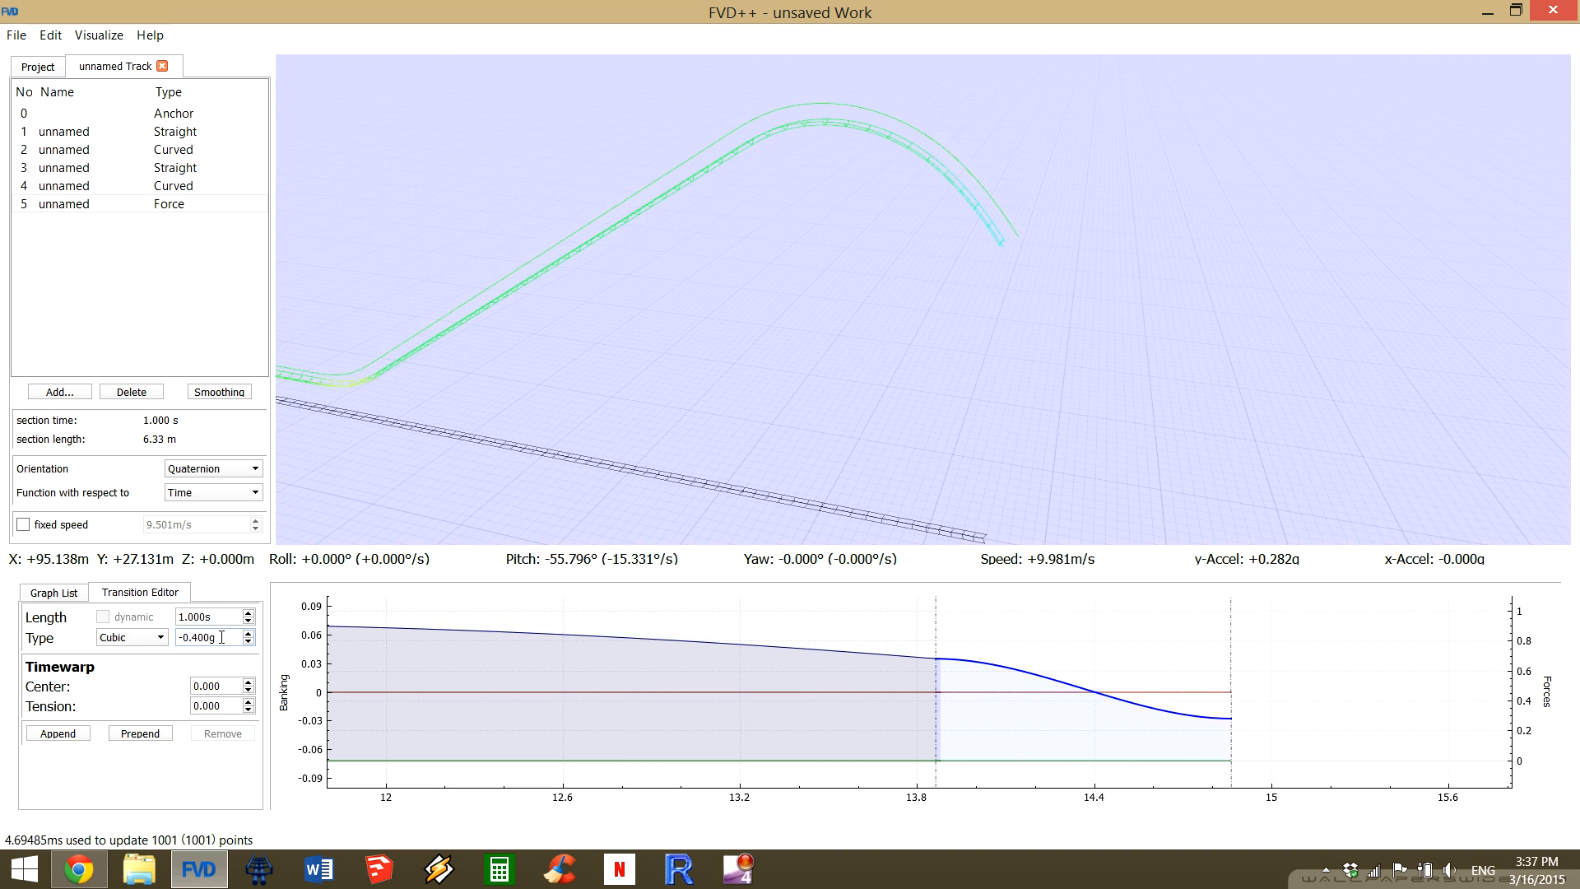
{"action": "scroll", "coordinate": [222, 636], "scroll_direction": "down", "scroll_amount": 1}
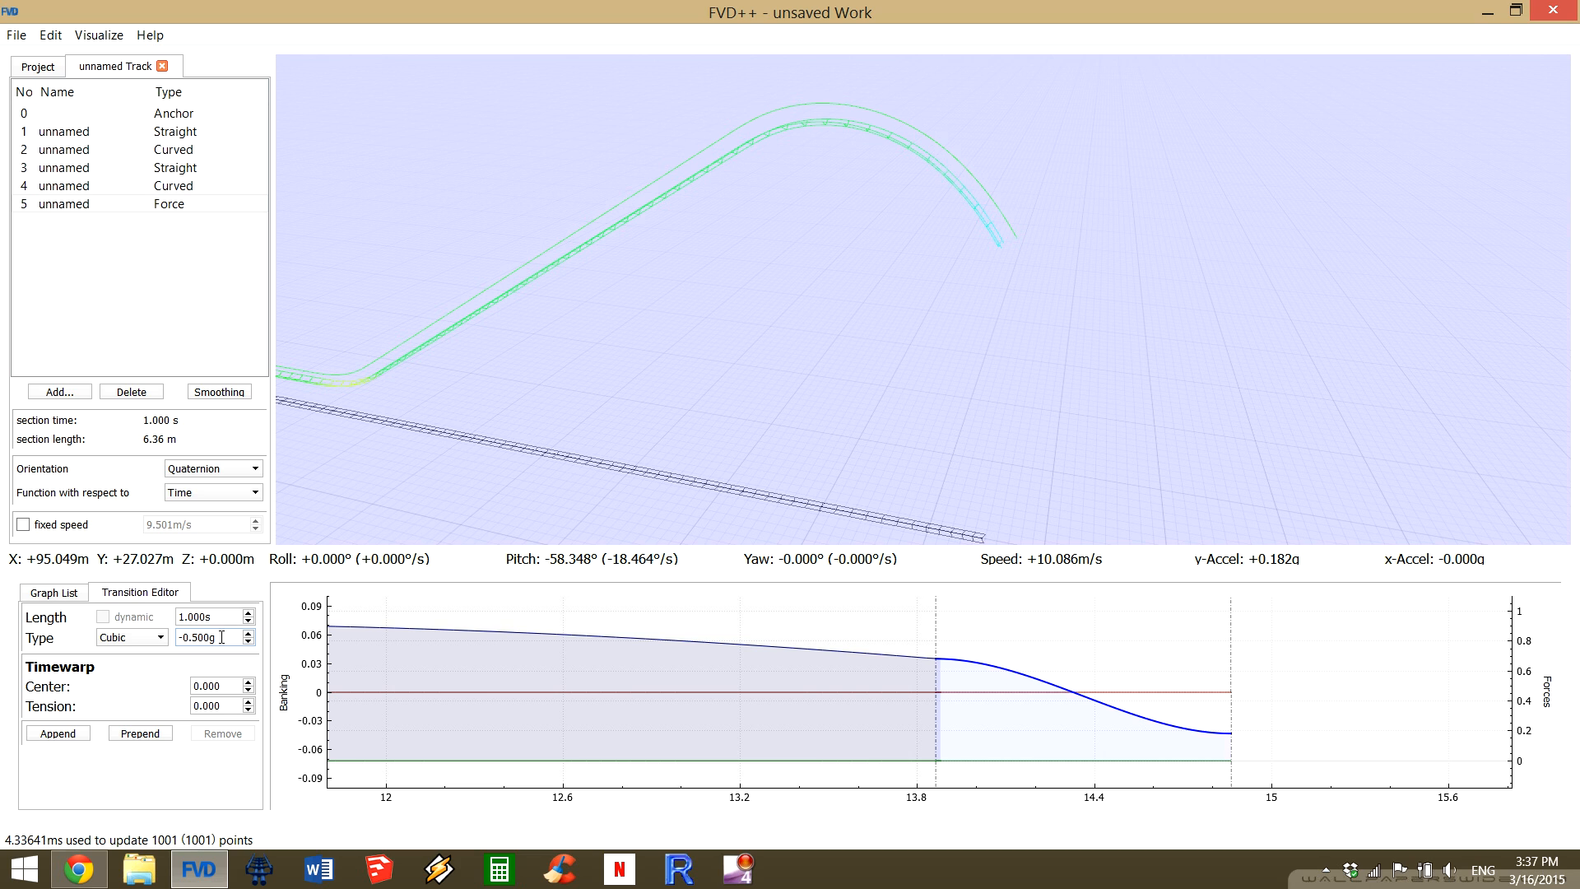
{"action": "scroll", "coordinate": [222, 637], "scroll_direction": "down", "scroll_amount": 1}
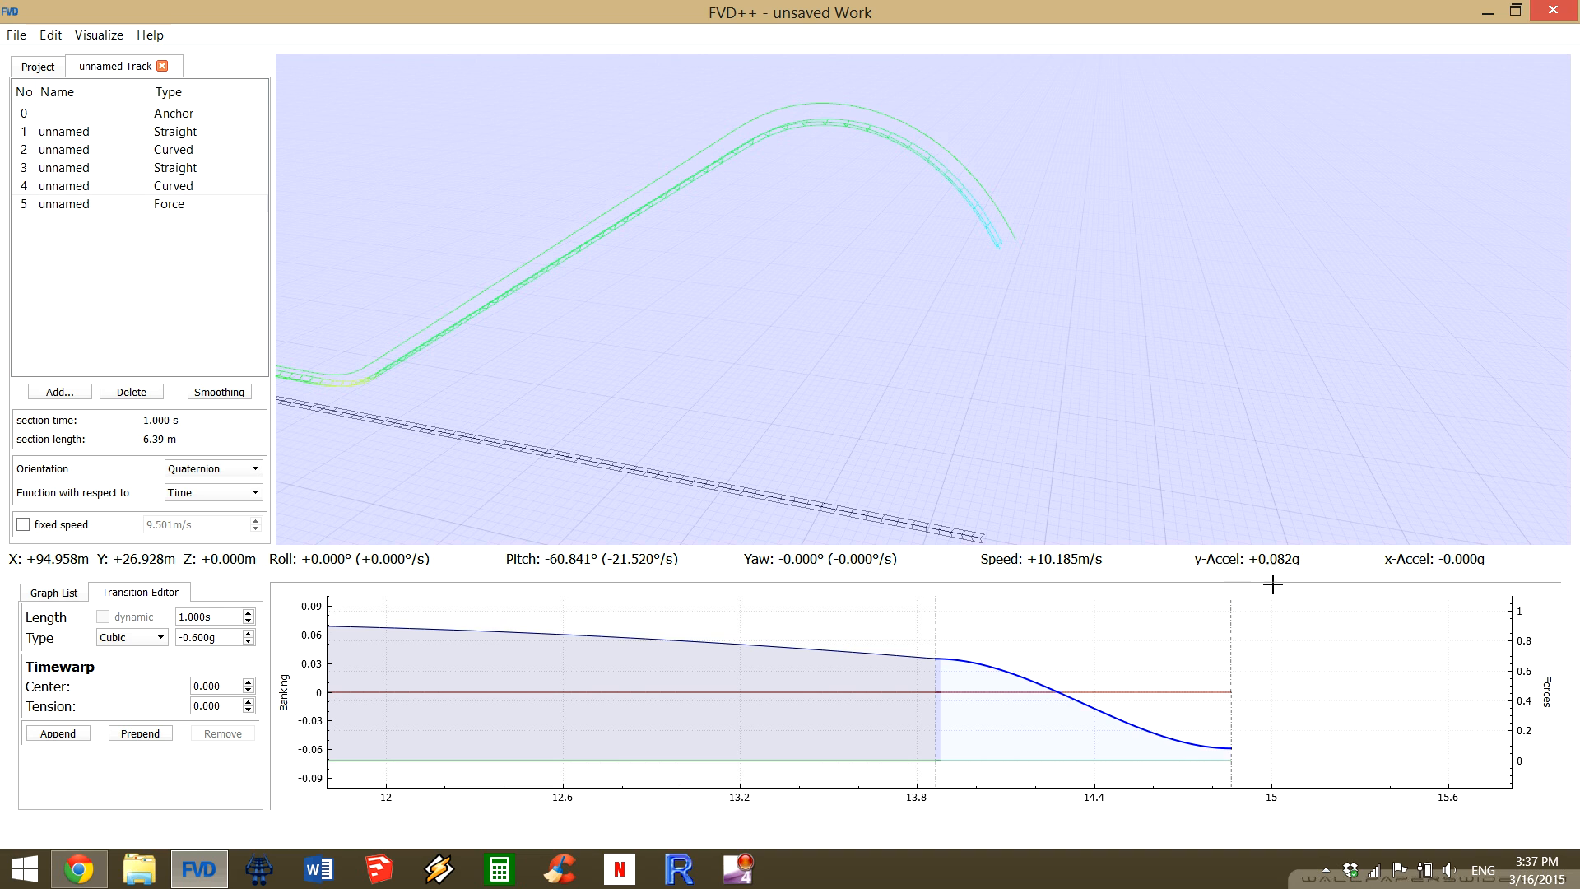
Check the crest's ending vertical acceleration and set the force section's normal force change to -0.682 g.
{"action": "left_click", "coordinate": [193, 187]}
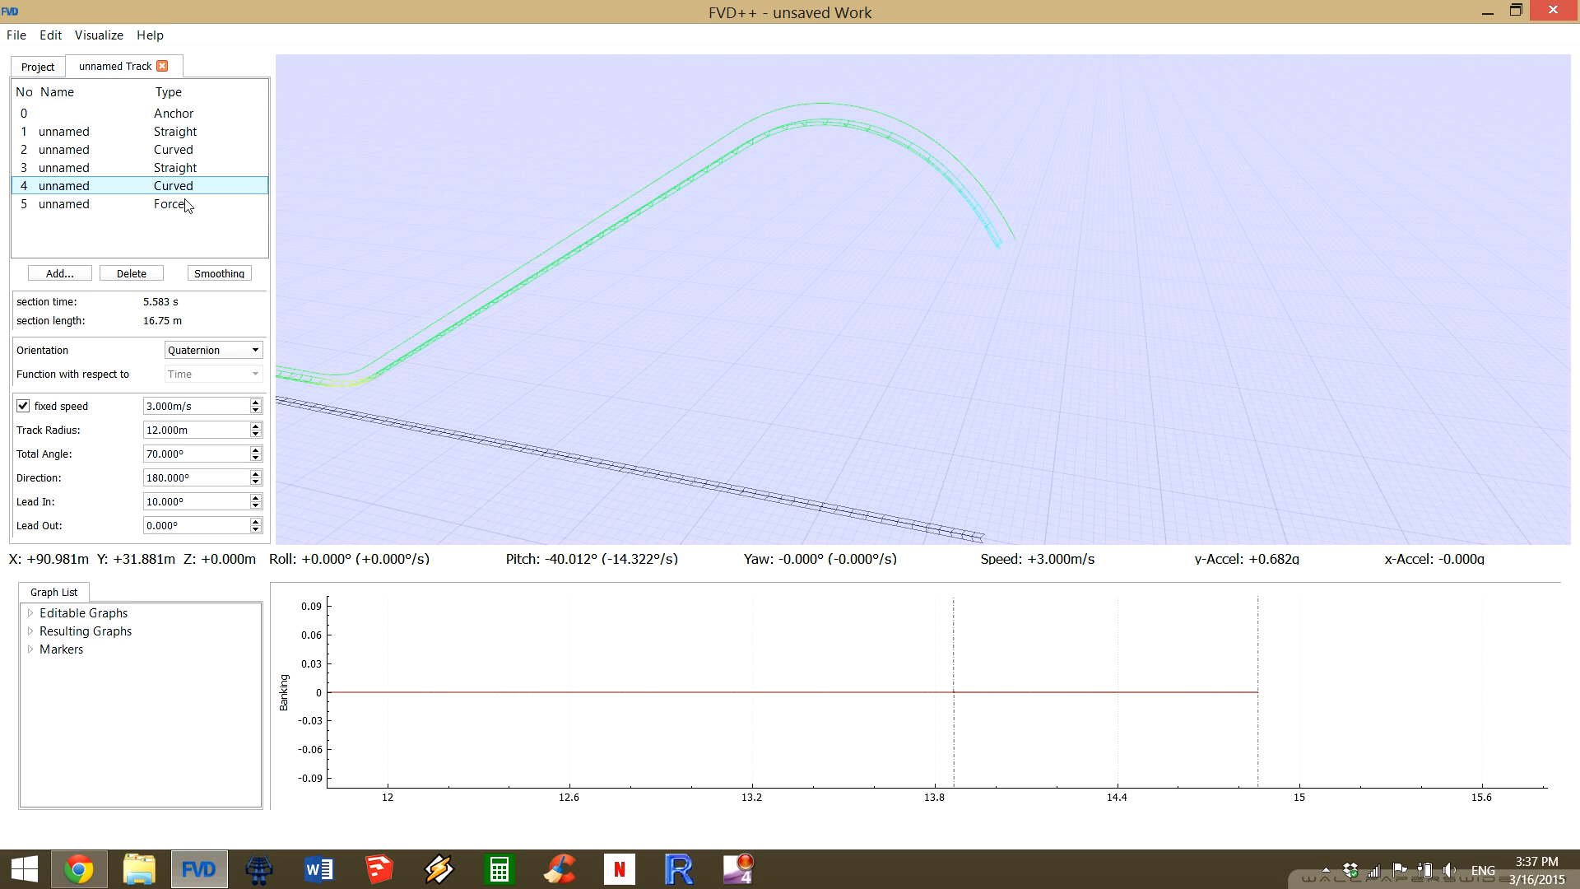
{"action": "left_click", "coordinate": [184, 205]}
{"action": "left_click", "coordinate": [180, 189]}
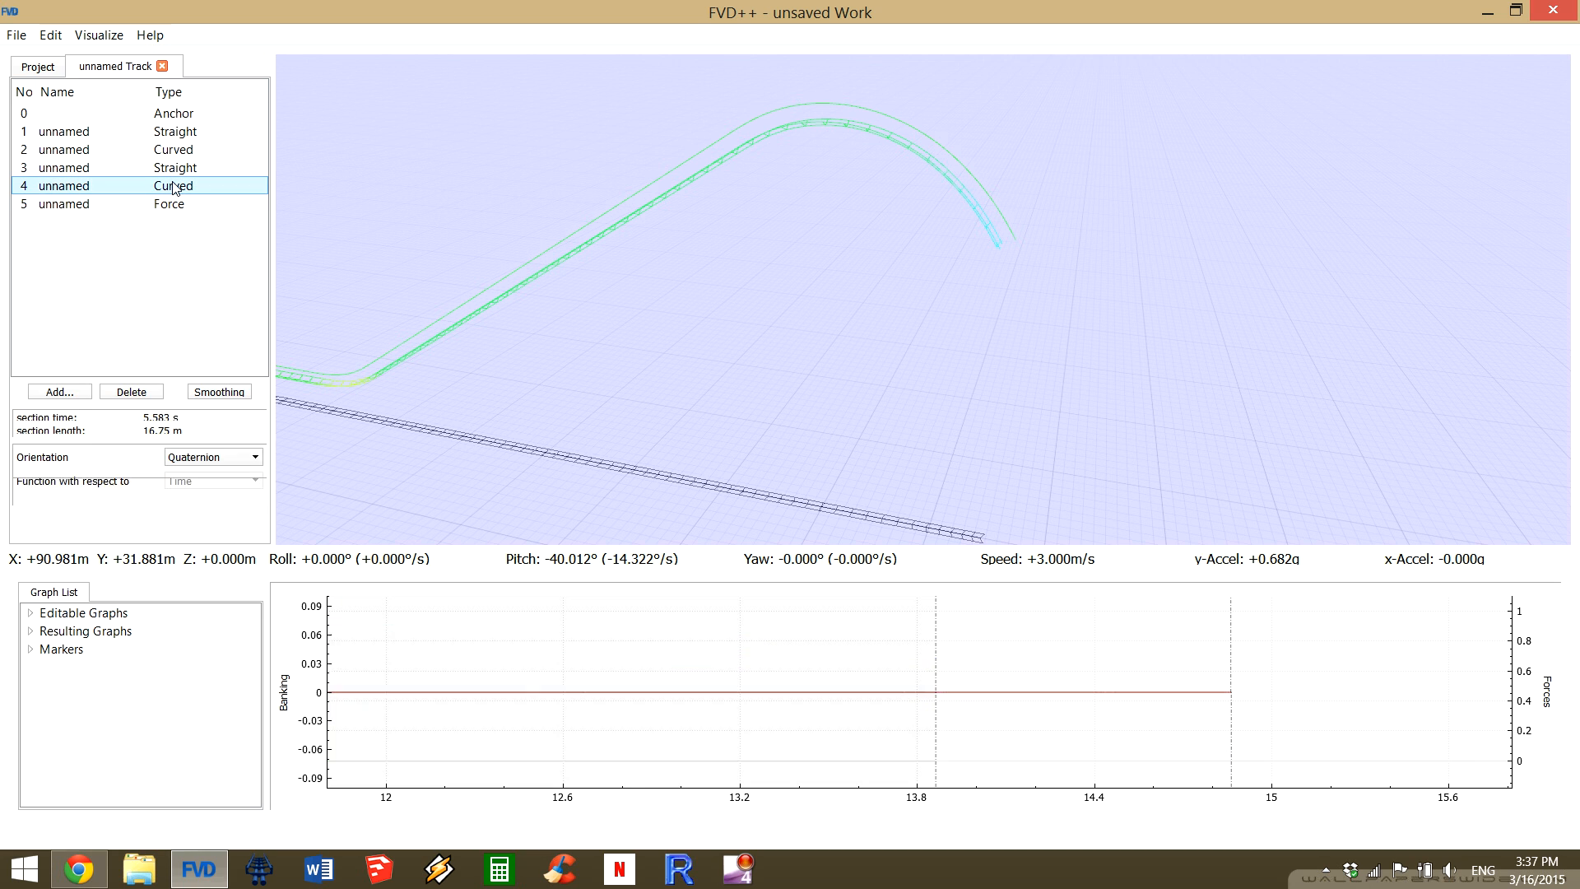
{"action": "left_click", "coordinate": [171, 207]}
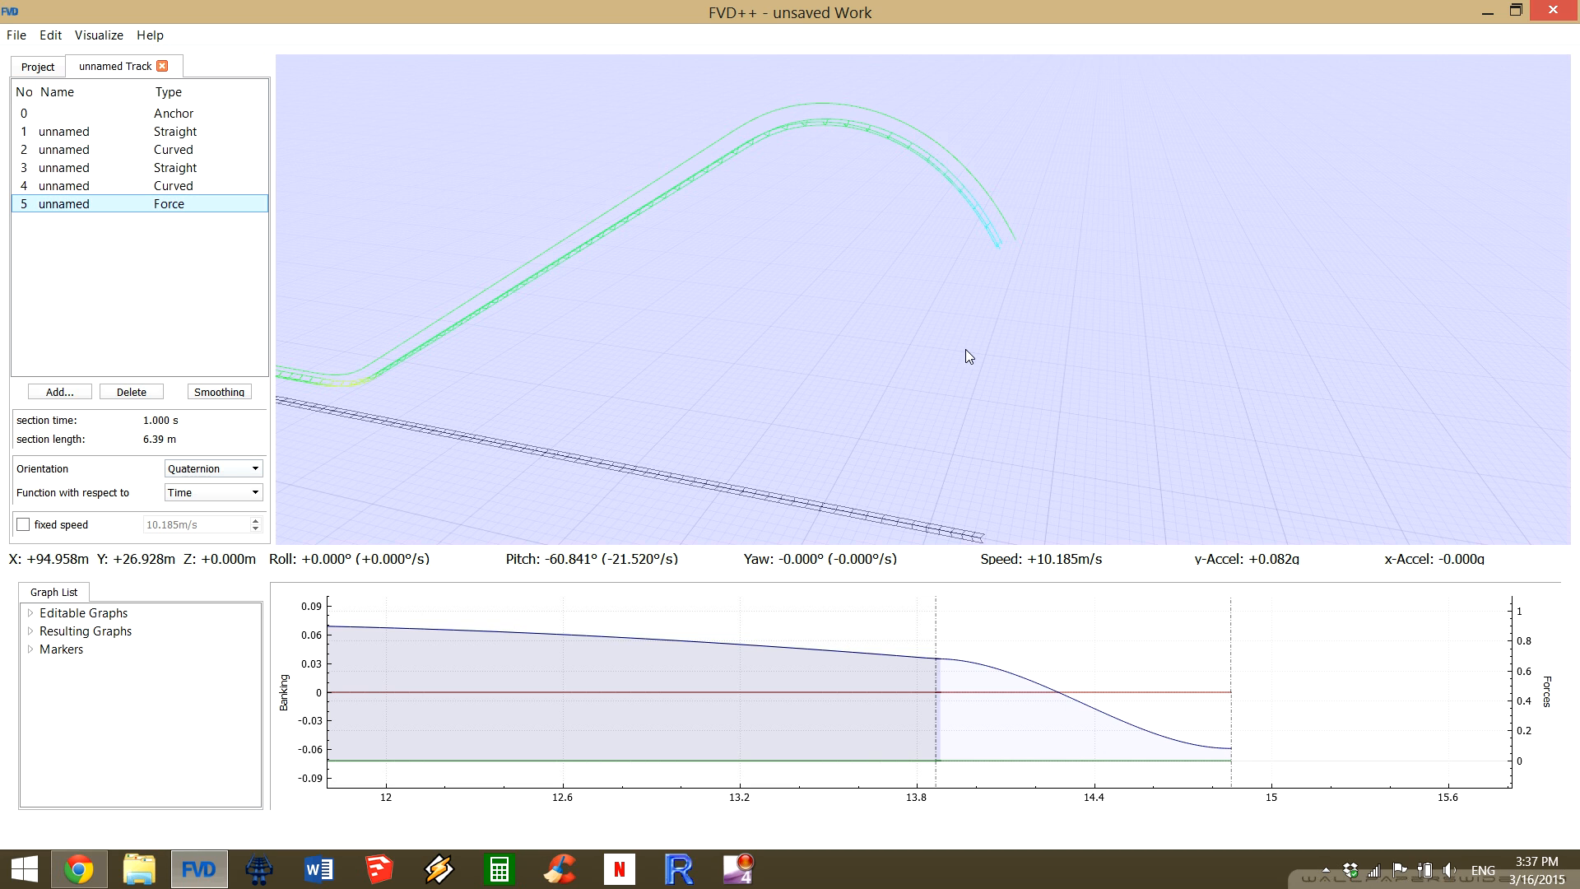
{"action": "left_click", "coordinate": [1021, 671]}
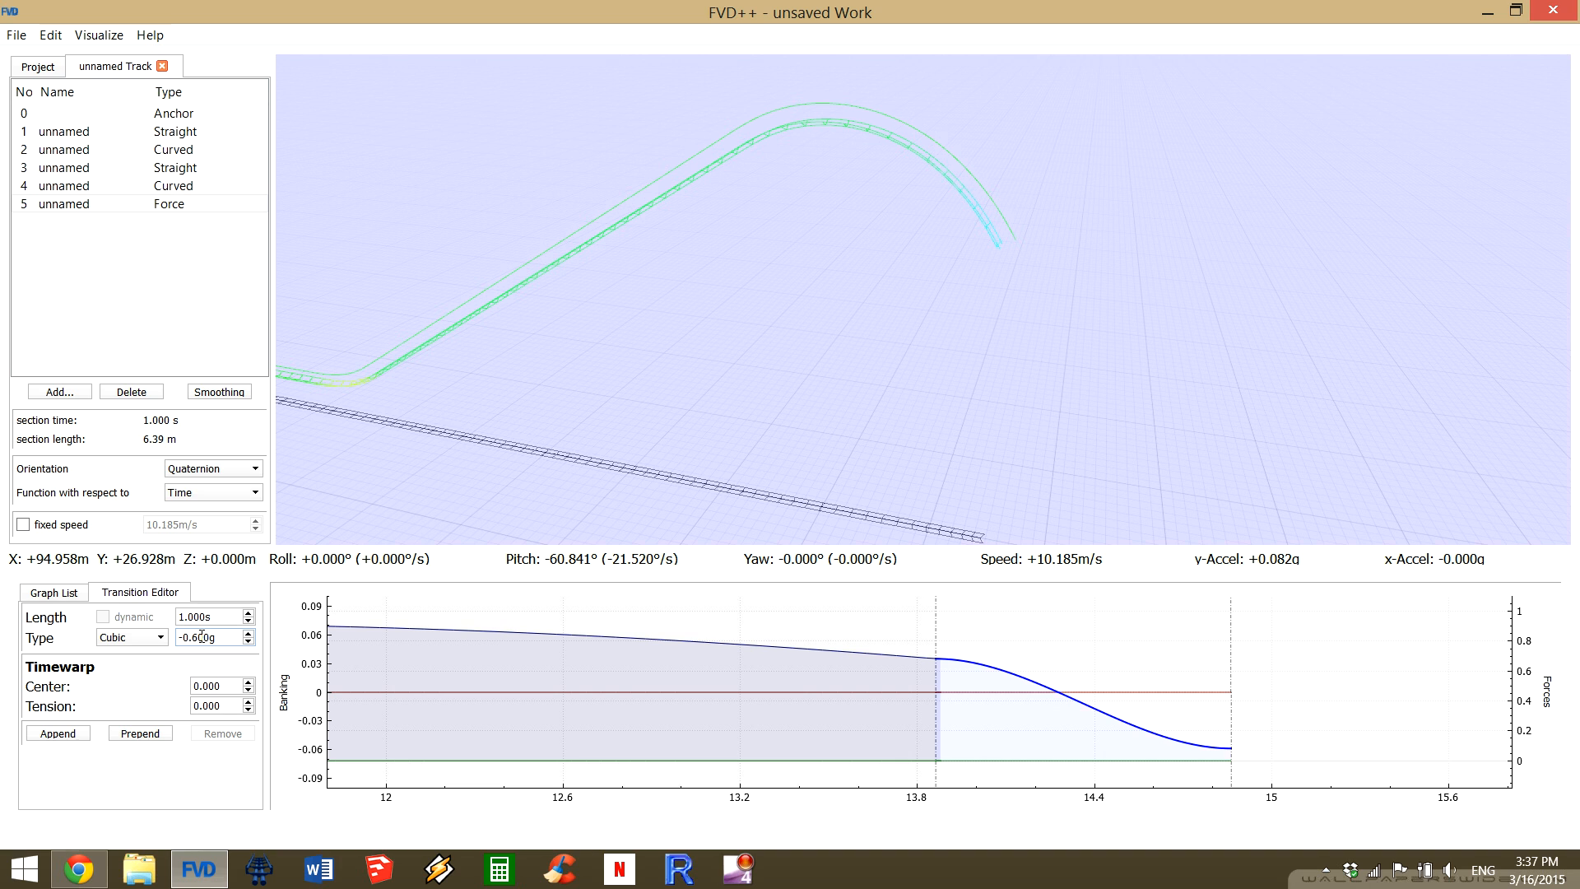
{"action": "left_click_drag", "start_coordinate": [199, 638], "coordinate": [209, 637]}
{"action": "type", "text": "82"}
{"action": "key", "text": "Return"}
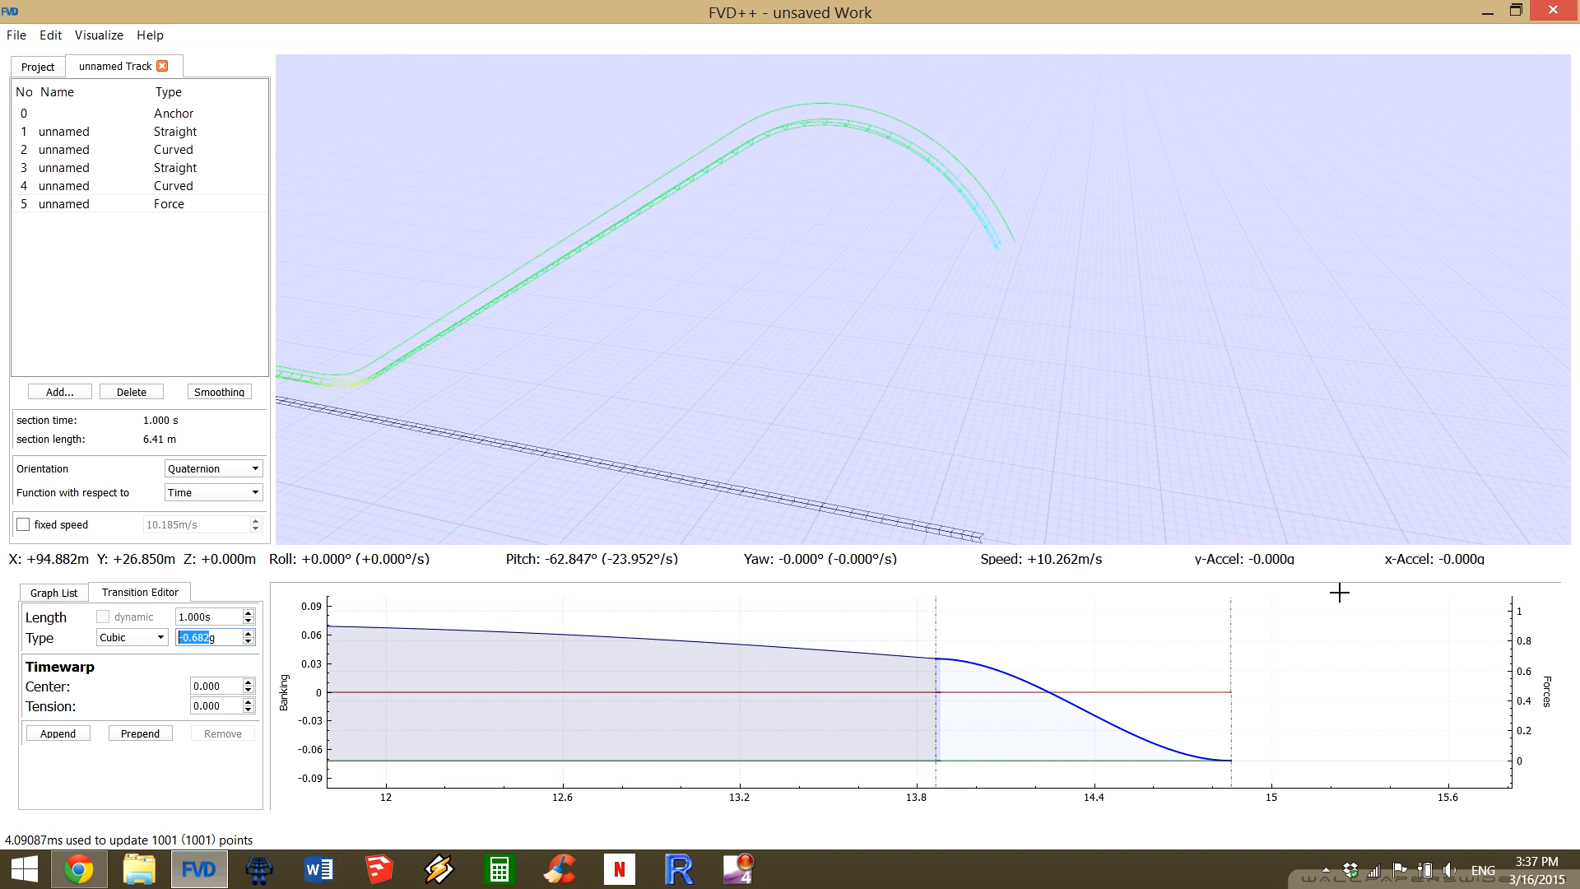
Lengthen the force section's normal force transition to 1.5 s.
{"action": "left_click_drag", "start_coordinate": [1181, 687], "coordinate": [1231, 696]}
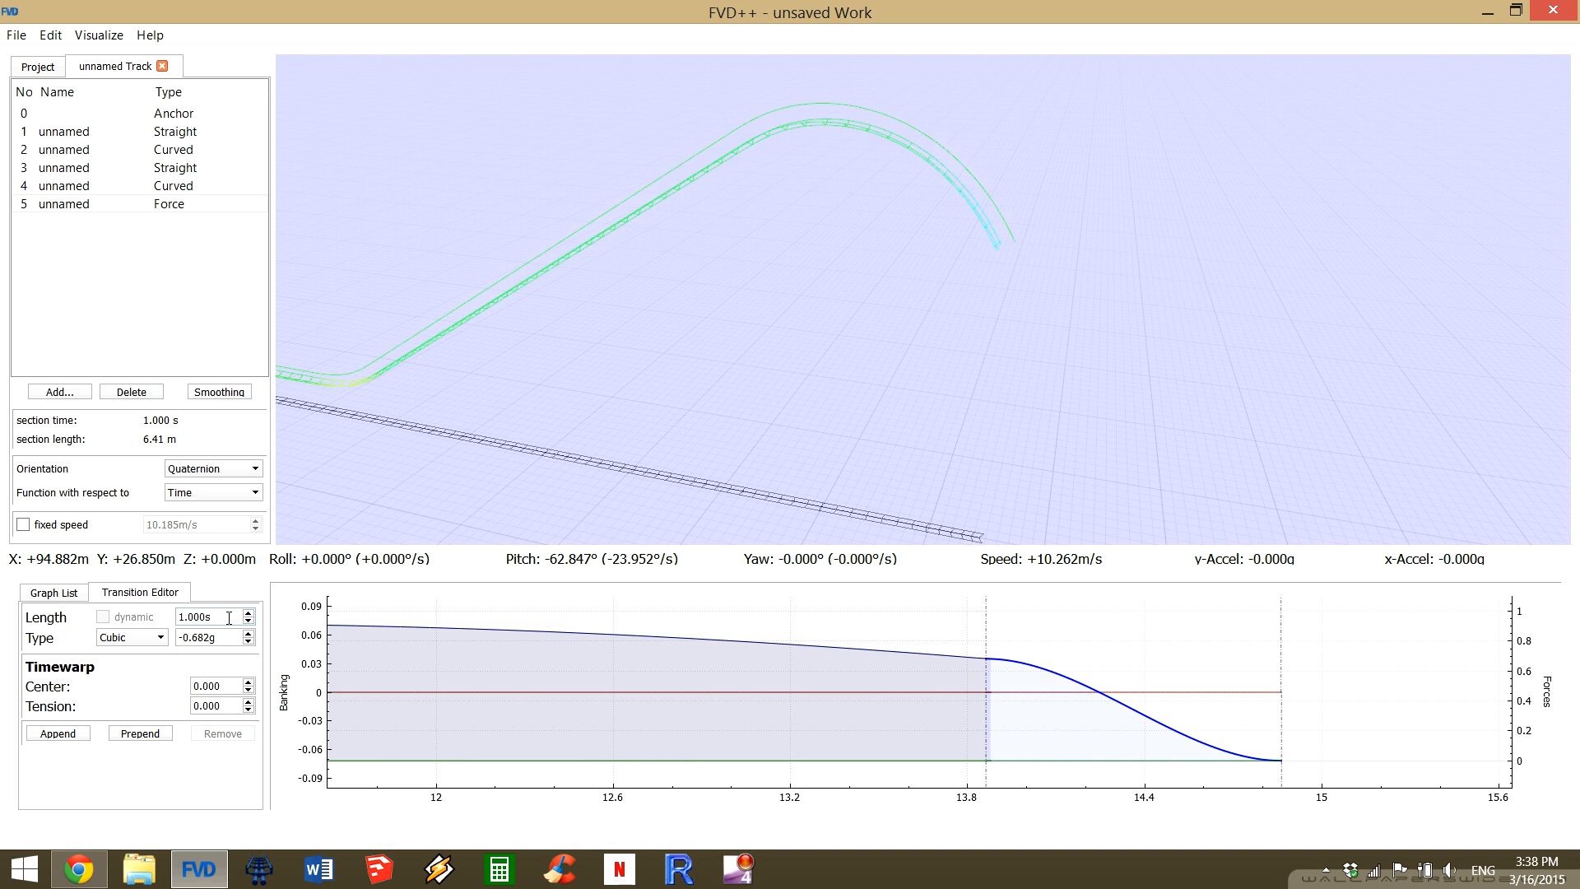
{"action": "scroll", "coordinate": [229, 617], "scroll_direction": "up", "scroll_amount": 2}
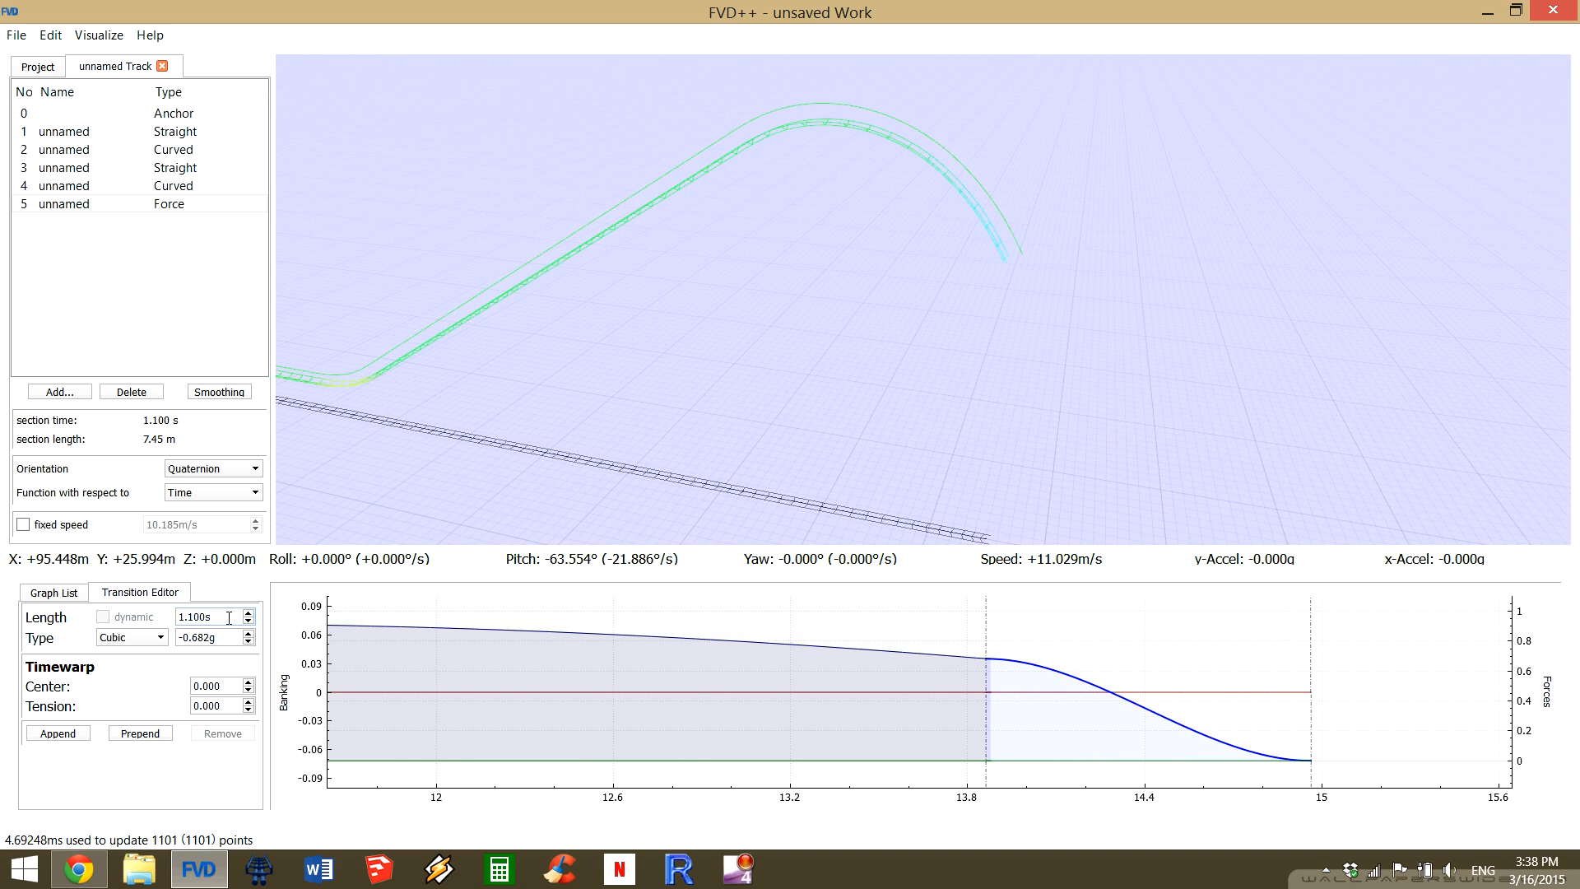
{"action": "scroll", "coordinate": [229, 617], "scroll_direction": "up", "scroll_amount": 1}
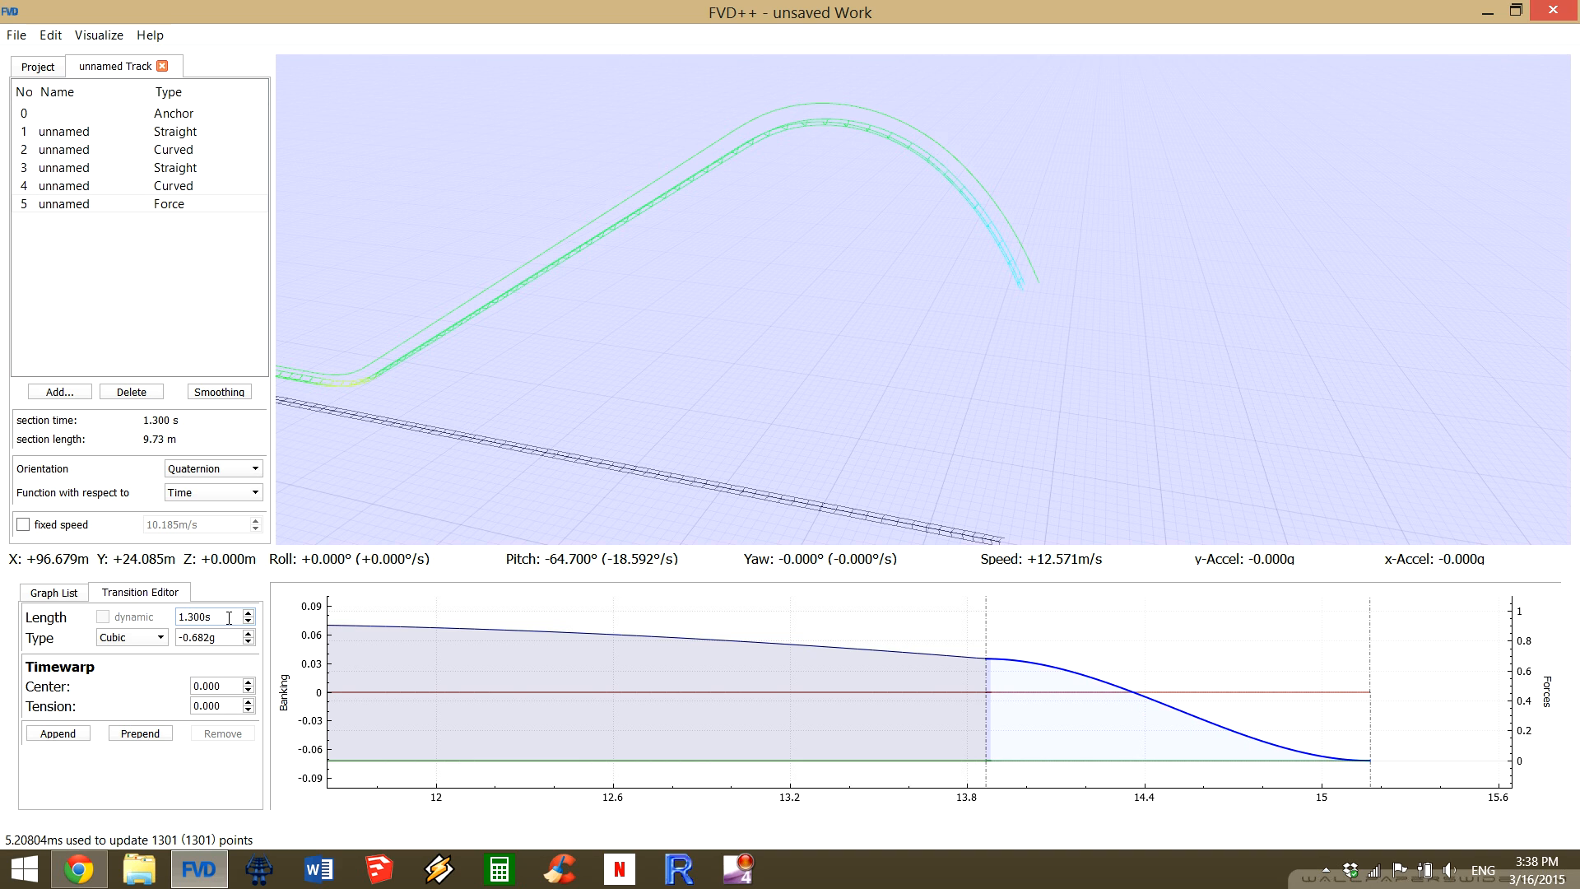
{"action": "scroll", "coordinate": [229, 617], "scroll_direction": "up", "scroll_amount": 1}
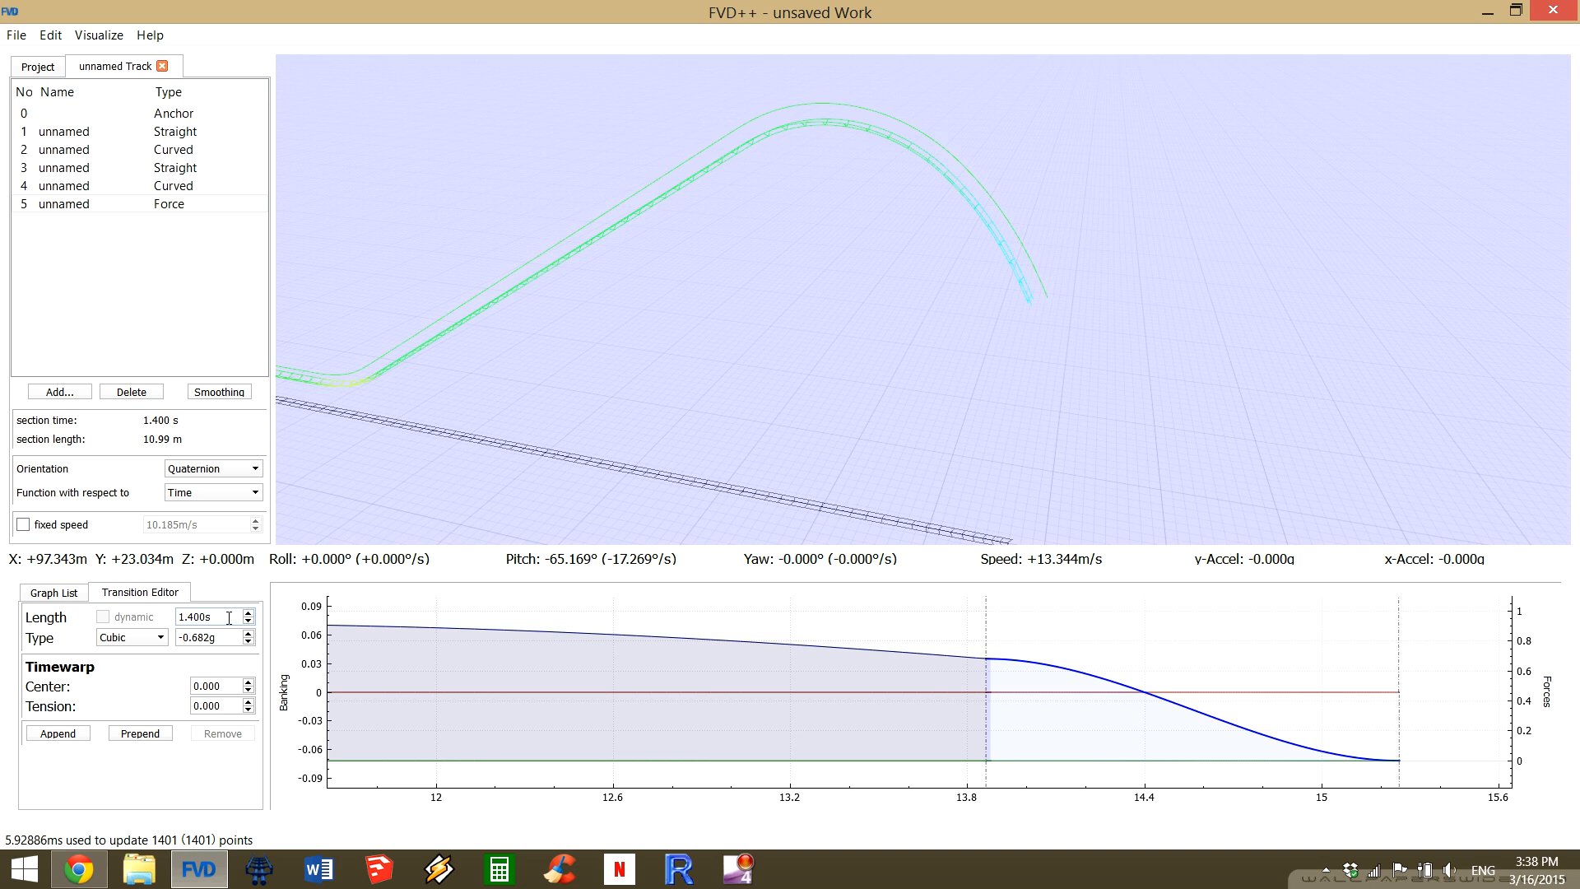
{"action": "scroll", "coordinate": [228, 617], "scroll_direction": "up", "scroll_amount": 1}
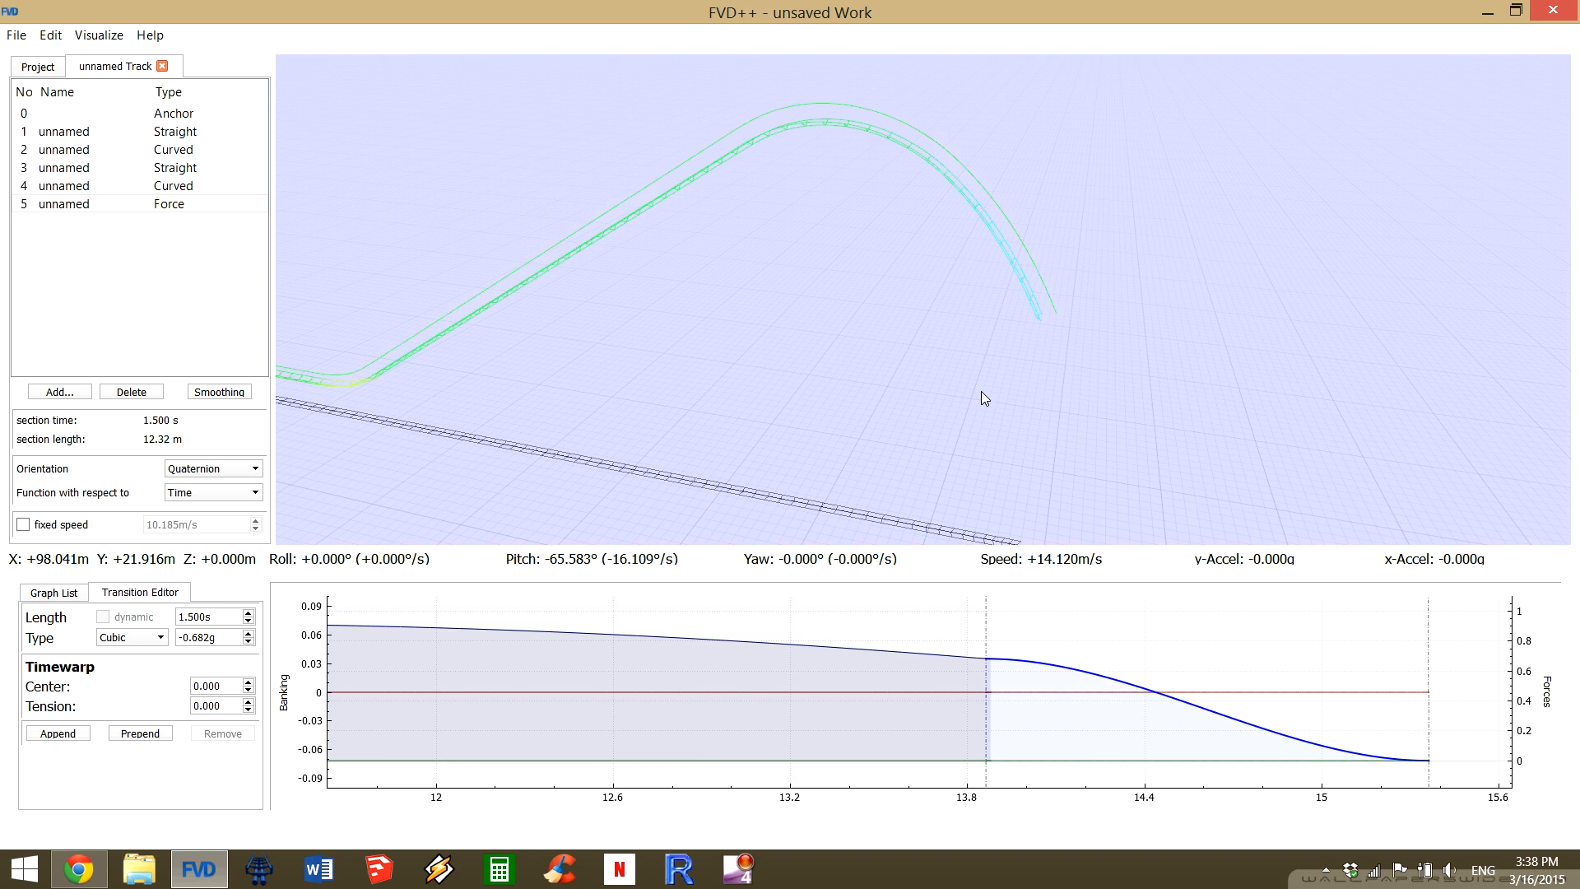
Append another transition after the -0.682 g one on the force section's normal force curve.
{"action": "key", "text": "s"}
{"action": "left_click_drag", "start_coordinate": [924, 300], "coordinate": [954, 372]}
{"action": "key", "text": "d"}
{"action": "key", "text": "w"}
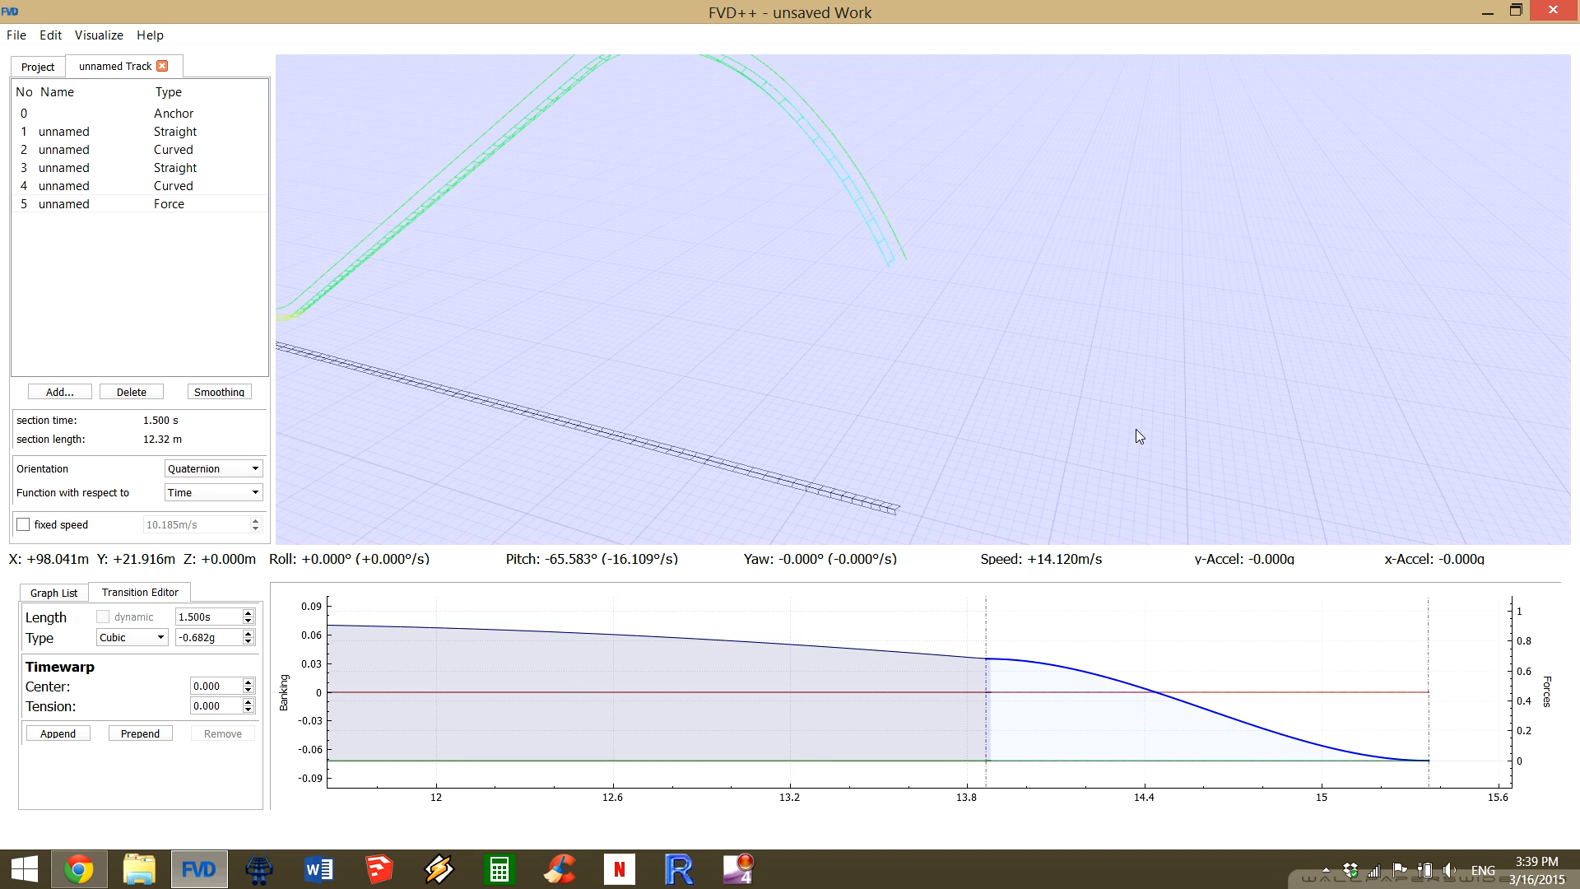
{"action": "left_click_drag", "start_coordinate": [822, 300], "coordinate": [1063, 309]}
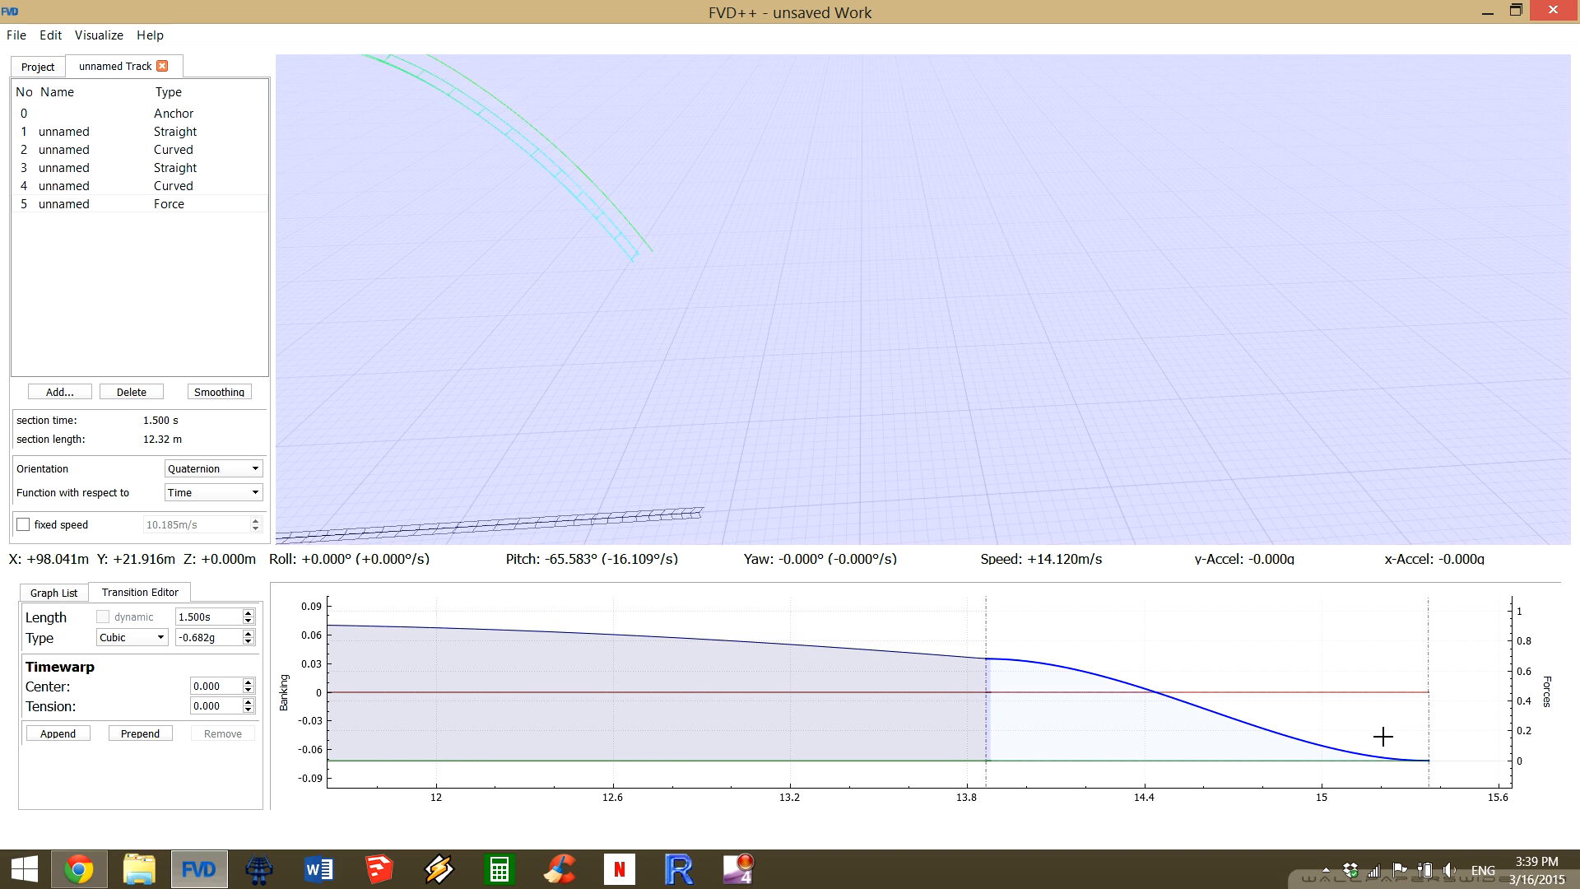
{"action": "left_click_drag", "start_coordinate": [1454, 759], "coordinate": [1162, 753]}
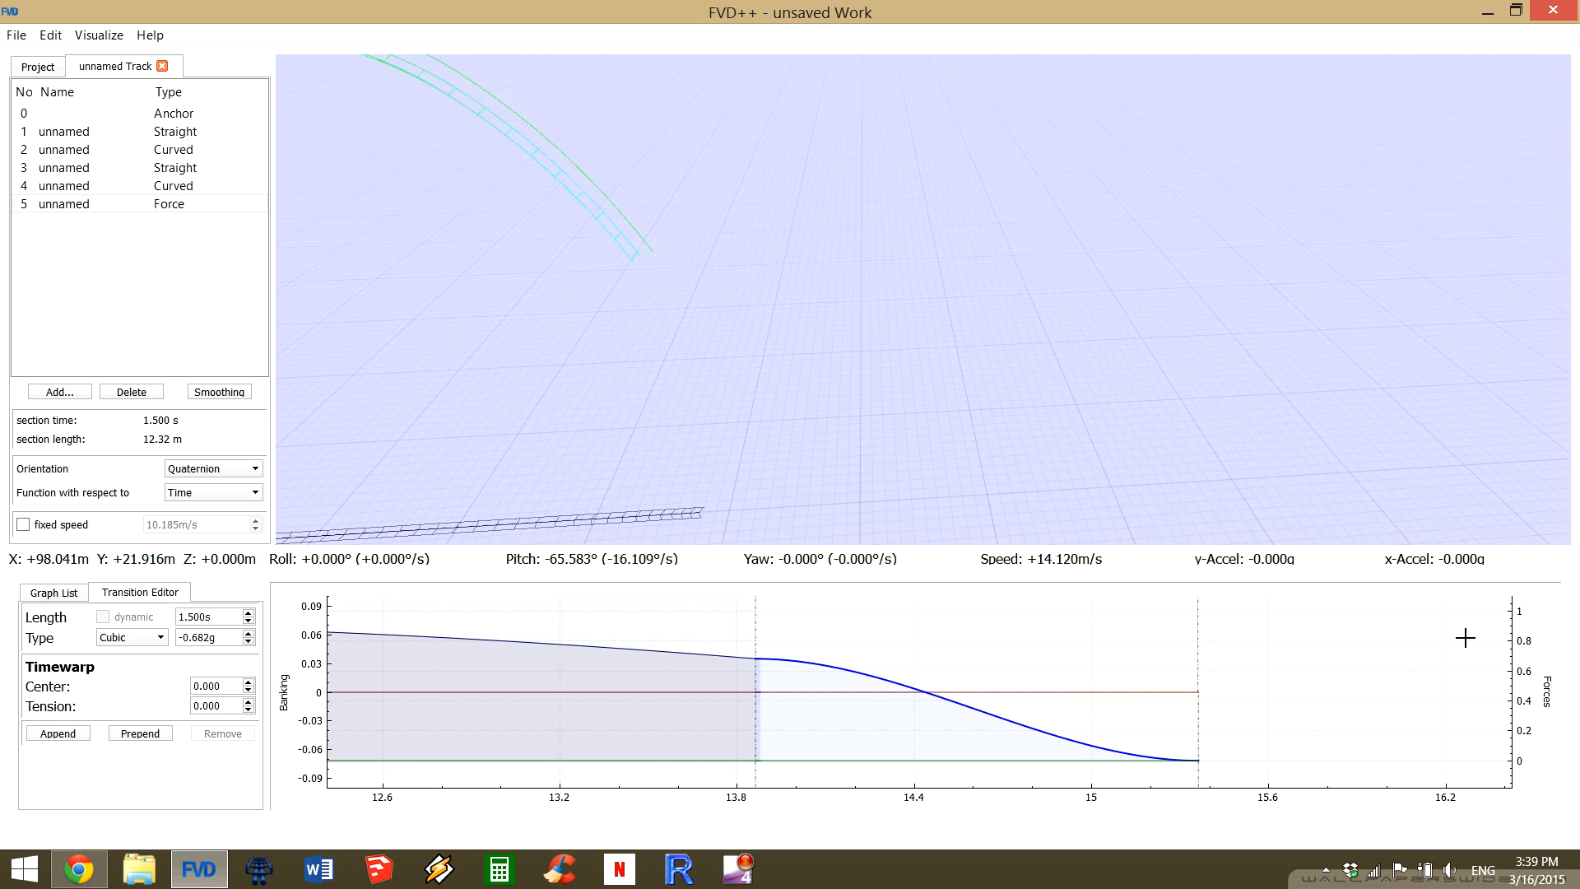
{"action": "left_click", "coordinate": [58, 741]}
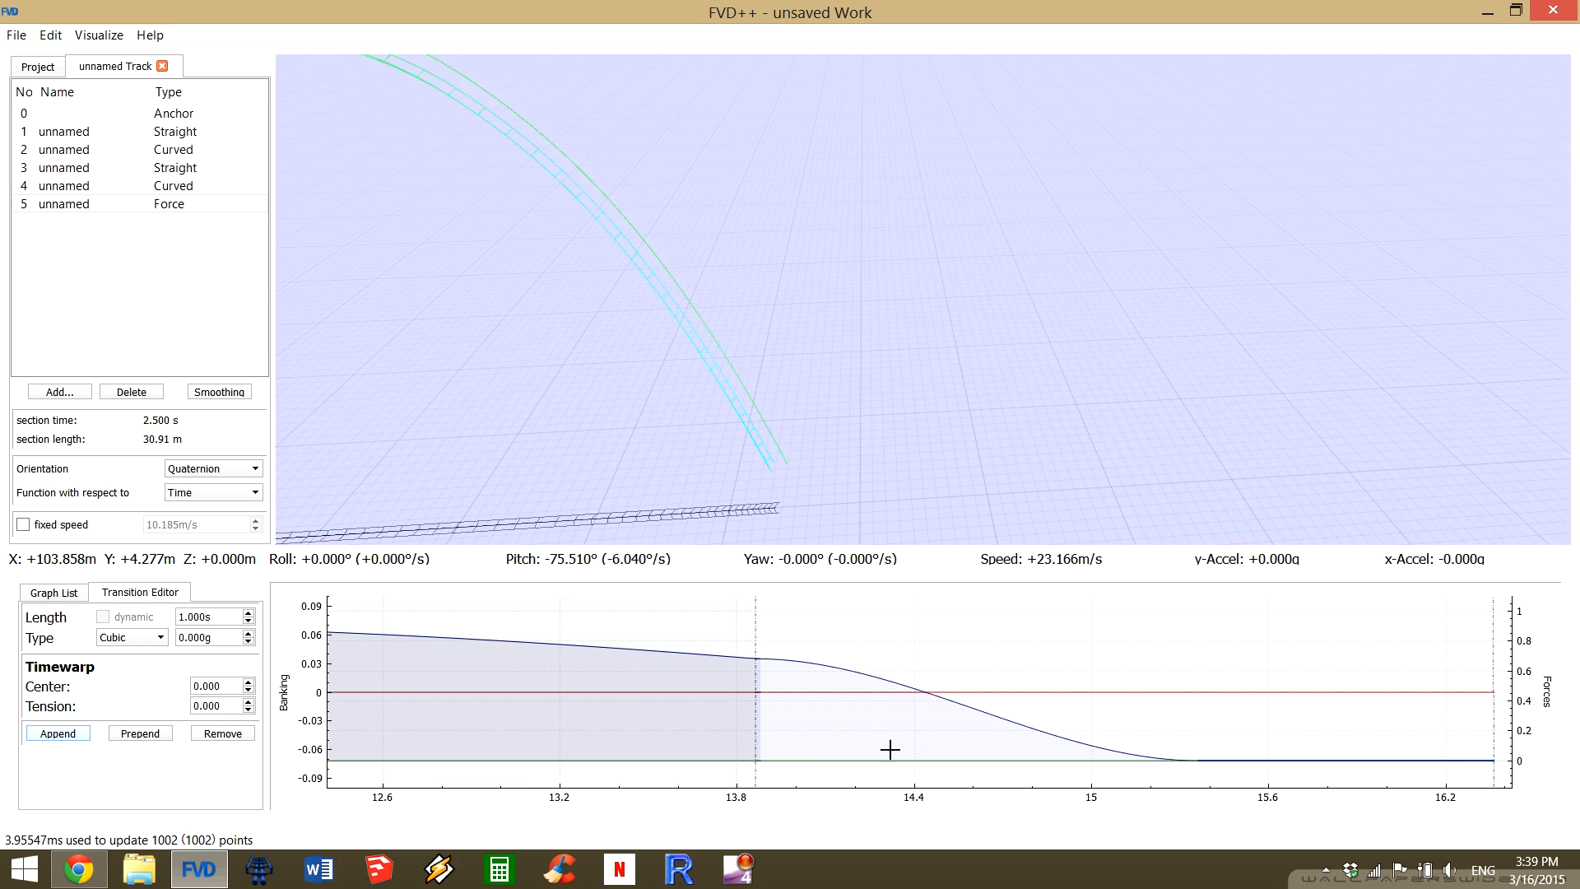
Set the normal force change of the appended transition to 3.4 g to start the drop's pull-out.
{"action": "left_click_drag", "start_coordinate": [1032, 710], "coordinate": [841, 618]}
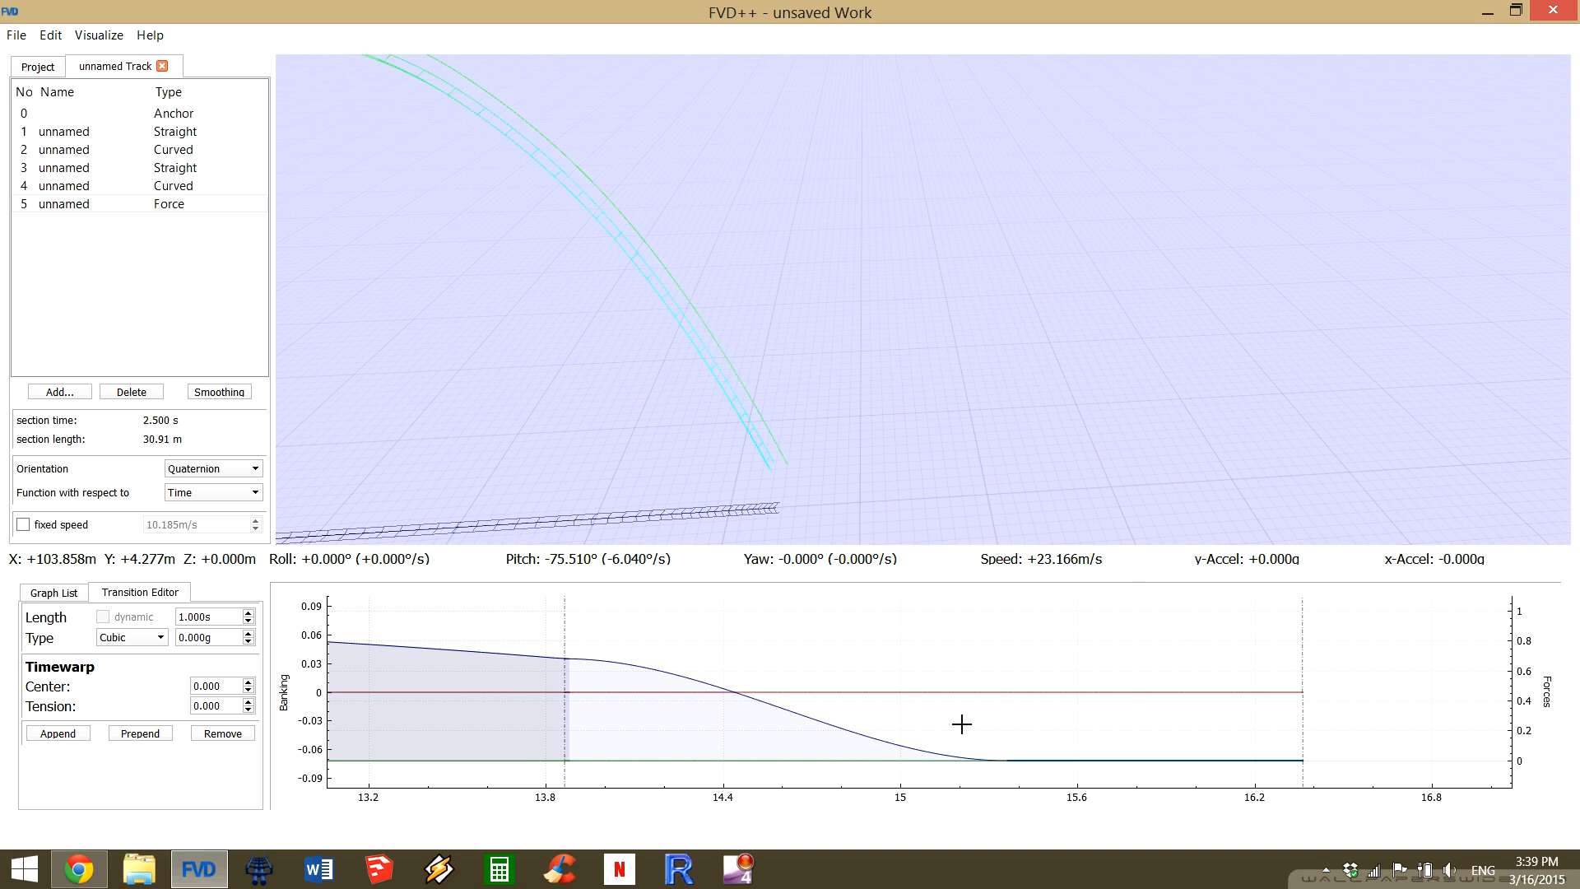
{"action": "left_click", "coordinate": [825, 723]}
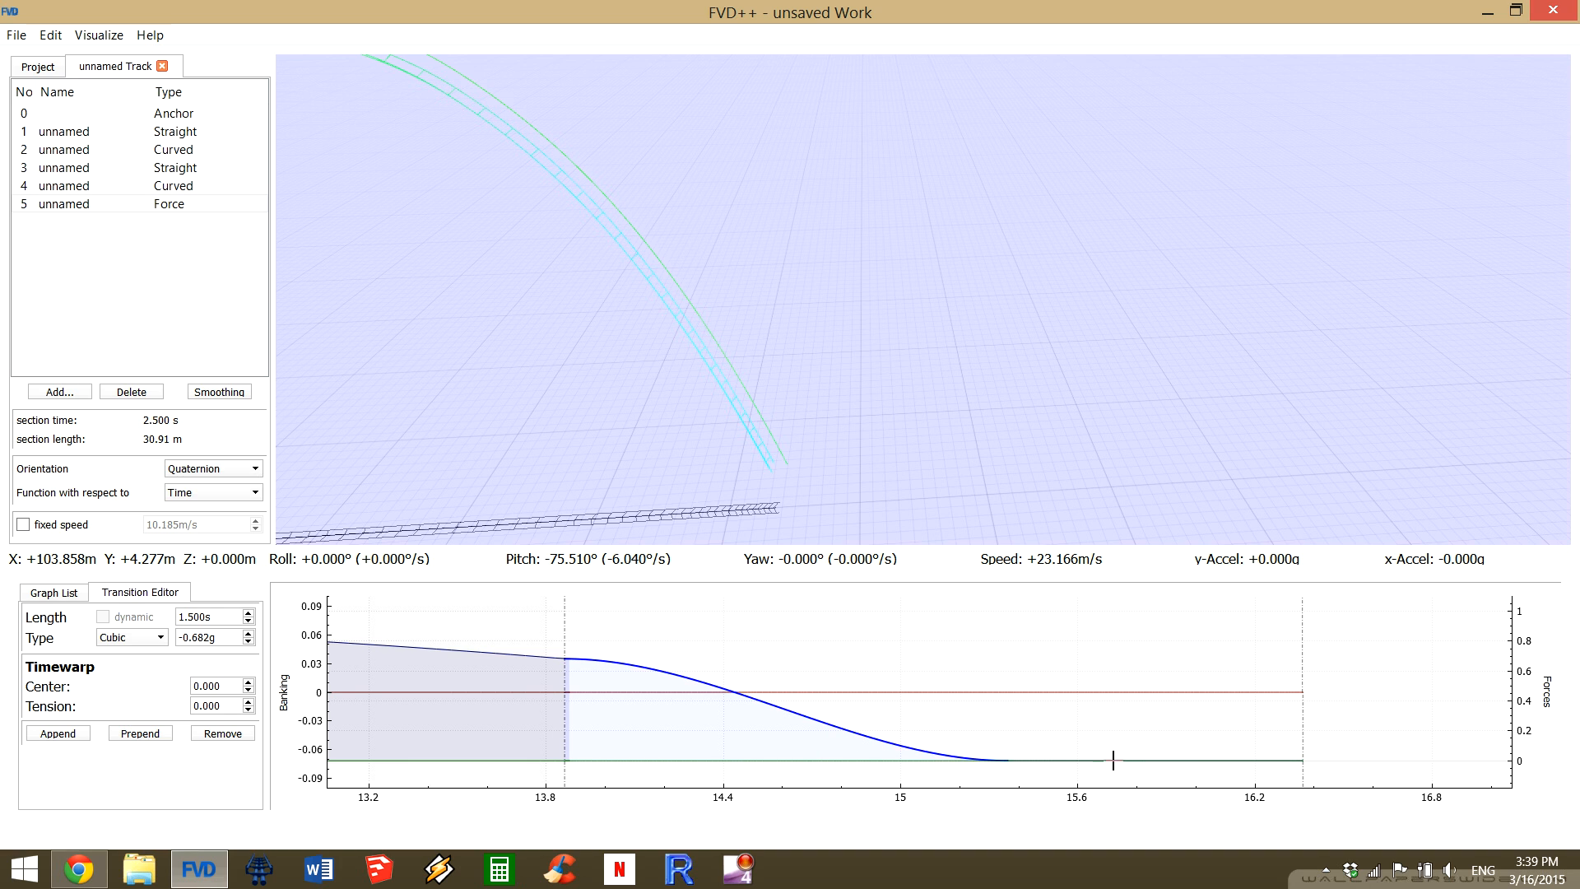
{"action": "left_click", "coordinate": [1112, 759]}
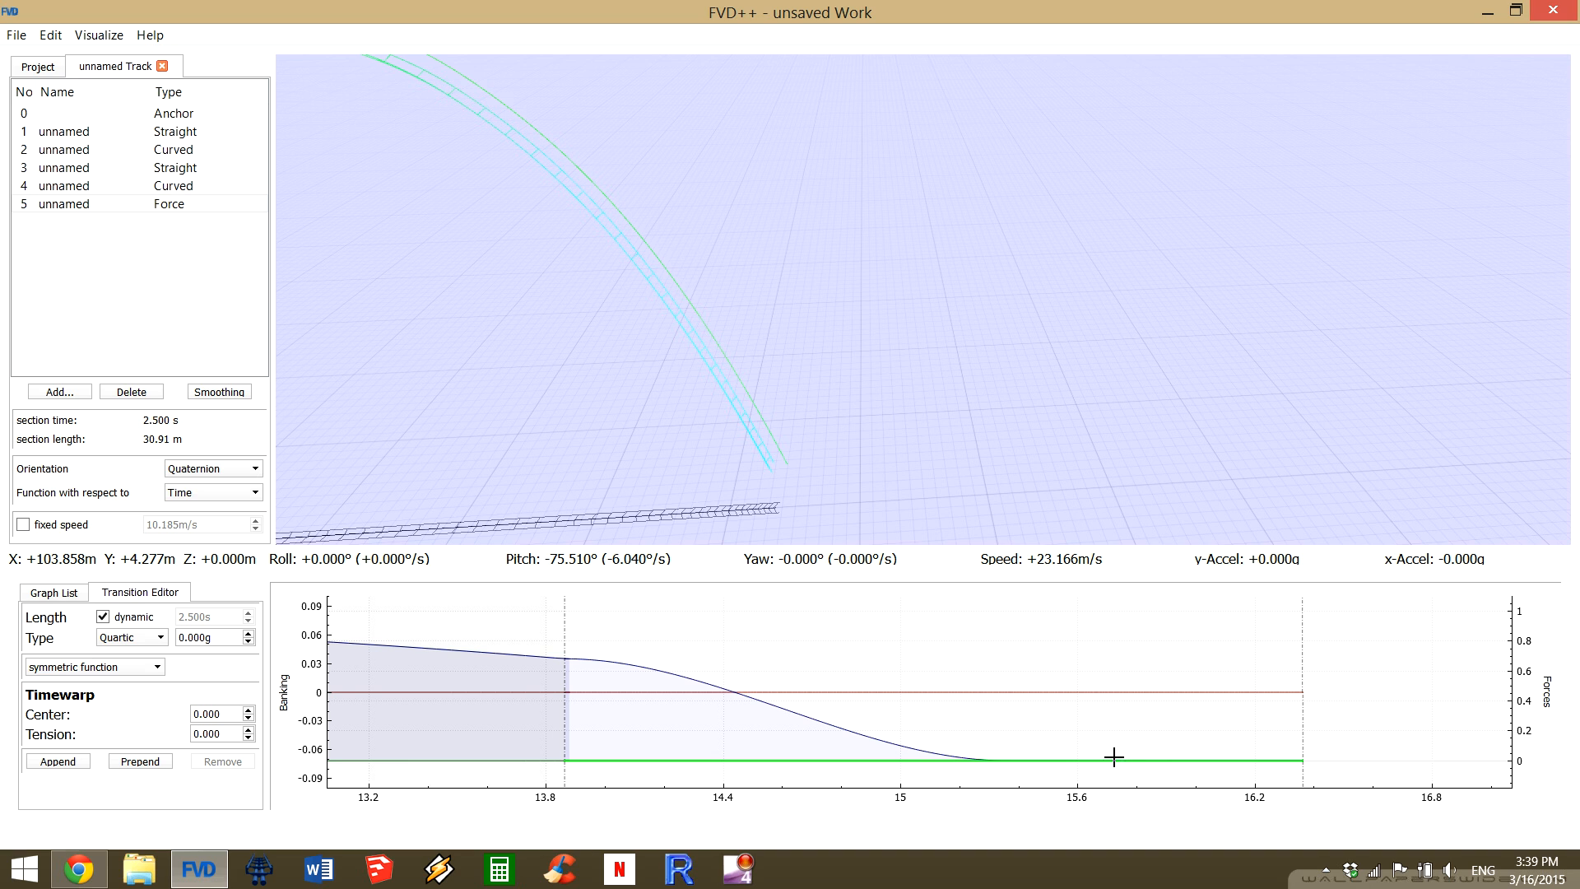
{"action": "left_click", "coordinate": [1113, 758]}
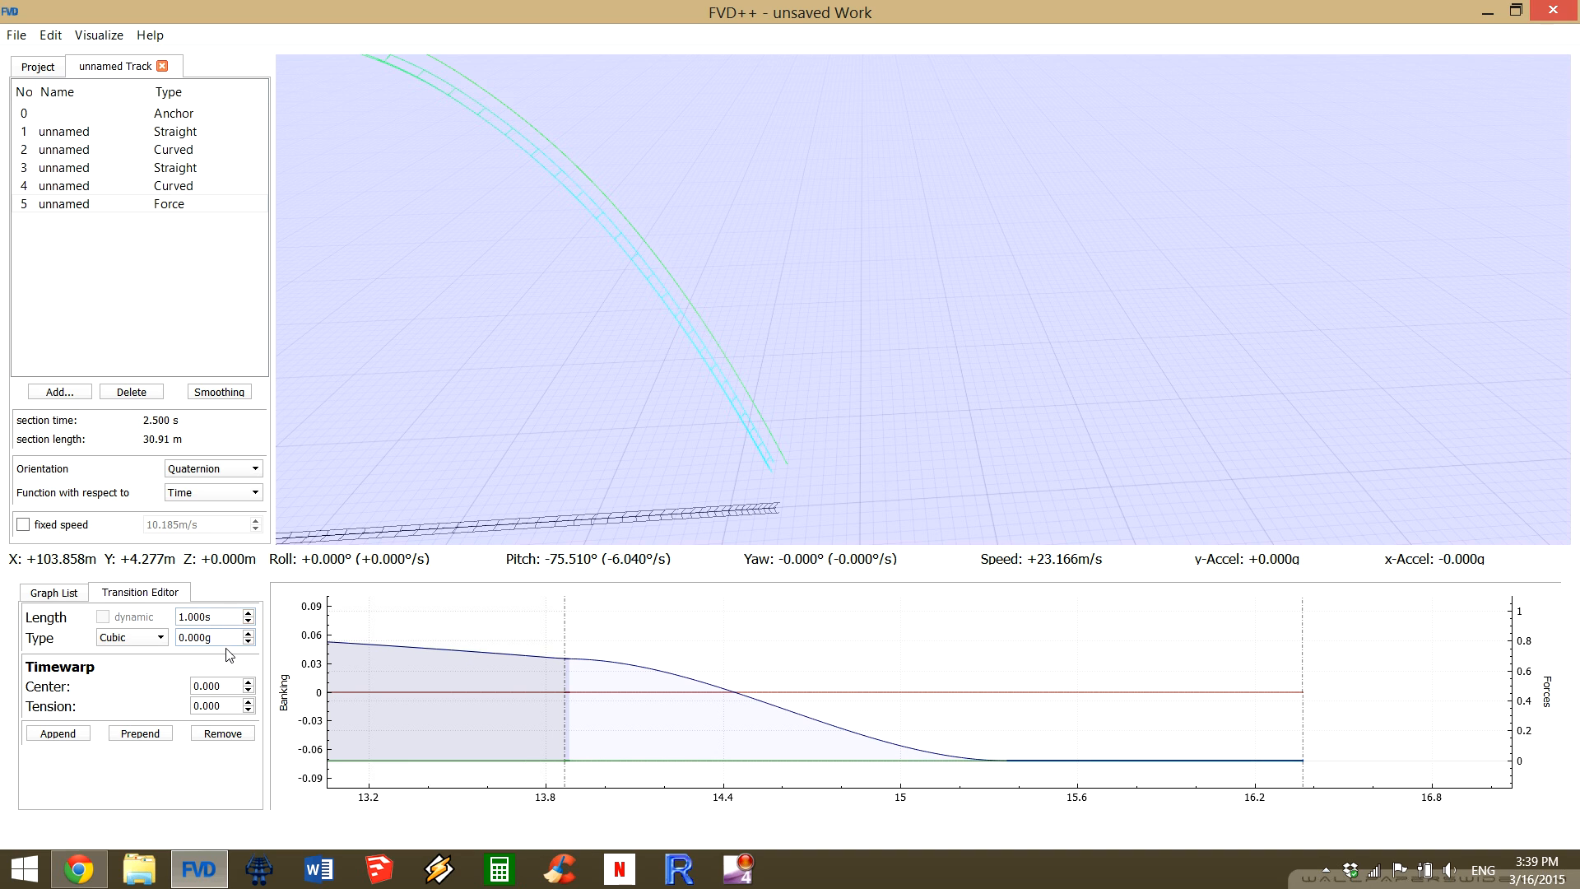
{"action": "scroll", "coordinate": [223, 638], "scroll_direction": "up", "scroll_amount": 8}
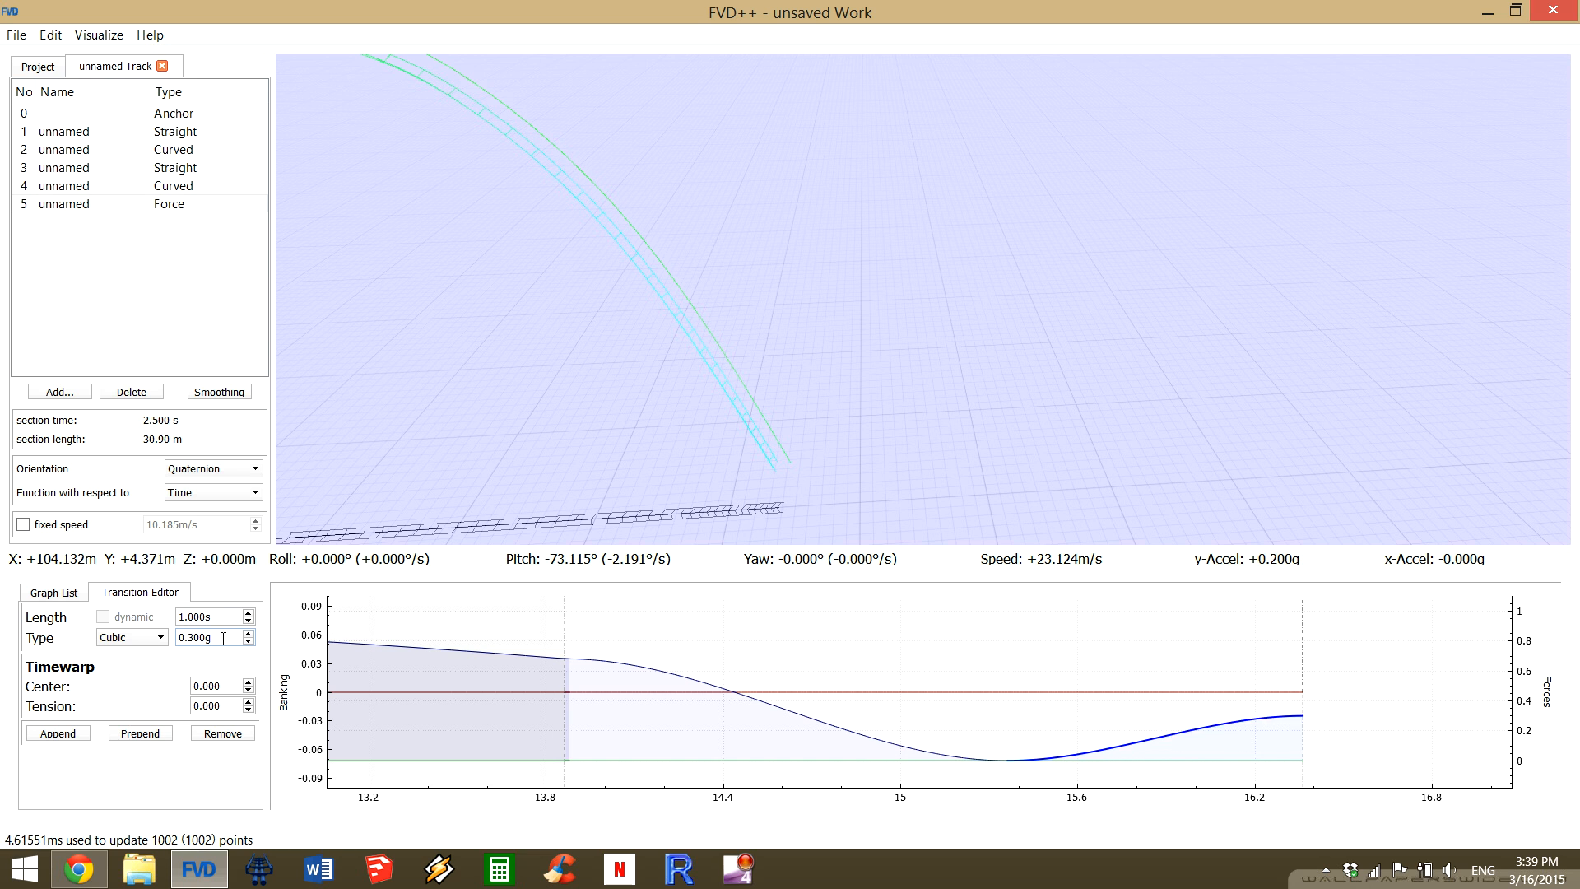
{"action": "scroll", "coordinate": [211, 635], "scroll_direction": "up", "scroll_amount": 13}
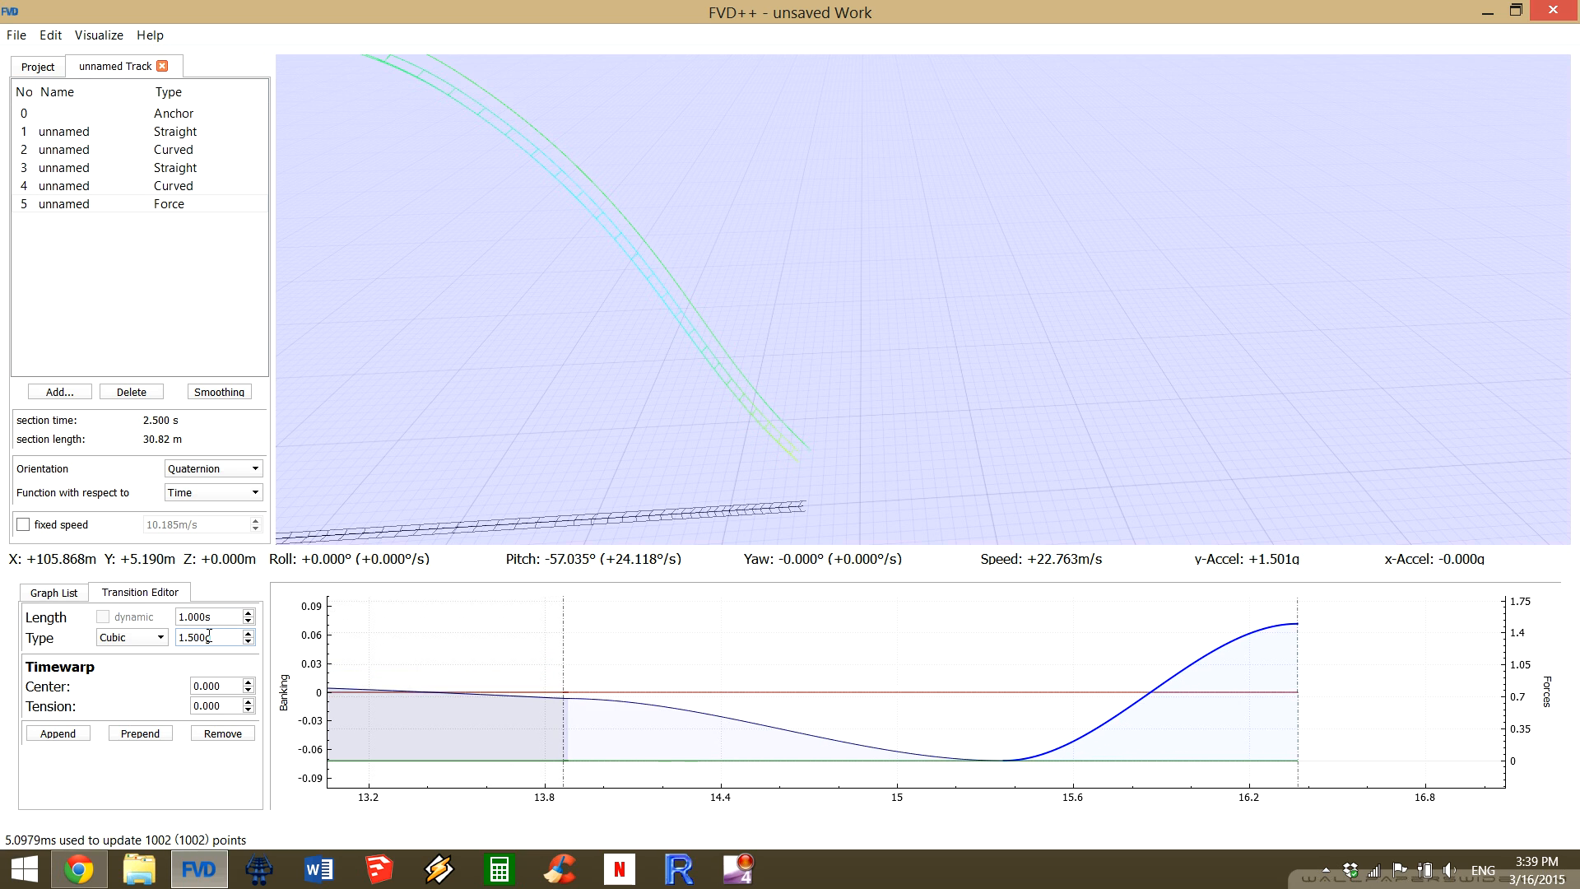
{"action": "scroll", "coordinate": [206, 634], "scroll_direction": "up", "scroll_amount": 12}
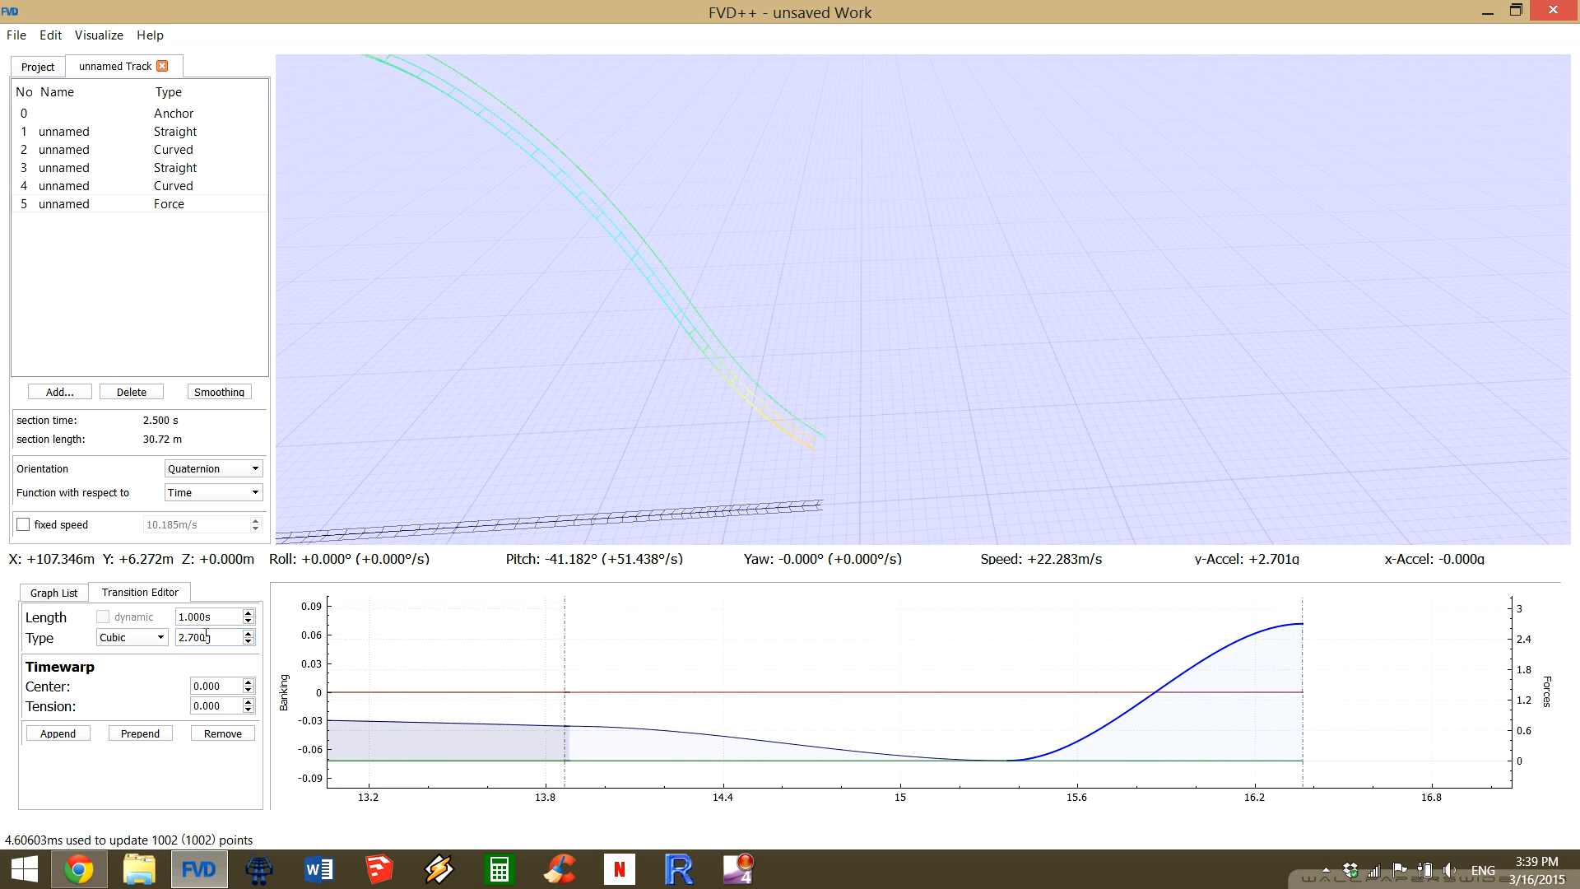
{"action": "scroll", "coordinate": [207, 635], "scroll_direction": "up", "scroll_amount": 1}
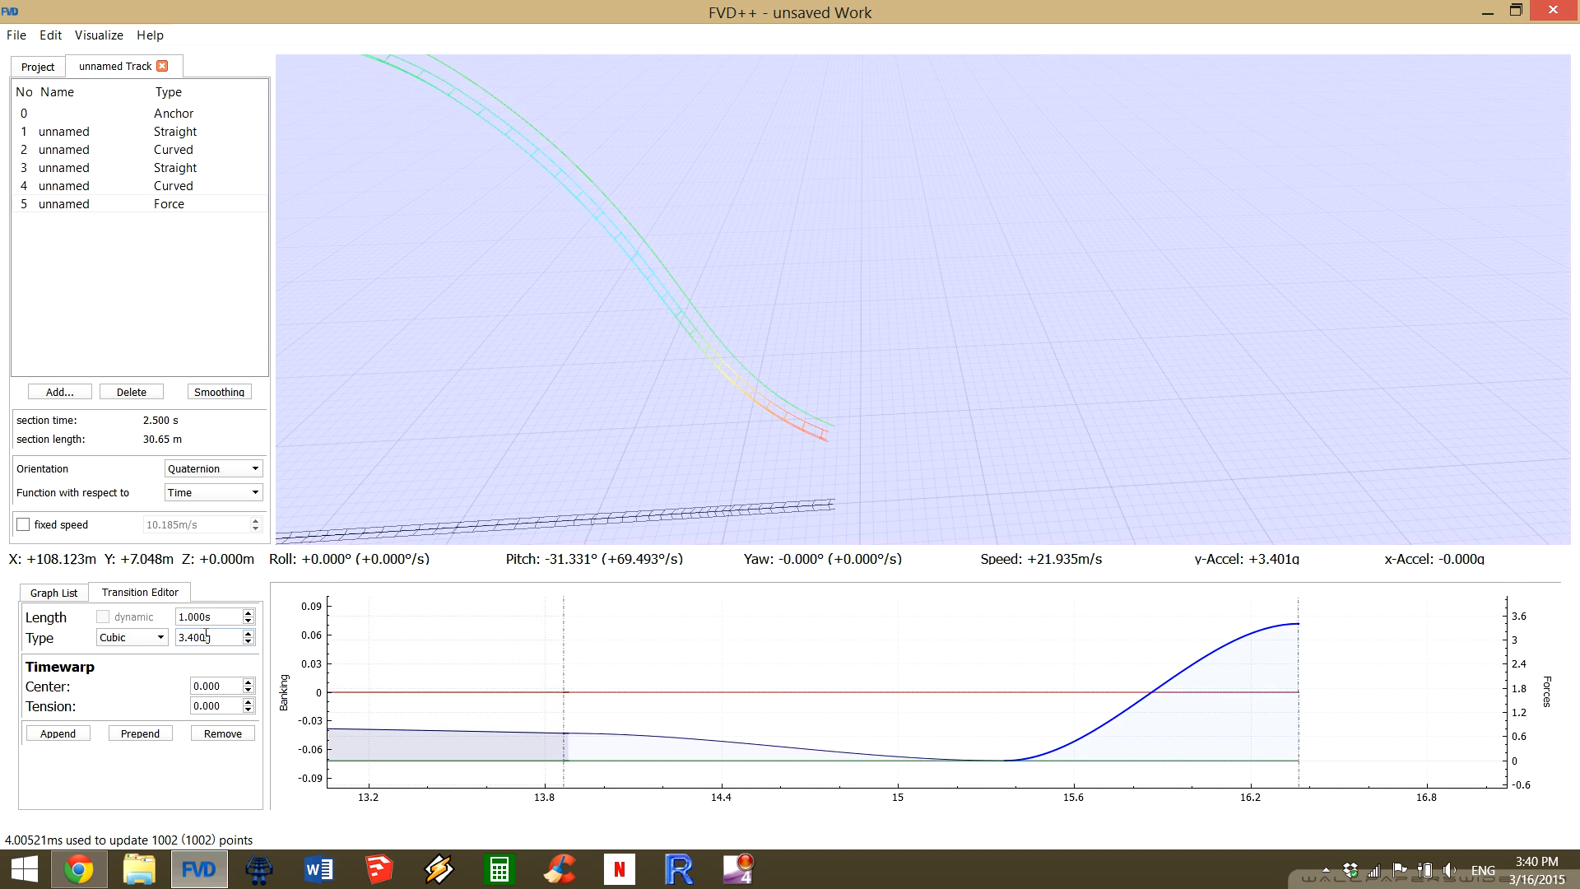
Raise the pull-out transition's normal force change to 3.5 g and append another transition holding that force.
{"action": "scroll", "coordinate": [206, 634], "scroll_direction": "up", "scroll_amount": 1}
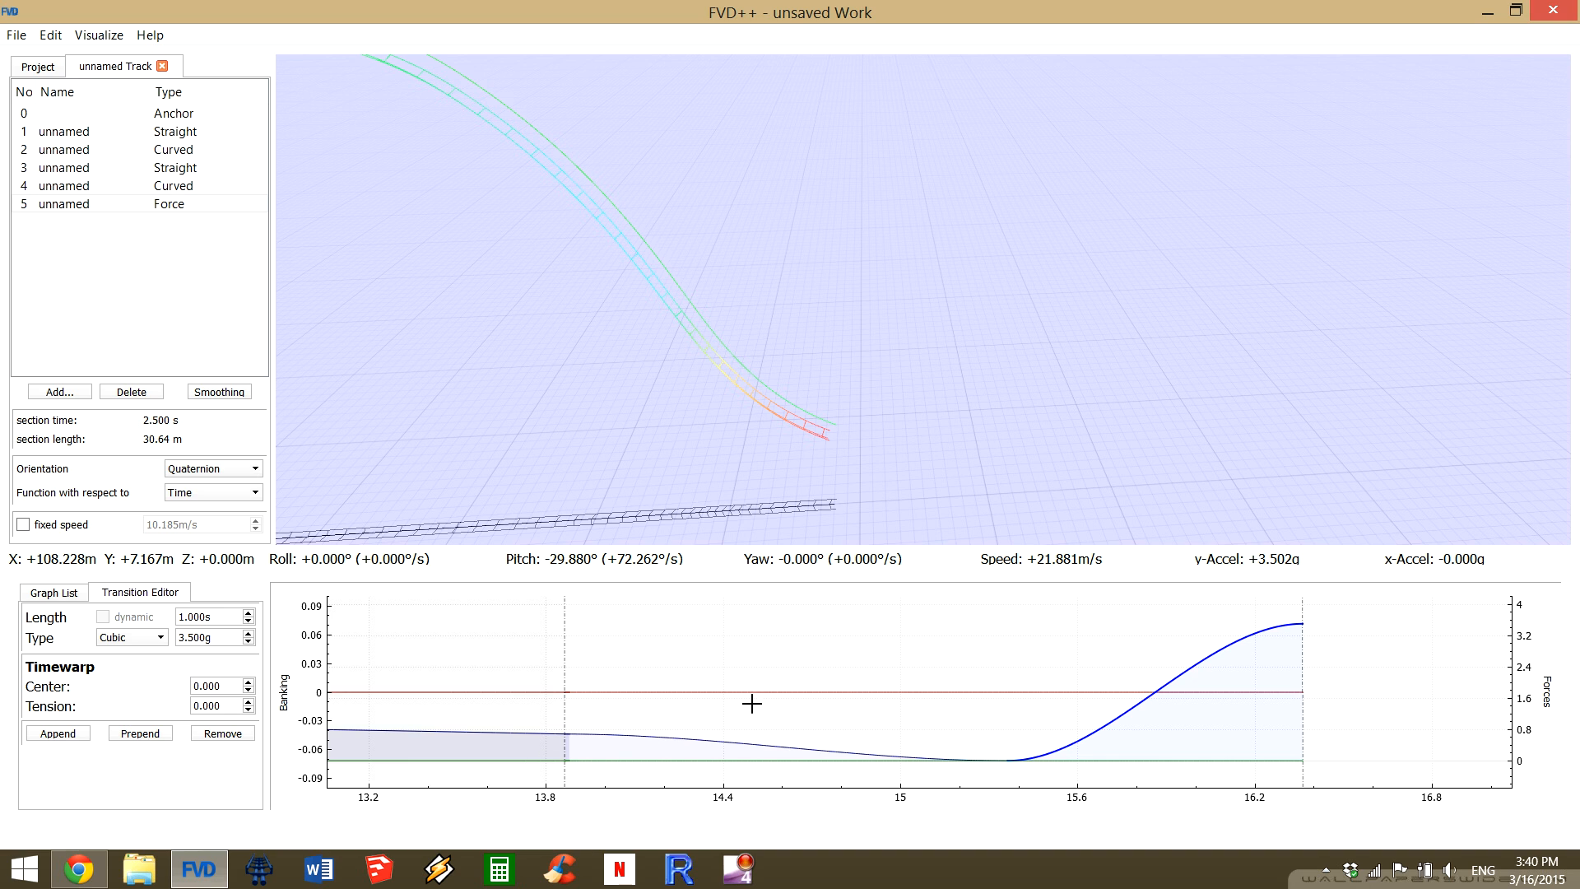
{"action": "left_click", "coordinate": [56, 733]}
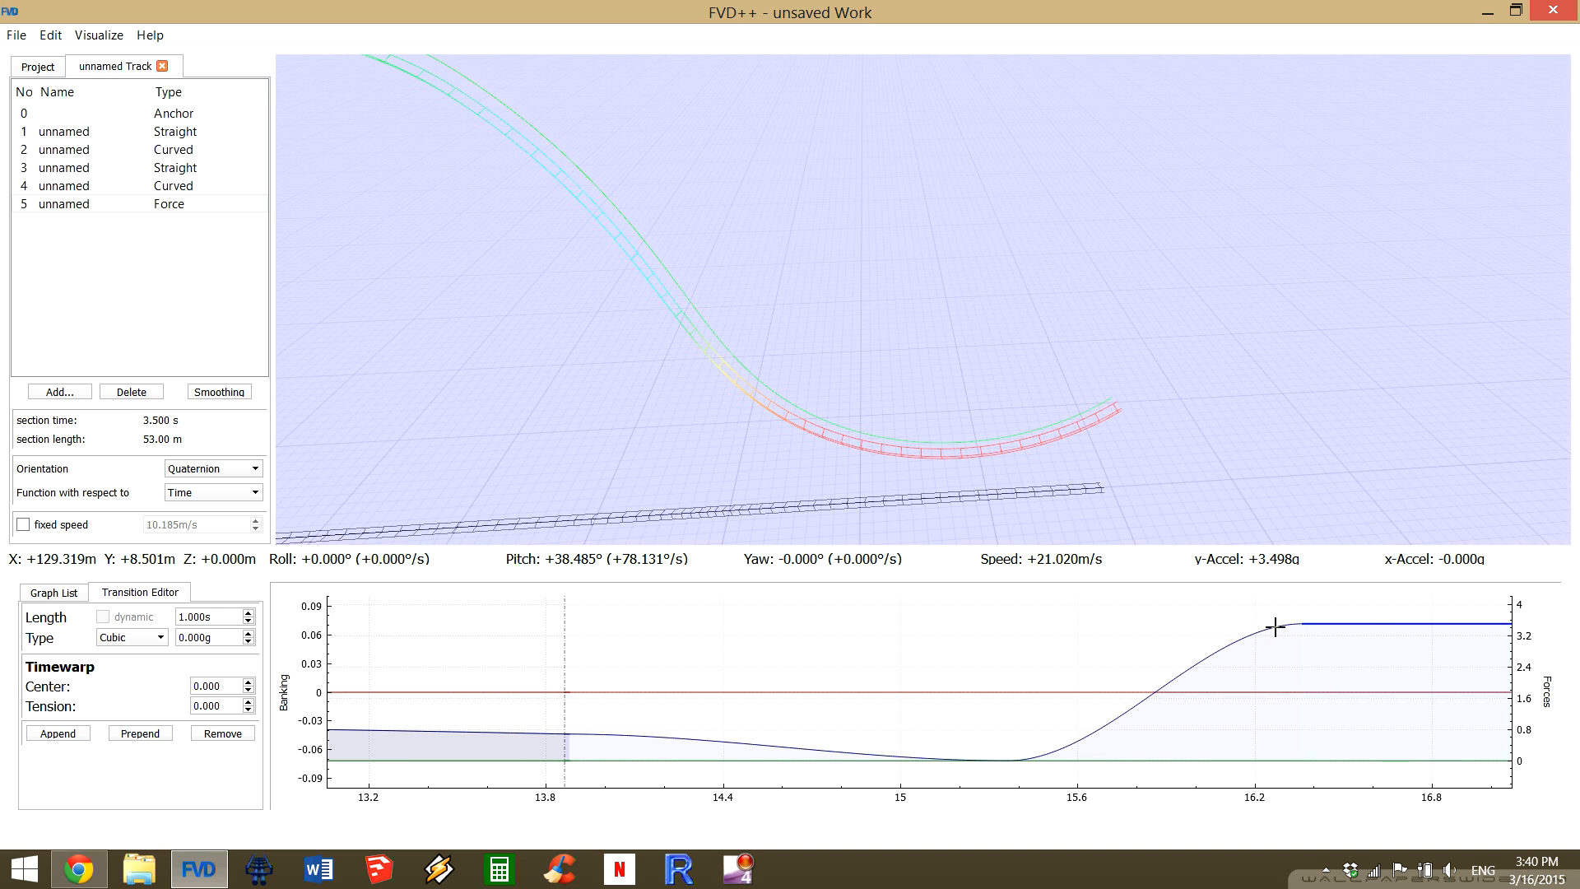
Inspect the shape of the first drop and its pull-out in the 3D view from several angles.
{"action": "left_click", "coordinate": [1210, 656]}
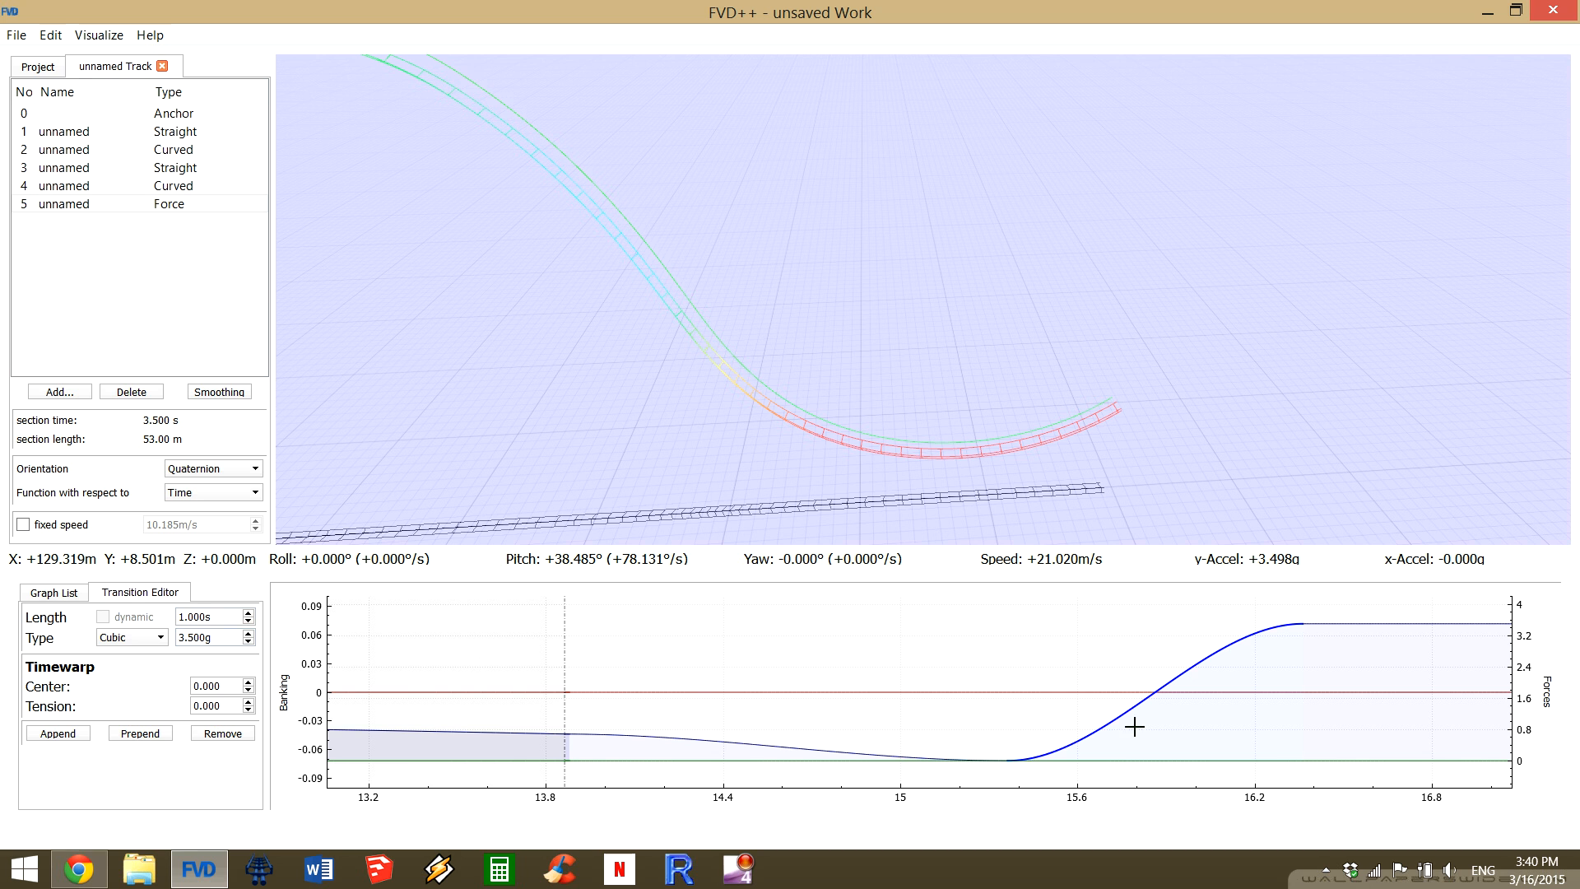
{"action": "key", "text": "s"}
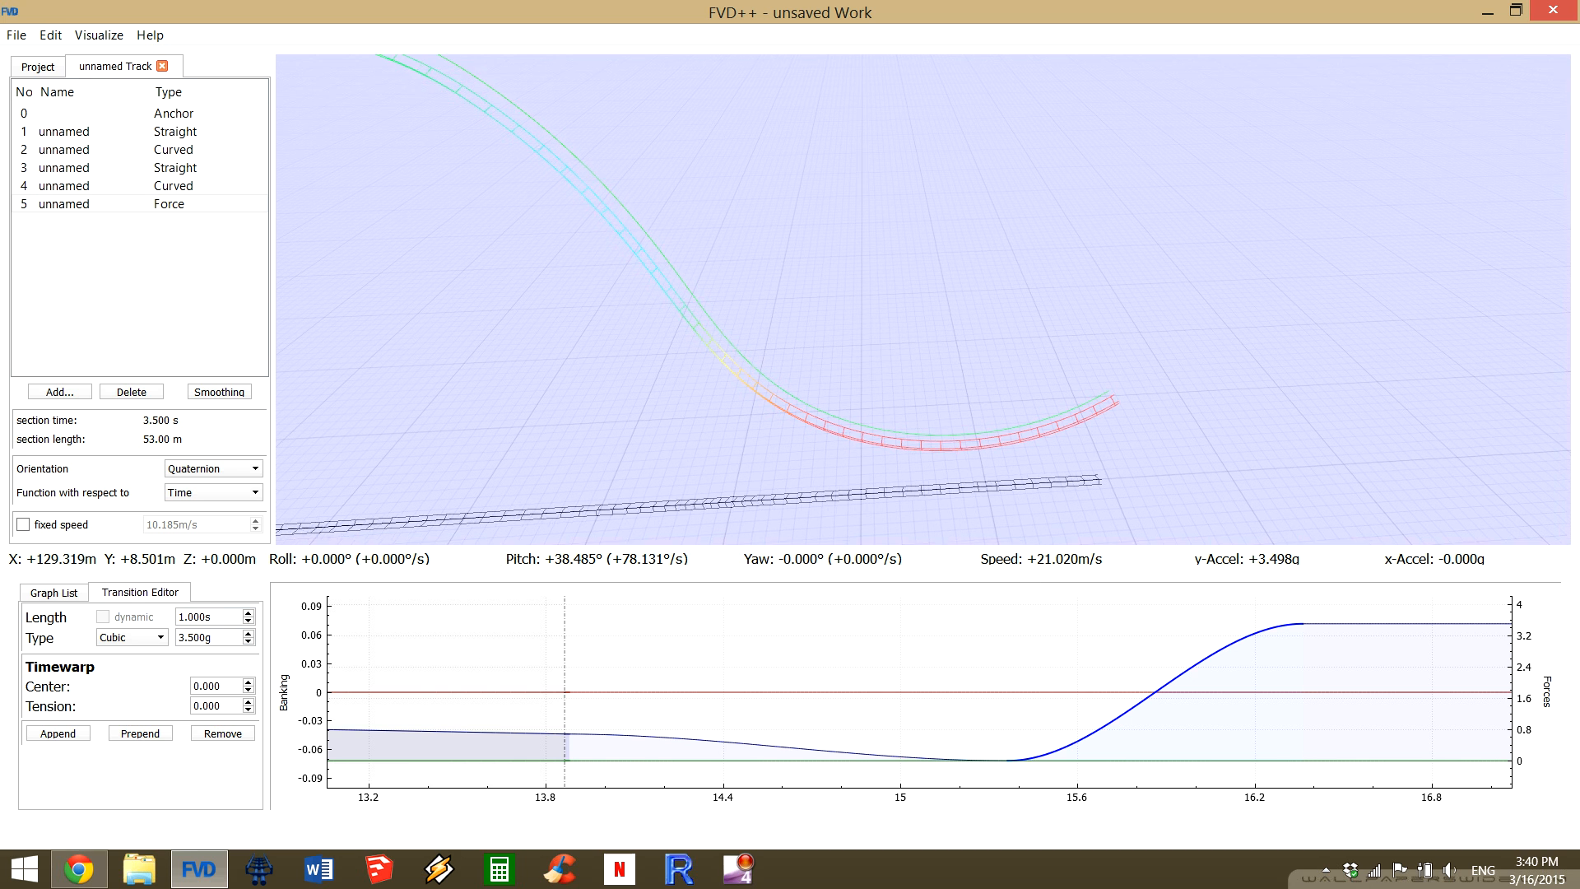
{"action": "left_click_drag", "start_coordinate": [921, 299], "coordinate": [823, 275]}
{"action": "key", "text": "w"}
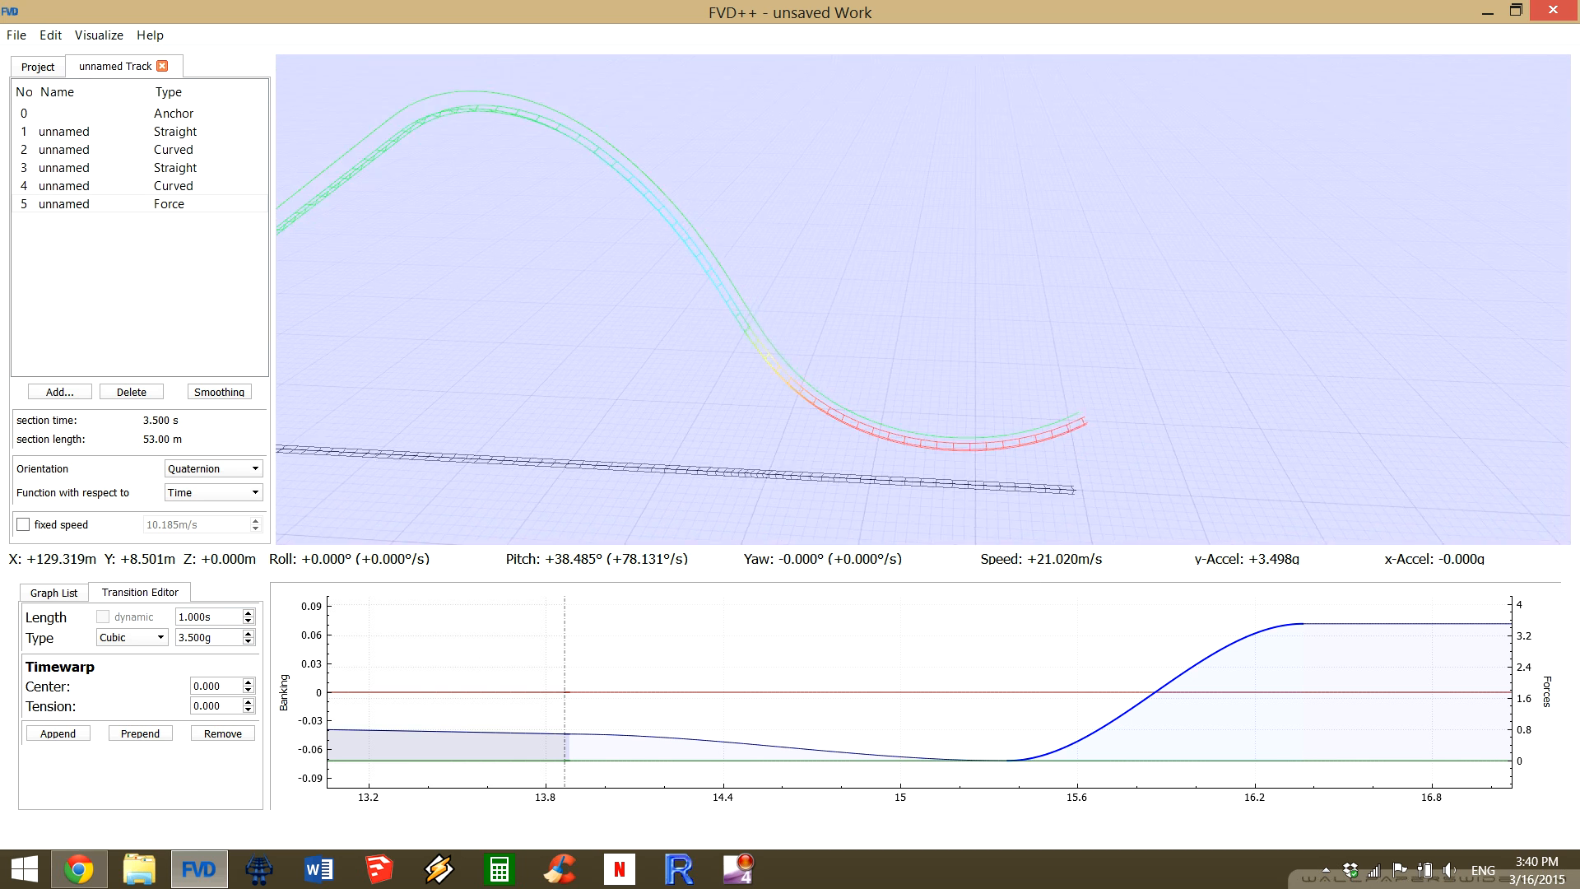
{"action": "key", "text": "d"}
{"action": "left_click_drag", "start_coordinate": [922, 299], "coordinate": [815, 378]}
{"action": "key", "text": "w"}
{"action": "key", "text": "w"}
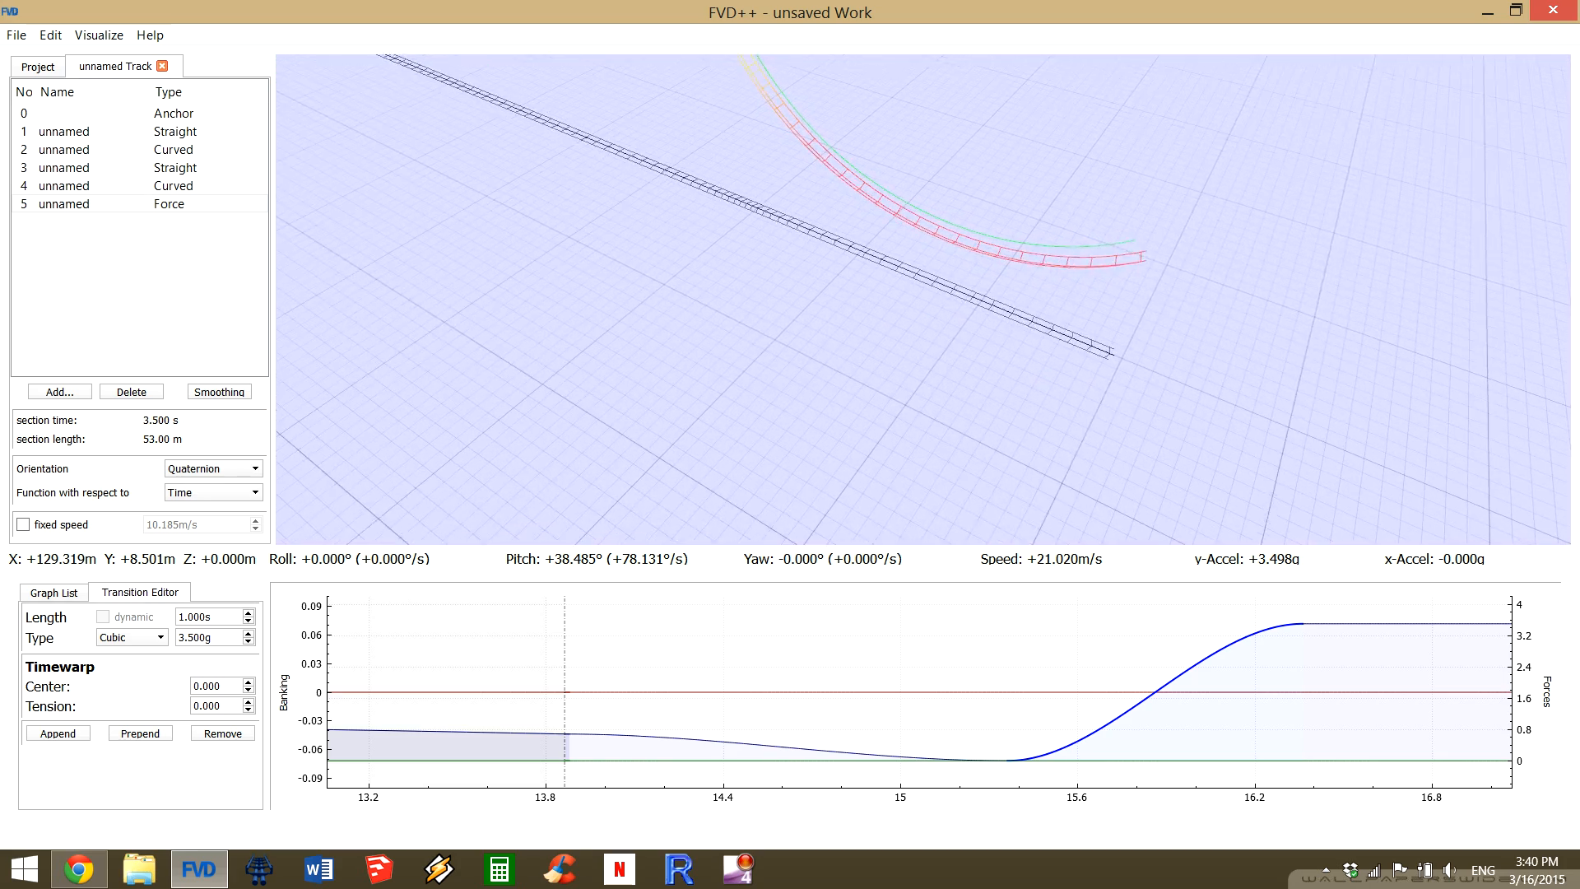
{"action": "left_click_drag", "start_coordinate": [922, 300], "coordinate": [913, 194]}
{"action": "key", "text": "s"}
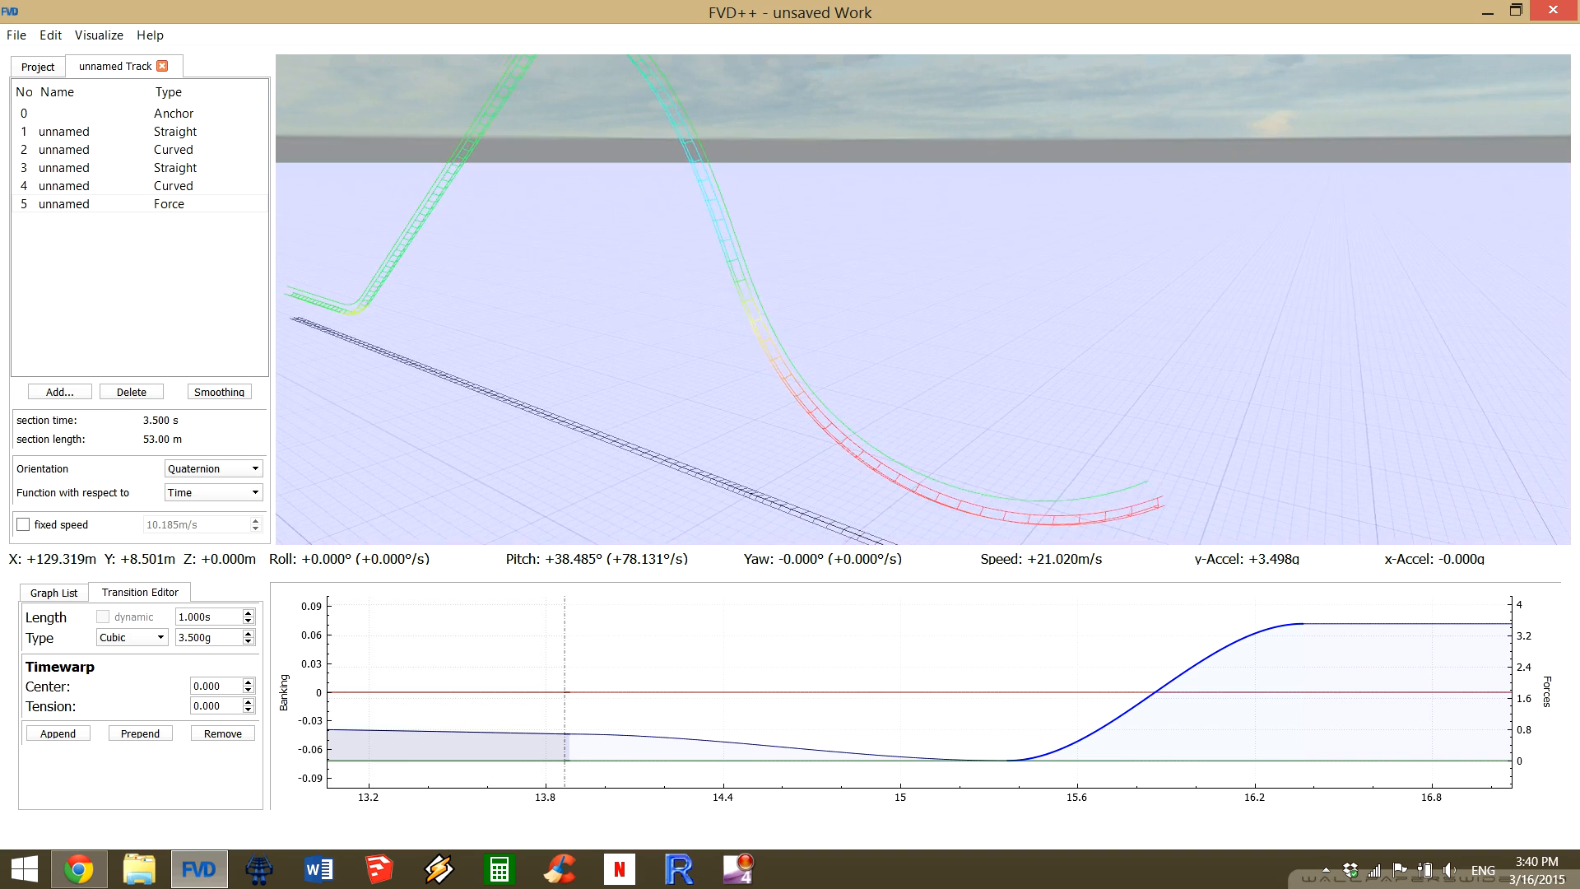
{"action": "key", "text": "a"}
{"action": "left_click_drag", "start_coordinate": [922, 300], "coordinate": [1020, 296]}
{"action": "left_click_drag", "start_coordinate": [813, 394], "coordinate": [813, 348]}
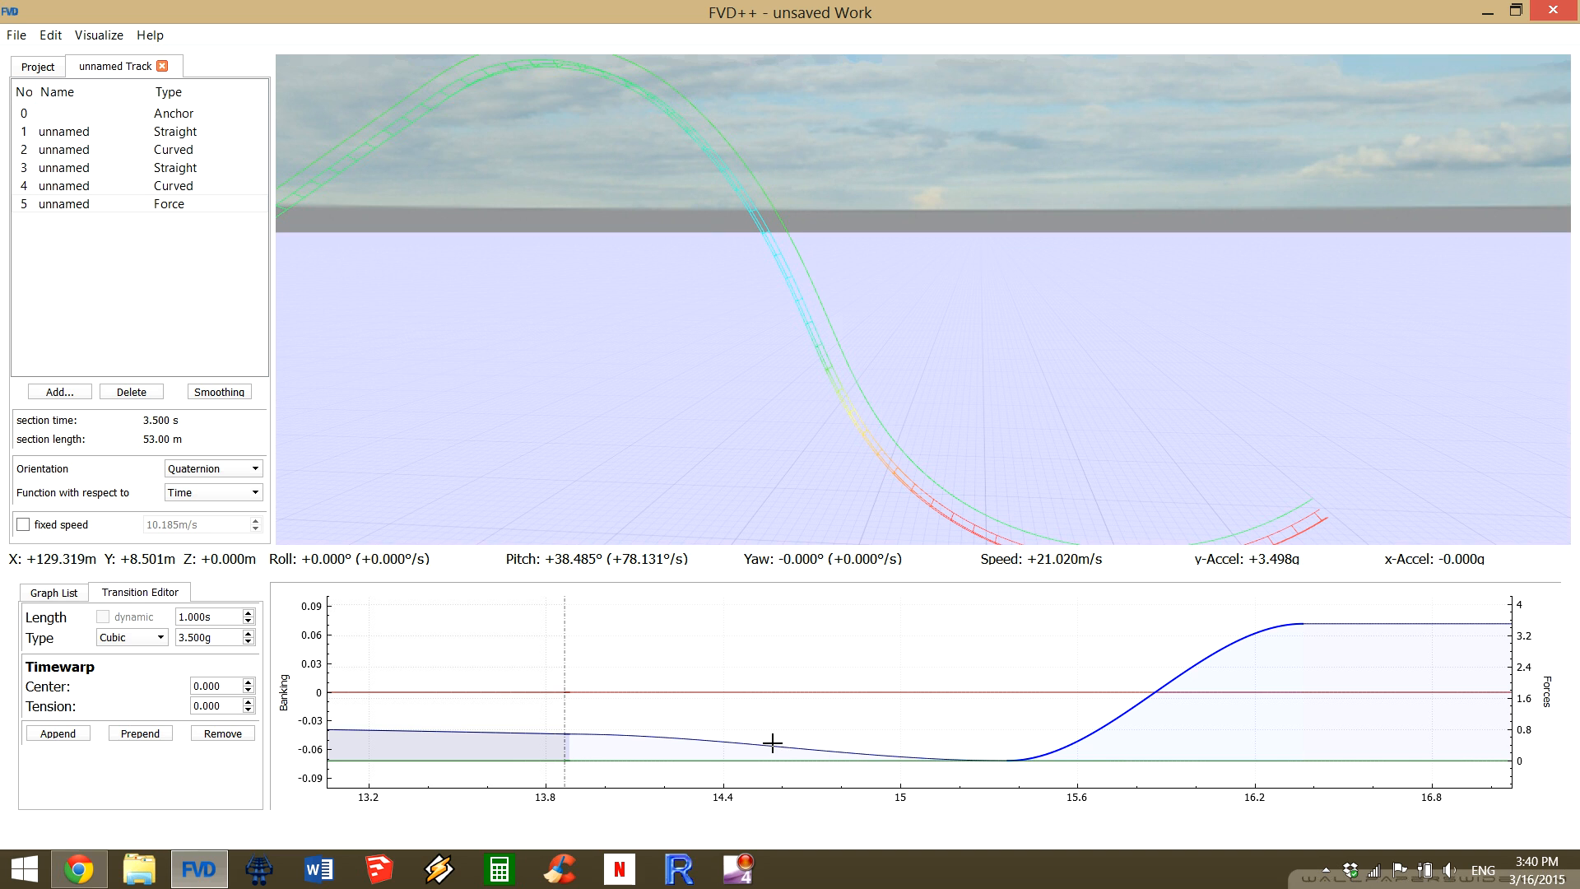
Set the length of the 3.5 g pull-out transition to 1.2 s, comparing the track's ground clearance with 1.3 s.
{"action": "left_click", "coordinate": [1016, 755]}
{"action": "left_click_drag", "start_coordinate": [1136, 706], "coordinate": [971, 705]}
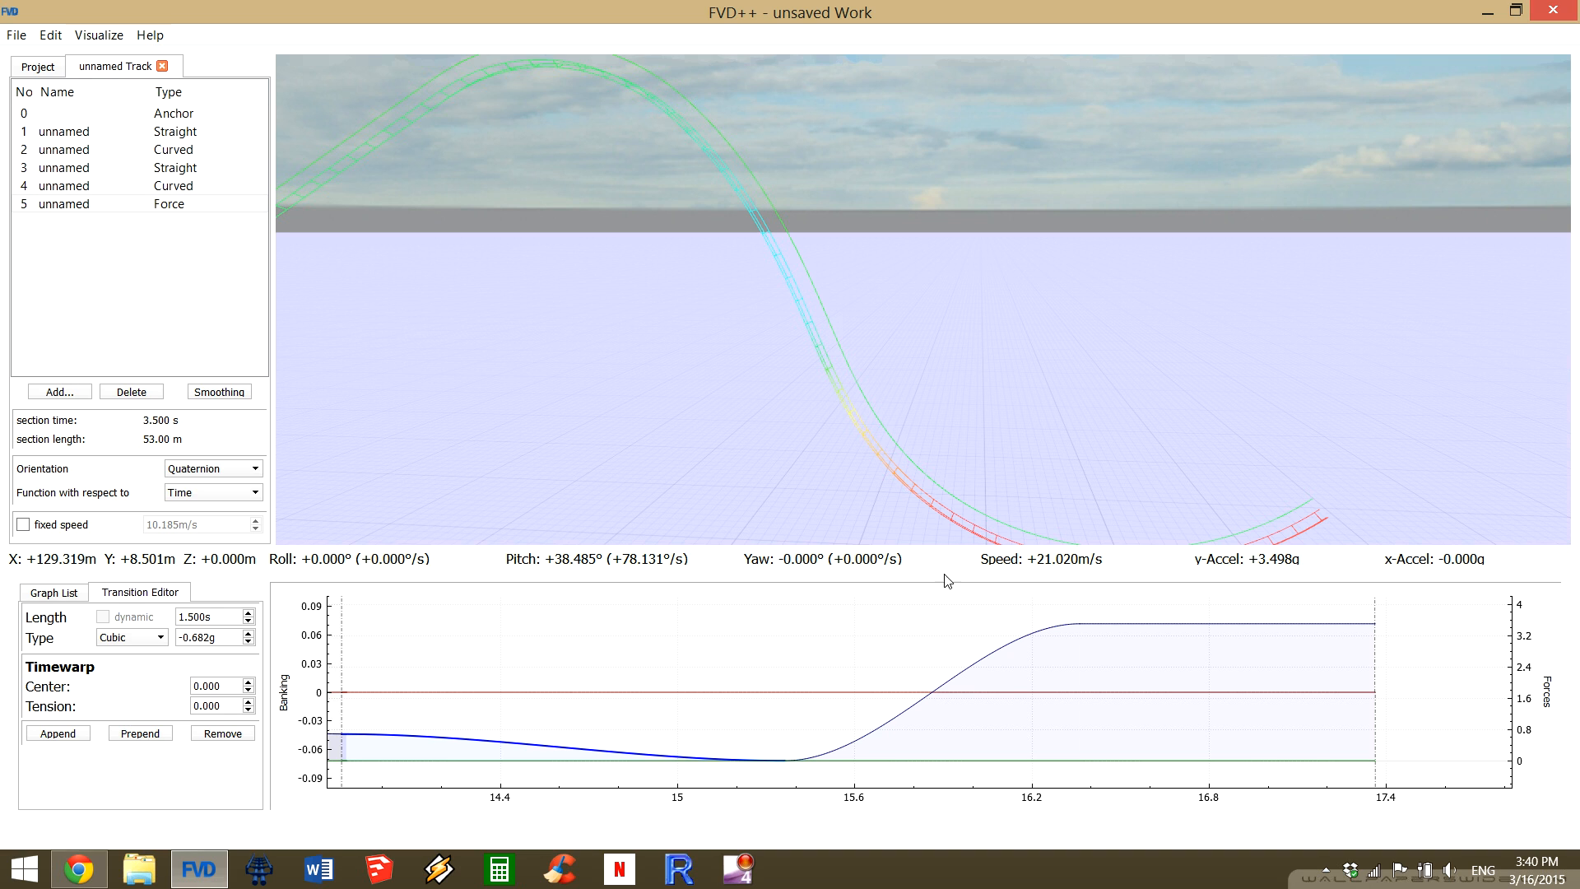
{"action": "left_click", "coordinate": [1003, 649]}
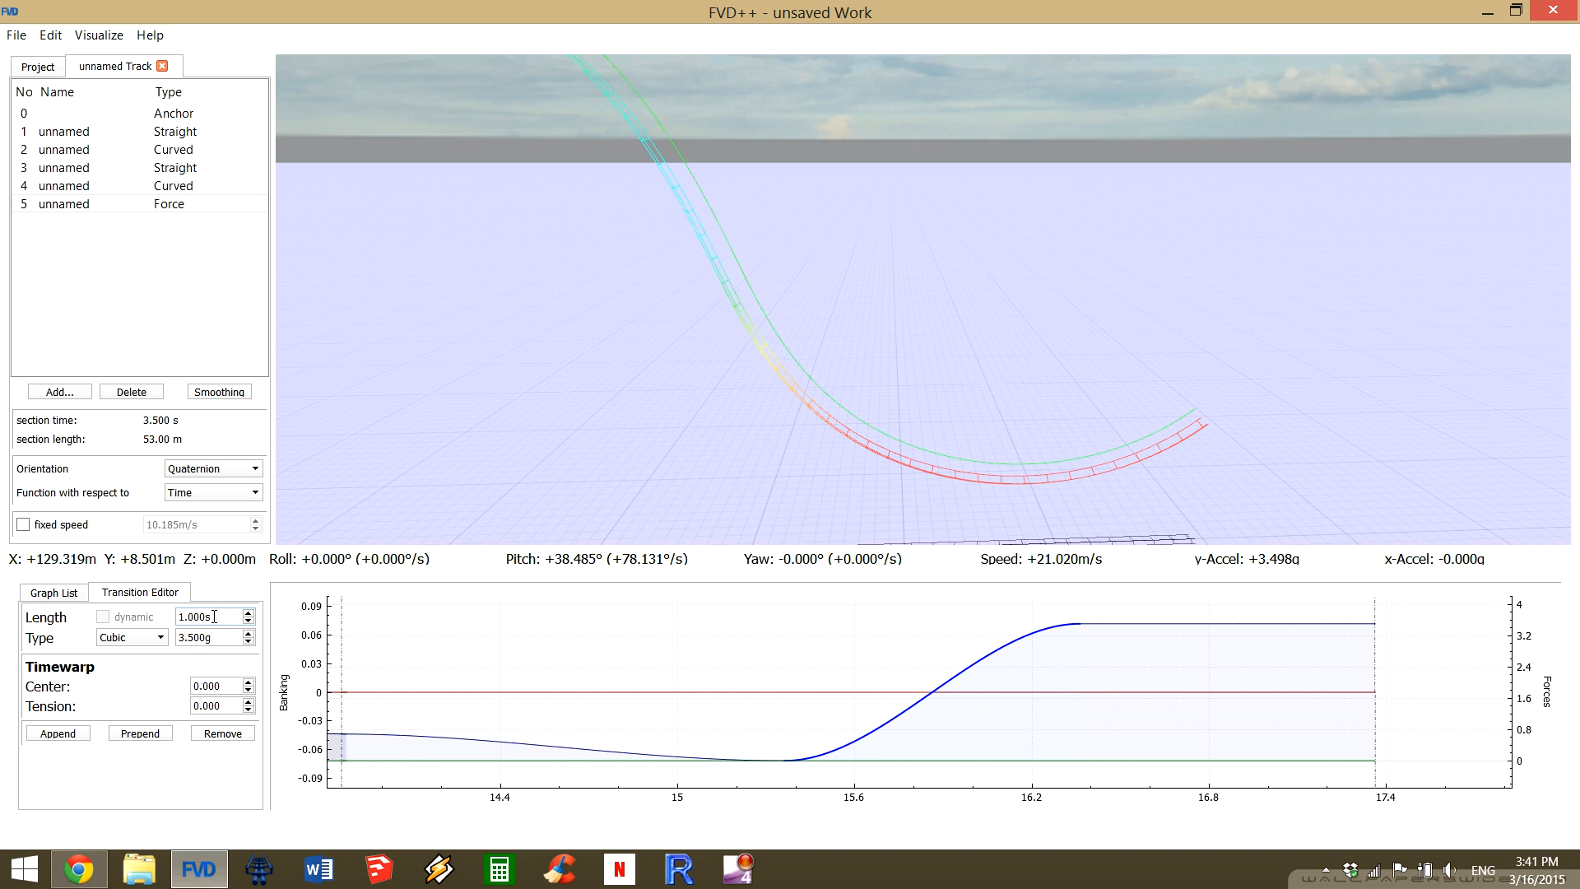
{"action": "scroll", "coordinate": [214, 617], "scroll_direction": "up", "scroll_amount": 1}
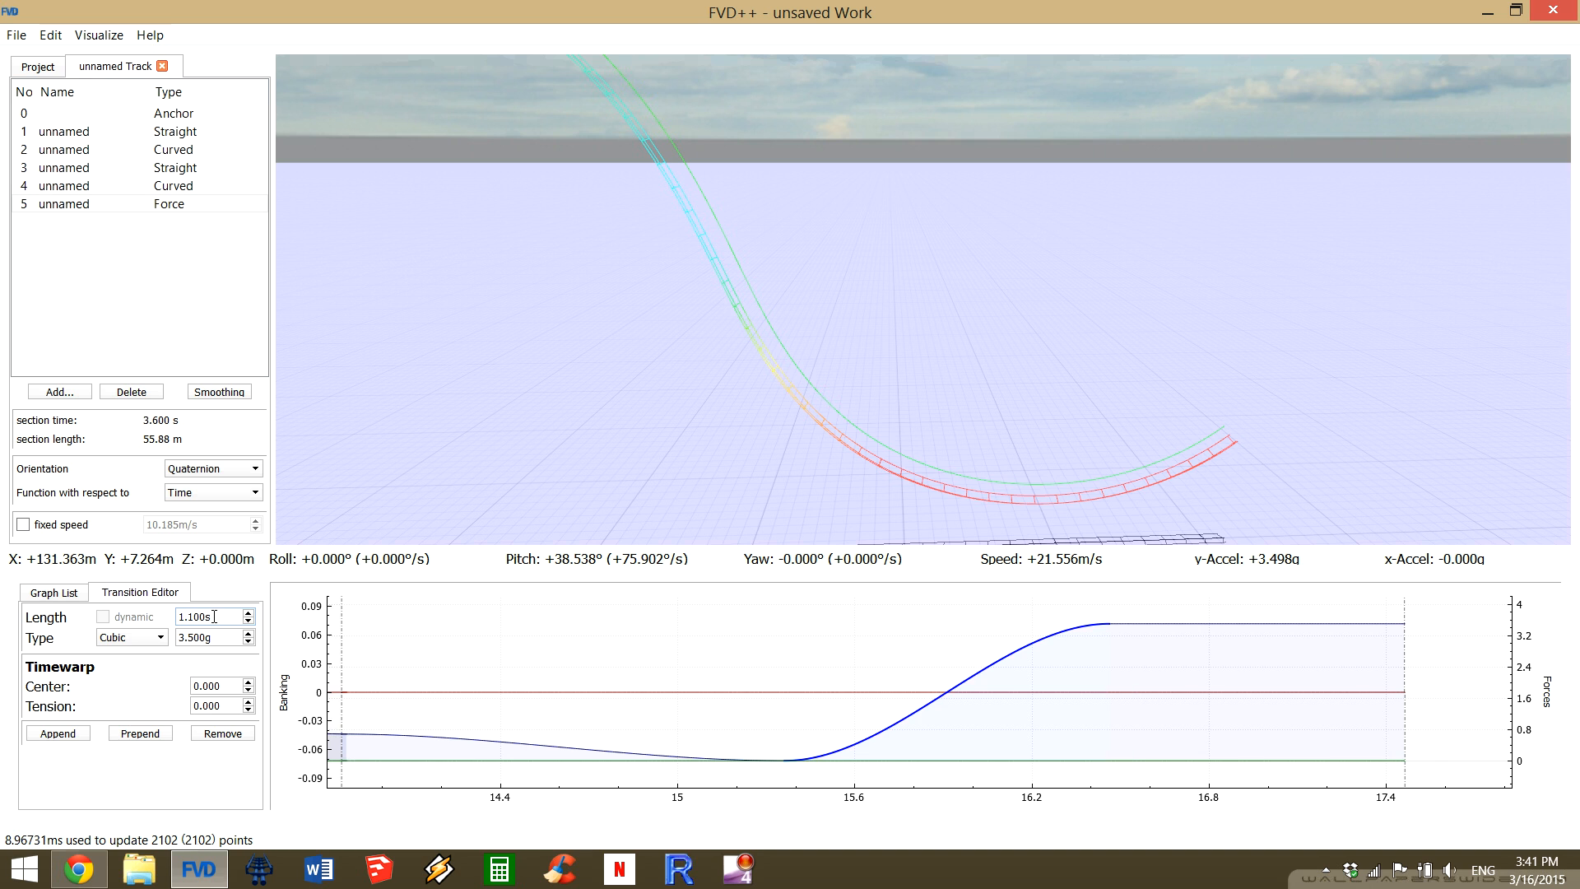
{"action": "scroll", "coordinate": [214, 616], "scroll_direction": "up", "scroll_amount": 1}
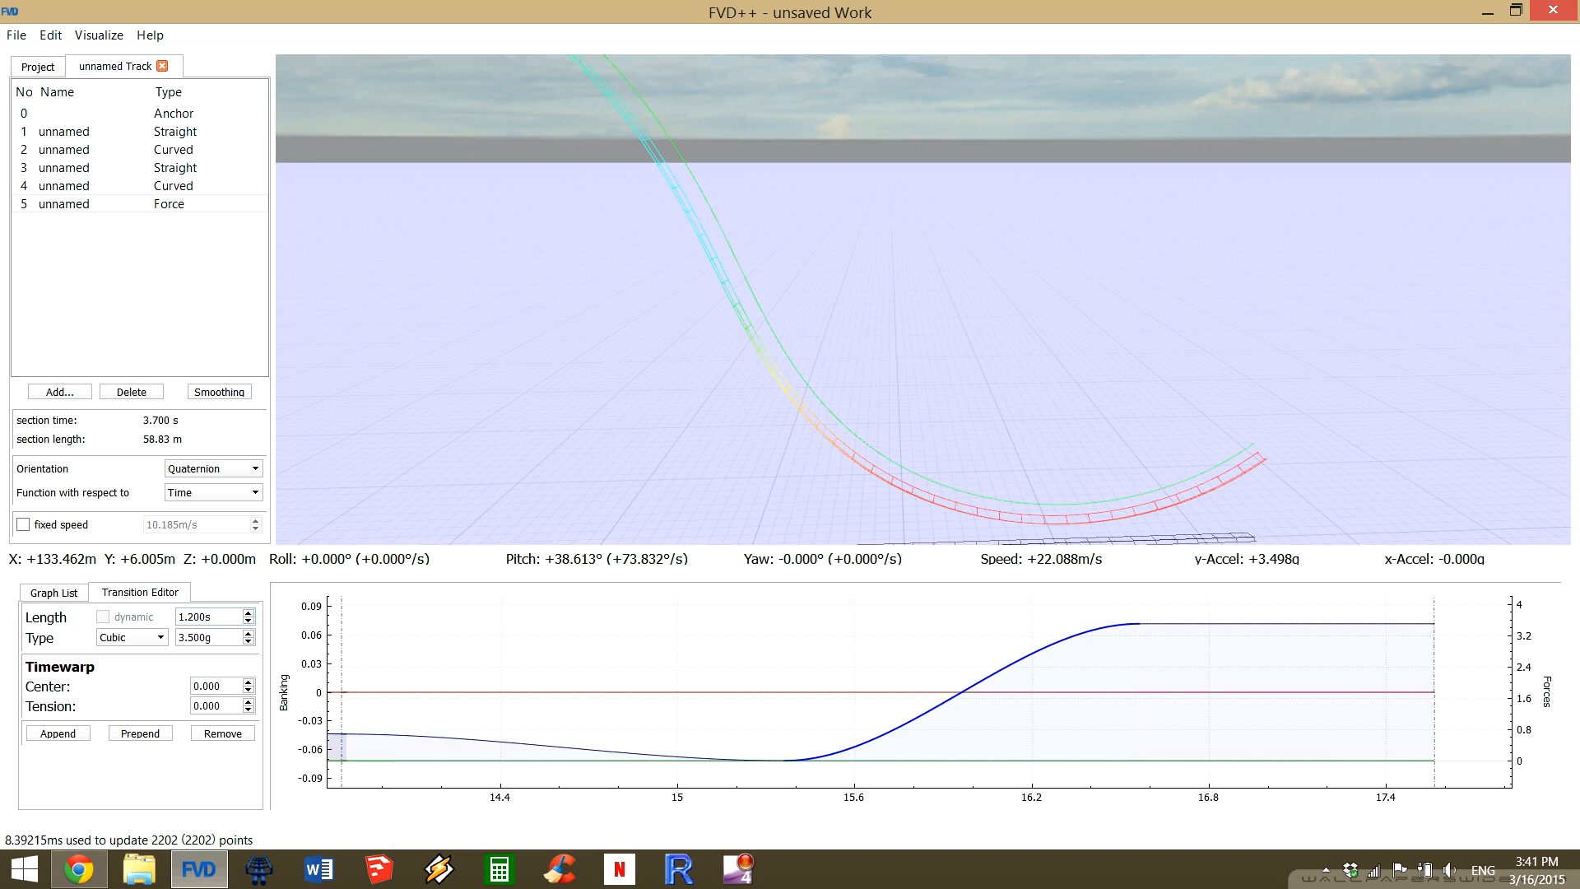
{"action": "left_click_drag", "start_coordinate": [986, 435], "coordinate": [1033, 410]}
{"action": "scroll", "coordinate": [201, 618], "scroll_direction": "up", "scroll_amount": 1}
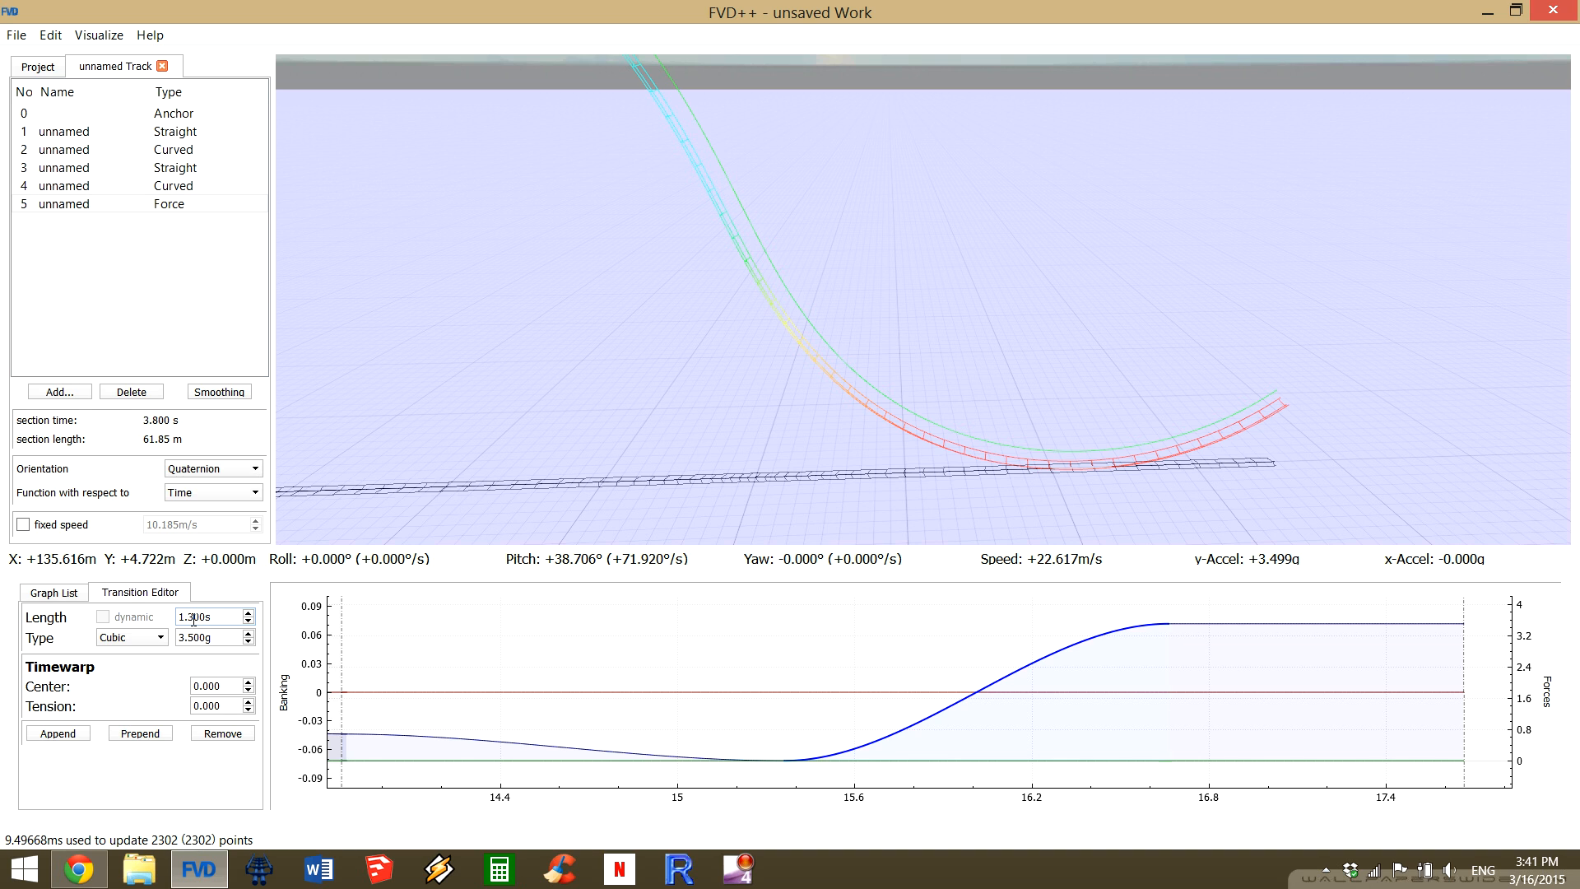
{"action": "scroll", "coordinate": [193, 619], "scroll_direction": "down", "scroll_amount": 1}
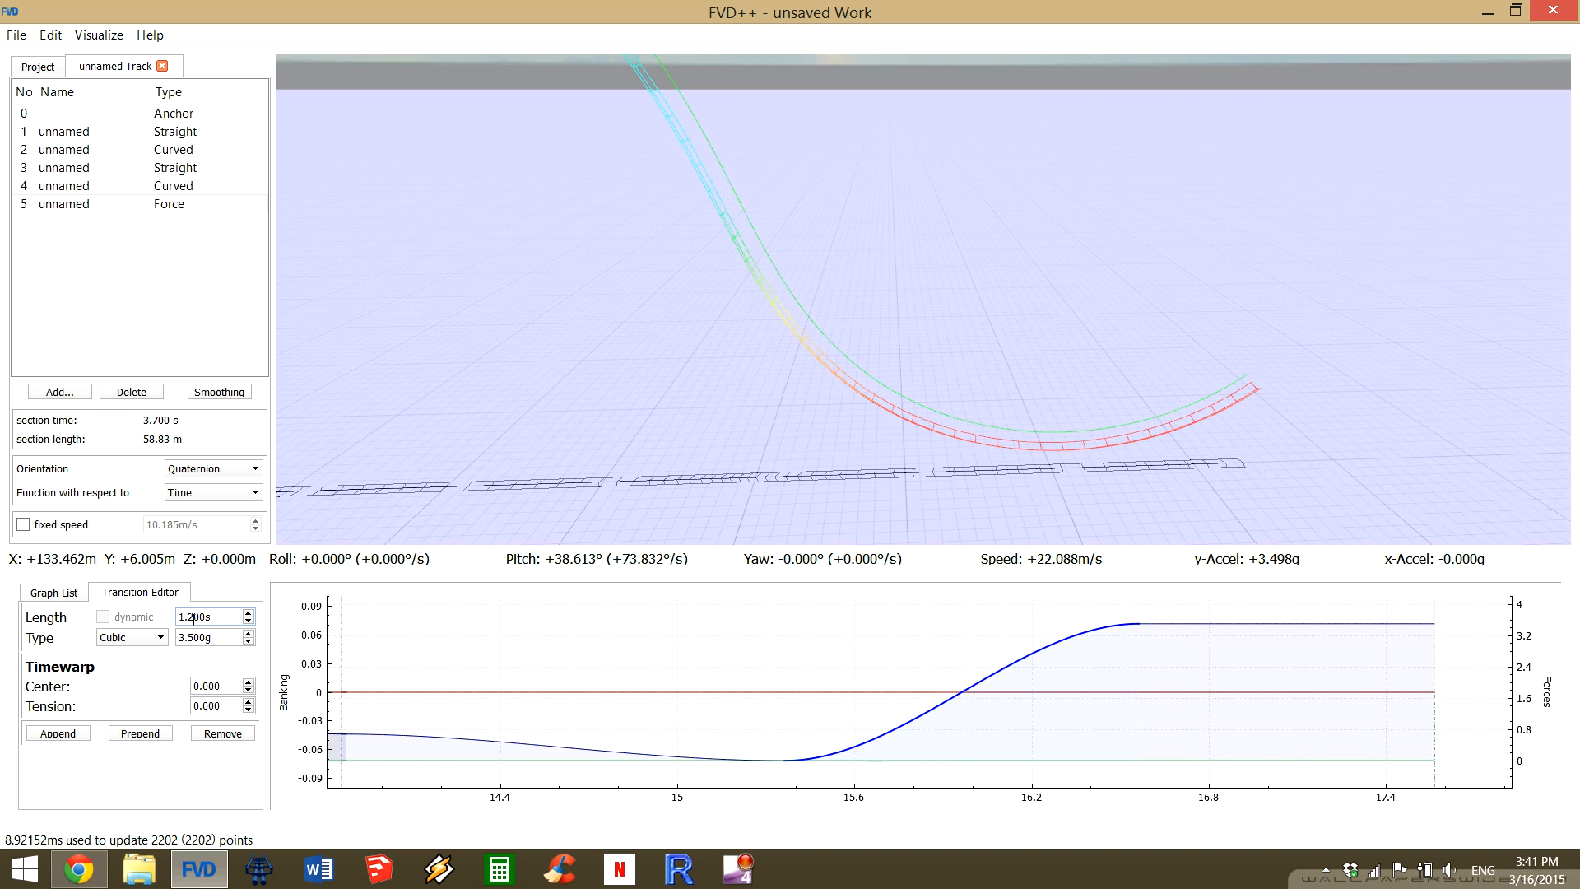
{"action": "scroll", "coordinate": [219, 616], "scroll_direction": "up", "scroll_amount": 1}
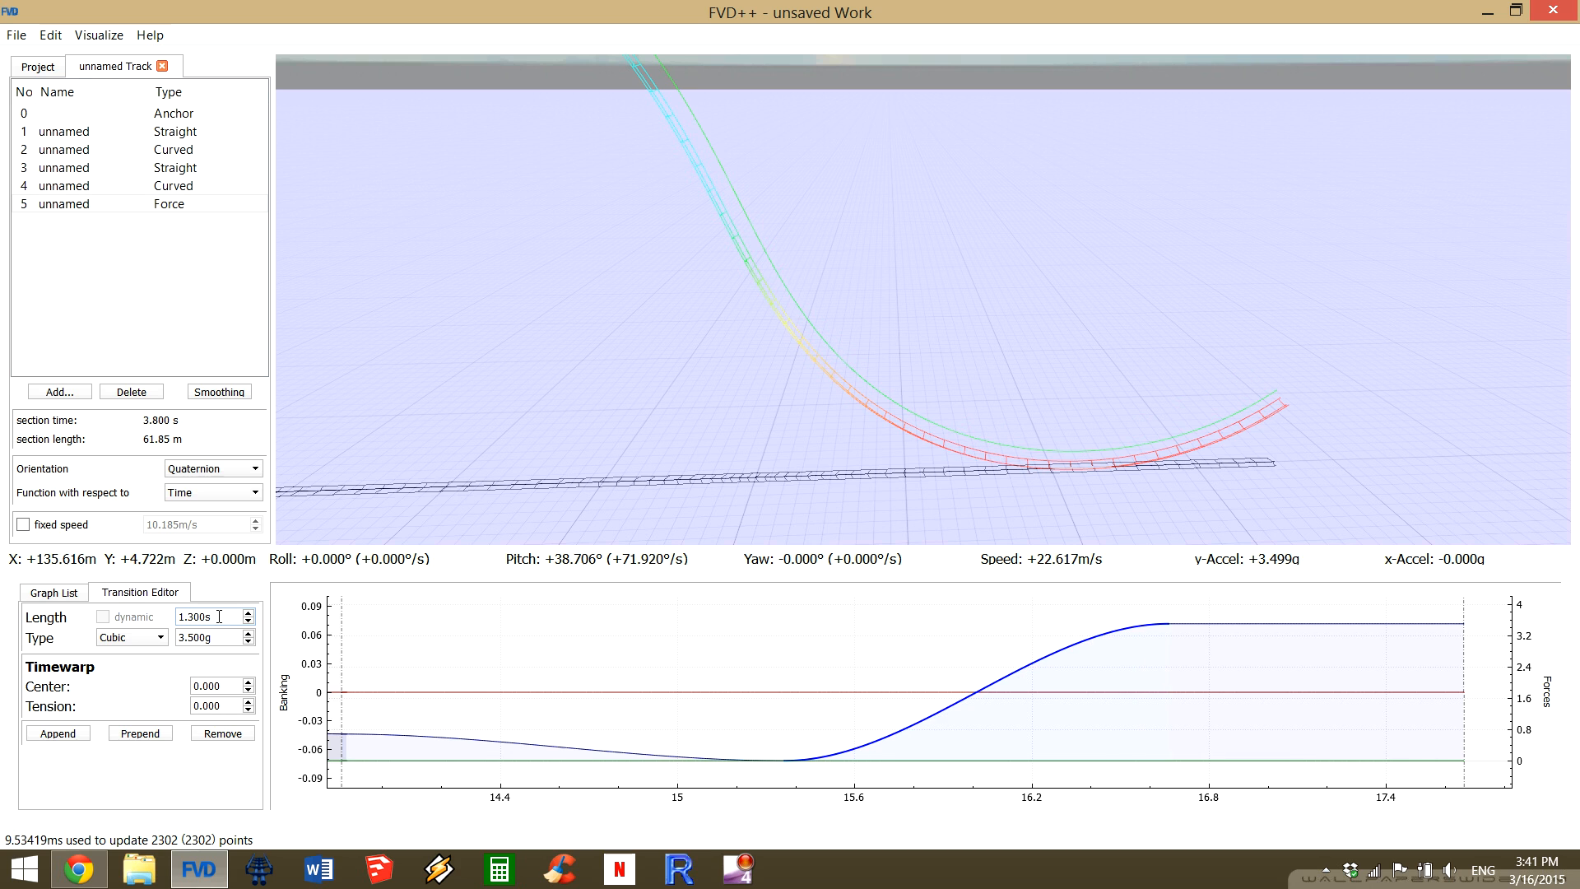
{"action": "scroll", "coordinate": [219, 617], "scroll_direction": "down", "scroll_amount": 1}
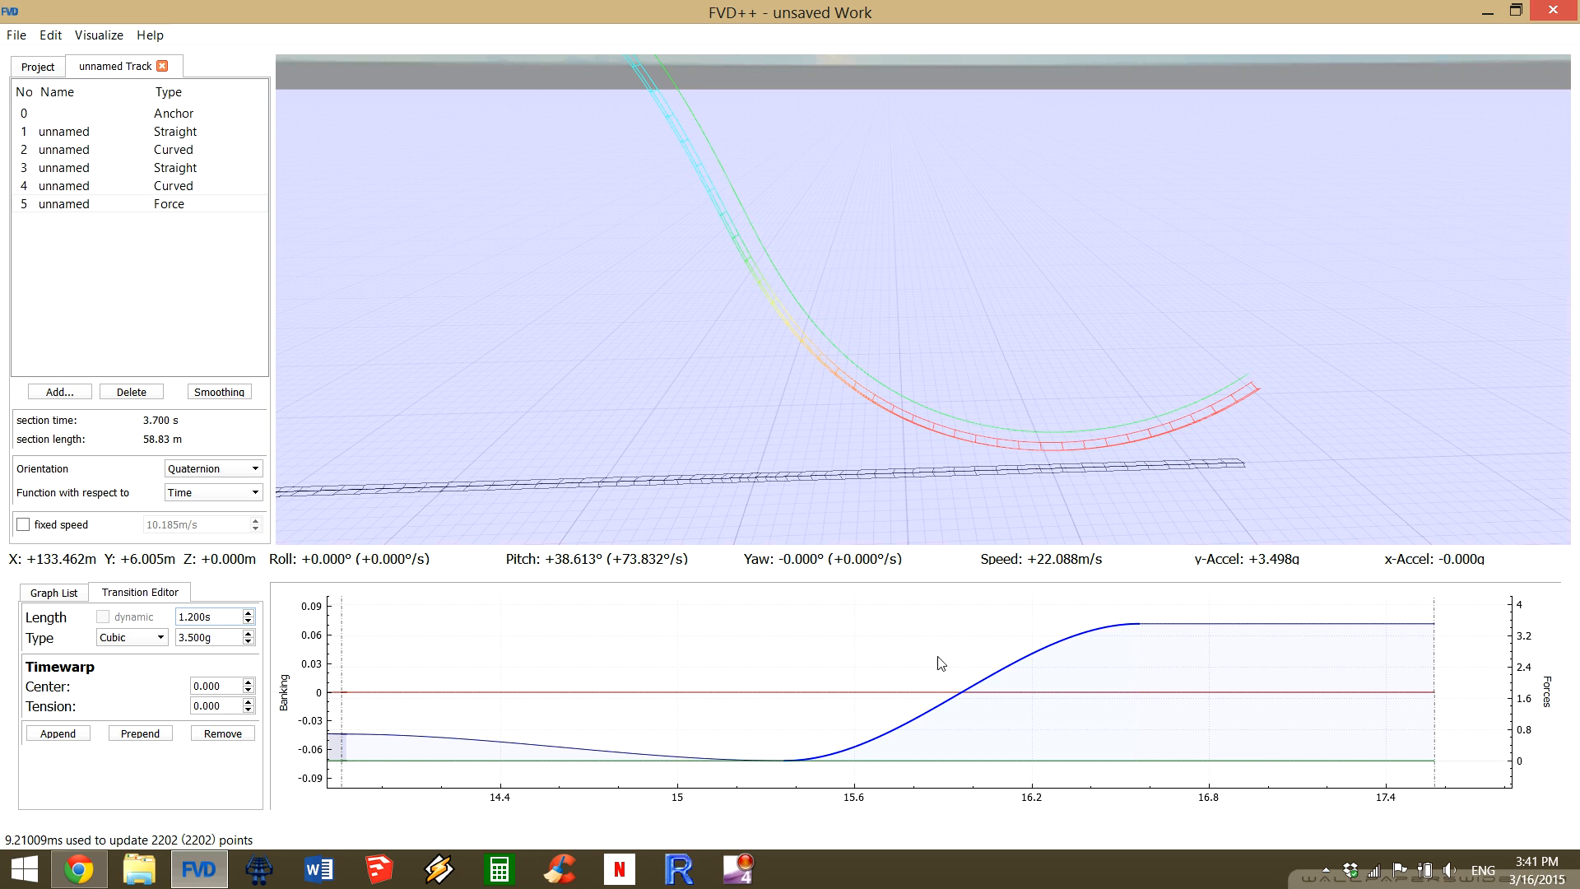
Shorten the constant-force transition at the end of the pull-out to 0.41 s to level the track's pitch.
{"action": "left_click", "coordinate": [1264, 626]}
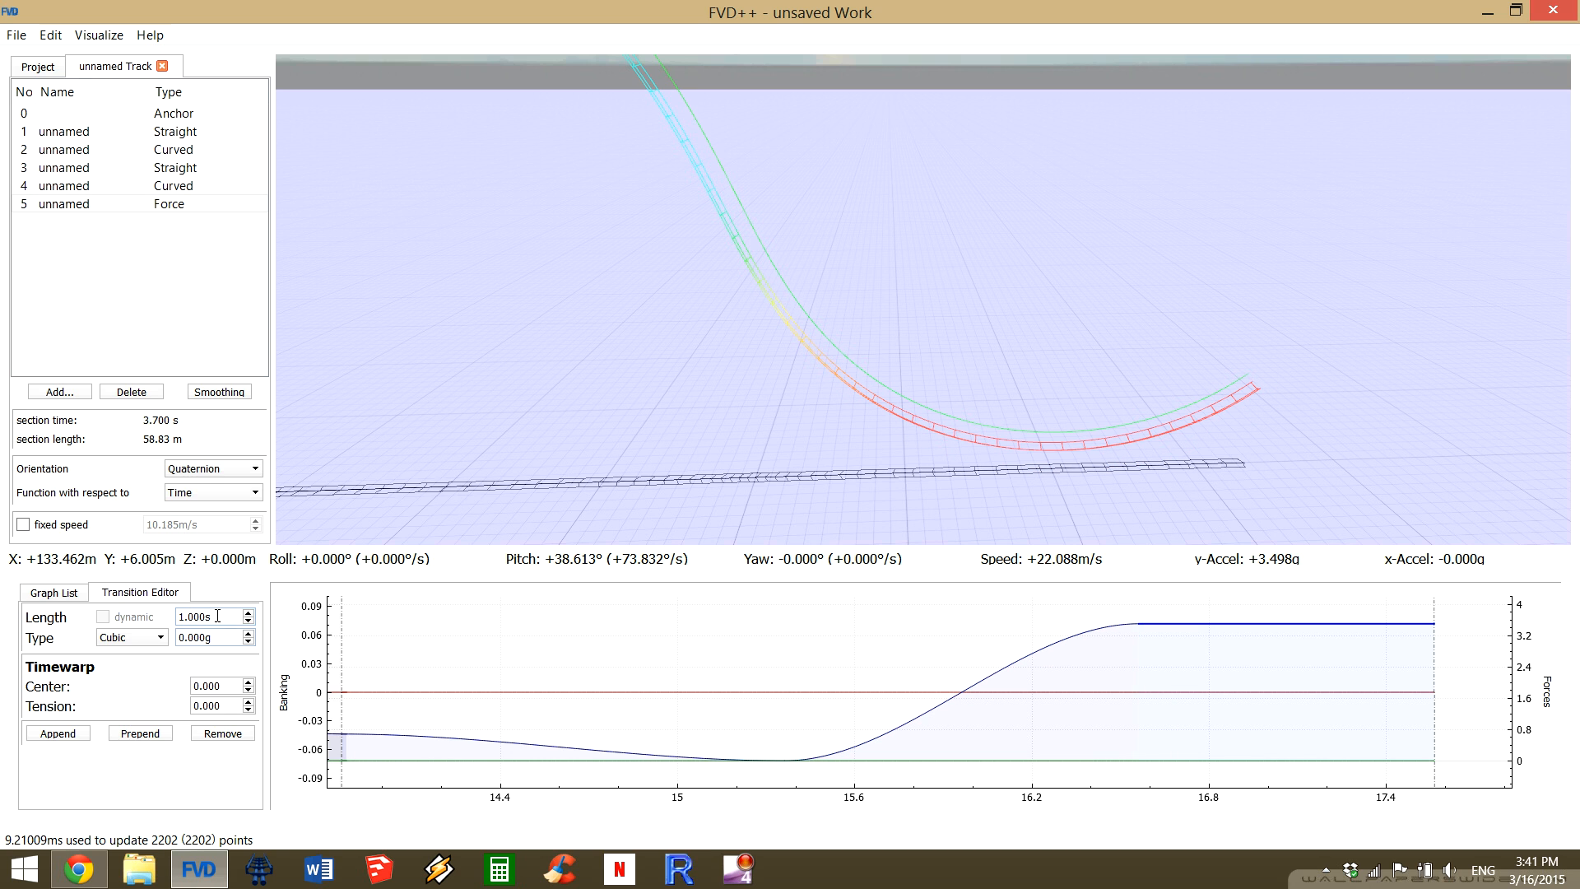
{"action": "scroll", "coordinate": [214, 613], "scroll_direction": "down", "scroll_amount": 5}
{"action": "scroll", "coordinate": [214, 613], "scroll_direction": "down", "scroll_amount": 1}
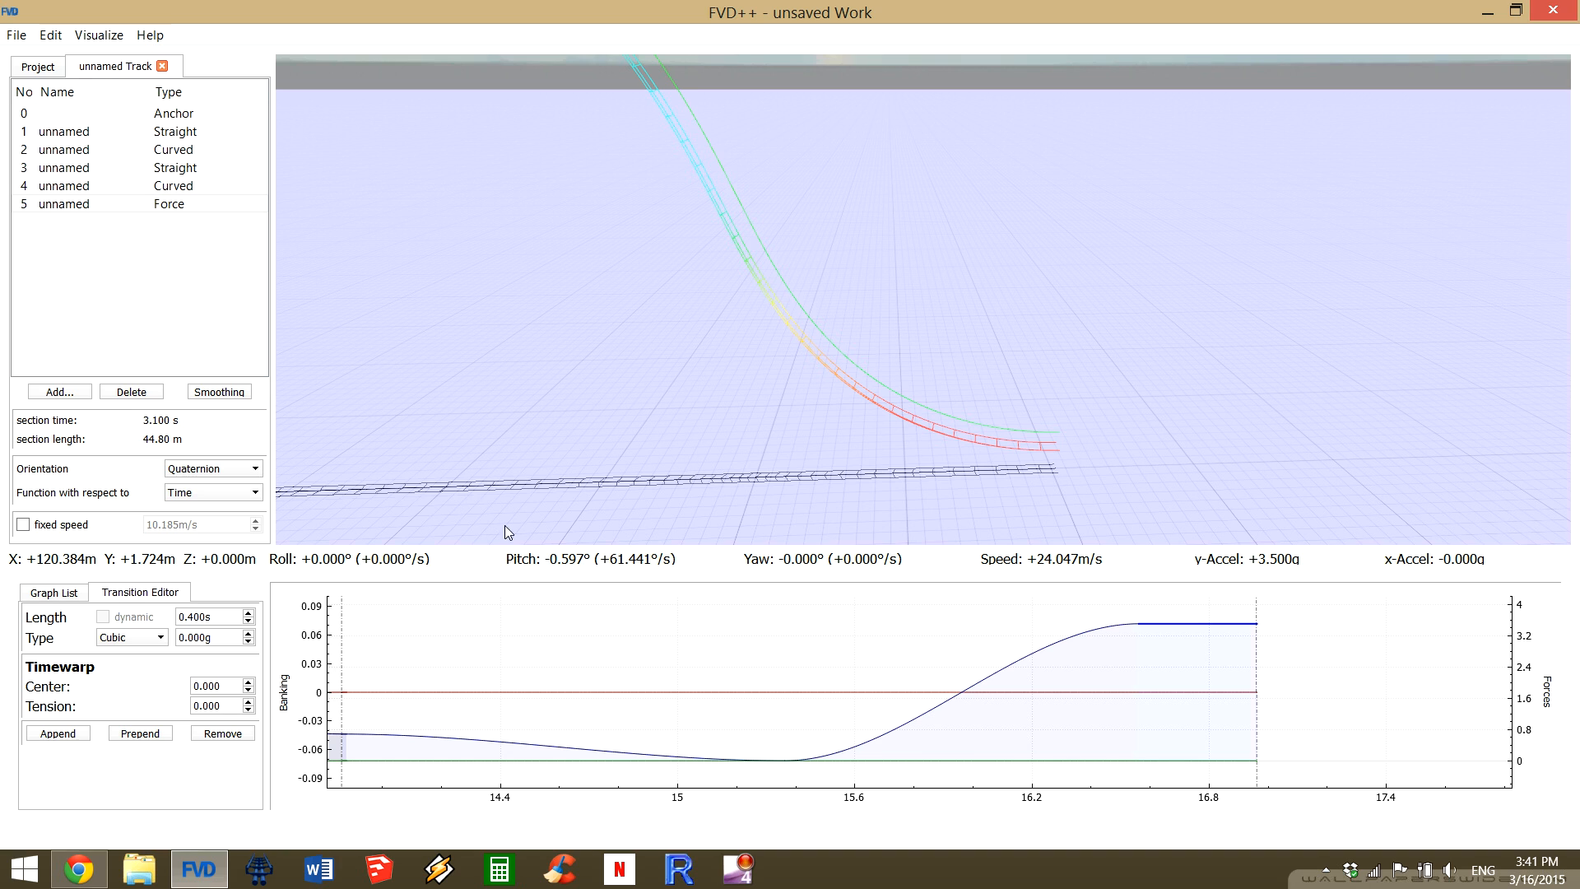
{"action": "scroll", "coordinate": [221, 616], "scroll_direction": "up", "scroll_amount": 1}
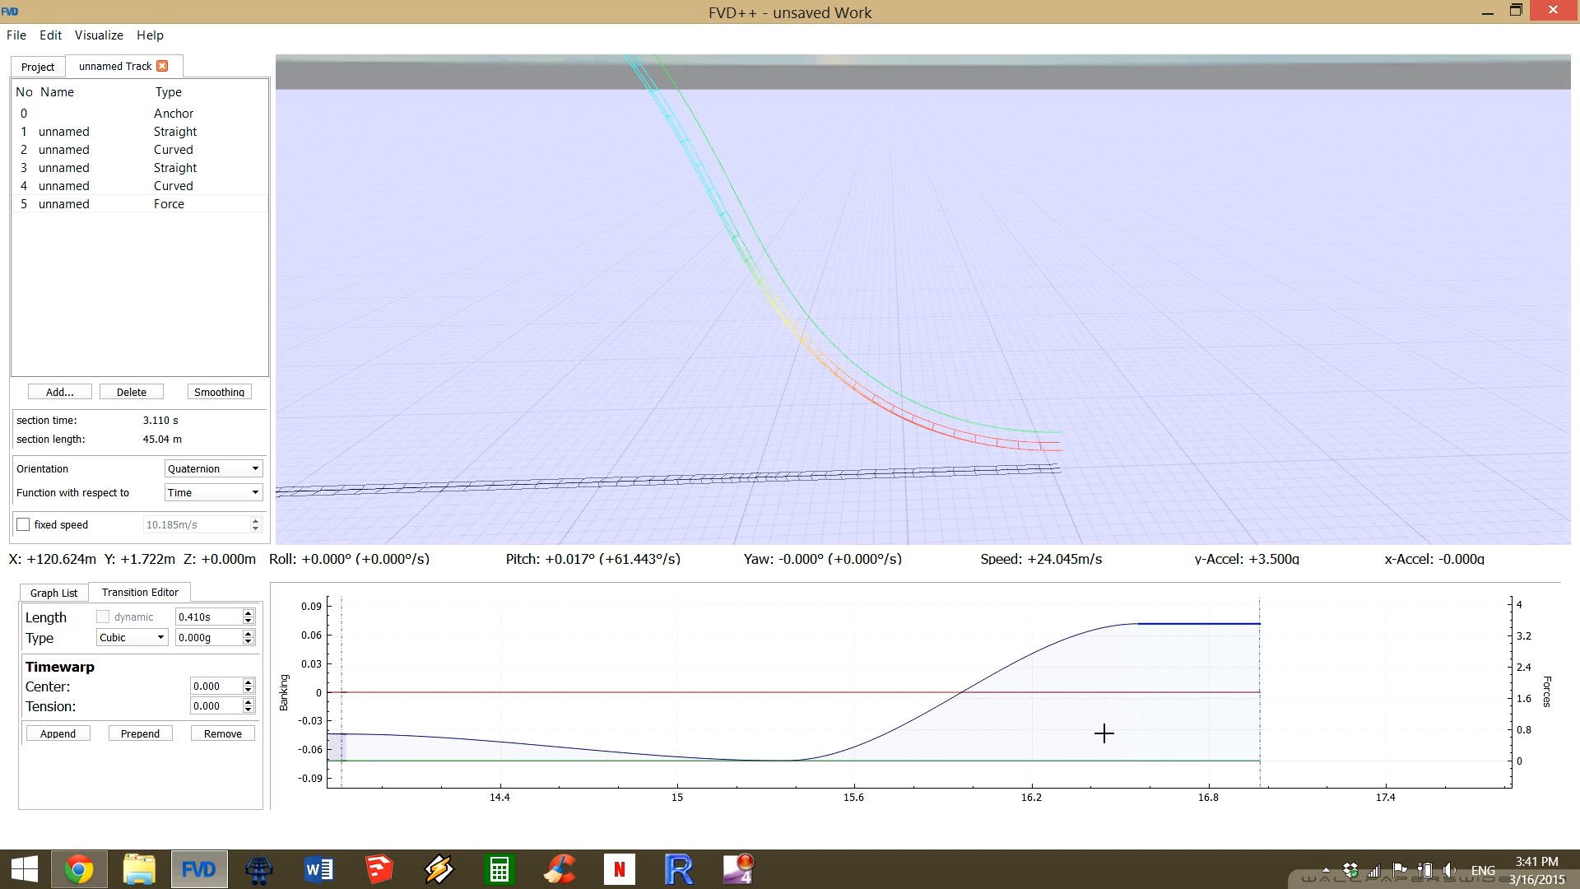
Examine the drop's profile in the 3D view against the -0.682 g and 3.5 g transitions on the normal force curve.
{"action": "left_click", "coordinate": [1027, 655]}
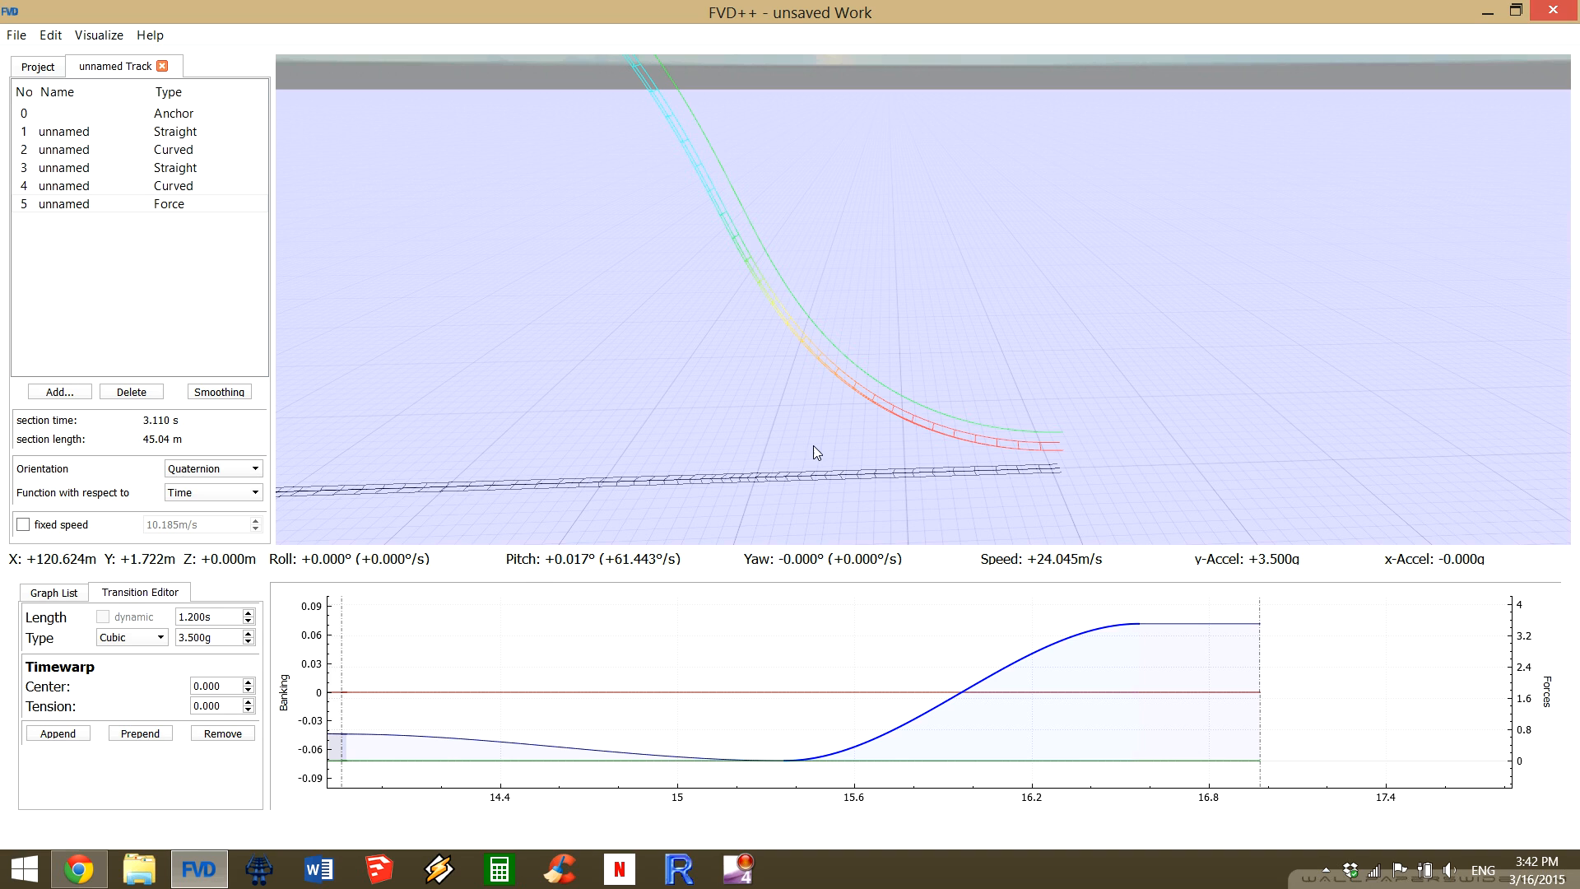
{"action": "key", "text": "s"}
{"action": "left_click_drag", "start_coordinate": [923, 299], "coordinate": [1000, 309]}
{"action": "key", "text": "a"}
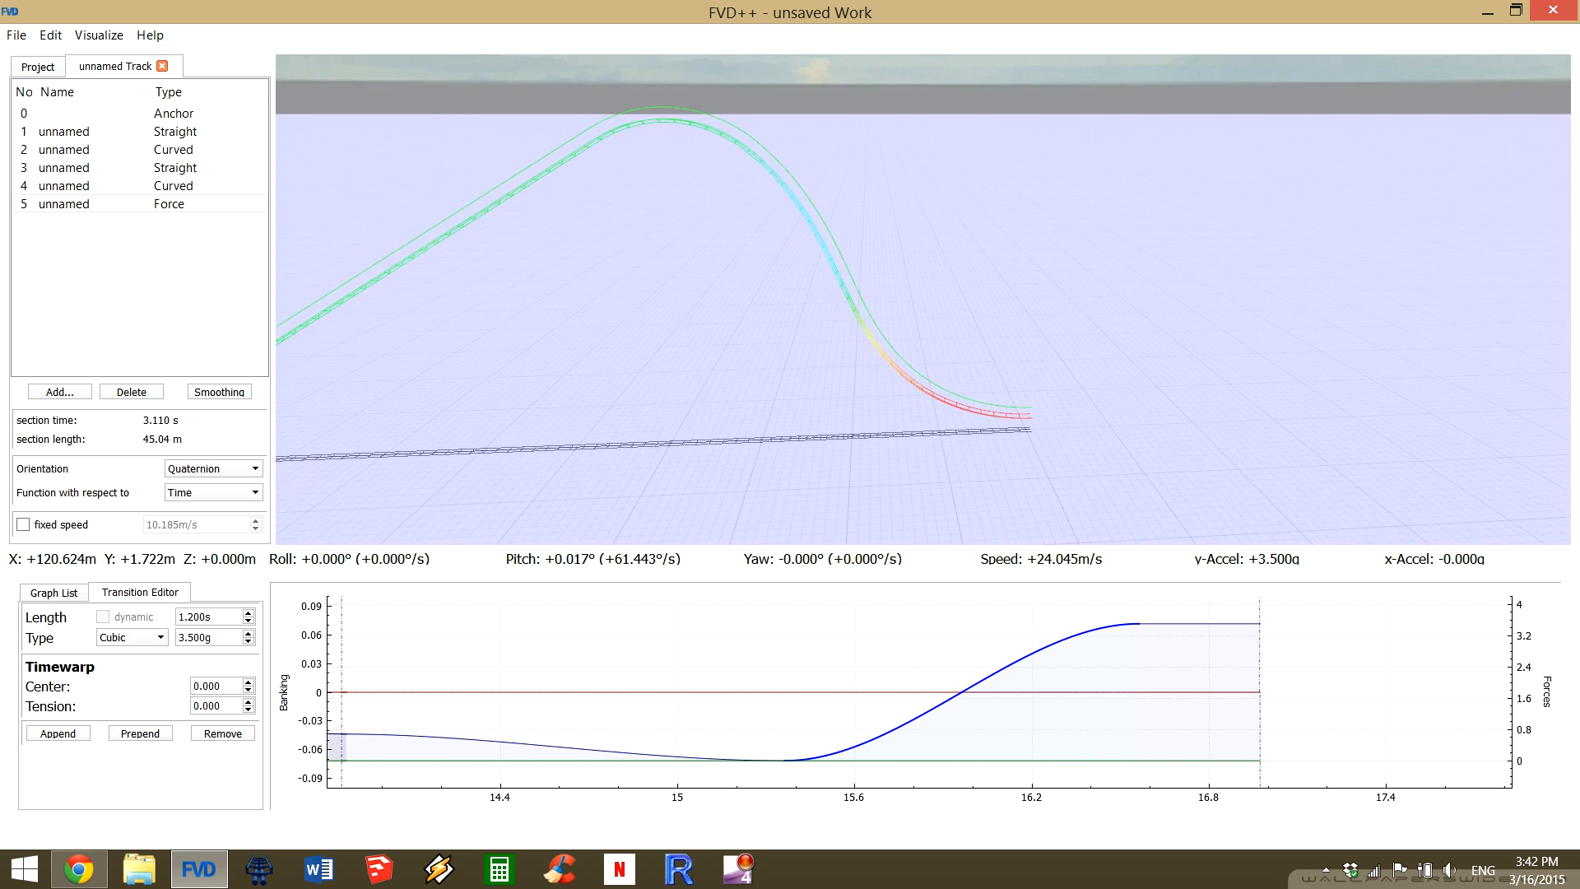
{"action": "key", "text": "w"}
{"action": "key", "text": "w"}
{"action": "key", "text": "a"}
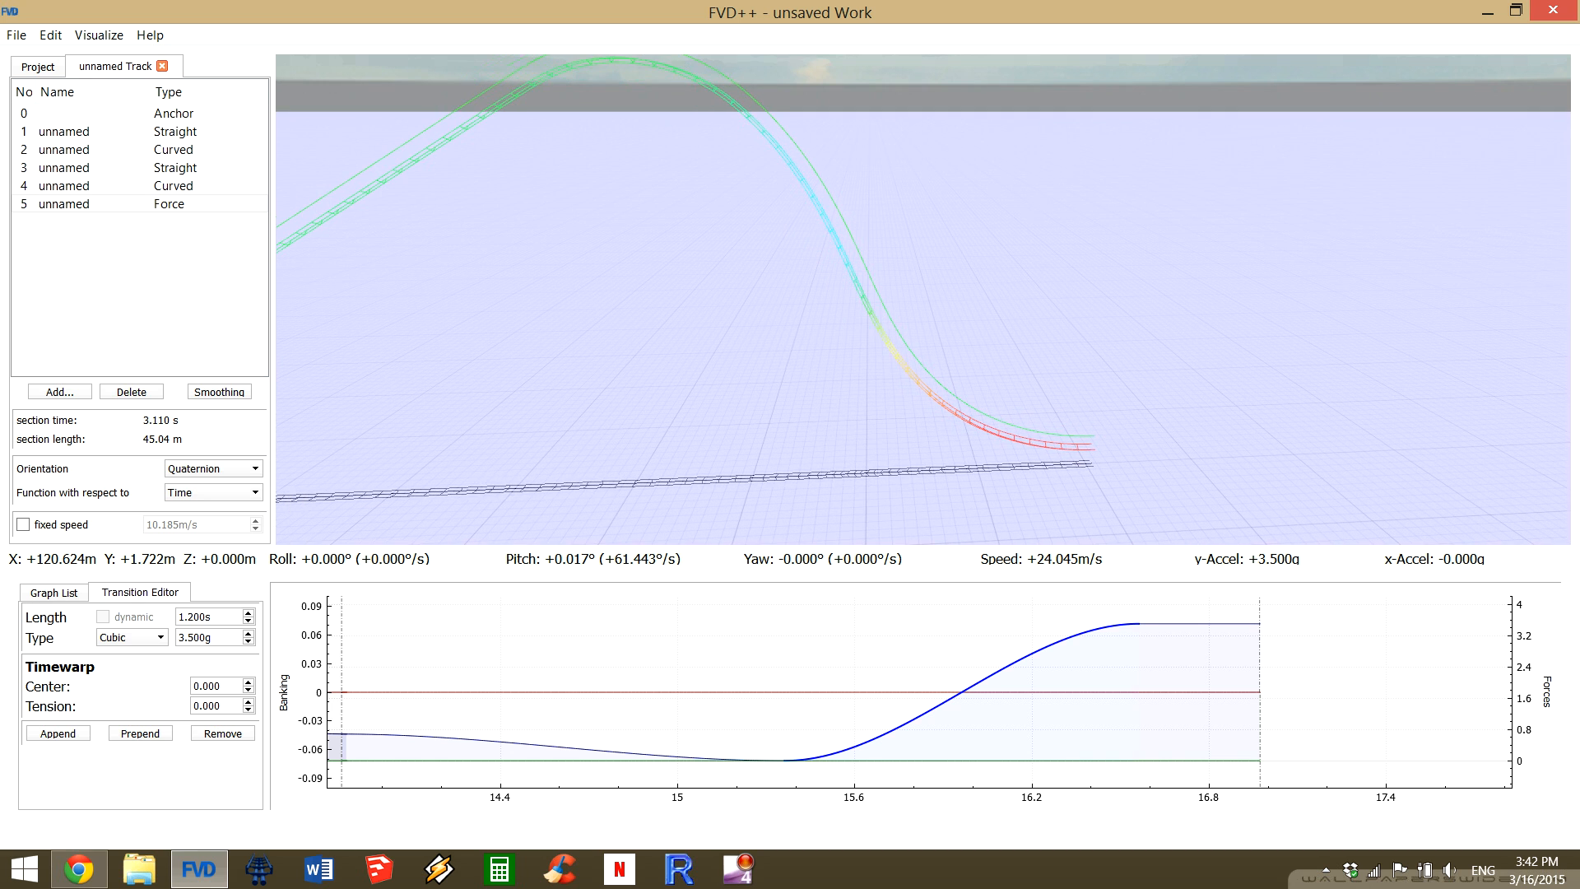
{"action": "left_click_drag", "start_coordinate": [792, 352], "coordinate": [790, 367]}
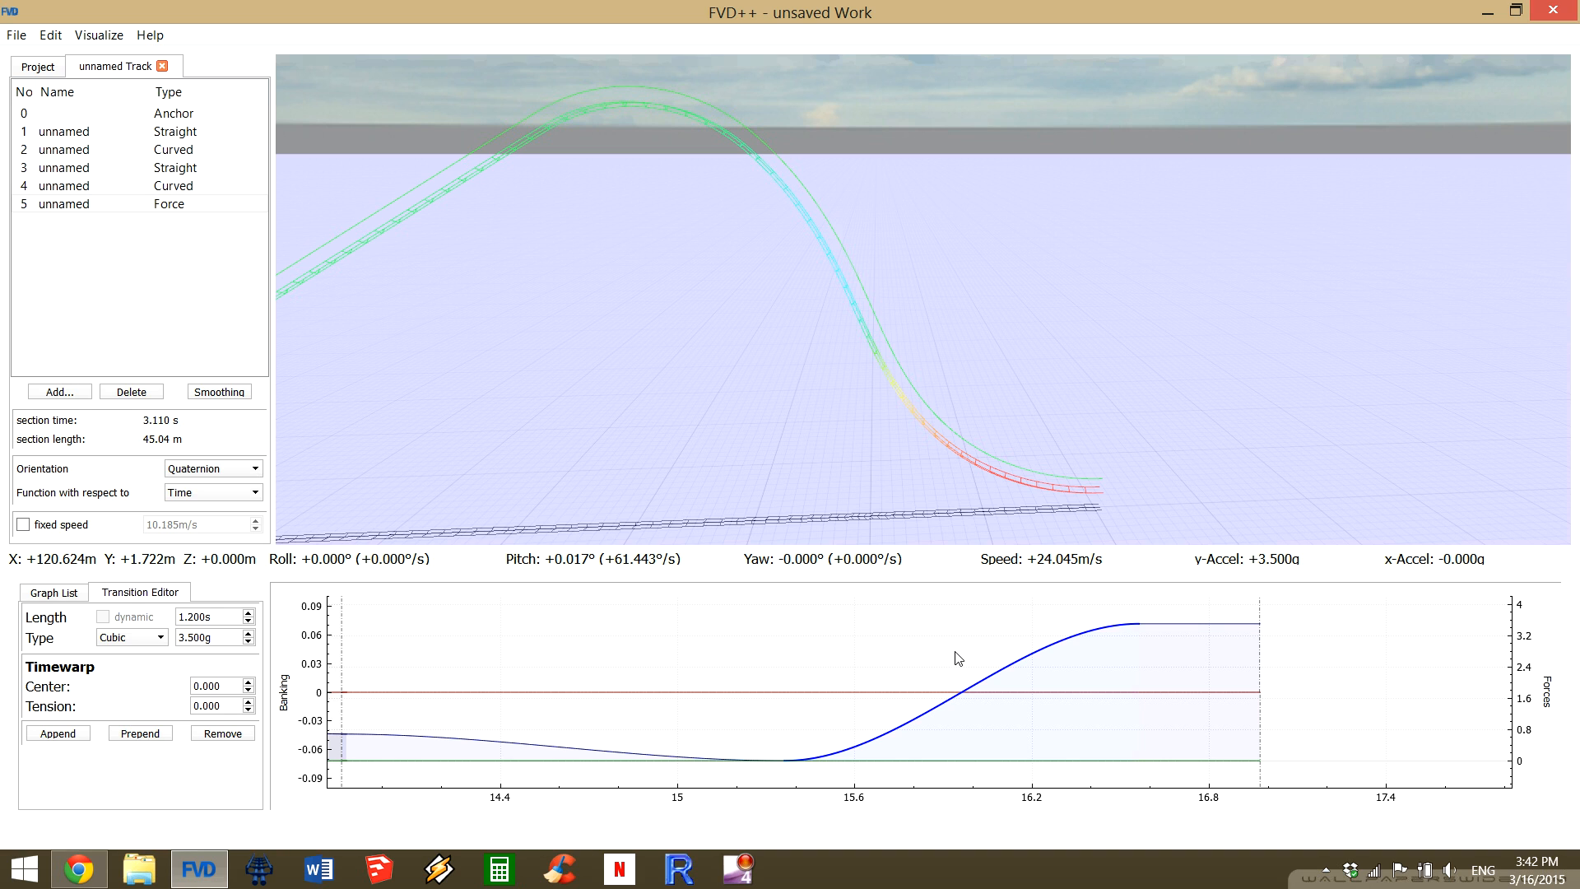
{"action": "left_click", "coordinate": [576, 747]}
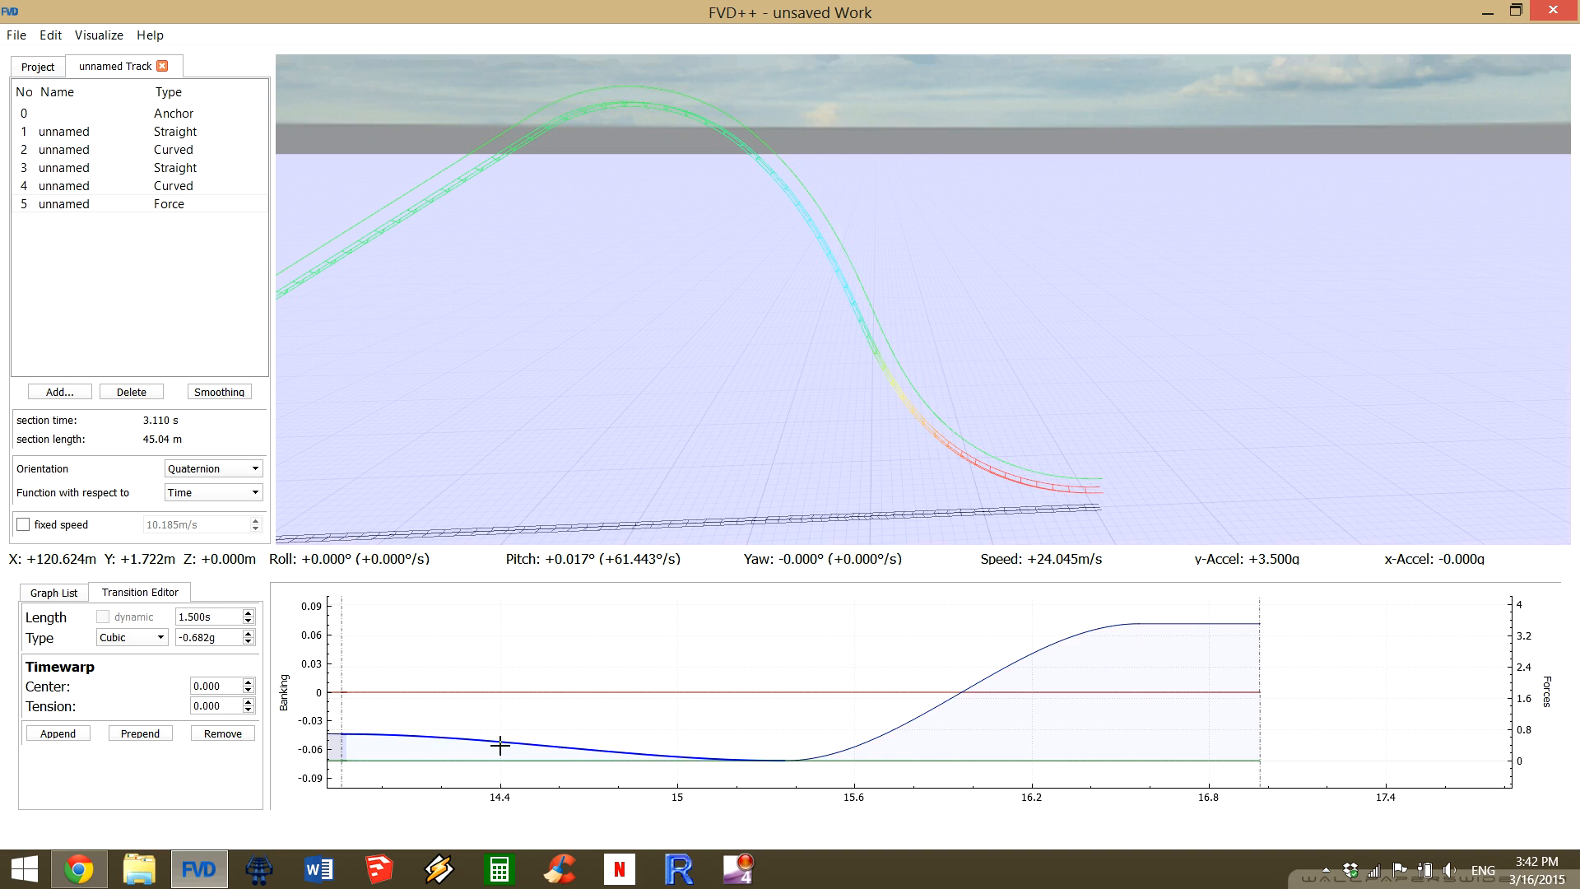
{"action": "left_click_drag", "start_coordinate": [519, 668], "coordinate": [865, 663]}
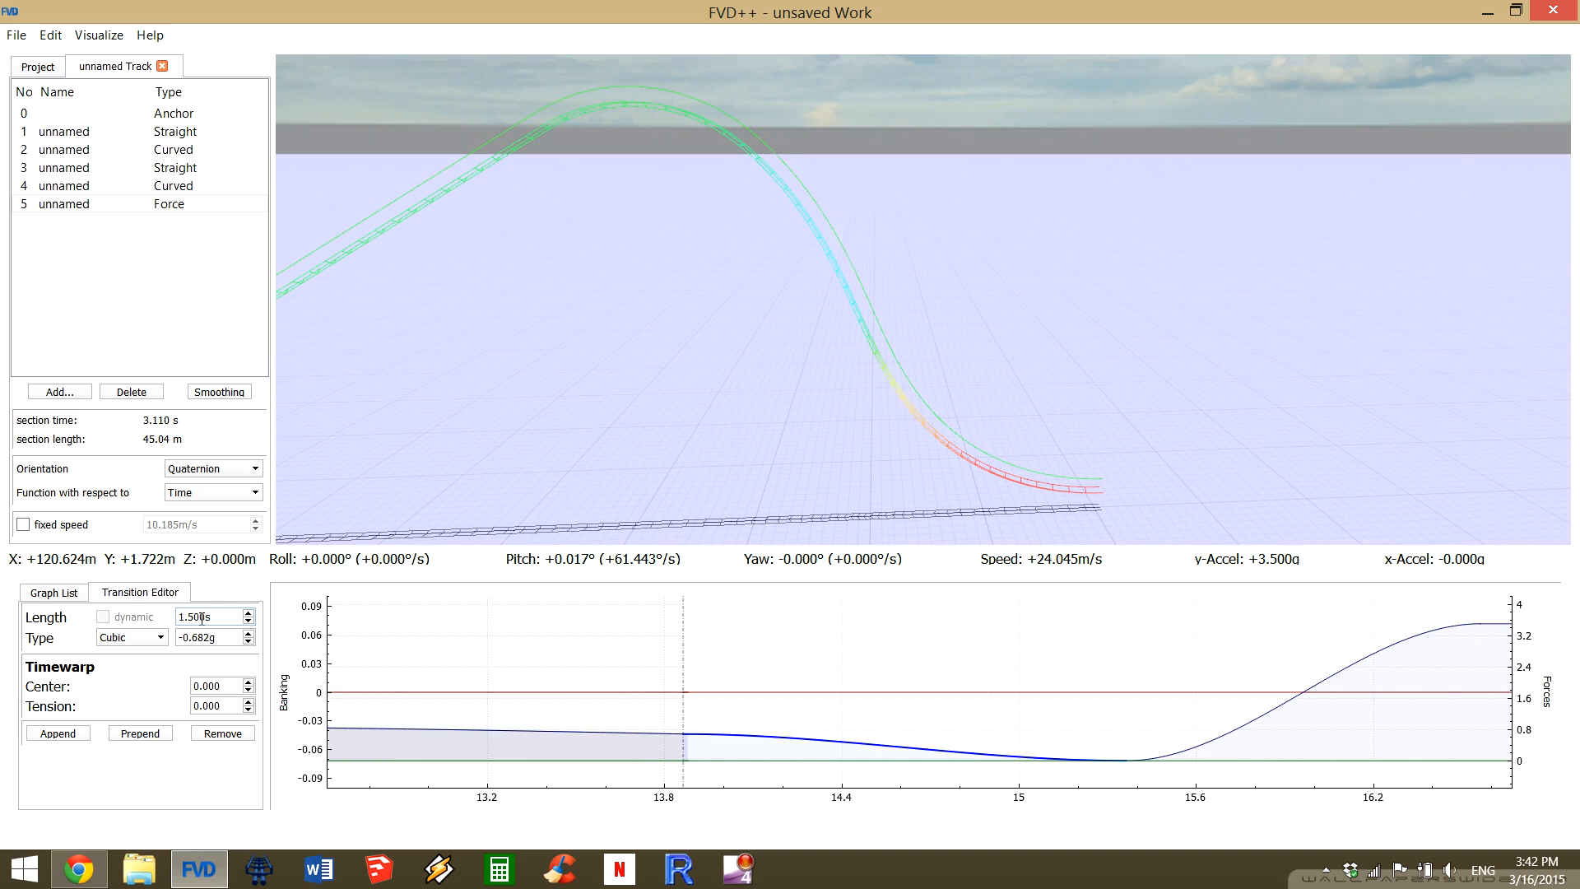
{"action": "left_click", "coordinate": [1227, 730]}
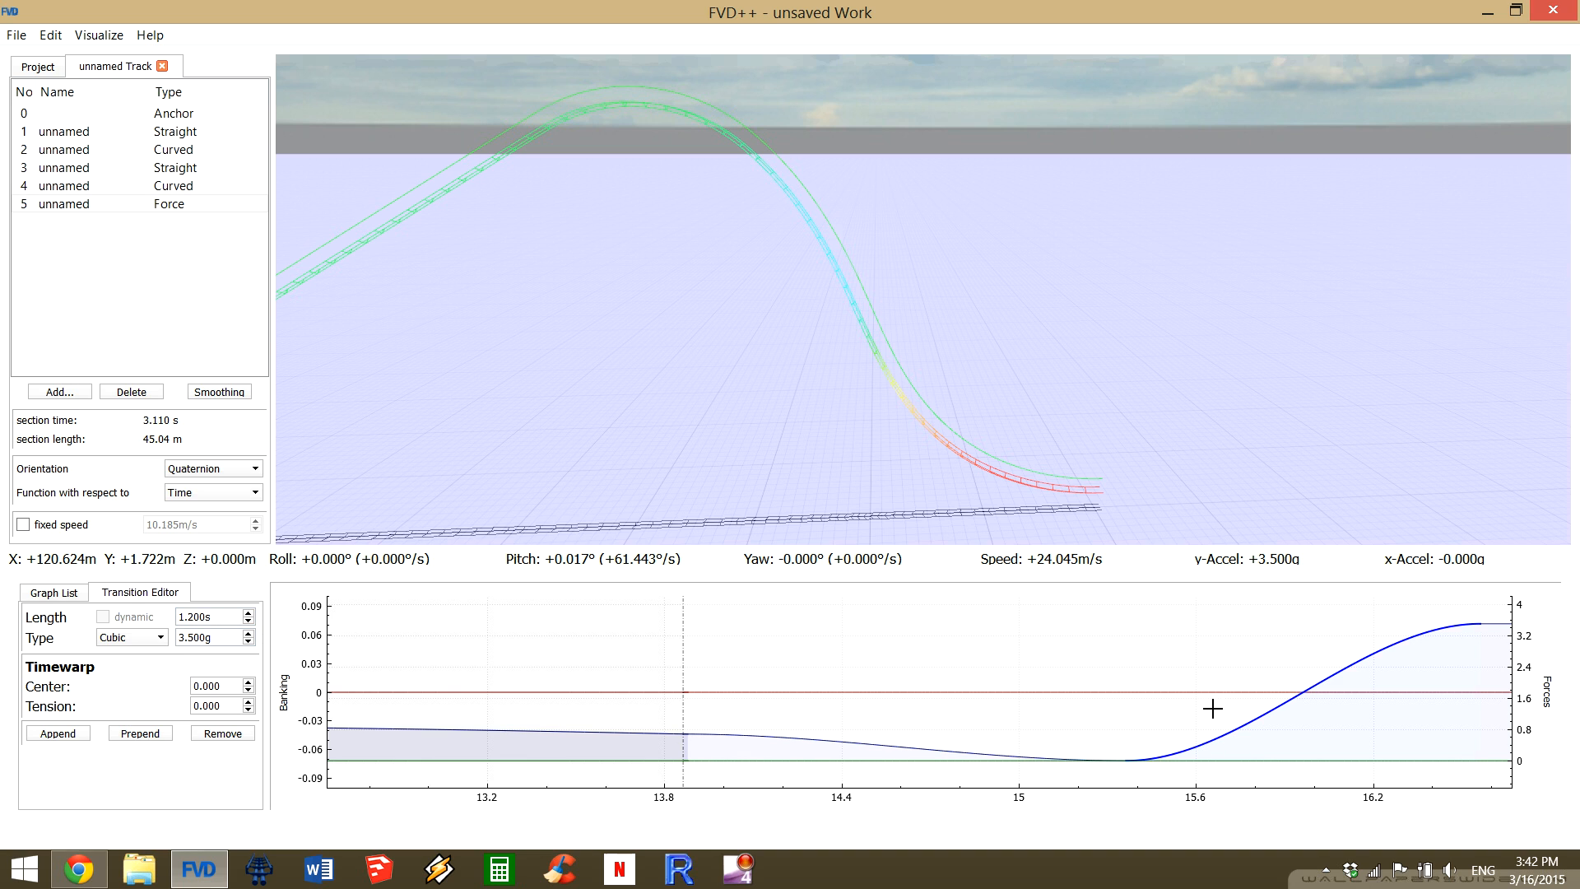
{"action": "mouse_move", "coordinate": [1212, 707]}
{"action": "left_mouse_down"}
{"action": "mouse_move", "coordinate": [994, 705]}
{"action": "mouse_move", "coordinate": [812, 748]}
{"action": "left_mouse_up"}
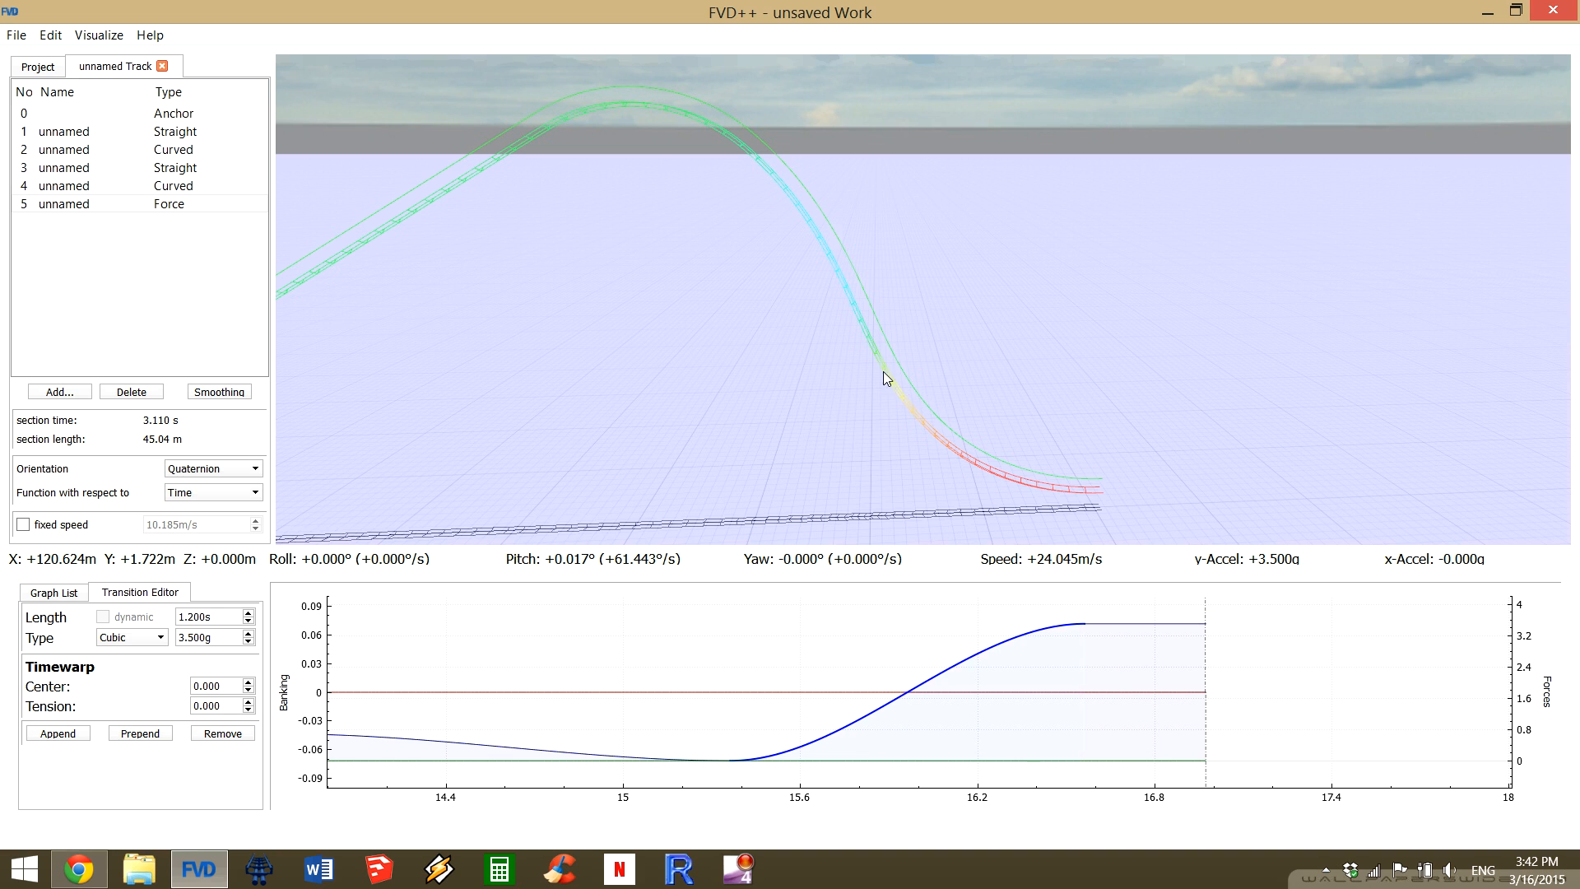
Shorten the -0.682 g normal force transition at the start of the drop to 1.3 s.
{"action": "left_click", "coordinate": [550, 751]}
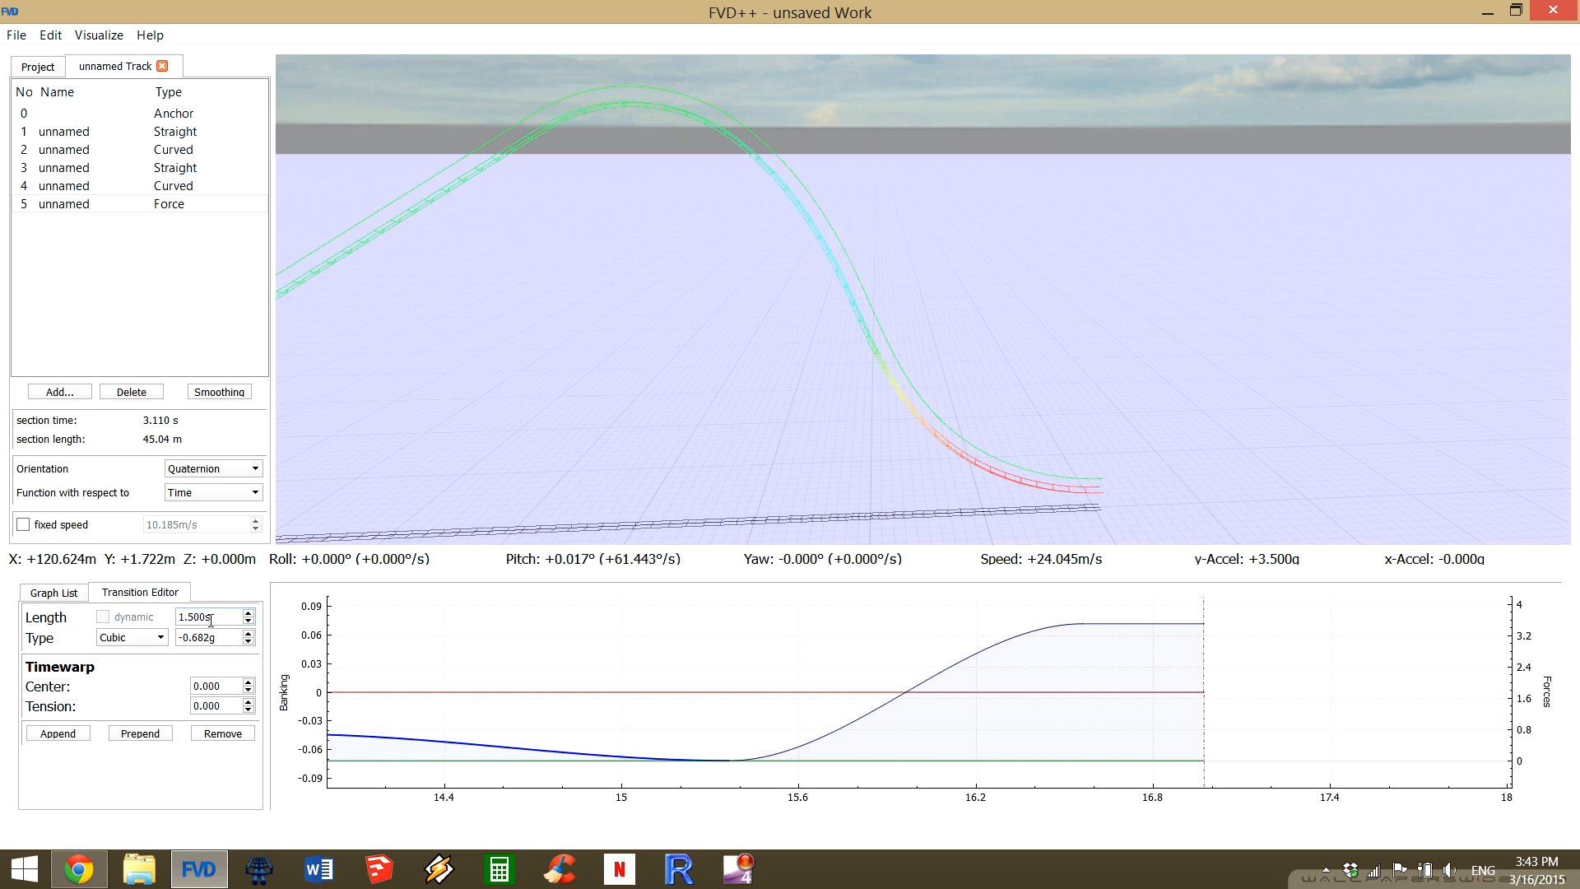
{"action": "scroll", "coordinate": [211, 621], "scroll_direction": "down", "scroll_amount": 1}
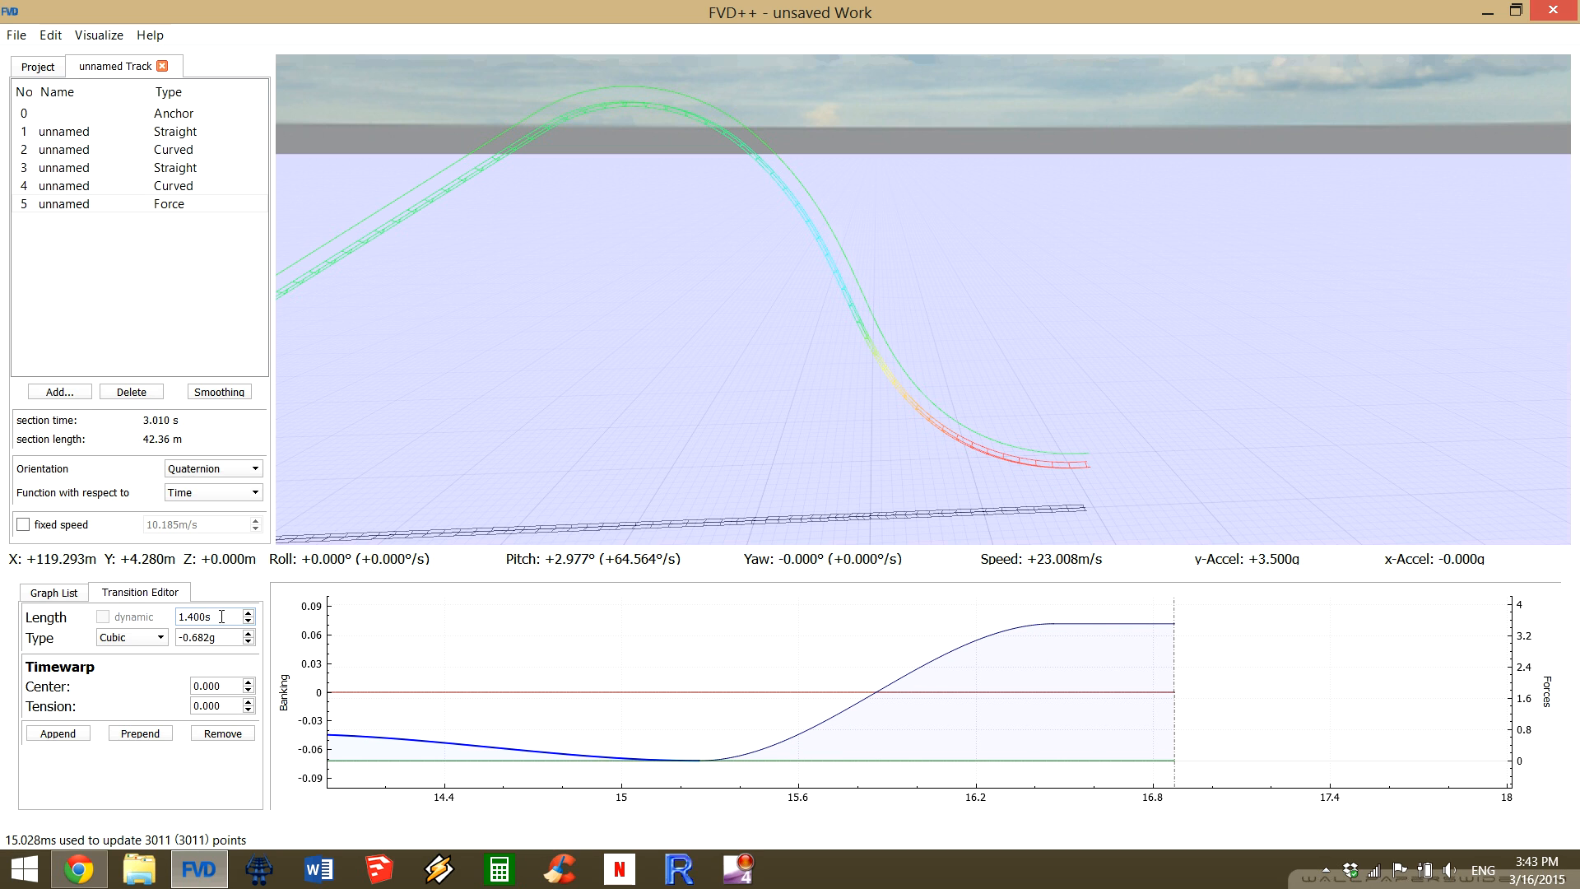
{"action": "scroll", "coordinate": [221, 616], "scroll_direction": "down", "scroll_amount": 1}
Lengthen the 3.5 g pull-out transition to 1.6 s to bring the drop's bottom closer to the ground.
{"action": "left_click", "coordinate": [822, 705]}
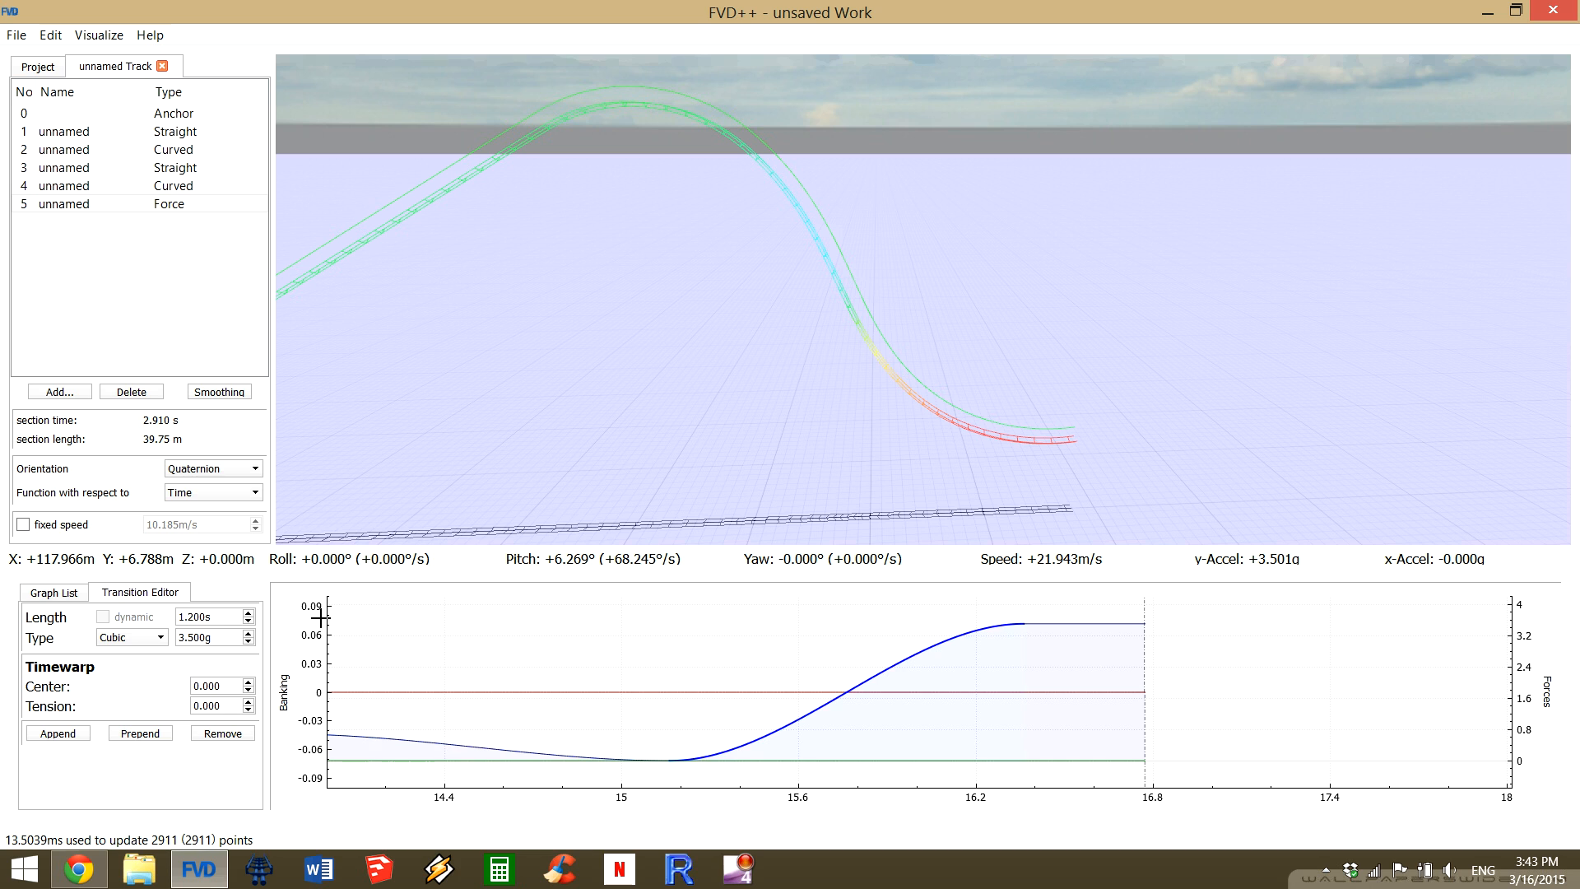
{"action": "scroll", "coordinate": [226, 616], "scroll_direction": "up", "scroll_amount": 1}
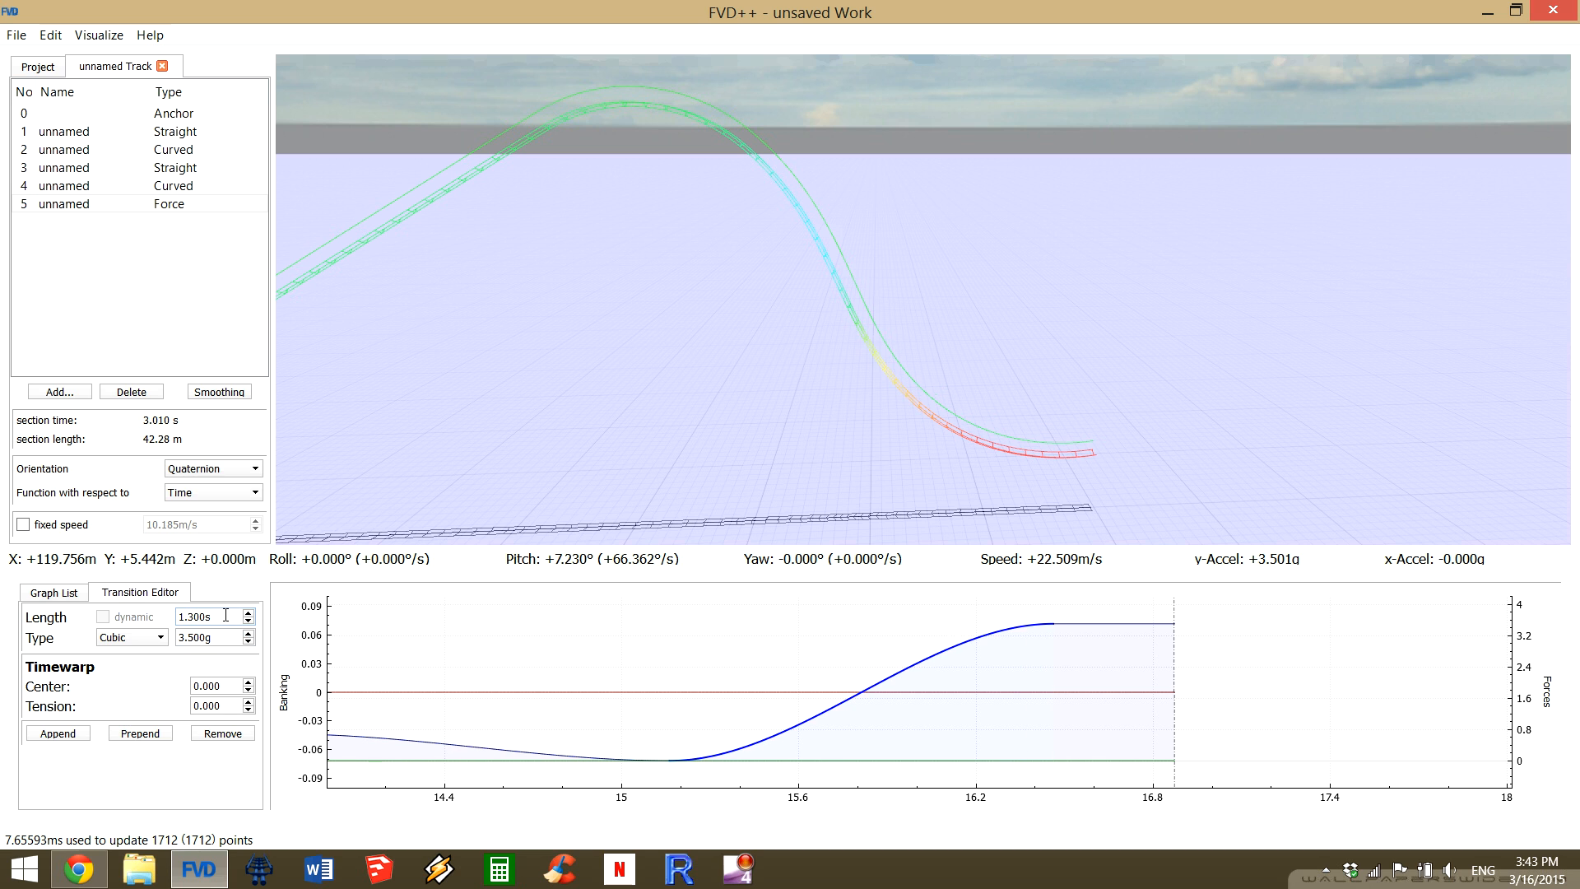
{"action": "scroll", "coordinate": [225, 616], "scroll_direction": "up", "scroll_amount": 1}
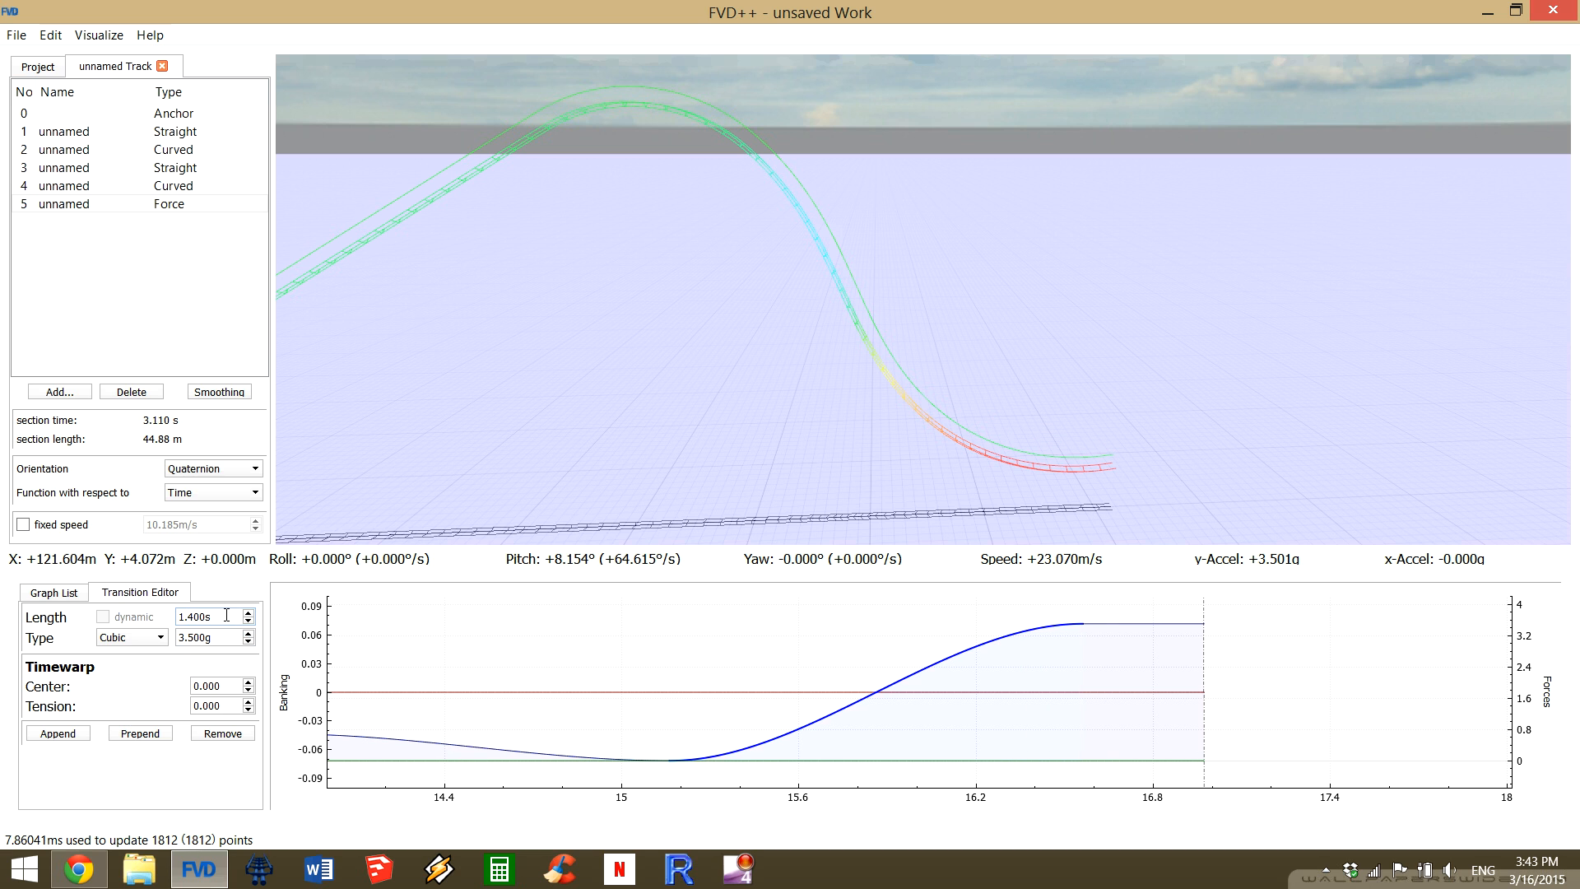
{"action": "scroll", "coordinate": [227, 615], "scroll_direction": "up", "scroll_amount": 1}
{"action": "scroll", "coordinate": [226, 616], "scroll_direction": "up", "scroll_amount": 1}
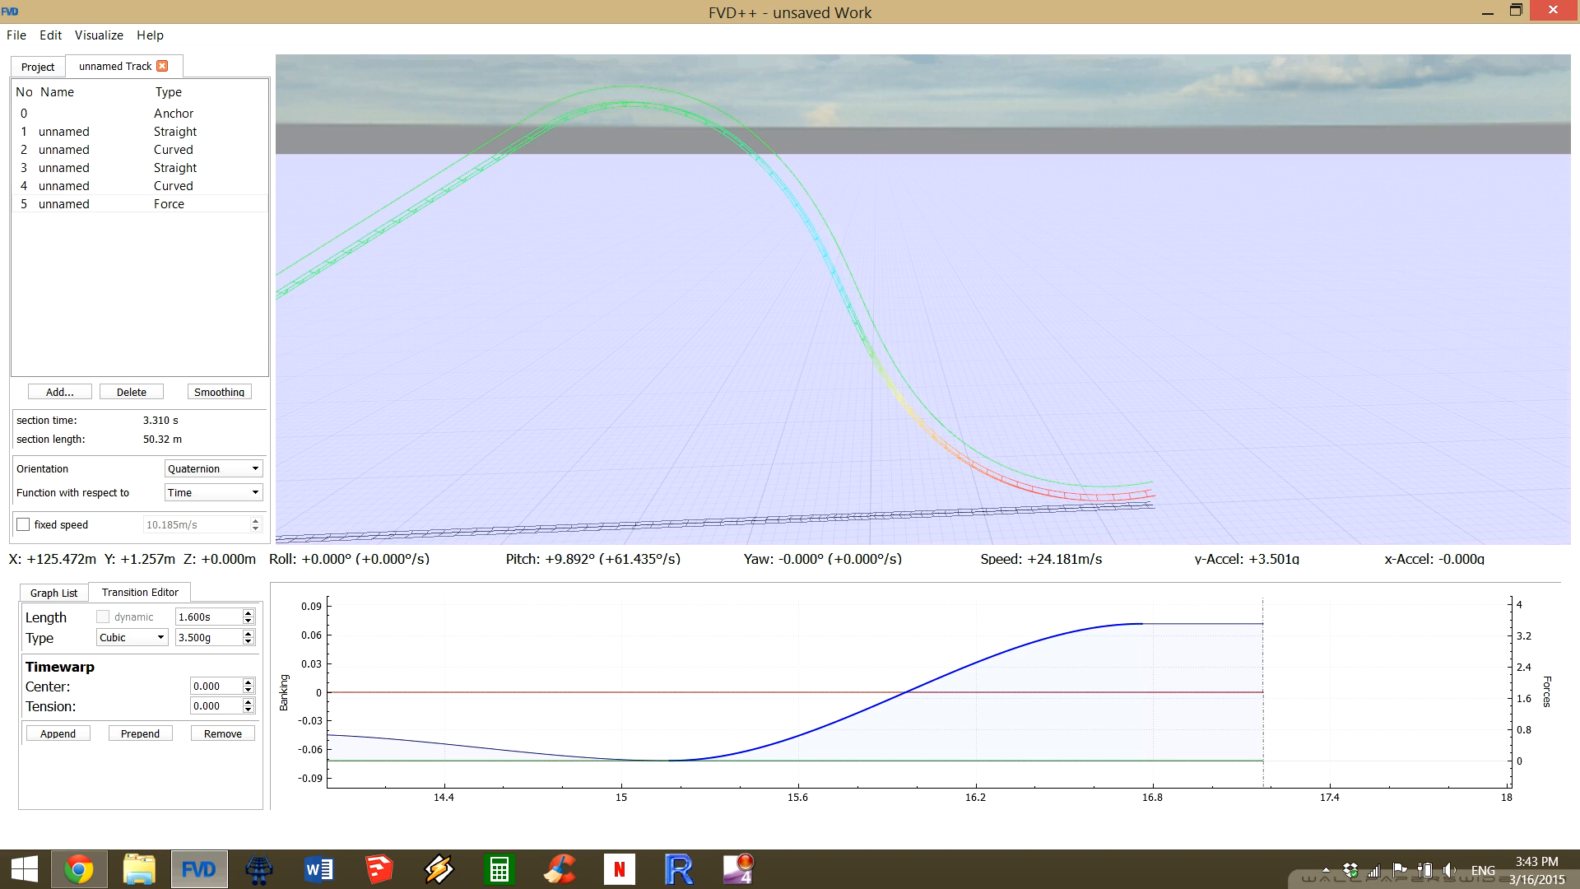
Examine the lift hill, drop and pull-out in the 3D view from the side and along the track's length.
{"action": "key", "text": "space"}
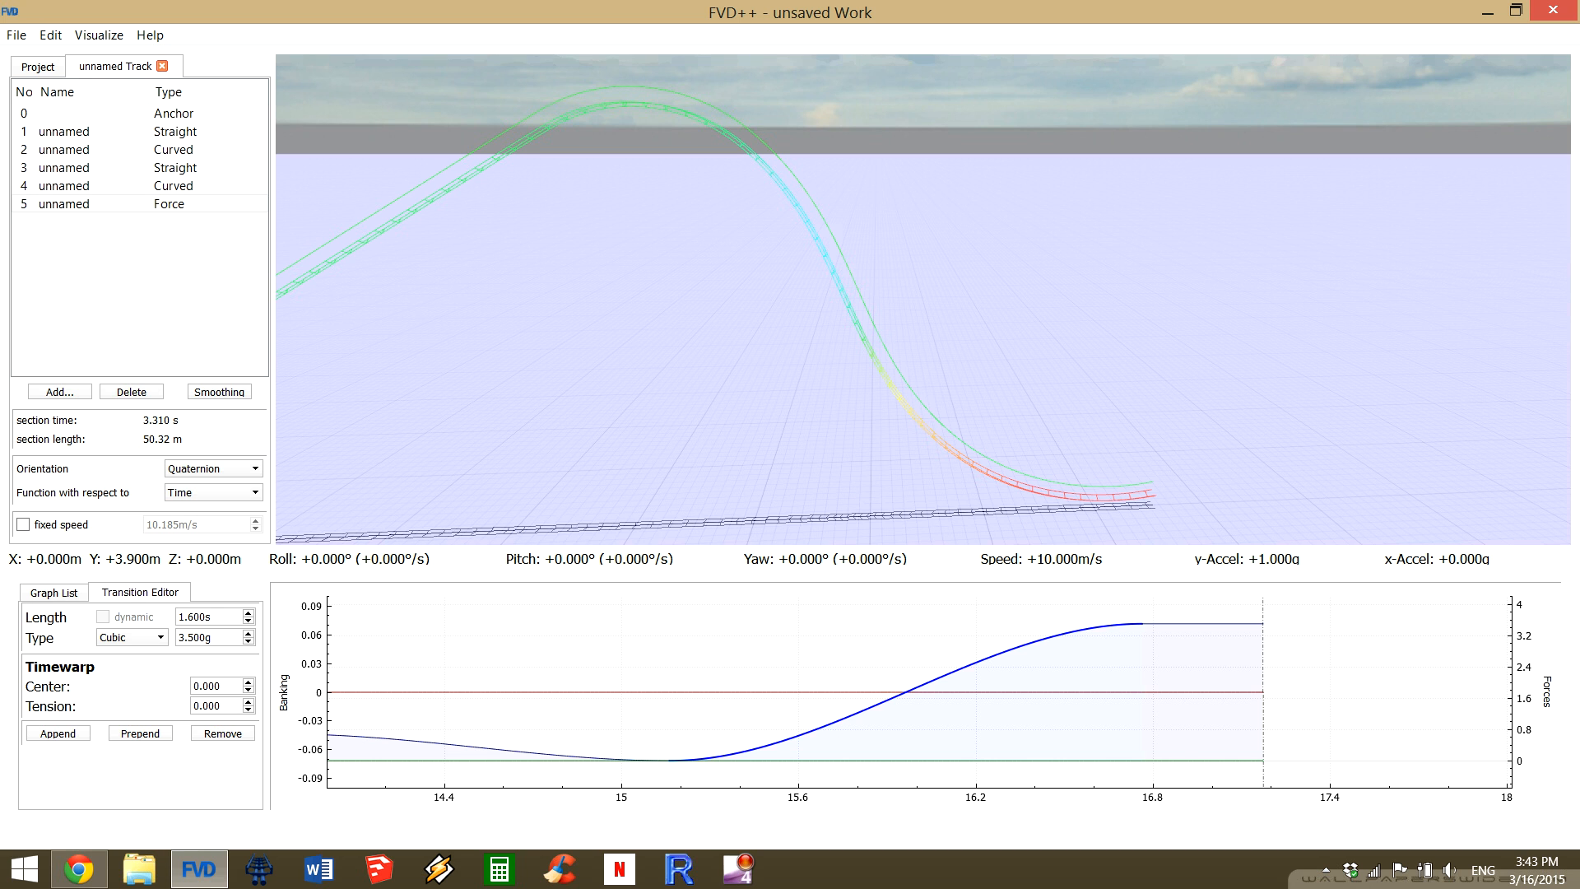
{"action": "key", "text": "d"}
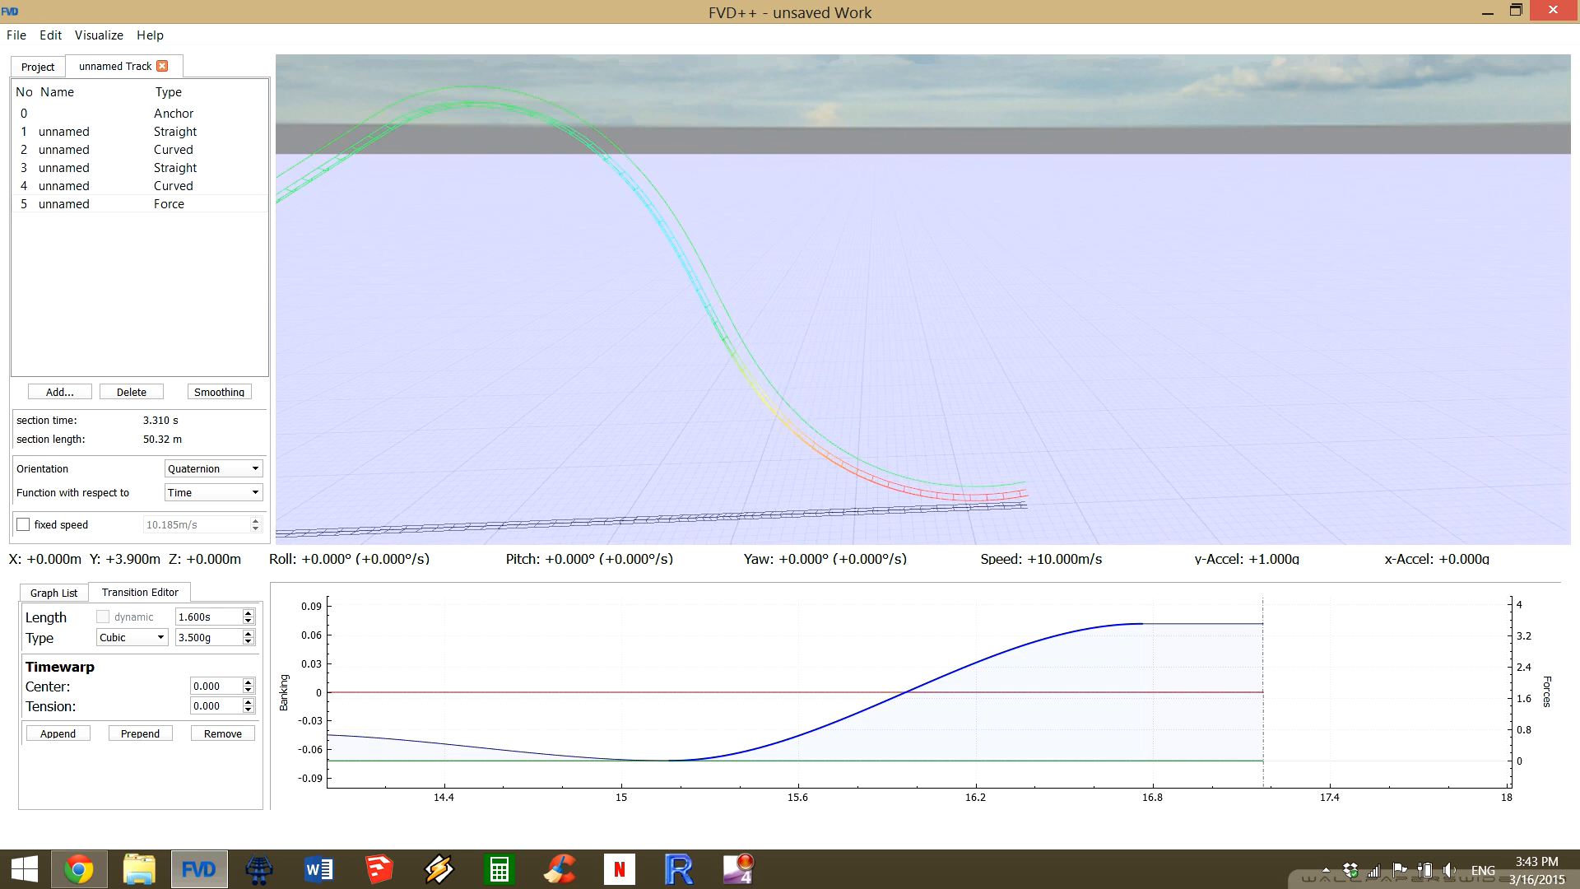
{"action": "key", "text": "d"}
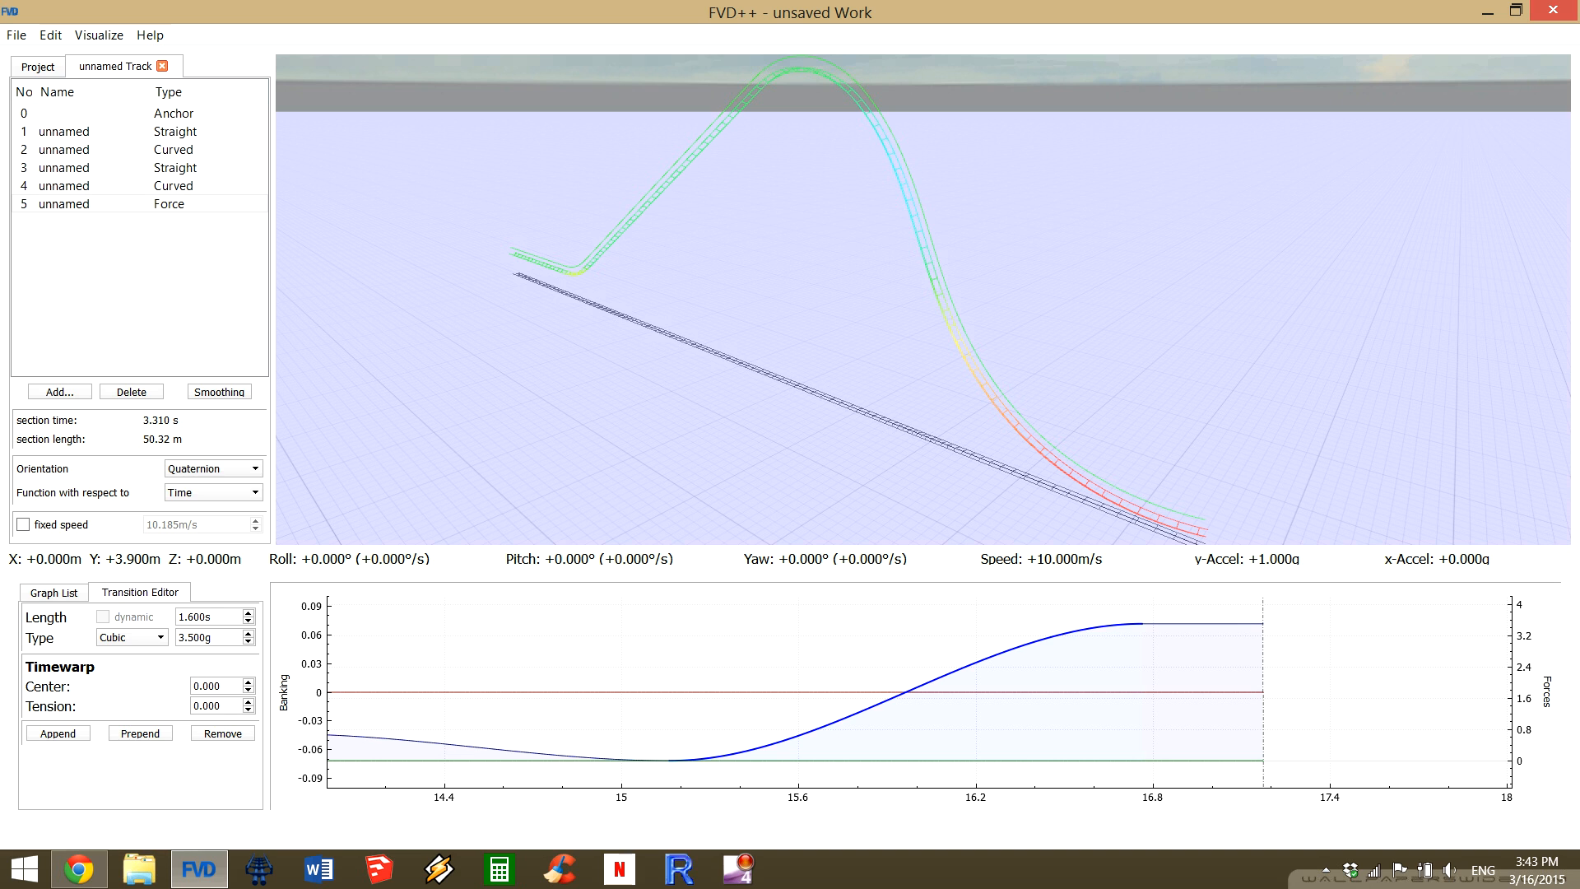
{"action": "key", "text": "q"}
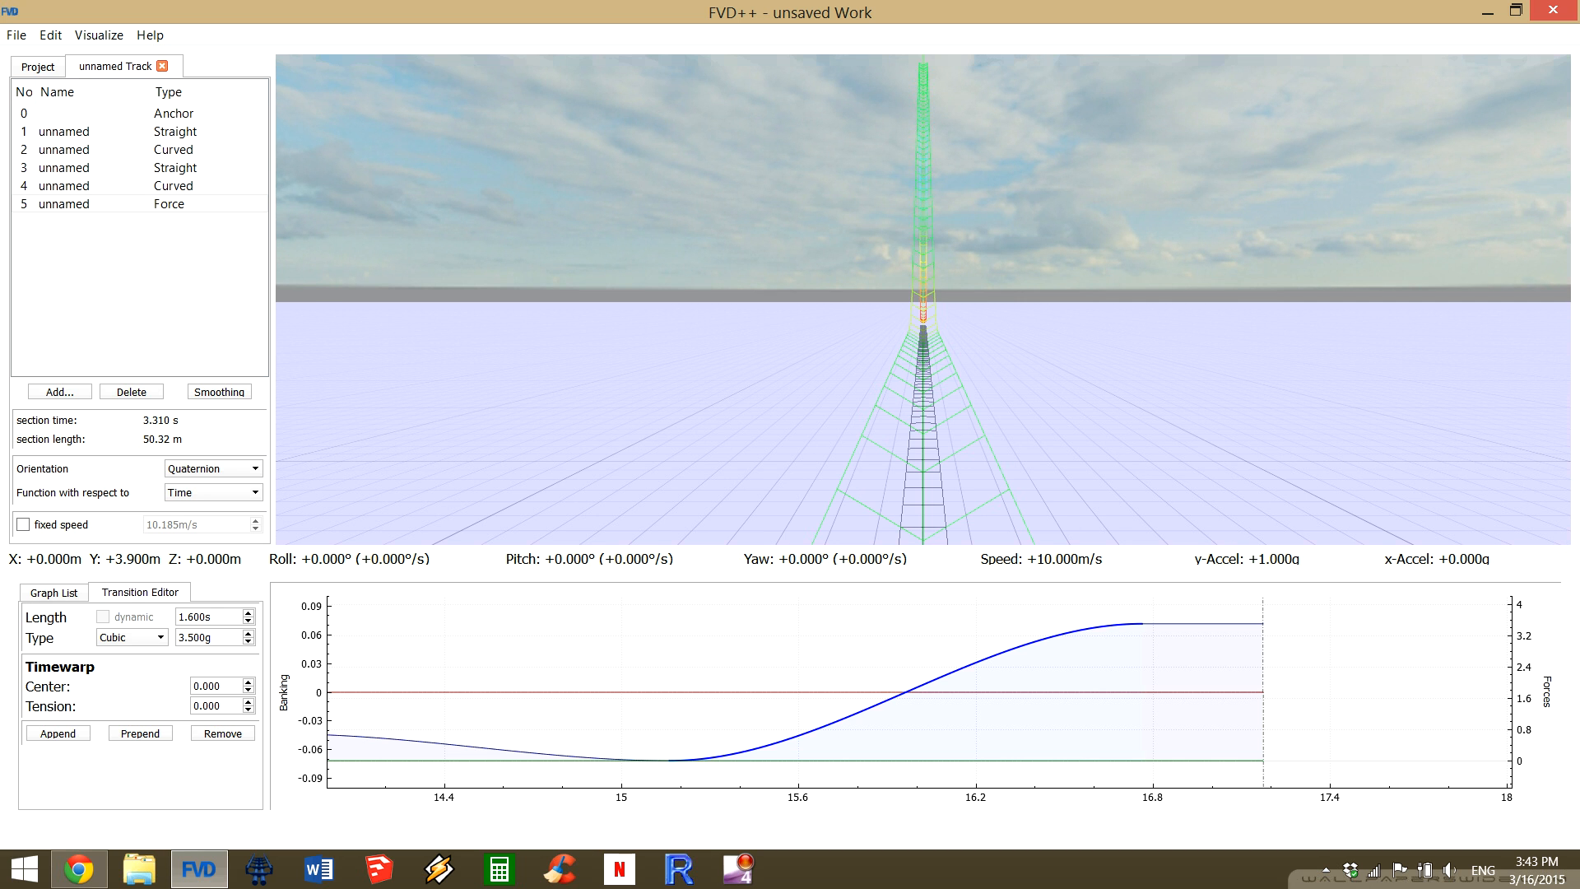
{"action": "key", "text": "p"}
{"action": "left_click_drag", "start_coordinate": [923, 299], "coordinate": [1198, 311]}
{"action": "key", "text": "d"}
{"action": "key", "text": "s"}
{"action": "key", "text": "a"}
{"action": "key", "text": "a"}
{"action": "key", "text": "a"}
{"action": "left_click_drag", "start_coordinate": [1050, 378], "coordinate": [1054, 379]}
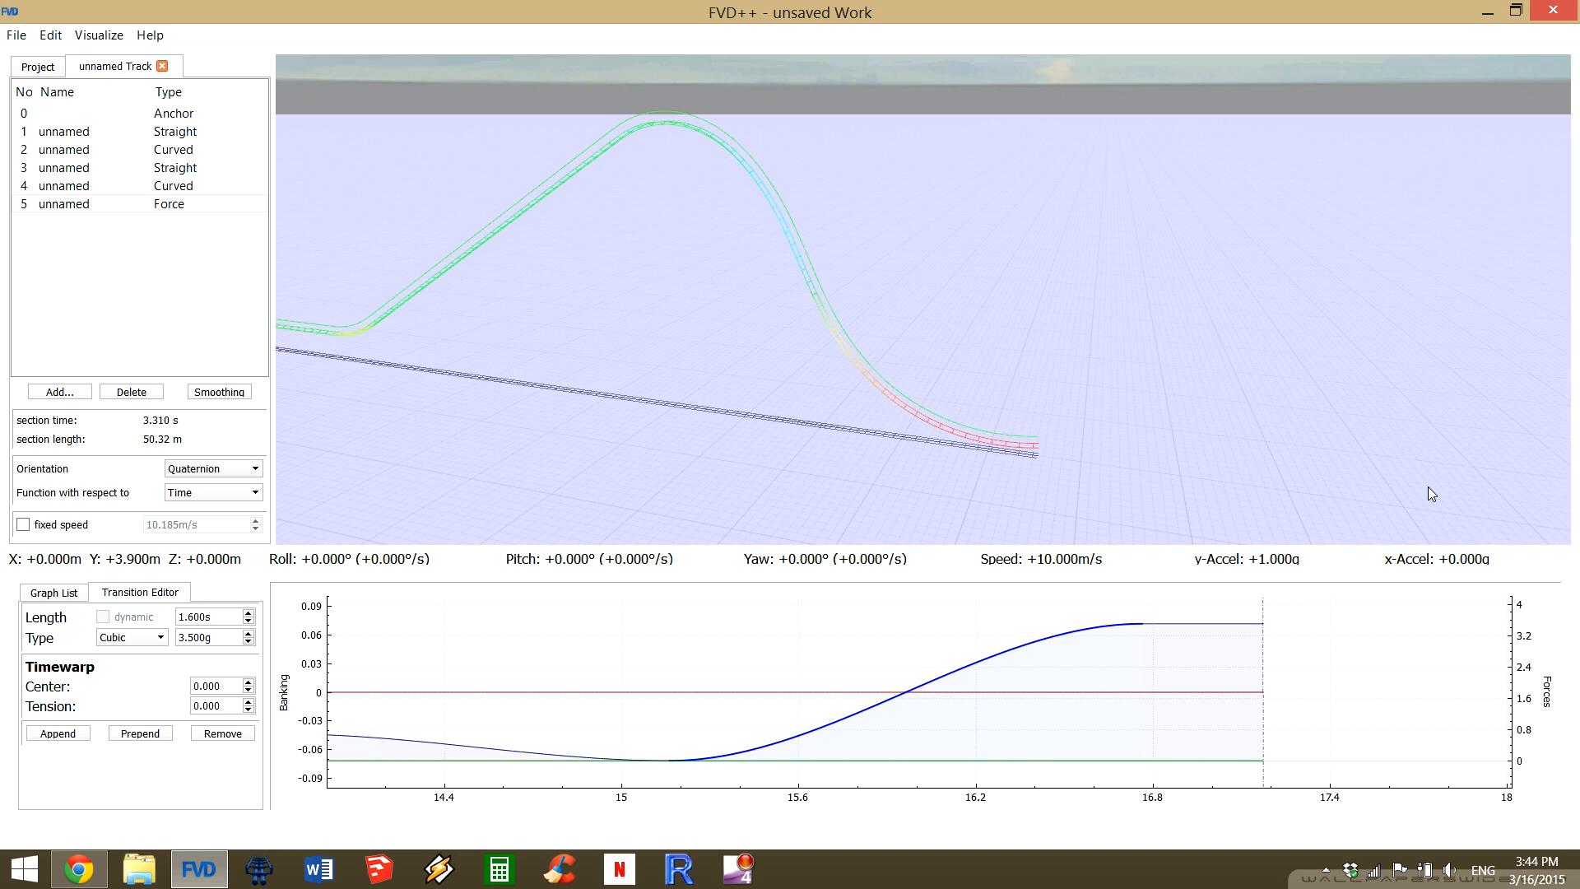
Turn off the dynamic length of the force section's roll transition and shorten it to 2.01 s.
{"action": "left_click_drag", "start_coordinate": [824, 655], "coordinate": [1221, 646]}
{"action": "left_click", "coordinate": [589, 659]}
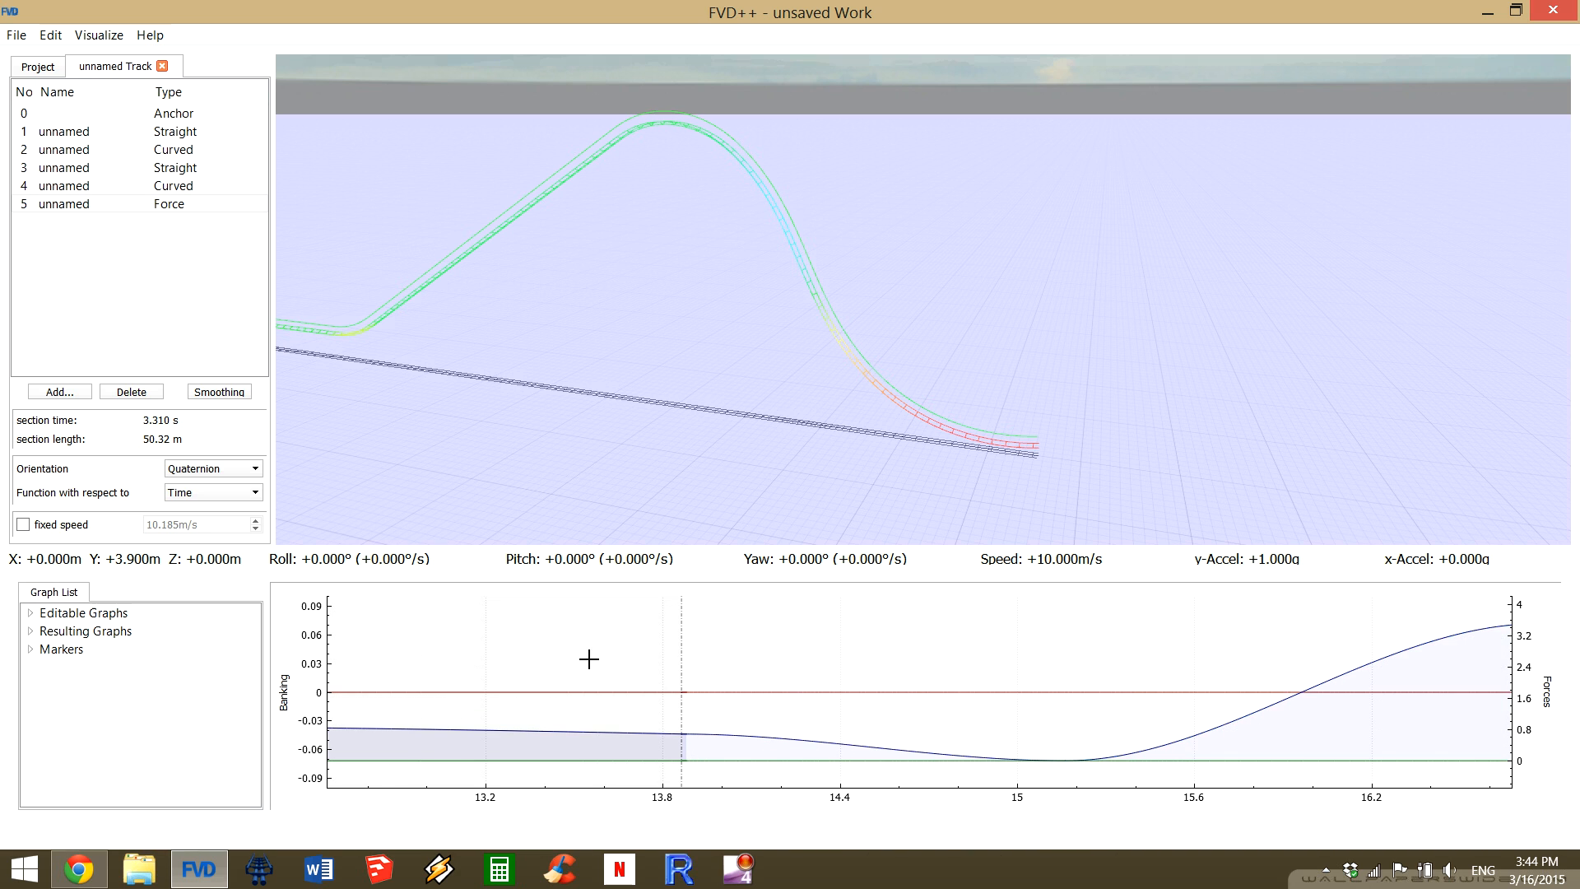
{"action": "scroll", "coordinate": [589, 659], "scroll_direction": "down", "scroll_amount": 3}
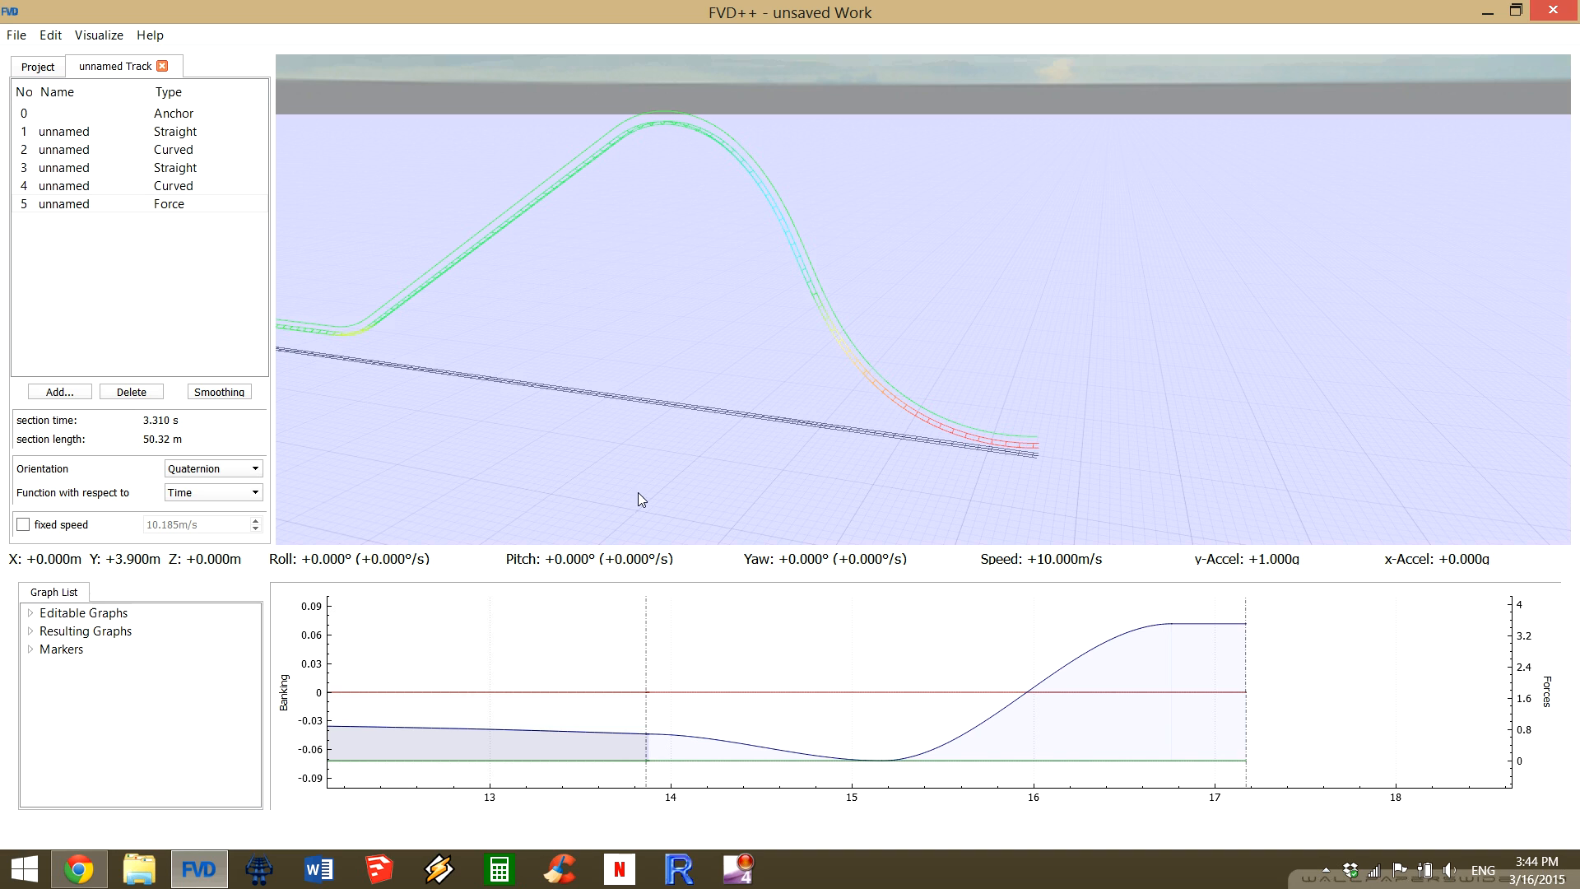
{"action": "left_click", "coordinate": [158, 203]}
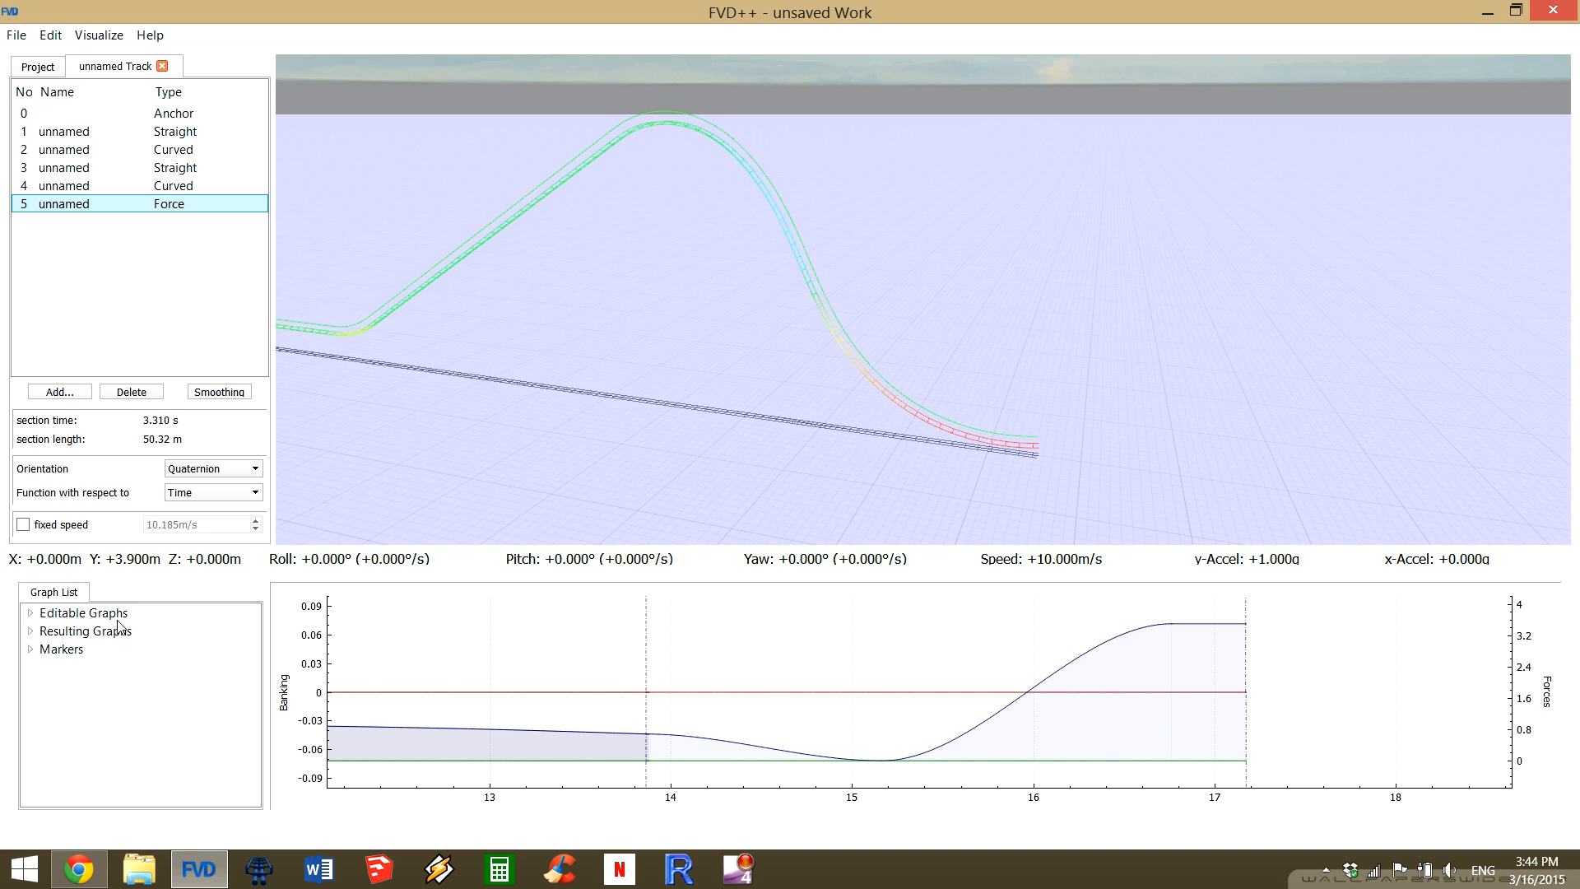
{"action": "left_click", "coordinate": [1095, 694]}
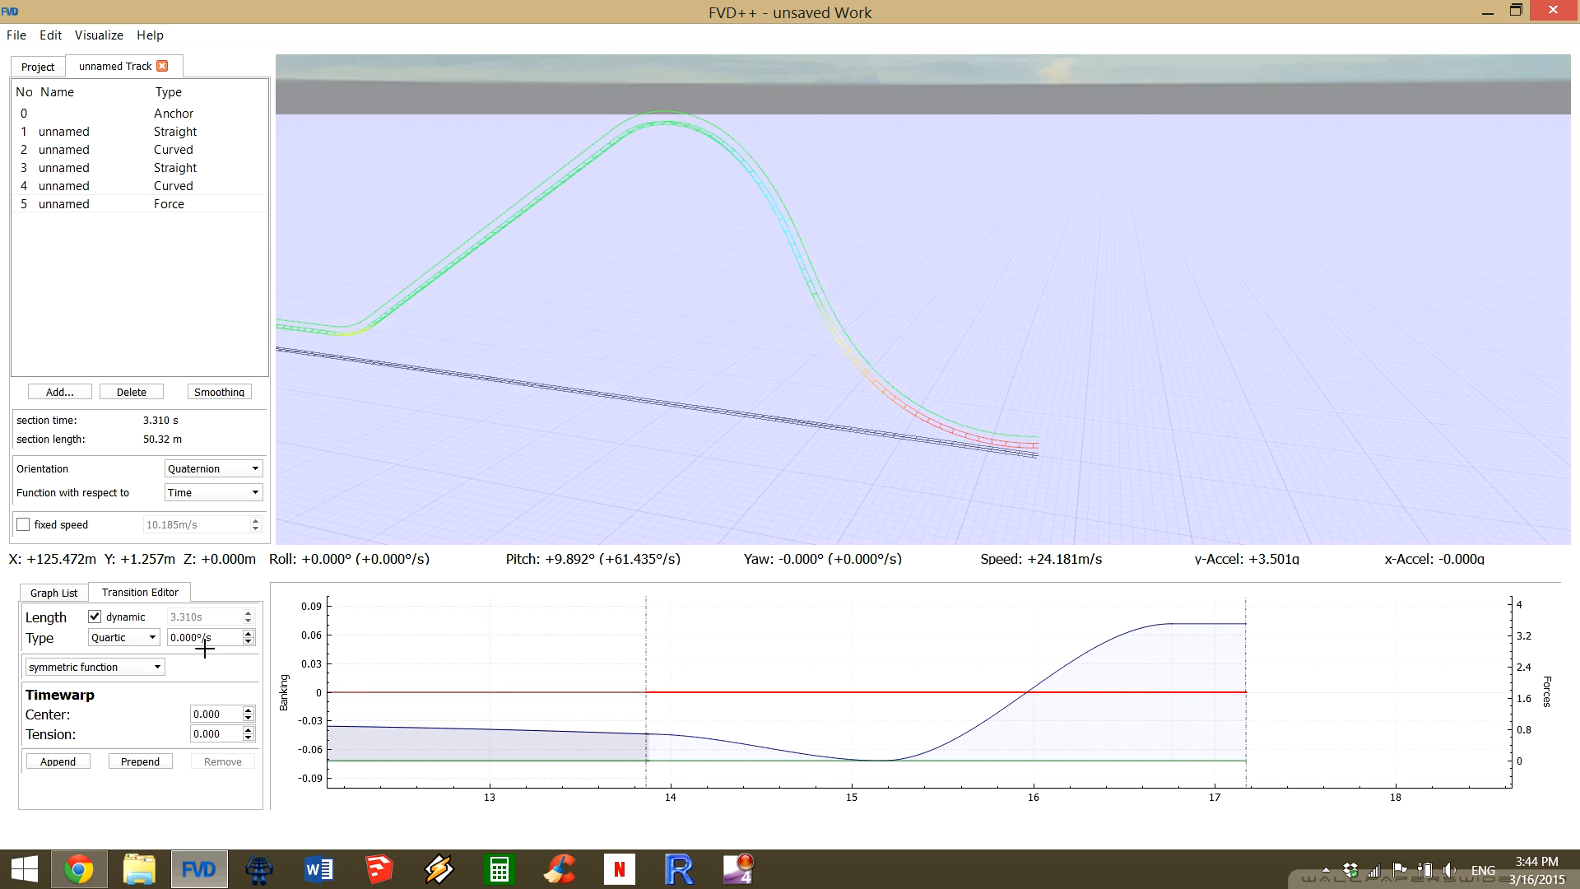
{"action": "left_click", "coordinate": [95, 618]}
{"action": "scroll", "coordinate": [215, 619], "scroll_direction": "down", "scroll_amount": 10}
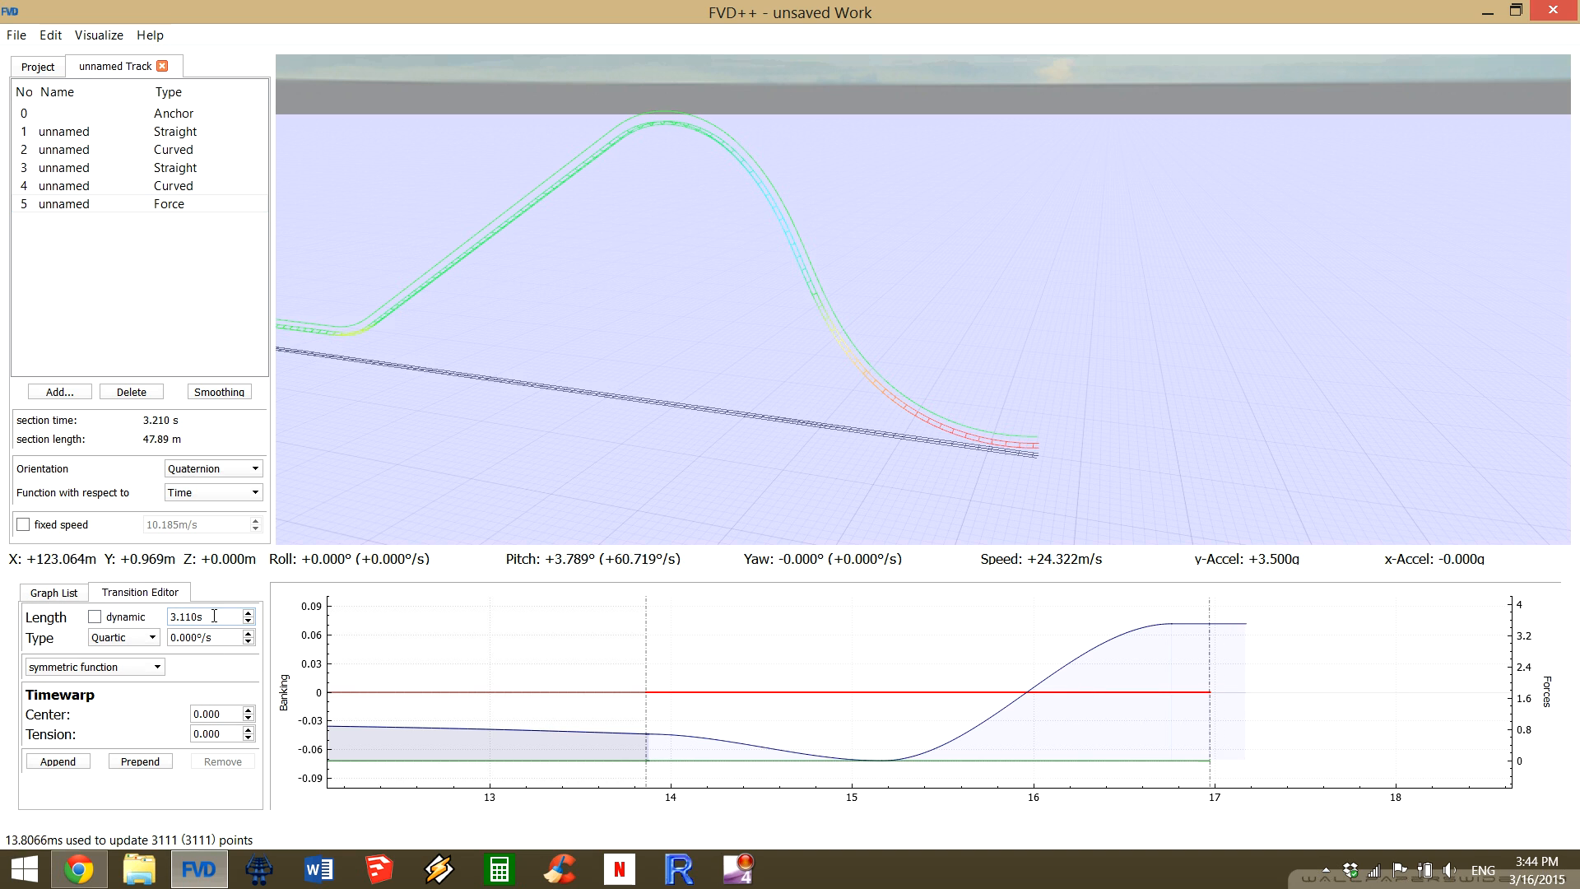
{"action": "scroll", "coordinate": [214, 617], "scroll_direction": "down", "scroll_amount": 3}
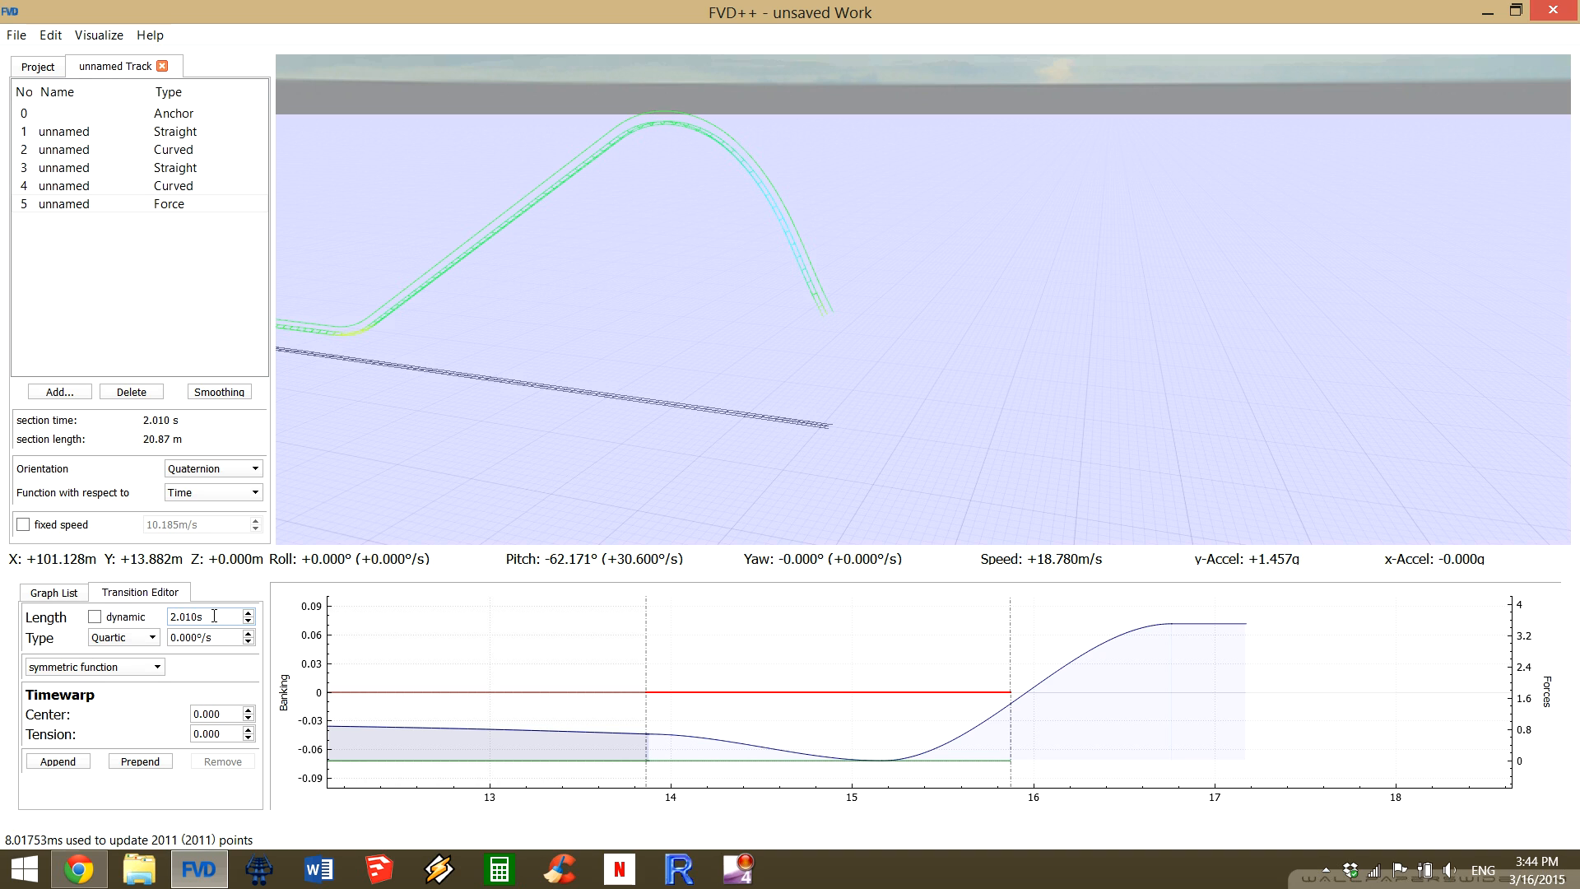
{"action": "scroll", "coordinate": [214, 616], "scroll_direction": "up", "scroll_amount": 3}
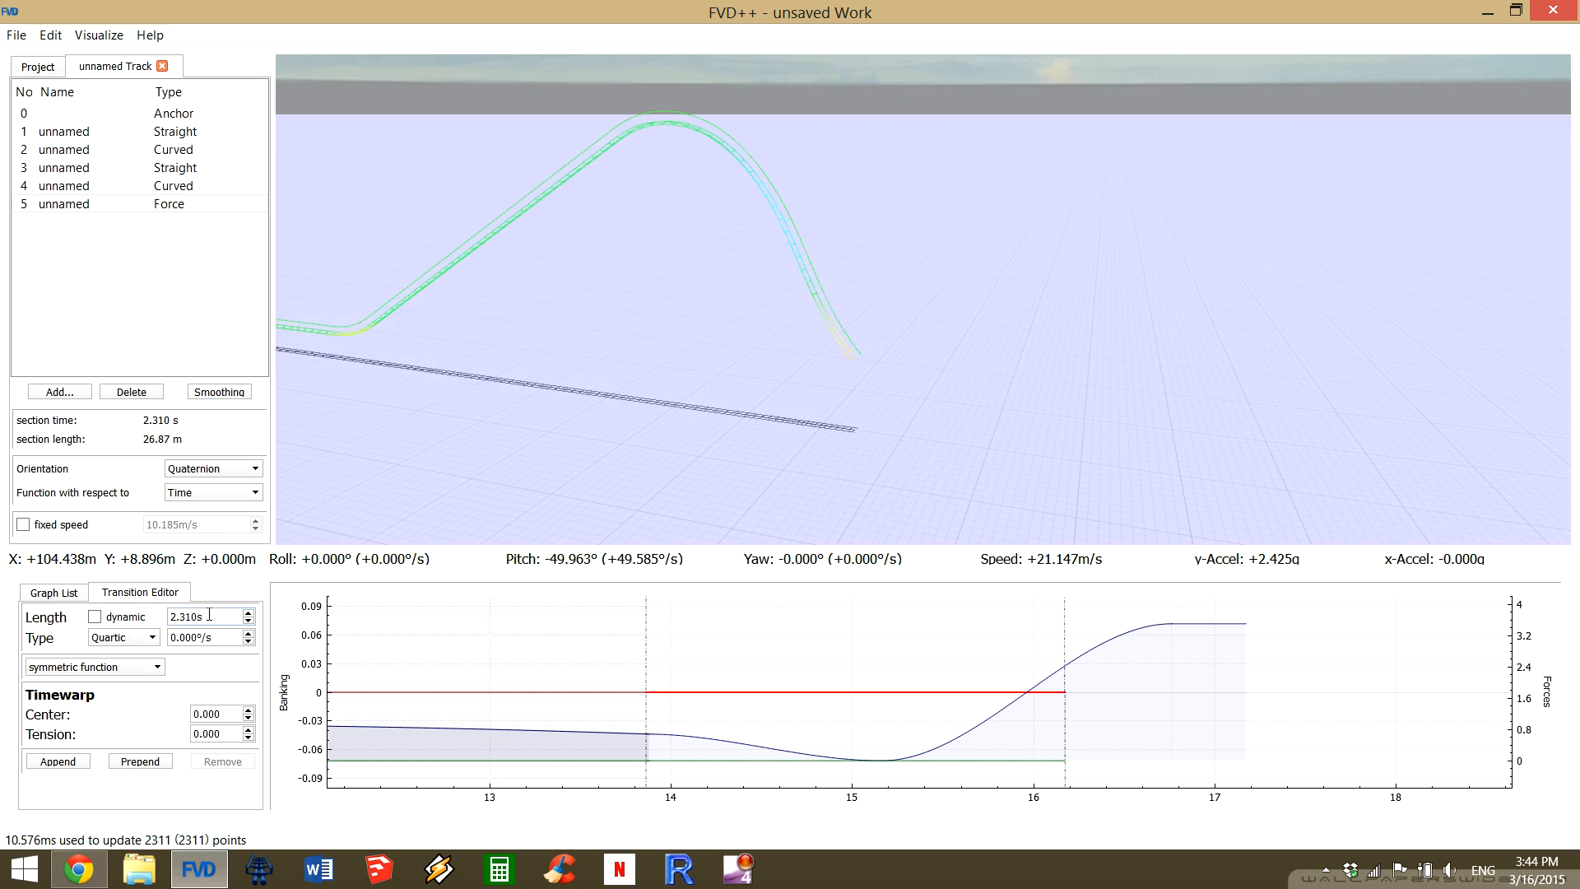
{"action": "scroll", "coordinate": [209, 615], "scroll_direction": "down", "scroll_amount": 3}
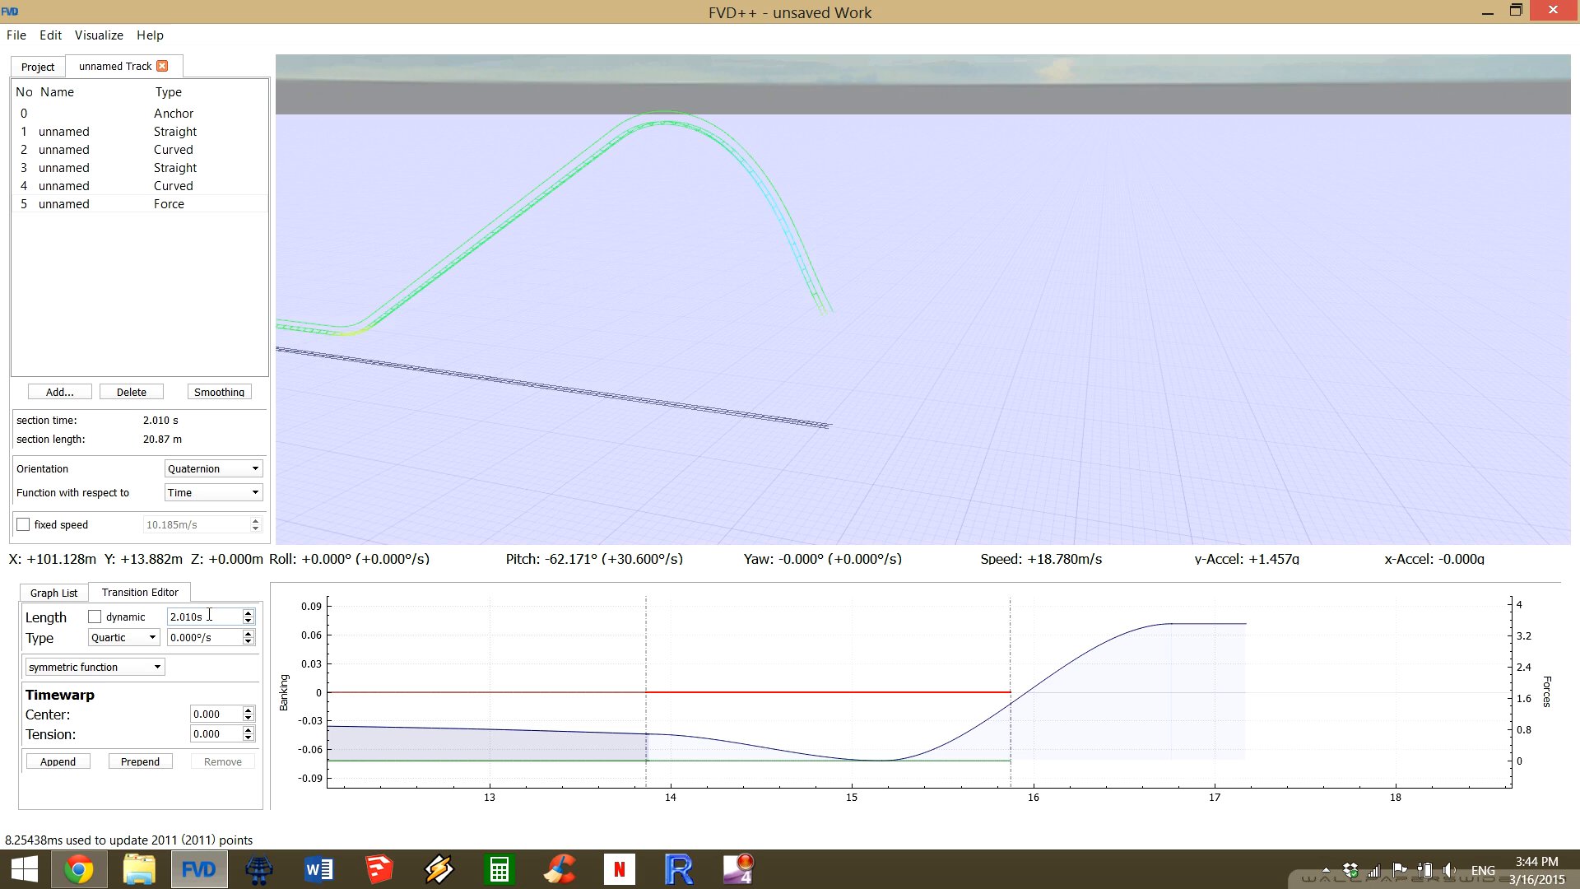
{"action": "scroll", "coordinate": [210, 614], "scroll_direction": "down", "scroll_amount": 1}
{"action": "scroll", "coordinate": [209, 615], "scroll_direction": "up", "scroll_amount": 1}
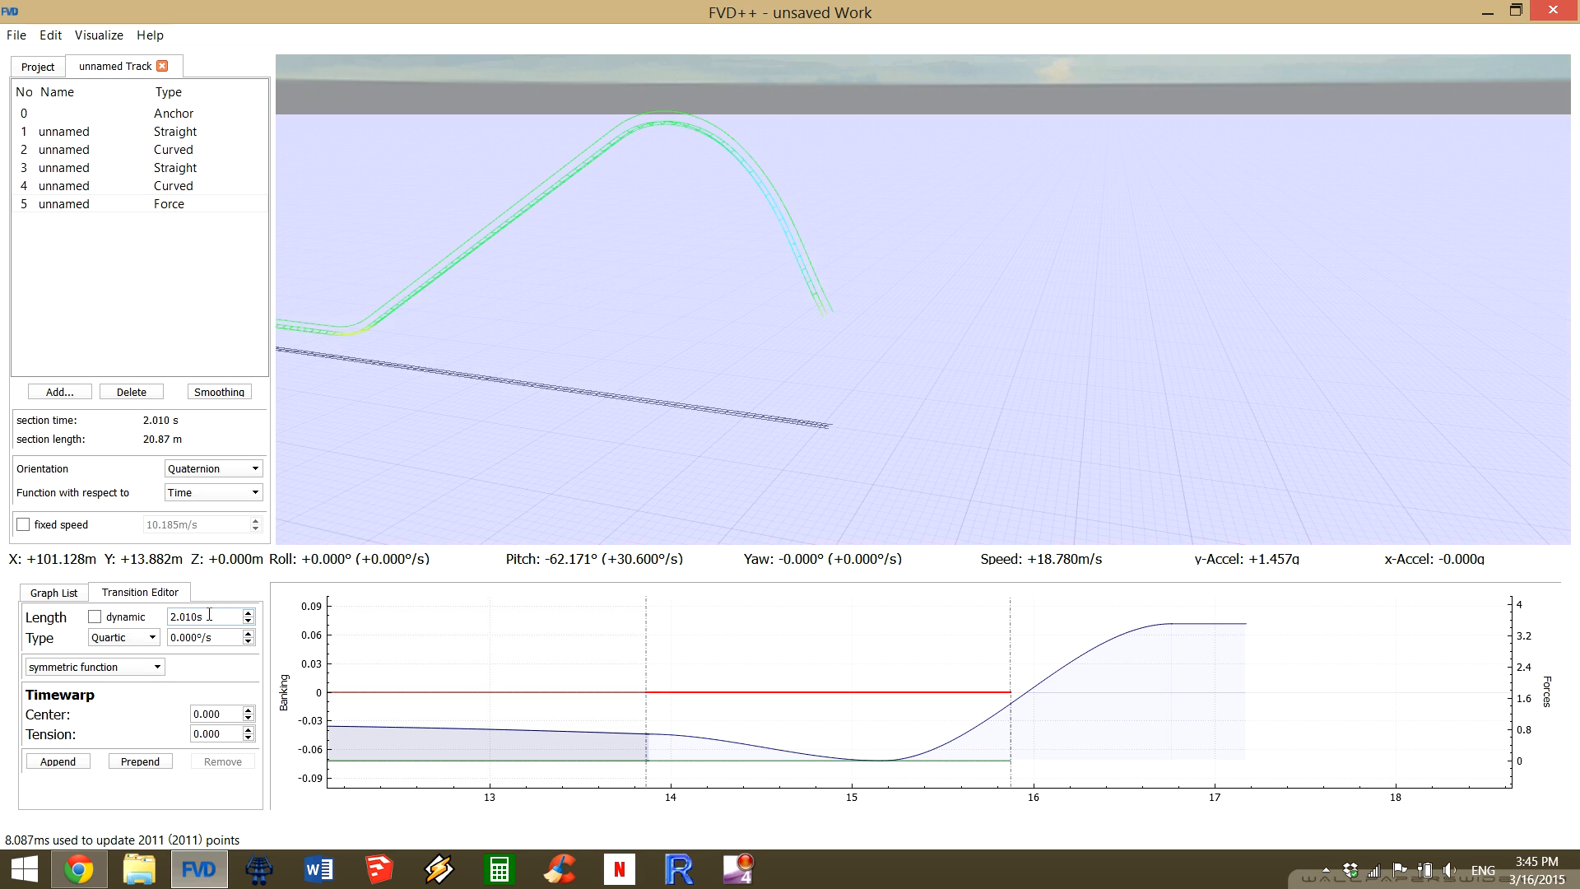
Append a dynamic-length quartic transition to the roll curve and set its roll rate to 60°/s.
{"action": "left_click", "coordinate": [58, 762]}
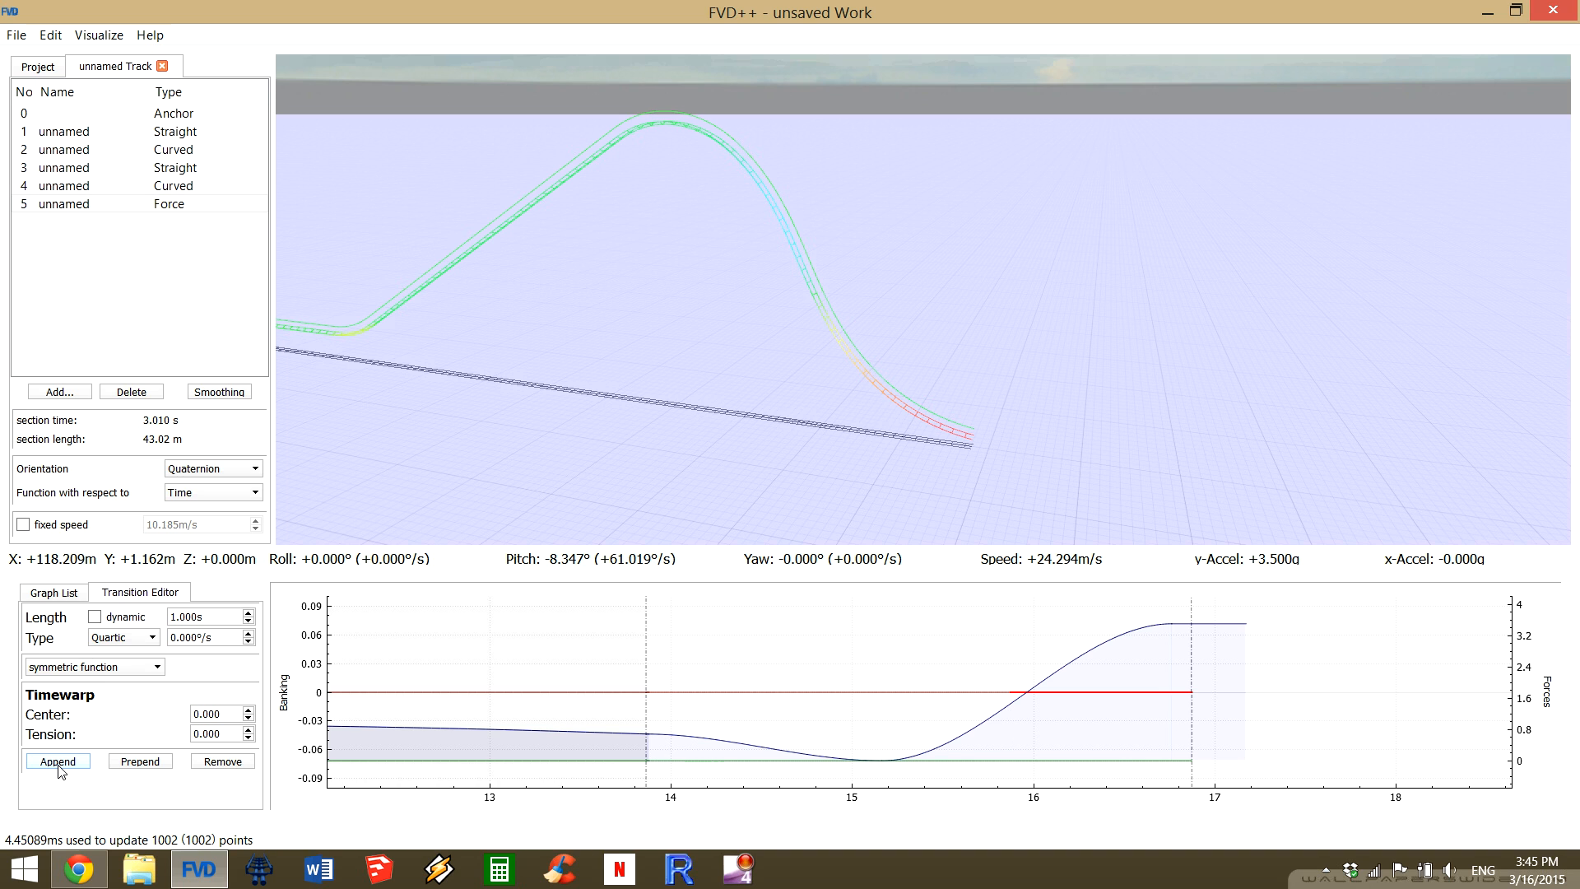
{"action": "left_click", "coordinate": [95, 618]}
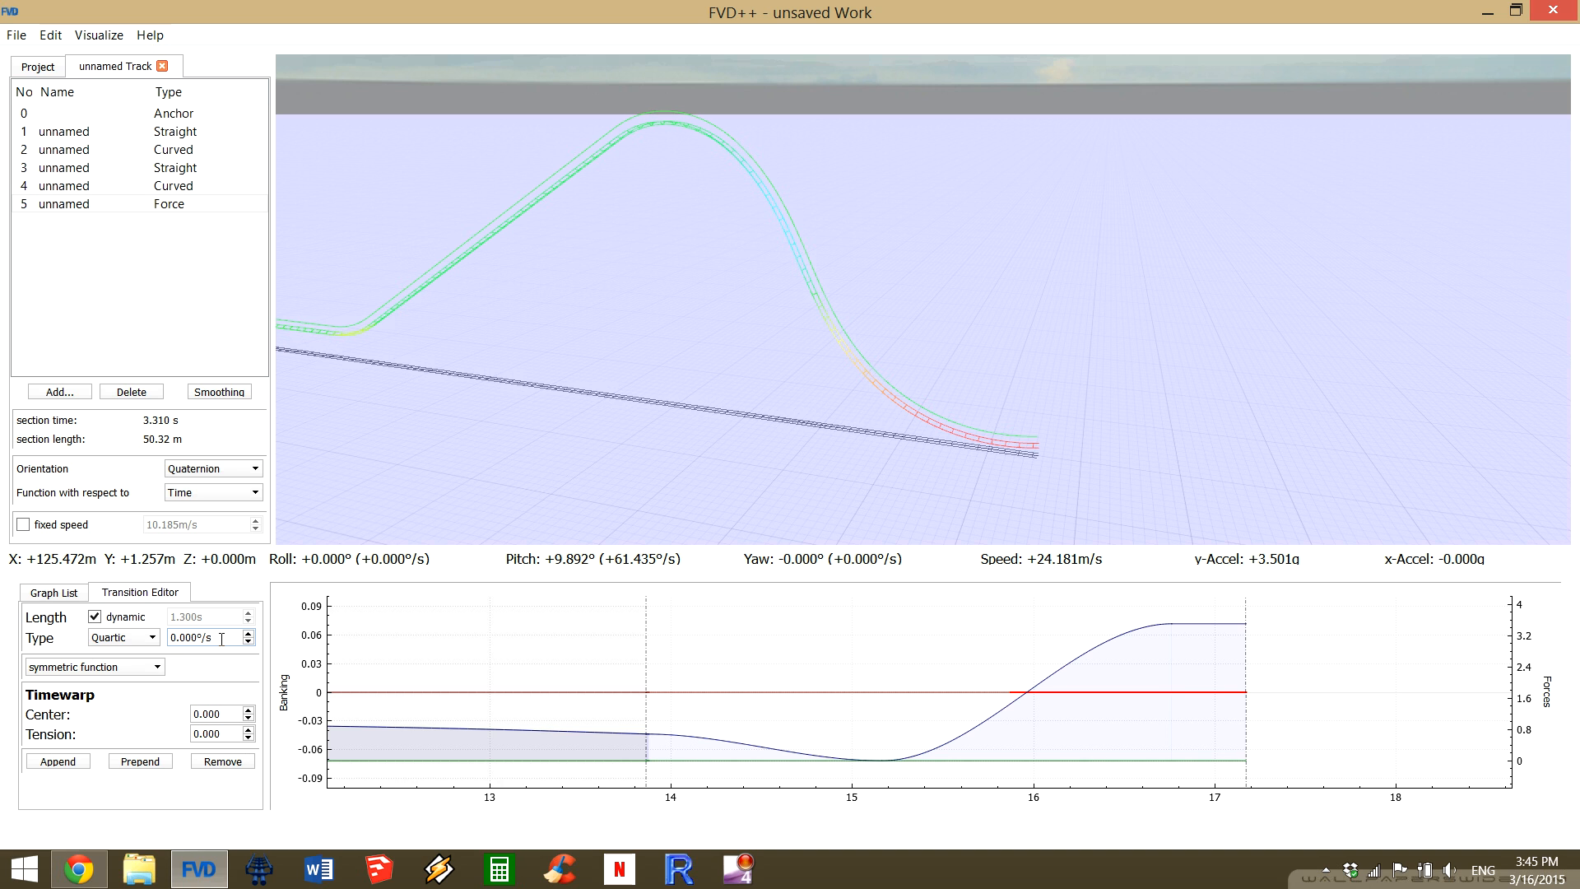
{"action": "scroll", "coordinate": [222, 640], "scroll_direction": "up", "scroll_amount": 13}
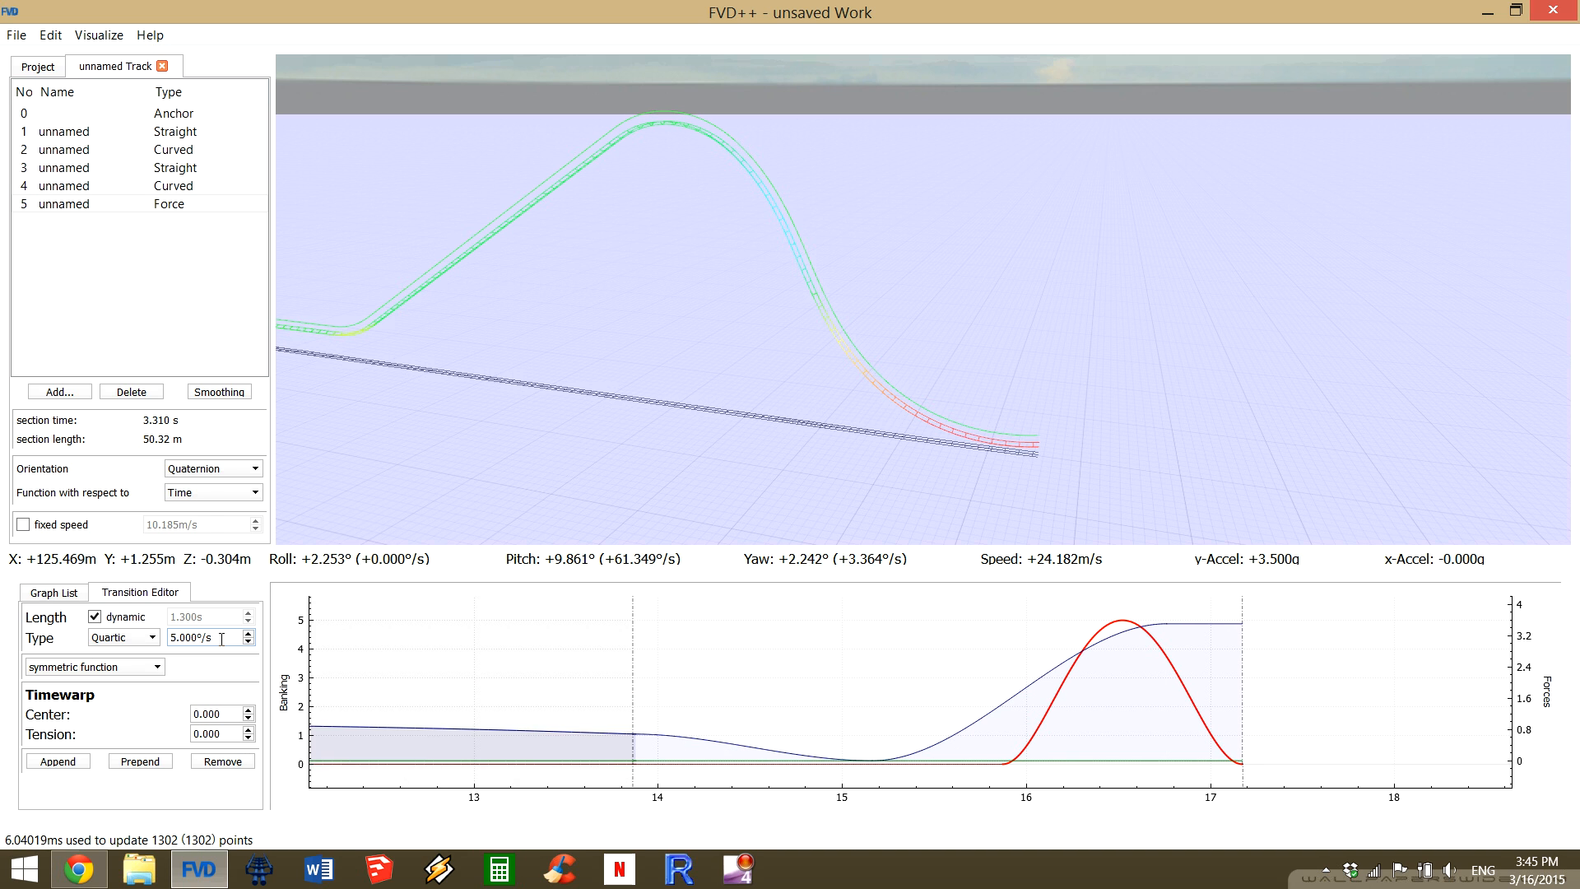
{"action": "scroll", "coordinate": [221, 639], "scroll_direction": "up", "scroll_amount": 11}
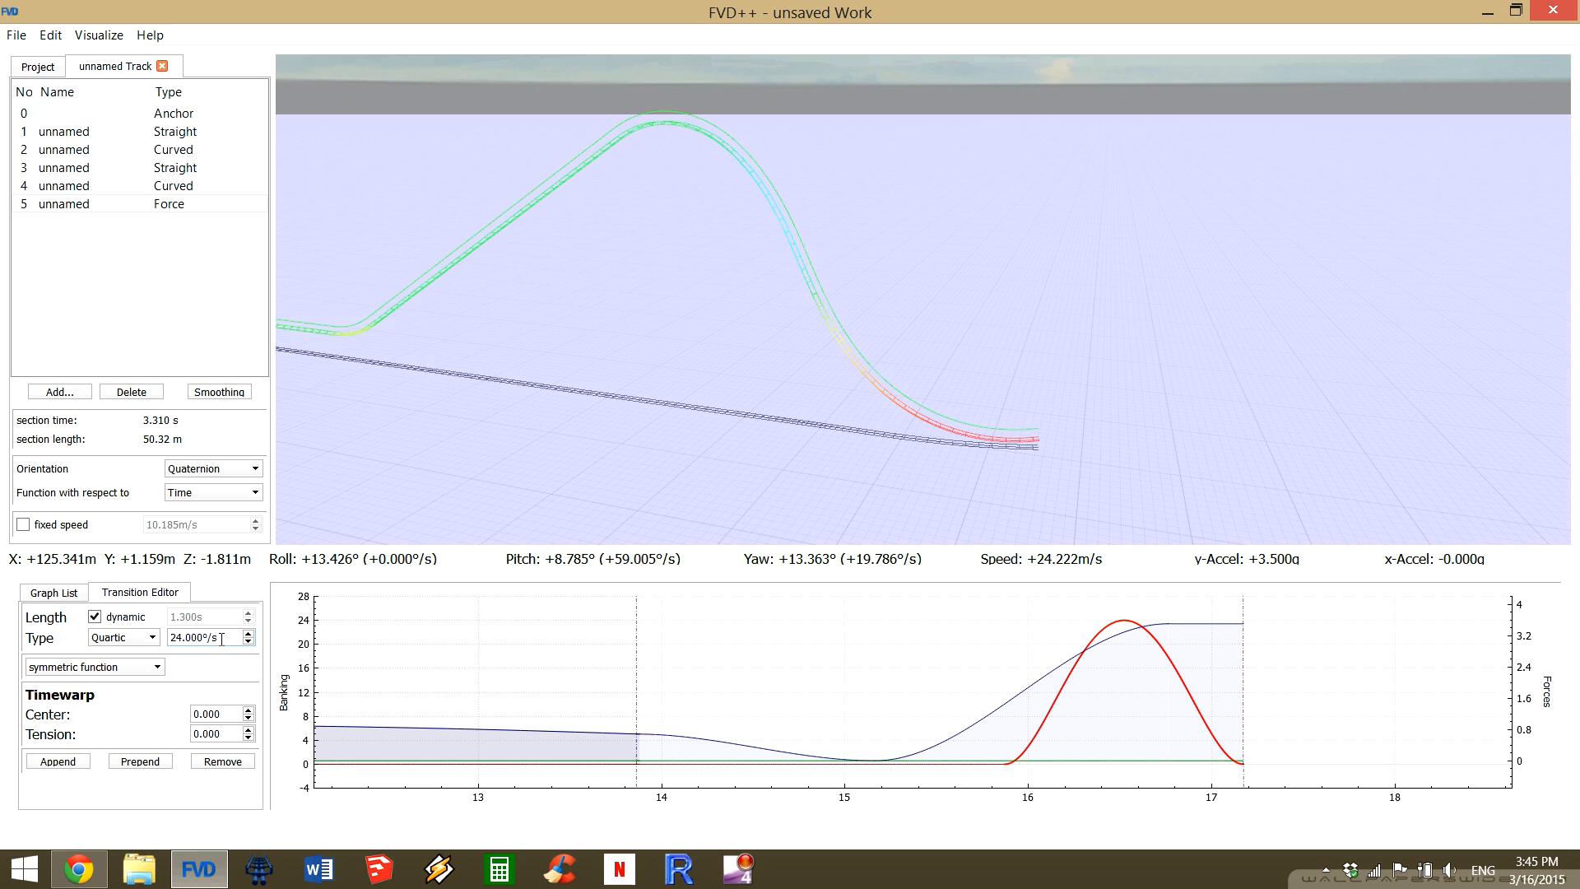
{"action": "scroll", "coordinate": [222, 639], "scroll_direction": "up", "scroll_amount": 11}
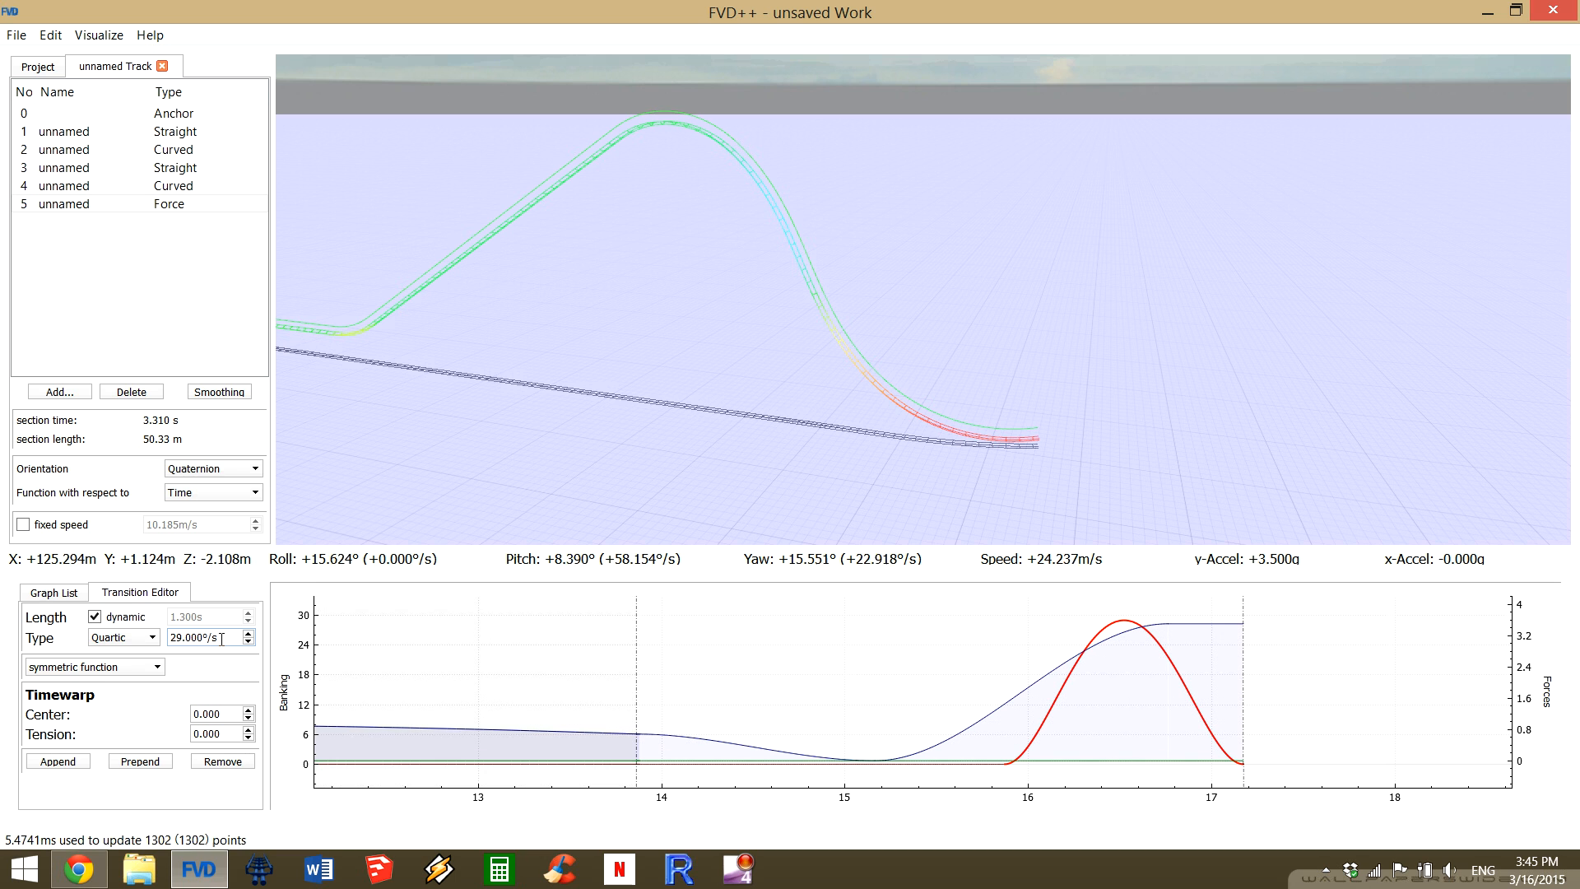
{"action": "scroll", "coordinate": [222, 640], "scroll_direction": "up", "scroll_amount": 10}
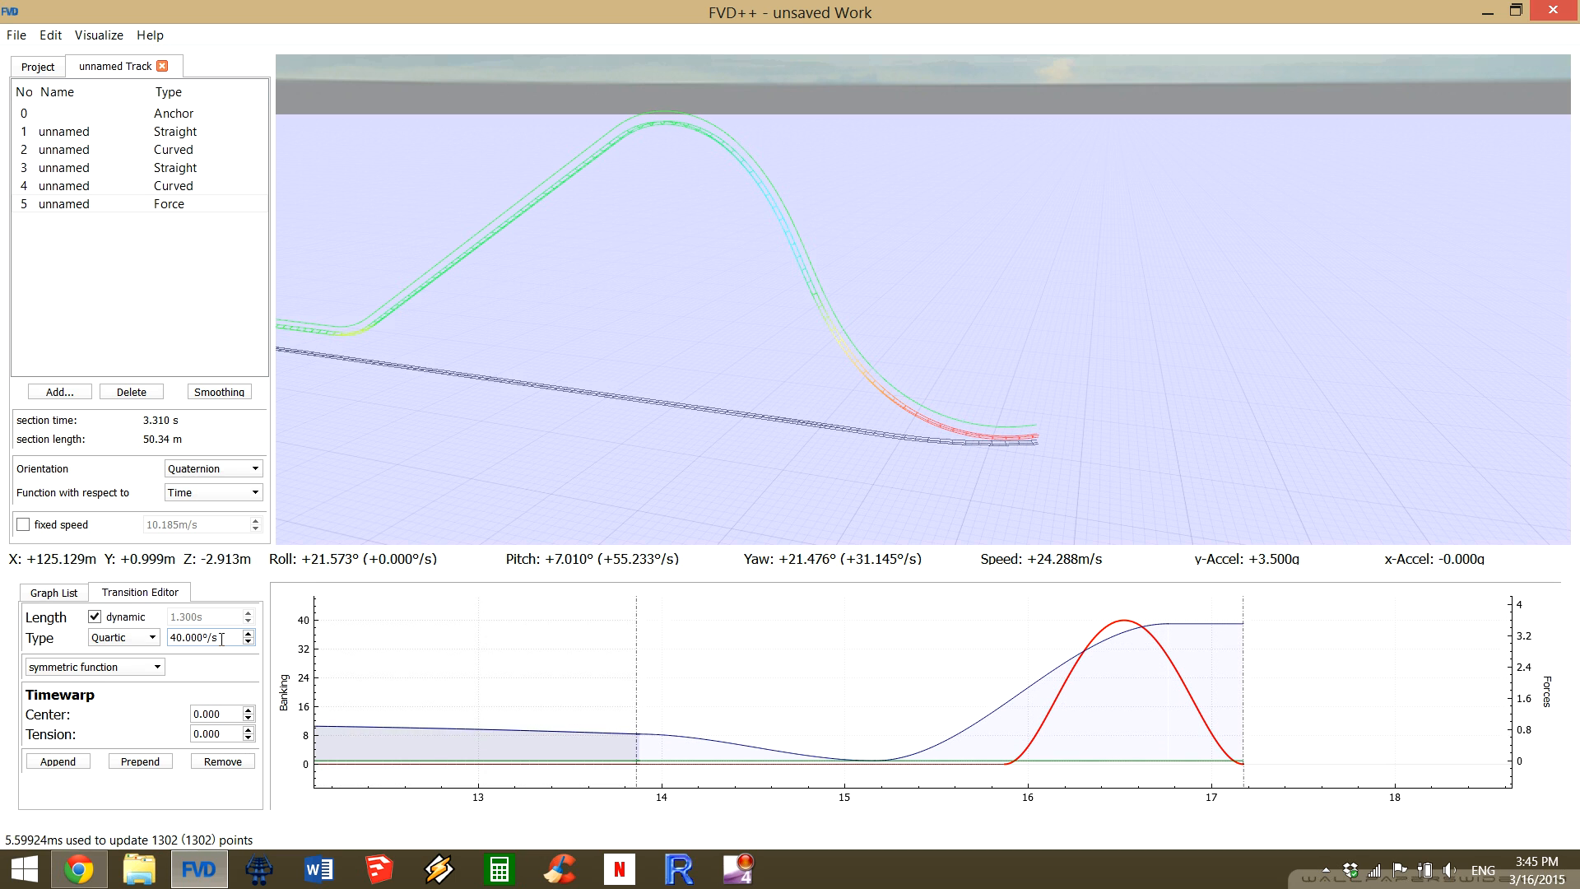
{"action": "scroll", "coordinate": [222, 639], "scroll_direction": "up", "scroll_amount": 6}
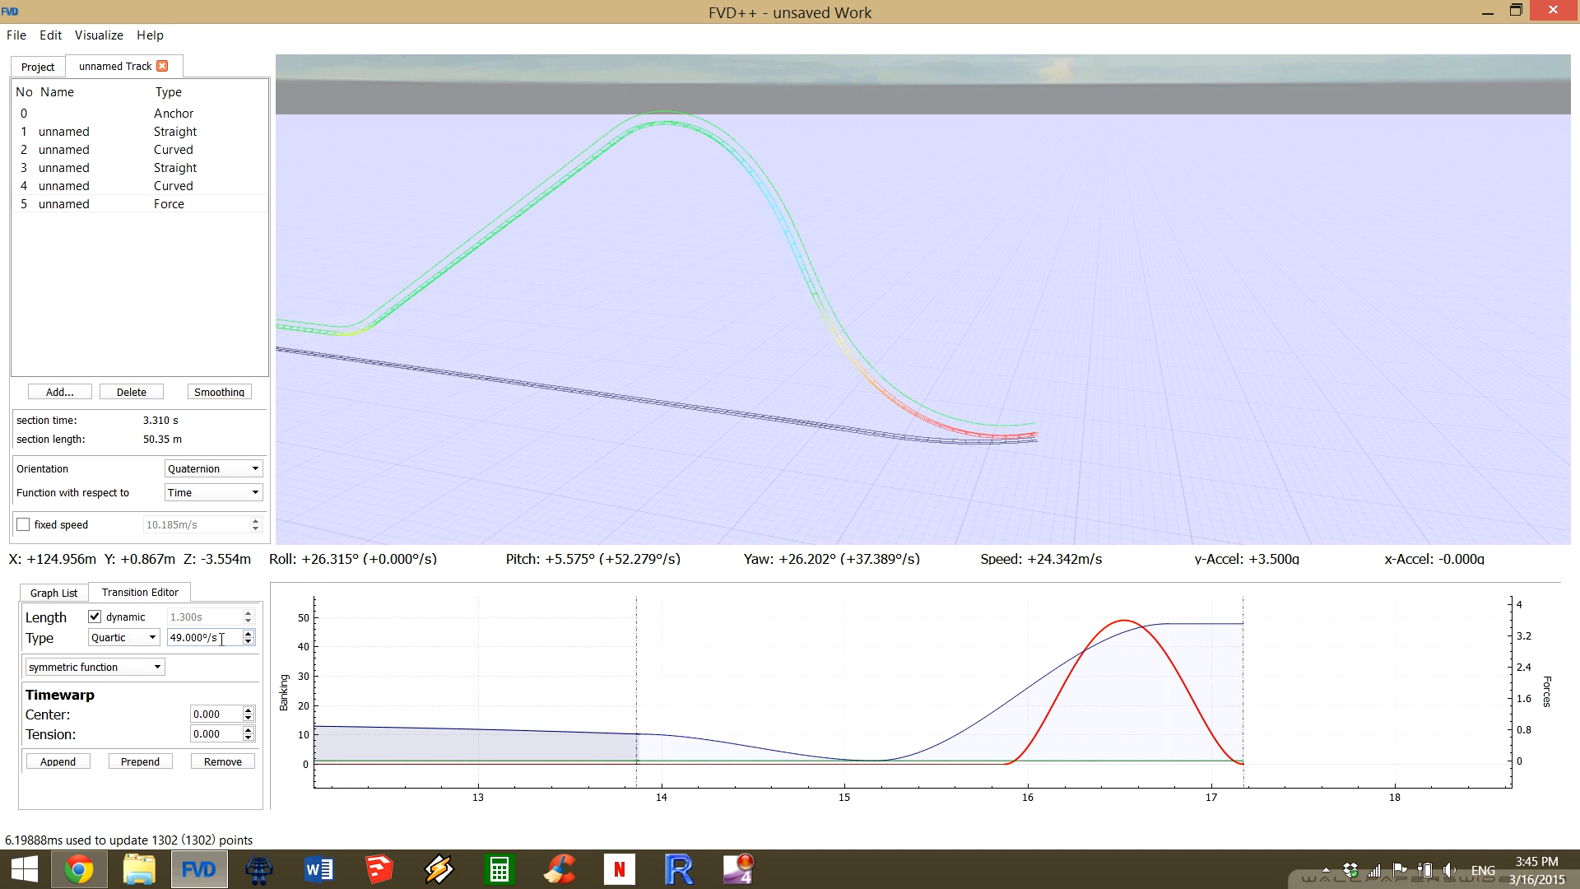
{"action": "scroll", "coordinate": [222, 639], "scroll_direction": "up", "scroll_amount": 8}
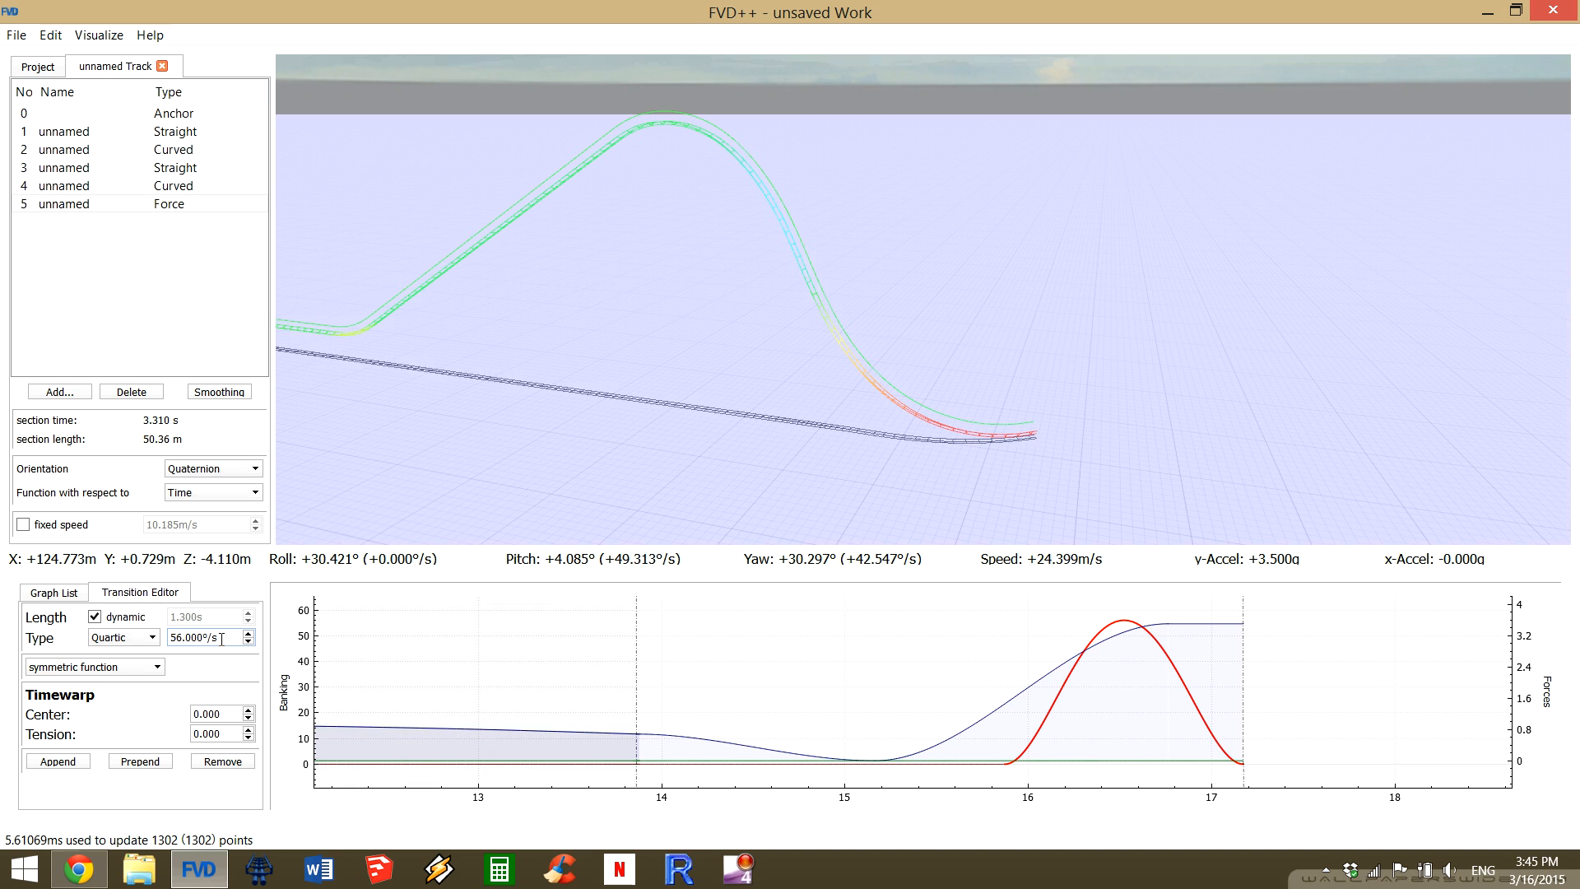
{"action": "scroll", "coordinate": [221, 640], "scroll_direction": "up", "scroll_amount": 1}
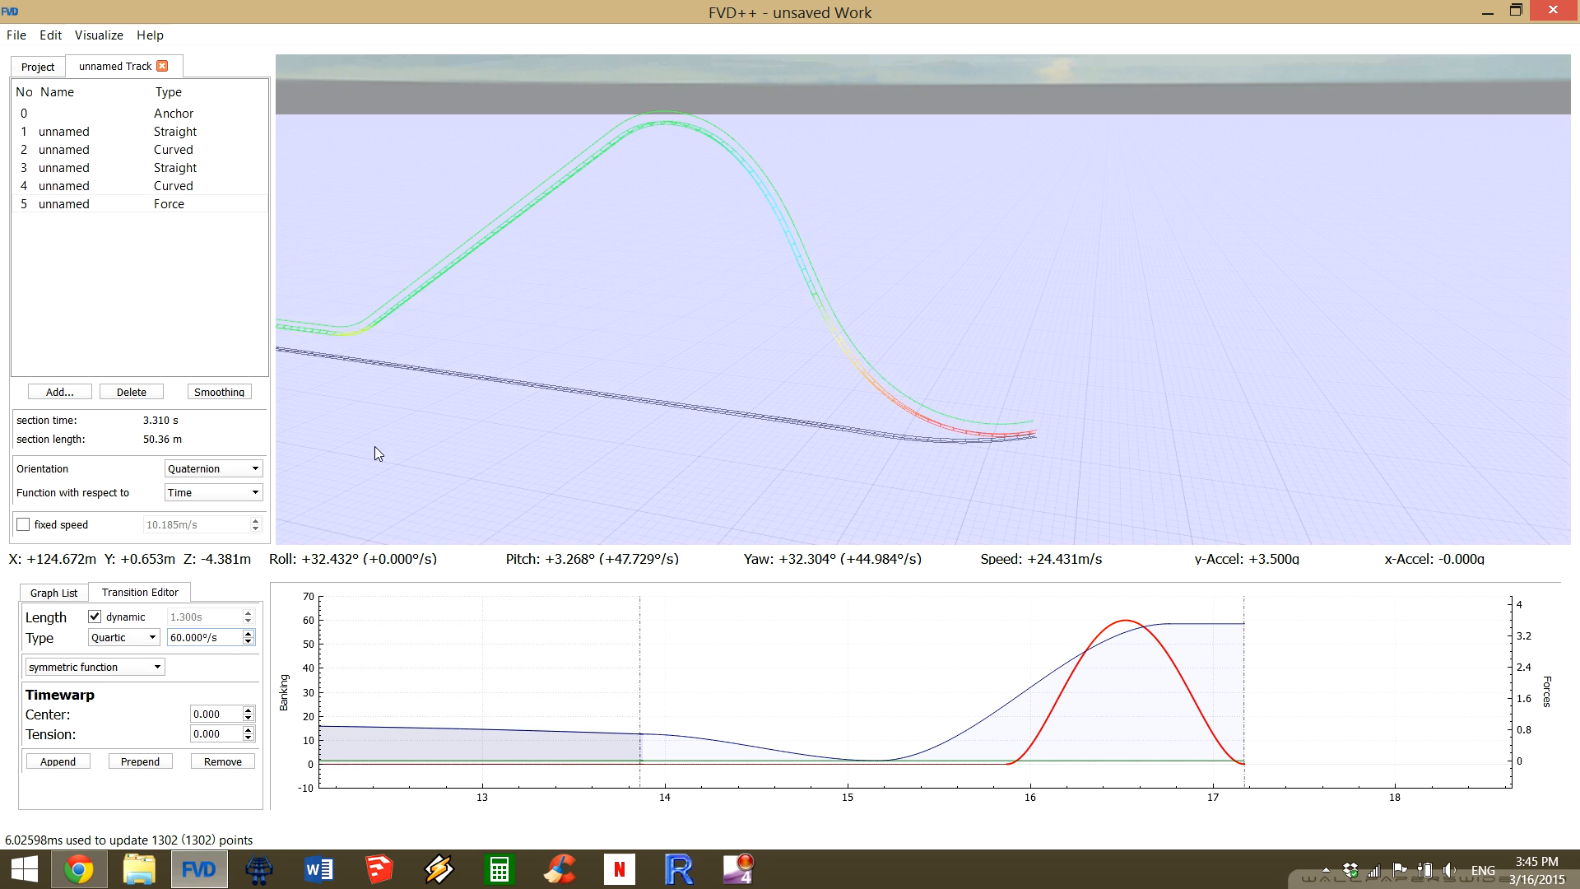
Examine the banked end of the pull-out from the front of the drop in the 3D view.
{"action": "key", "text": "d"}
{"action": "left_click_drag", "start_coordinate": [922, 299], "coordinate": [532, 355]}
{"action": "key", "text": "d"}
{"action": "key", "text": "w"}
{"action": "key", "text": "d"}
{"action": "key", "text": "w"}
{"action": "key", "text": "w"}
{"action": "key", "text": "d"}
{"action": "key", "text": "s"}
{"action": "key", "text": "d"}
{"action": "key", "text": "d"}
{"action": "key", "text": "w"}
{"action": "key", "text": "s"}
{"action": "key", "text": "s"}
{"action": "left_click_drag", "start_coordinate": [411, 465], "coordinate": [423, 411]}
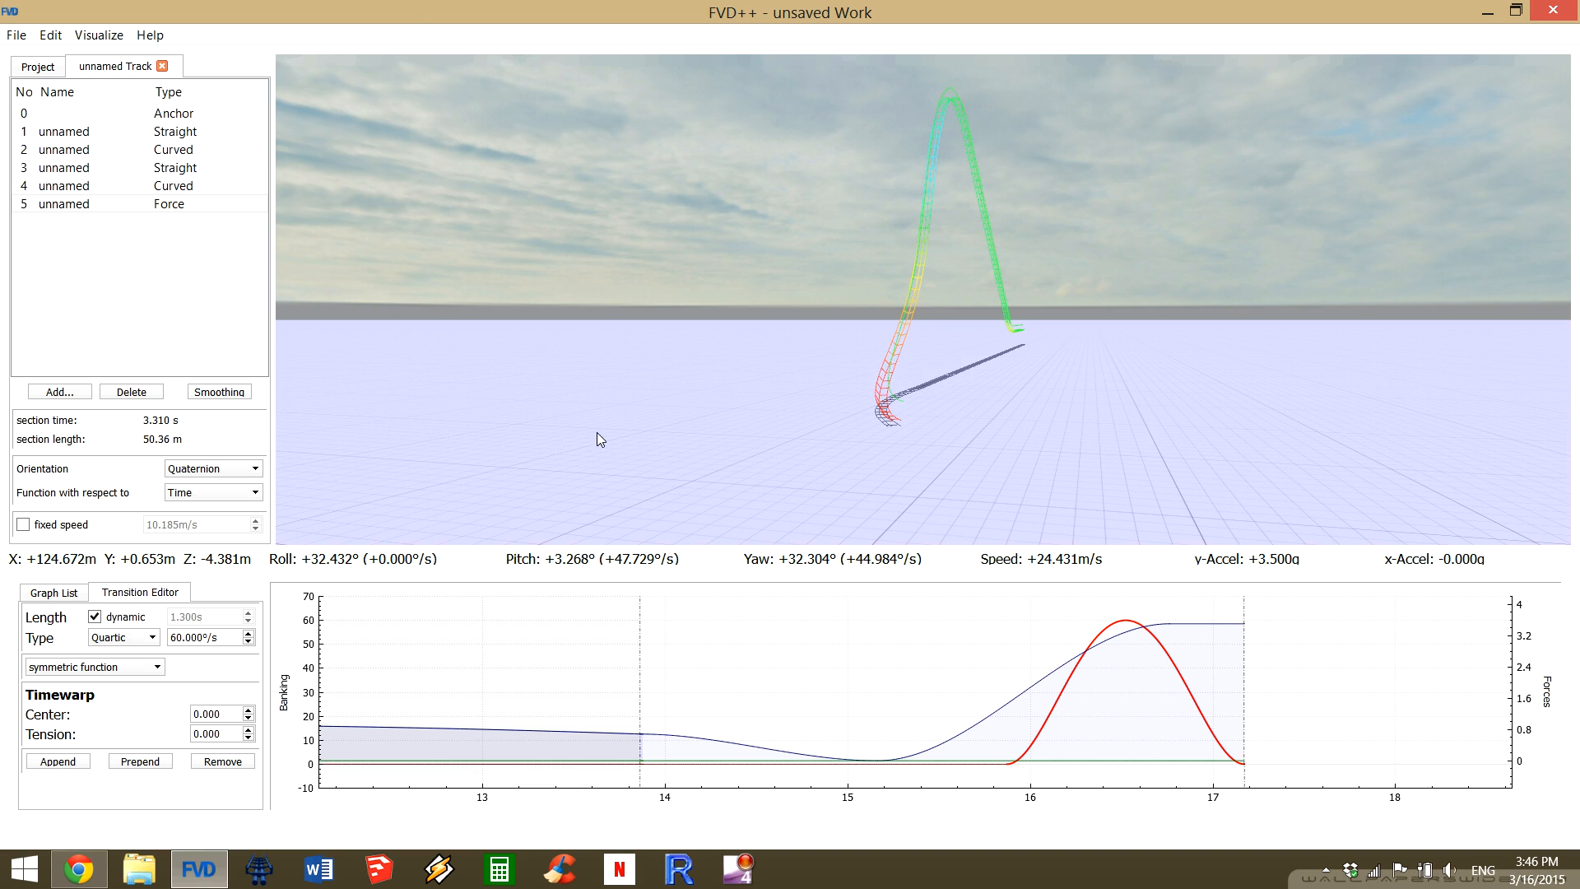
Shorten the flat roll transition to 1.61 s and lower the following transition's roll rate to 34°/s.
{"action": "left_click", "coordinate": [942, 768]}
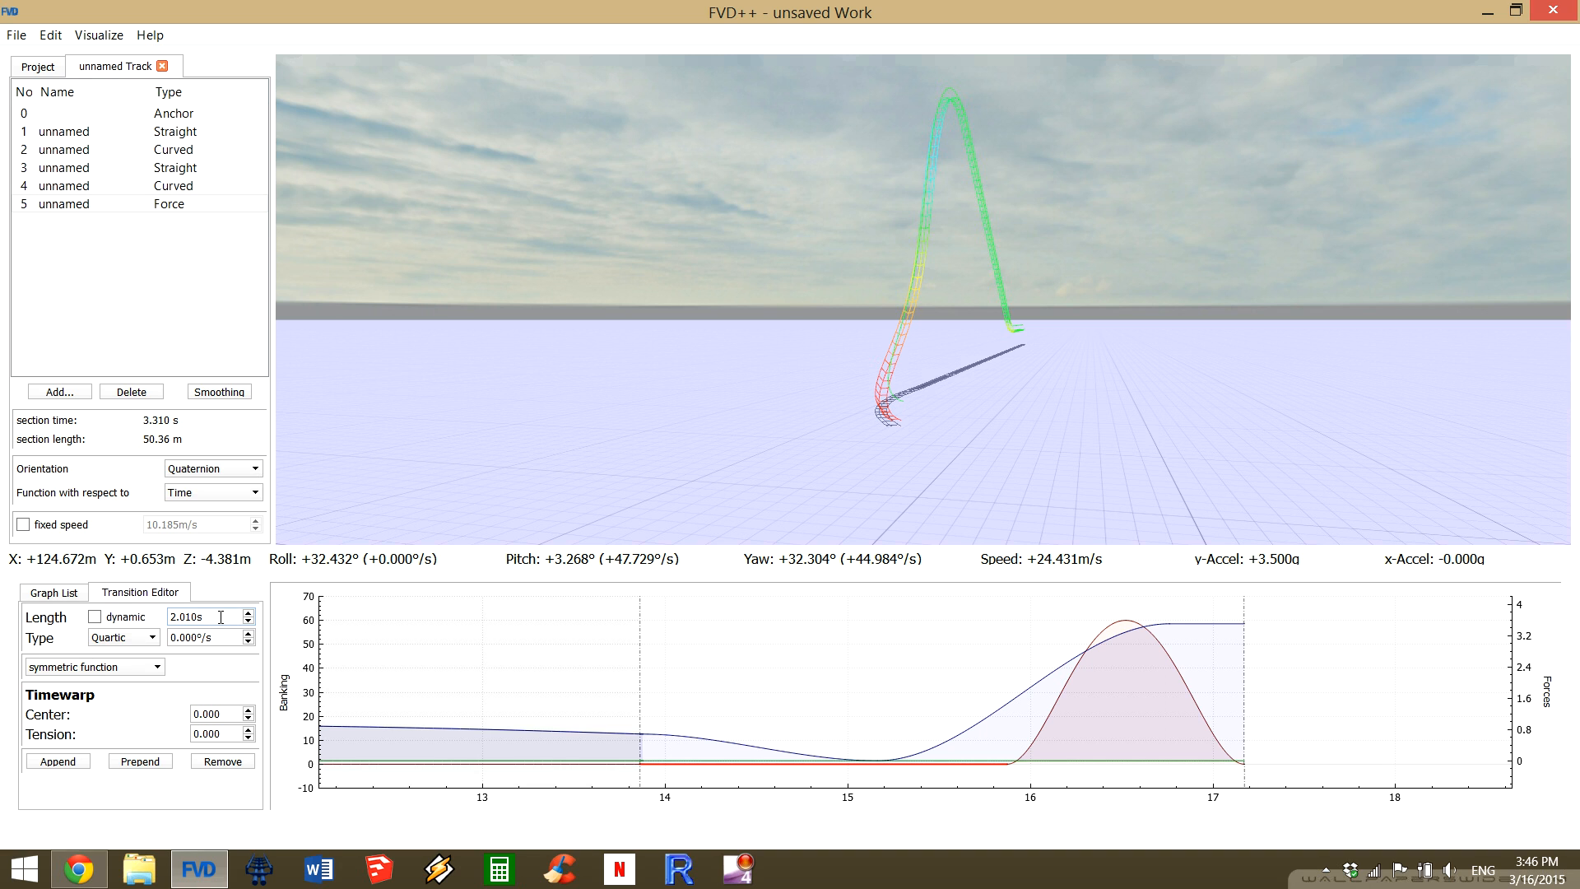
{"action": "scroll", "coordinate": [220, 617], "scroll_direction": "down", "scroll_amount": 2}
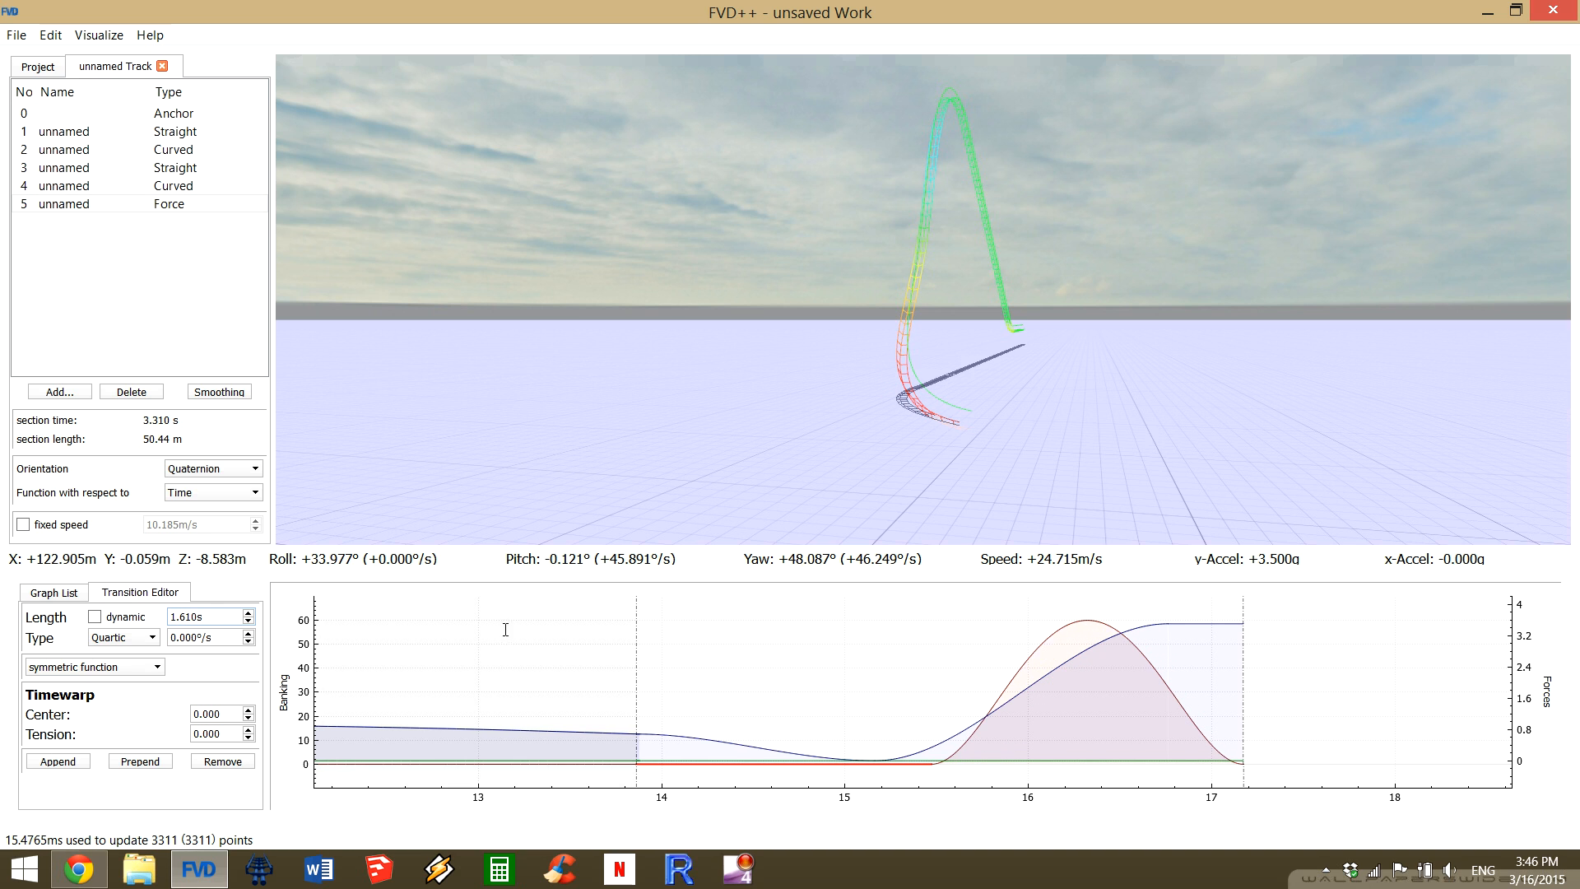
{"action": "left_click", "coordinate": [1054, 634]}
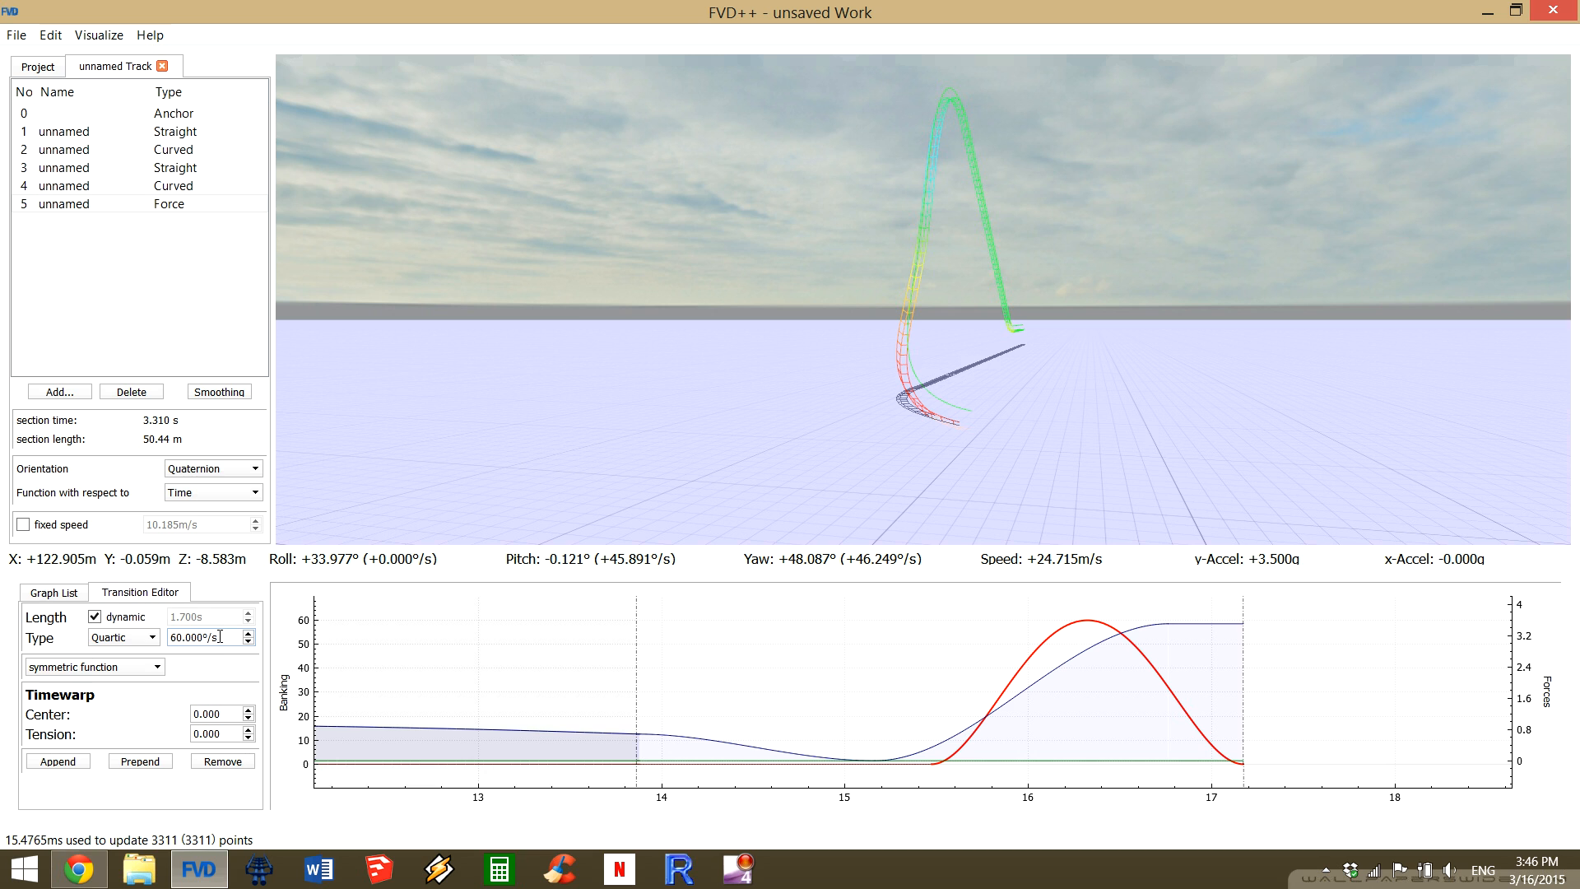
{"action": "scroll", "coordinate": [216, 639], "scroll_direction": "down", "scroll_amount": 10}
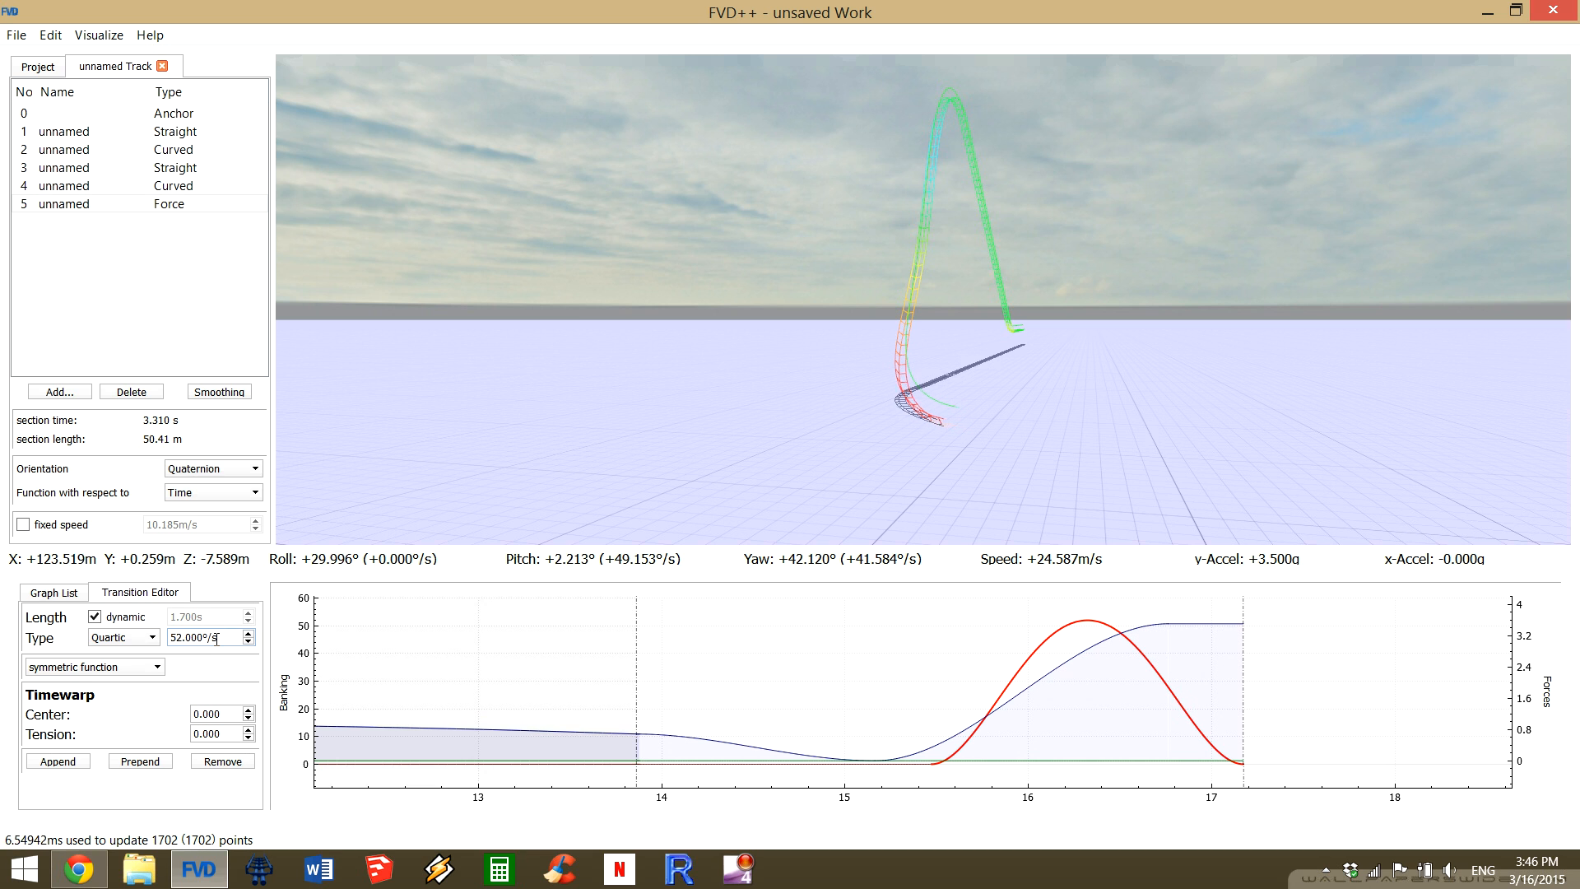
{"action": "scroll", "coordinate": [217, 640], "scroll_direction": "down", "scroll_amount": 9}
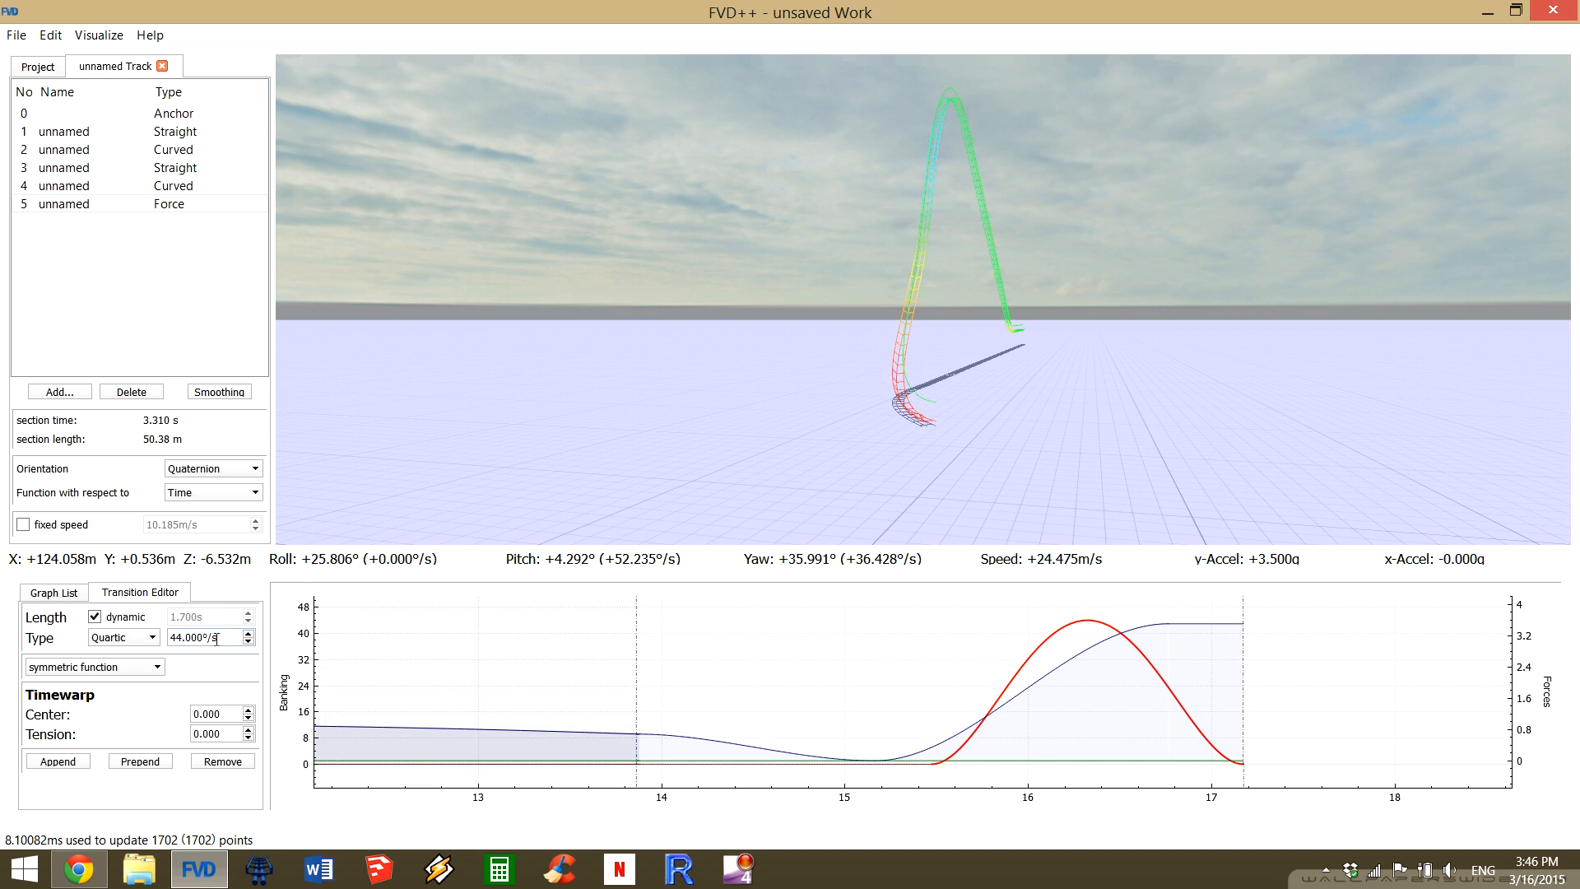
{"action": "scroll", "coordinate": [217, 639], "scroll_direction": "down", "scroll_amount": 7}
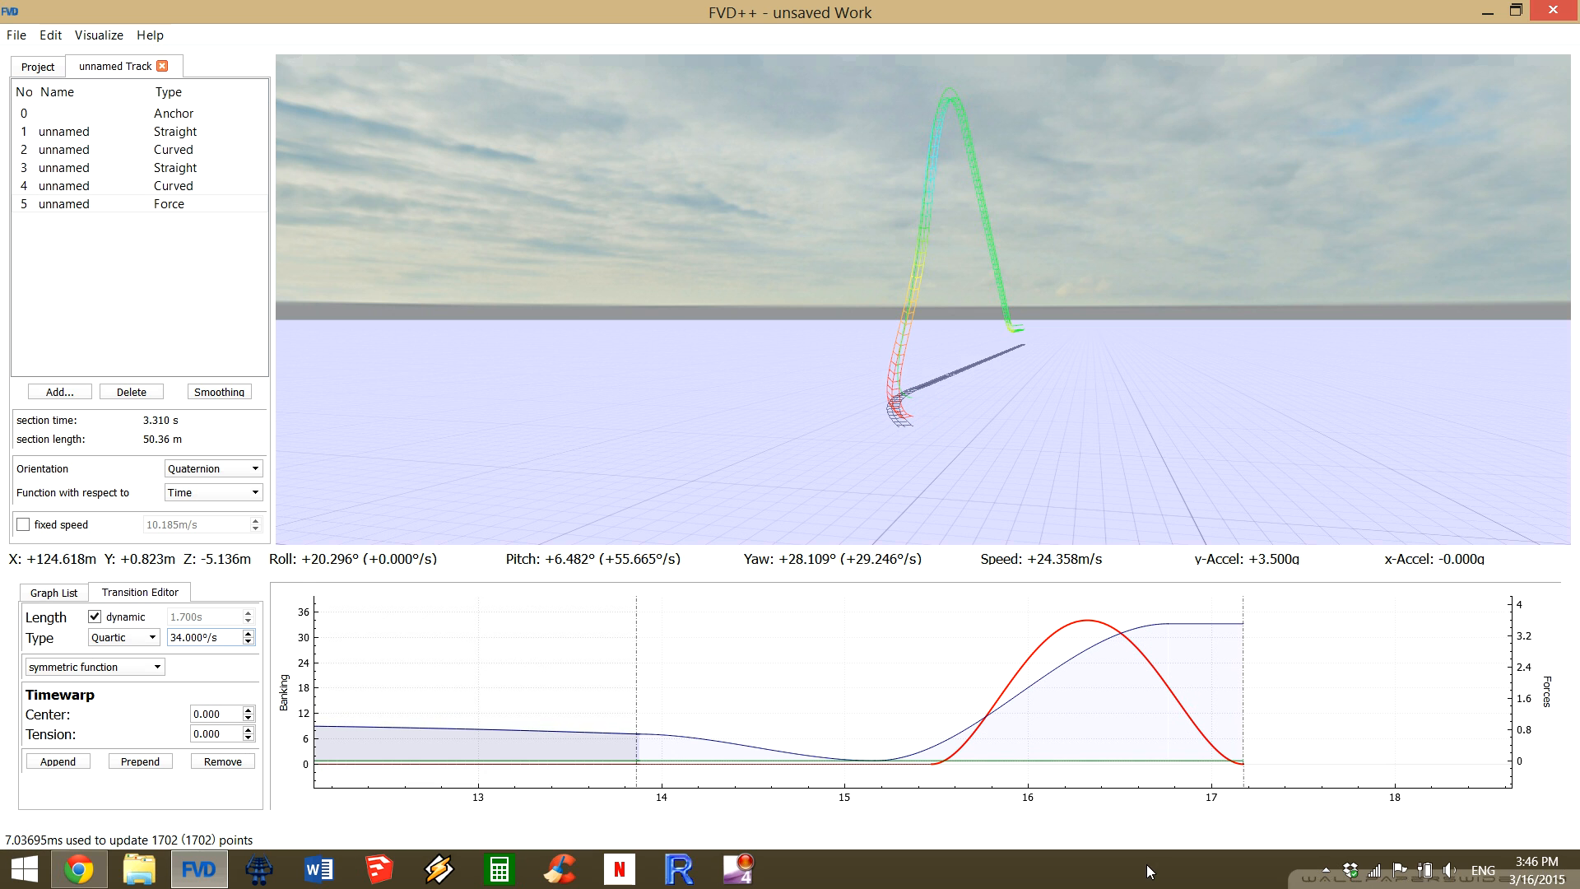
Shorten the -0.682 g normal force transition at the start of the drop to 1.2 s.
{"action": "left_click", "coordinate": [945, 739]}
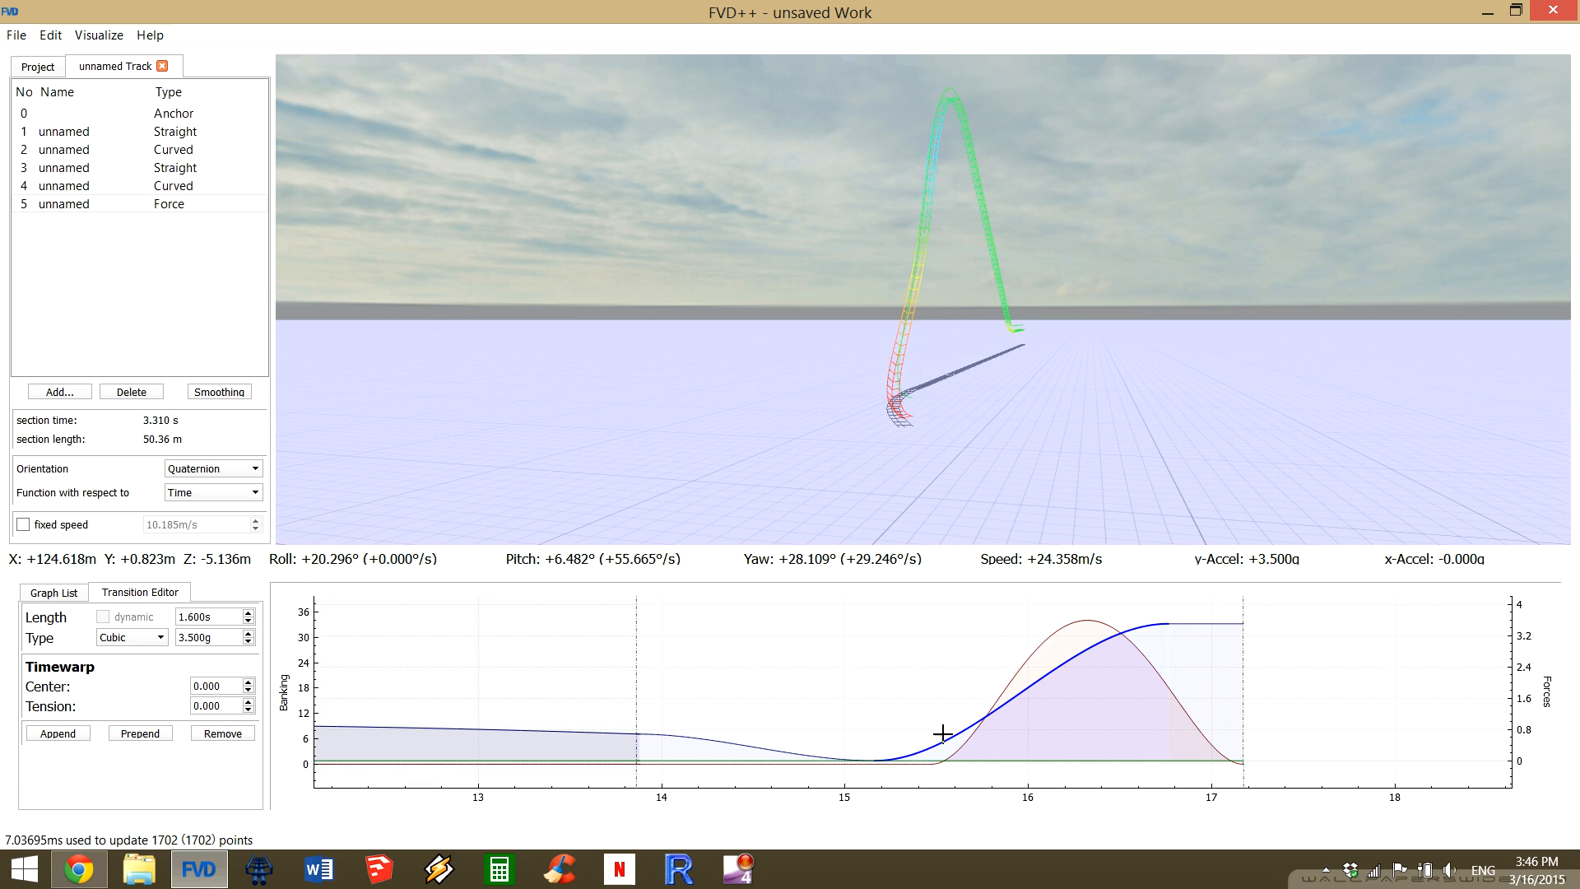
{"action": "left_click", "coordinate": [781, 753]}
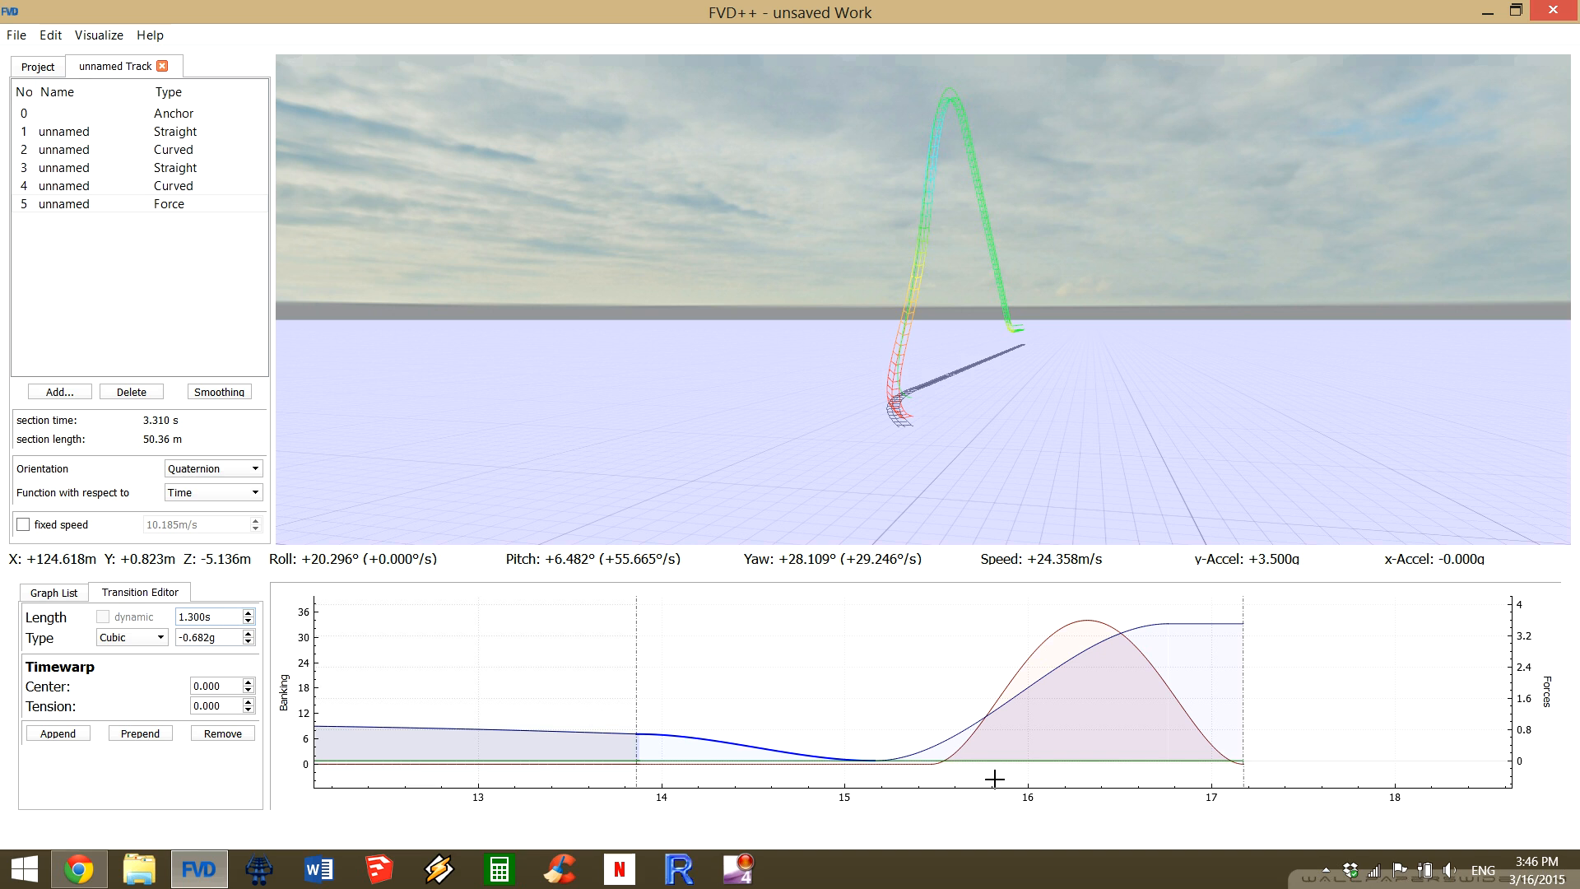
{"action": "left_click", "coordinate": [907, 763]}
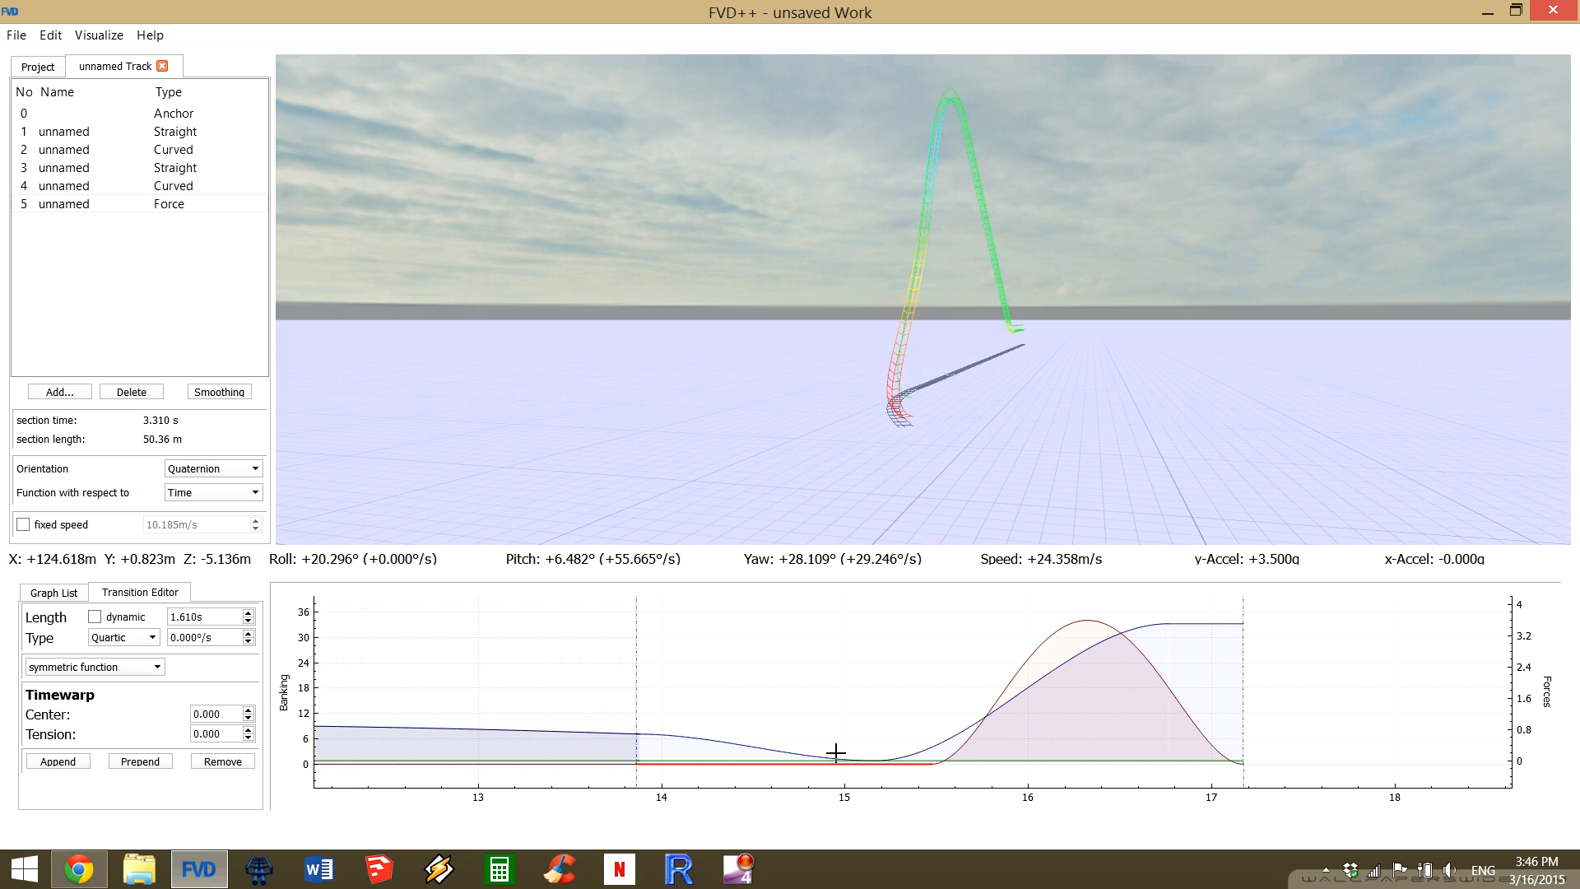
{"action": "left_click", "coordinate": [798, 750]}
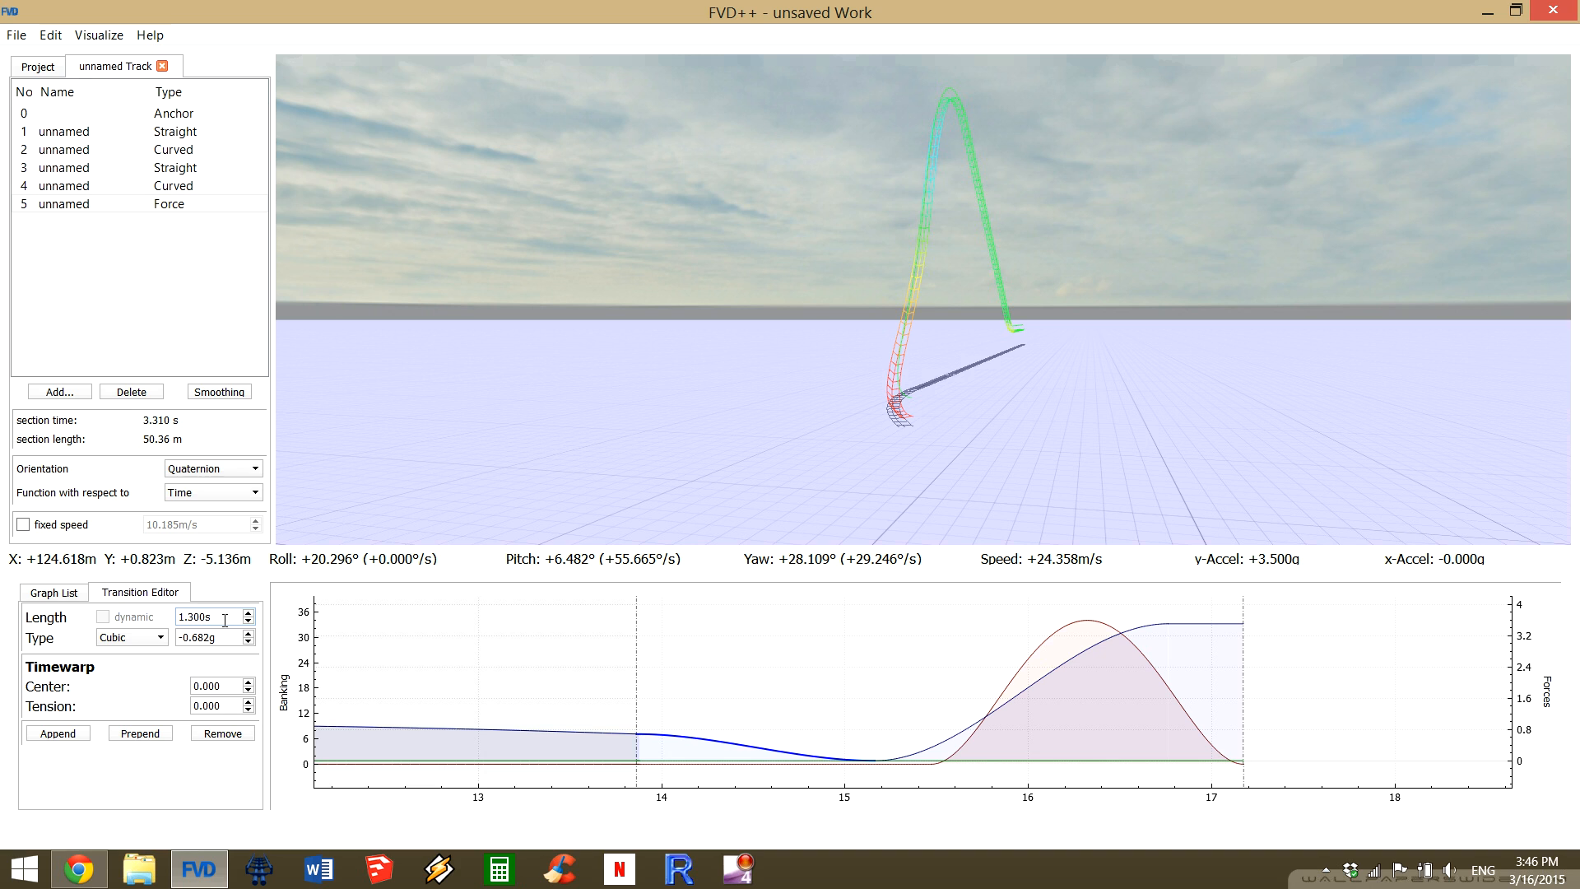
{"action": "scroll", "coordinate": [224, 618], "scroll_direction": "down", "scroll_amount": 1}
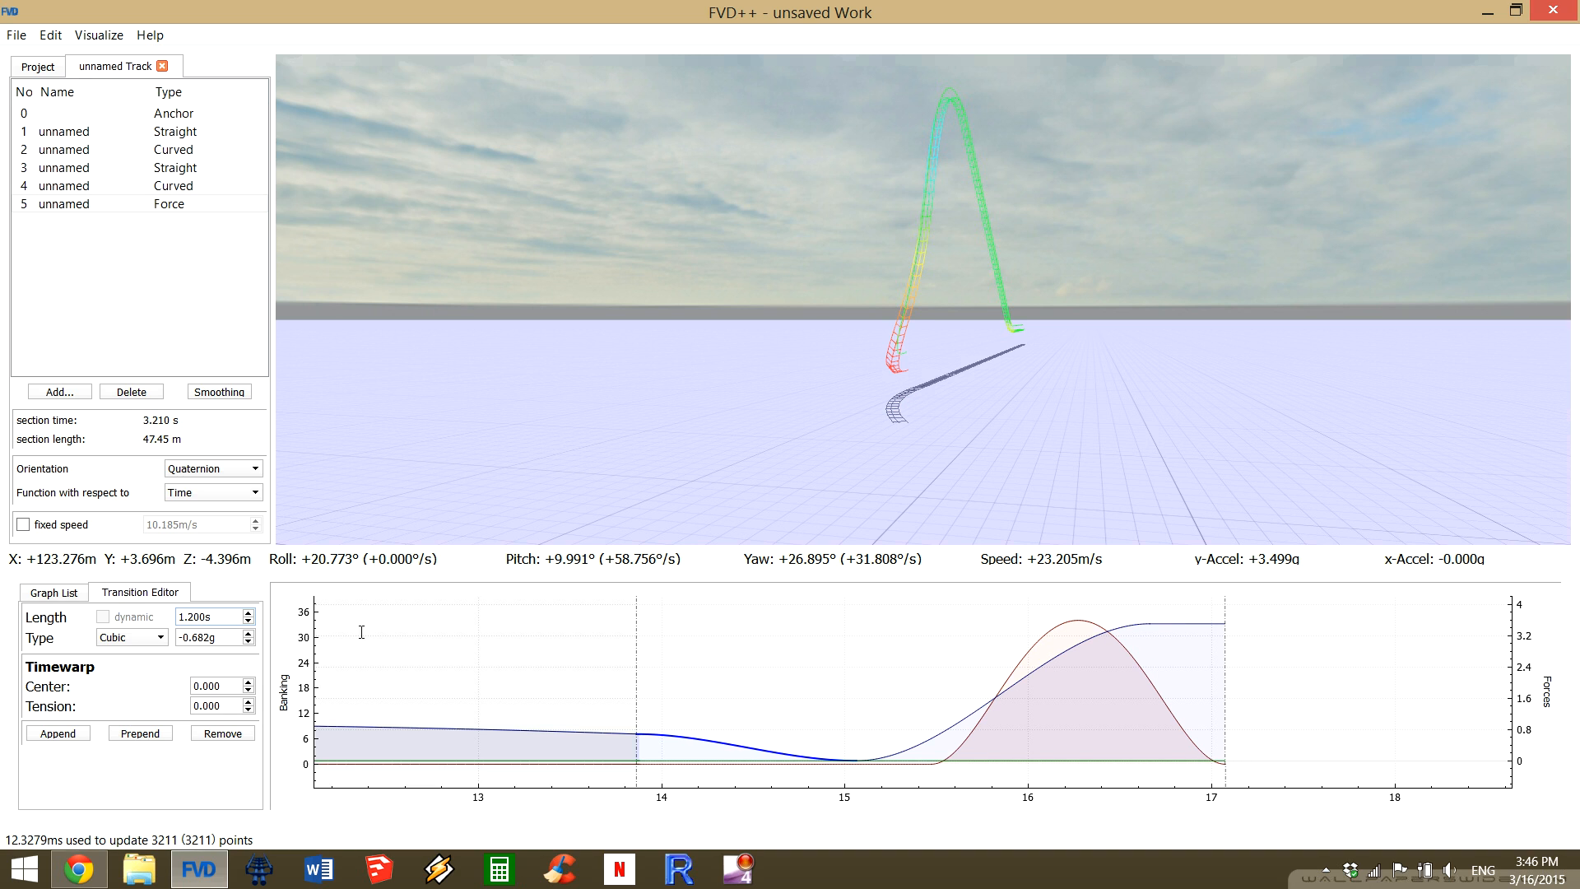
Lengthen the flat roll transition to 2.01 s and raise the following dynamic transition's roll rate to 60°/s.
{"action": "left_click", "coordinate": [919, 763]}
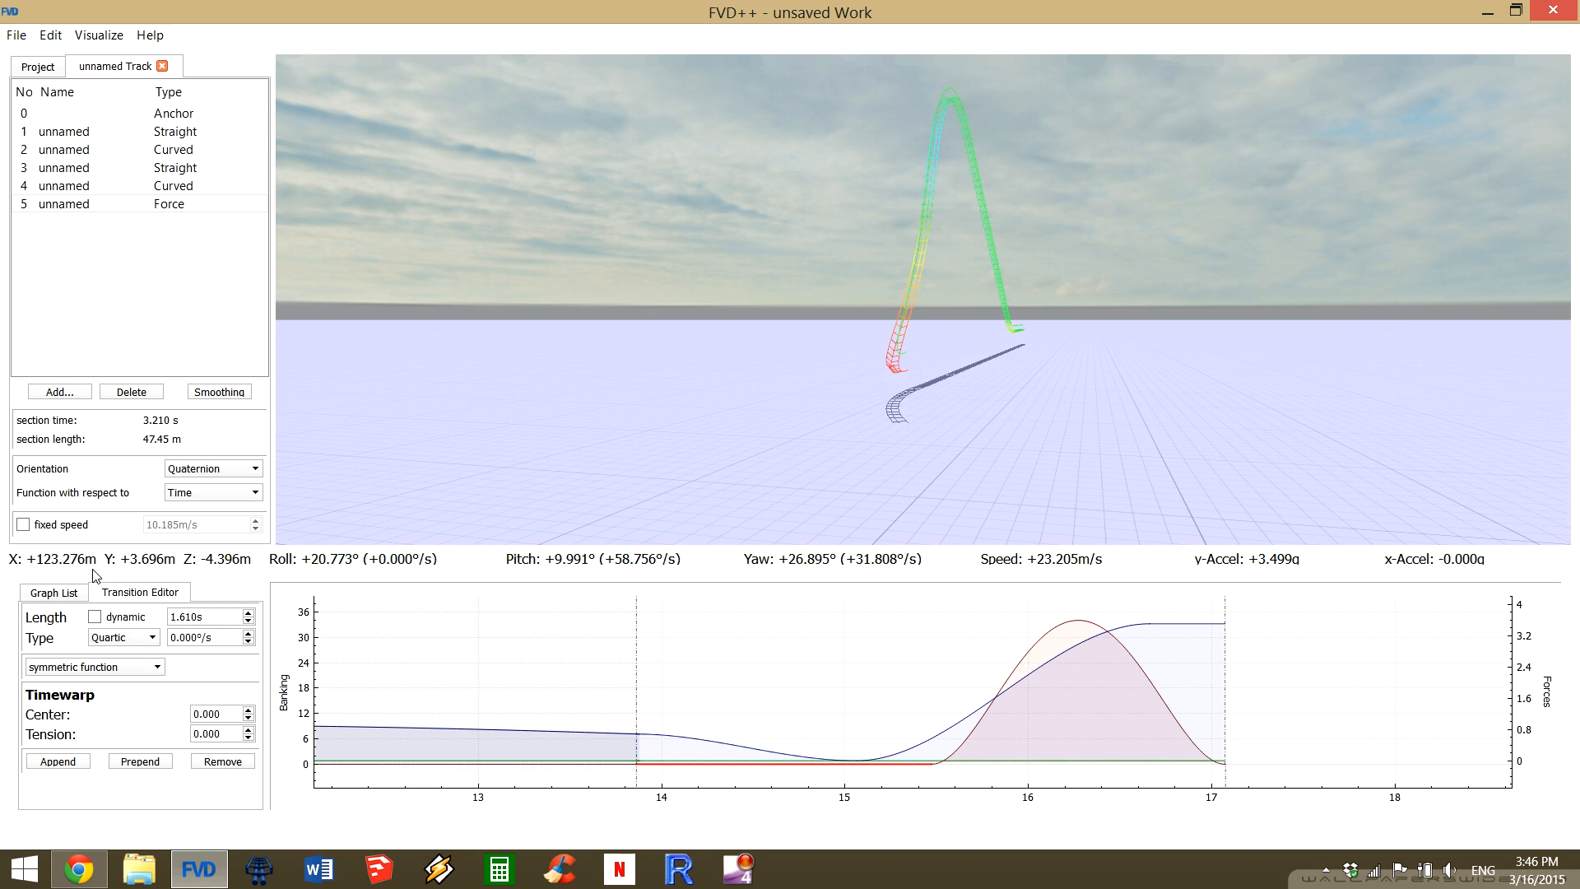
{"action": "scroll", "coordinate": [187, 614], "scroll_direction": "up", "scroll_amount": 4}
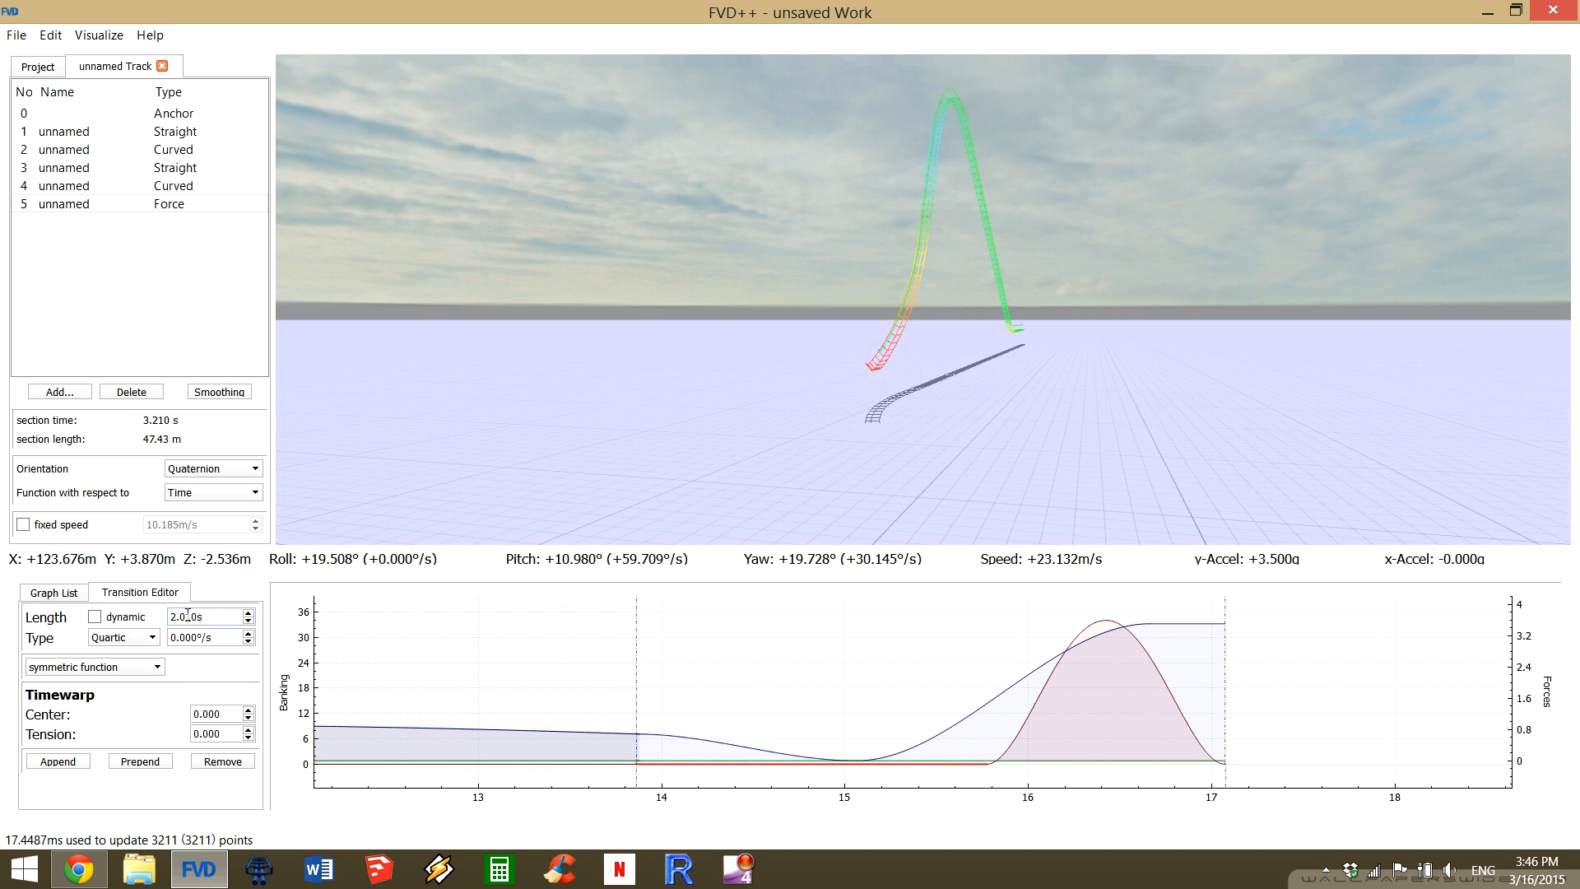
{"action": "left_click", "coordinate": [1051, 697]}
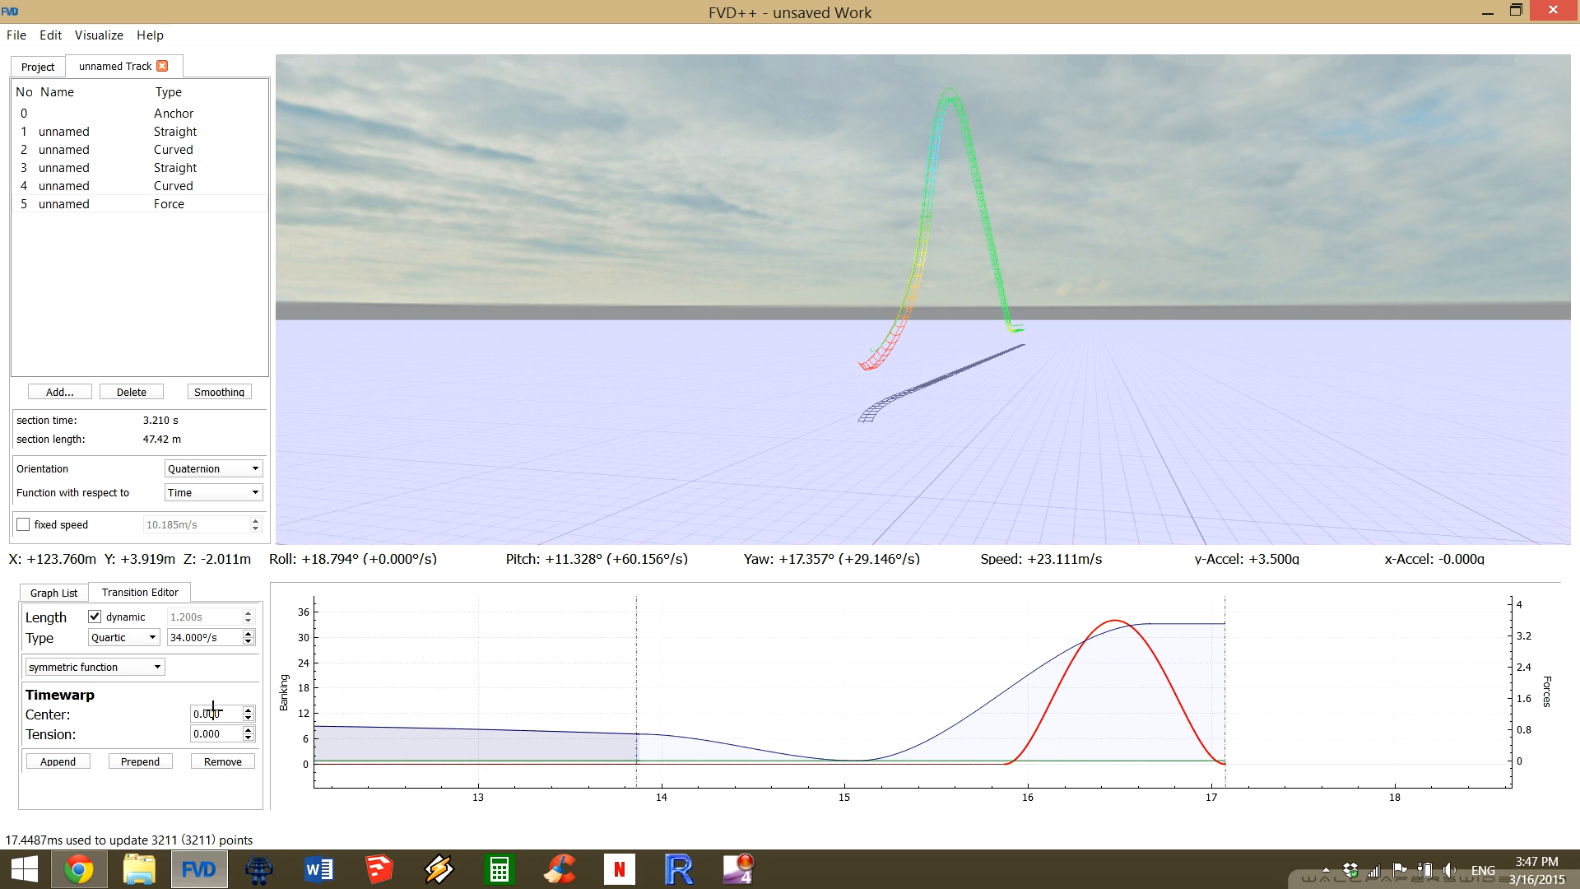
{"action": "scroll", "coordinate": [213, 636], "scroll_direction": "up", "scroll_amount": 8}
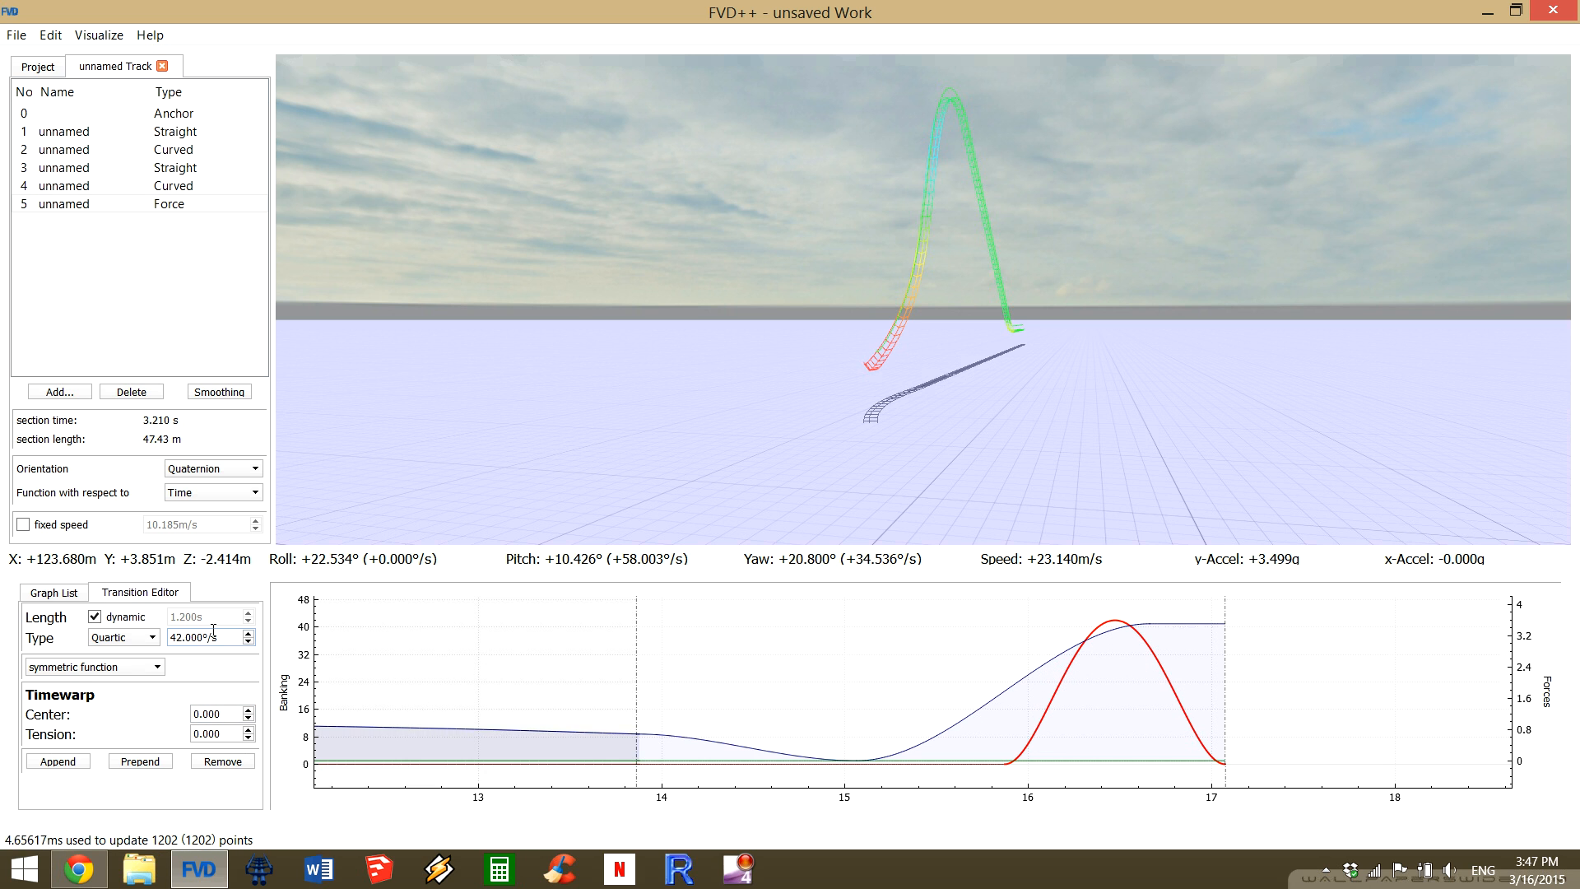
{"action": "scroll", "coordinate": [213, 631], "scroll_direction": "up", "scroll_amount": 14}
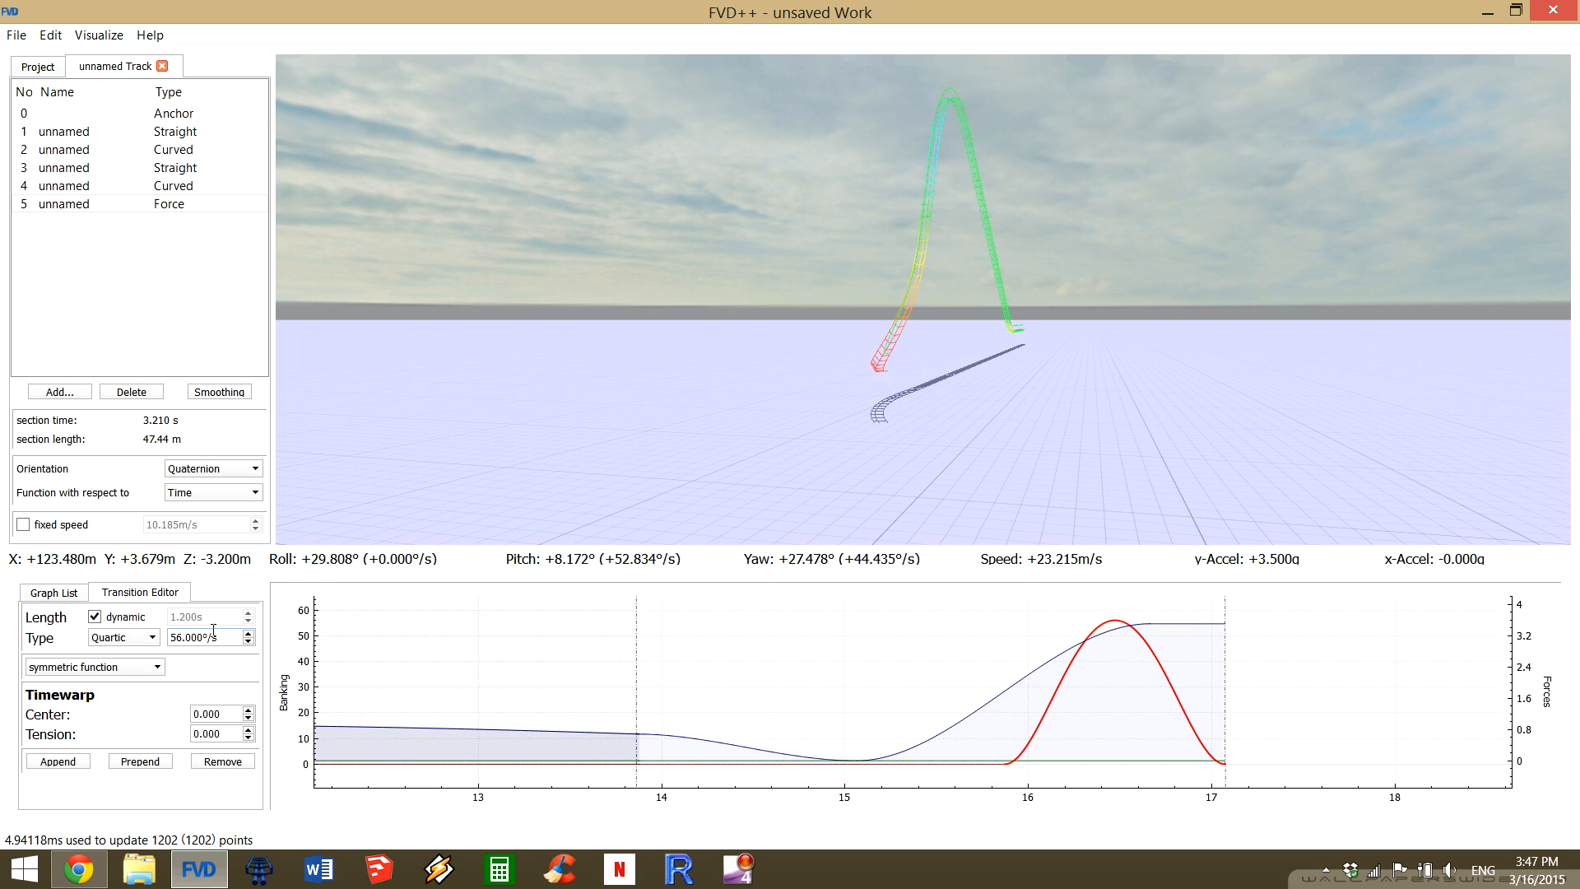
{"action": "scroll", "coordinate": [213, 630], "scroll_direction": "up", "scroll_amount": 5}
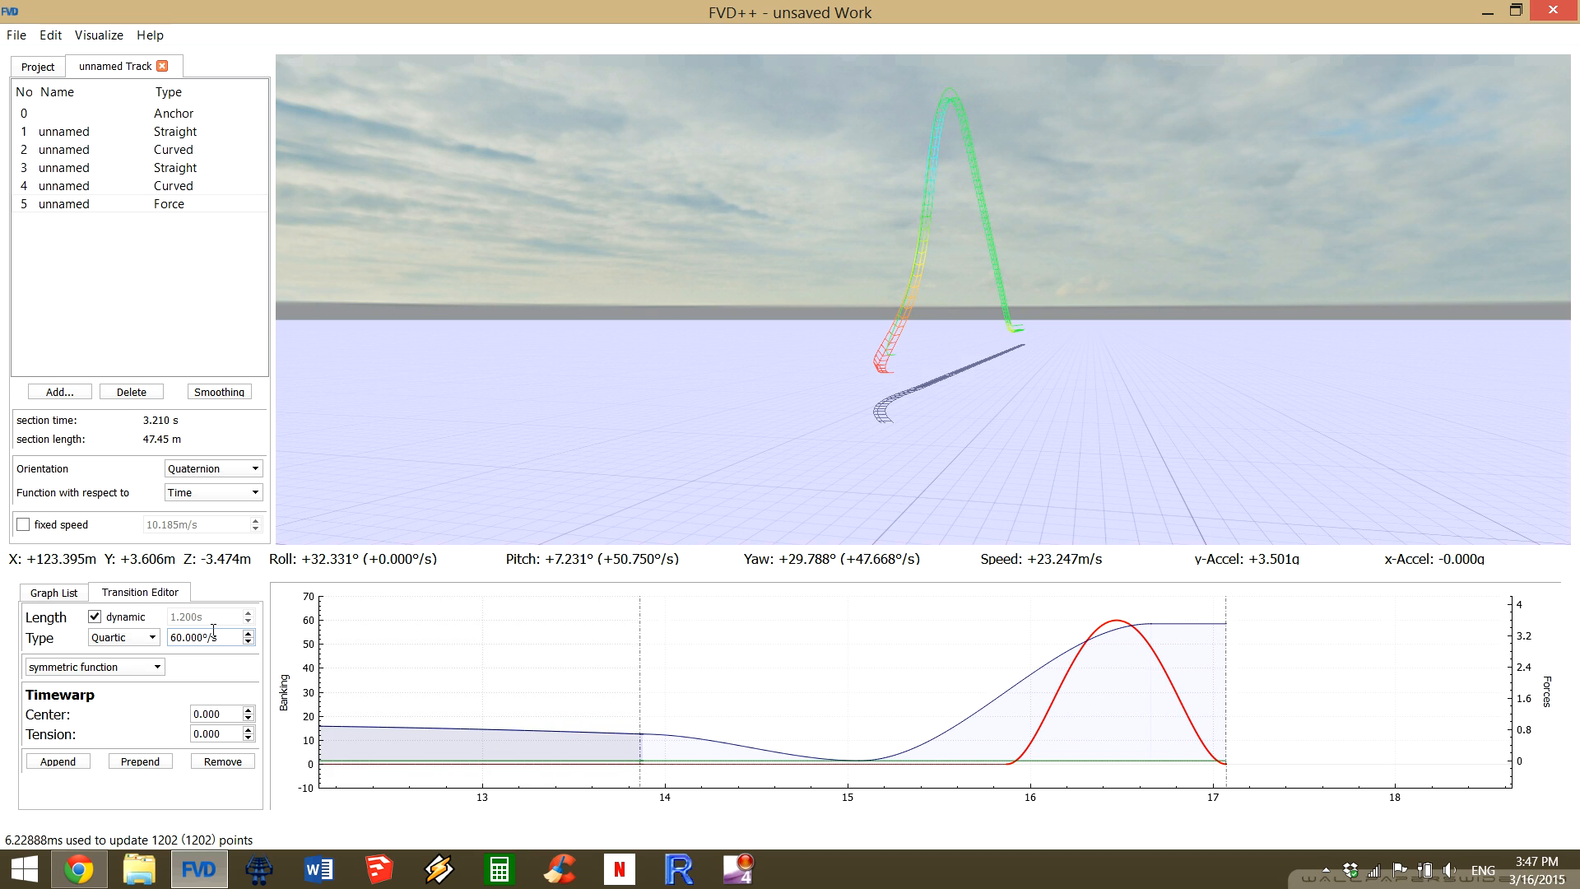
{"action": "scroll", "coordinate": [214, 631], "scroll_direction": "down", "scroll_amount": 1}
Extend the flat normal force transition at the end of the pull-out to 0.71 s.
{"action": "left_click_drag", "start_coordinate": [1226, 654], "coordinate": [1158, 647]}
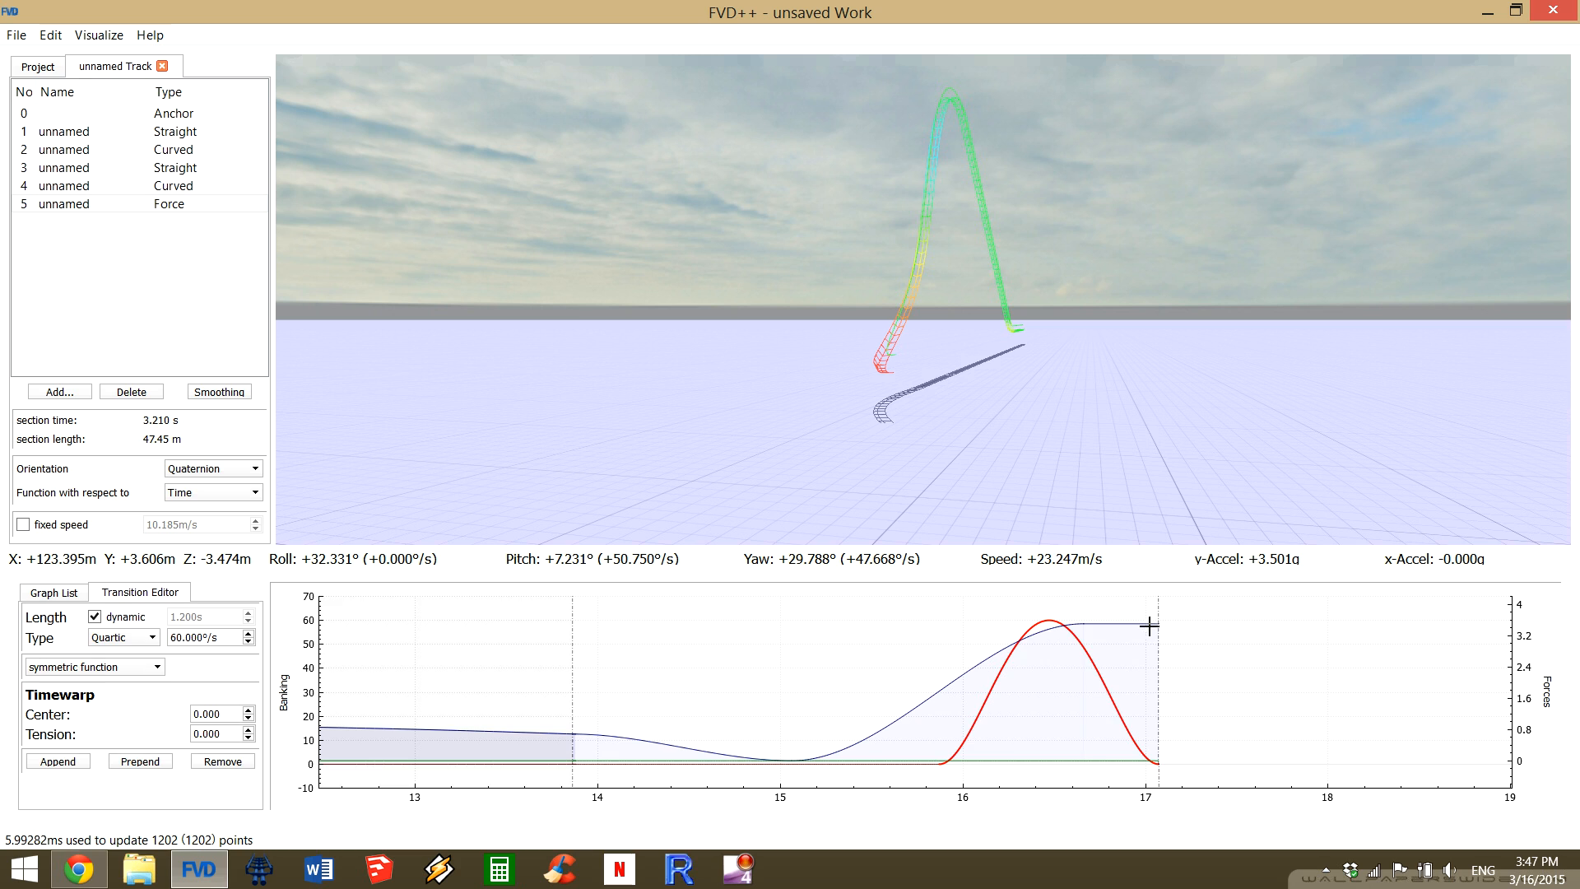
{"action": "left_click", "coordinate": [1148, 624]}
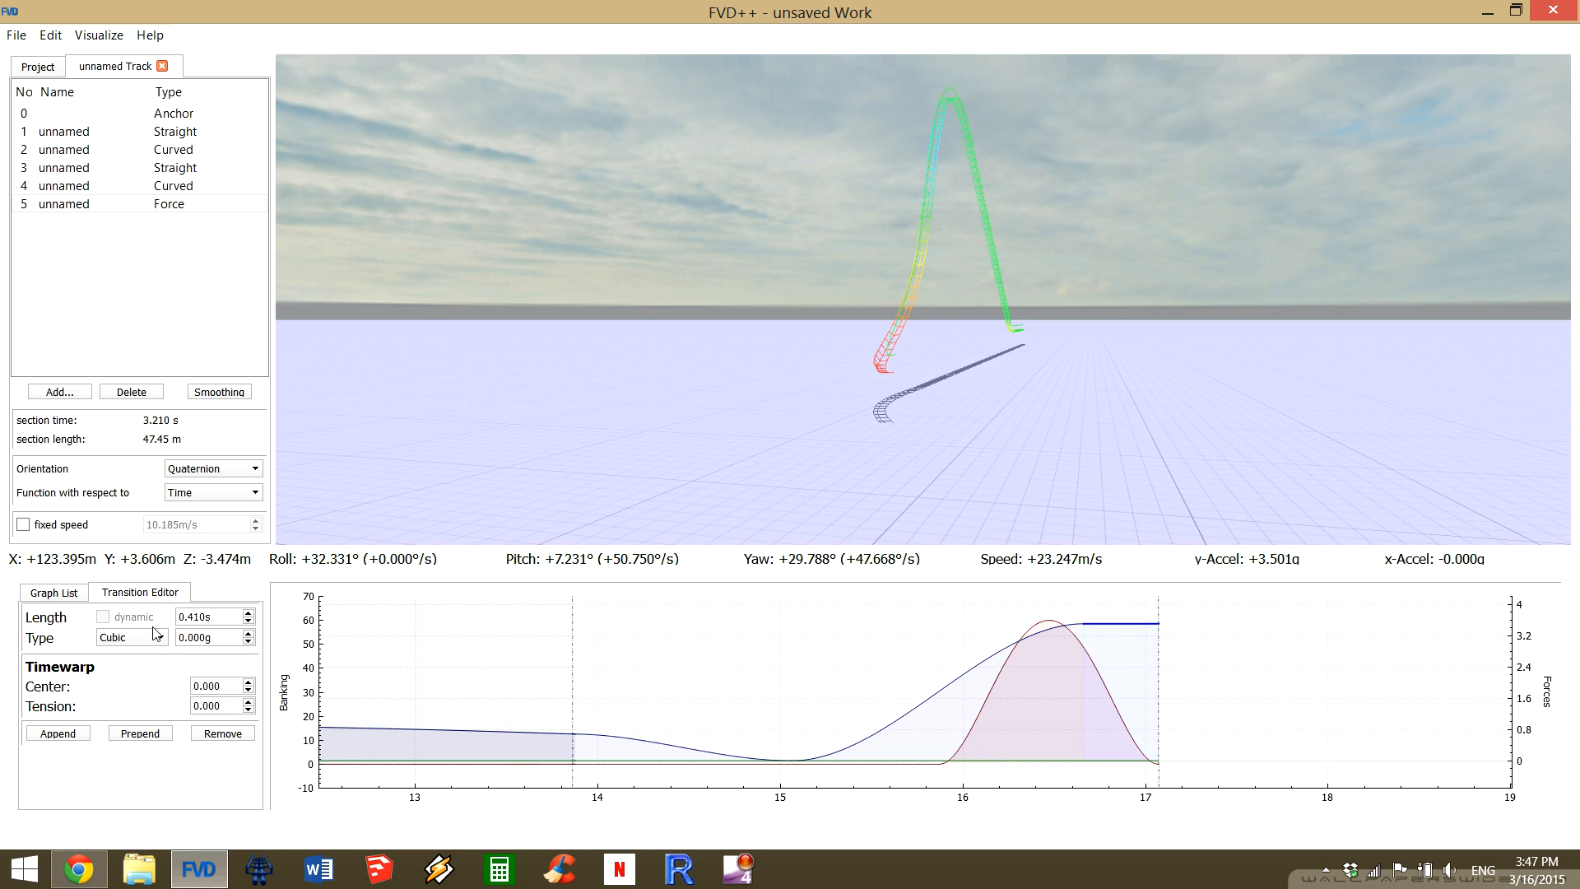
{"action": "scroll", "coordinate": [210, 610], "scroll_direction": "up", "scroll_amount": 1}
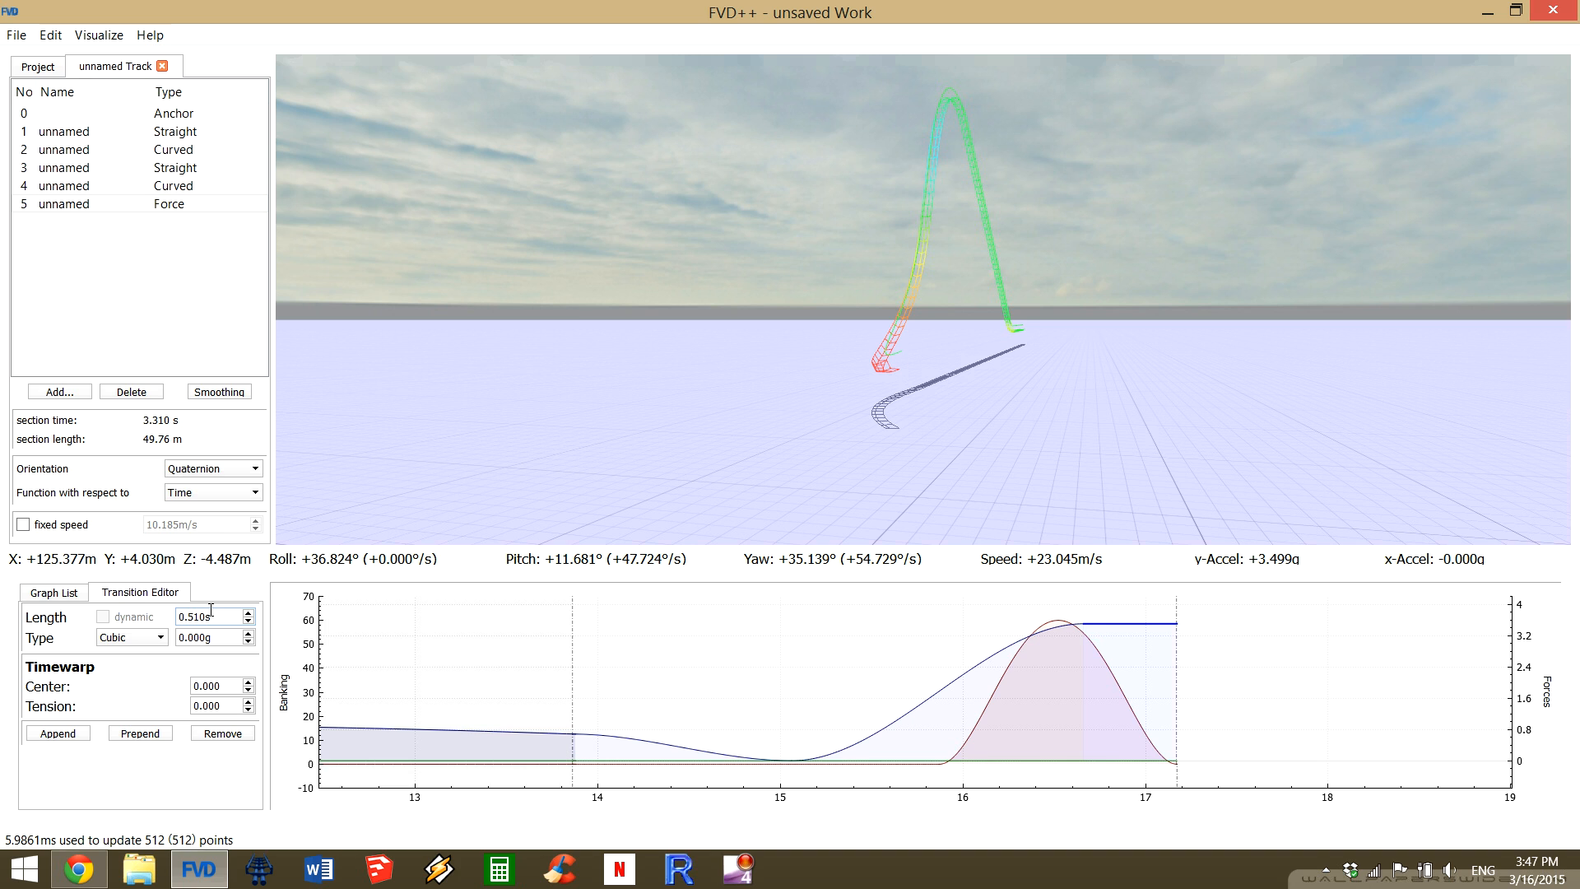
{"action": "scroll", "coordinate": [211, 610], "scroll_direction": "up", "scroll_amount": 1}
{"action": "scroll", "coordinate": [218, 618], "scroll_direction": "up", "scroll_amount": 1}
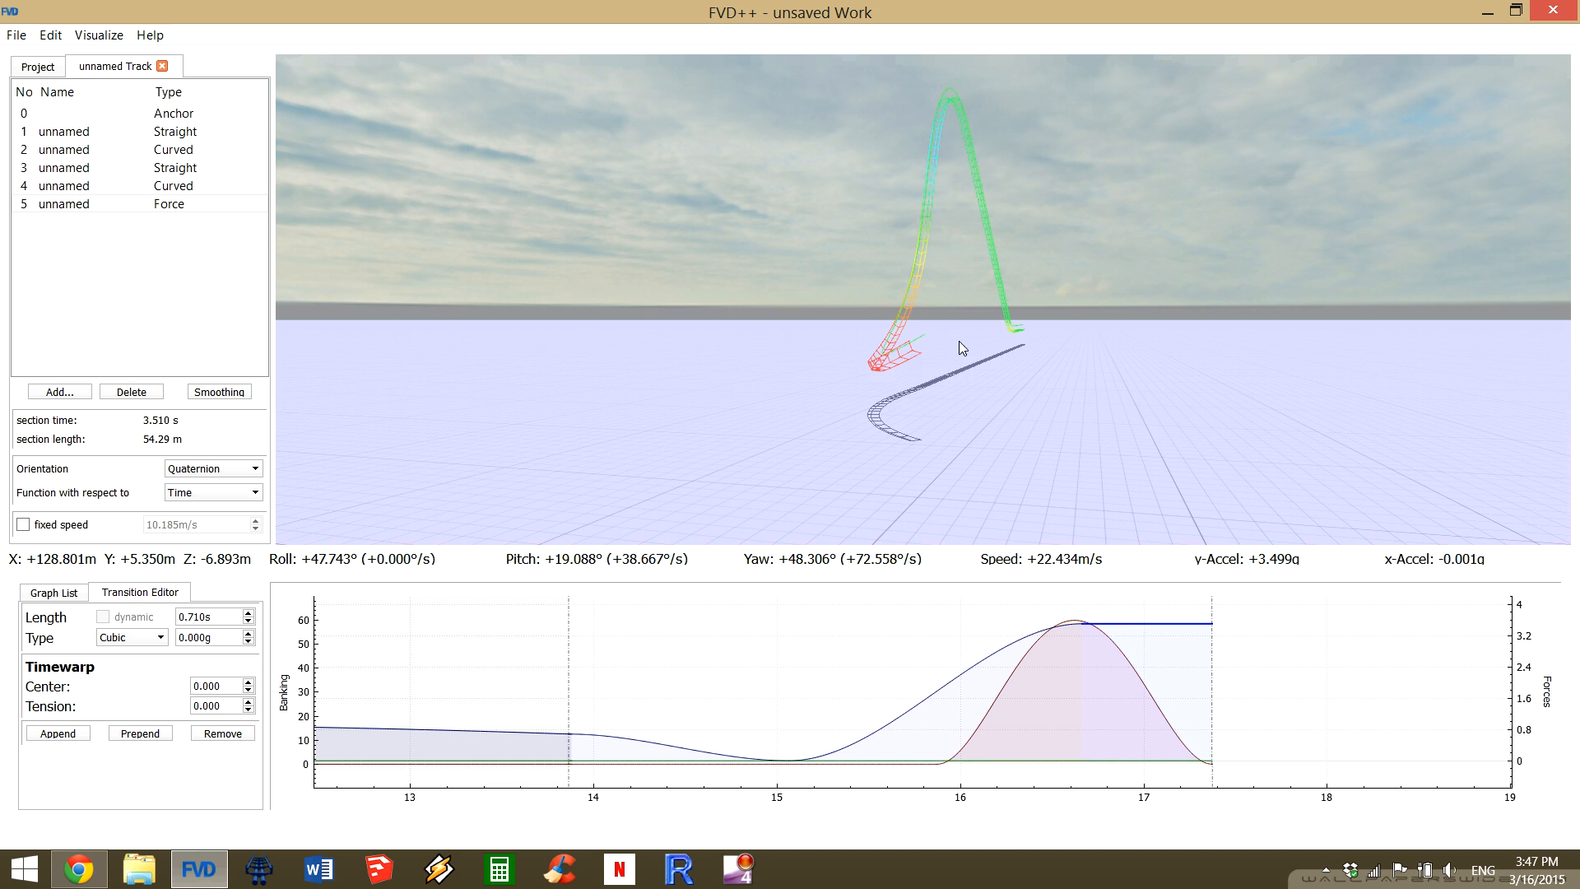
Examine the extended, banked pull-out from the front, from lower down and from the side in the 3D view.
{"action": "key", "text": "a"}
{"action": "left_click_drag", "start_coordinate": [930, 316], "coordinate": [989, 337]}
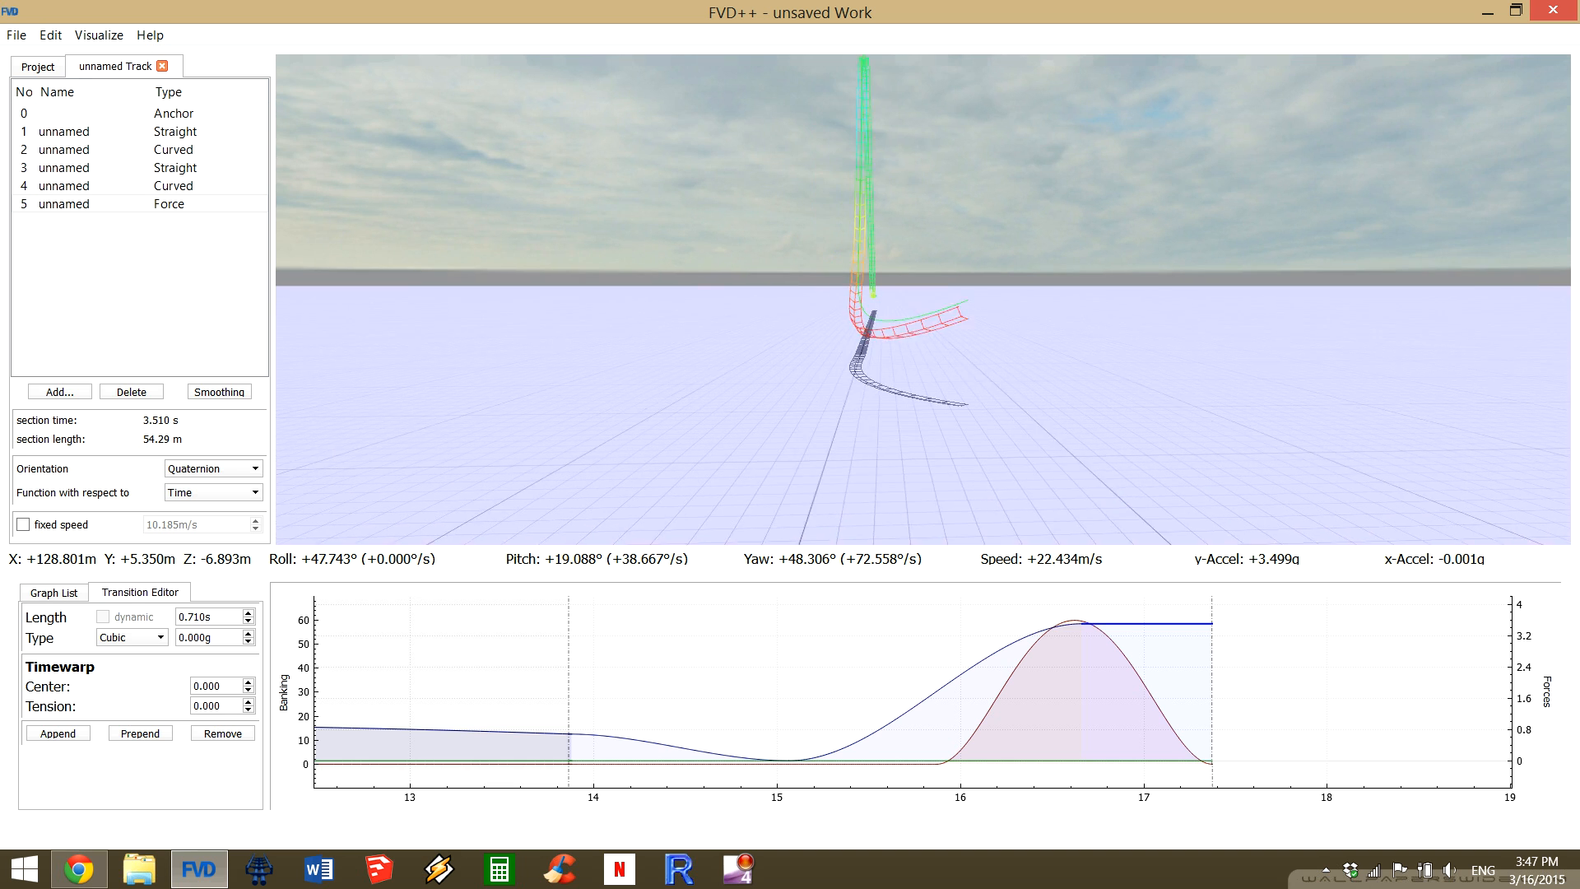
{"action": "left_click", "coordinate": [1009, 672]}
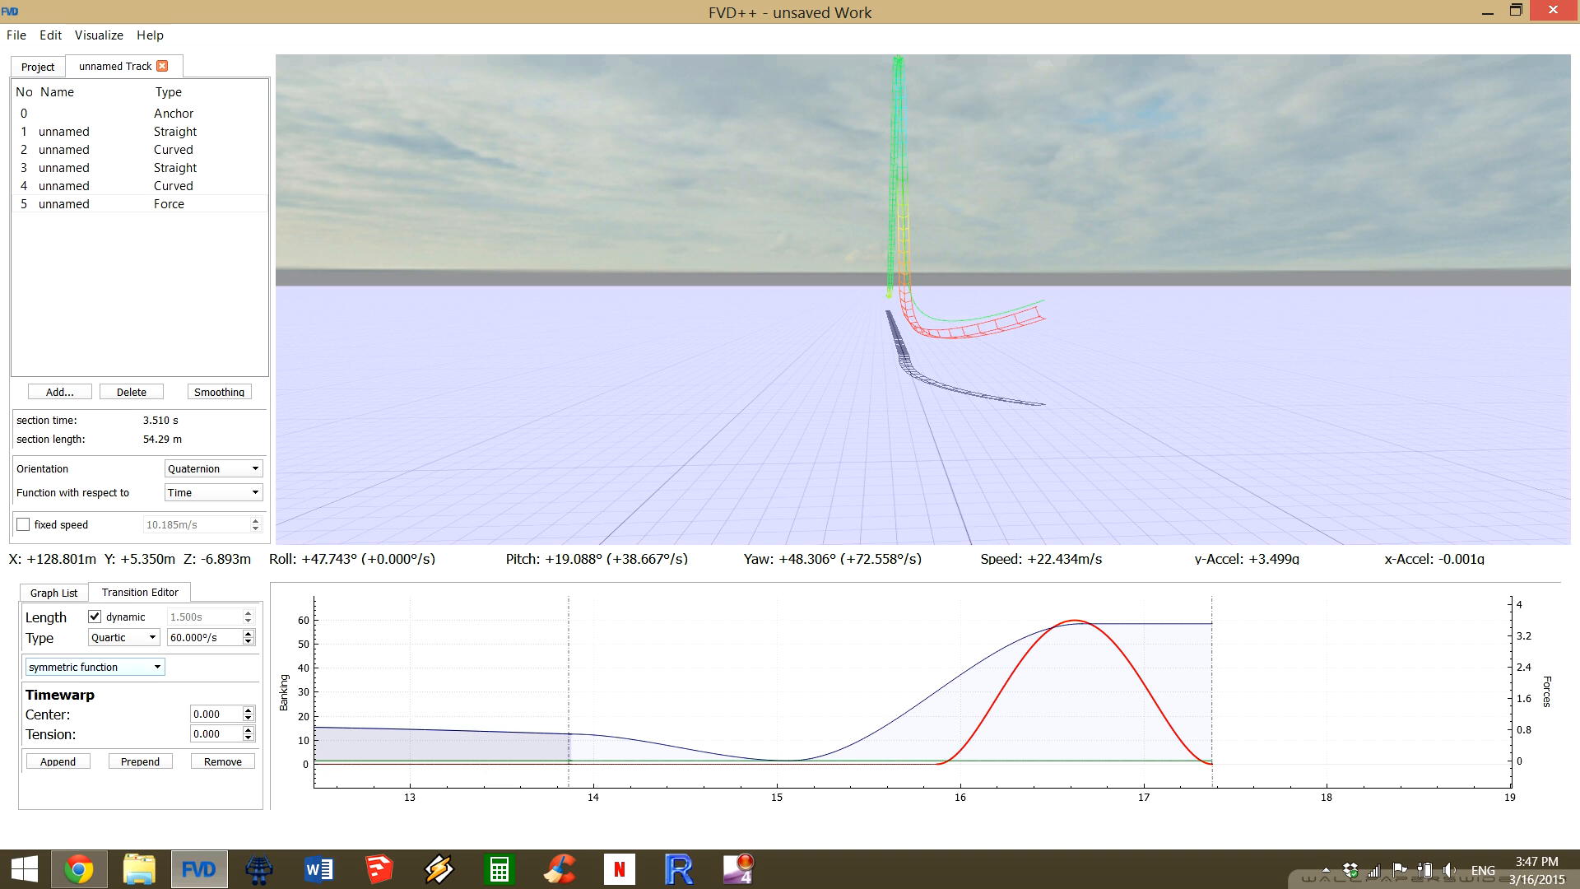
{"action": "left_click_drag", "start_coordinate": [922, 300], "coordinate": [934, 299]}
{"action": "left_click_drag", "start_coordinate": [553, 522], "coordinate": [461, 494]}
{"action": "key", "text": "d"}
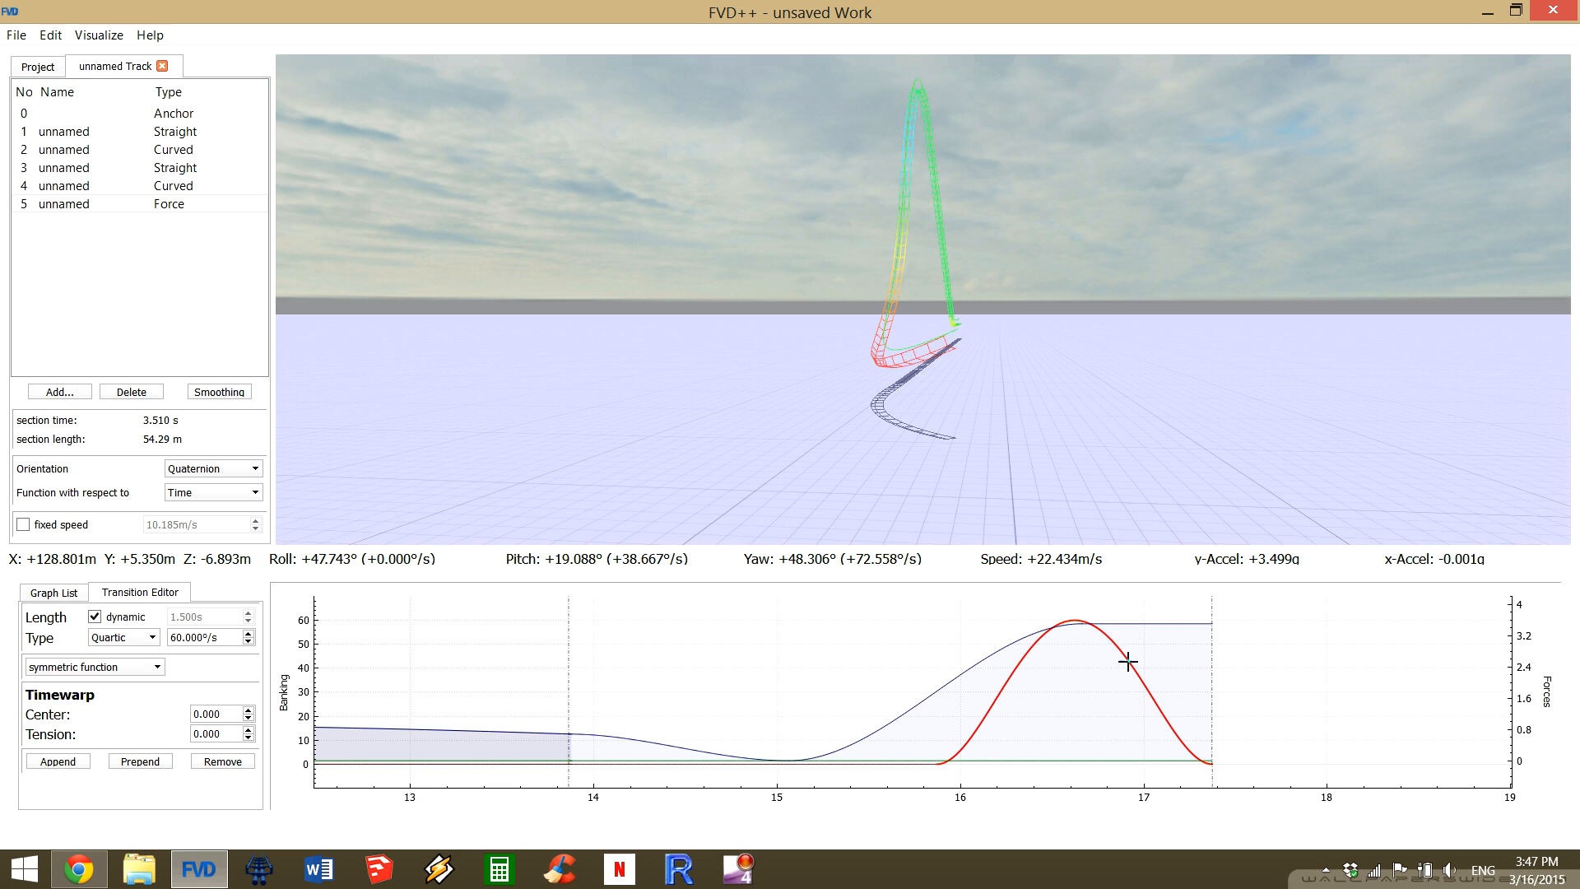
{"action": "key", "text": "w"}
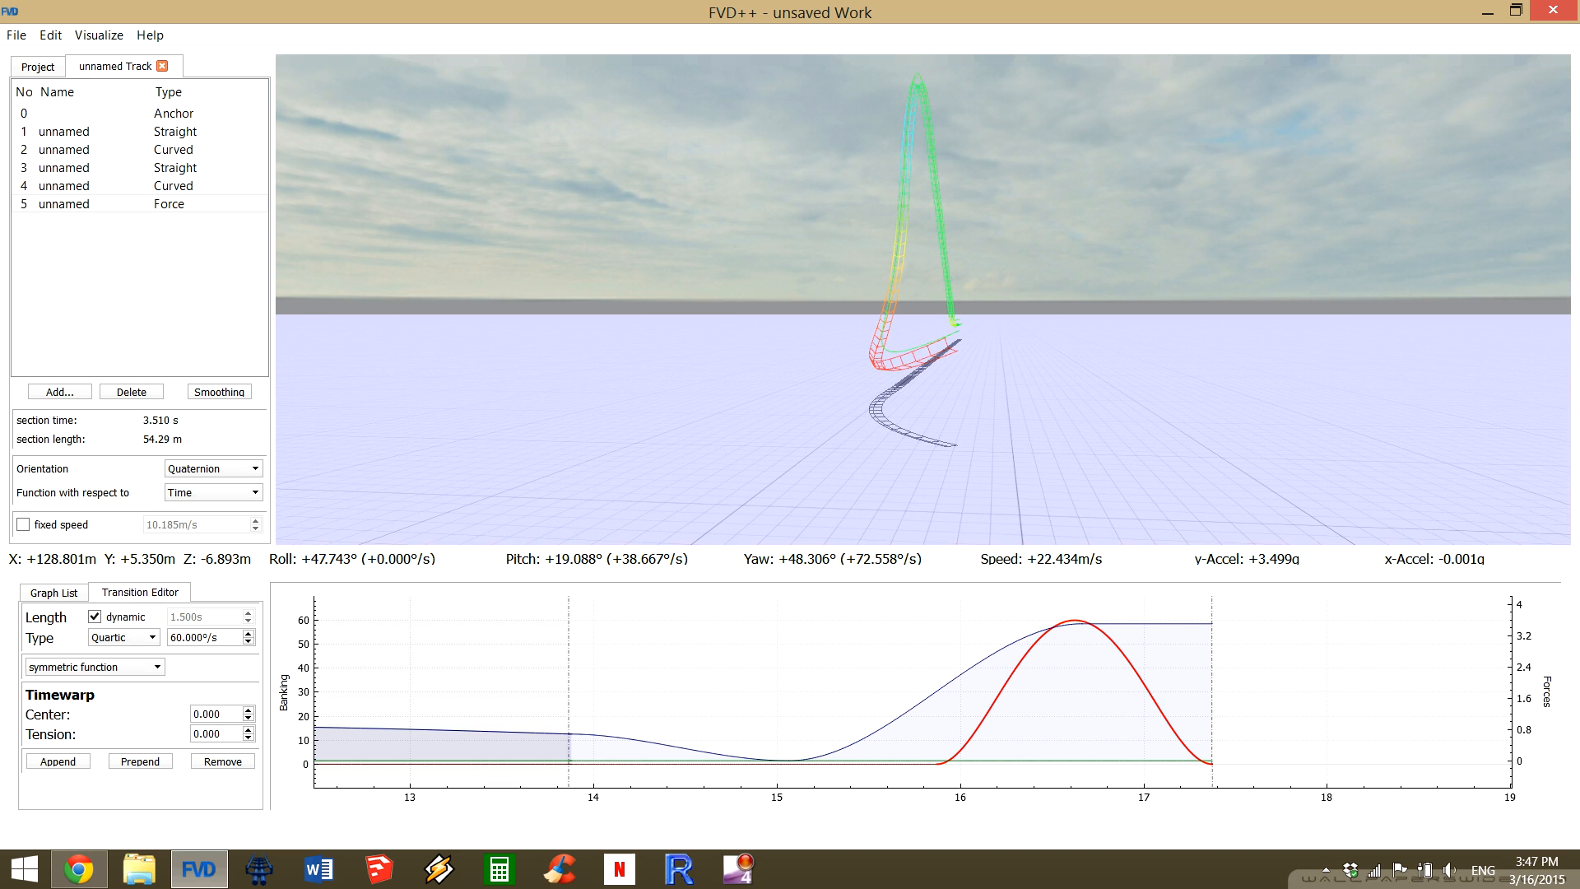
{"action": "left_click_drag", "start_coordinate": [999, 489], "coordinate": [1039, 587]}
{"action": "key", "text": "w"}
{"action": "left_click", "coordinate": [881, 765]}
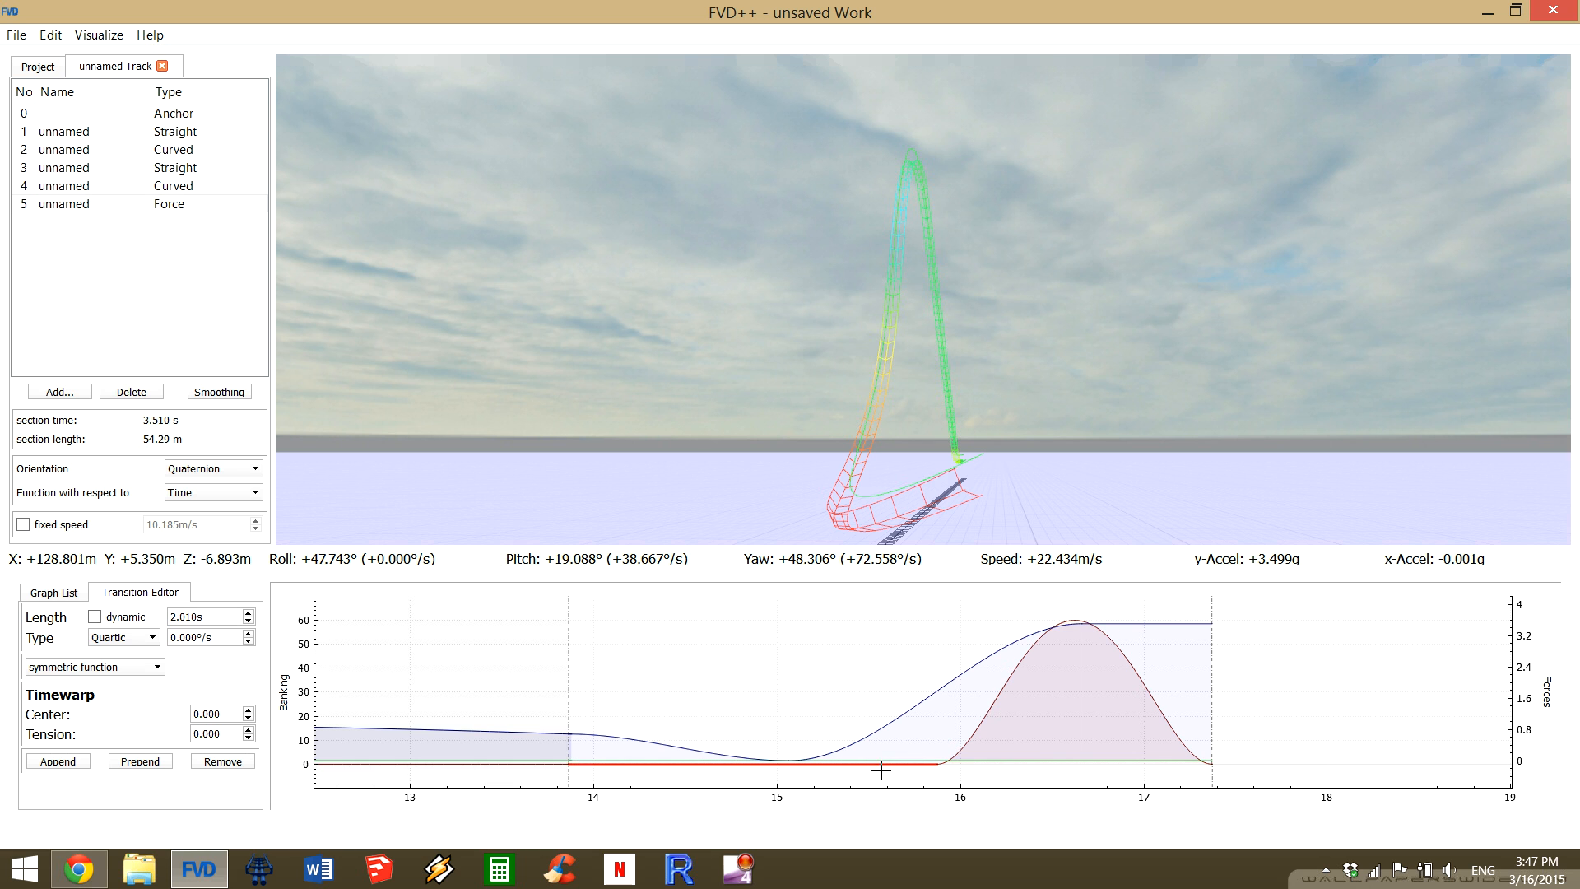
{"action": "key", "text": "s"}
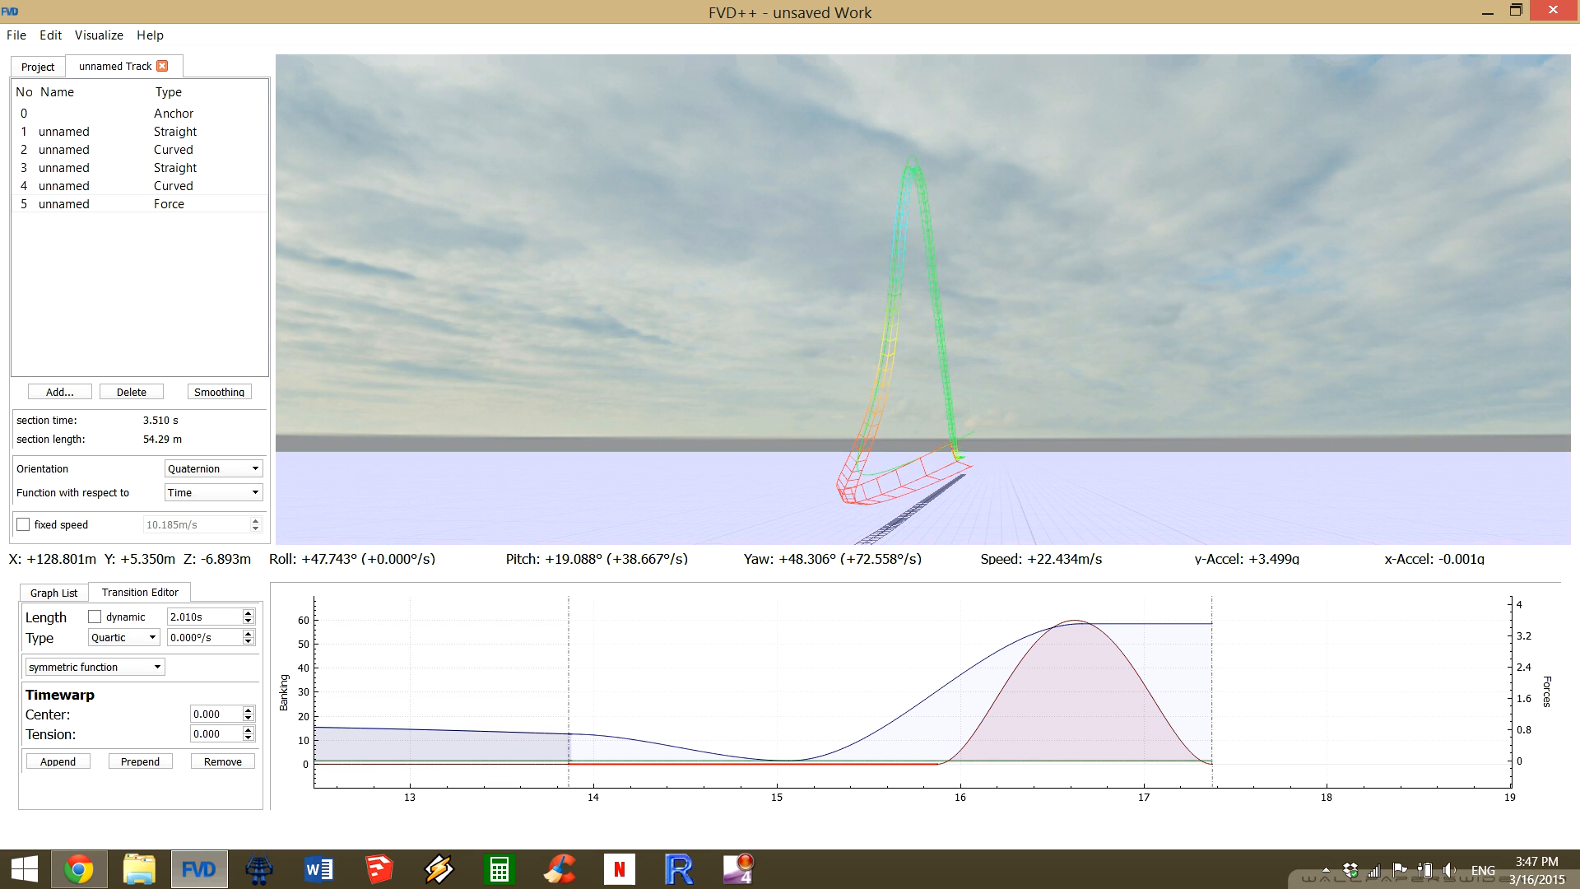
{"action": "left_click_drag", "start_coordinate": [947, 379], "coordinate": [806, 296]}
{"action": "key", "text": "a"}
{"action": "key", "text": "a"}
{"action": "left_click_drag", "start_coordinate": [839, 428], "coordinate": [963, 477]}
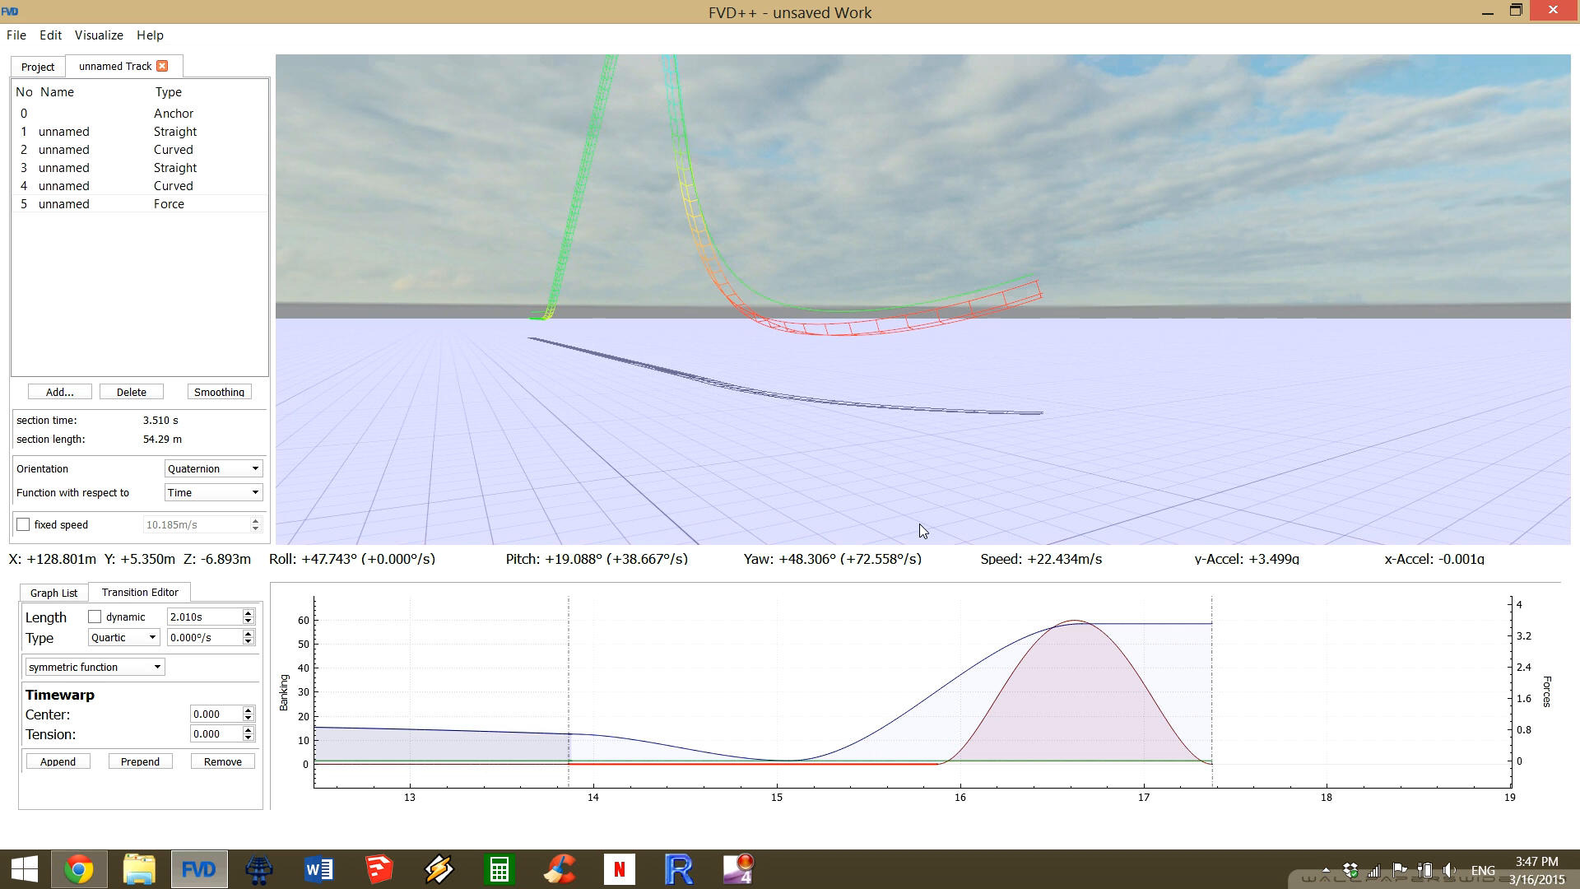
Lengthen the -0.682 g normal force transition at the start of the drop to 1.26 s.
{"action": "left_click", "coordinate": [683, 747]}
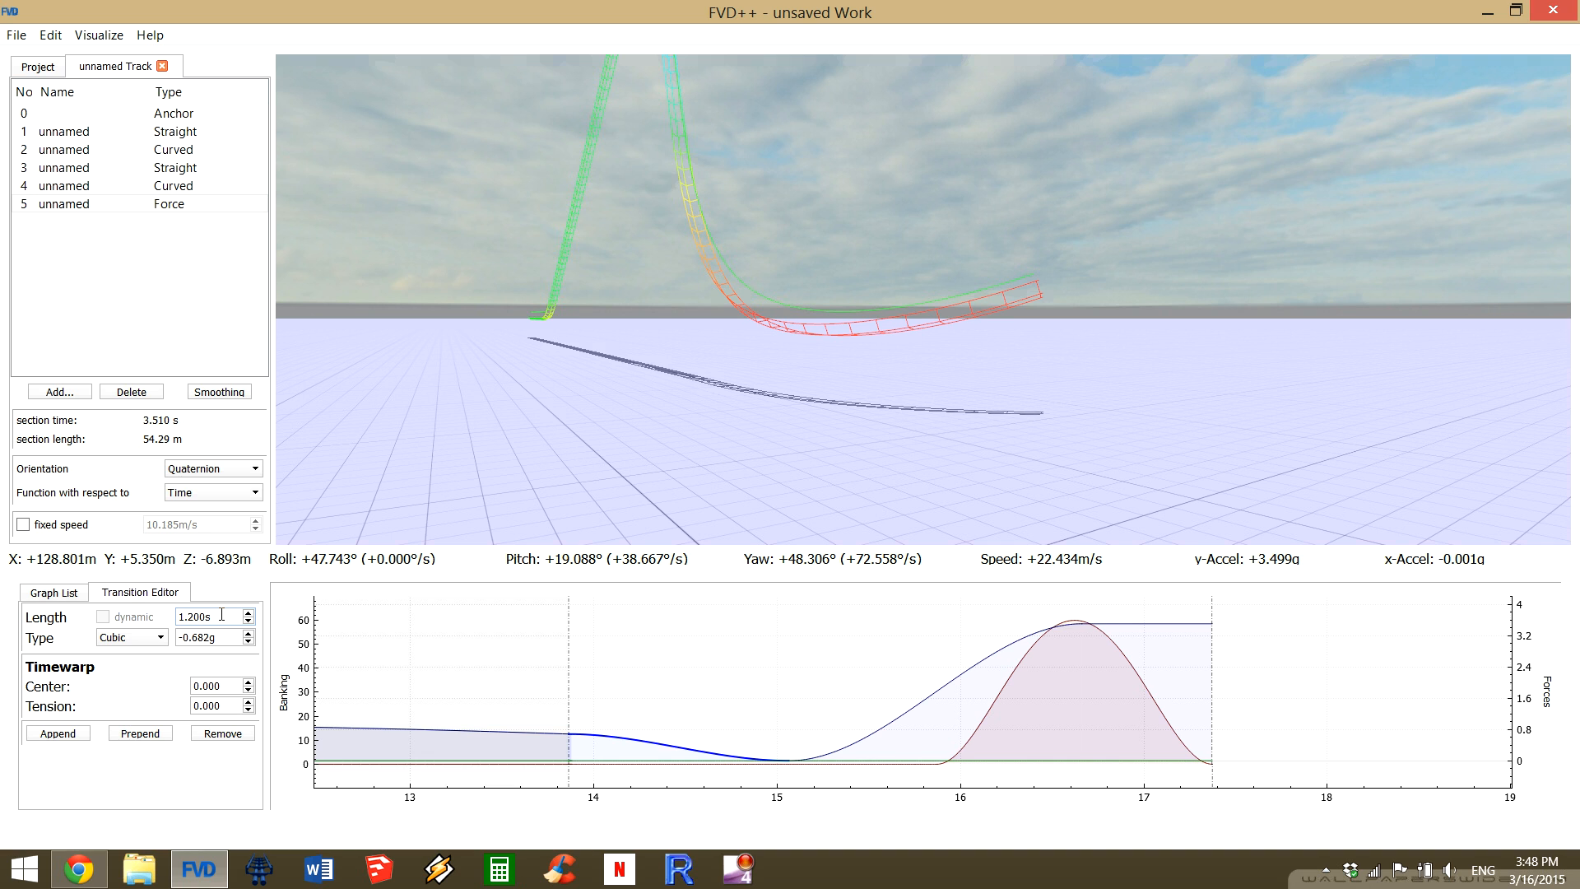
{"action": "scroll", "coordinate": [222, 614], "scroll_direction": "up", "scroll_amount": 3}
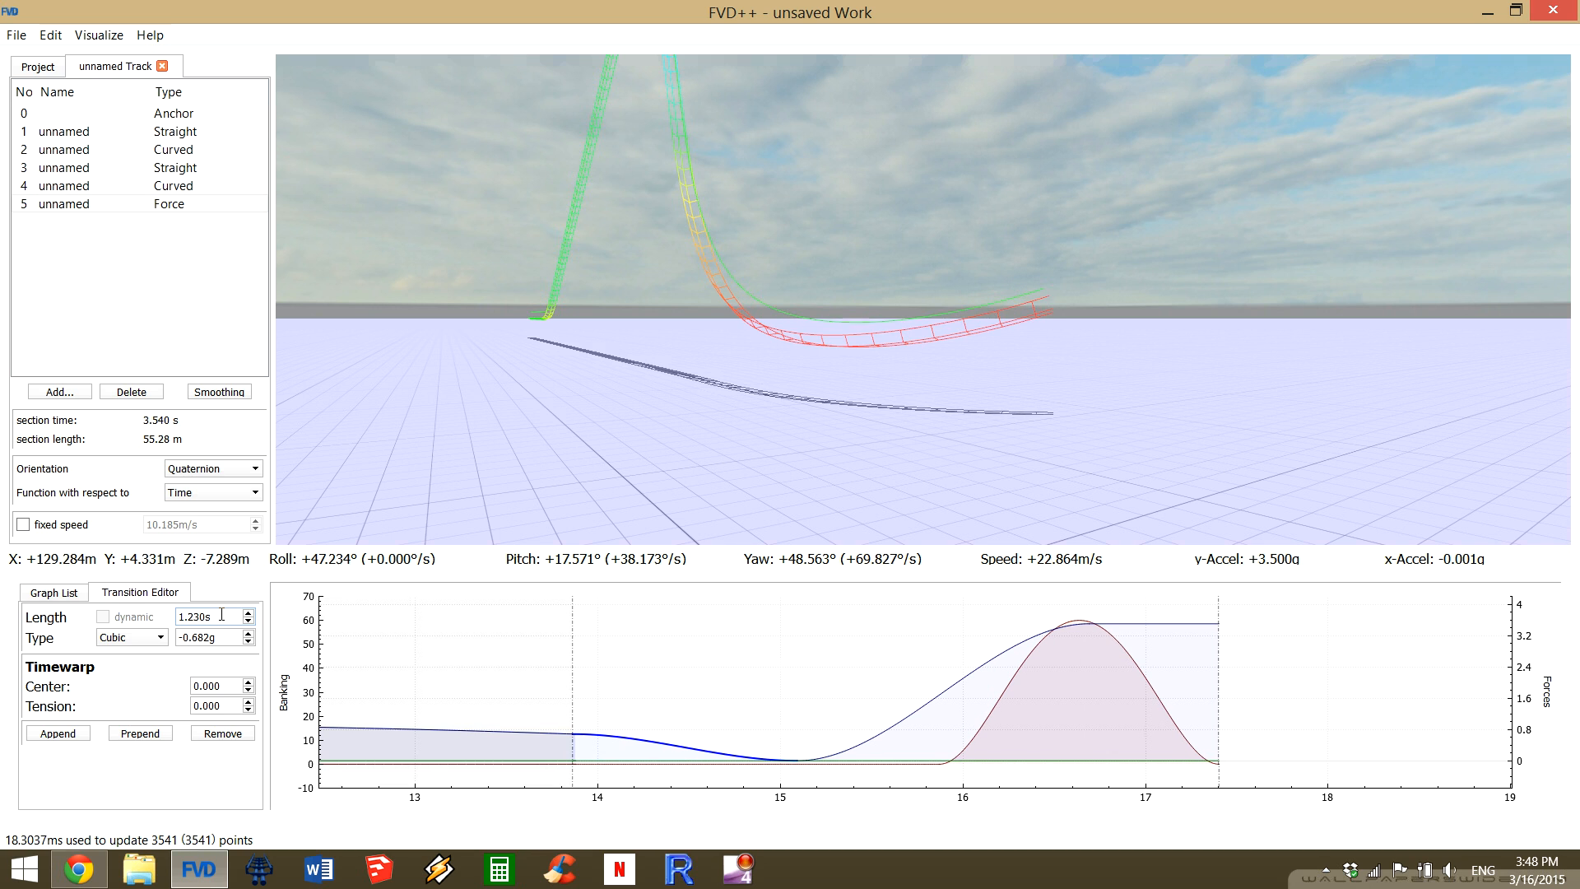
{"action": "scroll", "coordinate": [221, 614], "scroll_direction": "up", "scroll_amount": 2}
{"action": "scroll", "coordinate": [221, 614], "scroll_direction": "up", "scroll_amount": 1}
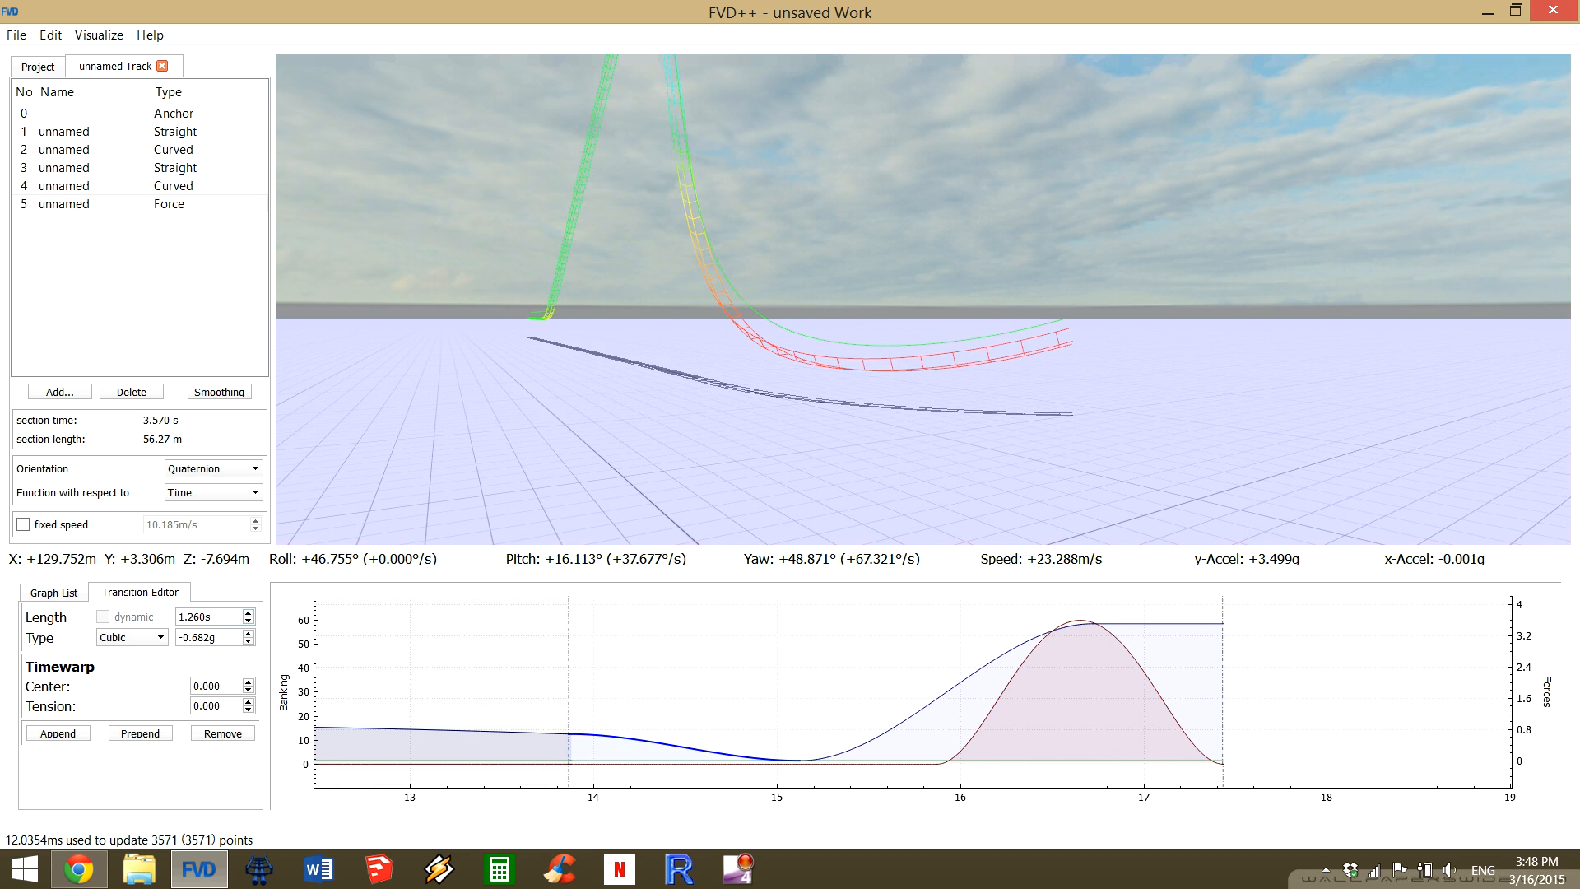
Try different timewarp tensions on the 60°/s quartic roll transition and settle on -1.000.
{"action": "left_click_drag", "start_coordinate": [923, 300], "coordinate": [699, 324]}
{"action": "key", "text": "d"}
{"action": "key", "text": "d"}
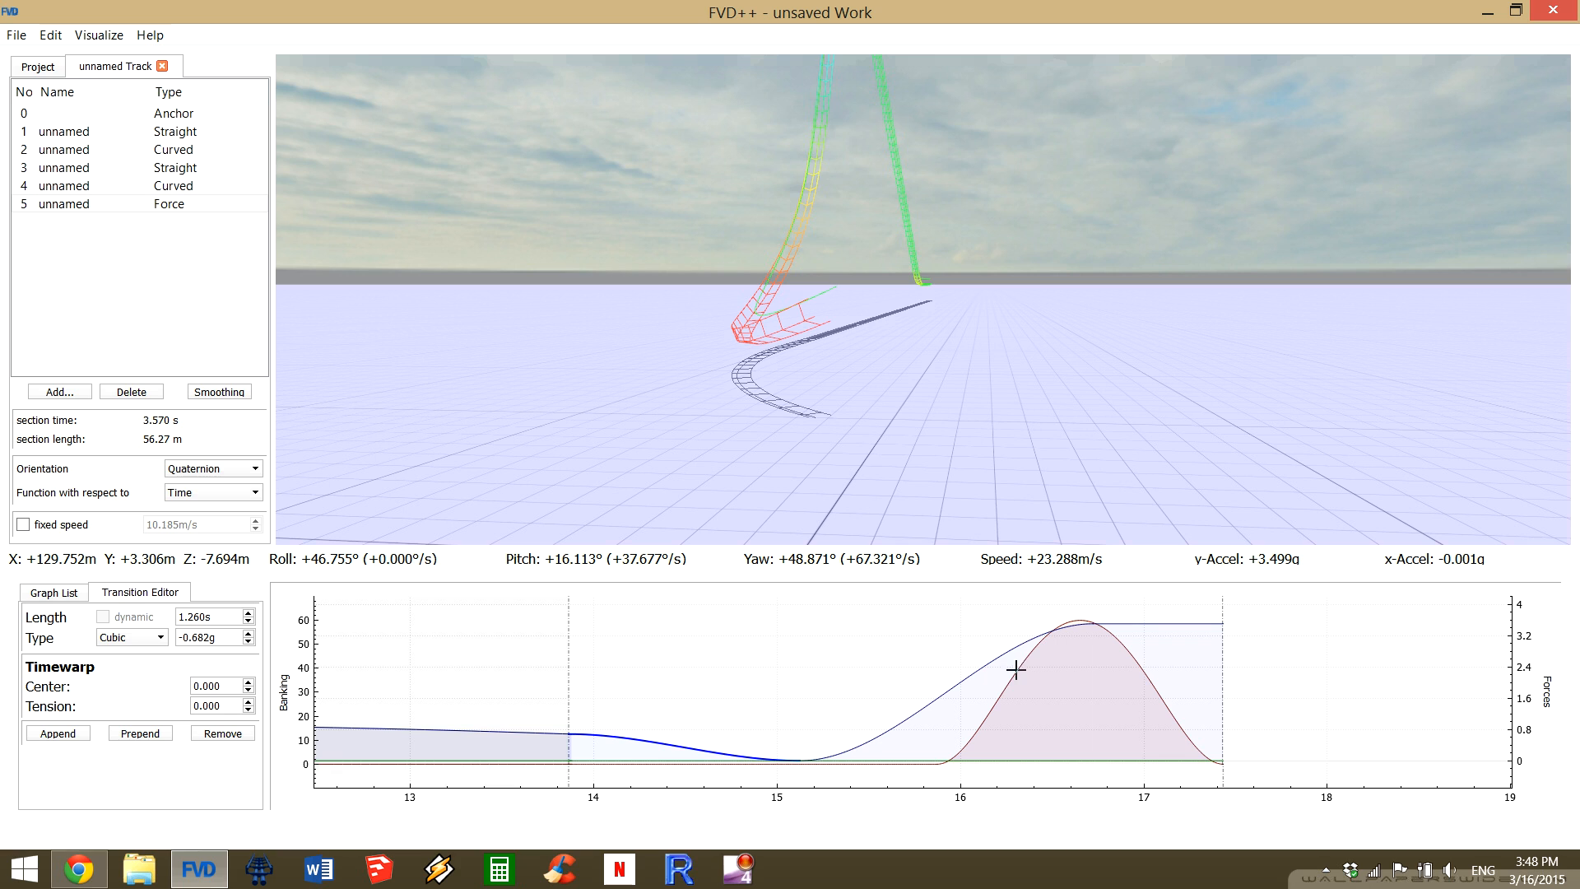
{"action": "left_click", "coordinate": [999, 695]}
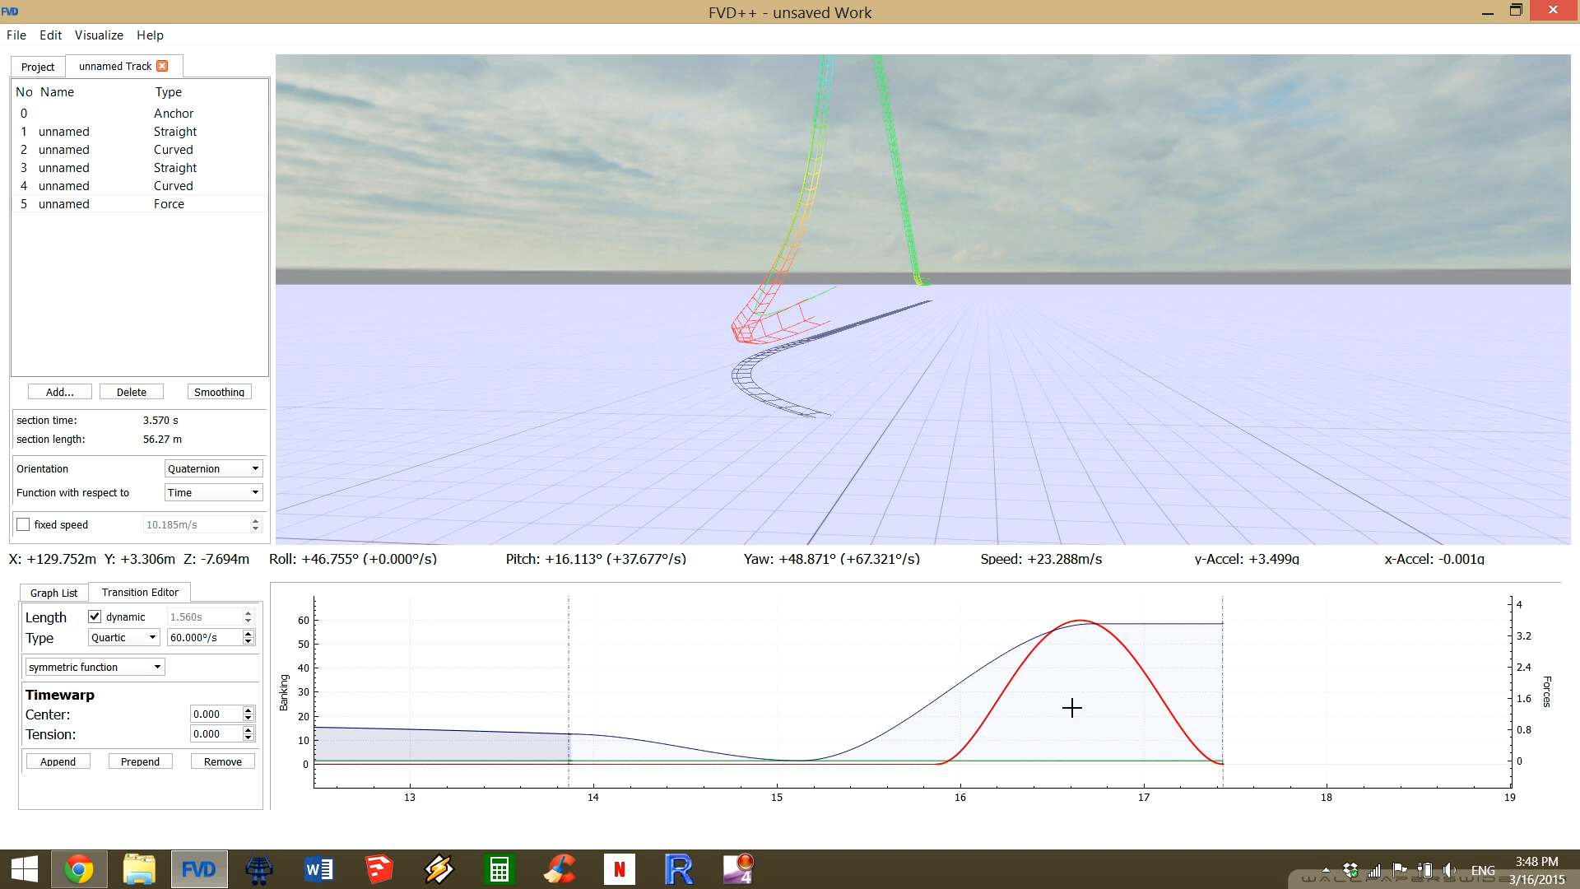
{"action": "left_click_drag", "start_coordinate": [1072, 708], "coordinate": [973, 719]}
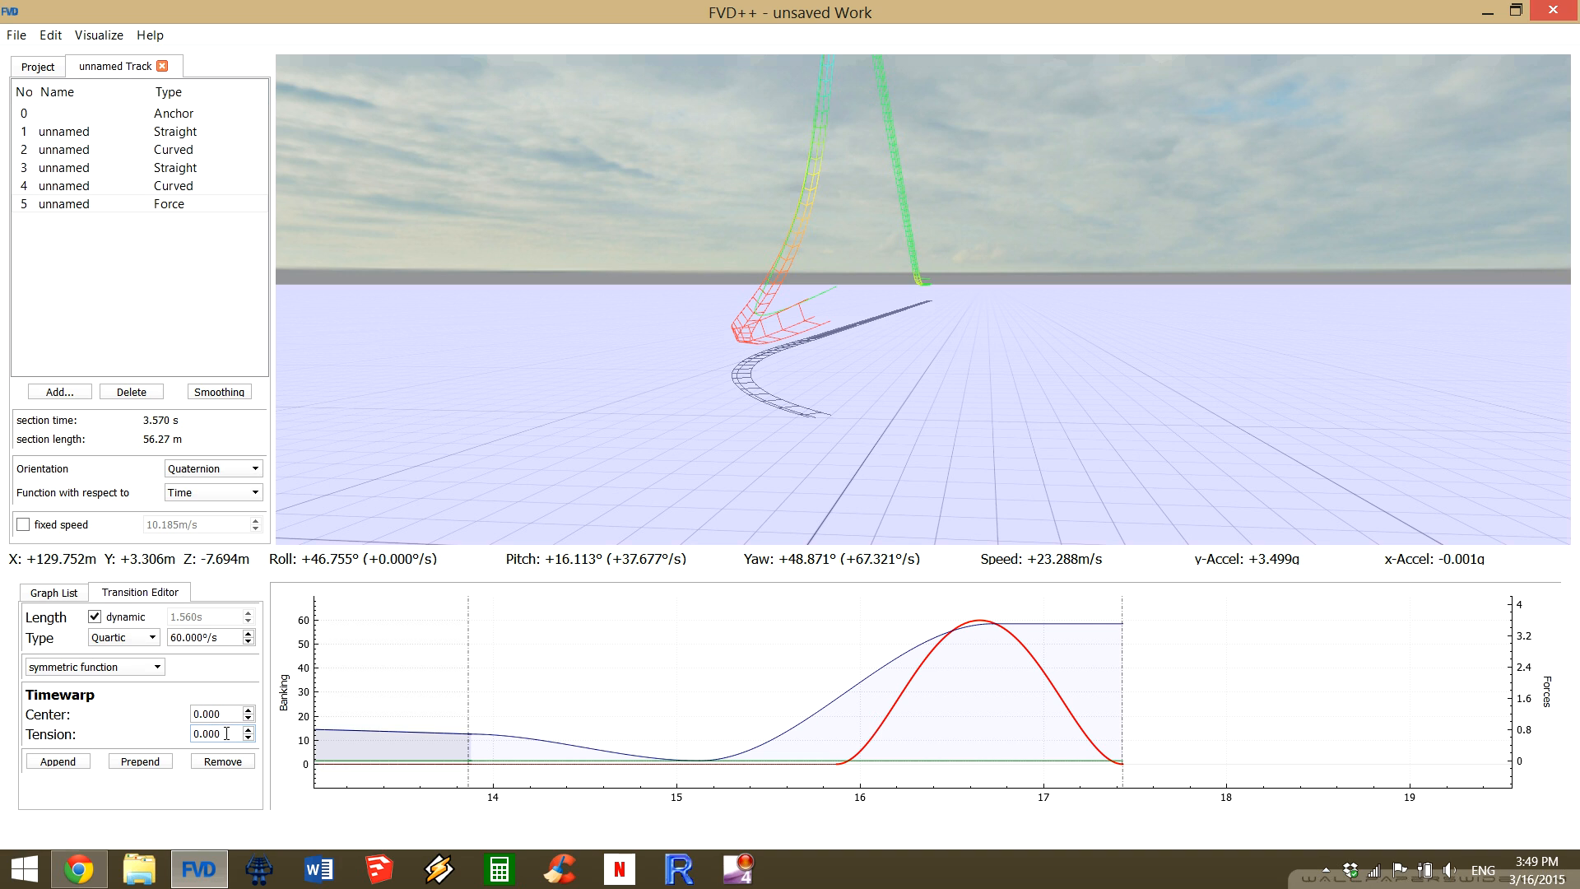
{"action": "scroll", "coordinate": [227, 733], "scroll_direction": "down", "scroll_amount": 8}
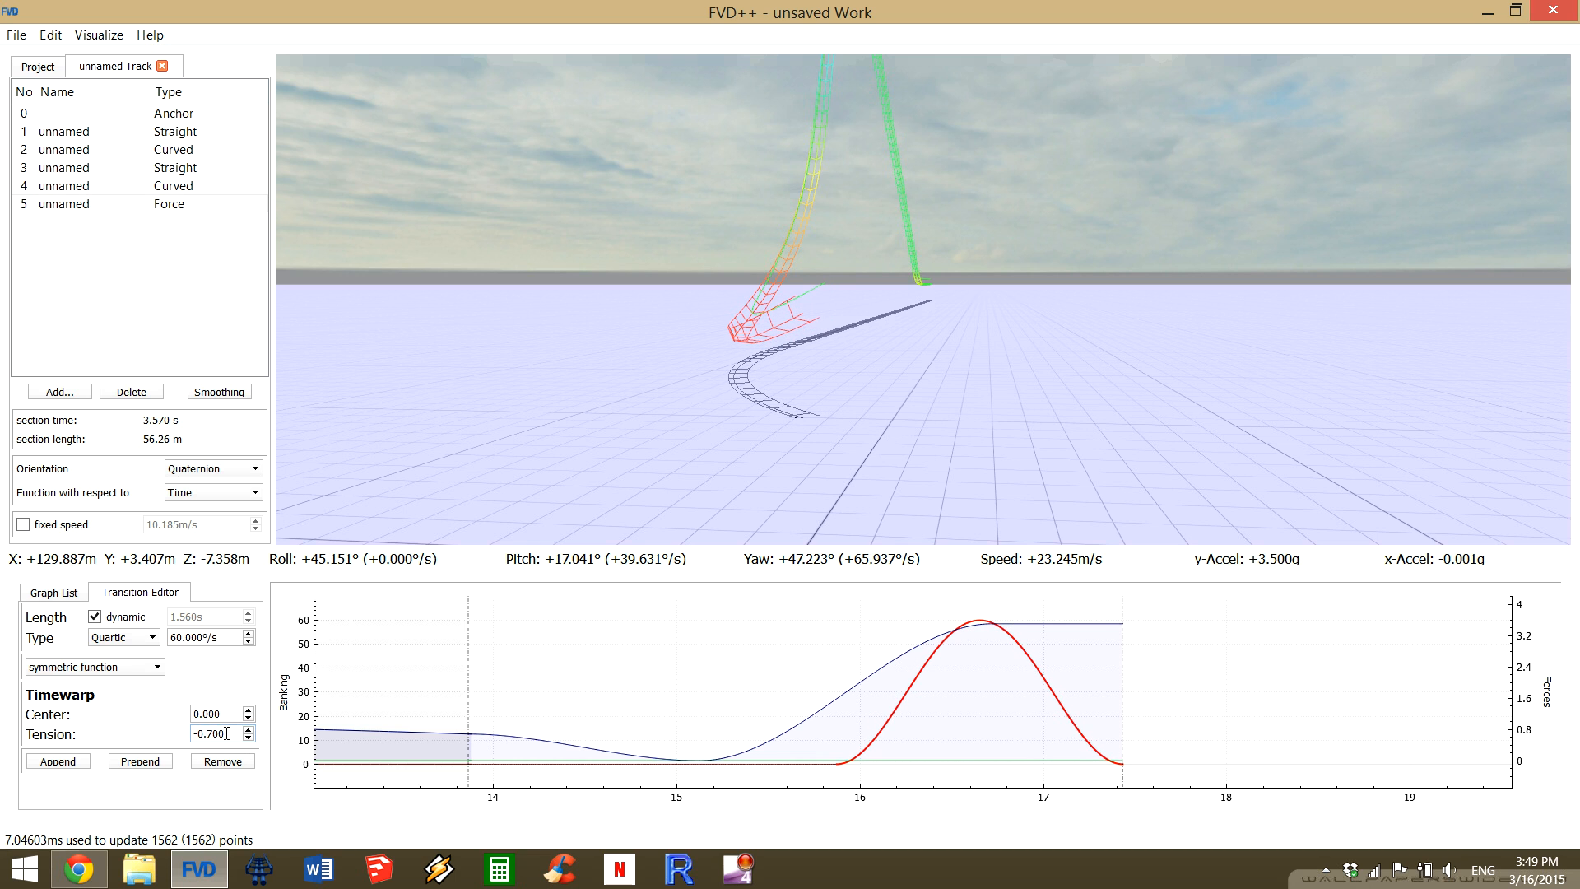
{"action": "scroll", "coordinate": [227, 733], "scroll_direction": "down", "scroll_amount": 5}
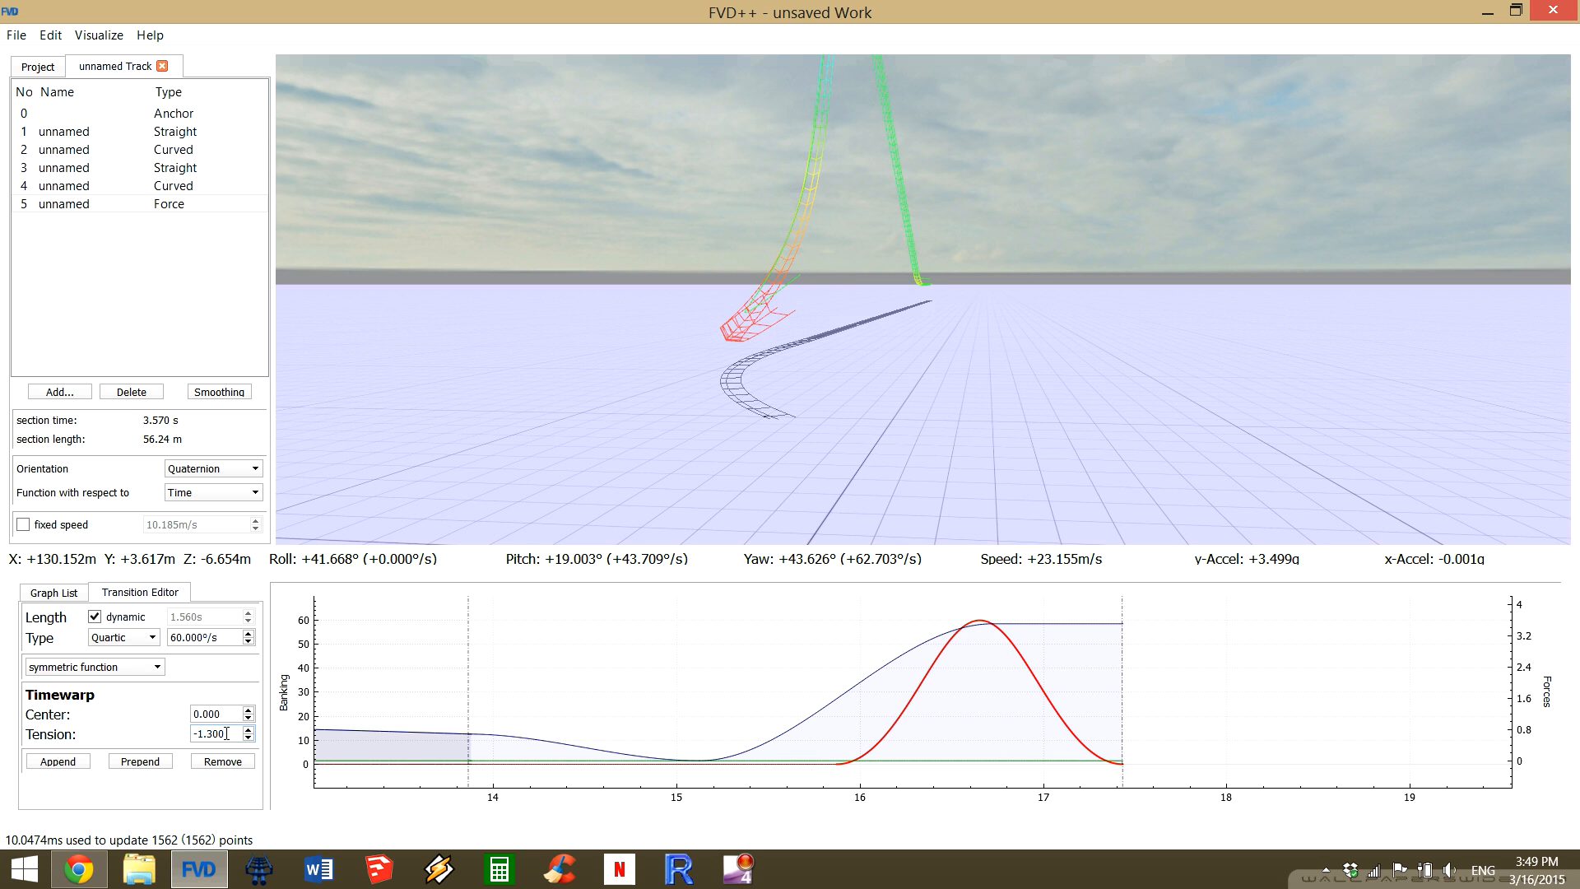
{"action": "scroll", "coordinate": [227, 734], "scroll_direction": "down", "scroll_amount": 2}
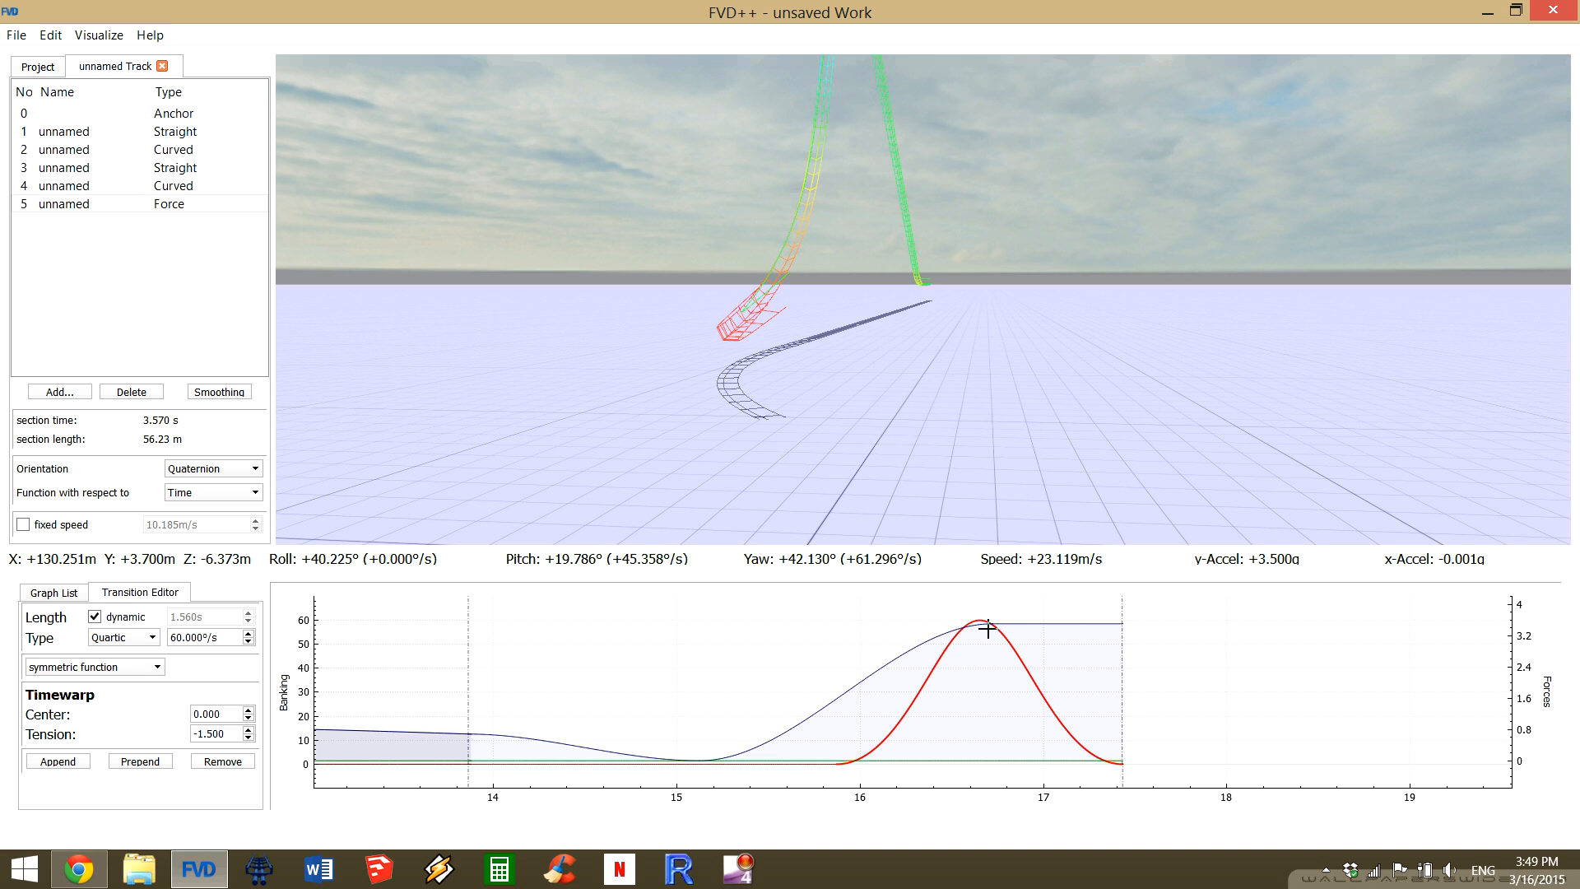
{"action": "scroll", "coordinate": [218, 728], "scroll_direction": "down", "scroll_amount": 1}
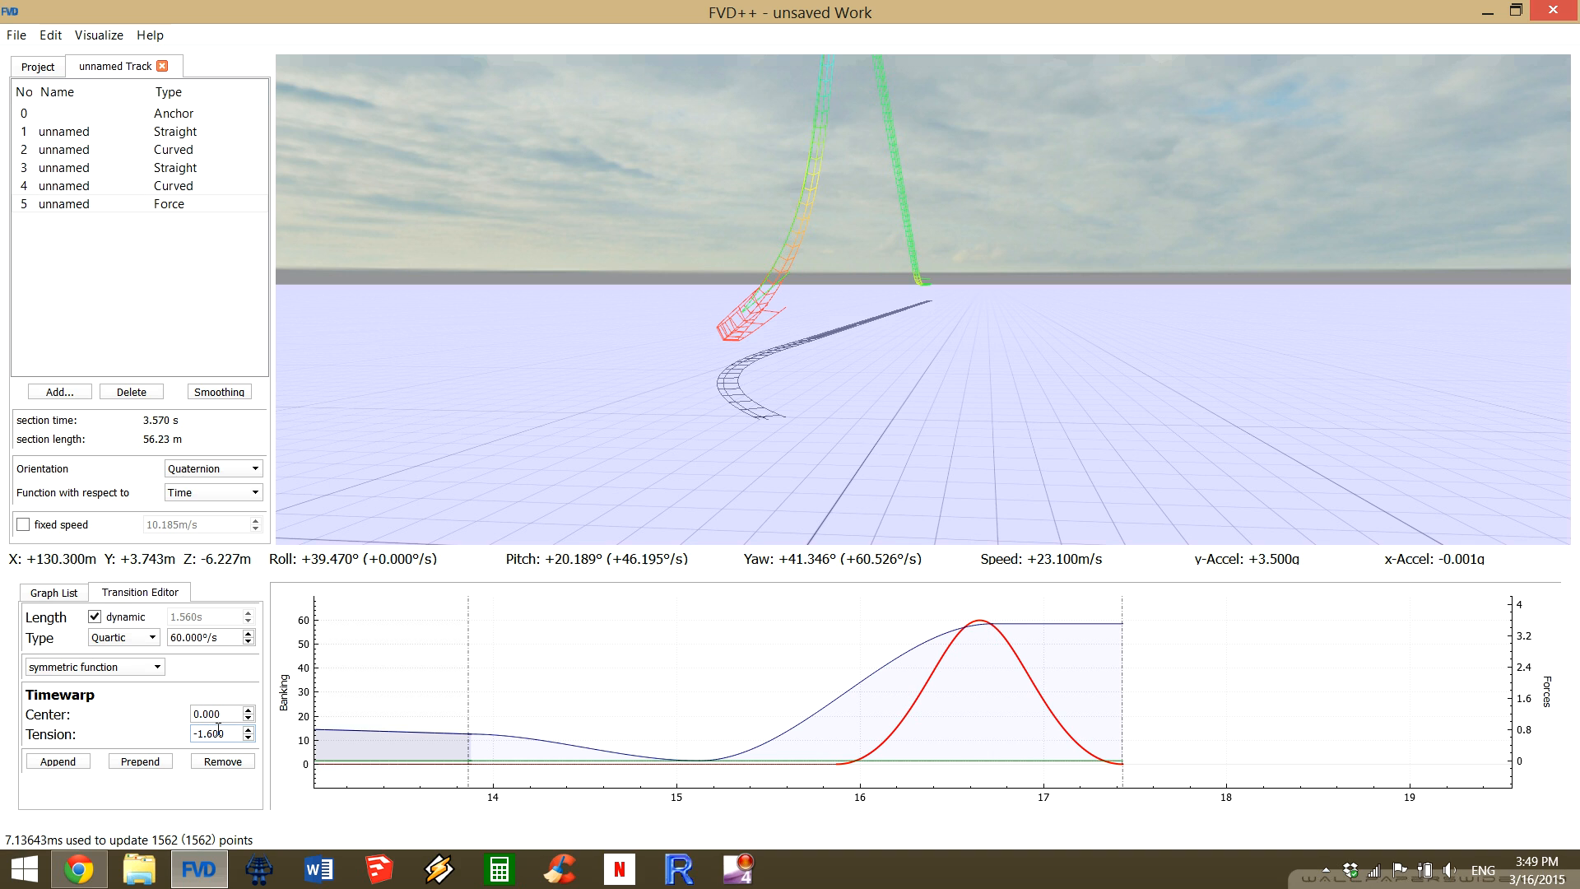
{"action": "scroll", "coordinate": [218, 727], "scroll_direction": "down", "scroll_amount": 3}
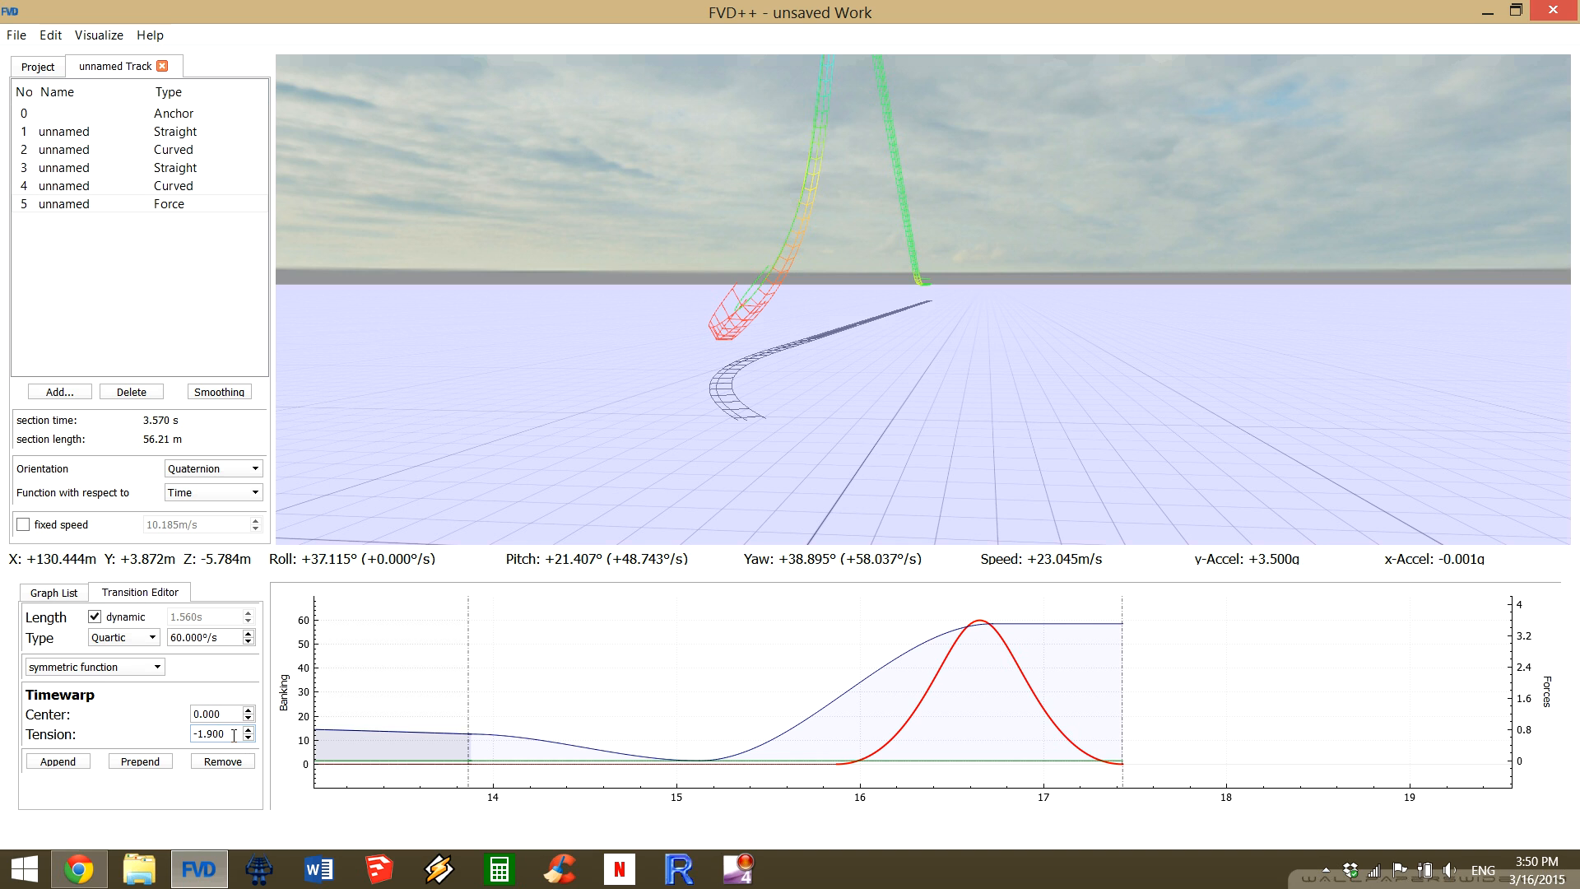
{"action": "scroll", "coordinate": [234, 735], "scroll_direction": "up", "scroll_amount": 8}
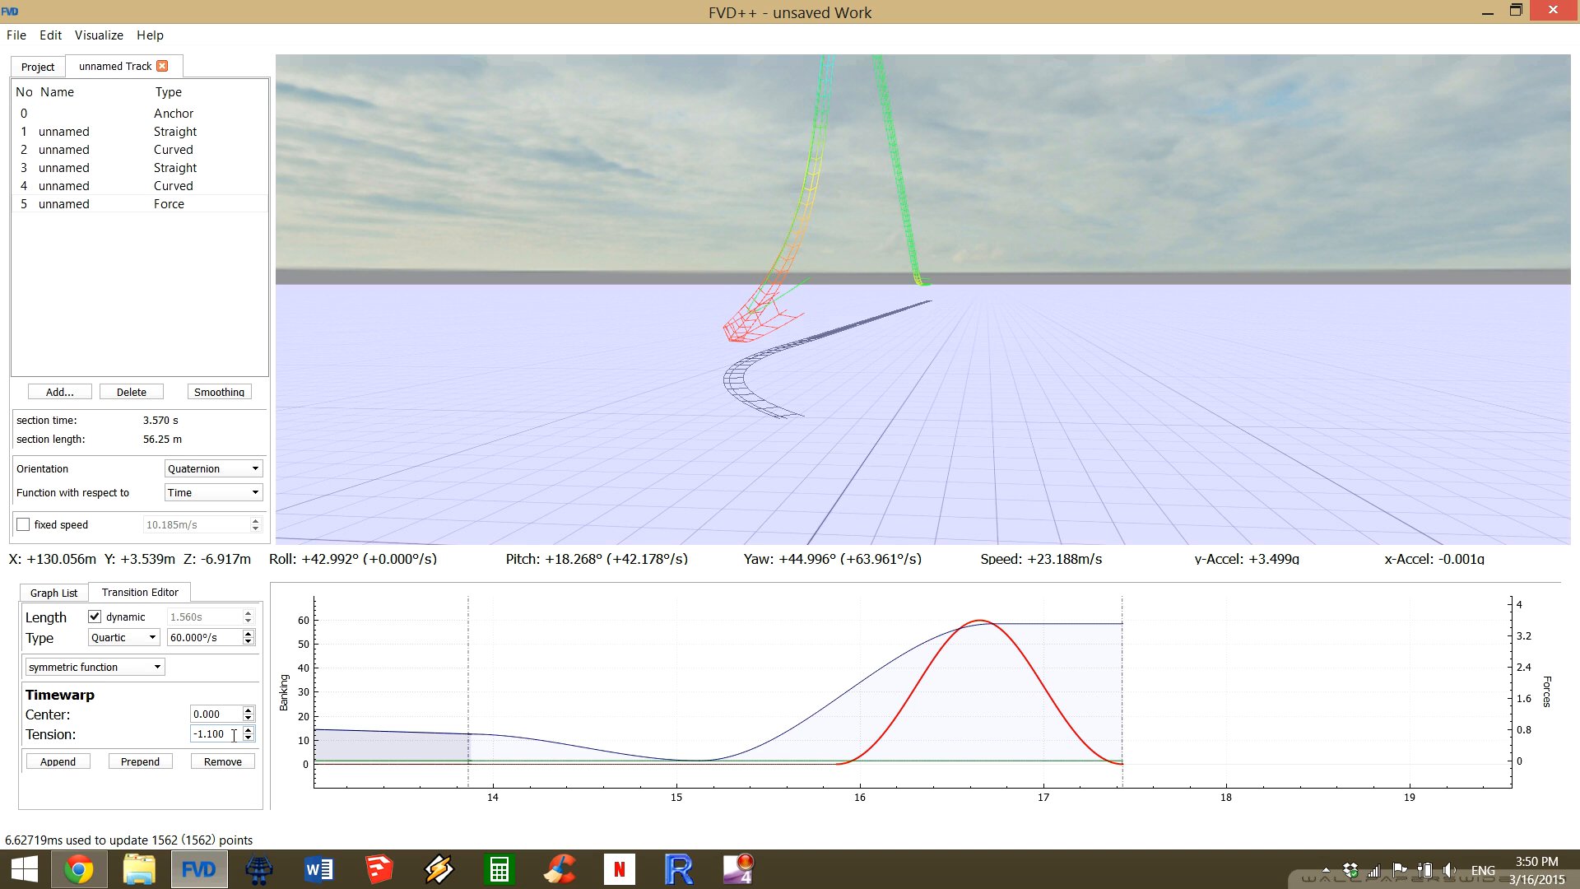
{"action": "scroll", "coordinate": [234, 735], "scroll_direction": "up", "scroll_amount": 1}
{"action": "scroll", "coordinate": [233, 735], "scroll_direction": "down", "scroll_amount": 5}
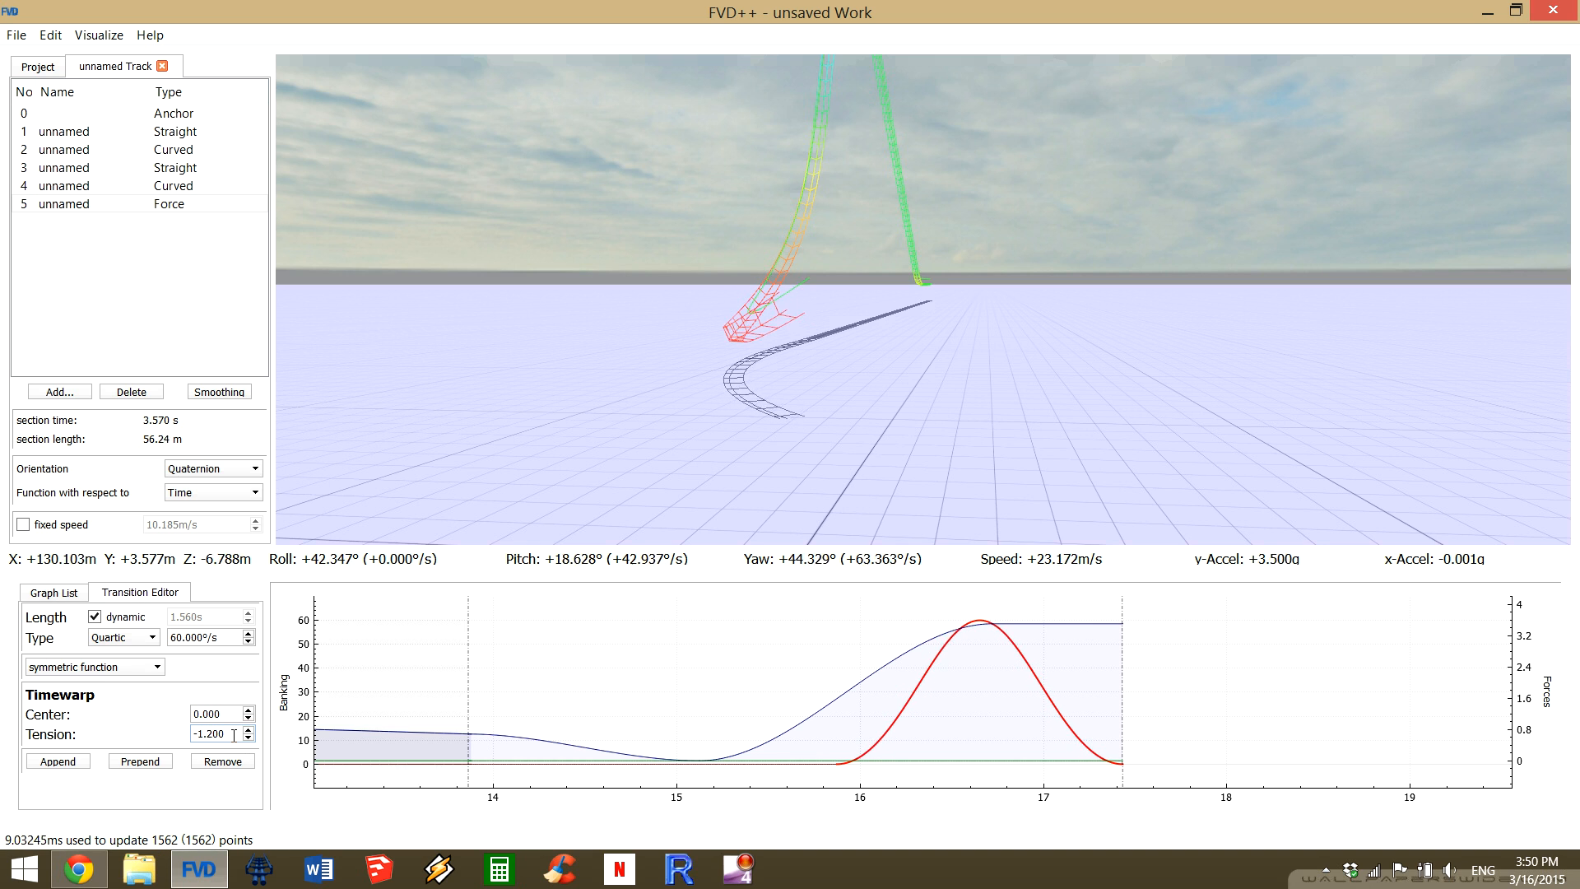
{"action": "scroll", "coordinate": [235, 736], "scroll_direction": "up", "scroll_amount": 5}
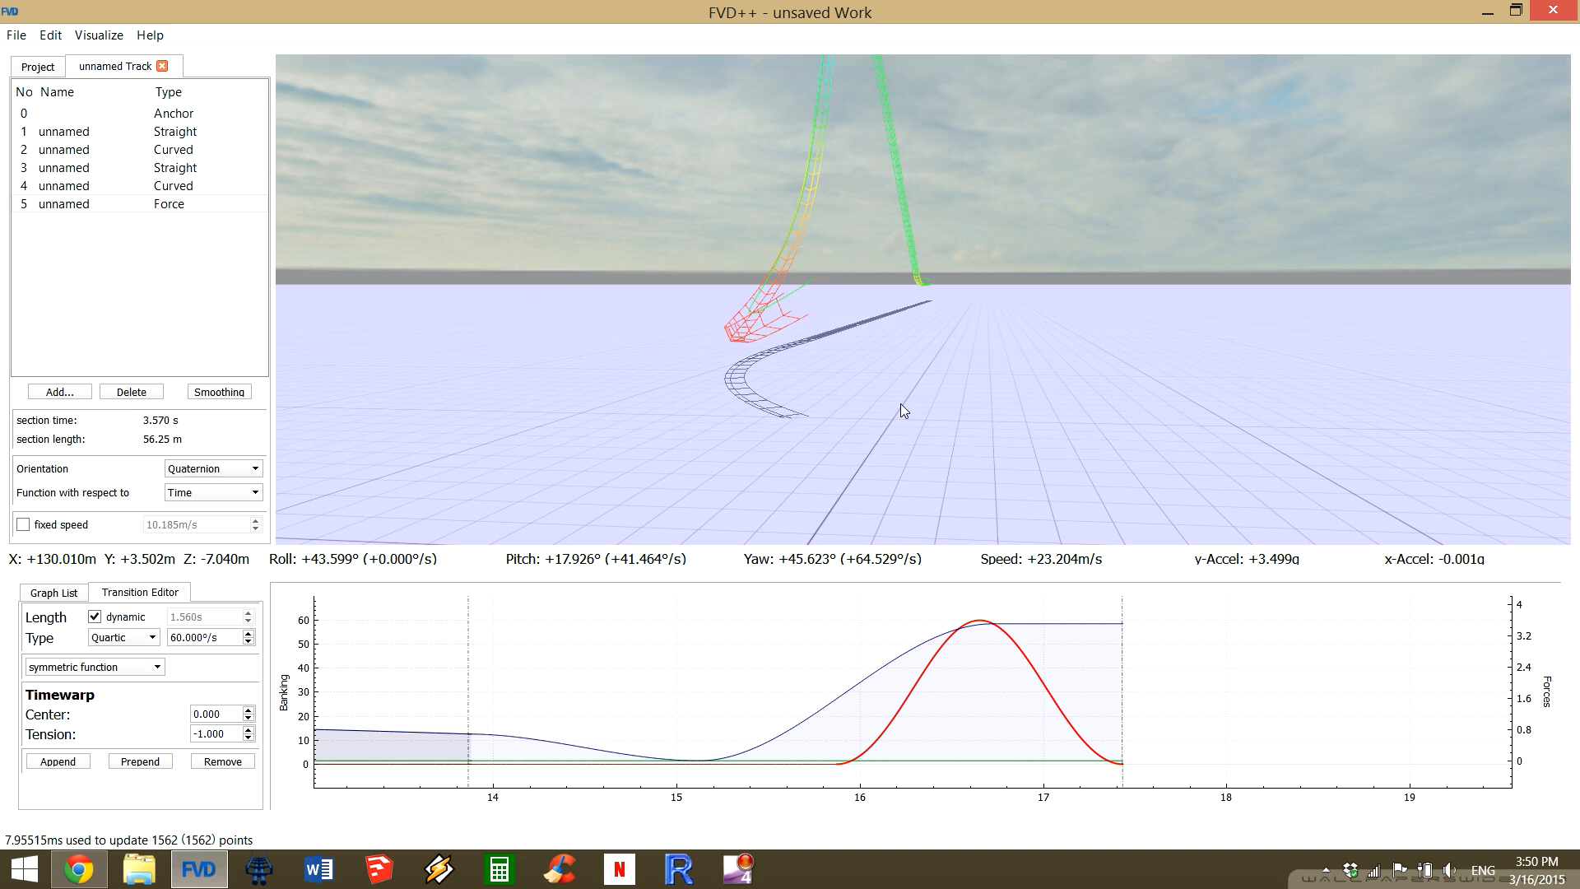
Examine the drop and its banked pull-out from several angles in the 3D view.
{"action": "left_click_drag", "start_coordinate": [1103, 642], "coordinate": [835, 667]}
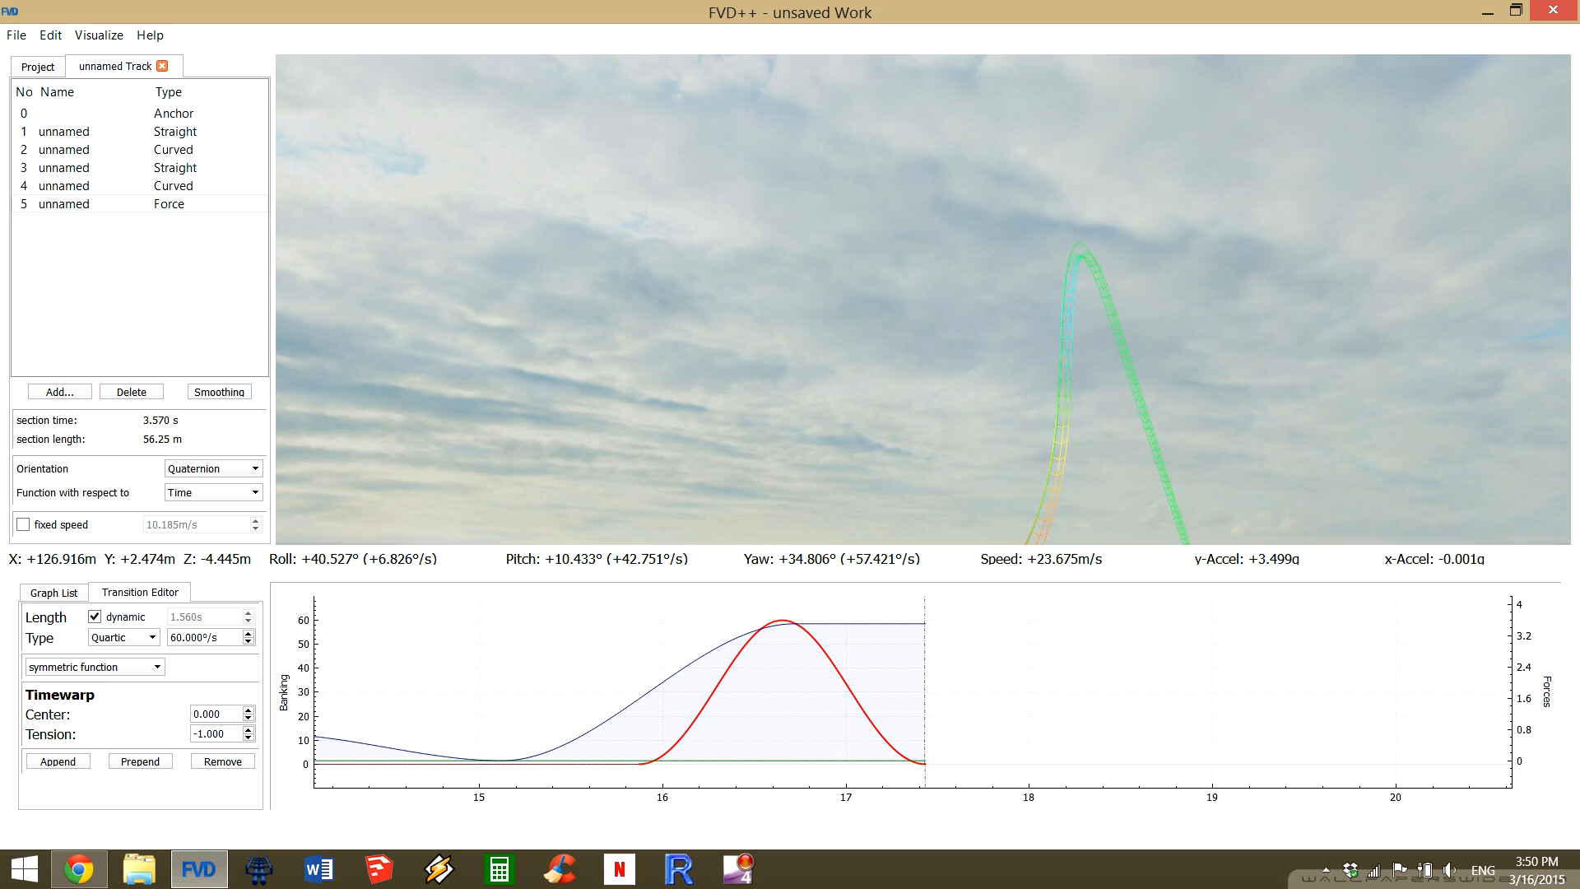
{"action": "key", "text": "a"}
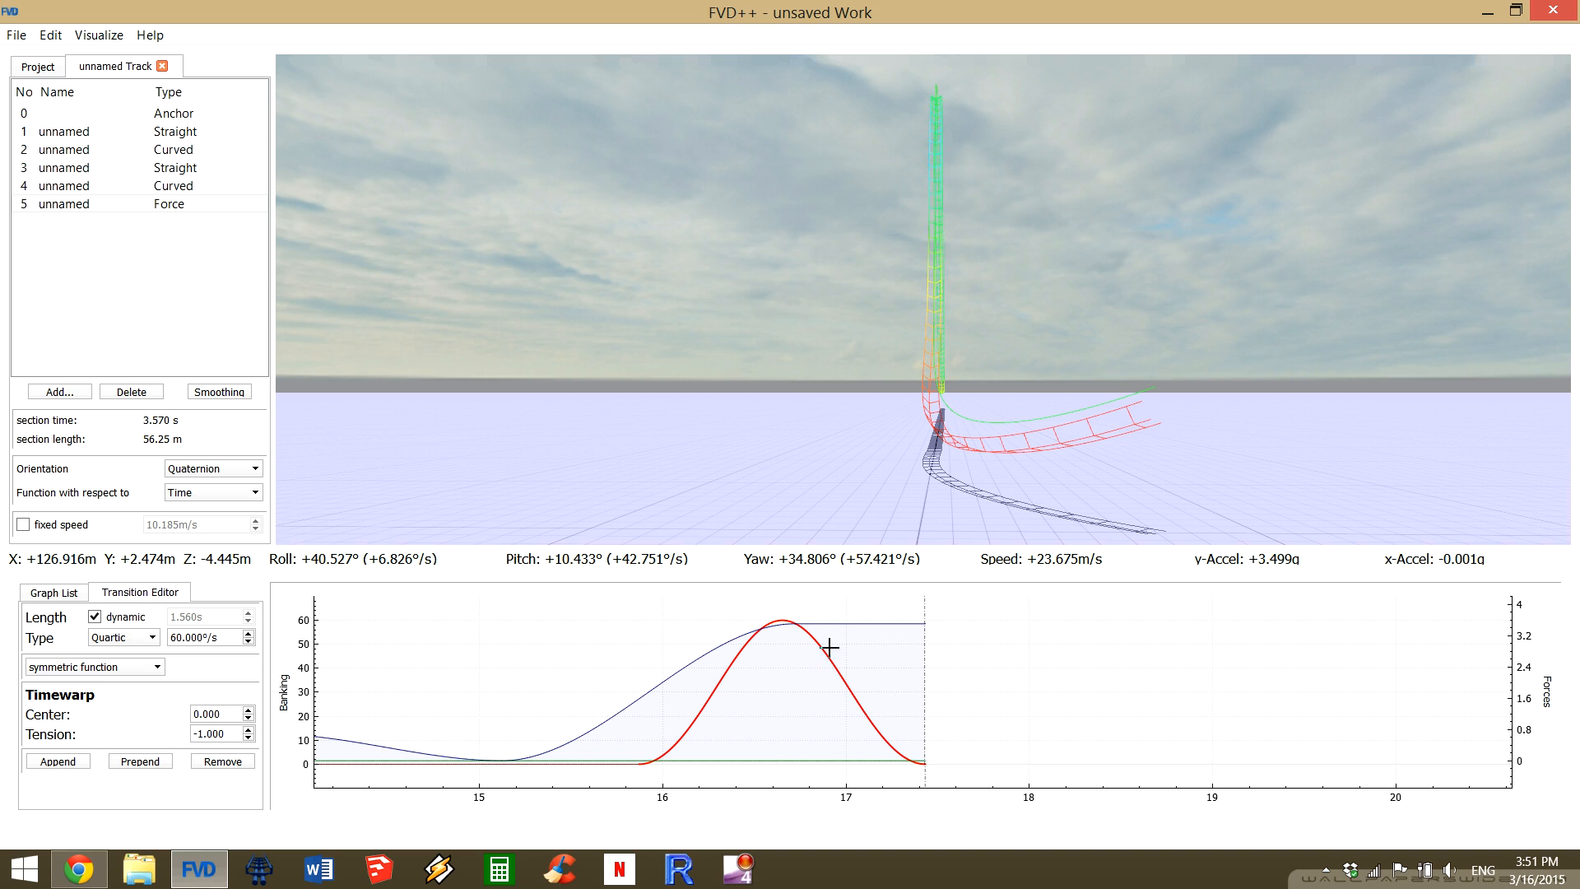
{"action": "key", "text": "s"}
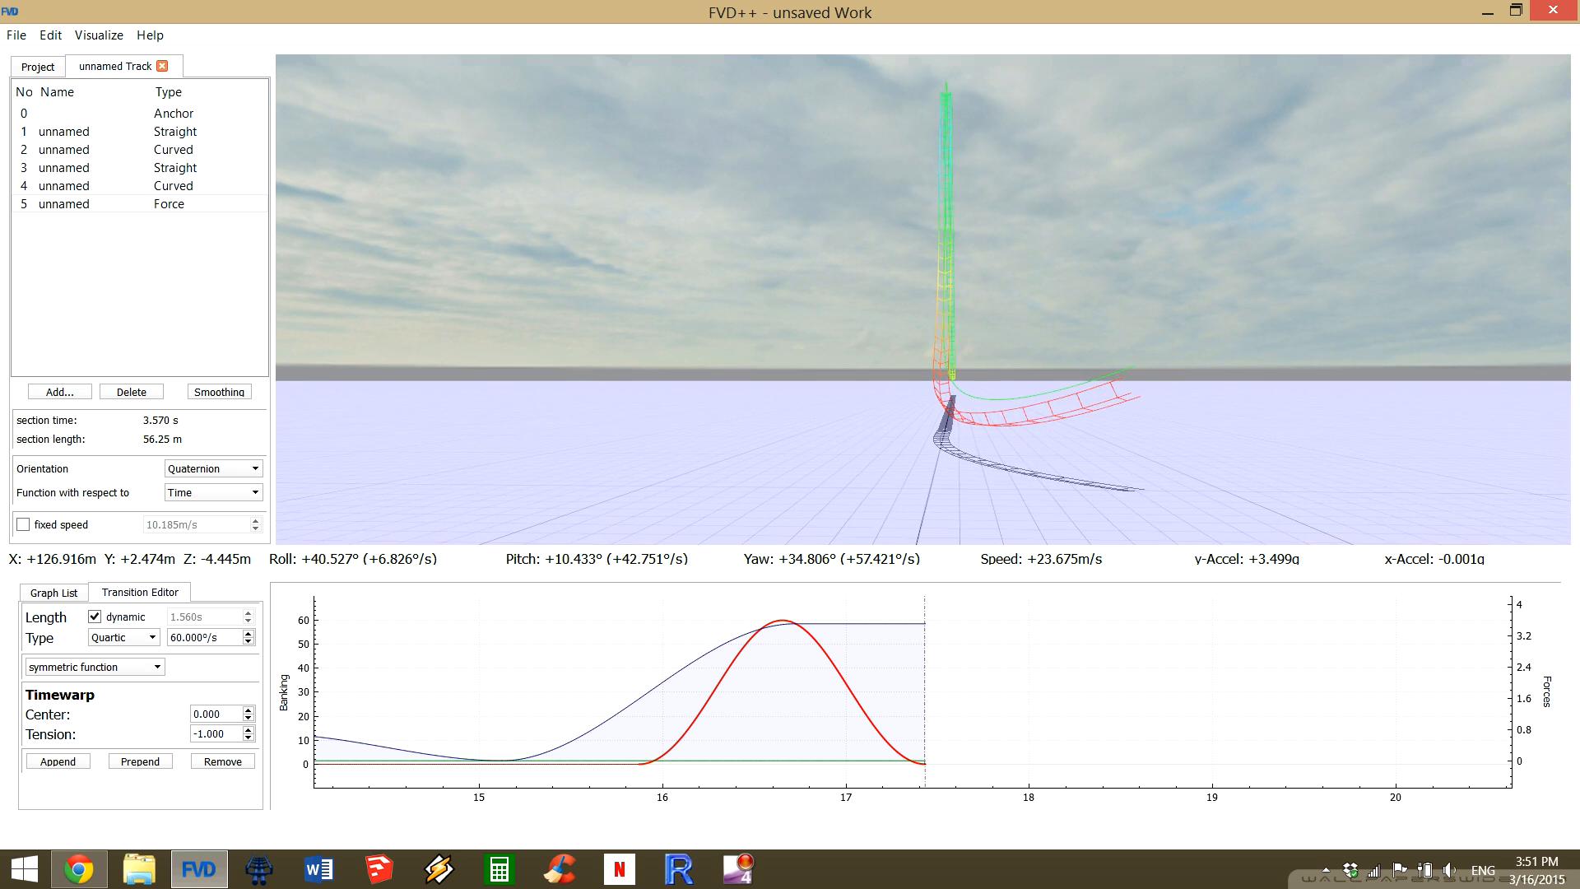
{"action": "key", "text": "d"}
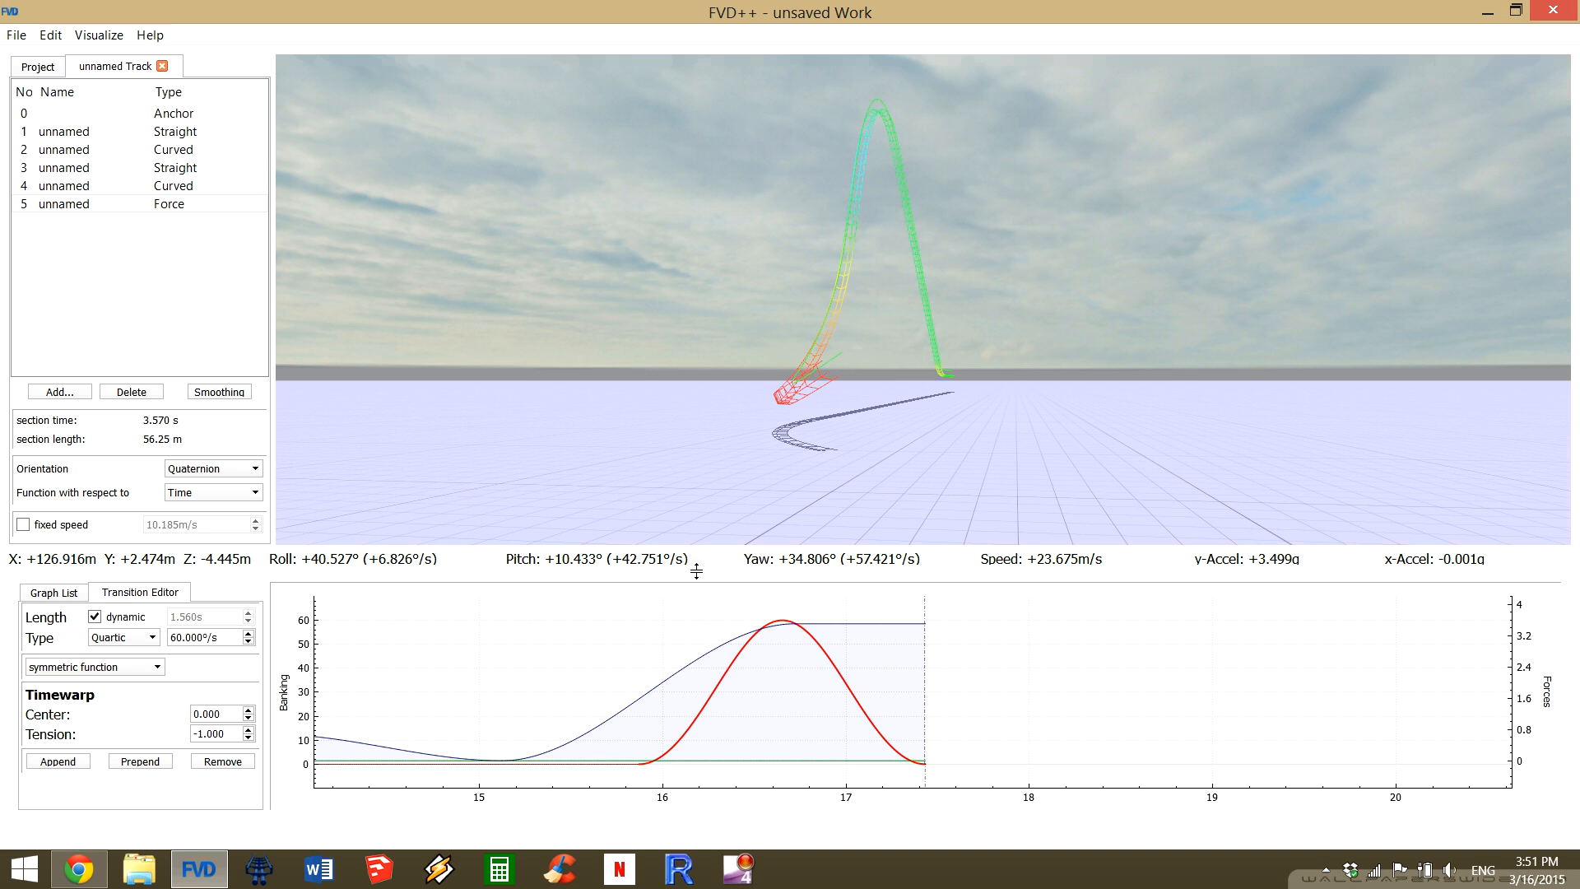
Review the normal force, roll and lateral force transitions of the force section, and examine the drop from the side in the 3D view.
{"action": "left_click", "coordinate": [859, 628]}
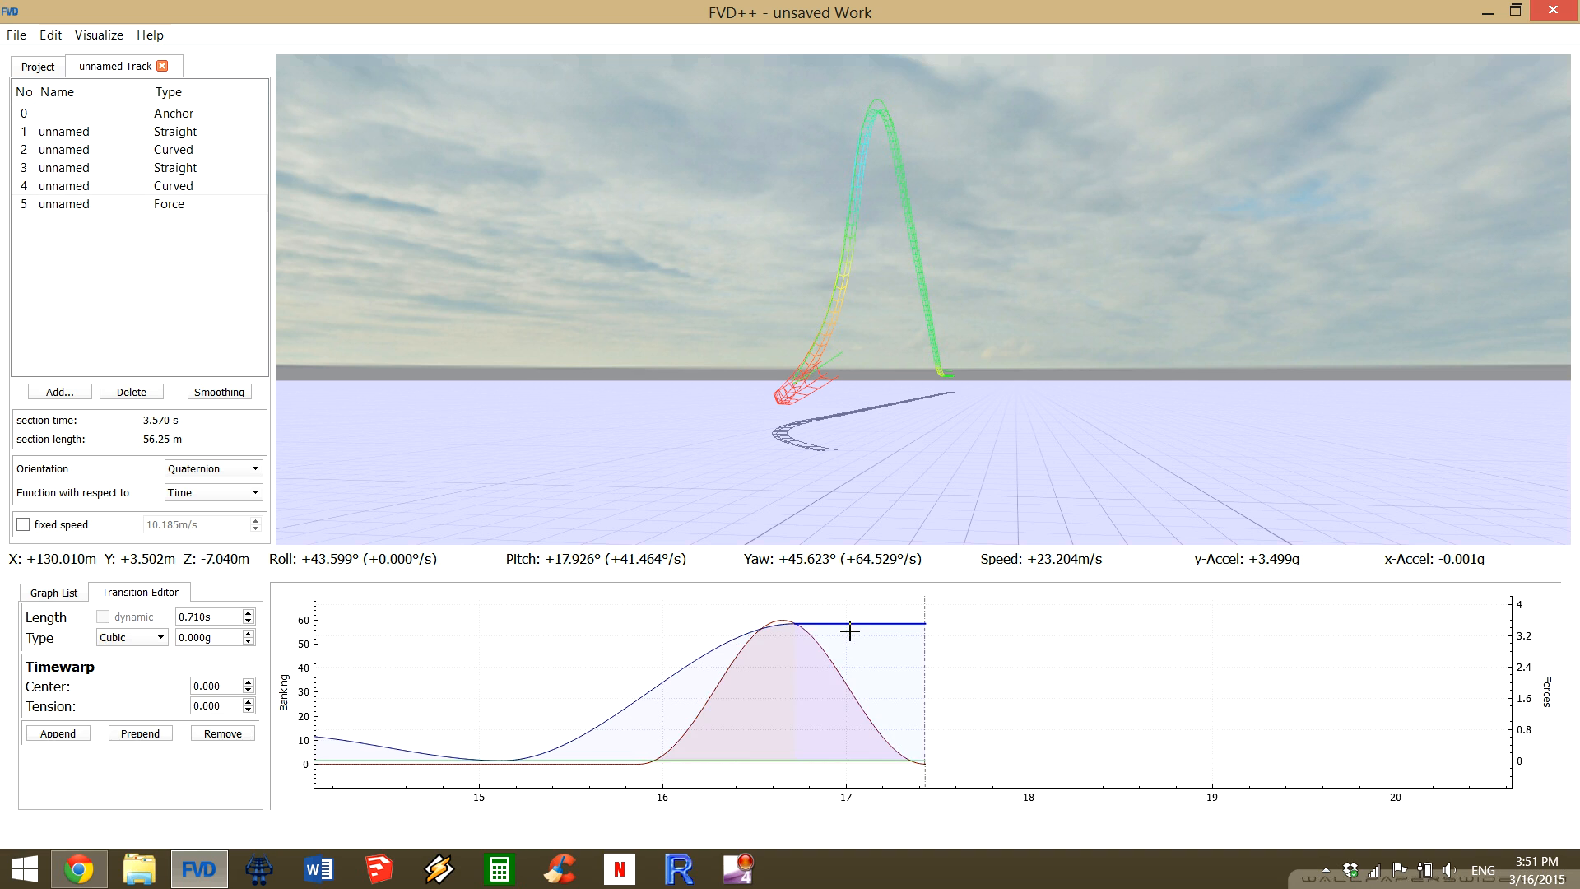
{"action": "left_click", "coordinate": [773, 655]}
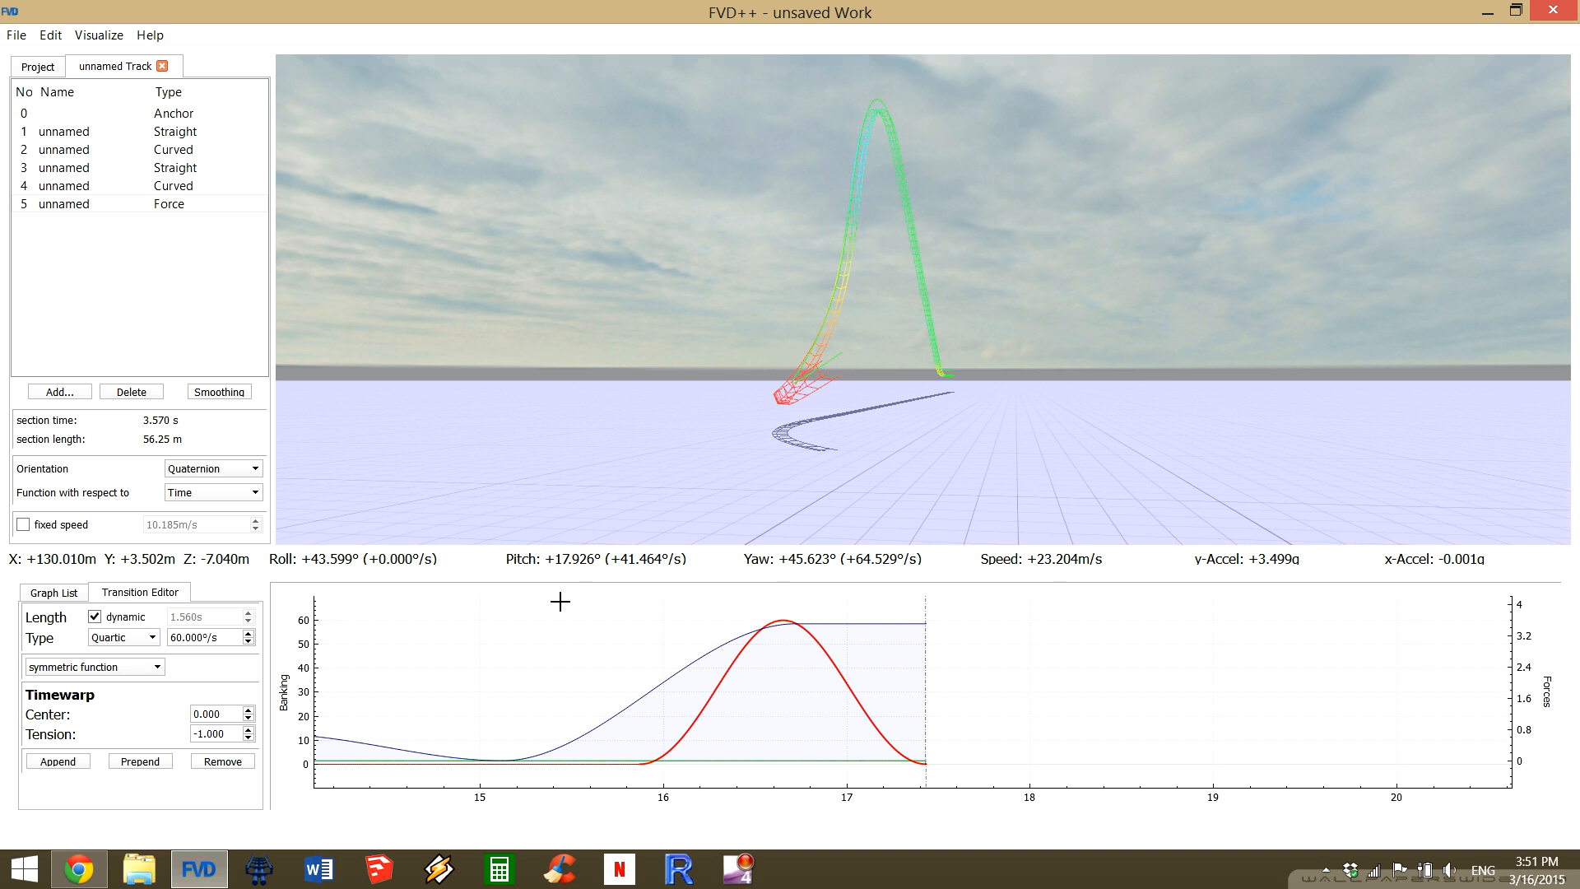
{"action": "left_click", "coordinate": [899, 623]}
{"action": "left_click", "coordinate": [860, 712]}
{"action": "left_click_drag", "start_coordinate": [798, 392], "coordinate": [803, 391]}
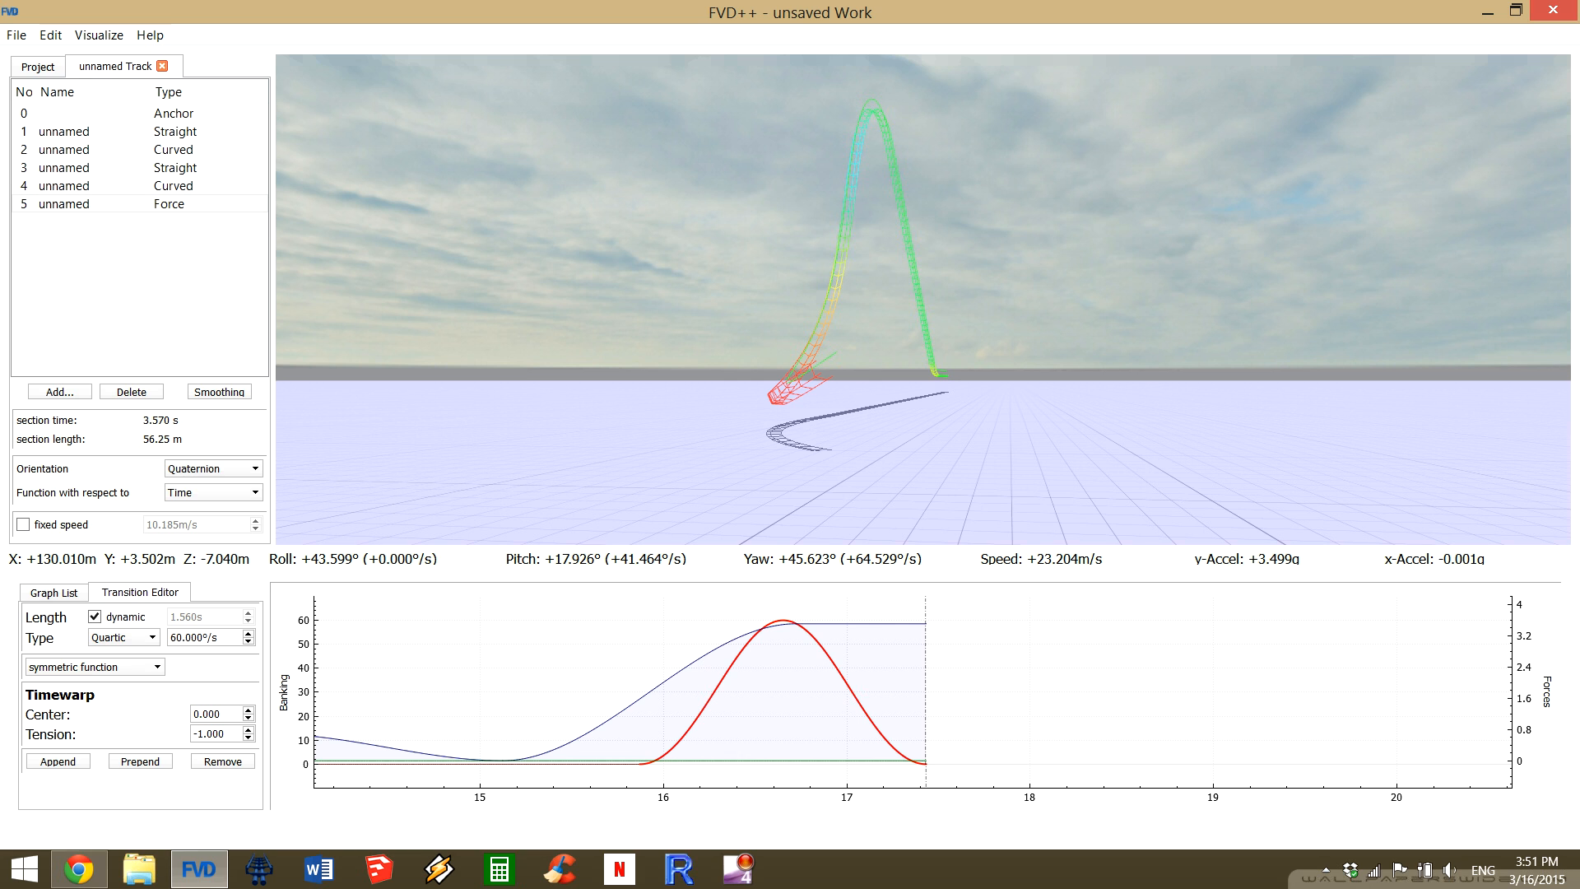
{"action": "key", "text": "a"}
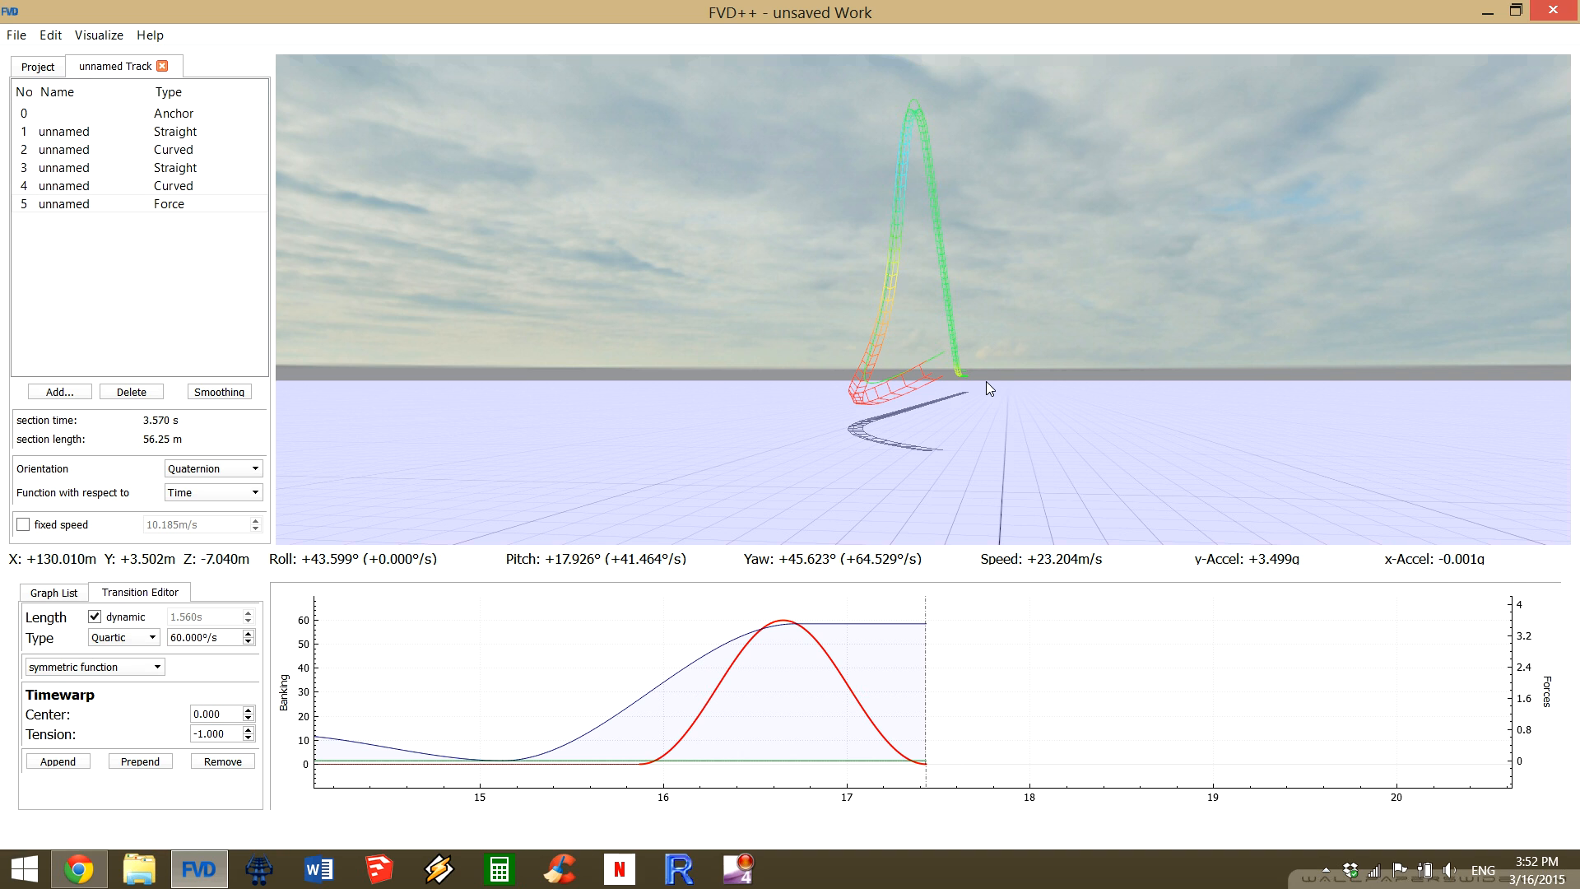
{"action": "left_click", "coordinate": [797, 760]}
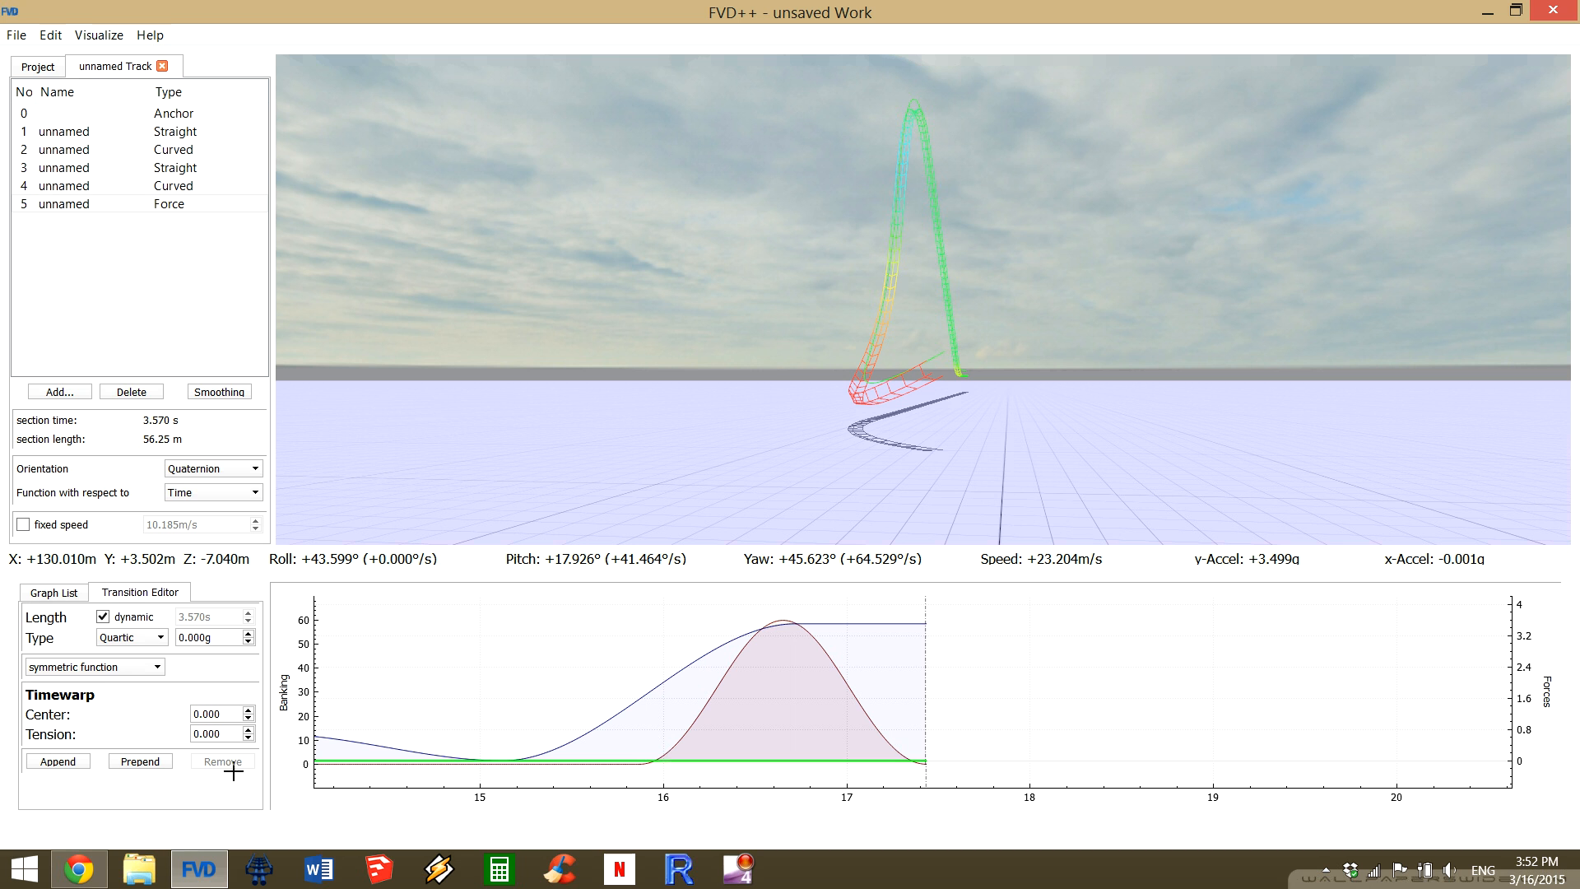
{"action": "mouse_move", "coordinate": [523, 327]}
{"action": "left_mouse_down"}
{"action": "mouse_move", "coordinate": [523, 461]}
{"action": "mouse_move", "coordinate": [605, 451]}
{"action": "mouse_move", "coordinate": [728, 378]}
{"action": "mouse_move", "coordinate": [728, 346]}
{"action": "mouse_move", "coordinate": [593, 276]}
{"action": "mouse_move", "coordinate": [549, 327]}
{"action": "left_mouse_up"}
{"action": "key", "text": "a"}
{"action": "key", "text": "a"}
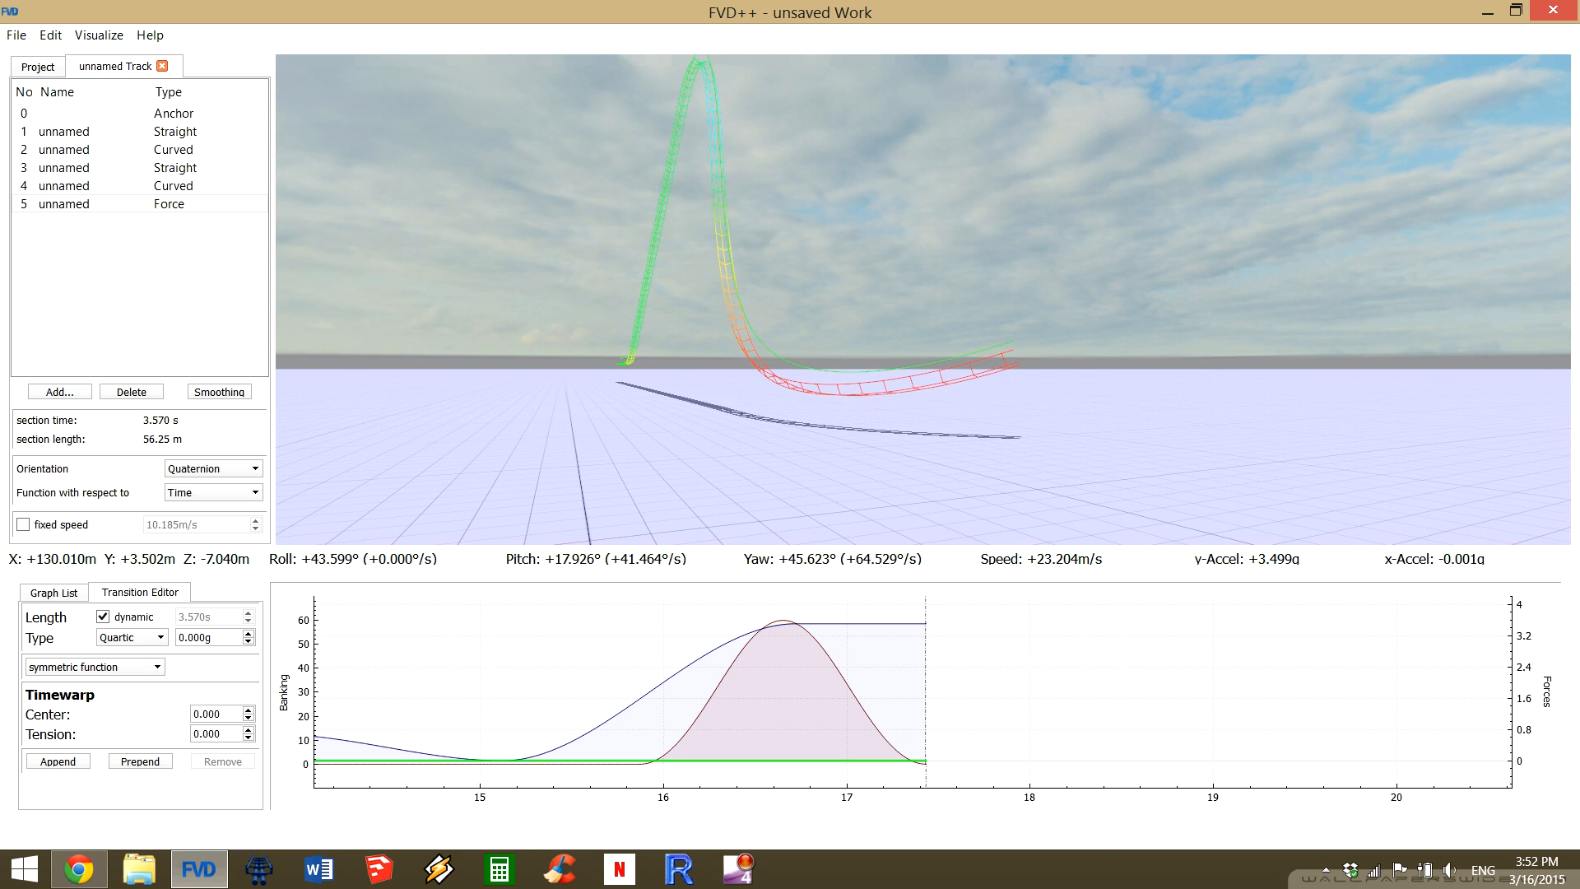
Delete the force section that forms the drop and banked pull-out after the curved crest.
{"action": "left_click", "coordinate": [133, 391]}
{"action": "left_click_drag", "start_coordinate": [527, 329], "coordinate": [782, 221]}
{"action": "key", "text": "s"}
{"action": "key", "text": "w"}
{"action": "key", "text": "d"}
{"action": "key", "text": "d"}
{"action": "key", "text": "a"}
{"action": "key", "text": "w"}
{"action": "key", "text": "a"}
{"action": "key", "text": "w"}
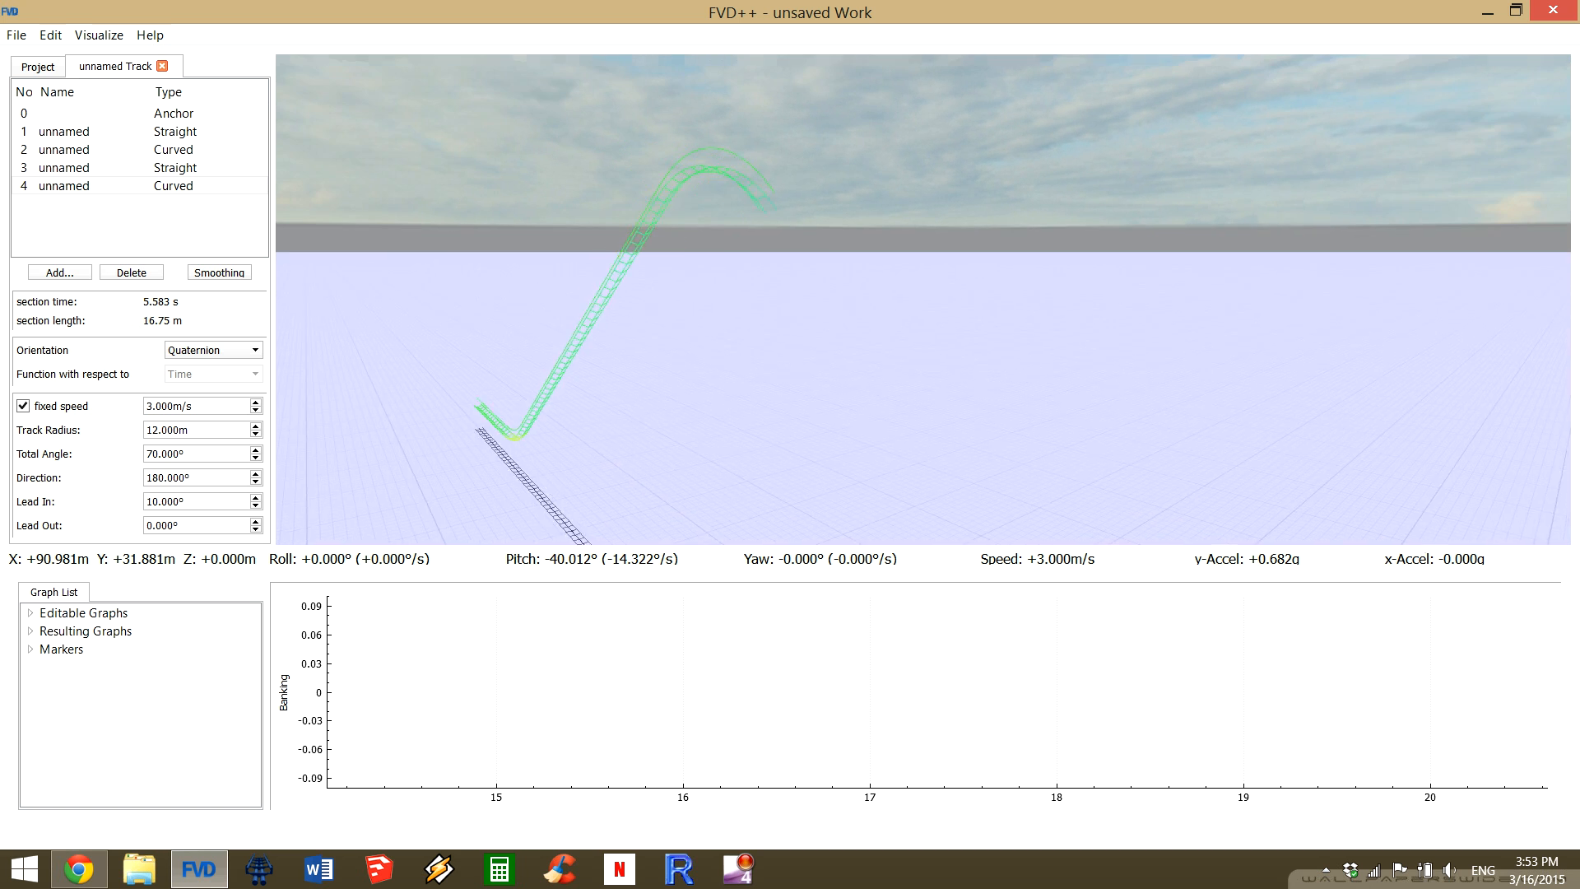
{"action": "key", "text": "a"}
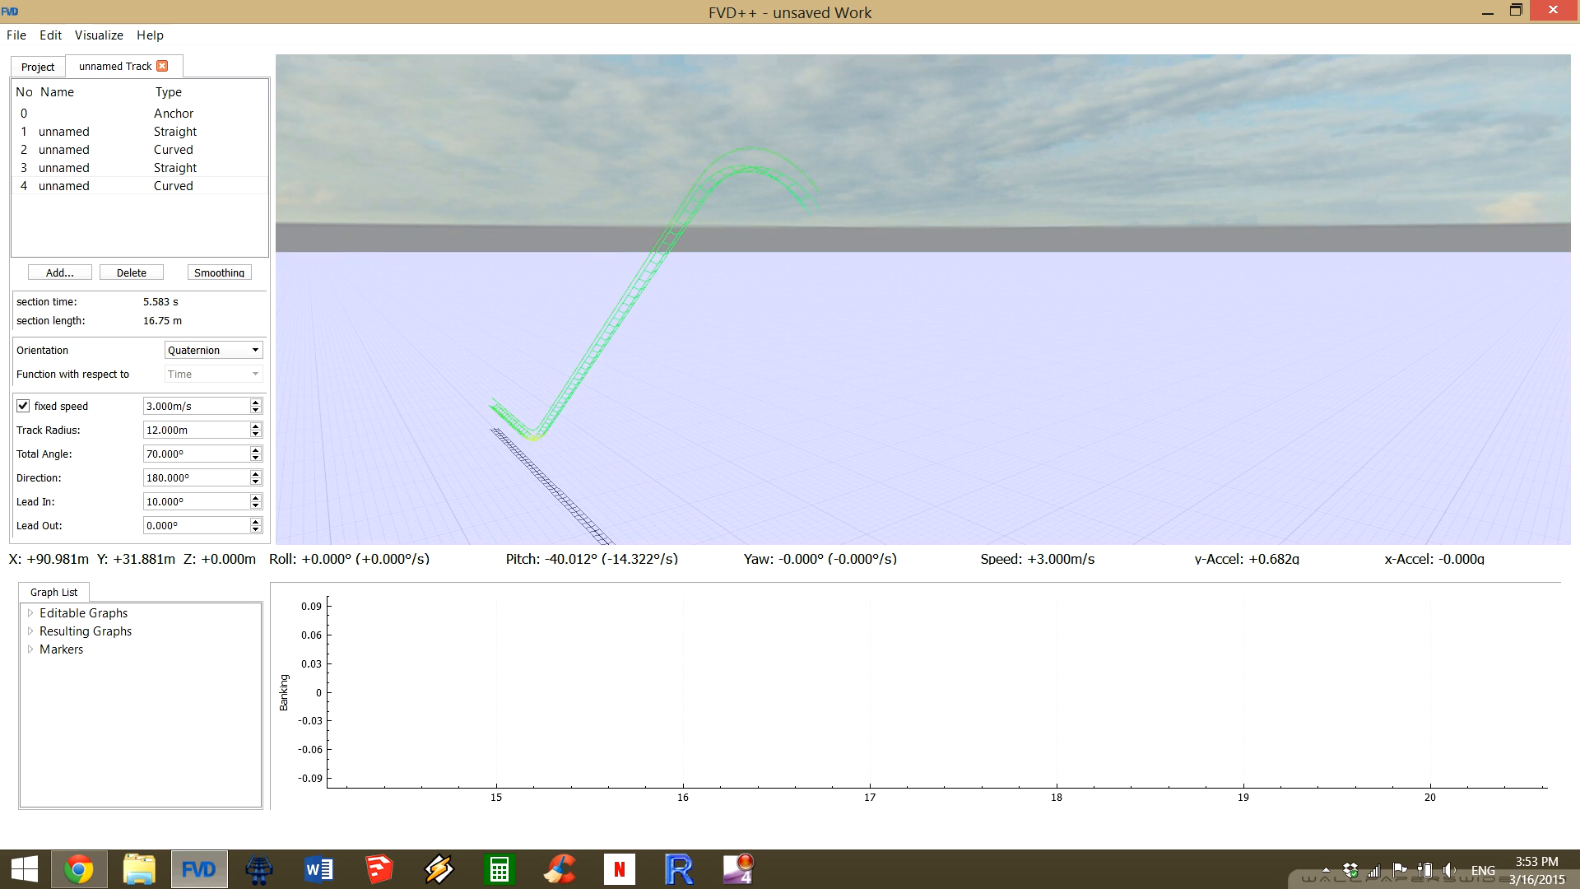
Add a new force section after the curved crest and make its lateral force and roll transitions dynamic in length.
{"action": "left_click", "coordinate": [59, 273]}
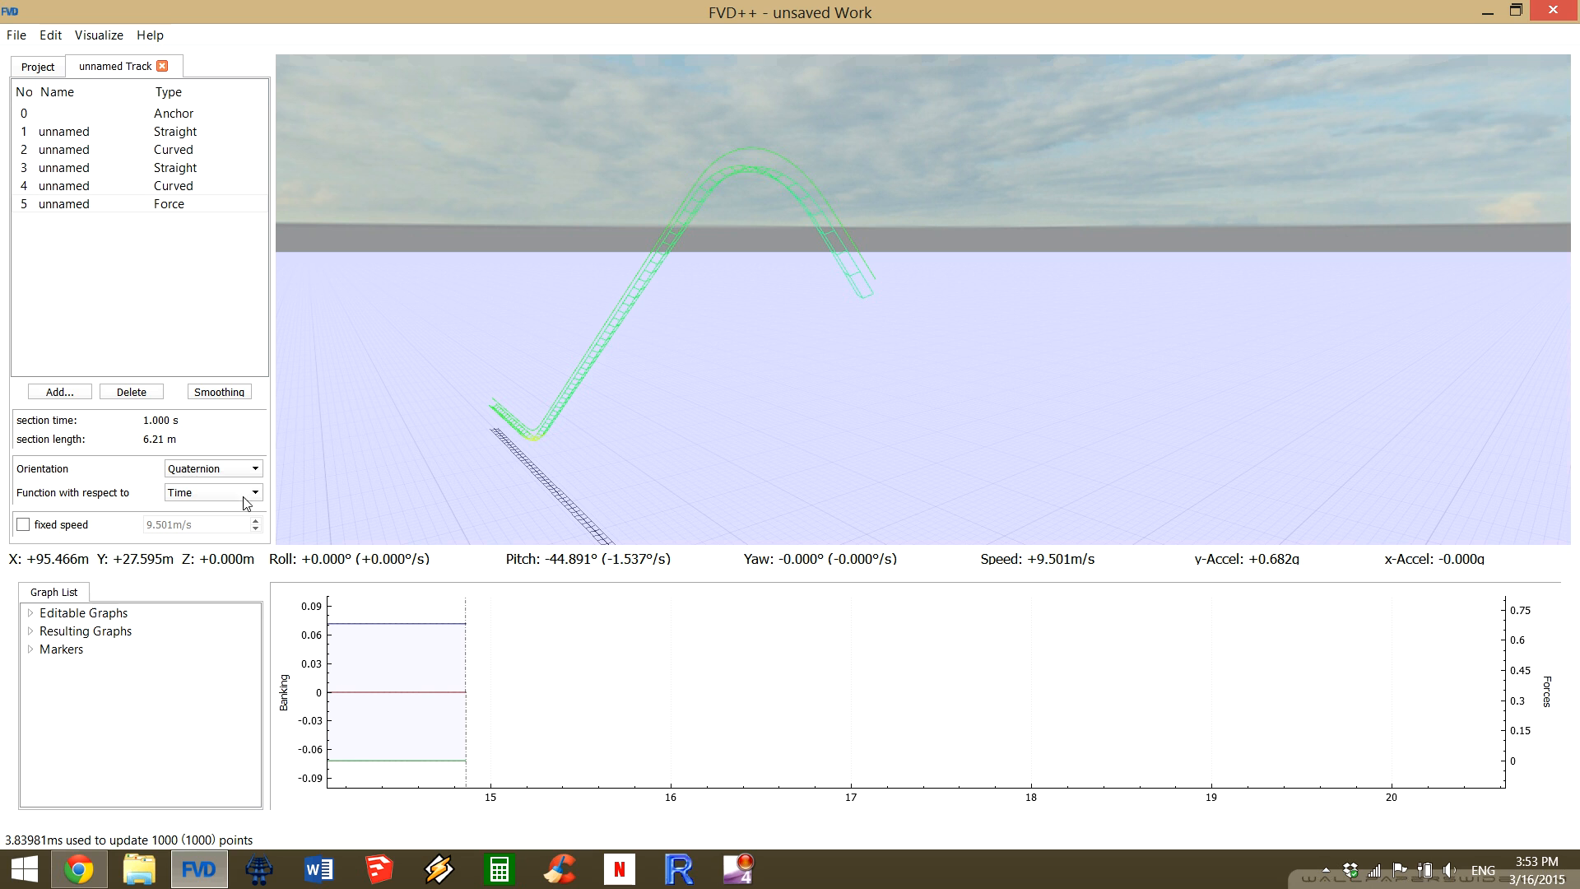
{"action": "left_click_drag", "start_coordinate": [395, 688], "coordinate": [836, 754]}
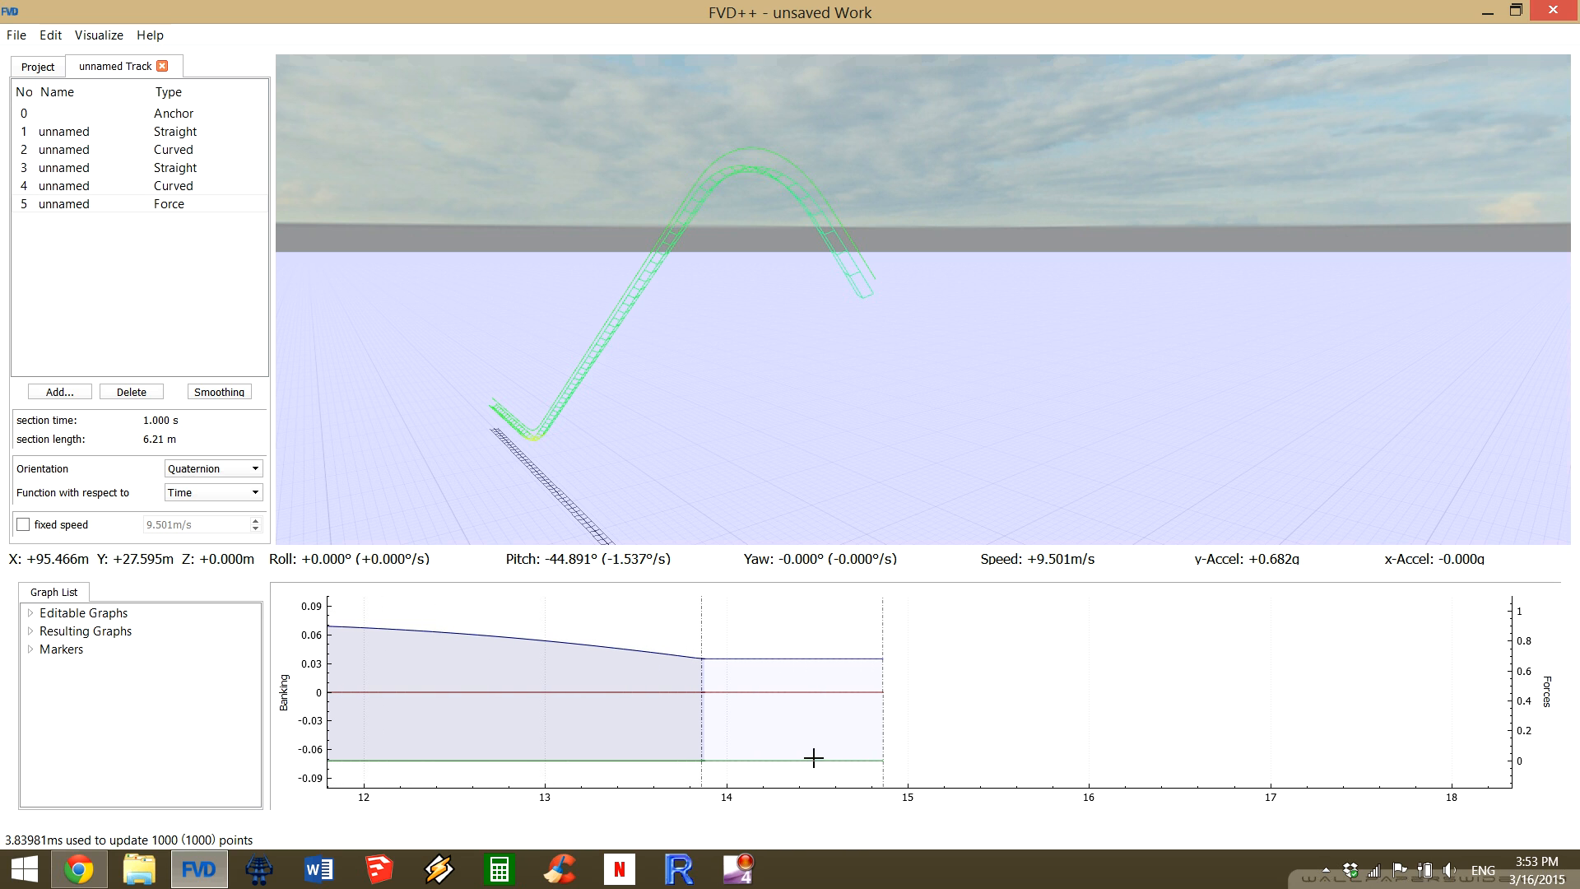
{"action": "left_click", "coordinate": [779, 759]}
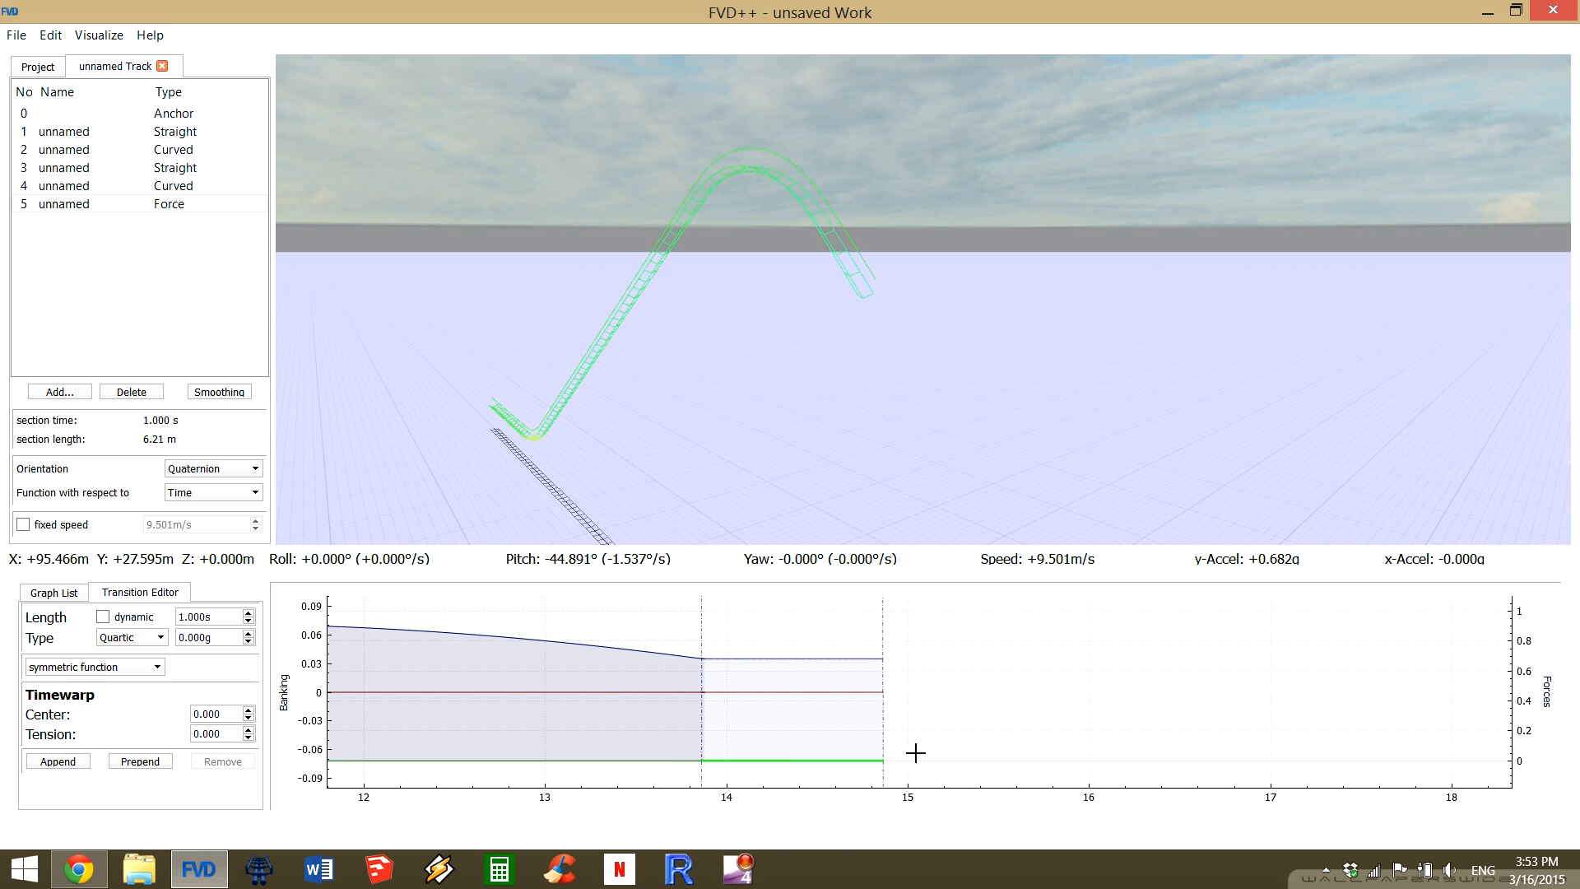
{"action": "left_click", "coordinate": [103, 617]}
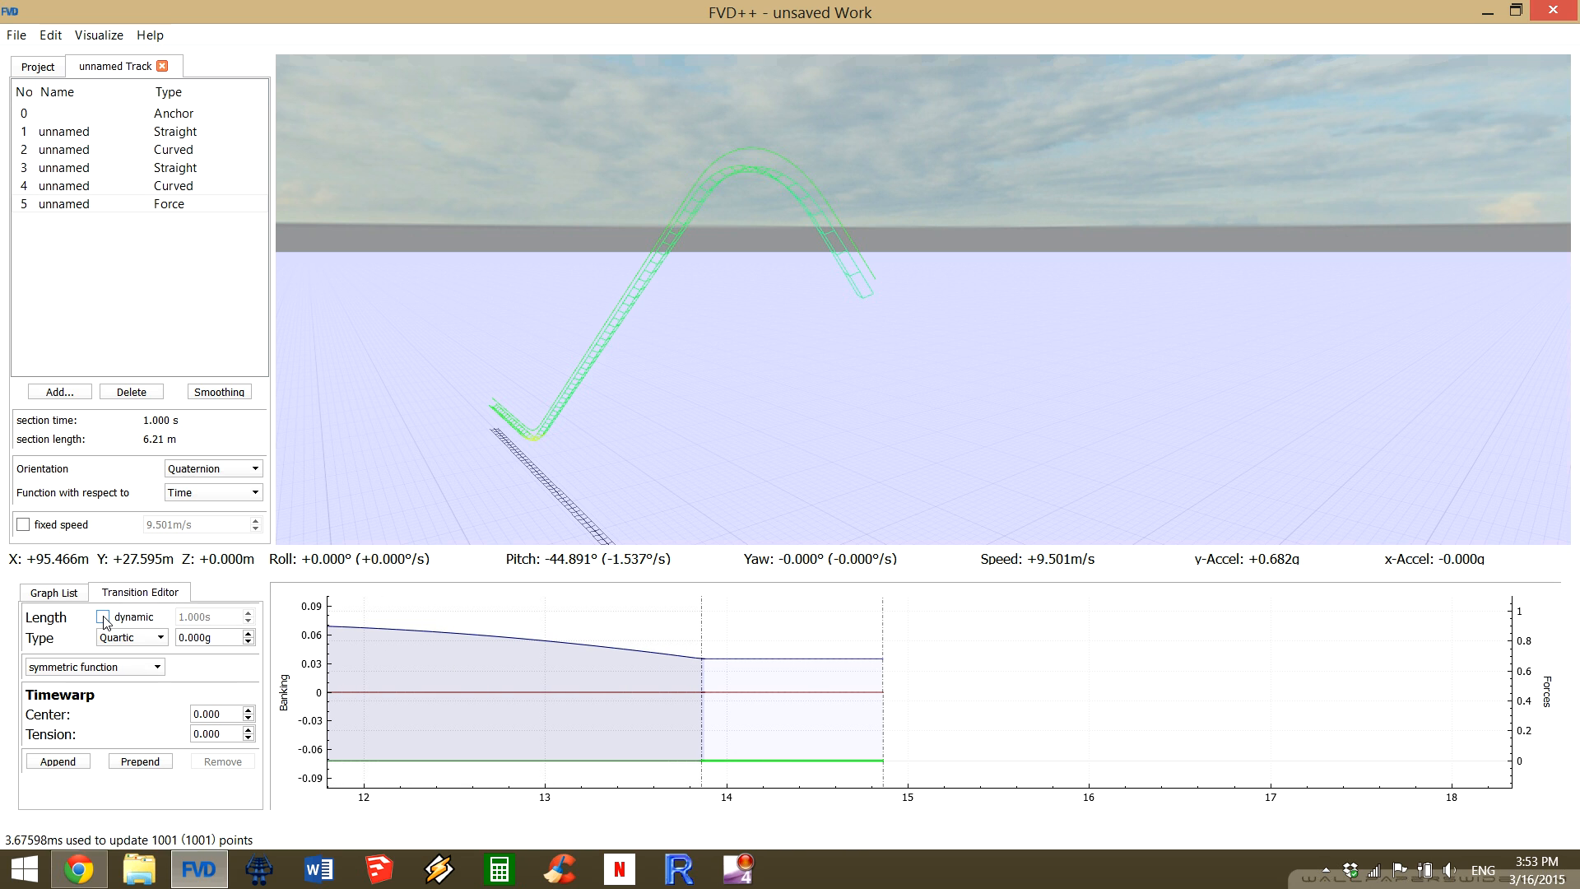
{"action": "left_click", "coordinate": [810, 691]}
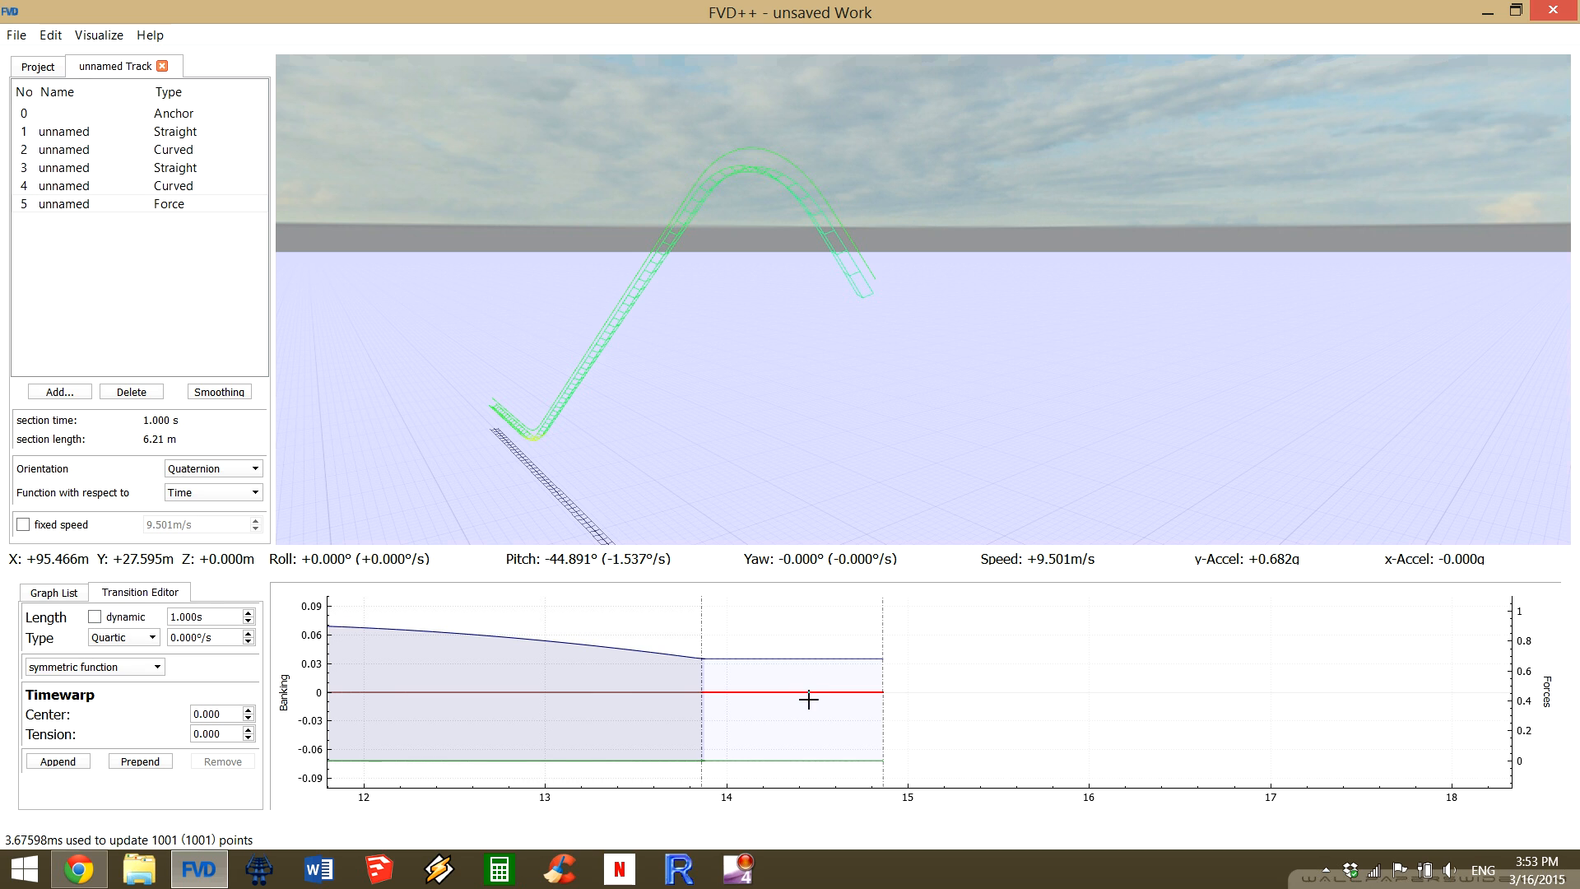
{"action": "left_click", "coordinate": [95, 617]}
{"action": "mouse_move", "coordinate": [721, 429]}
{"action": "left_mouse_down"}
{"action": "mouse_move", "coordinate": [856, 522]}
{"action": "mouse_move", "coordinate": [744, 441]}
{"action": "left_mouse_up"}
{"action": "key", "text": "a"}
{"action": "right_click", "coordinate": [1005, 683]}
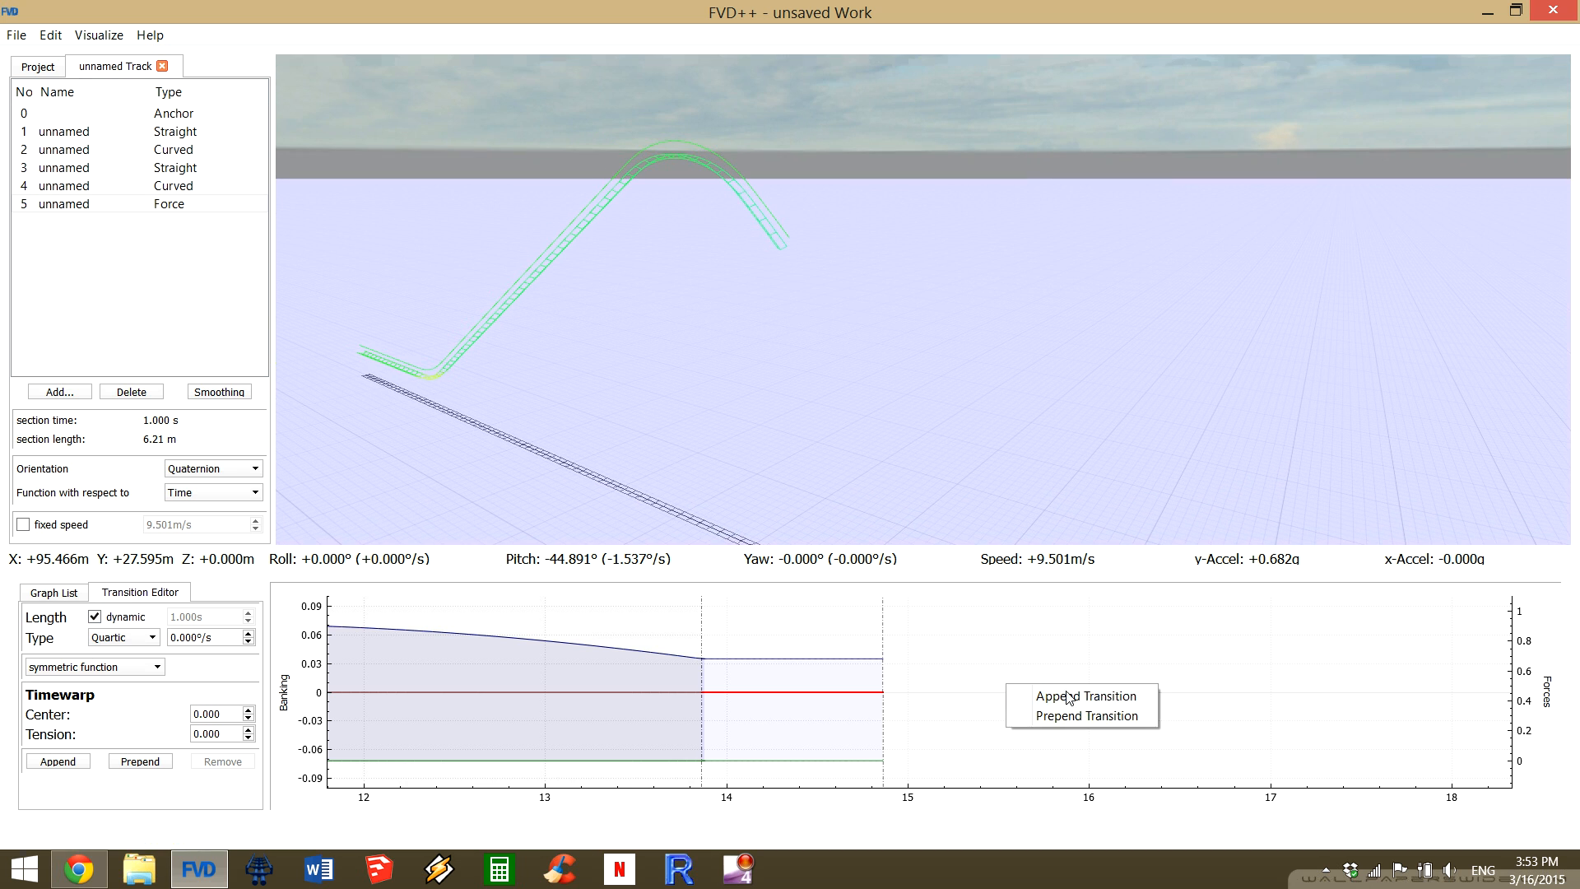
{"action": "left_click", "coordinate": [928, 649]}
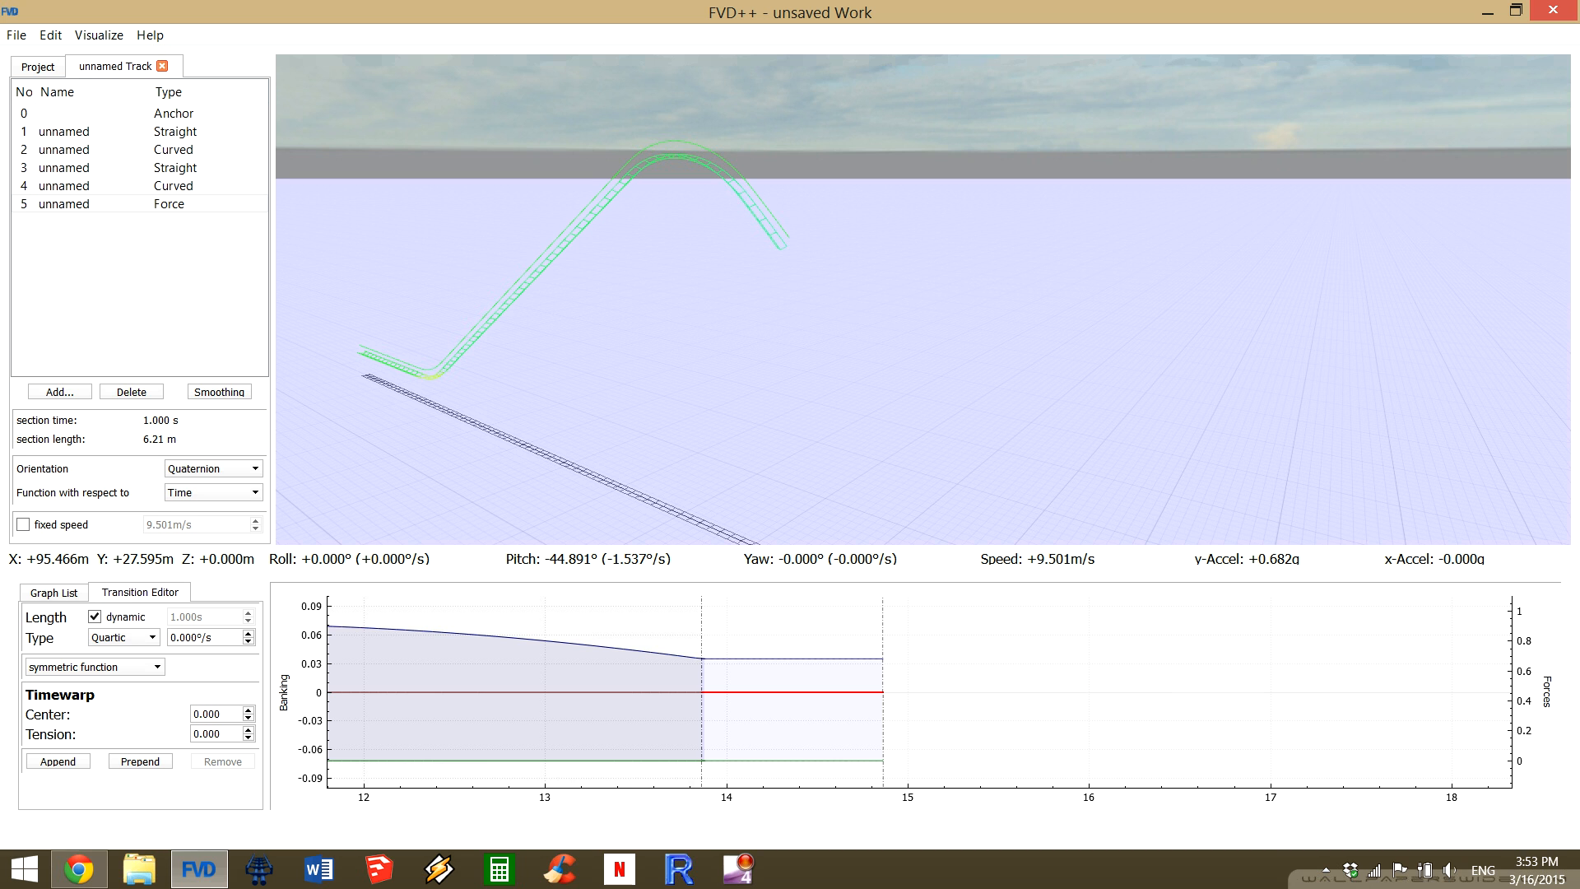
Set the new force section's cubic normal force transition to -0.300 g.
{"action": "key", "text": "a"}
{"action": "mouse_move", "coordinate": [832, 412]}
{"action": "left_mouse_down"}
{"action": "mouse_move", "coordinate": [913, 428]}
{"action": "mouse_move", "coordinate": [938, 452]}
{"action": "mouse_move", "coordinate": [814, 409]}
{"action": "left_mouse_up"}
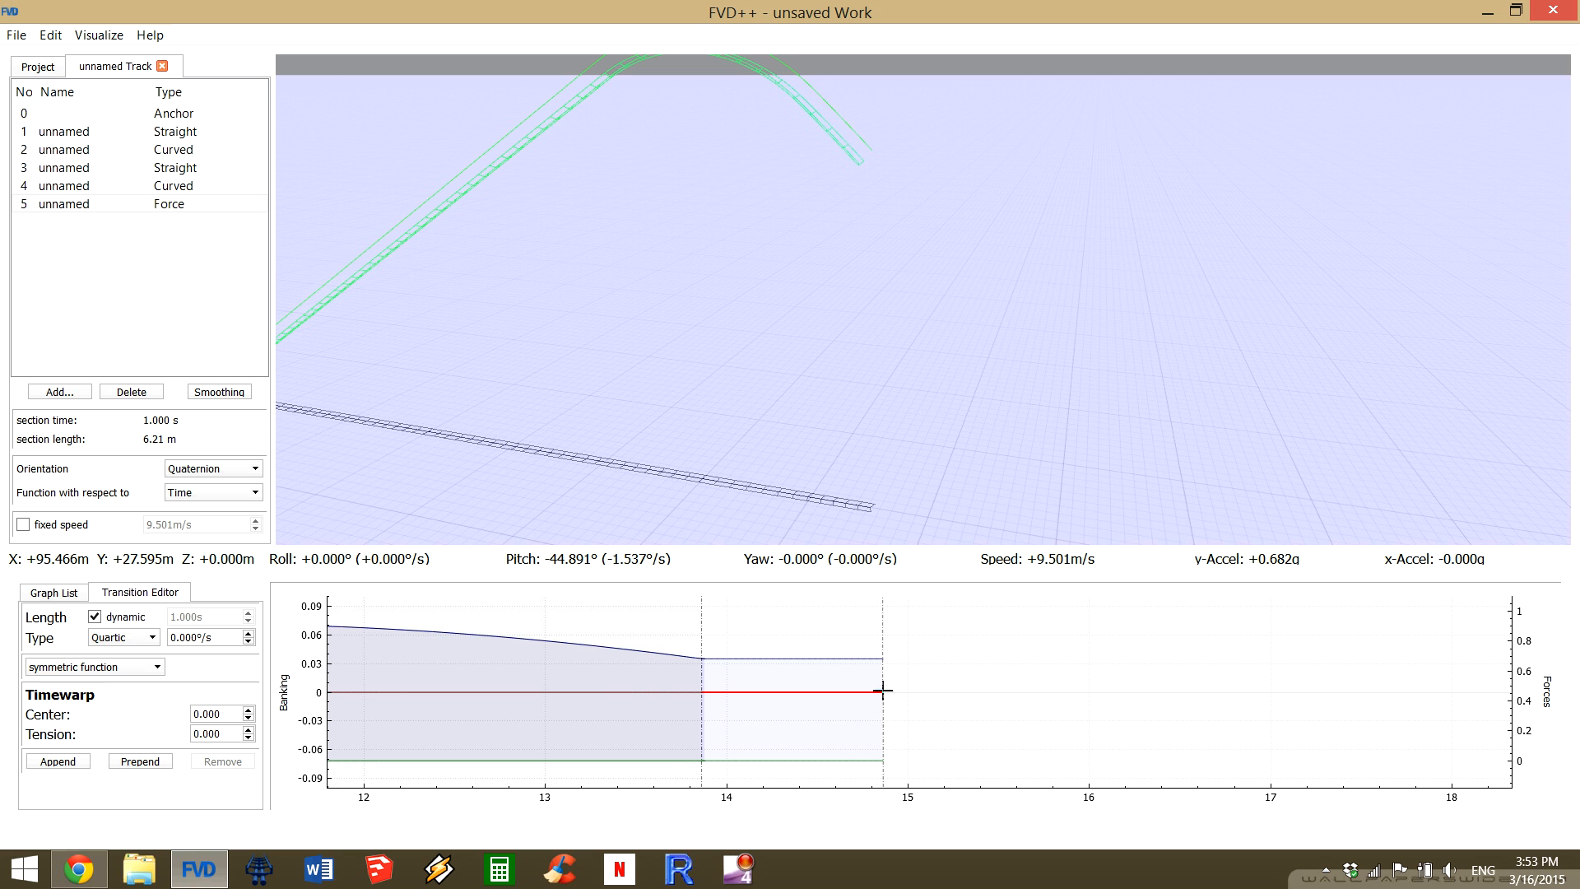
{"action": "left_click", "coordinate": [828, 658]}
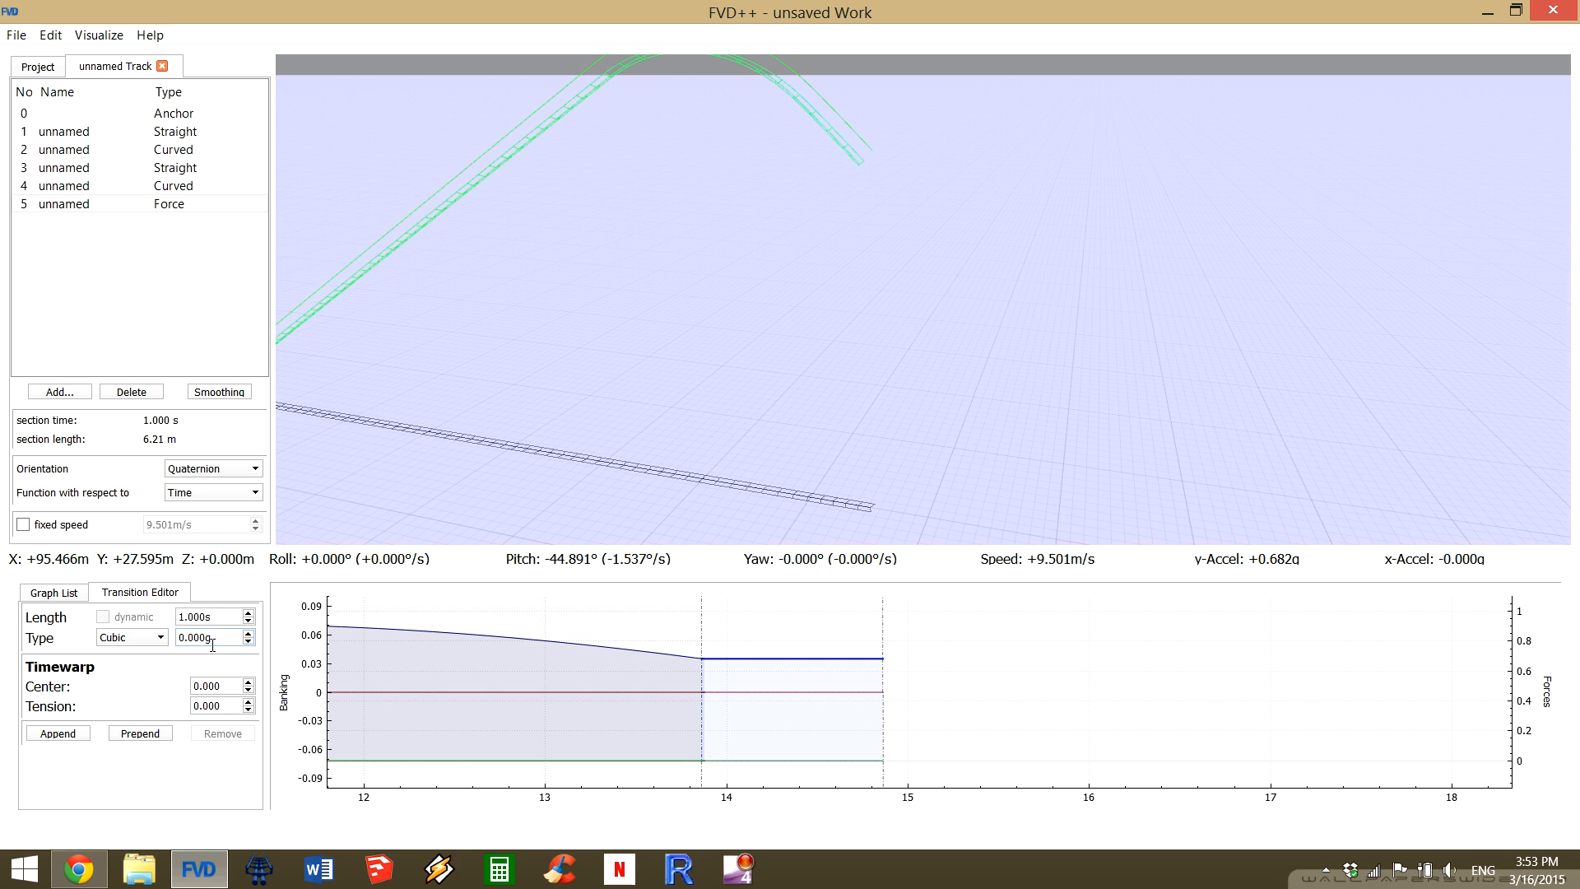
{"action": "left_click_drag", "start_coordinate": [1028, 457], "coordinate": [1029, 418]}
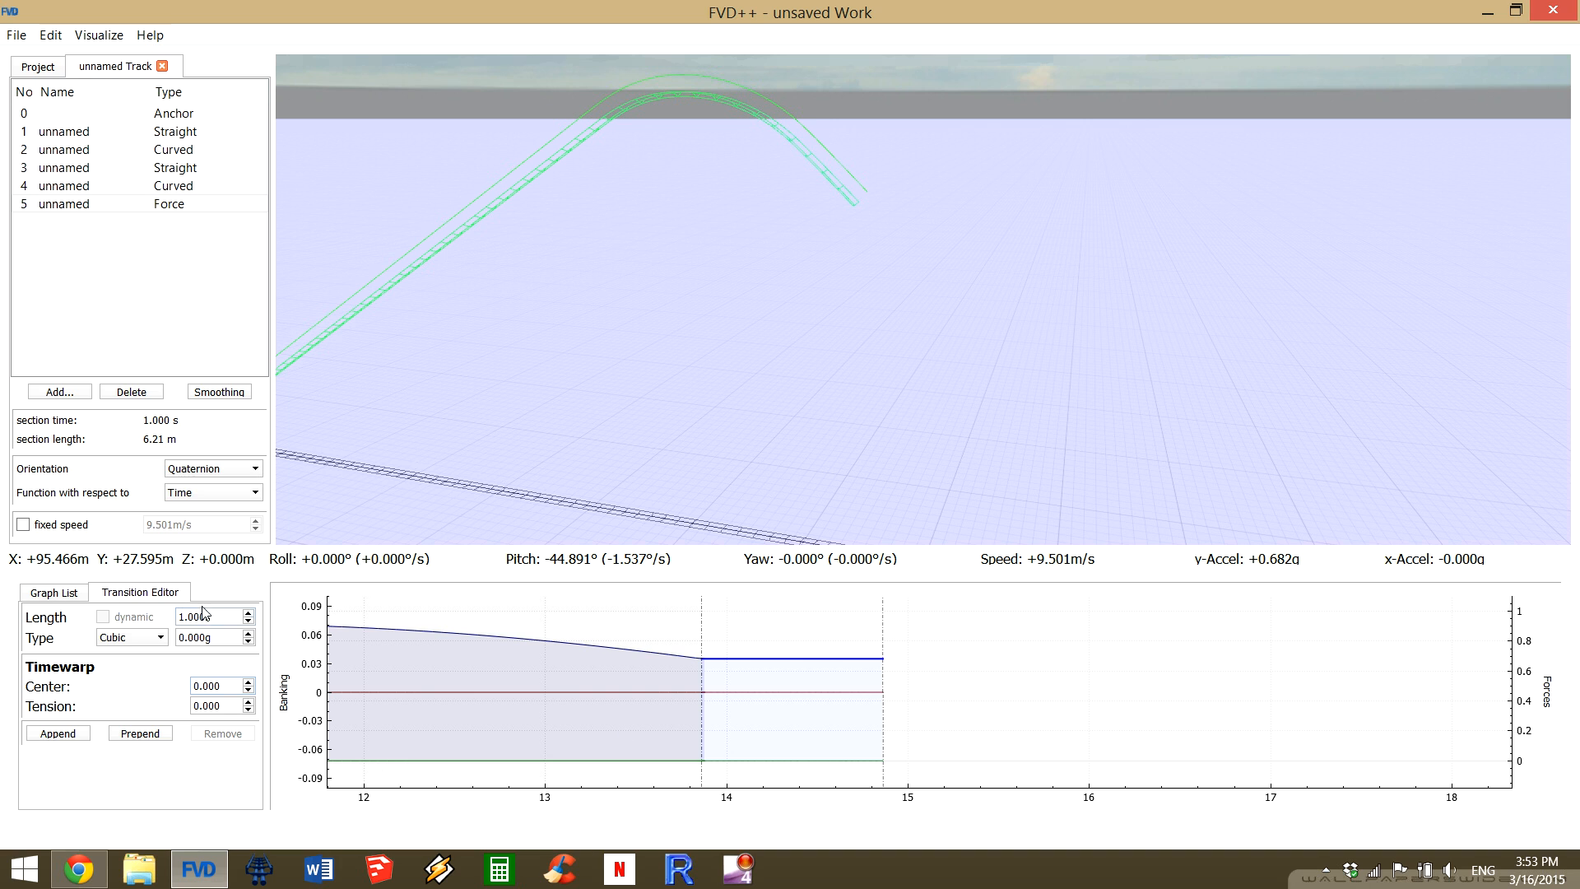
{"action": "scroll", "coordinate": [224, 639], "scroll_direction": "down", "scroll_amount": 1}
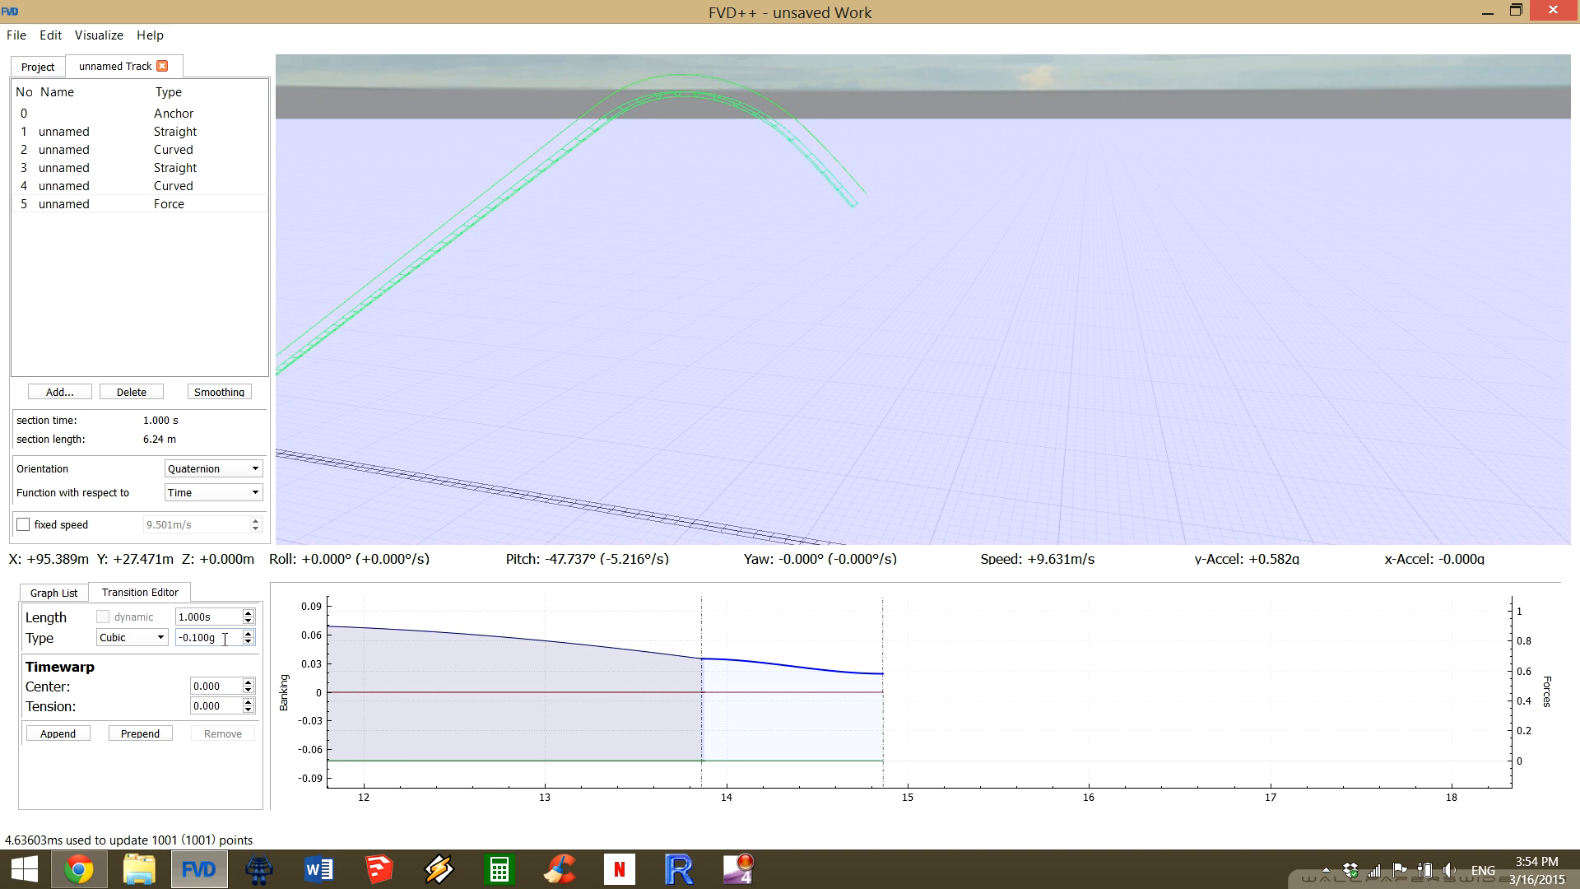
{"action": "scroll", "coordinate": [225, 639], "scroll_direction": "down", "scroll_amount": 1}
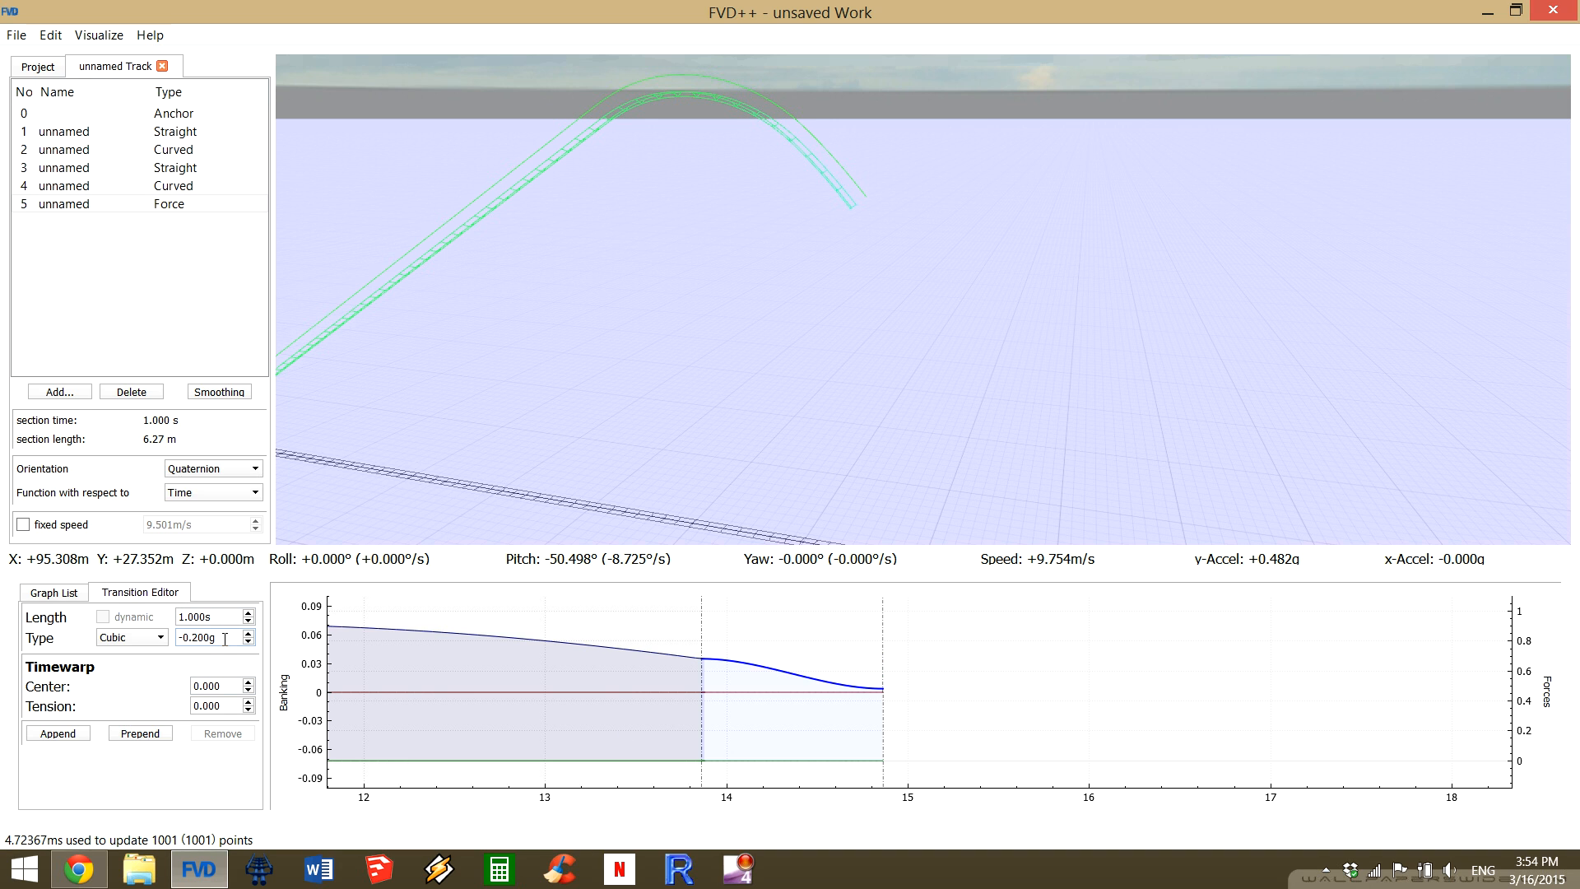
{"action": "scroll", "coordinate": [225, 640], "scroll_direction": "down", "scroll_amount": 1}
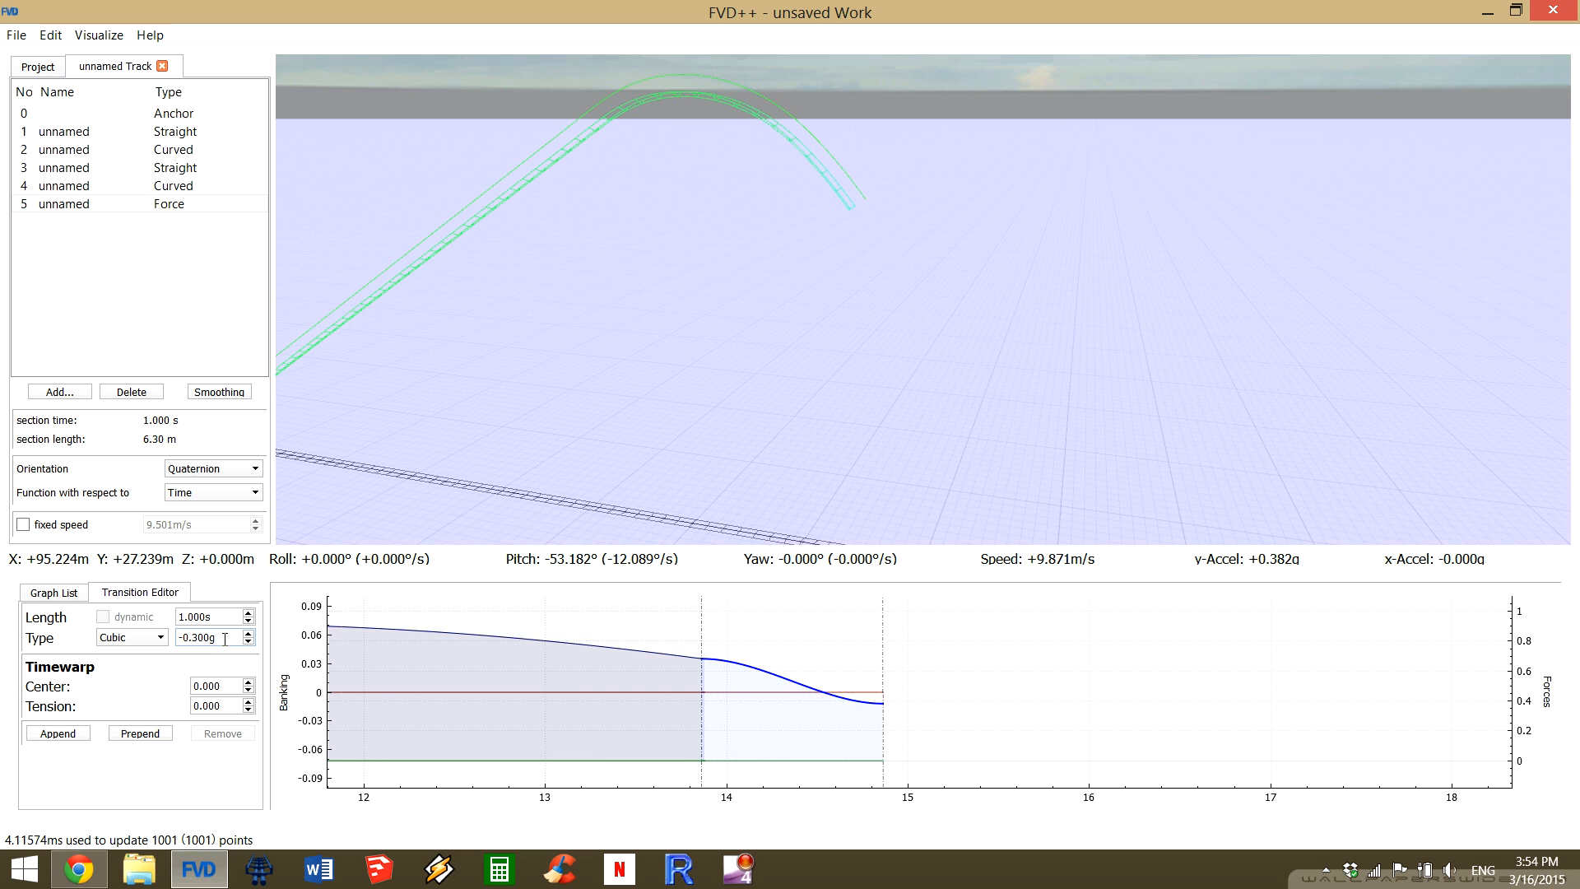
Append a cubic normal force transition for the pull-out and set its force change to 3.100 g.
{"action": "left_click", "coordinate": [58, 733]}
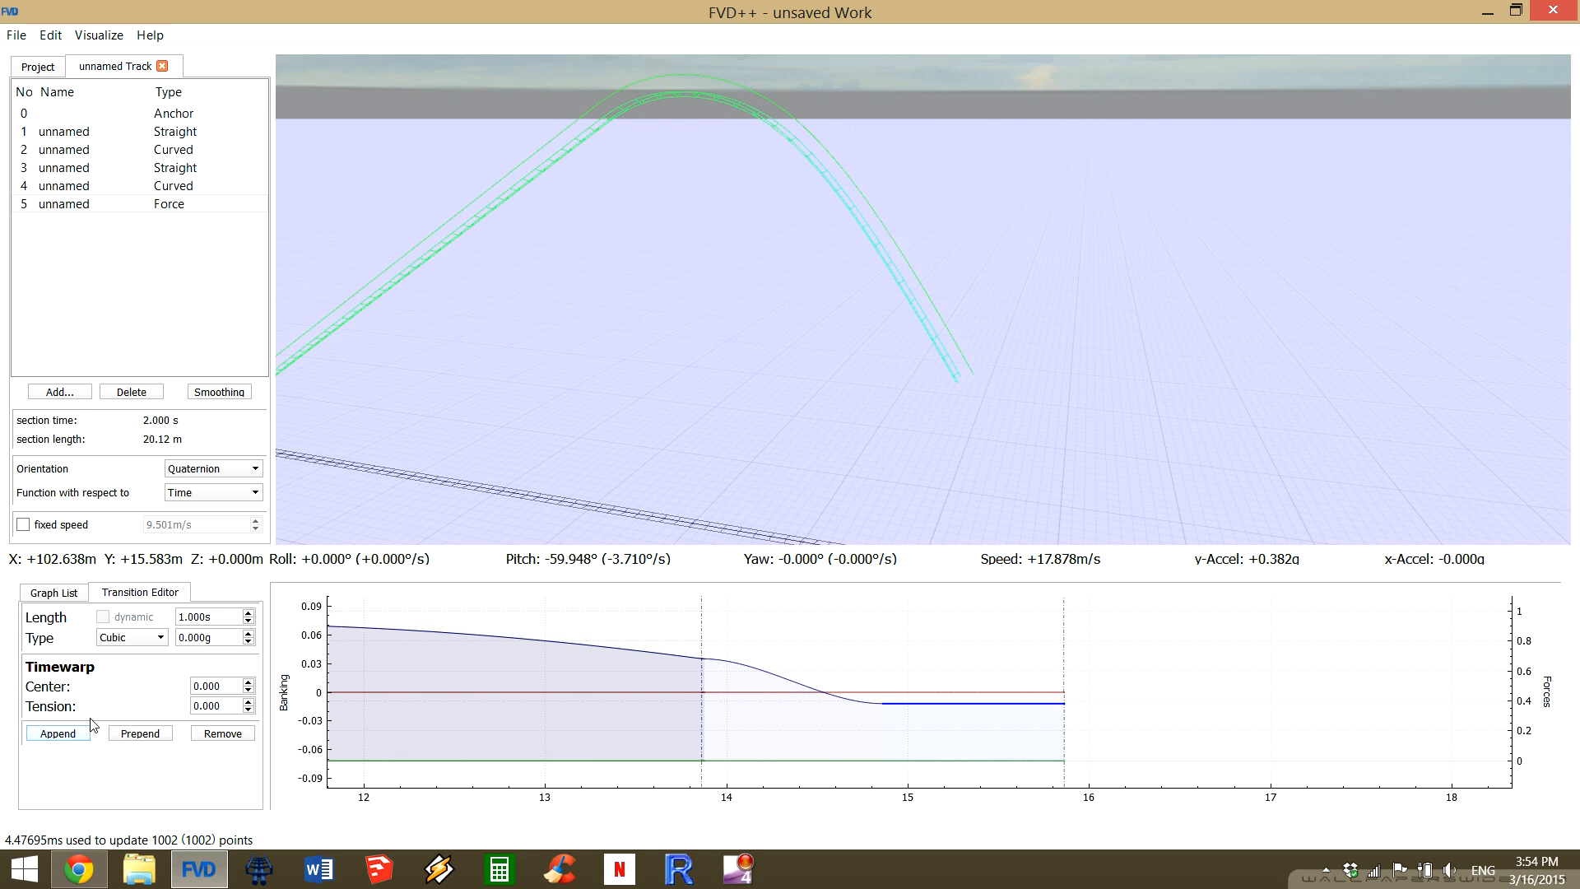
{"action": "scroll", "coordinate": [212, 638], "scroll_direction": "up", "scroll_amount": 10}
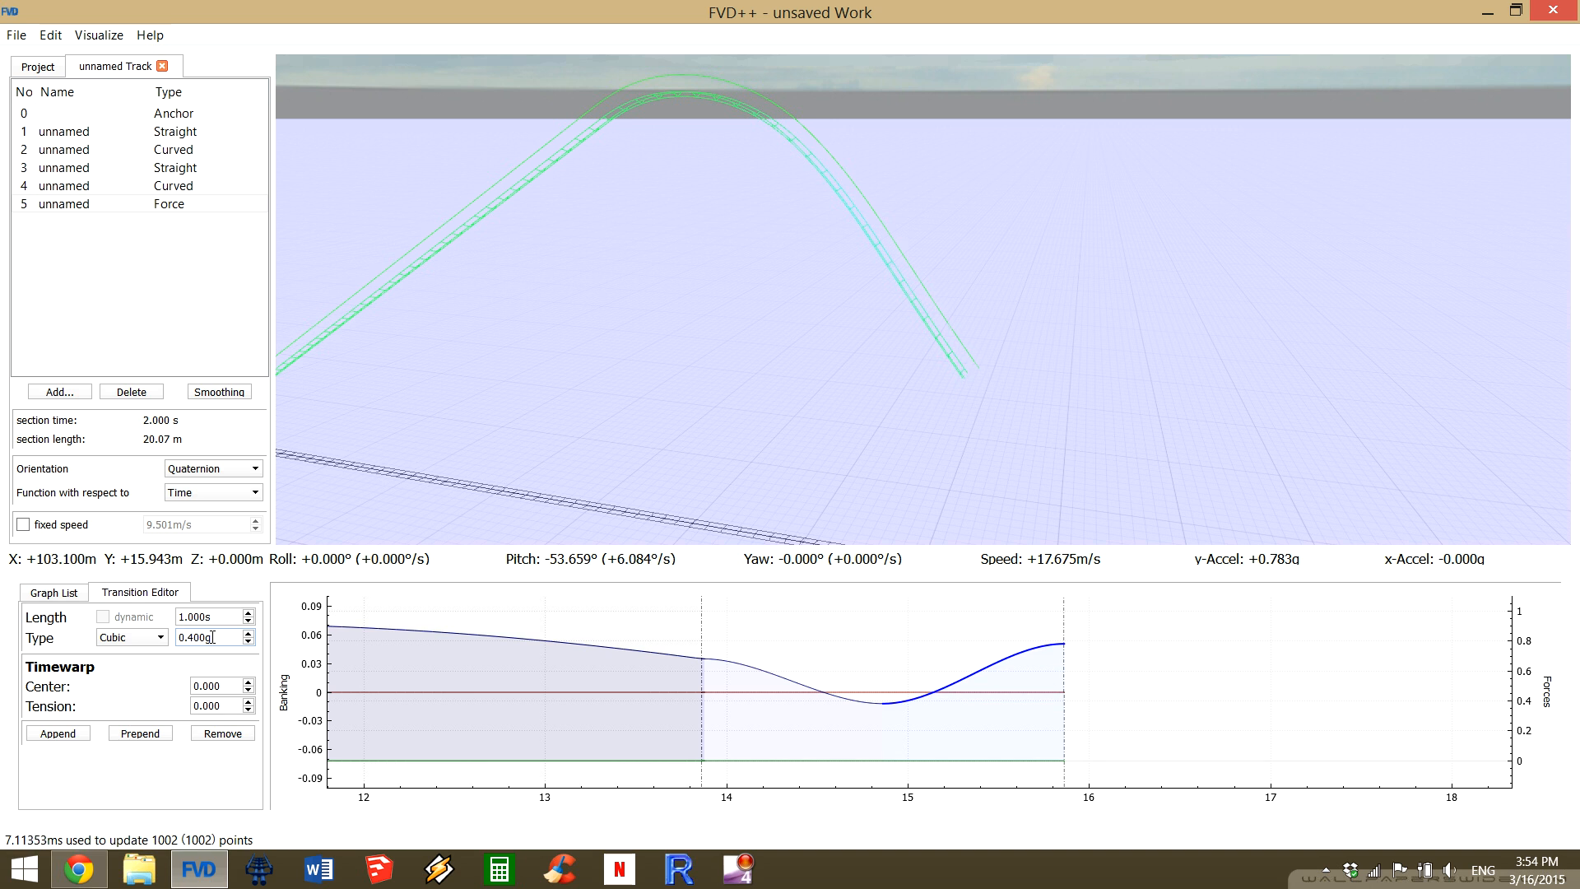
{"action": "scroll", "coordinate": [212, 638], "scroll_direction": "up", "scroll_amount": 7}
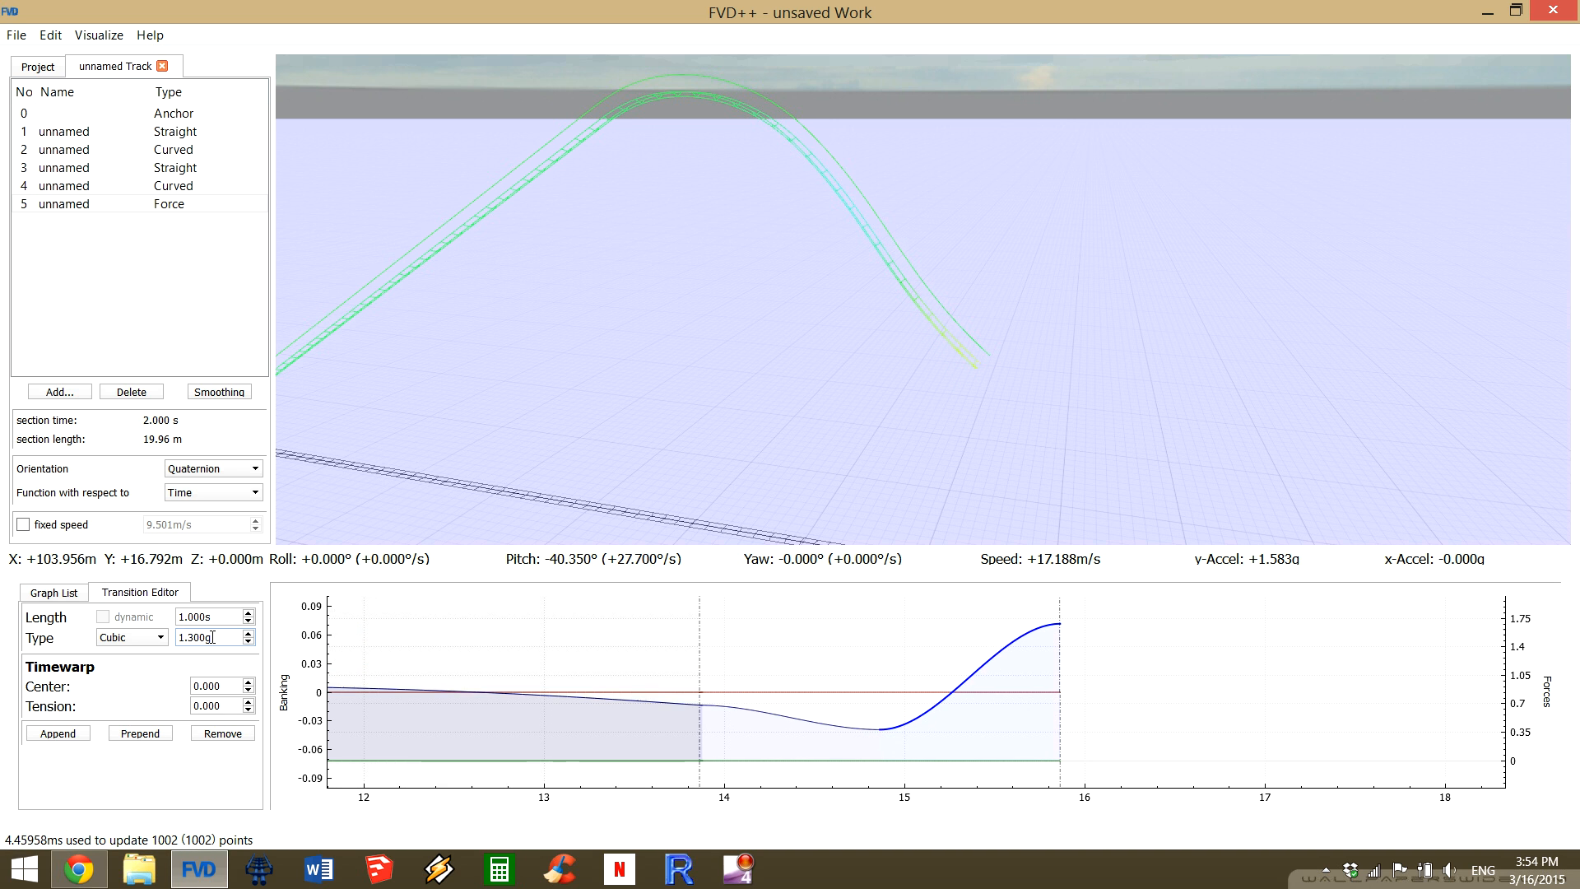
{"action": "scroll", "coordinate": [212, 638], "scroll_direction": "up", "scroll_amount": 7}
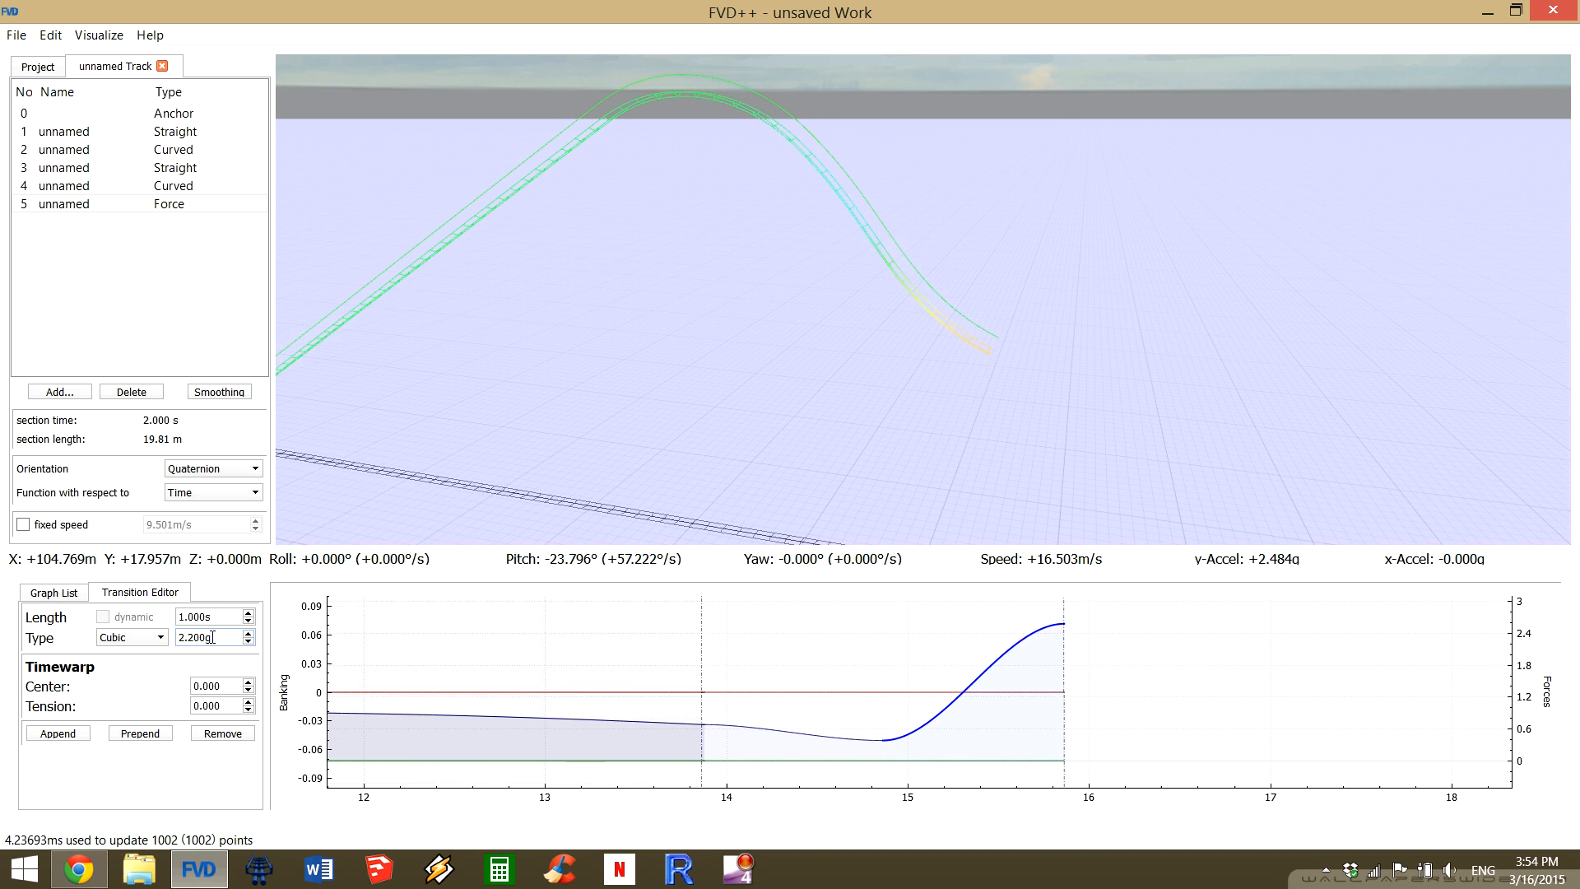
{"action": "scroll", "coordinate": [212, 638], "scroll_direction": "up", "scroll_amount": 8}
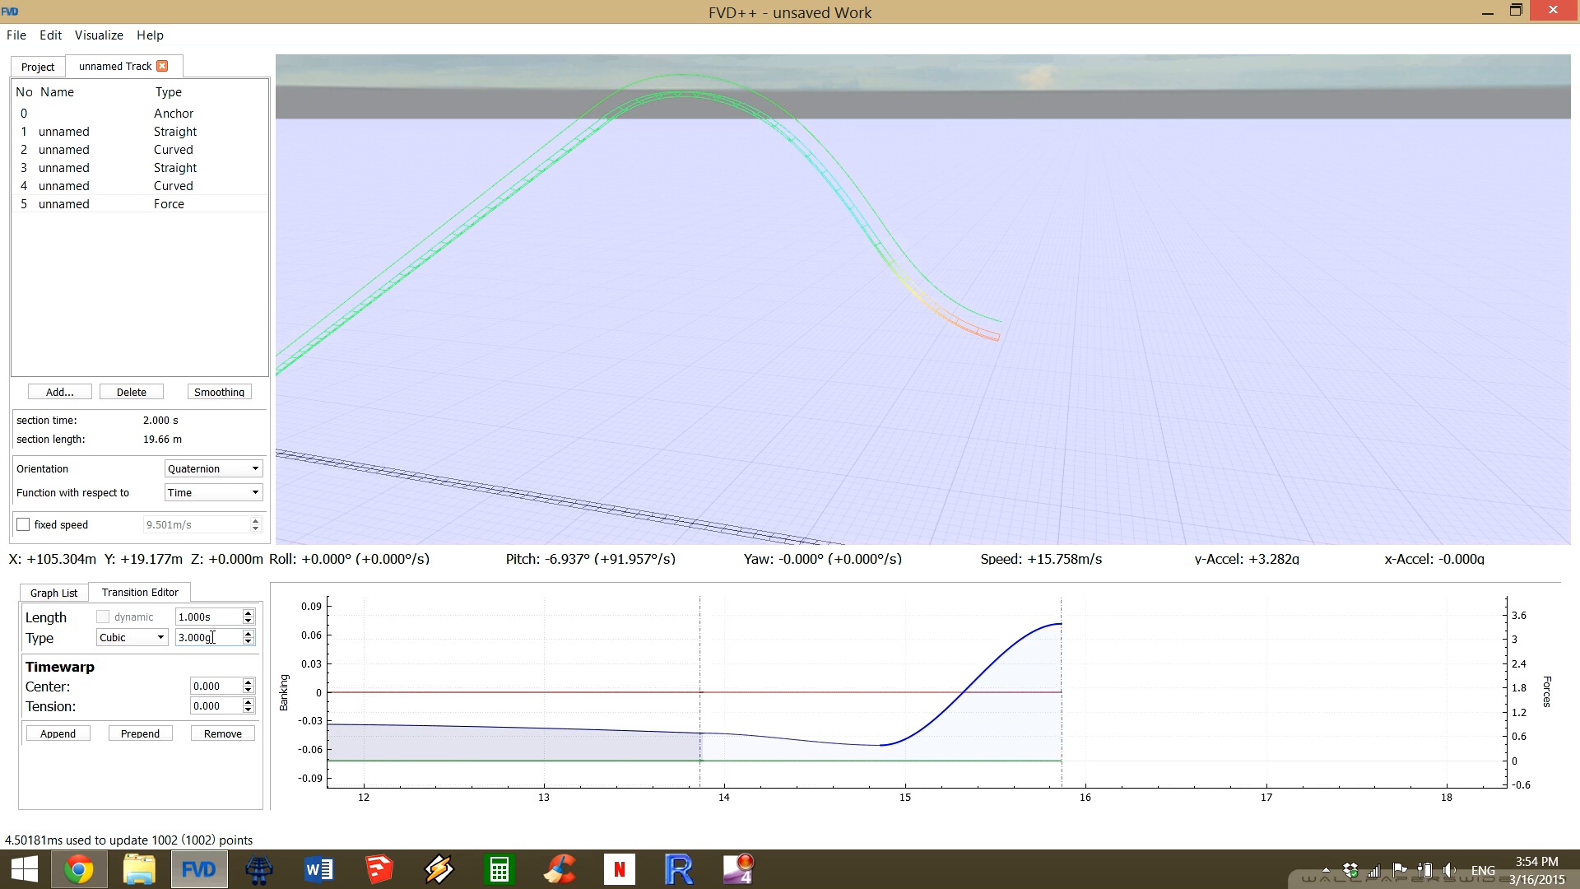
{"action": "scroll", "coordinate": [212, 638], "scroll_direction": "up", "scroll_amount": 2}
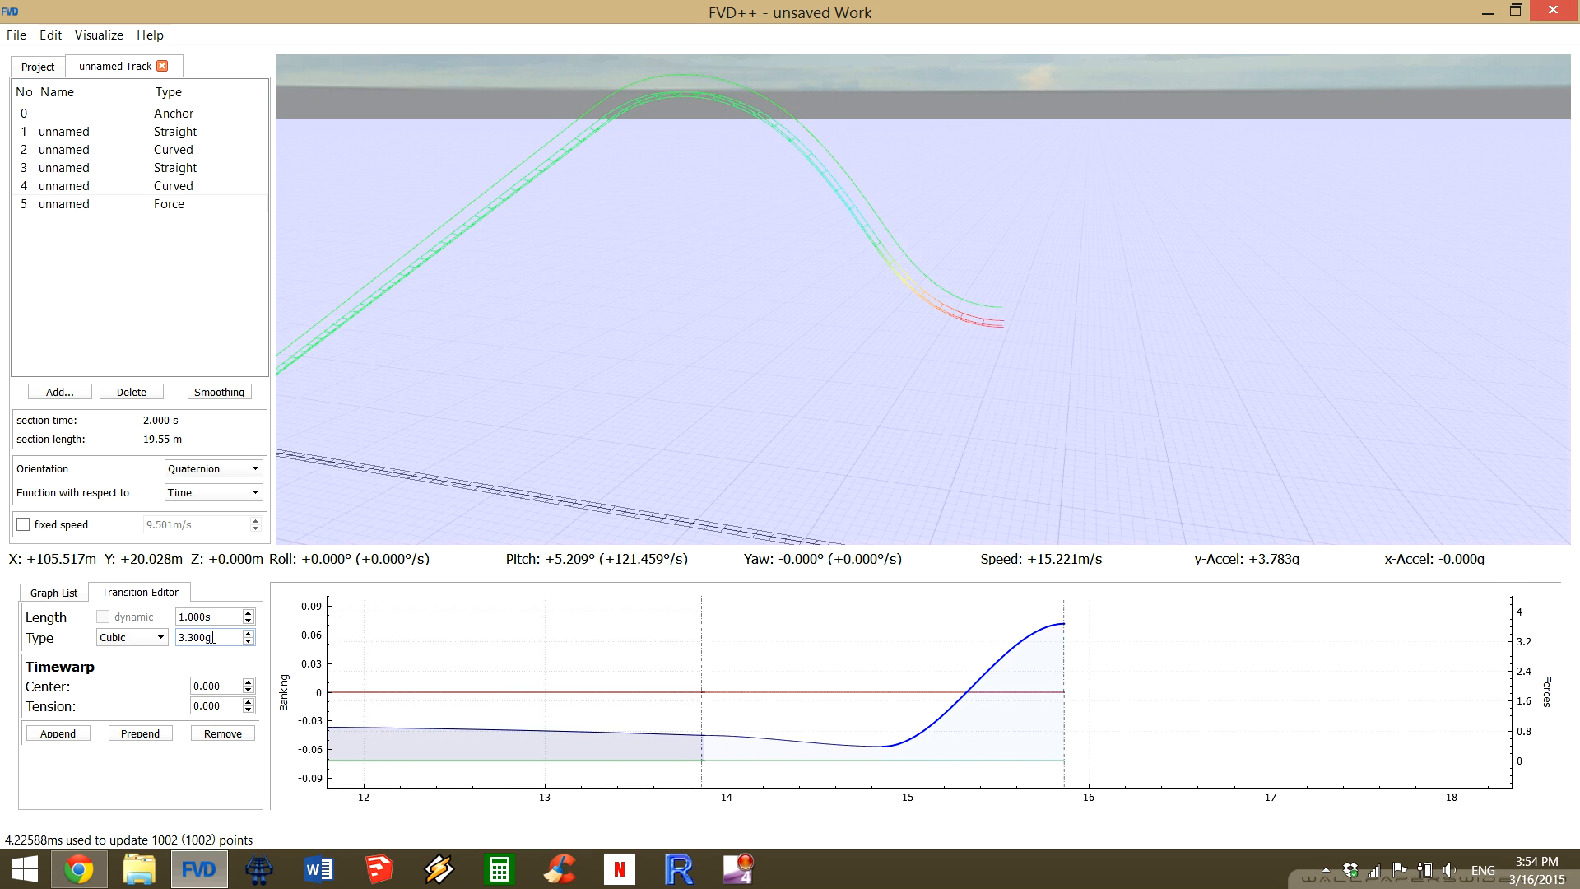
{"action": "scroll", "coordinate": [212, 638], "scroll_direction": "down", "scroll_amount": 3}
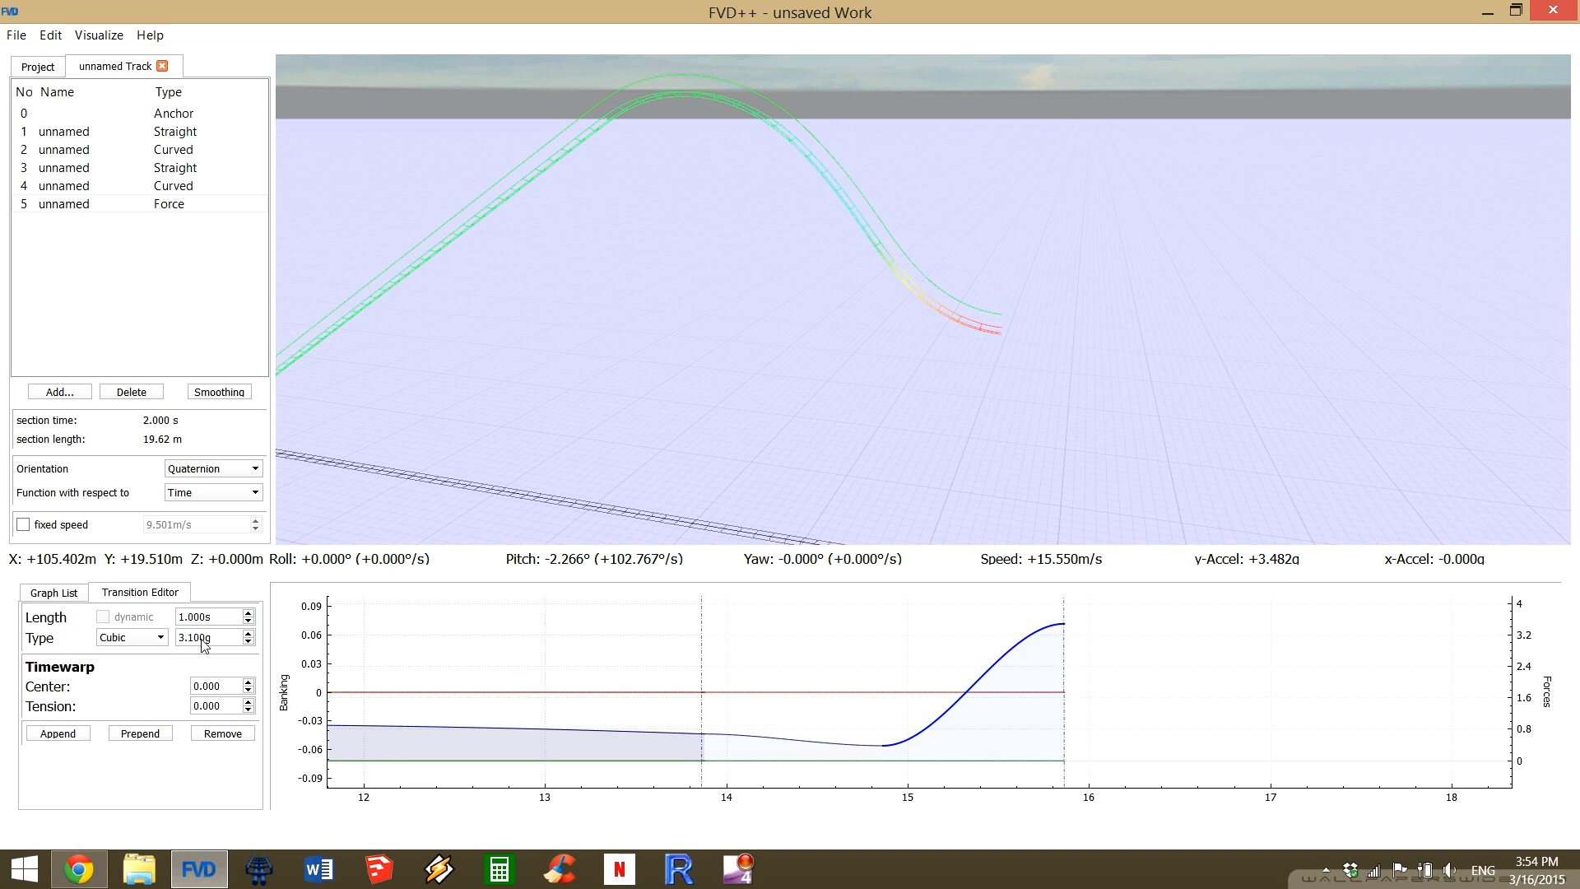
Lengthen the 3.100 g pull-out transition to 1.700 s.
{"action": "left_click", "coordinate": [708, 731]}
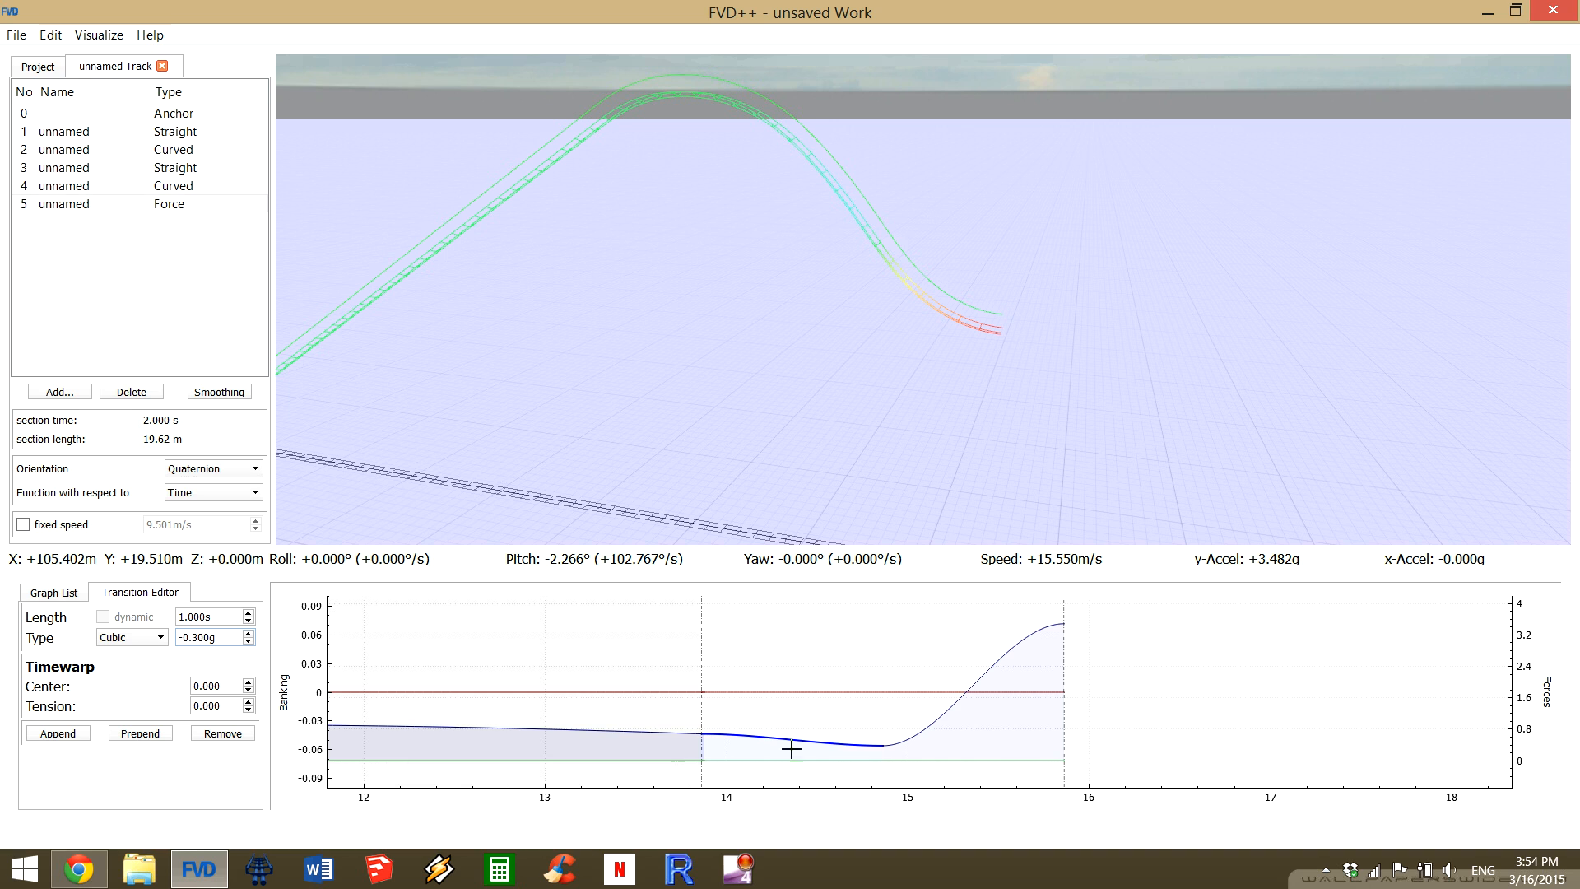
{"action": "left_click", "coordinate": [948, 709]}
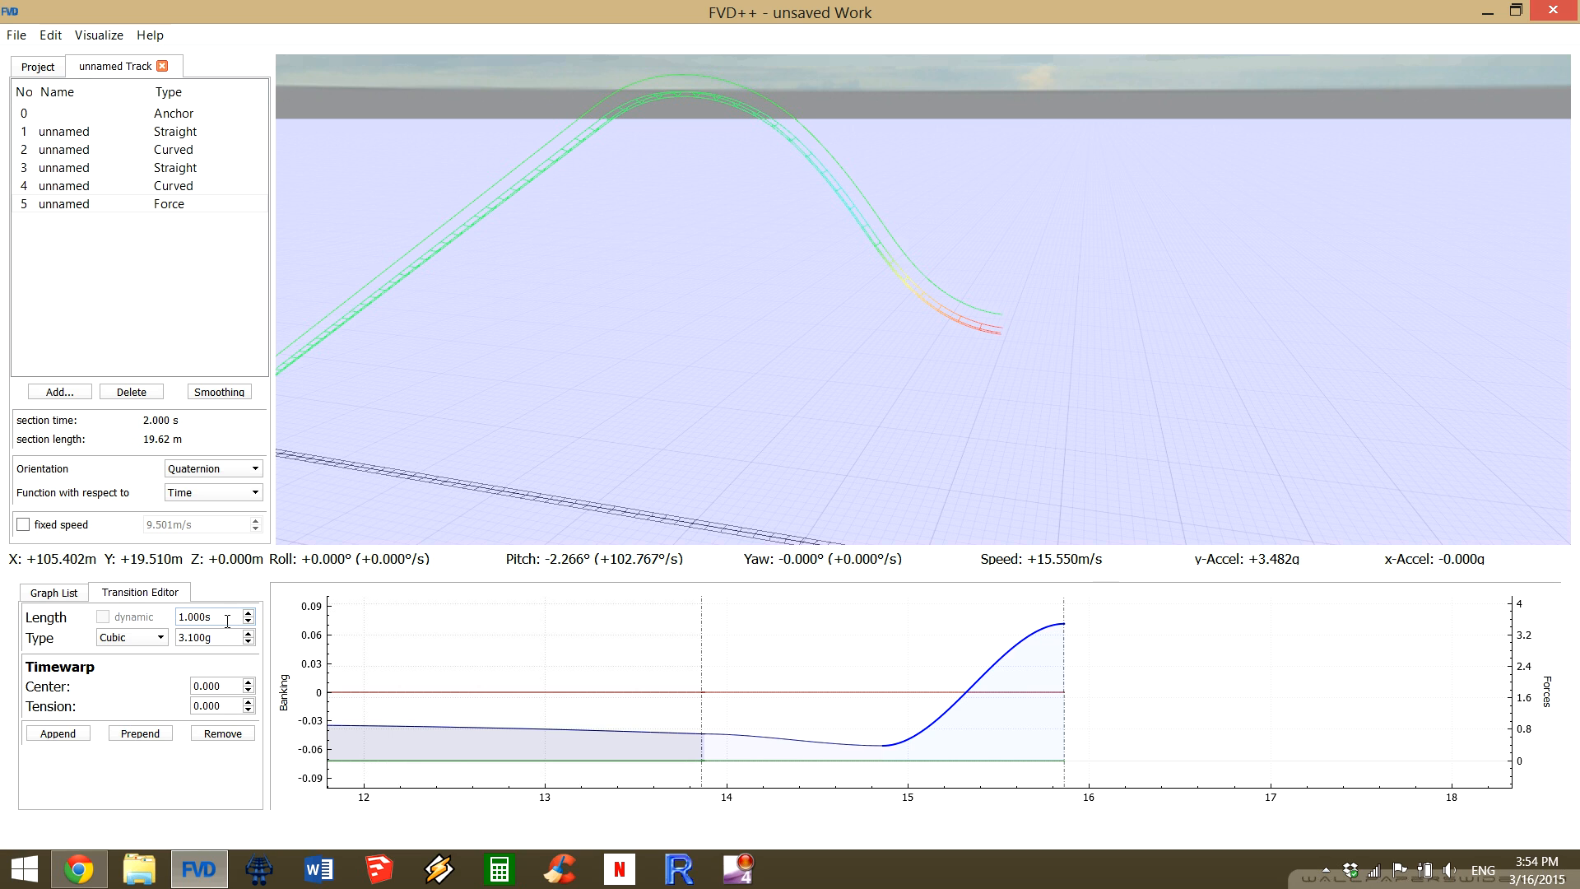
{"action": "scroll", "coordinate": [227, 620], "scroll_direction": "up", "scroll_amount": 7}
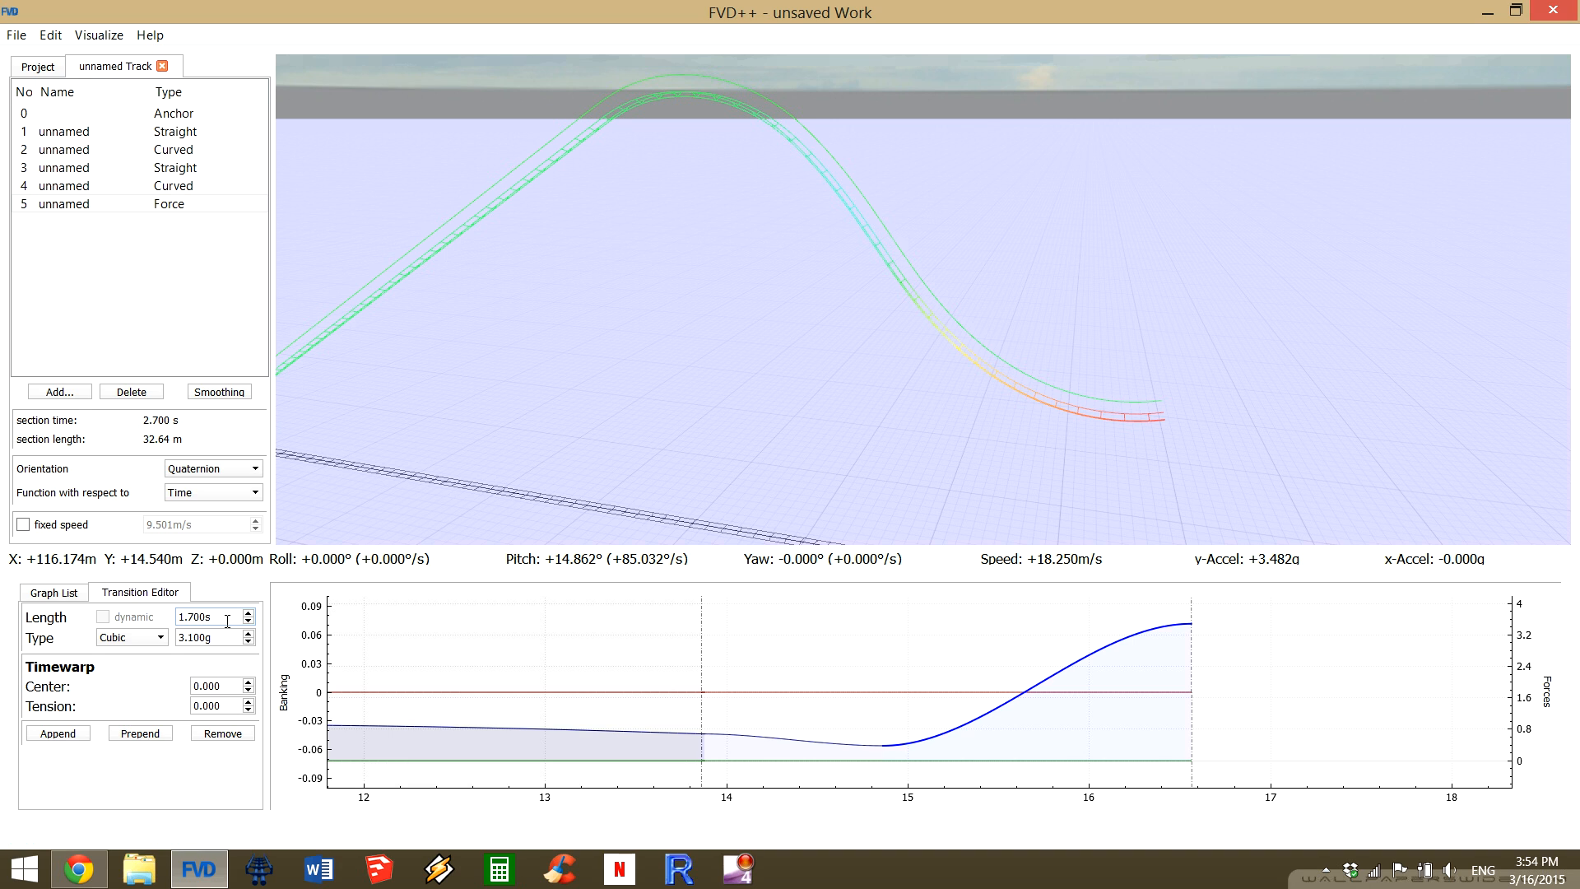
{"action": "left_click", "coordinate": [70, 735]}
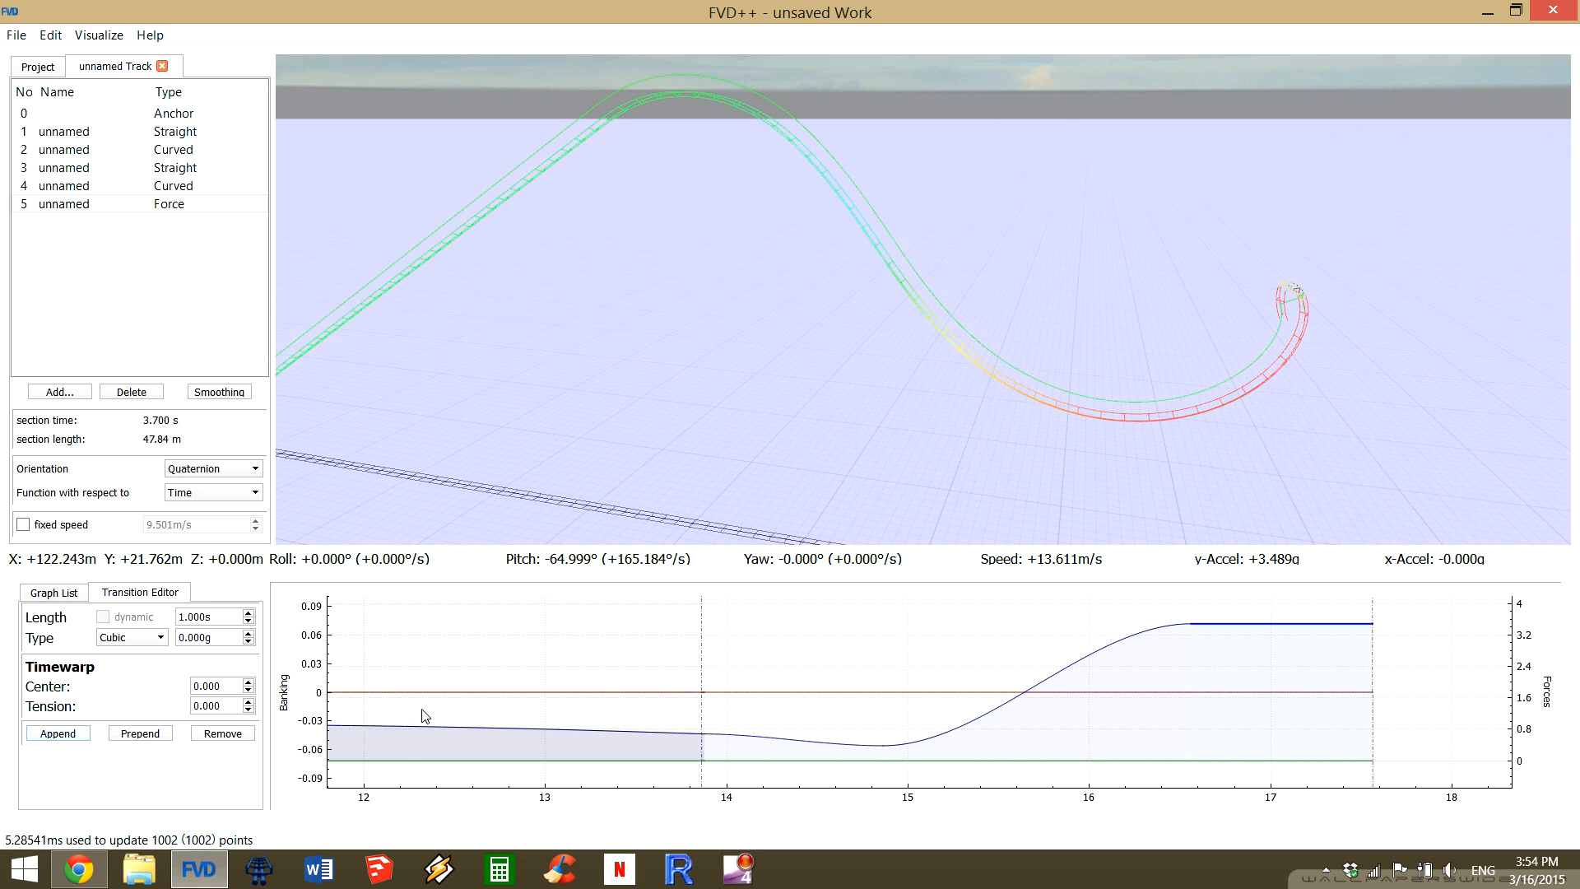
{"action": "key", "text": "ctrl+z"}
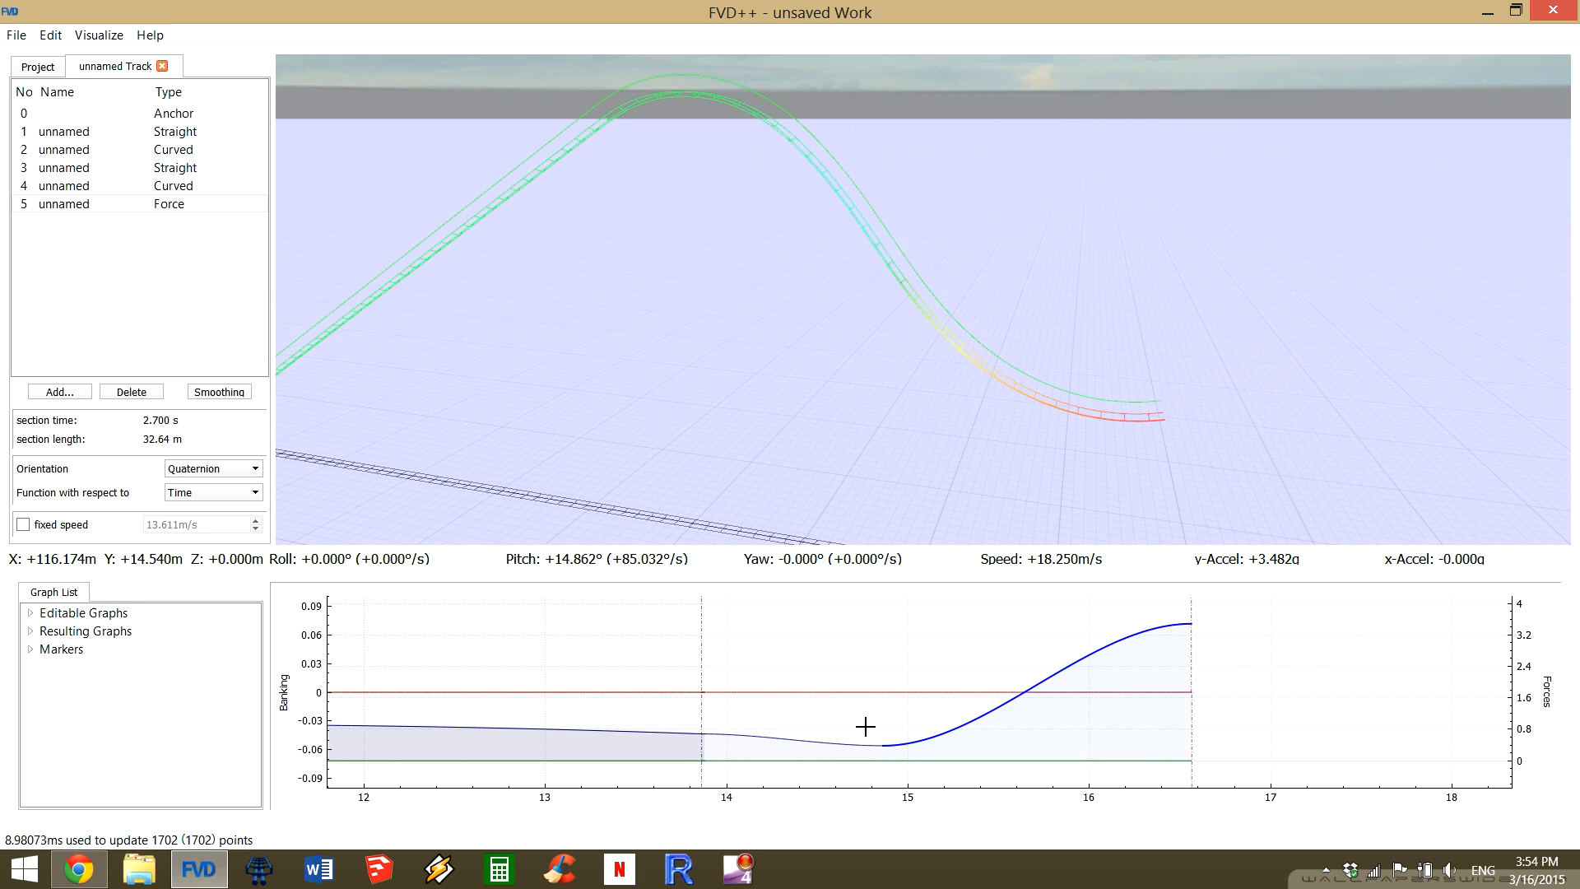
Lengthen the -0.300 g normal force transition at the start of the drop to 1.200 s.
{"action": "left_click", "coordinate": [846, 746]}
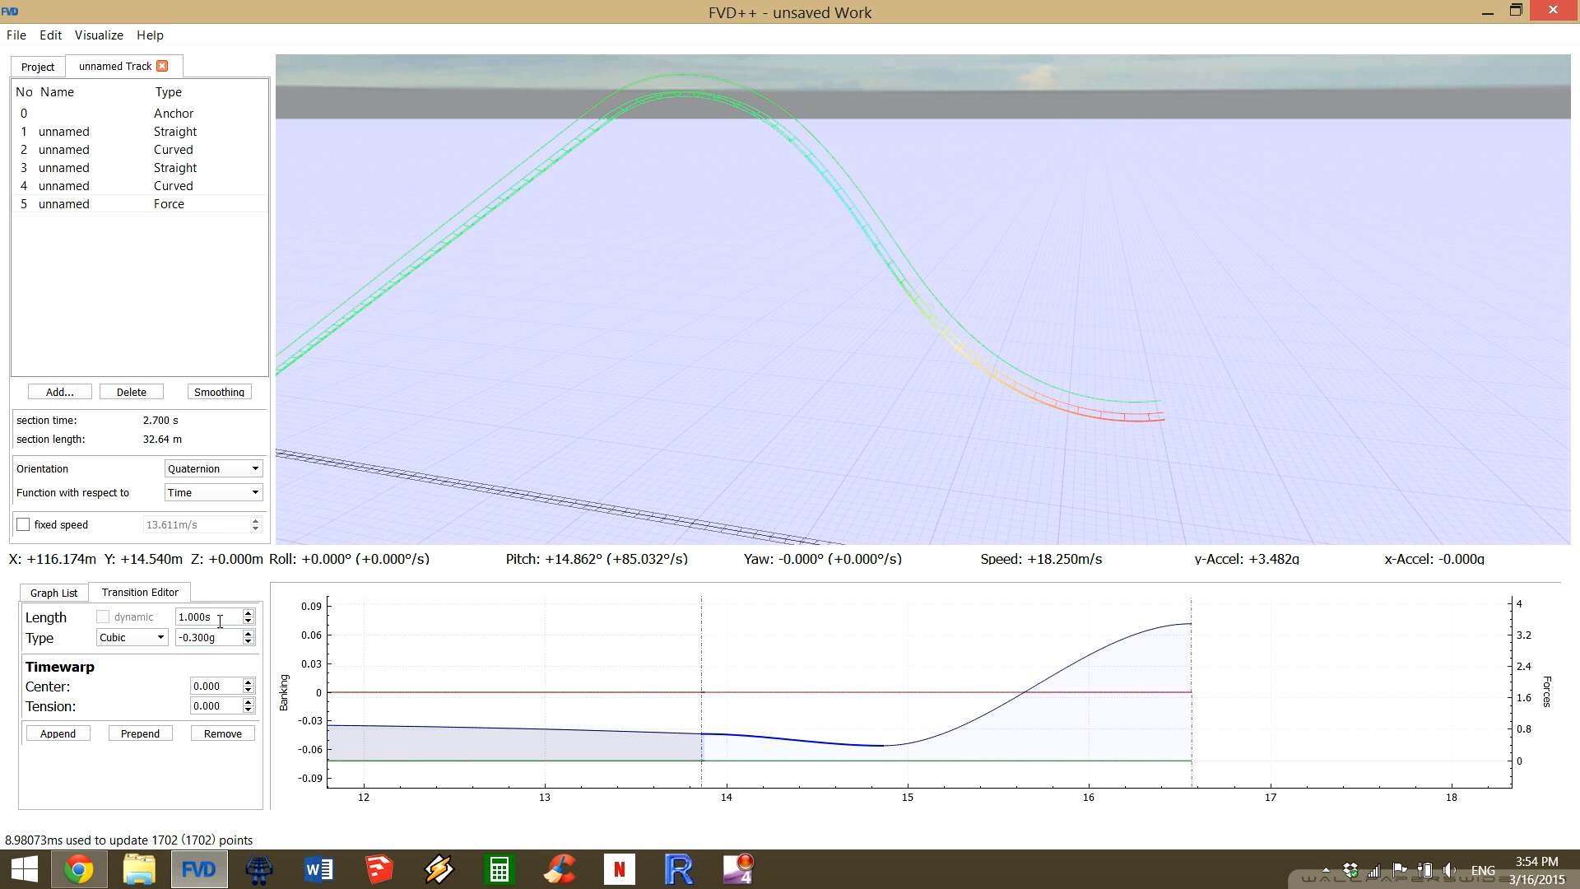
{"action": "scroll", "coordinate": [216, 617], "scroll_direction": "up", "scroll_amount": 2}
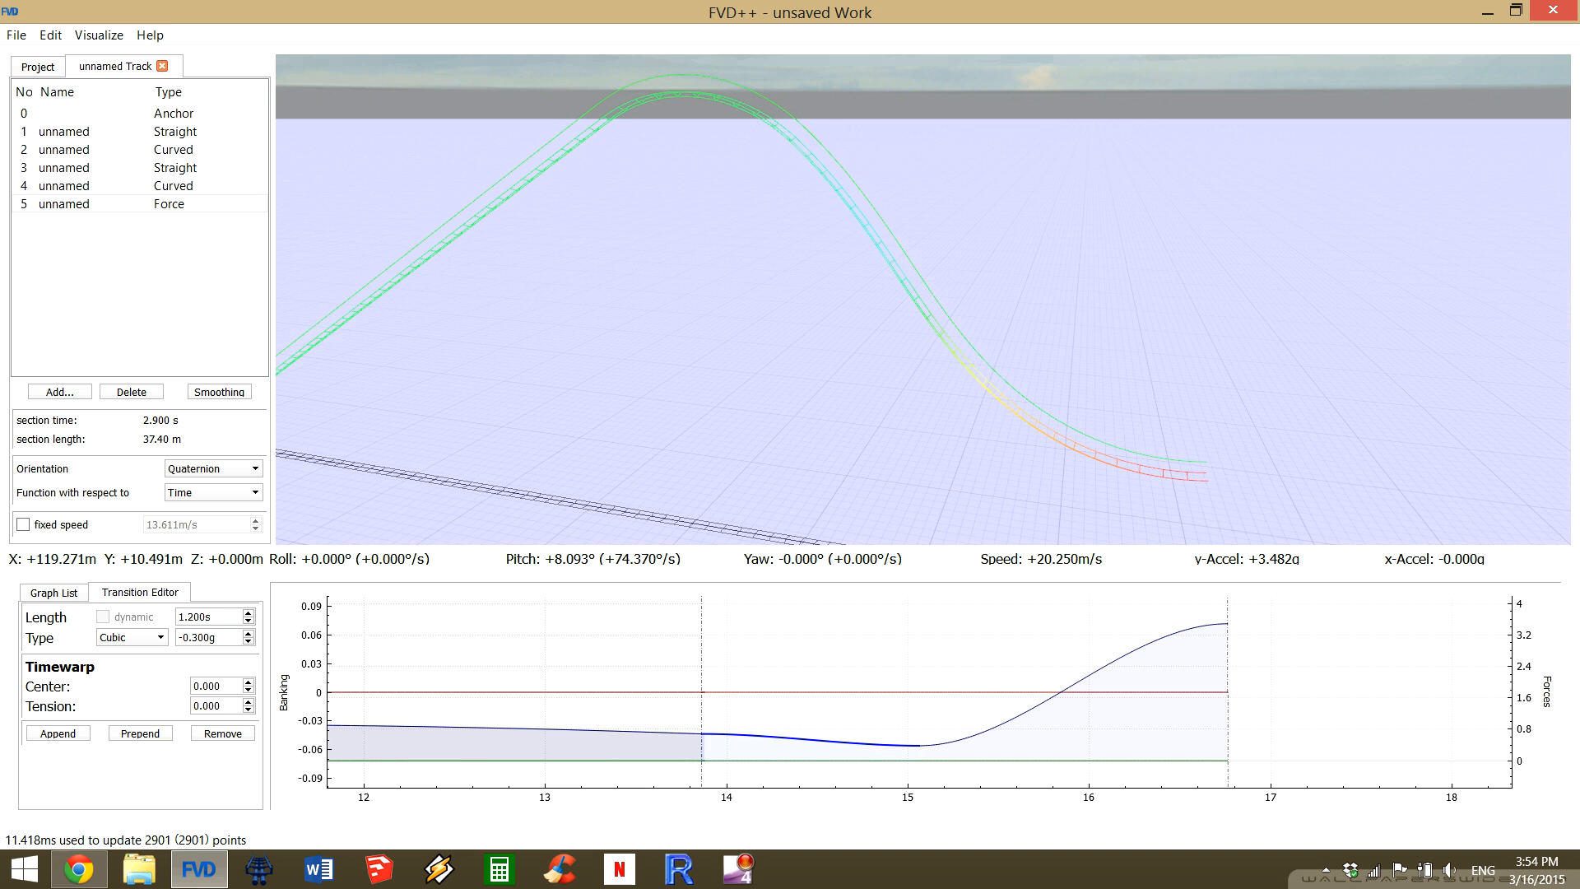
Turn off the dynamic length of the force section's flat roll-rate transition and shorten it to 0.300 s.
{"action": "left_click_drag", "start_coordinate": [924, 300], "coordinate": [843, 323]}
{"action": "key", "text": "d"}
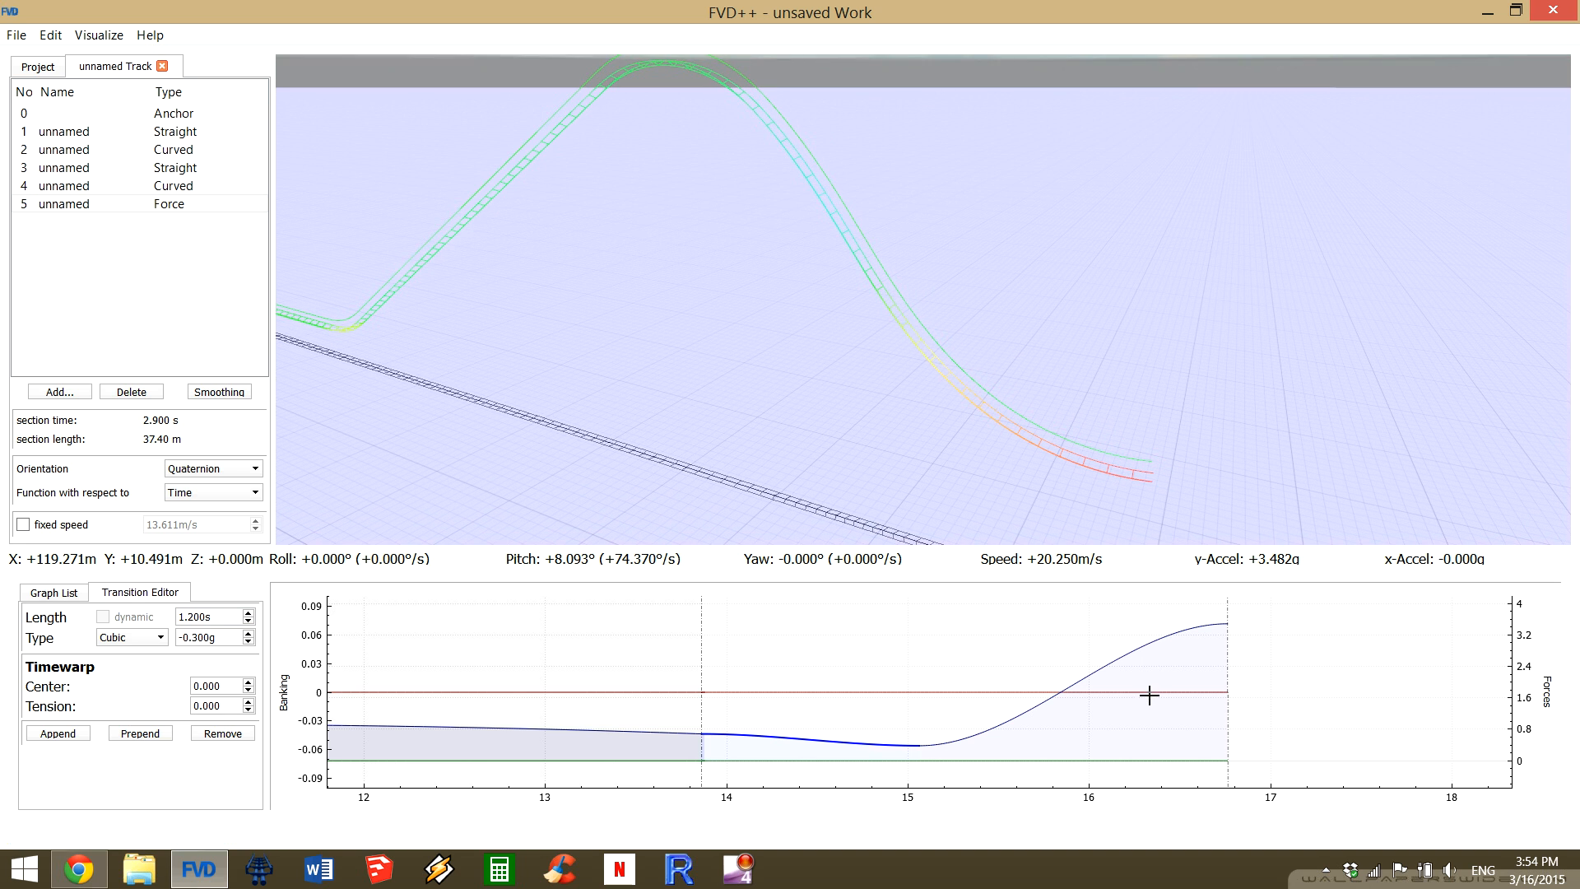
{"action": "left_click", "coordinate": [1146, 692]}
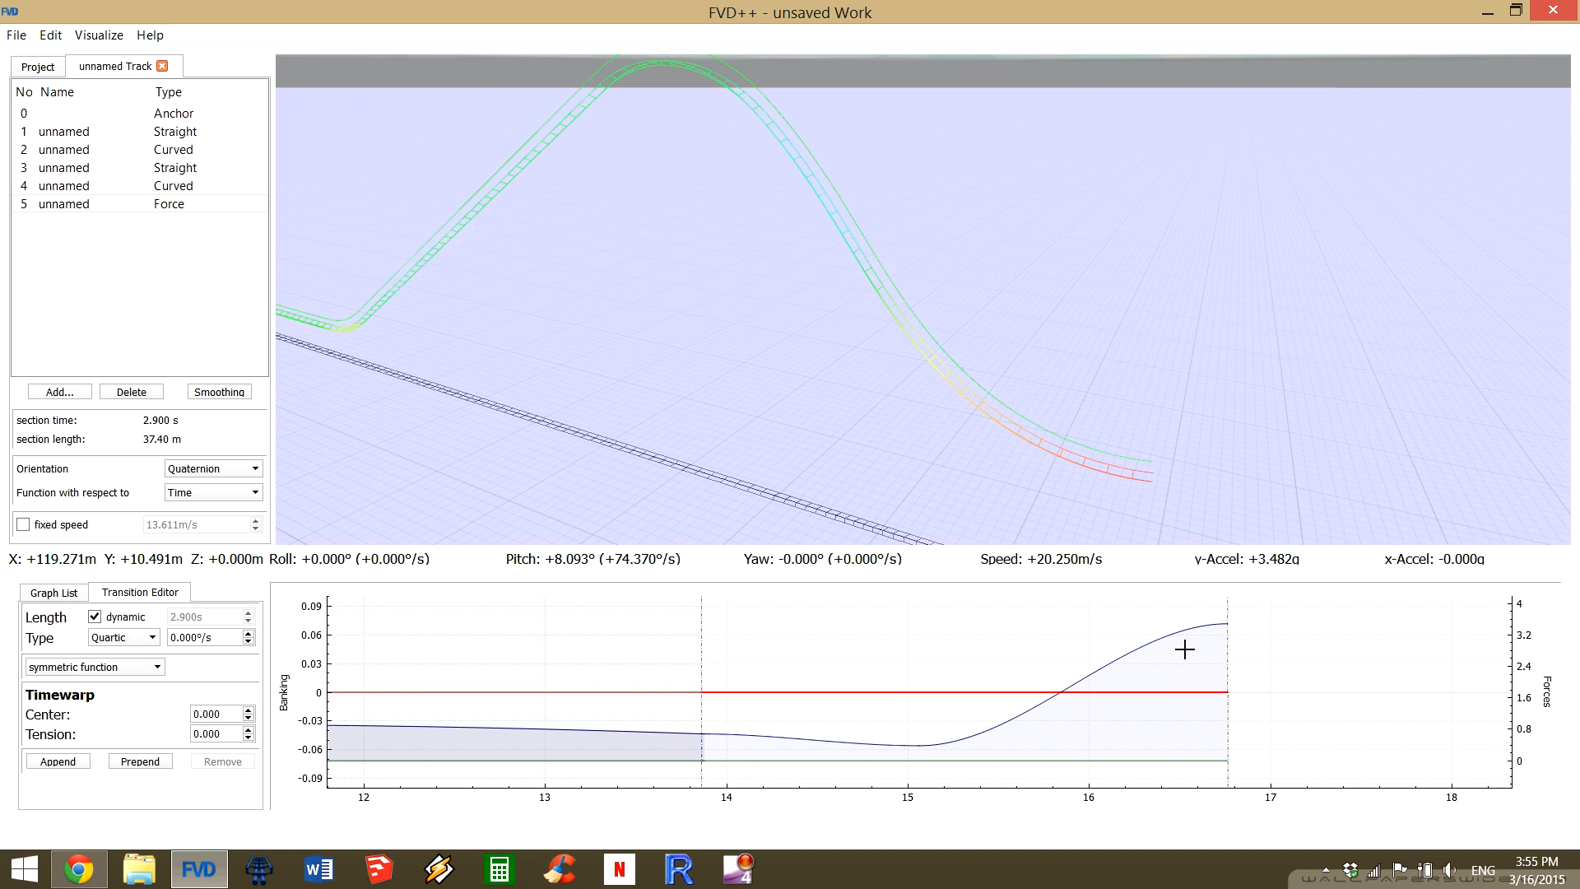
{"action": "left_click", "coordinate": [95, 616]}
{"action": "scroll", "coordinate": [201, 616], "scroll_direction": "down", "scroll_amount": 9}
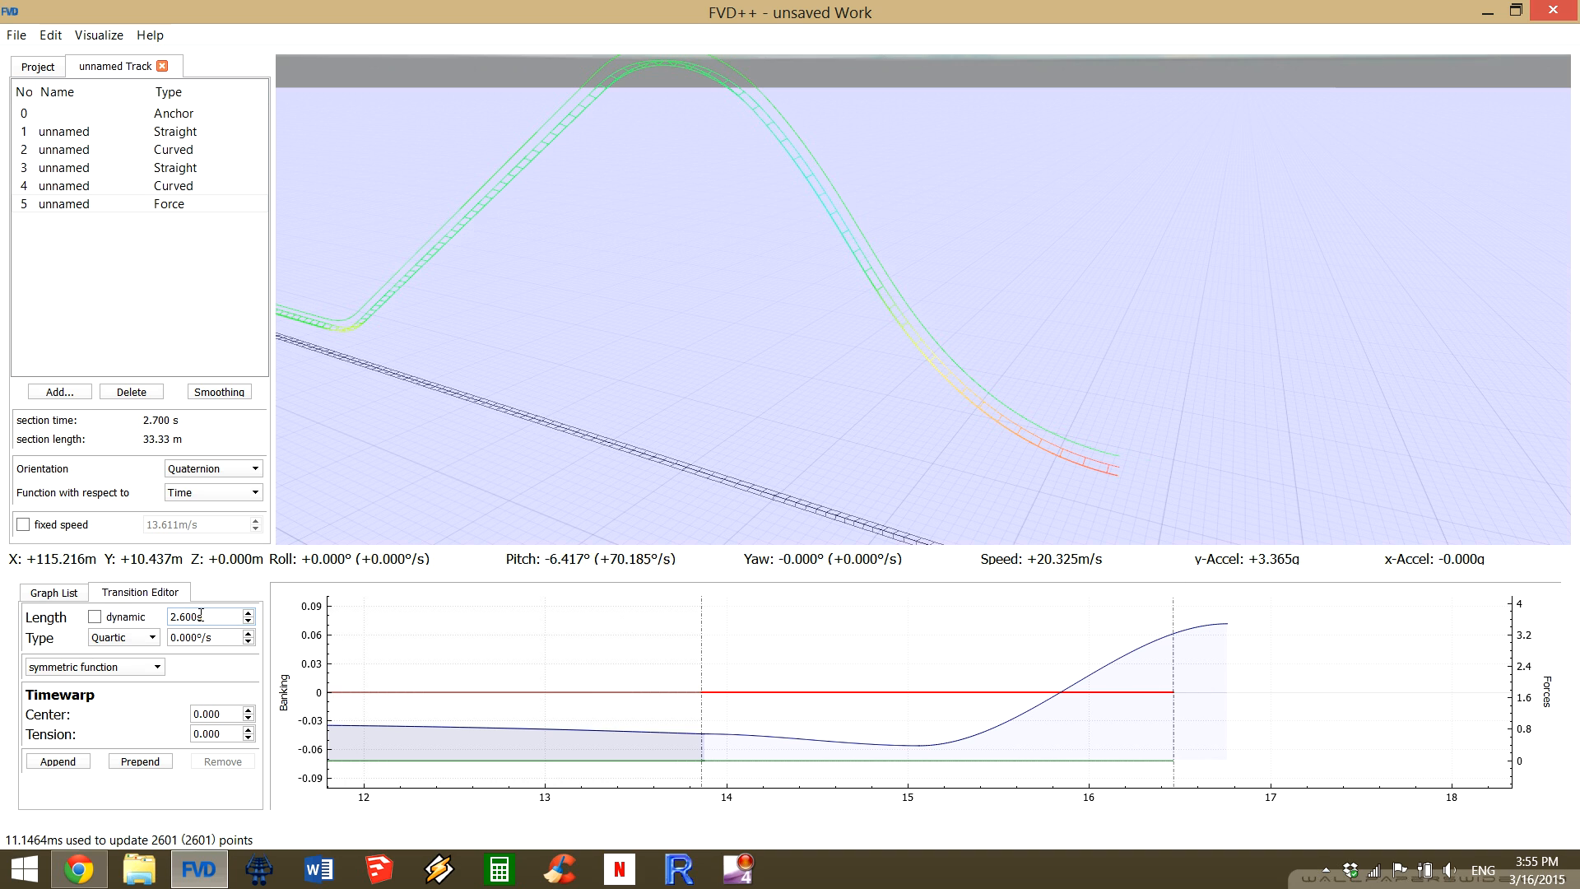
{"action": "scroll", "coordinate": [201, 615], "scroll_direction": "down", "scroll_amount": 6}
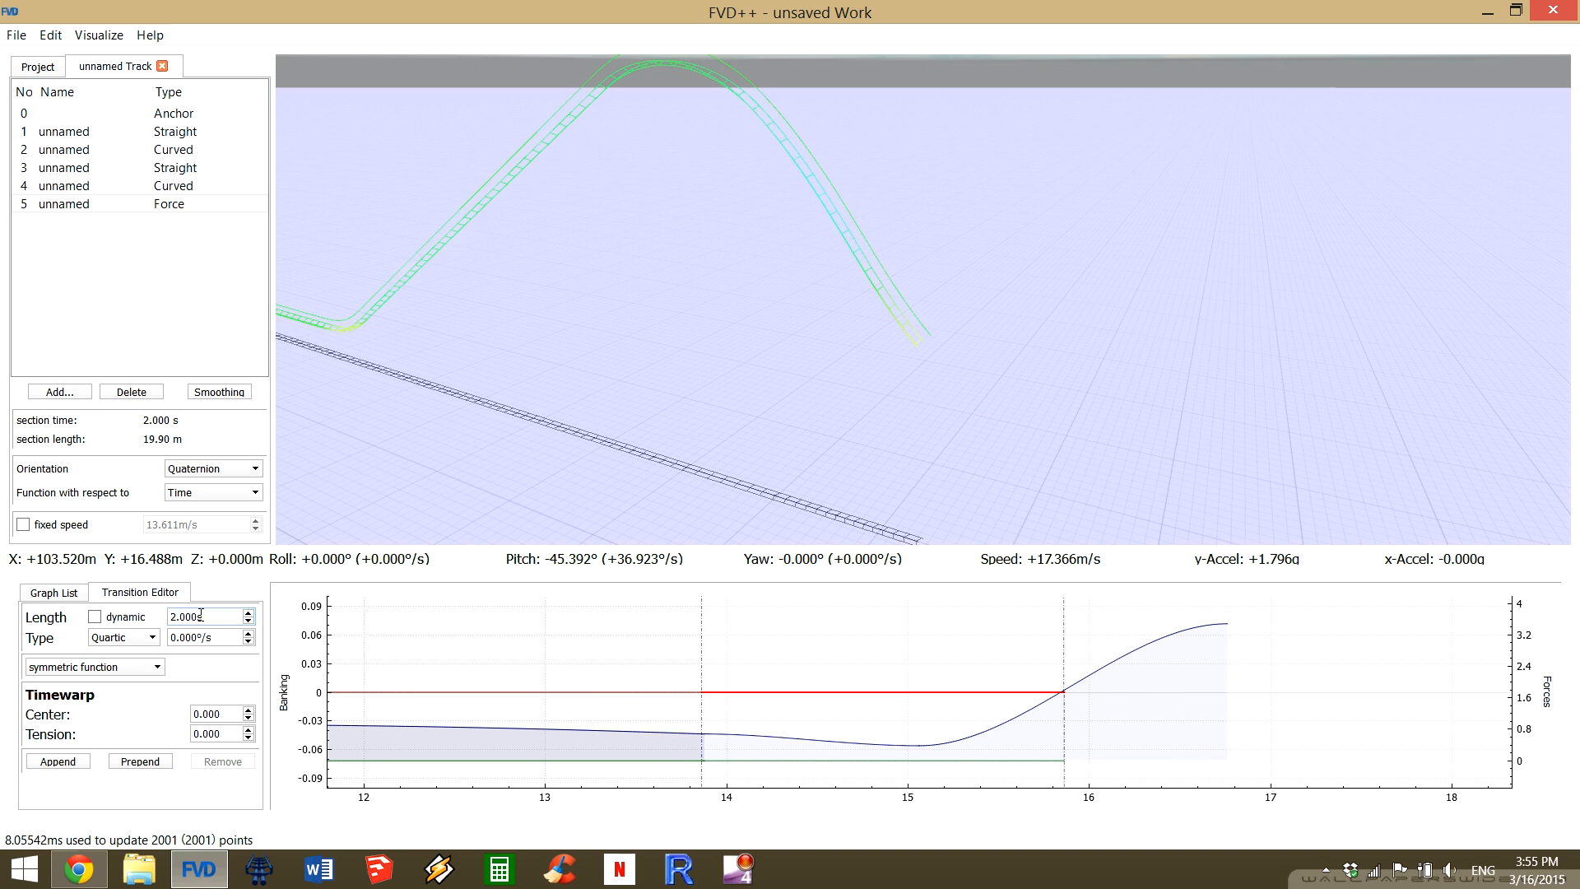
{"action": "scroll", "coordinate": [197, 615], "scroll_direction": "down", "scroll_amount": 8}
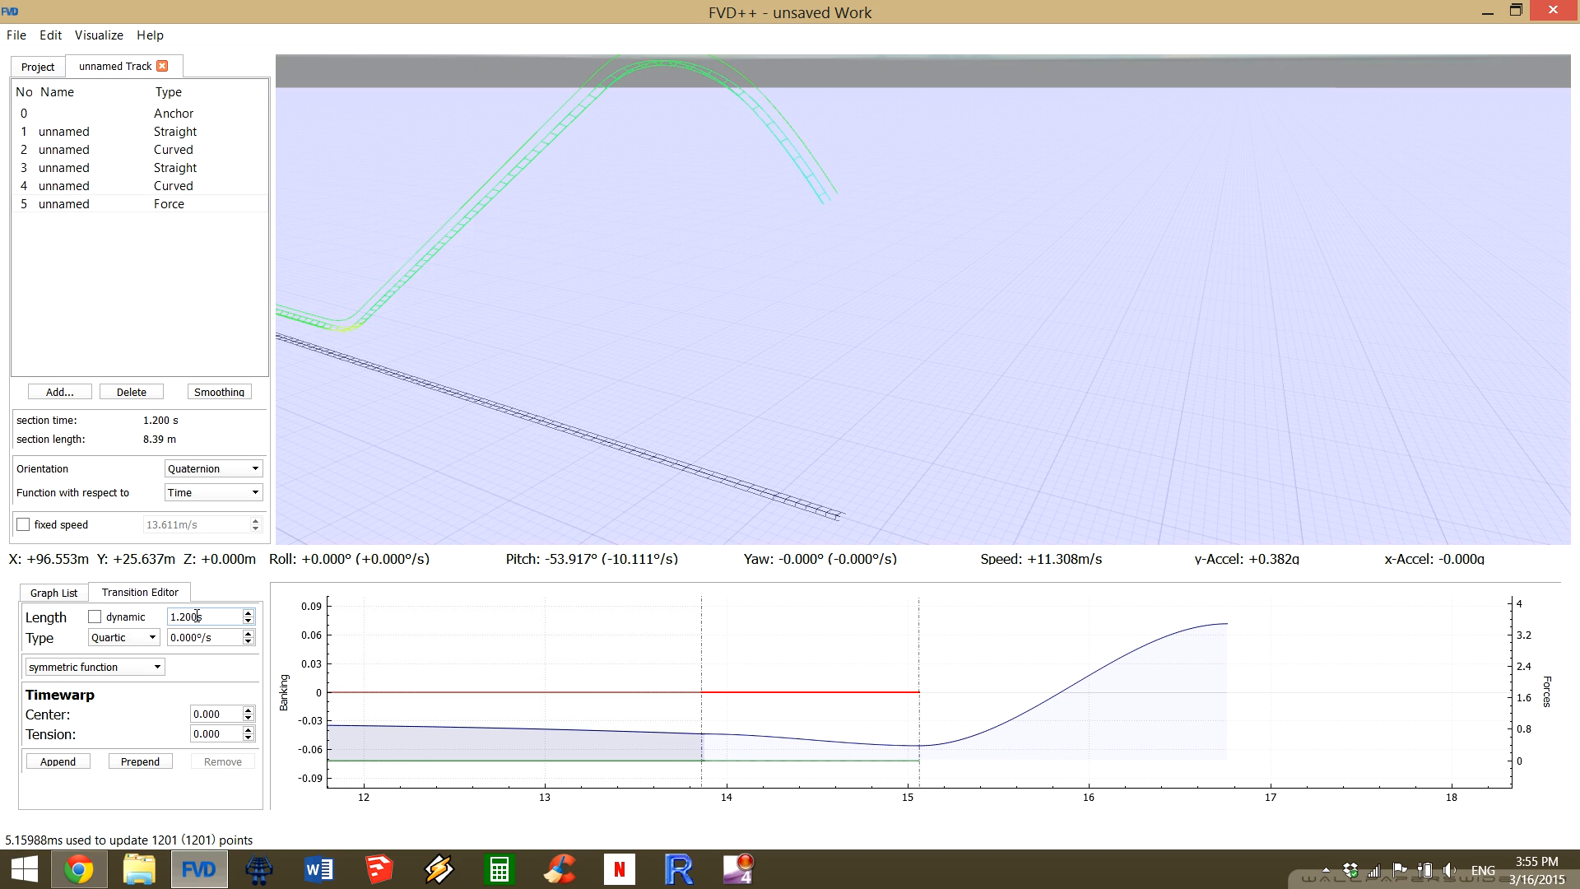
{"action": "scroll", "coordinate": [196, 616], "scroll_direction": "down", "scroll_amount": 1}
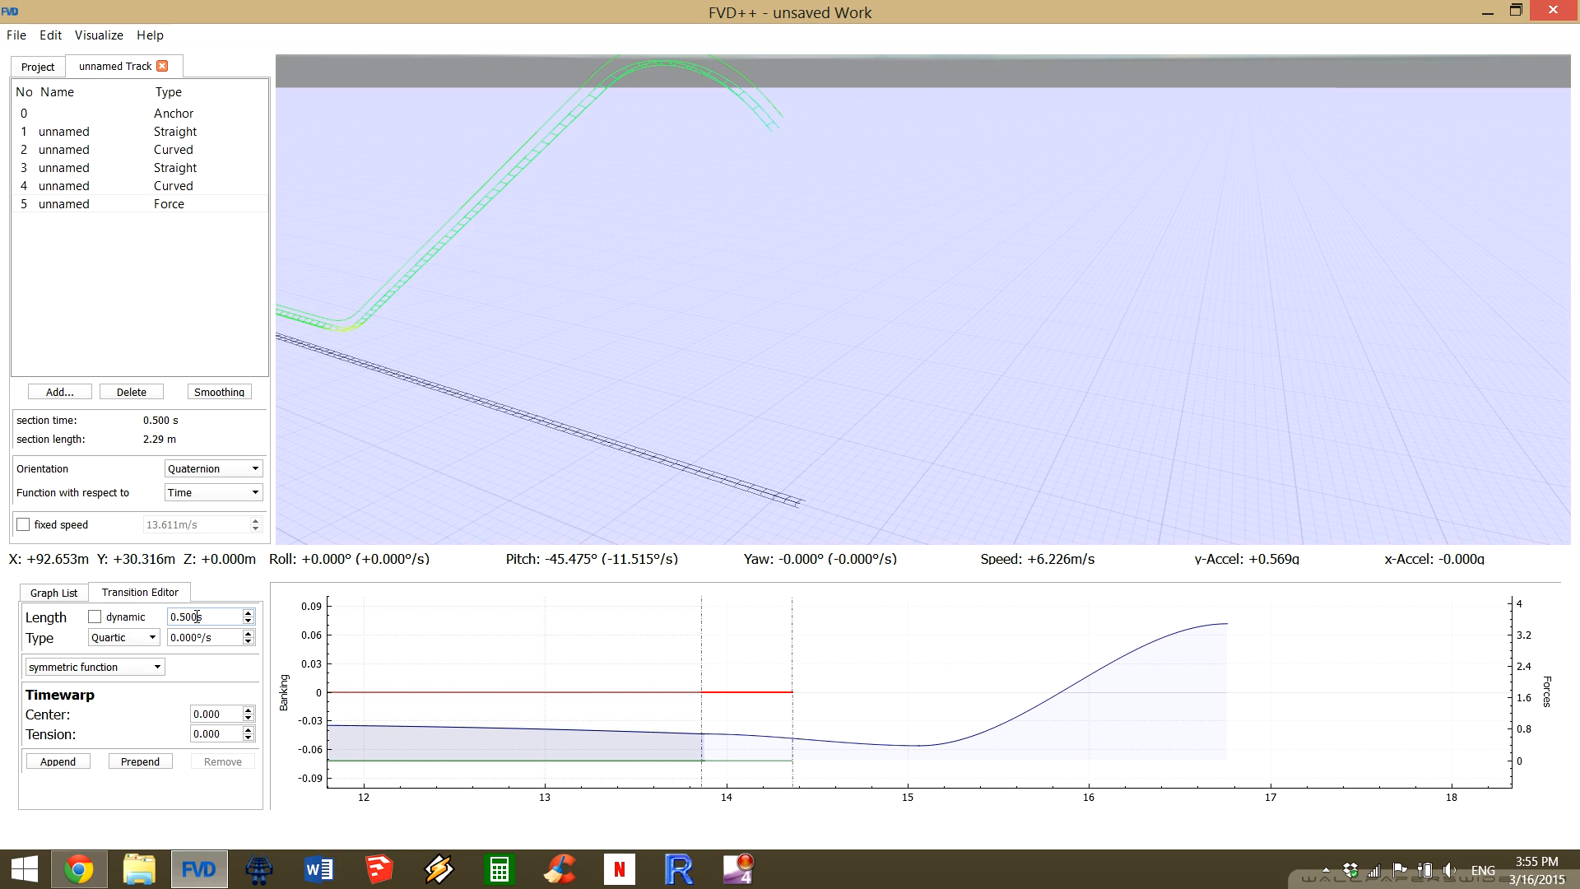
{"action": "scroll", "coordinate": [197, 616], "scroll_direction": "down", "scroll_amount": 2}
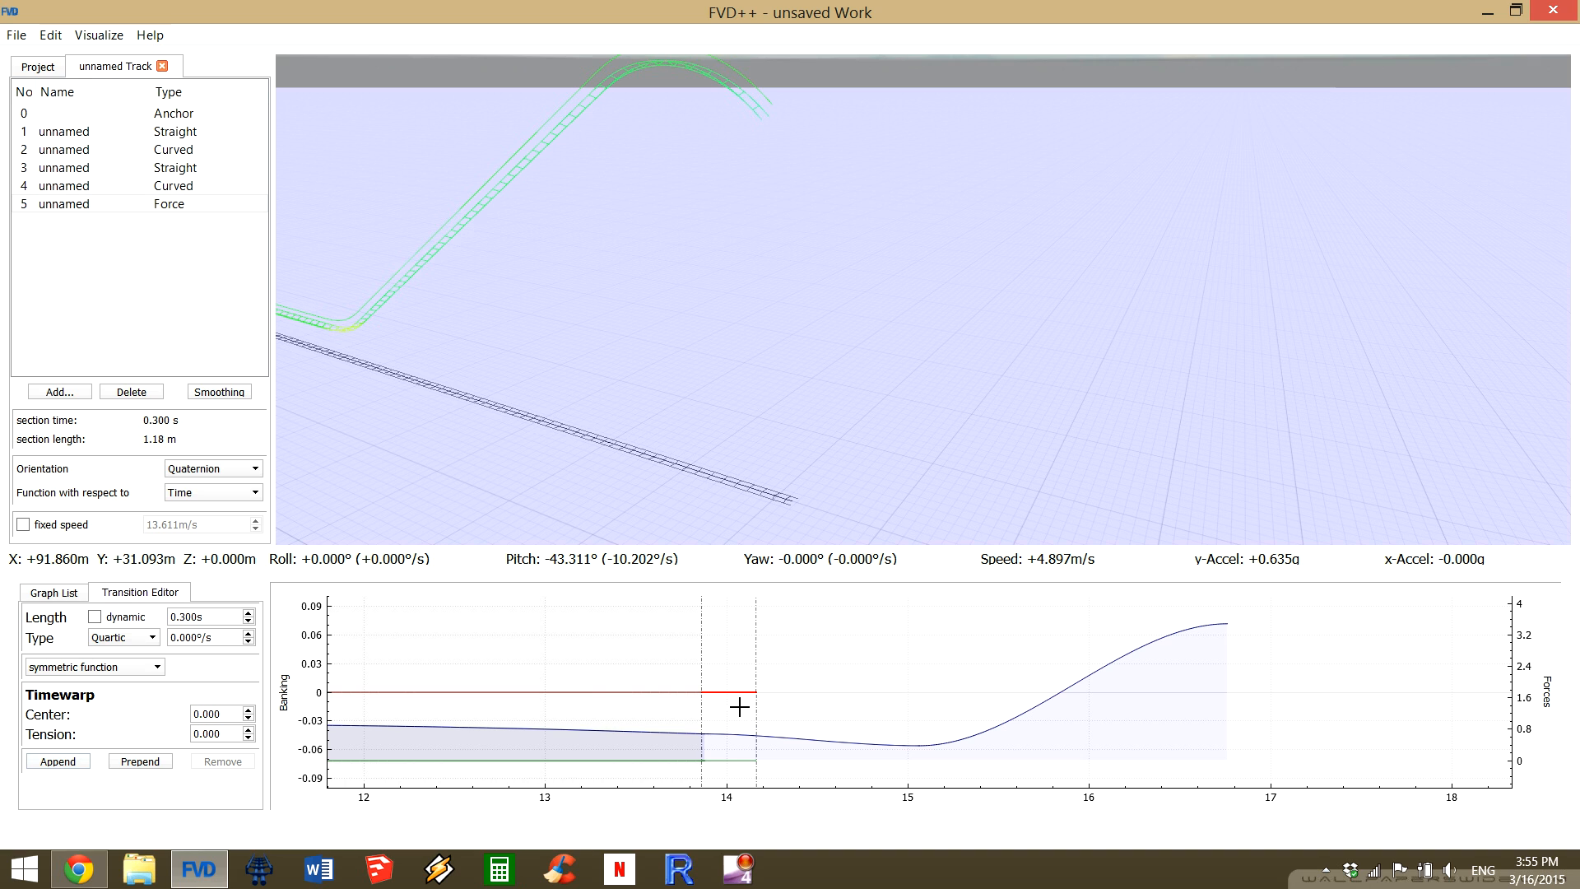
Append a quartic roll-rate transition with dynamic length and raise its roll rate to 74.000°/s.
{"action": "left_click", "coordinate": [58, 762]}
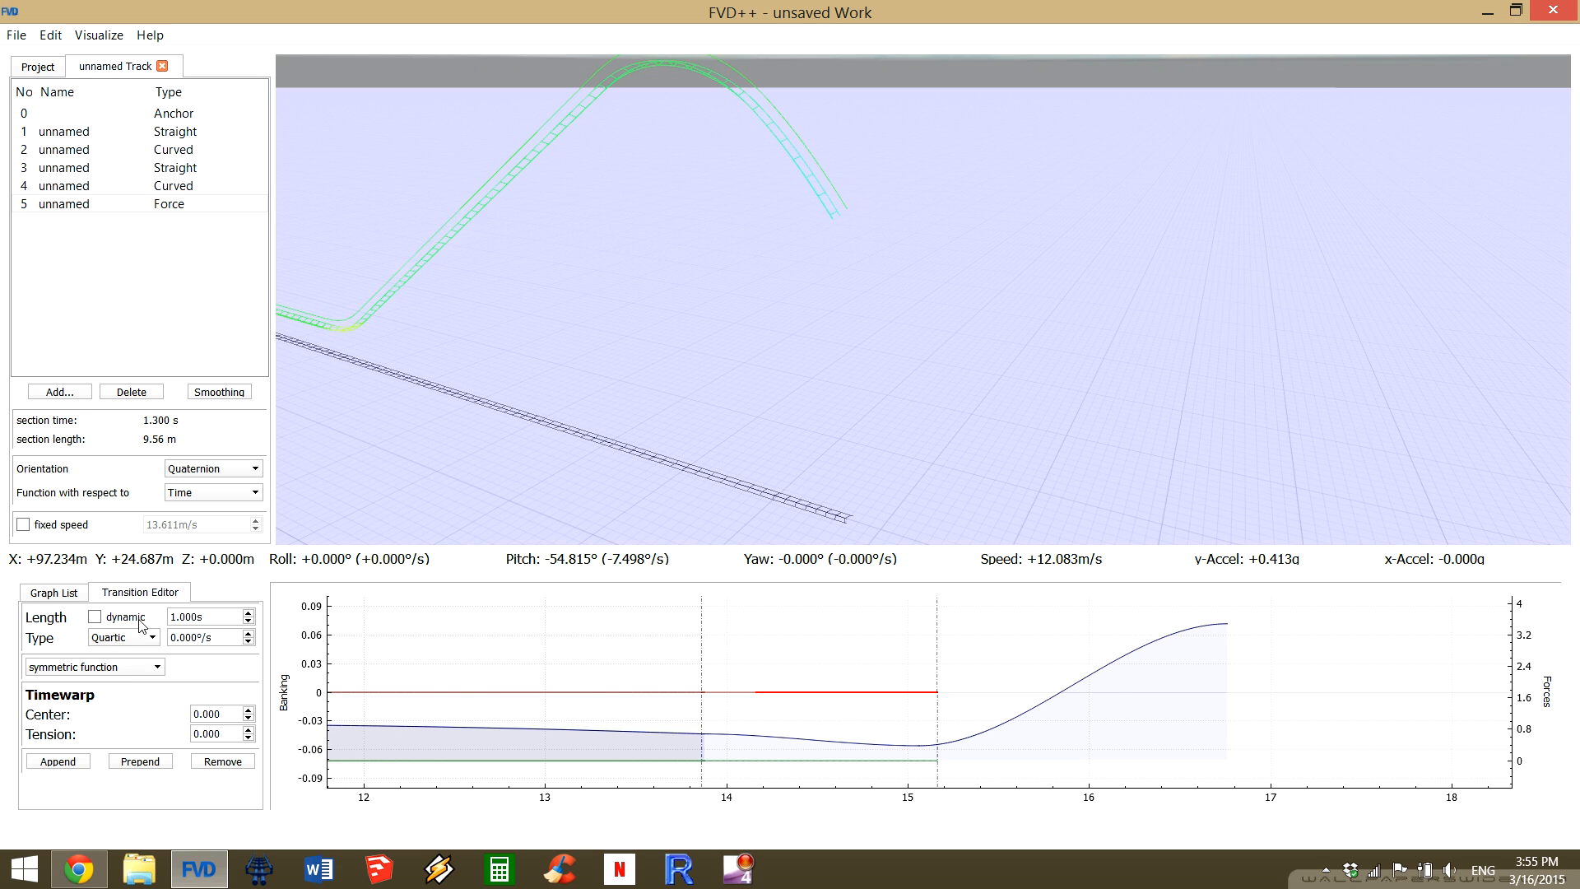
{"action": "left_click", "coordinate": [95, 616]}
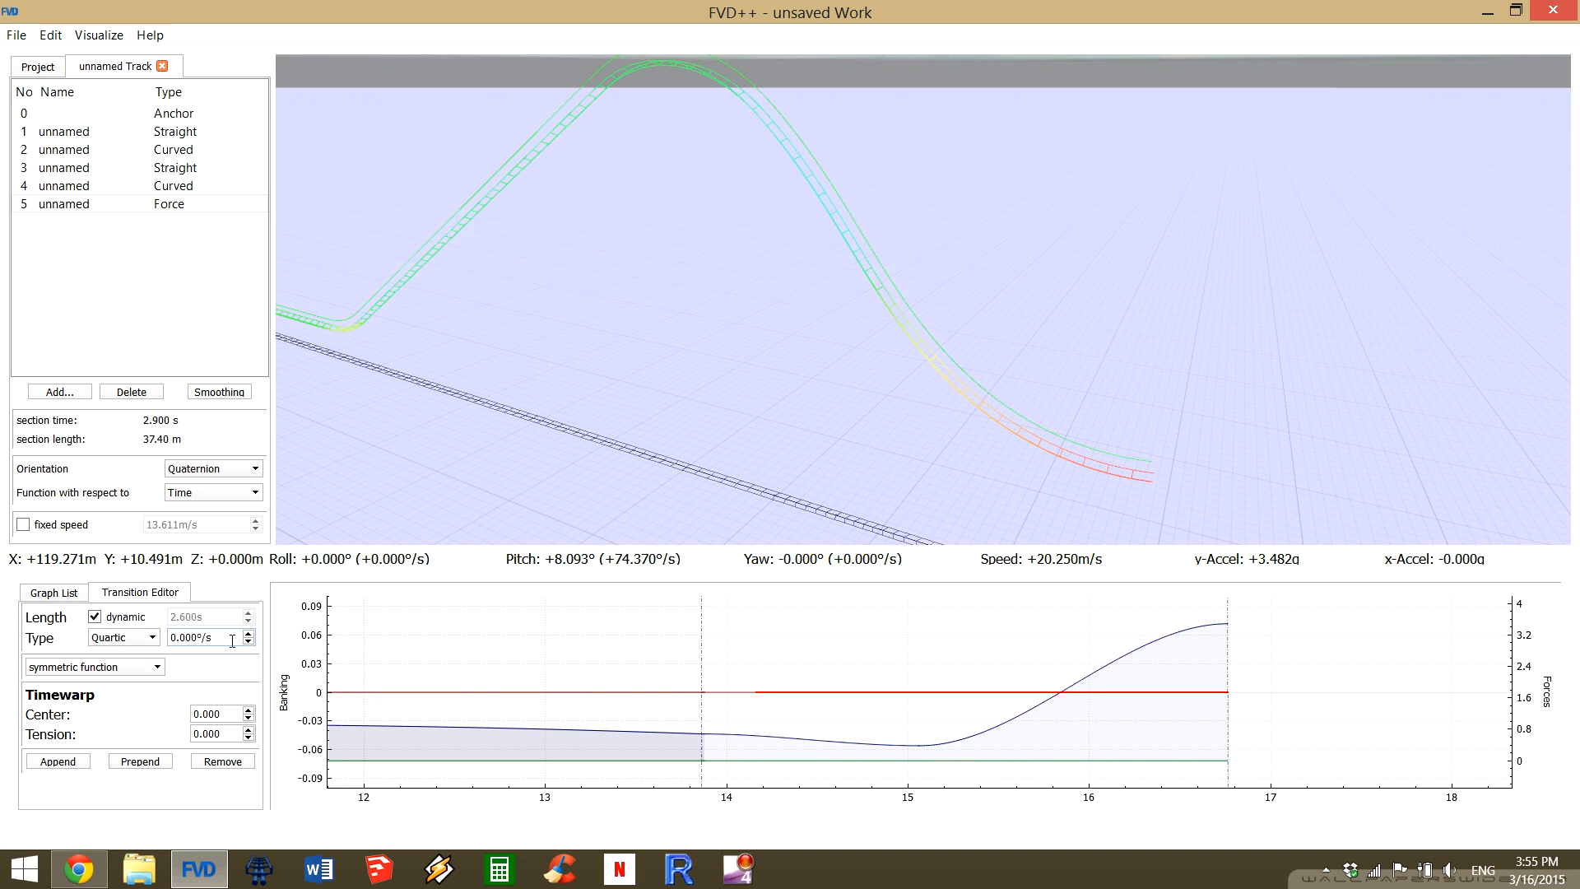
{"action": "scroll", "coordinate": [232, 641], "scroll_direction": "up", "scroll_amount": 10}
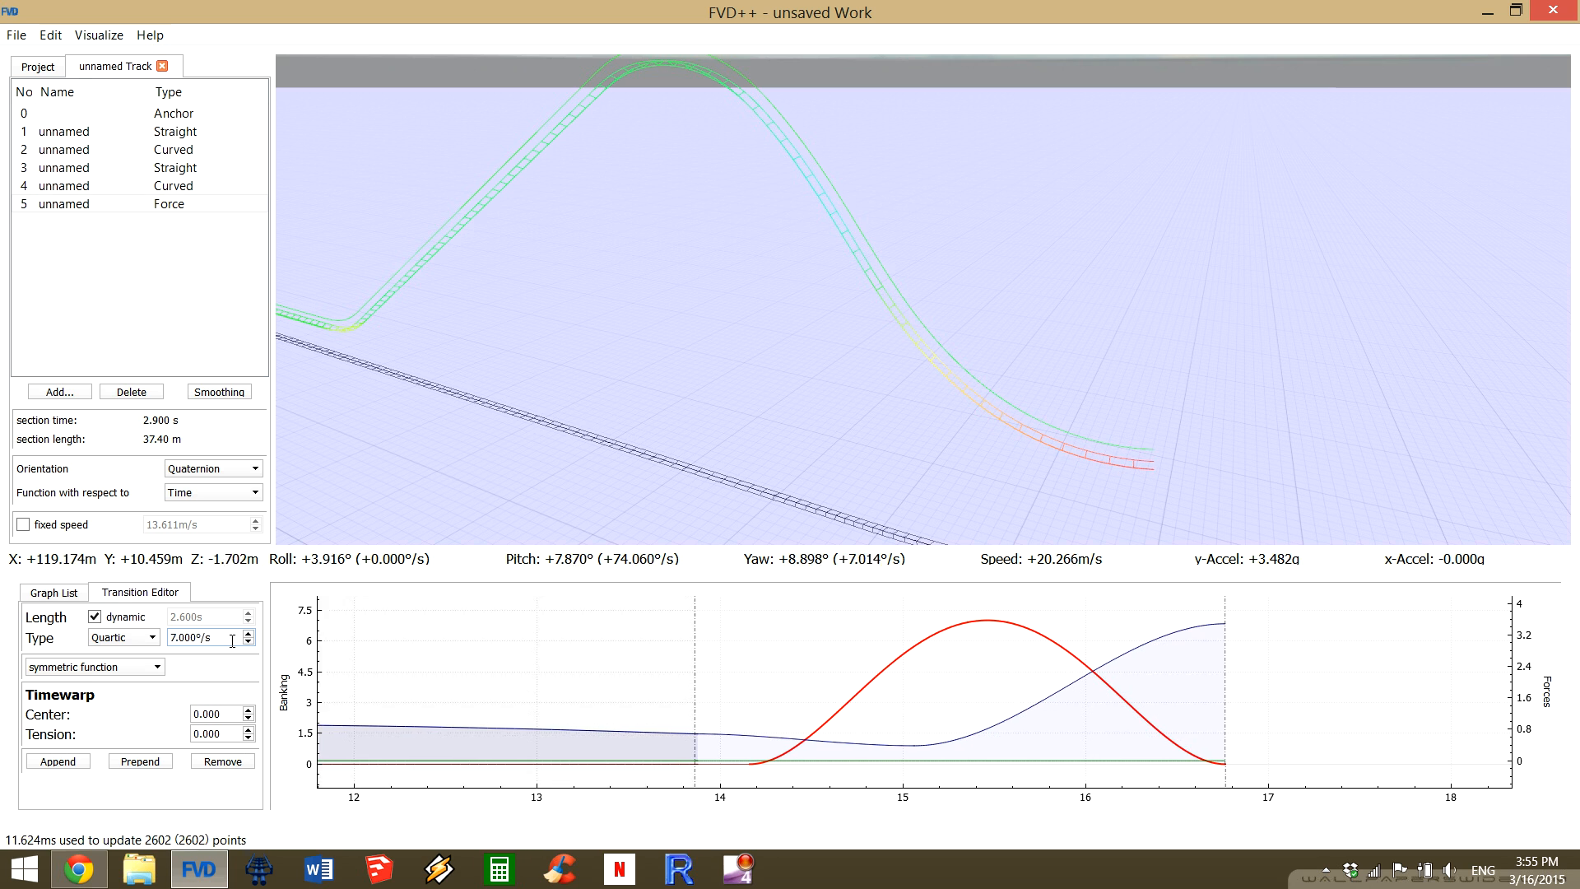
{"action": "scroll", "coordinate": [232, 641], "scroll_direction": "up", "scroll_amount": 10}
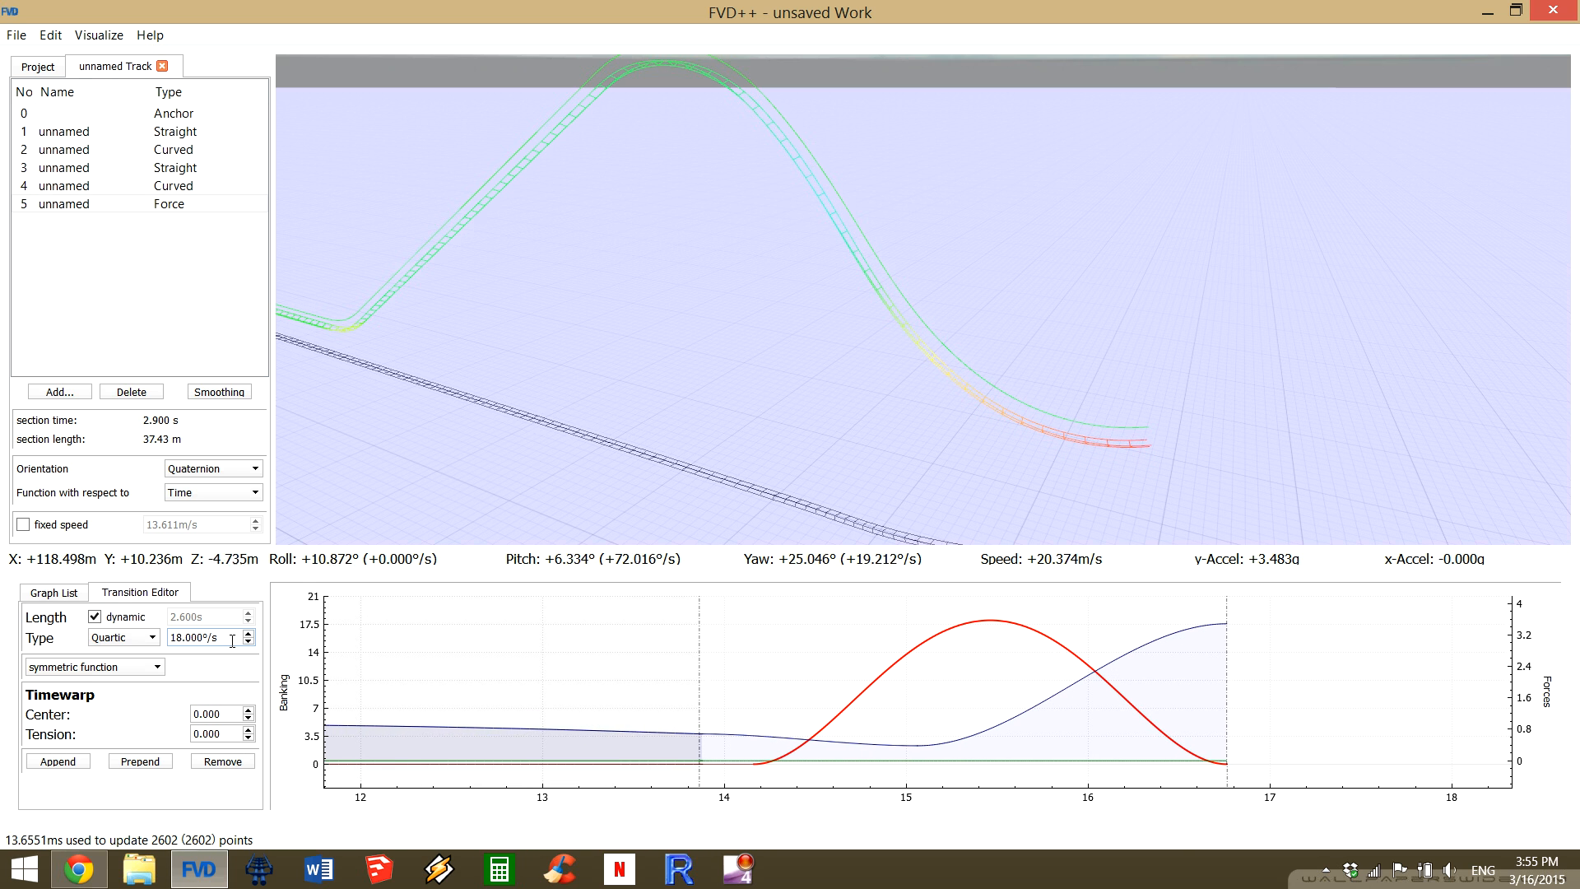
{"action": "scroll", "coordinate": [232, 641], "scroll_direction": "up", "scroll_amount": 10}
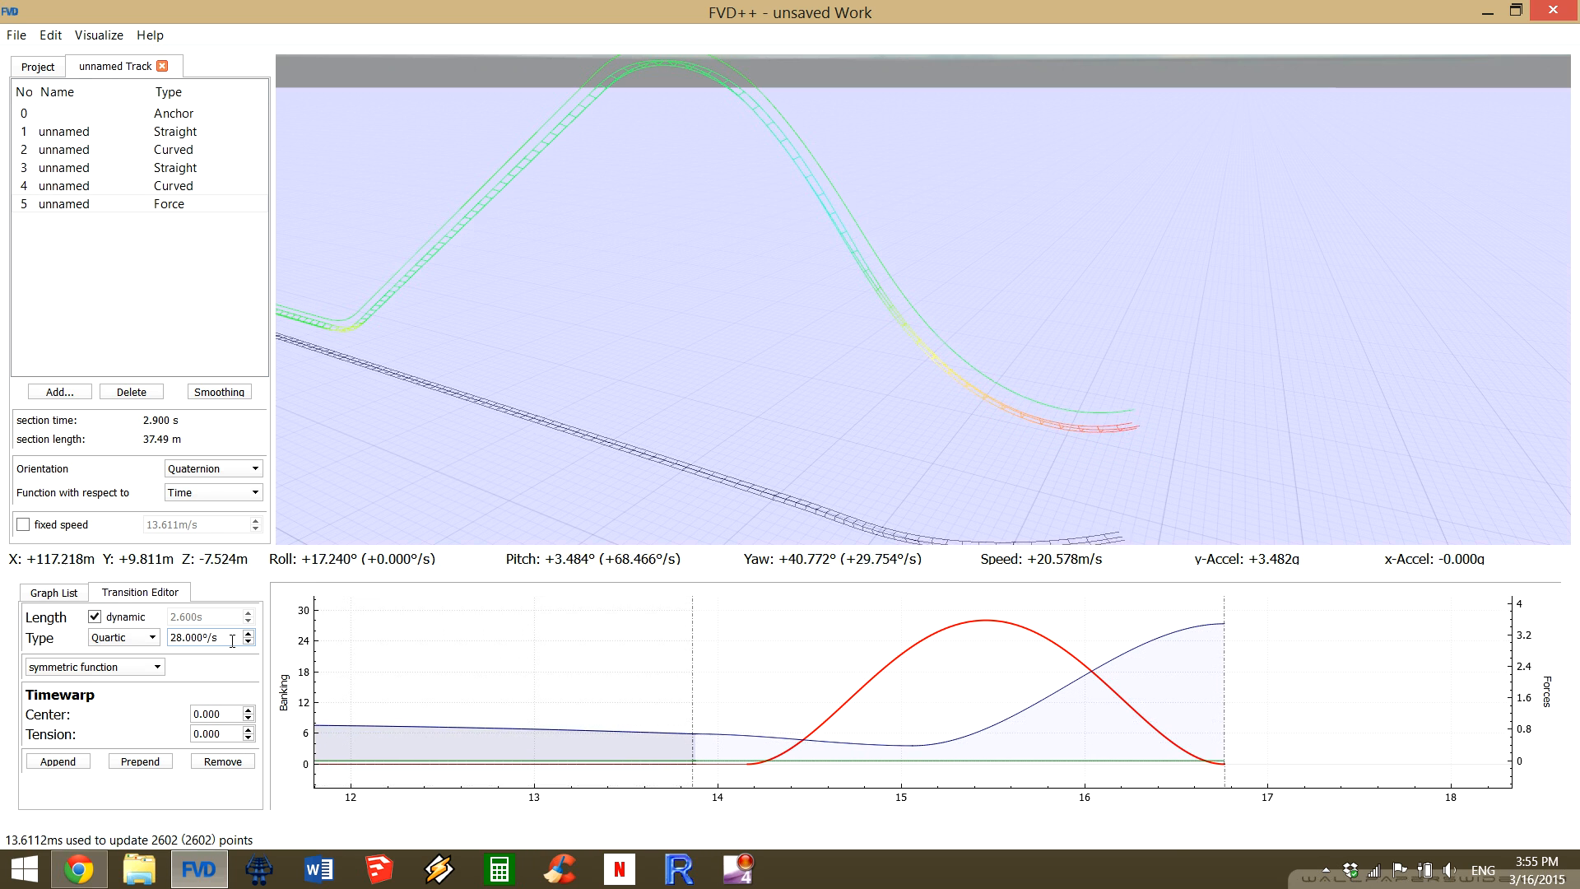
{"action": "scroll", "coordinate": [232, 641], "scroll_direction": "up", "scroll_amount": 11}
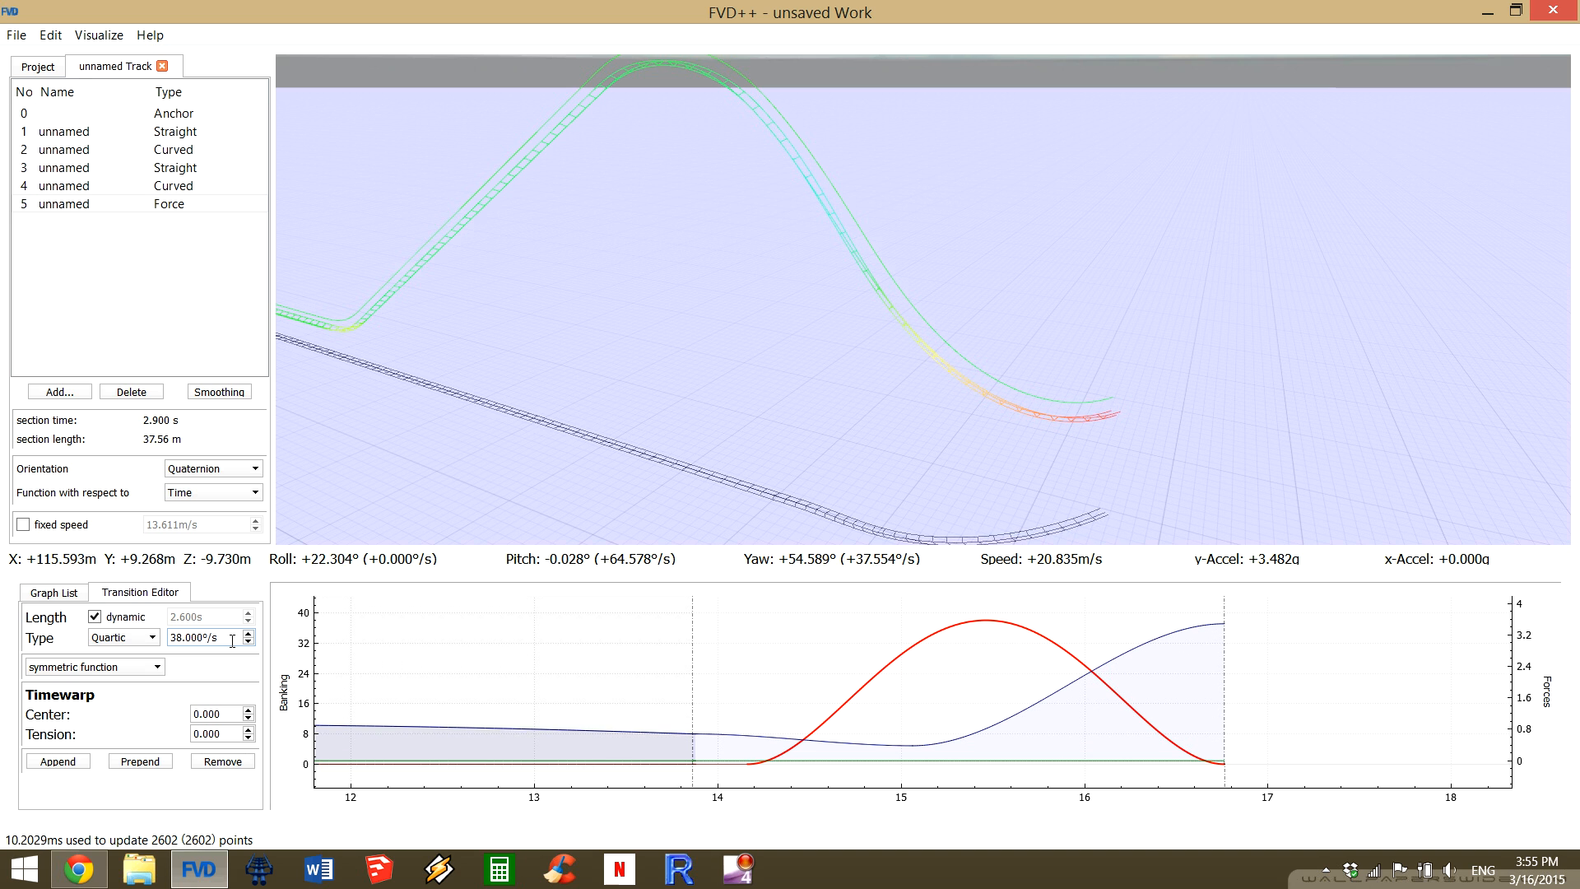
{"action": "scroll", "coordinate": [232, 641], "scroll_direction": "up", "scroll_amount": 12}
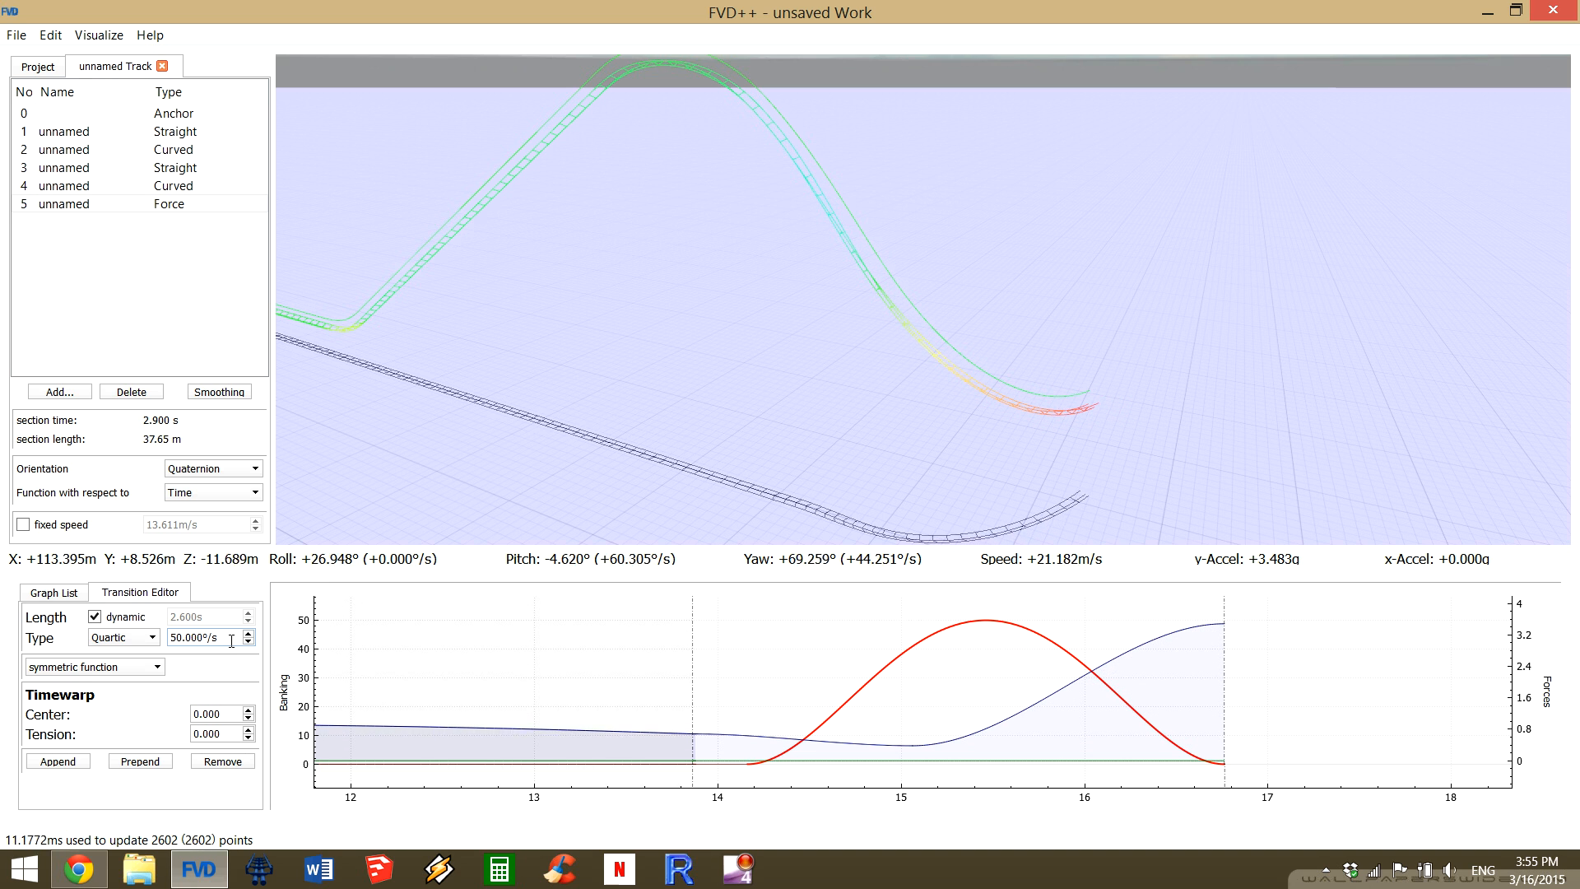
{"action": "scroll", "coordinate": [232, 641], "scroll_direction": "up", "scroll_amount": 11}
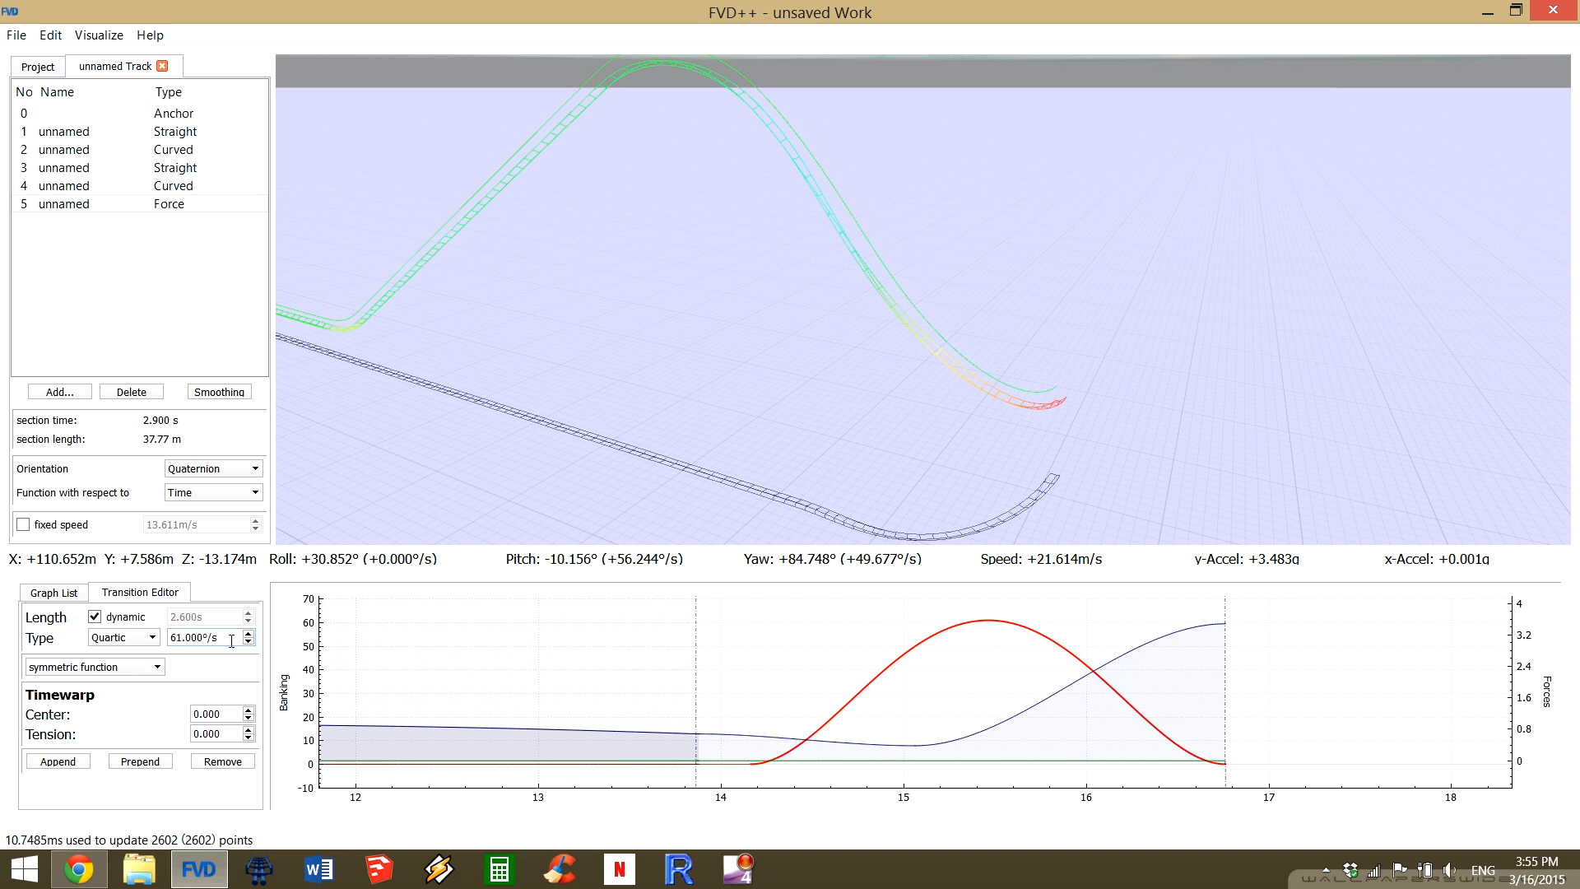
{"action": "scroll", "coordinate": [232, 642], "scroll_direction": "up", "scroll_amount": 10}
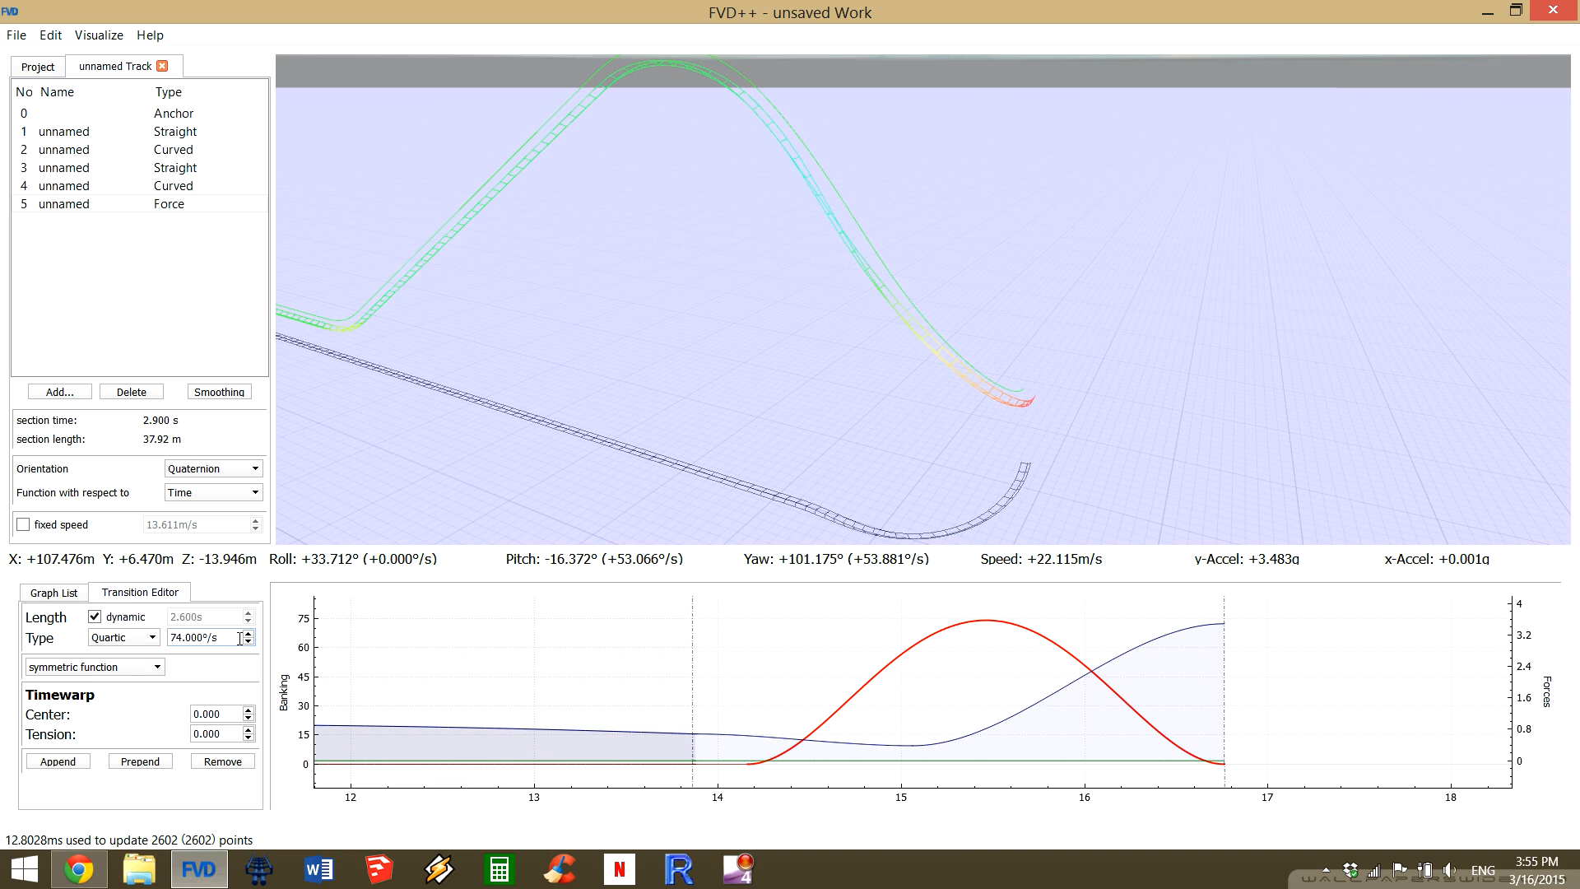
Examine the shape of the banked drop and pull-out from the opposite side of the track and from a lower viewpoint.
{"action": "left_click", "coordinate": [929, 734]}
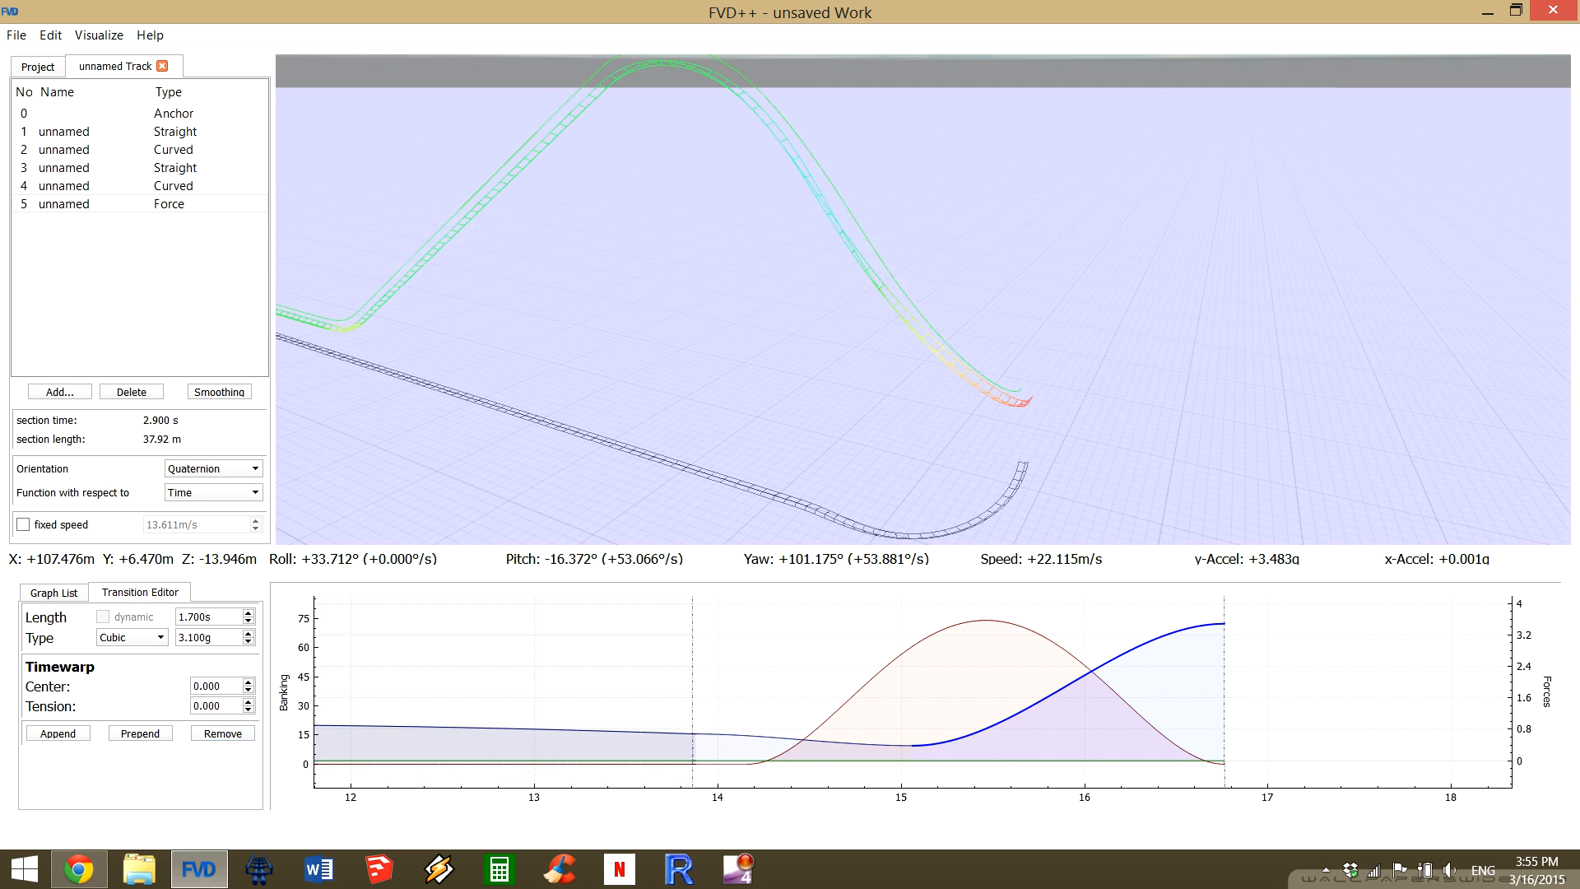
{"action": "left_click_drag", "start_coordinate": [922, 299], "coordinate": [210, 341]}
{"action": "key", "text": "d"}
{"action": "key", "text": "d"}
{"action": "key", "text": "d"}
{"action": "key", "text": "d"}
{"action": "key", "text": "d"}
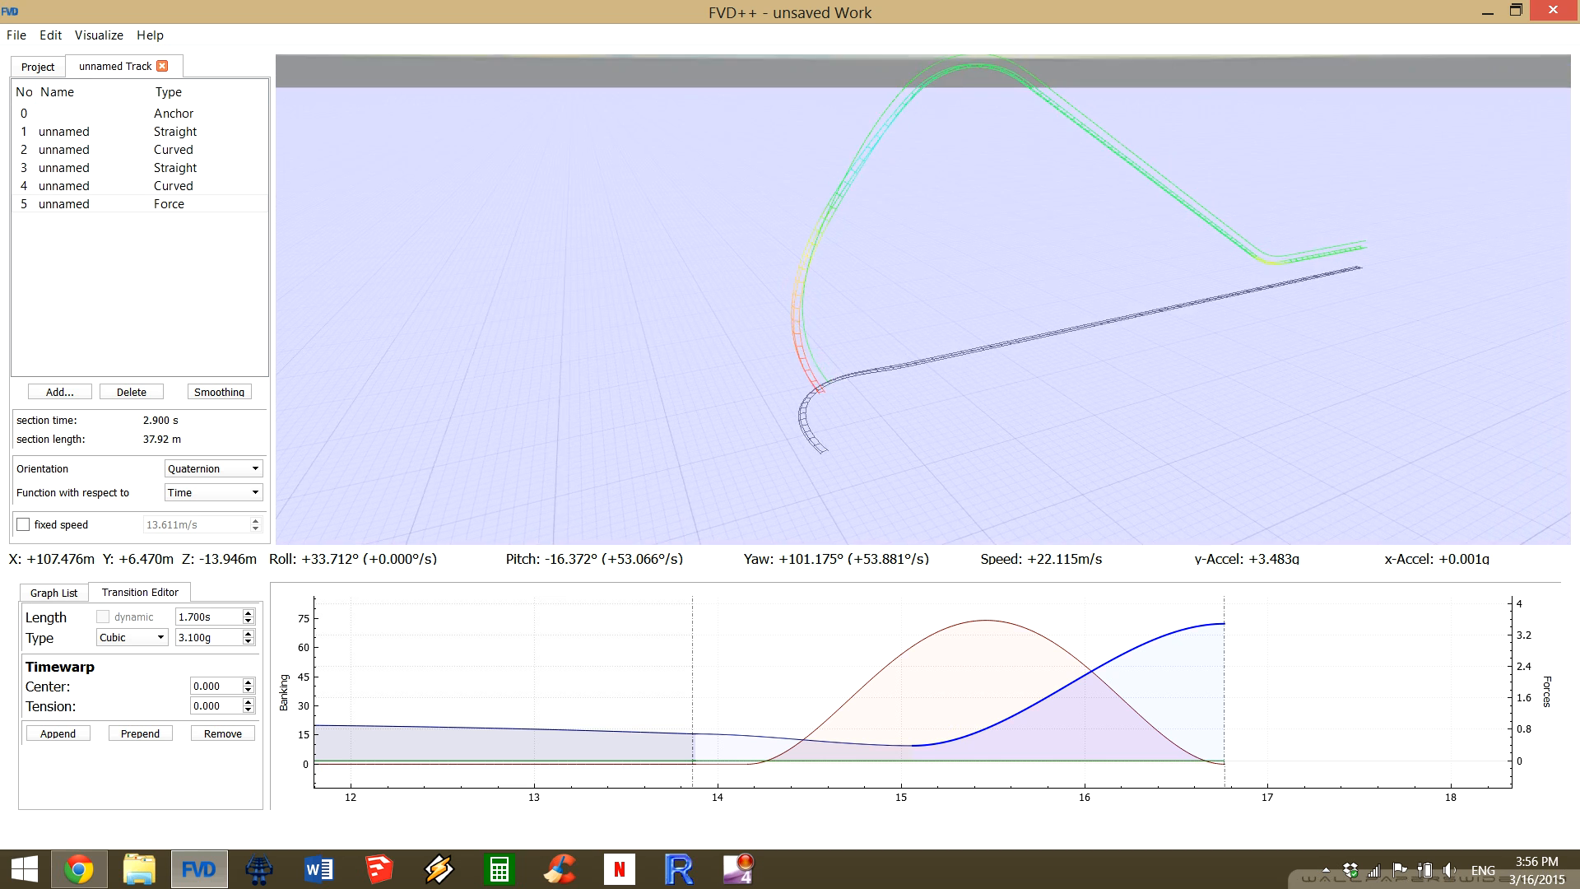
{"action": "key", "text": "d"}
{"action": "left_click_drag", "start_coordinate": [724, 394], "coordinate": [646, 333]}
{"action": "key", "text": "d"}
{"action": "key", "text": "d"}
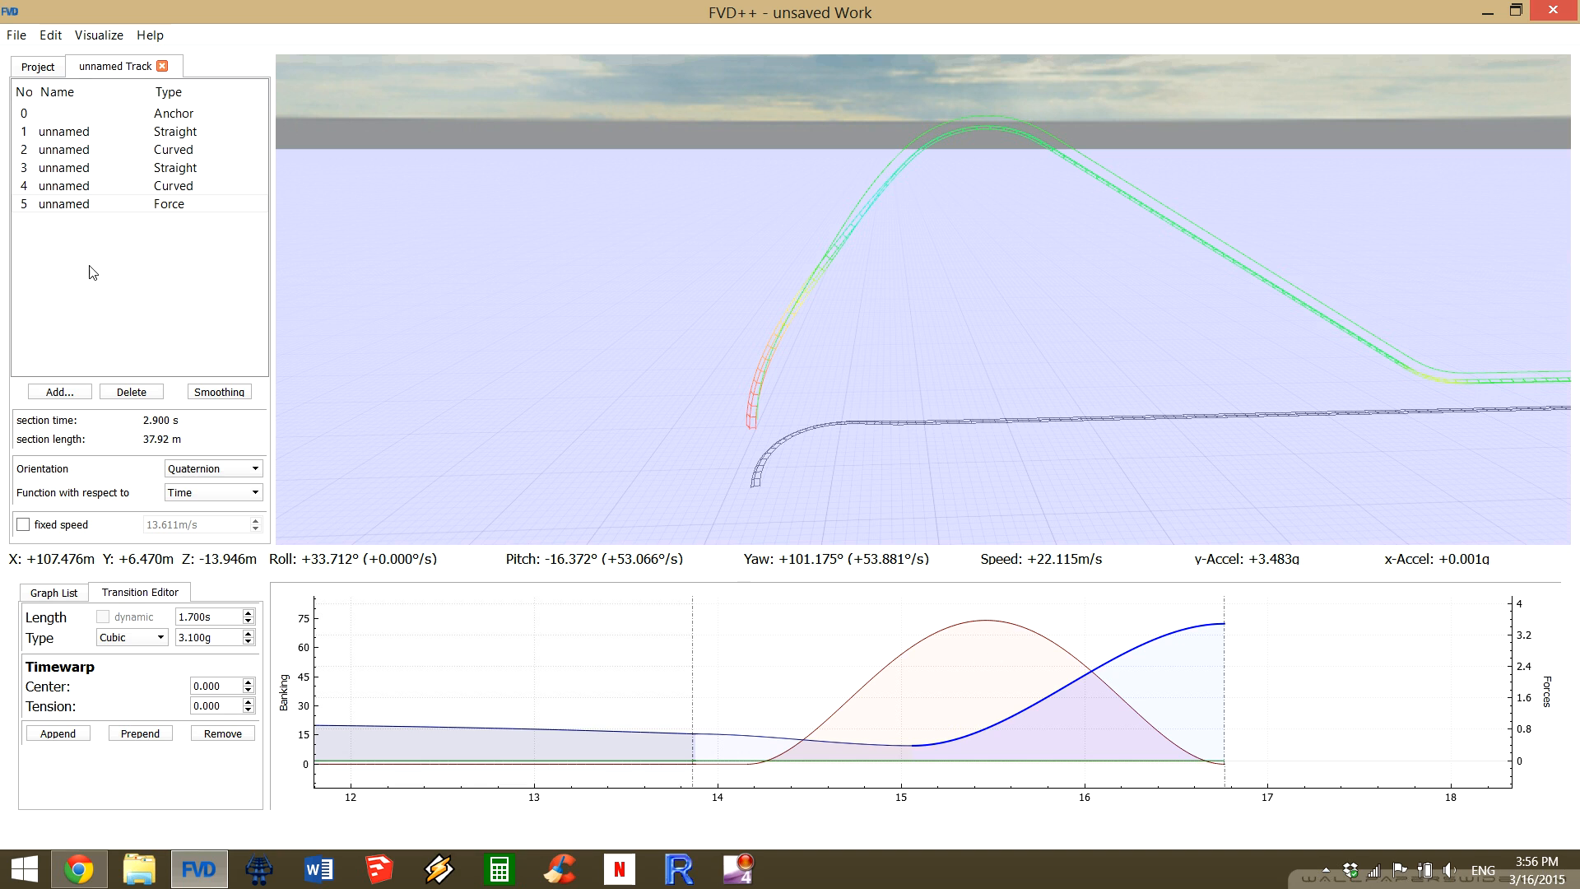
Reduce the total angle of curved section 4 at the top of the lift to 62.000°.
{"action": "left_click", "coordinate": [162, 194]}
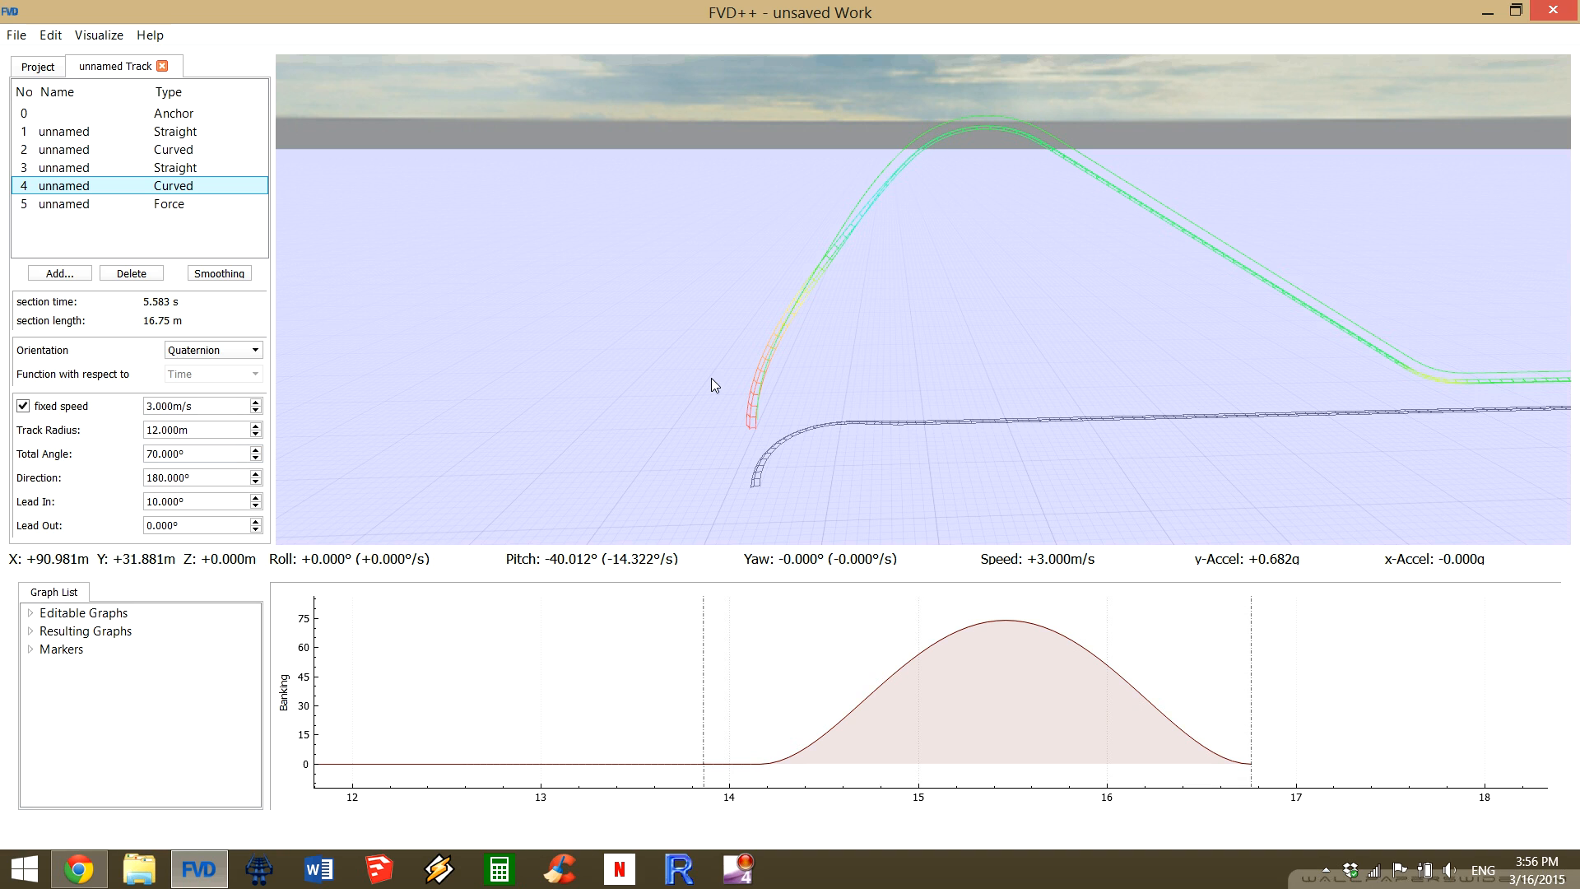
{"action": "scroll", "coordinate": [193, 454], "scroll_direction": "down", "scroll_amount": 3}
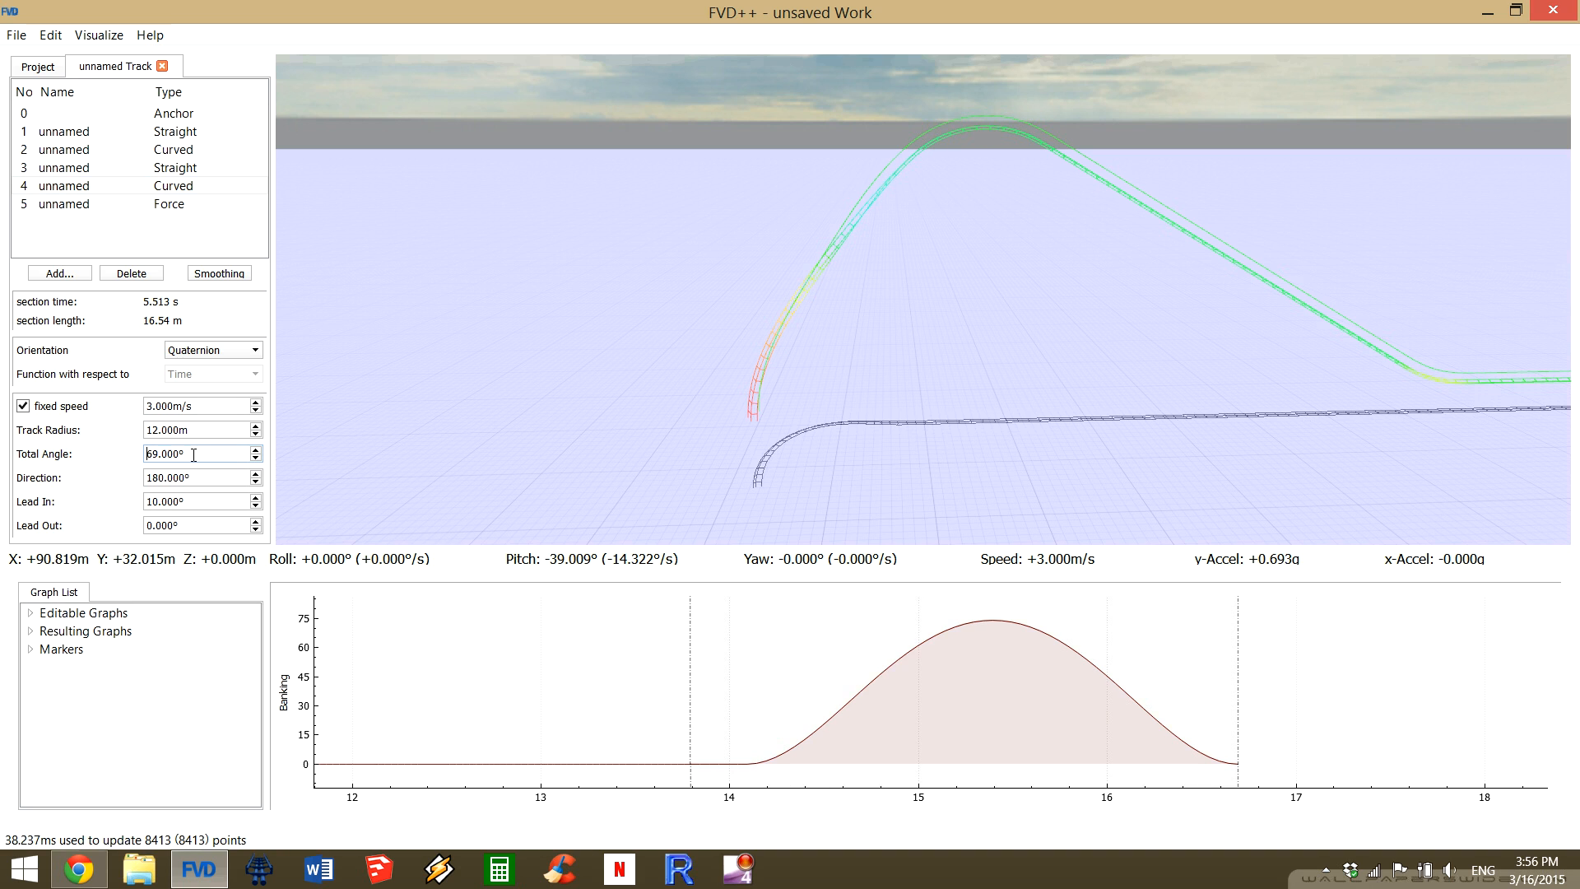
{"action": "scroll", "coordinate": [193, 455], "scroll_direction": "down", "scroll_amount": 2}
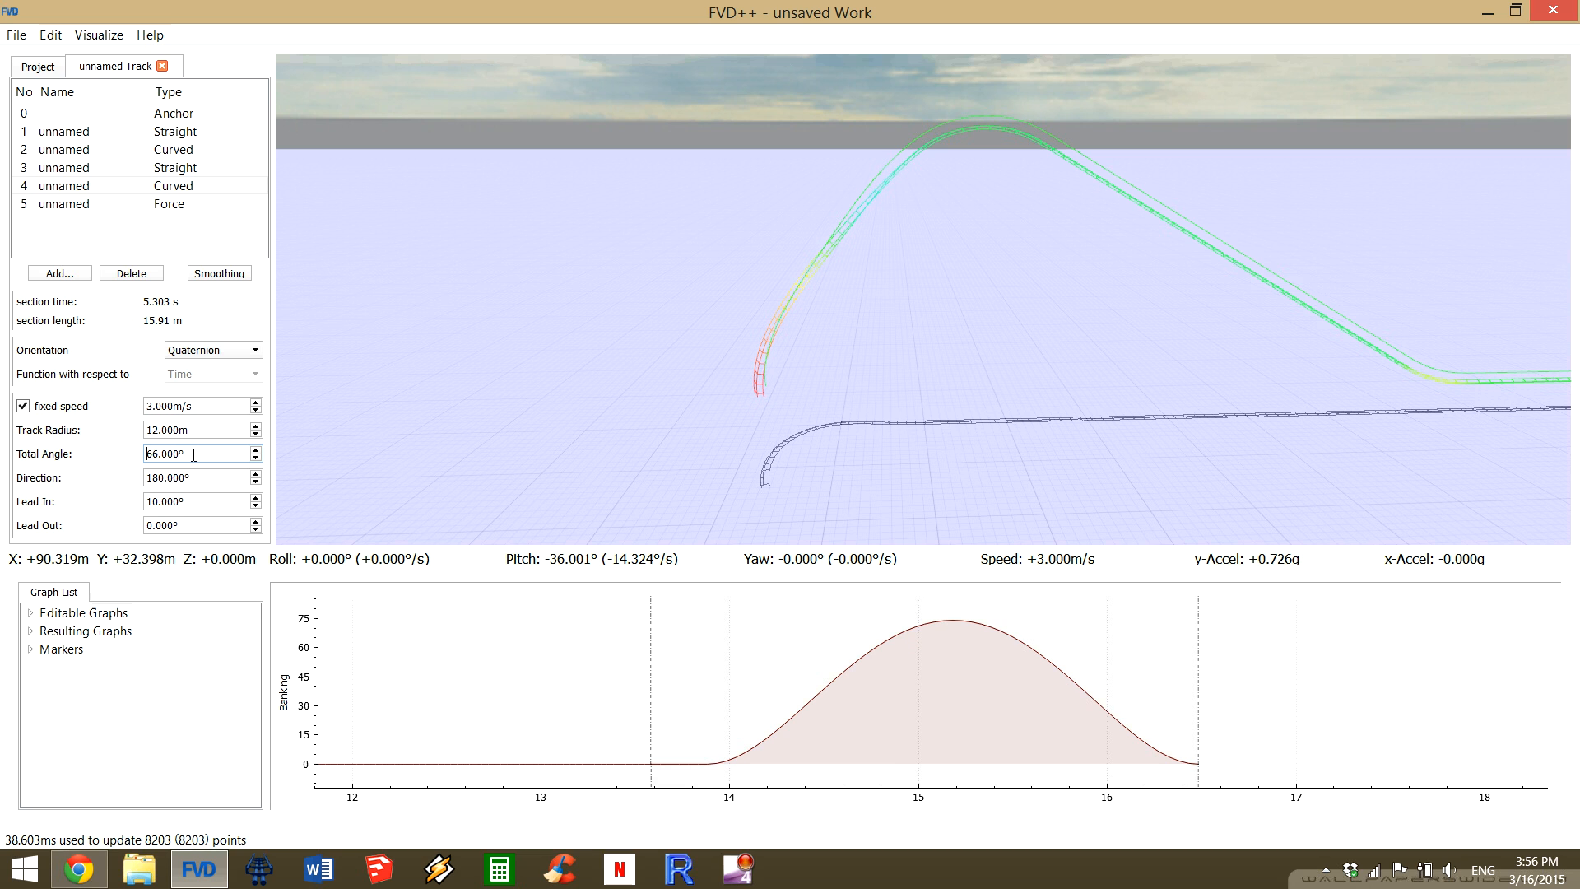
{"action": "scroll", "coordinate": [194, 455], "scroll_direction": "down", "scroll_amount": 1}
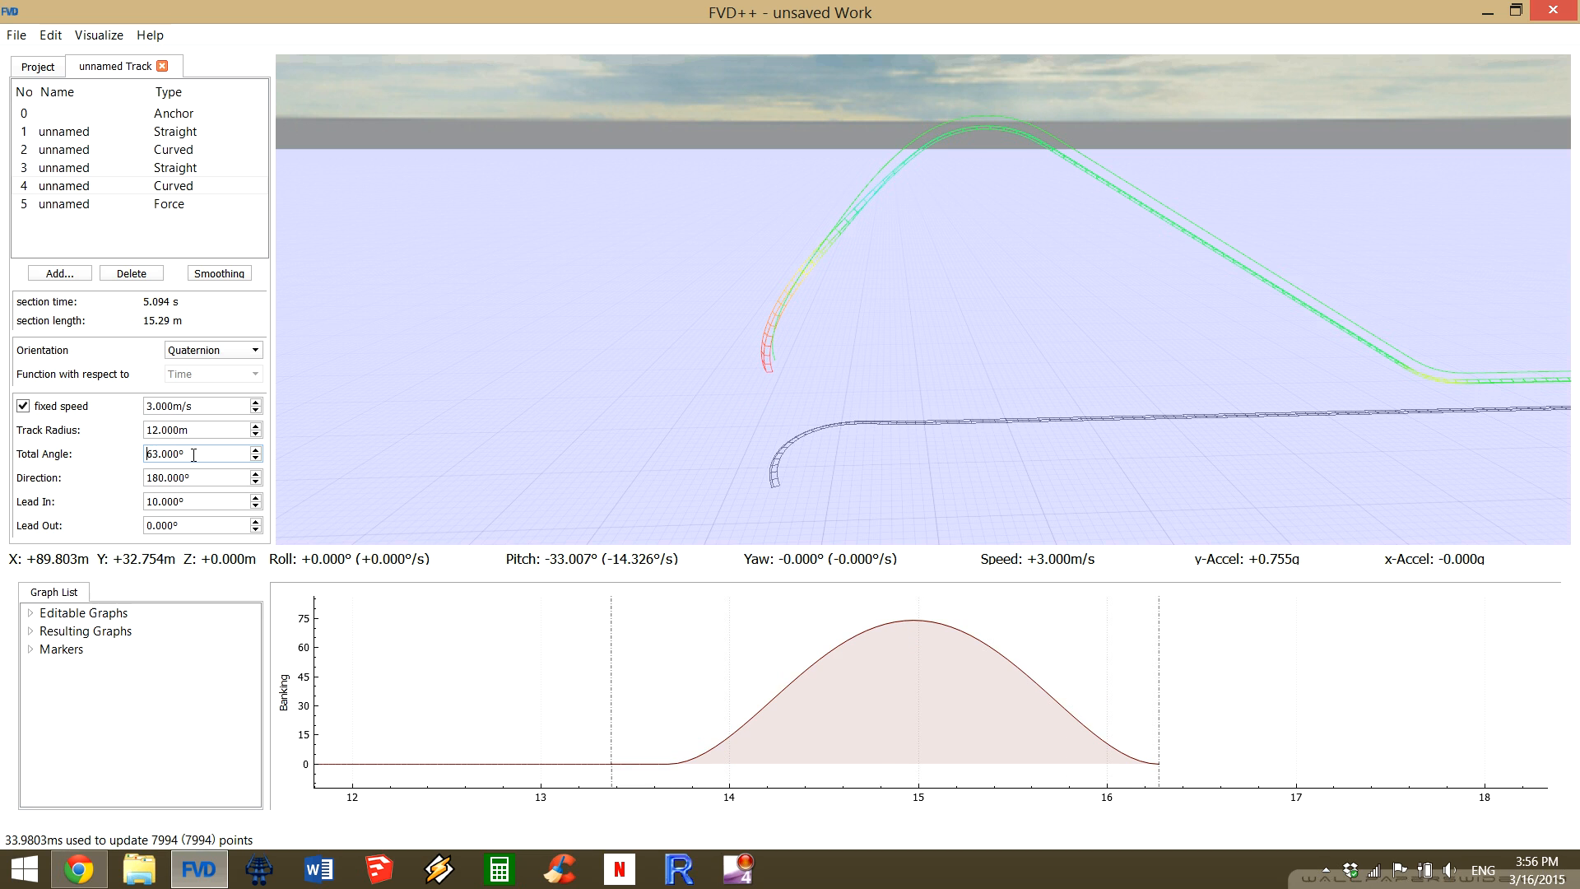
{"action": "scroll", "coordinate": [194, 455], "scroll_direction": "down", "scroll_amount": 1}
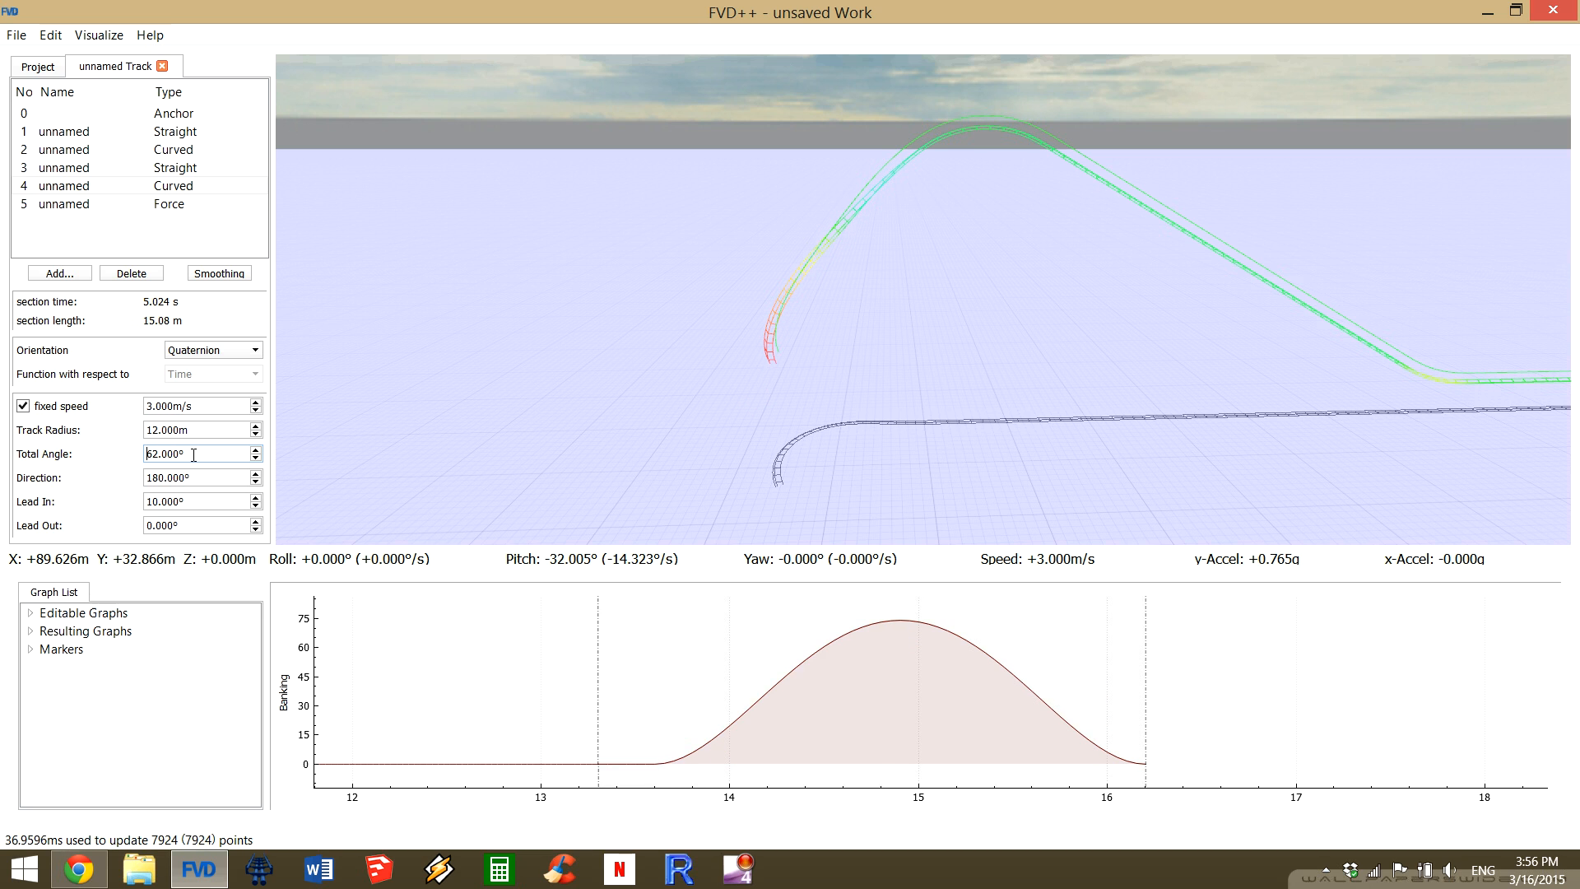
In the force section, set the quartic roll-rate transition to 75.000°/s and lengthen the 3.100 g pull-out transition to 1.800 s.
{"action": "left_click", "coordinate": [213, 209]}
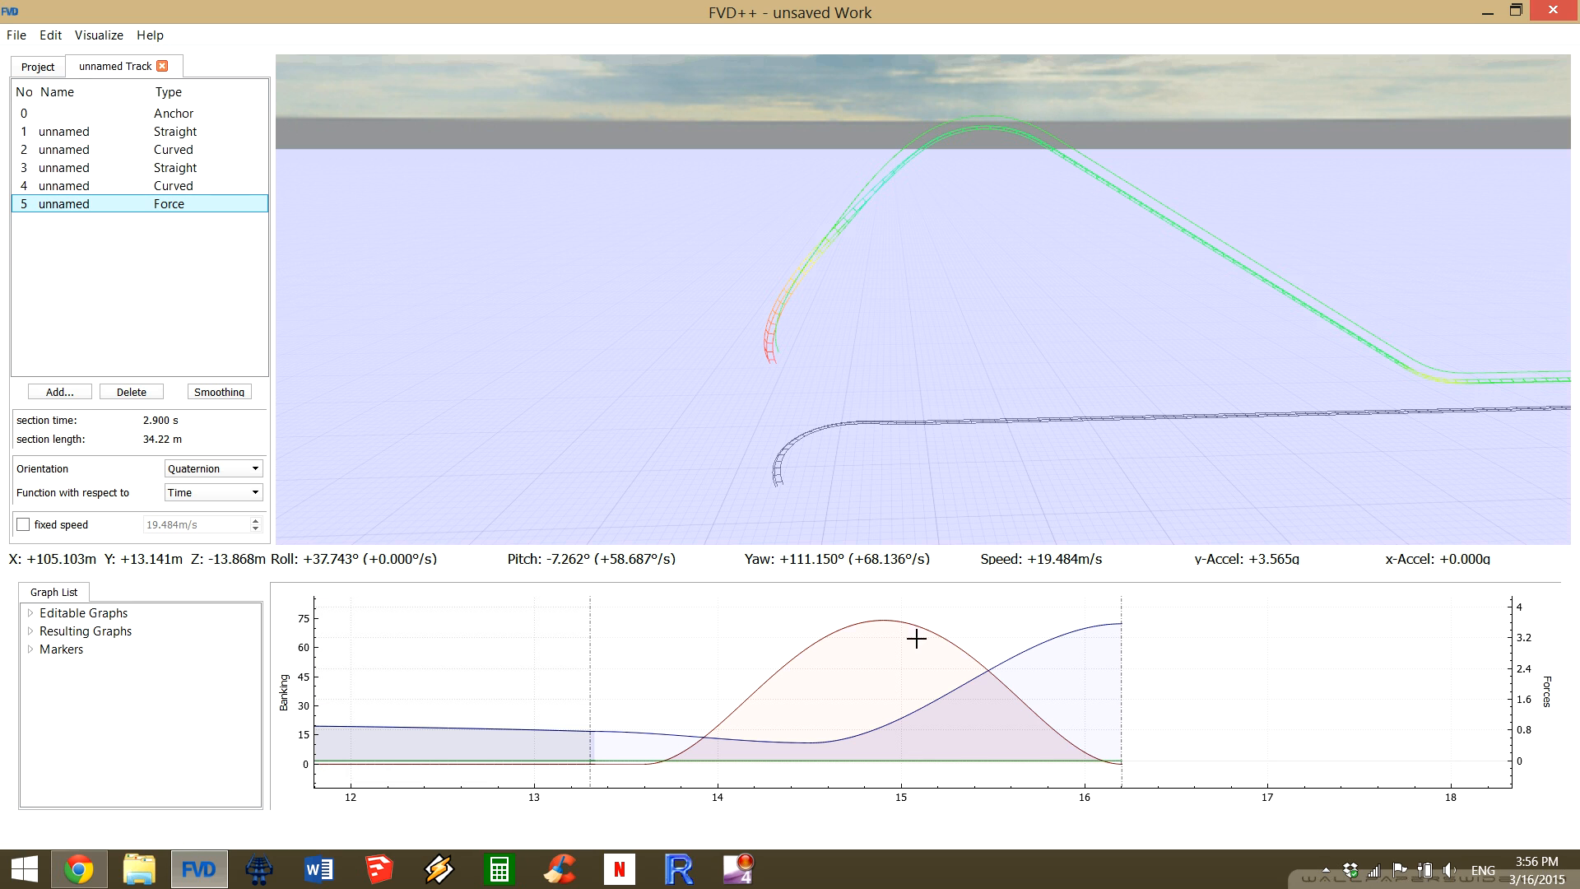
{"action": "left_click", "coordinate": [966, 652]}
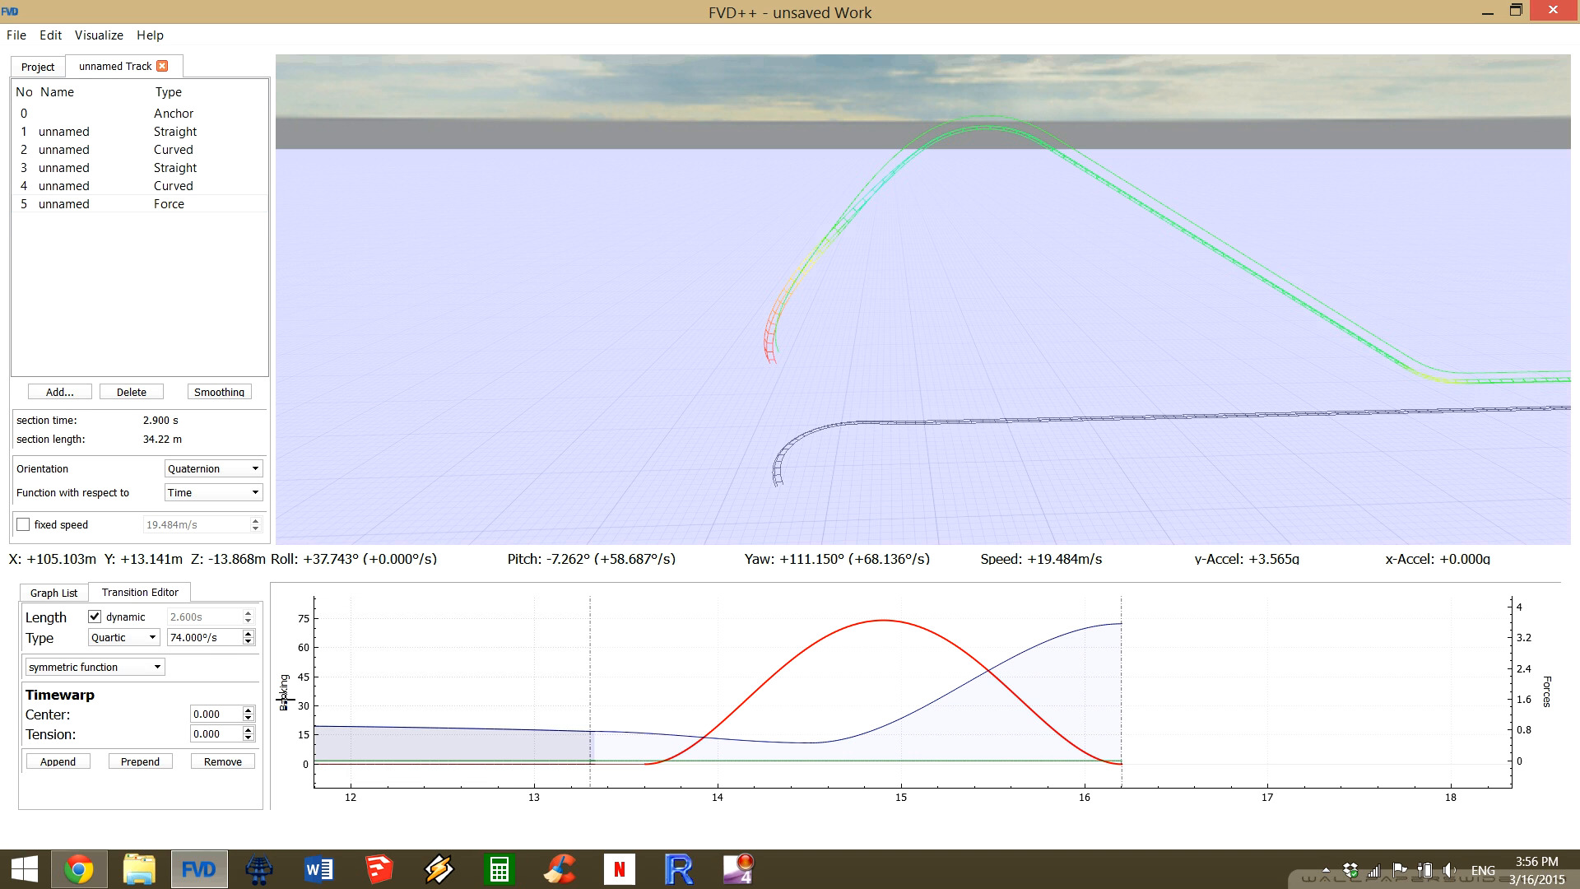
{"action": "scroll", "coordinate": [206, 641], "scroll_direction": "up", "scroll_amount": 1}
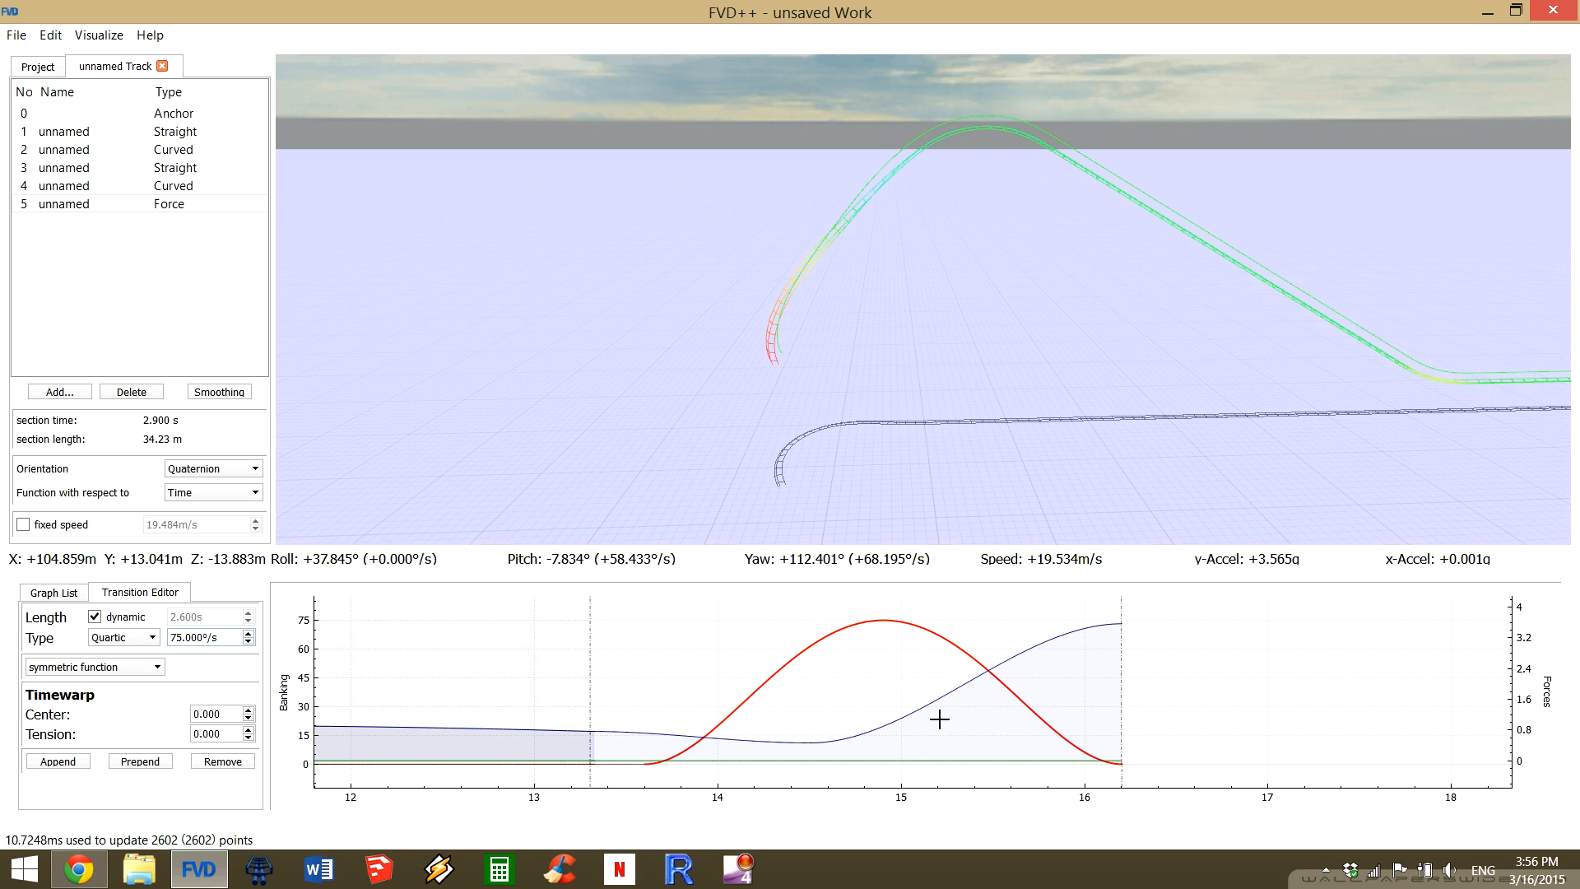
{"action": "left_click", "coordinate": [916, 710]}
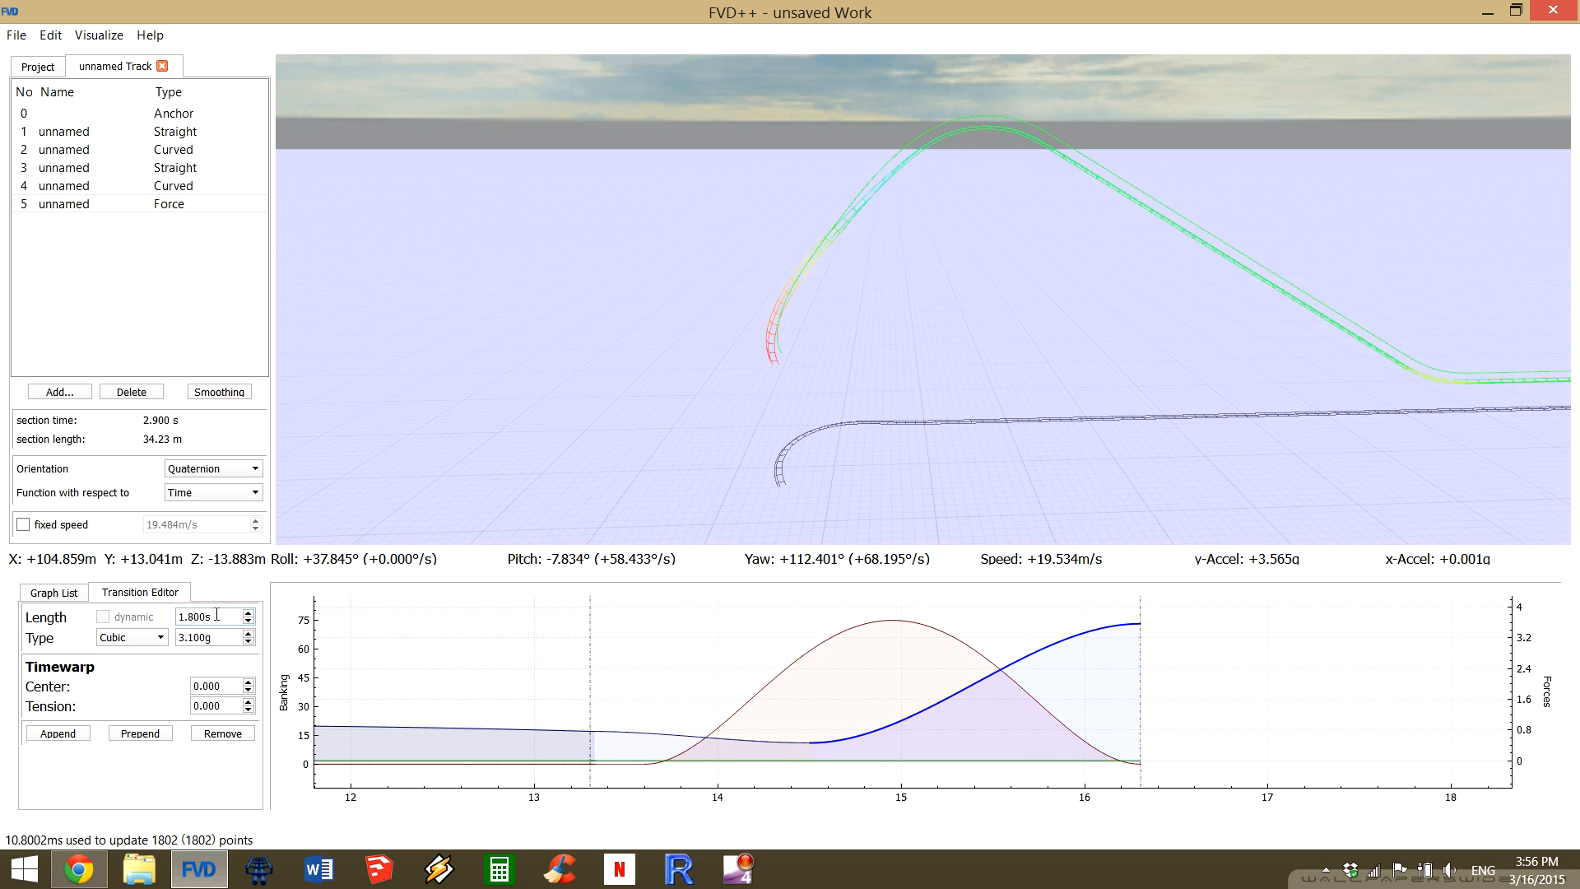
{"action": "scroll", "coordinate": [217, 616], "scroll_direction": "up", "scroll_amount": 1}
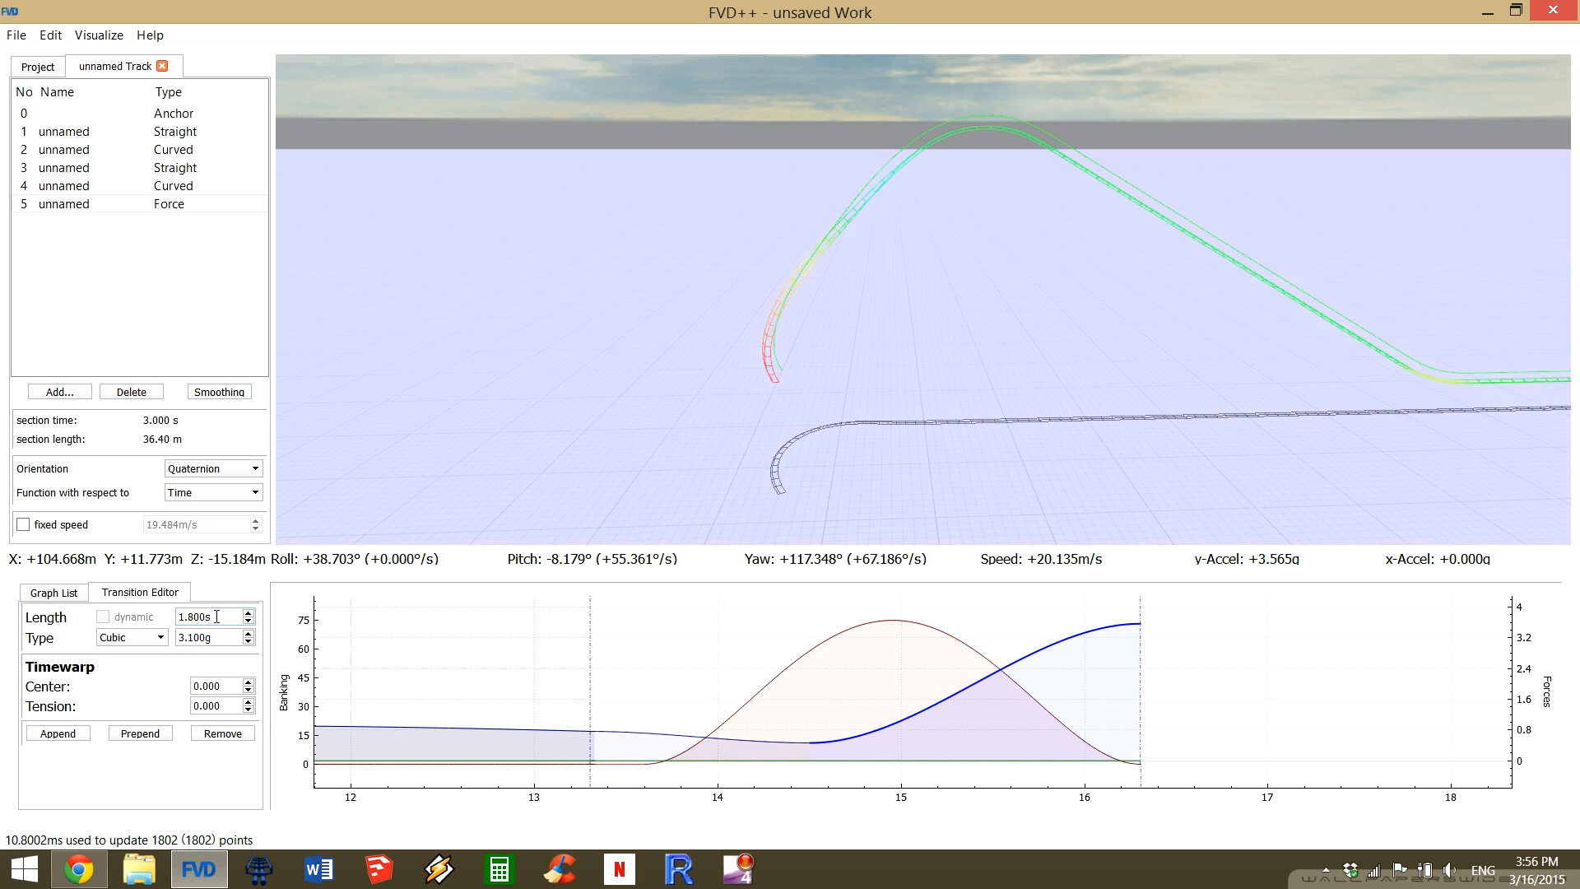
Append a 1.000 s cubic normal force transition with 0.000 g change after the pull-out to hold the force.
{"action": "left_click", "coordinate": [1033, 697]}
{"action": "left_click", "coordinate": [1128, 626]}
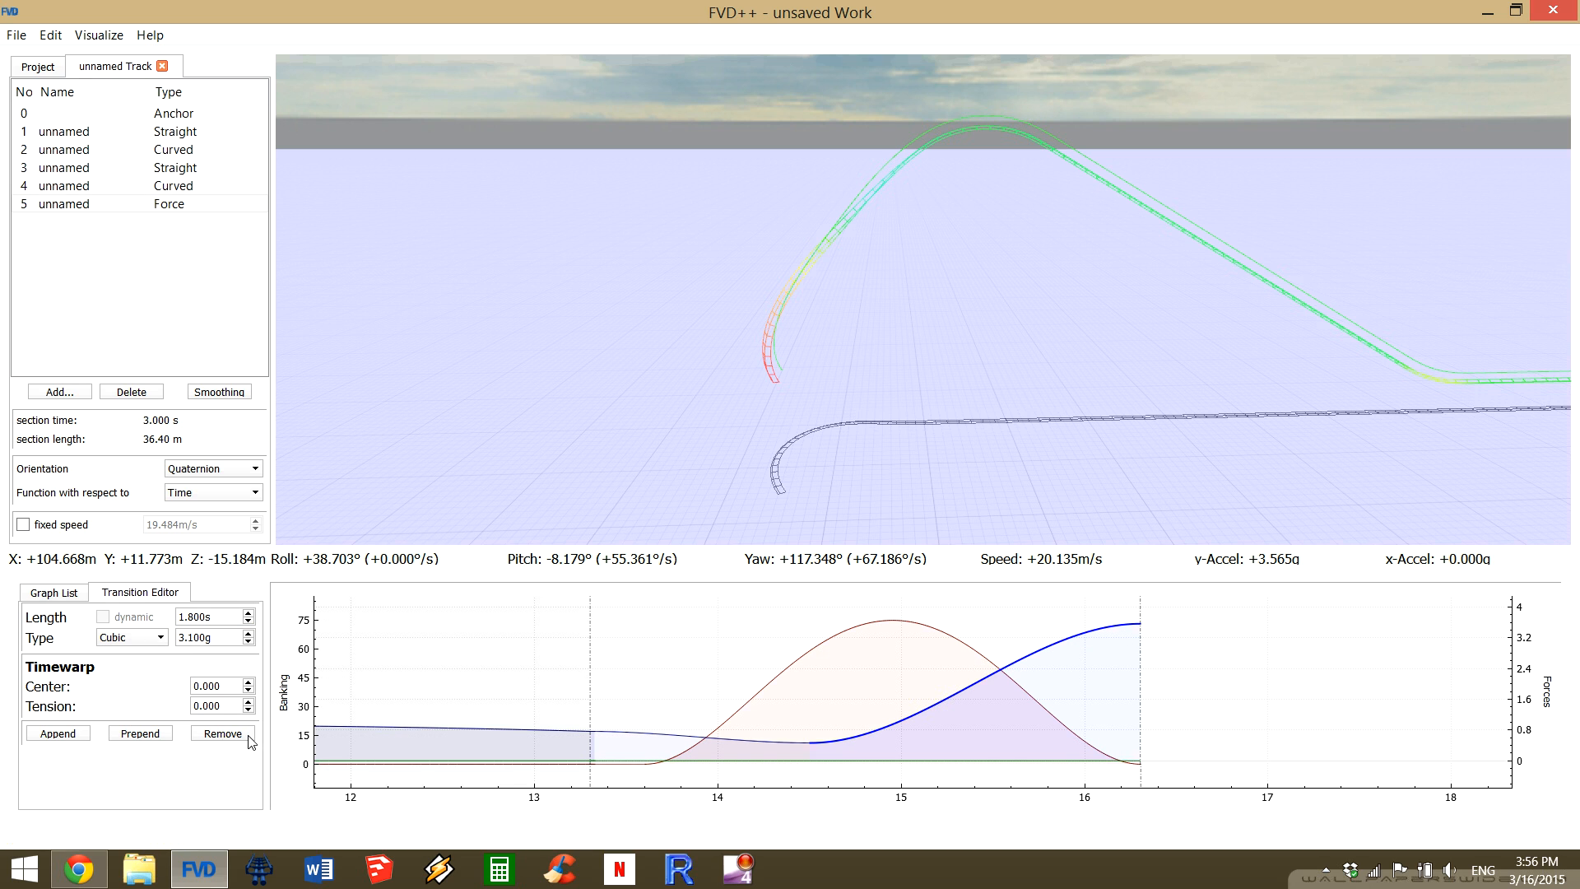
{"action": "left_click", "coordinate": [63, 737]}
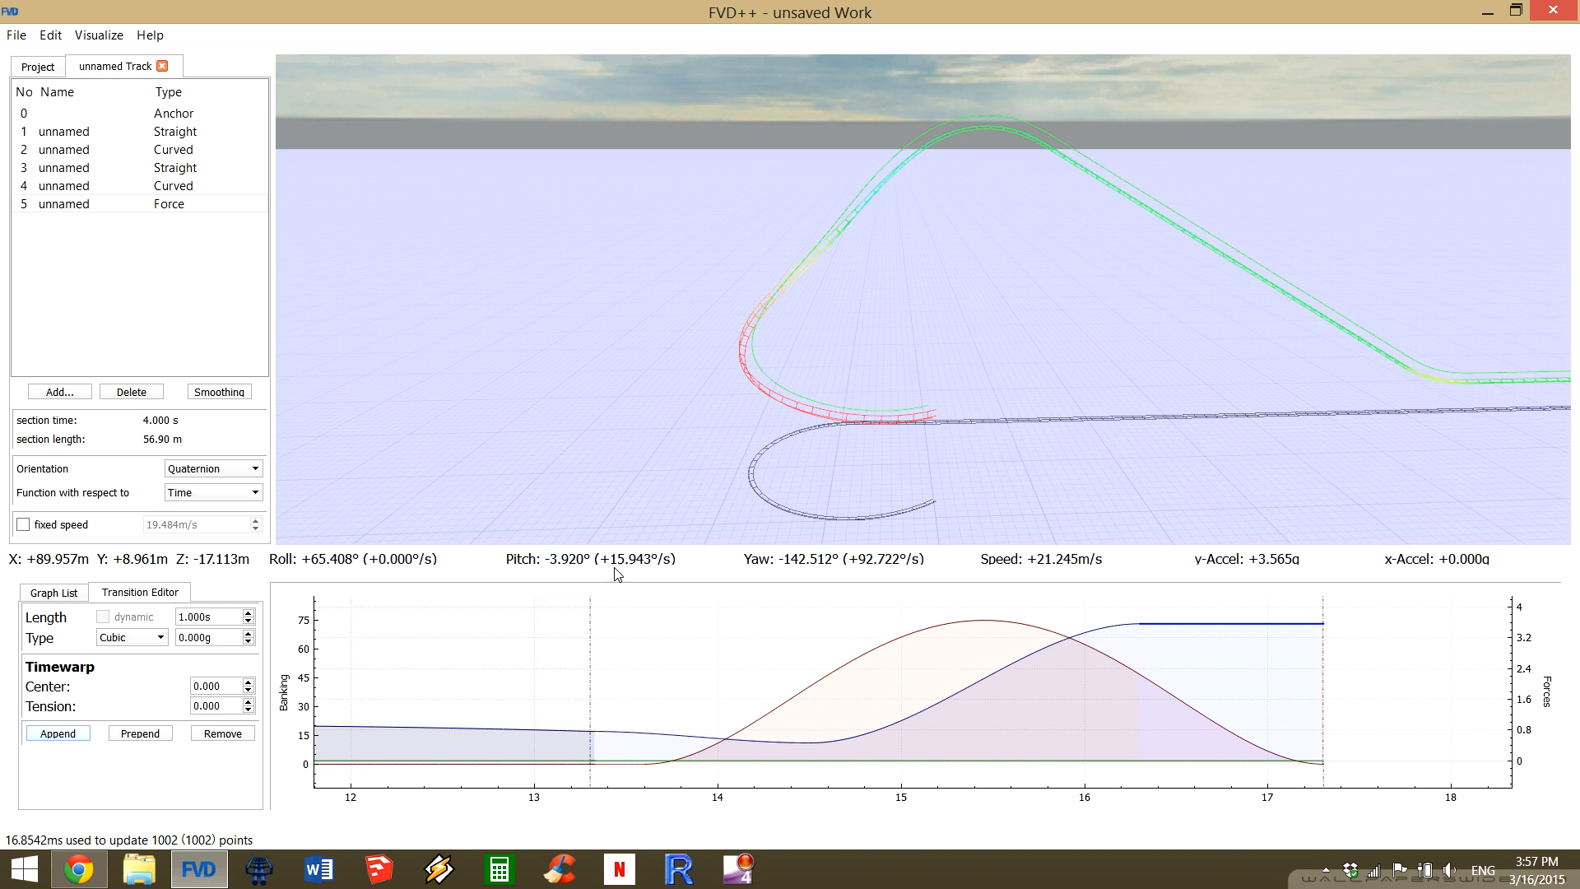
Lower the quartic roll-rate transition of the extended force section to 55.000°/s.
{"action": "key", "text": "a"}
{"action": "left_click_drag", "start_coordinate": [923, 300], "coordinate": [1193, 329]}
{"action": "left_click_drag", "start_coordinate": [831, 387], "coordinate": [869, 391]}
{"action": "left_click", "coordinate": [1147, 682]}
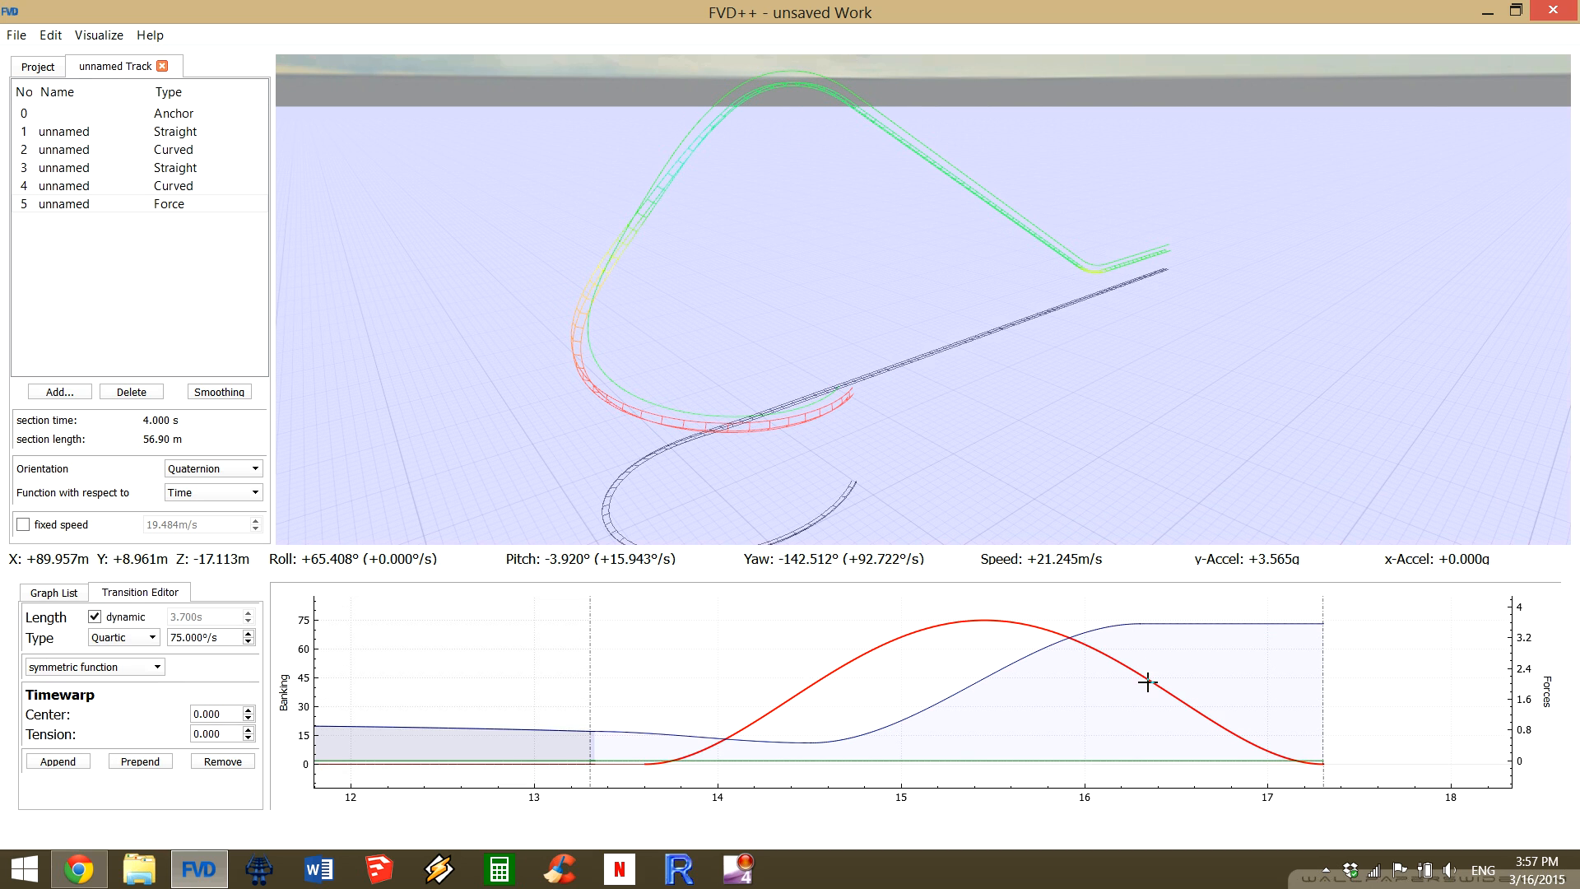
{"action": "scroll", "coordinate": [218, 638], "scroll_direction": "down", "scroll_amount": 7}
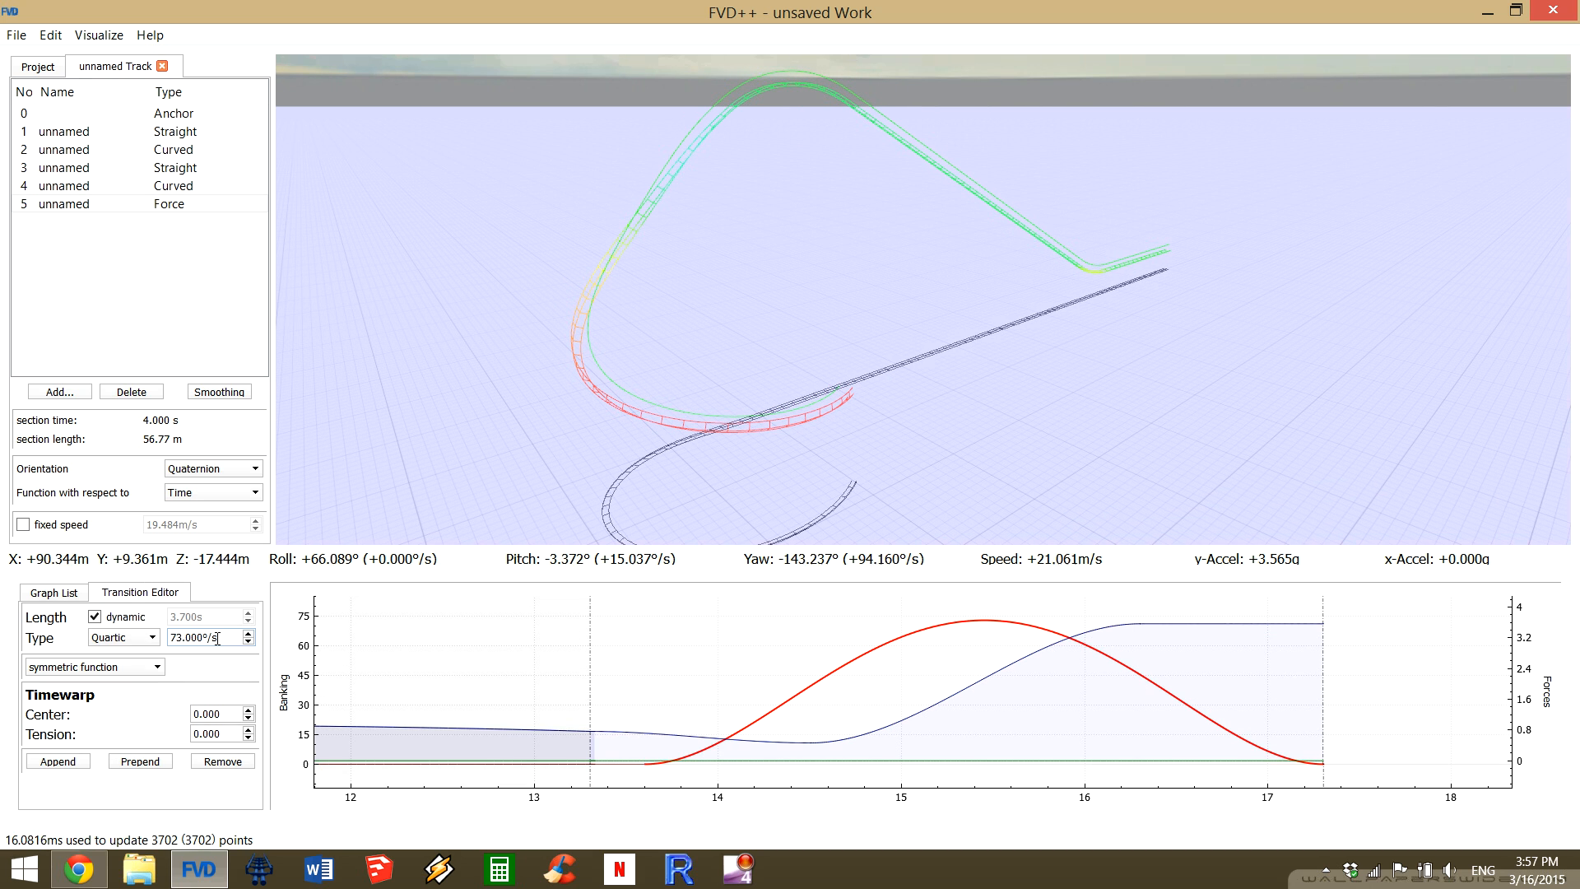
{"action": "scroll", "coordinate": [217, 638], "scroll_direction": "down", "scroll_amount": 10}
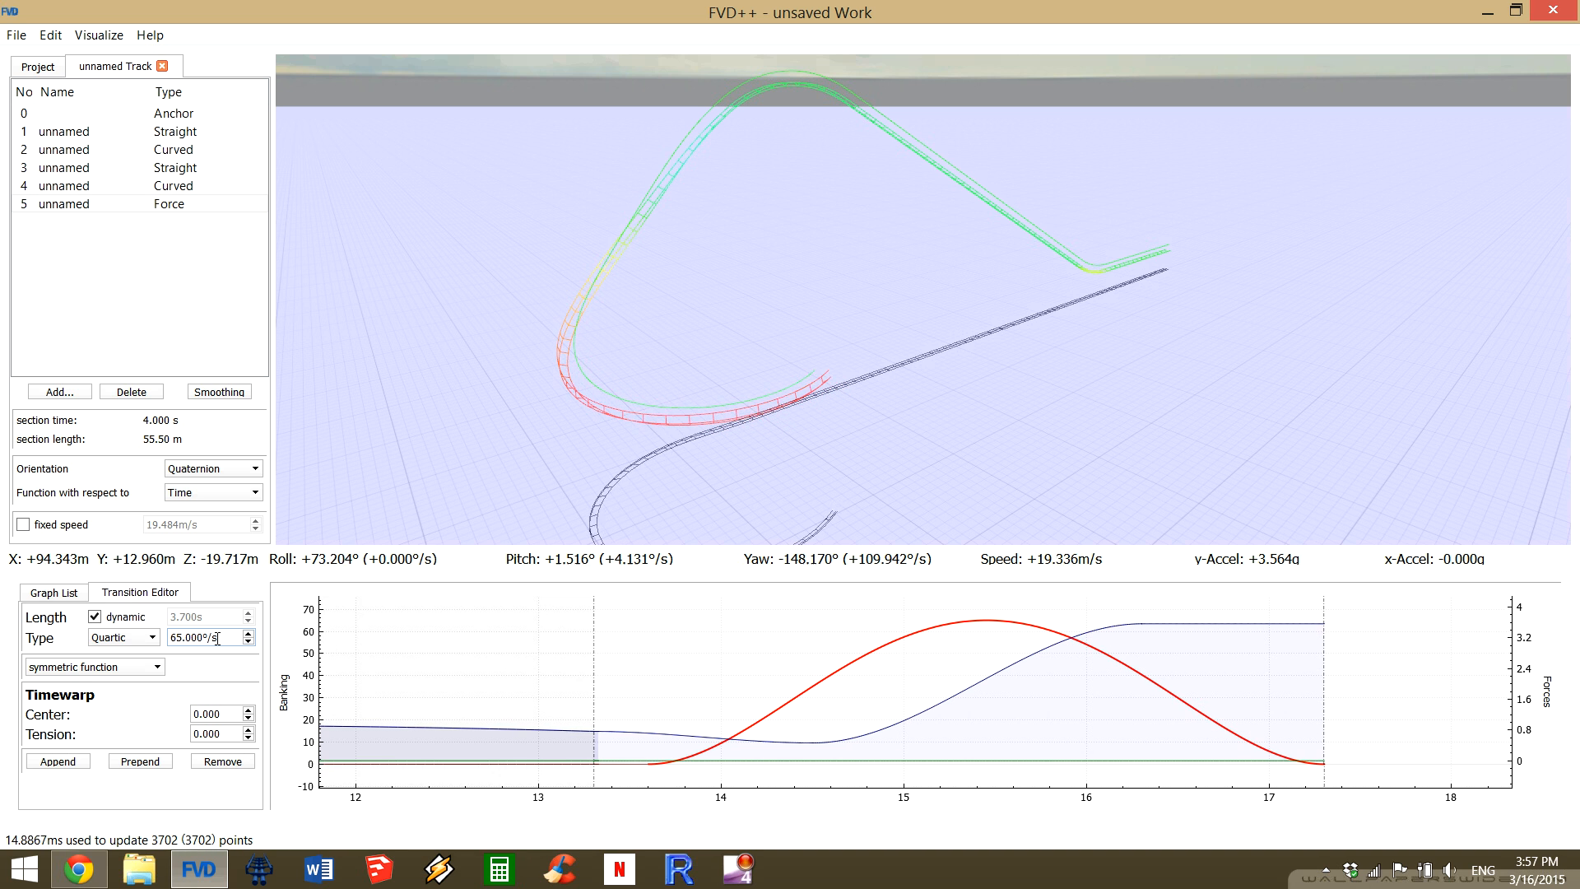
{"action": "scroll", "coordinate": [217, 637], "scroll_direction": "down", "scroll_amount": 5}
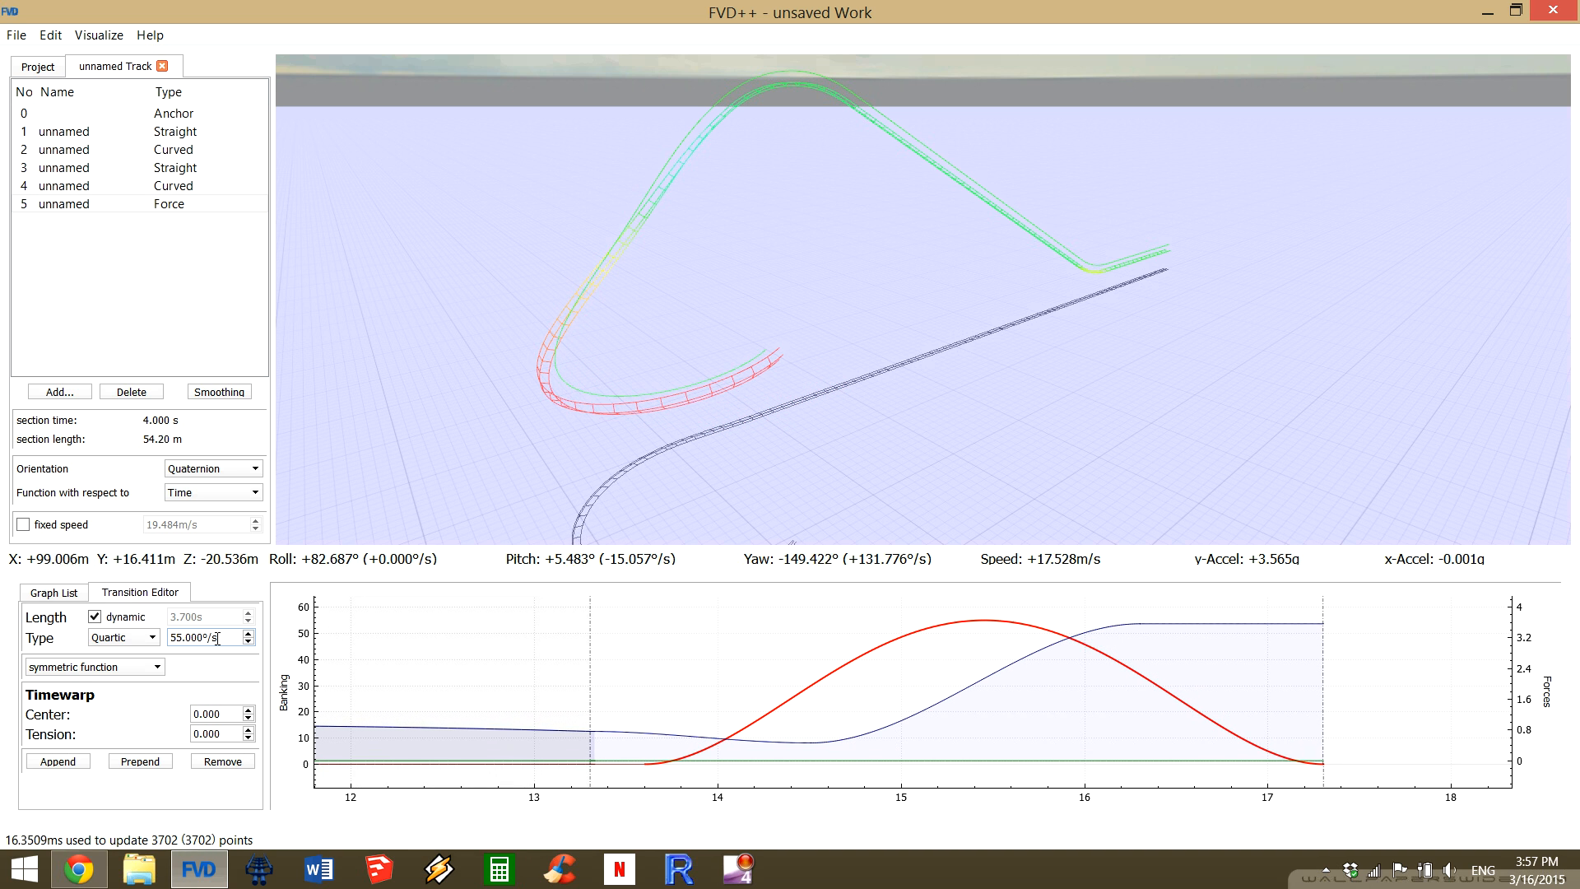
Raise the quartic roll-rate transition to 75.000°/s, turn off its dynamic length and shorten it to 2.500 s.
{"action": "scroll", "coordinate": [217, 638], "scroll_direction": "up", "scroll_amount": 10}
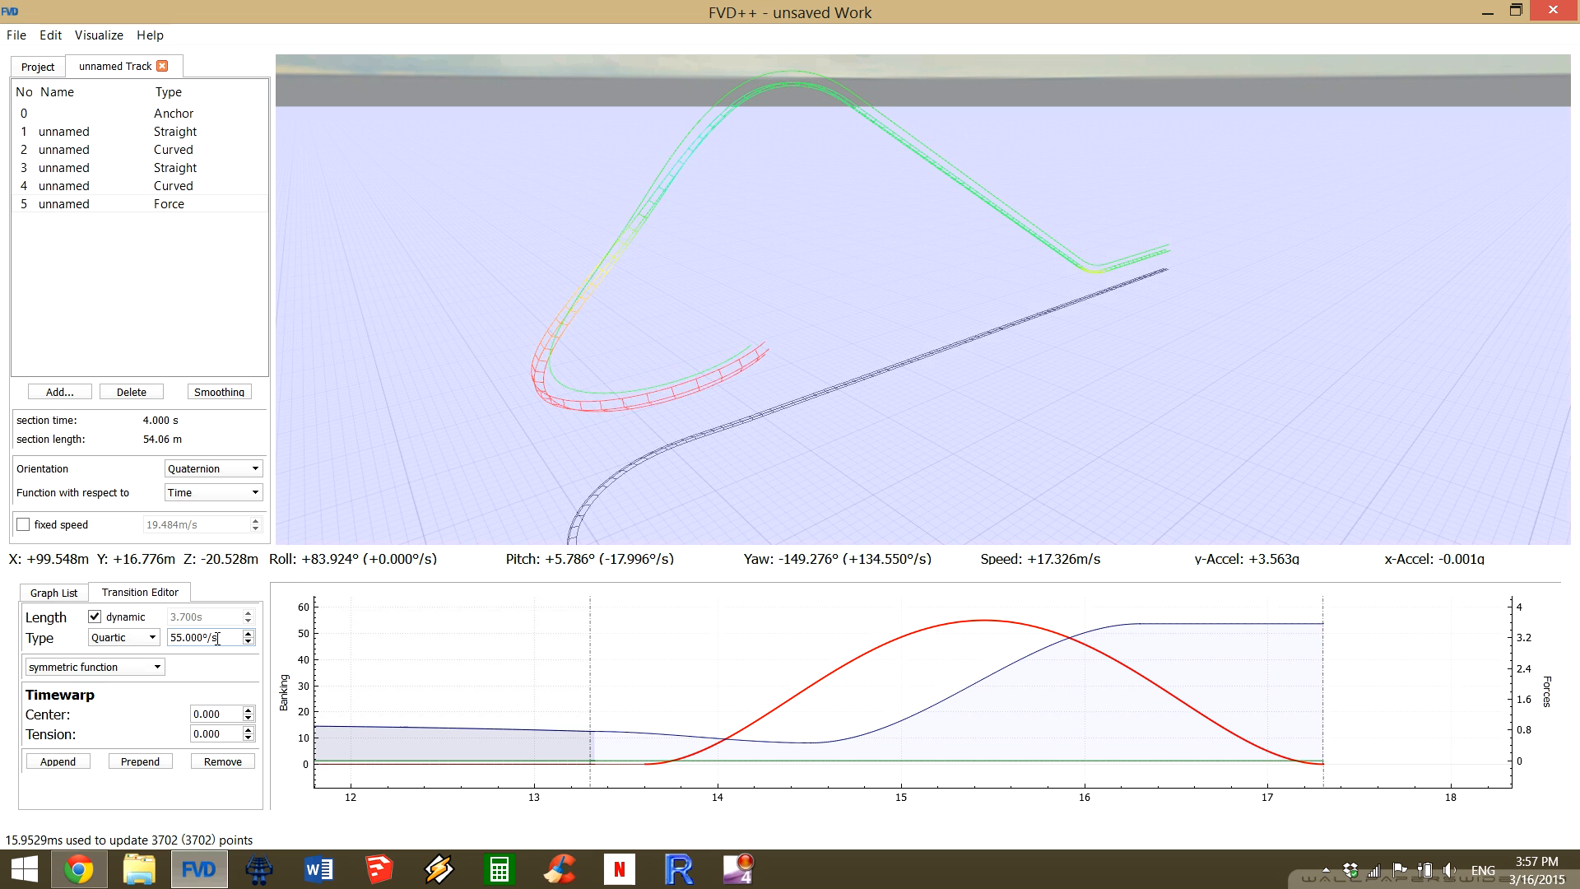
{"action": "scroll", "coordinate": [217, 637], "scroll_direction": "up", "scroll_amount": 11}
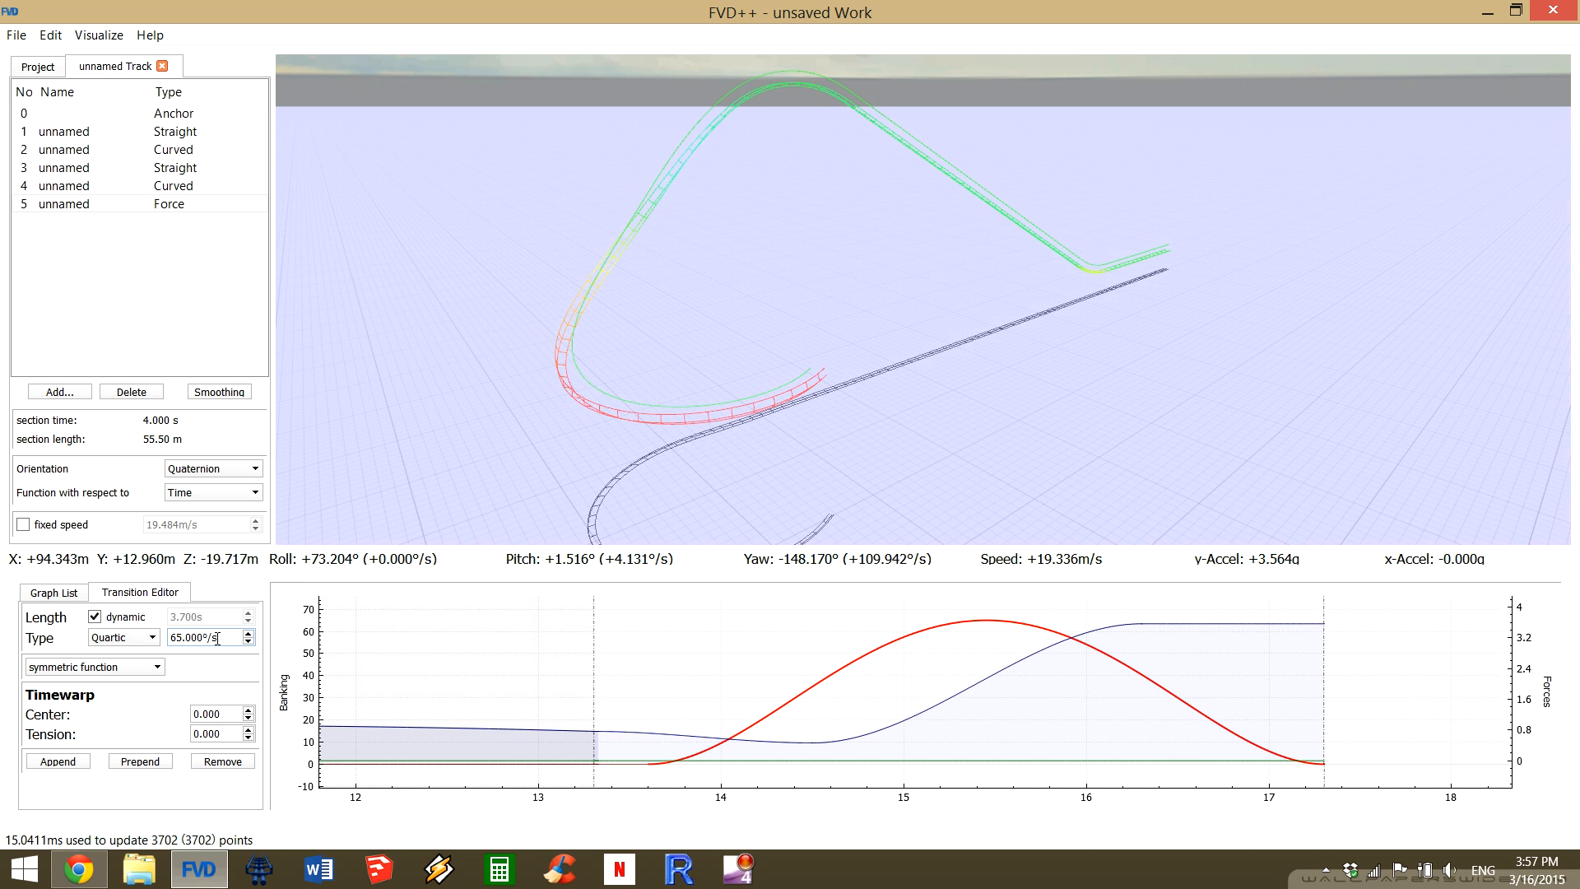
{"action": "scroll", "coordinate": [217, 638], "scroll_direction": "up", "scroll_amount": 1}
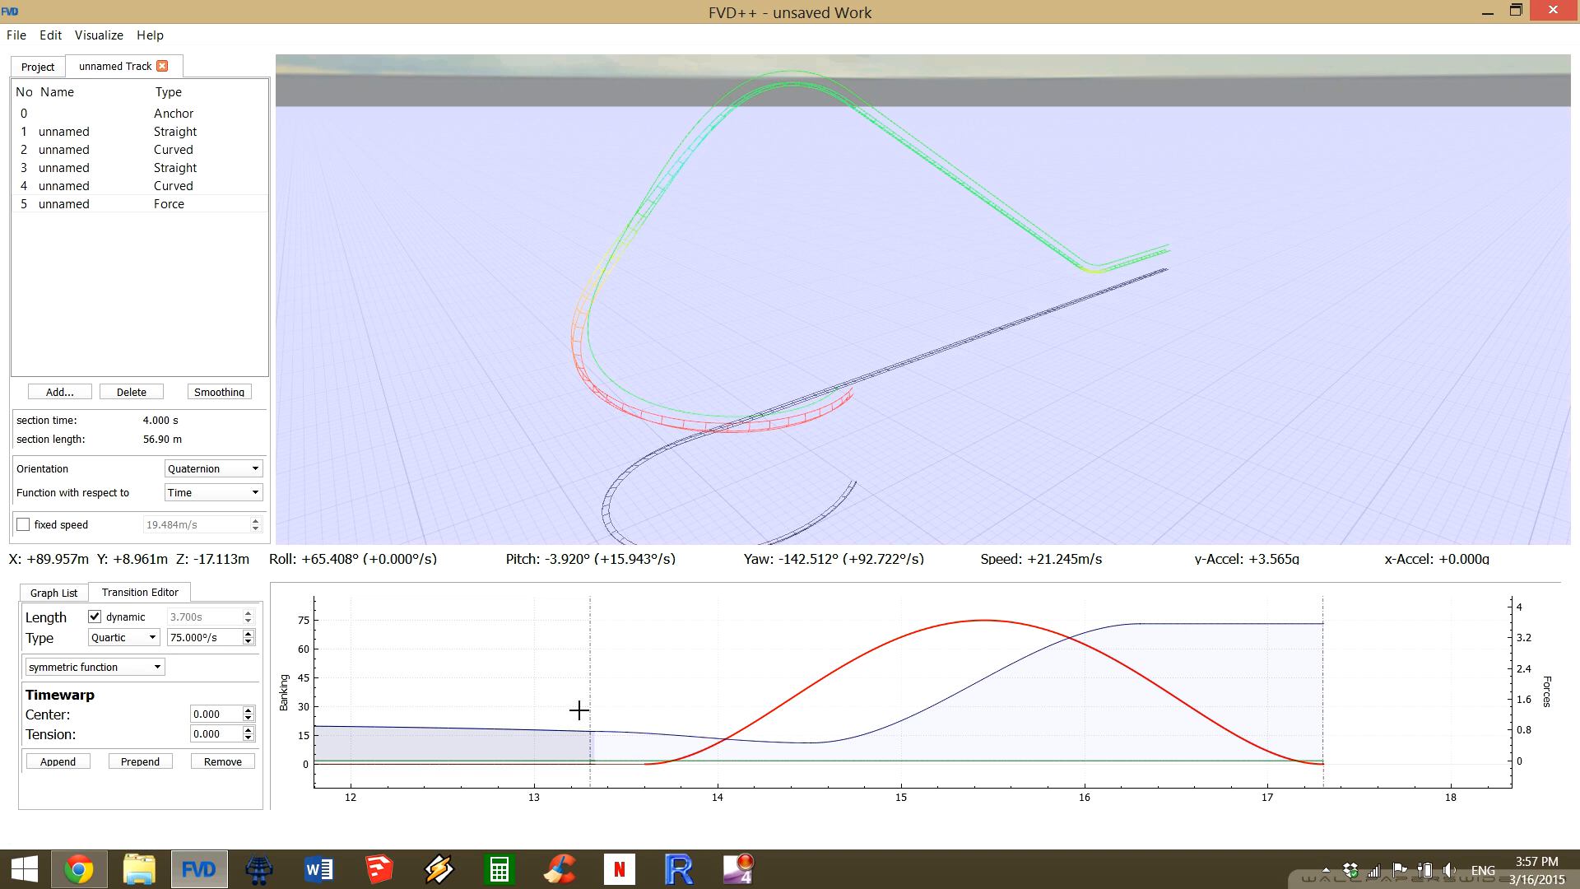
{"action": "left_click", "coordinate": [94, 617]}
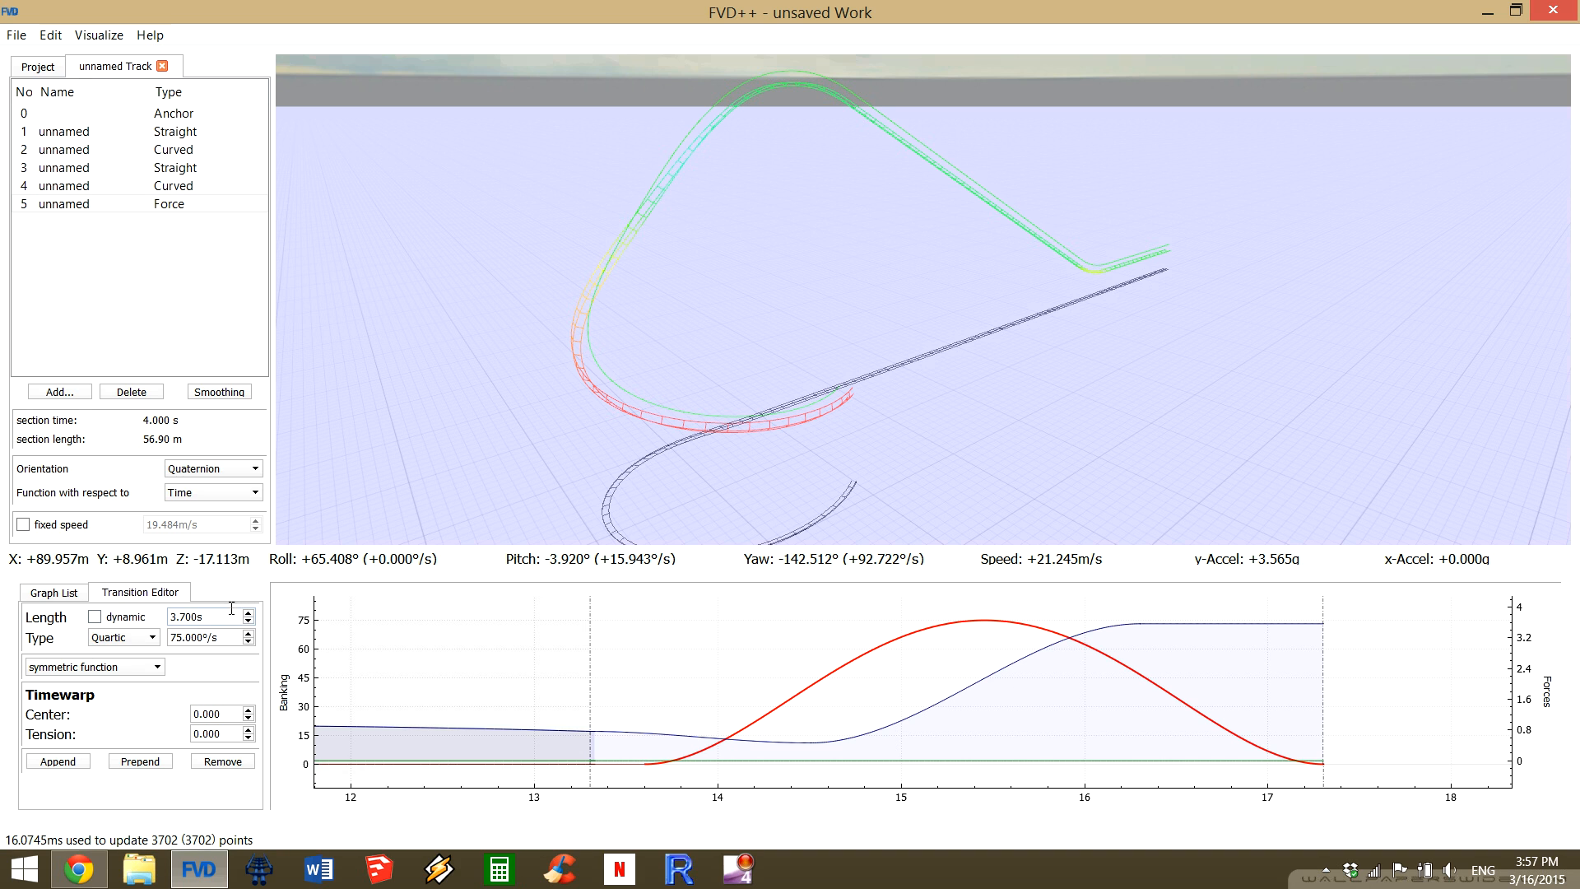
{"action": "scroll", "coordinate": [230, 611], "scroll_direction": "down", "scroll_amount": 5}
{"action": "scroll", "coordinate": [230, 610], "scroll_direction": "down", "scroll_amount": 5}
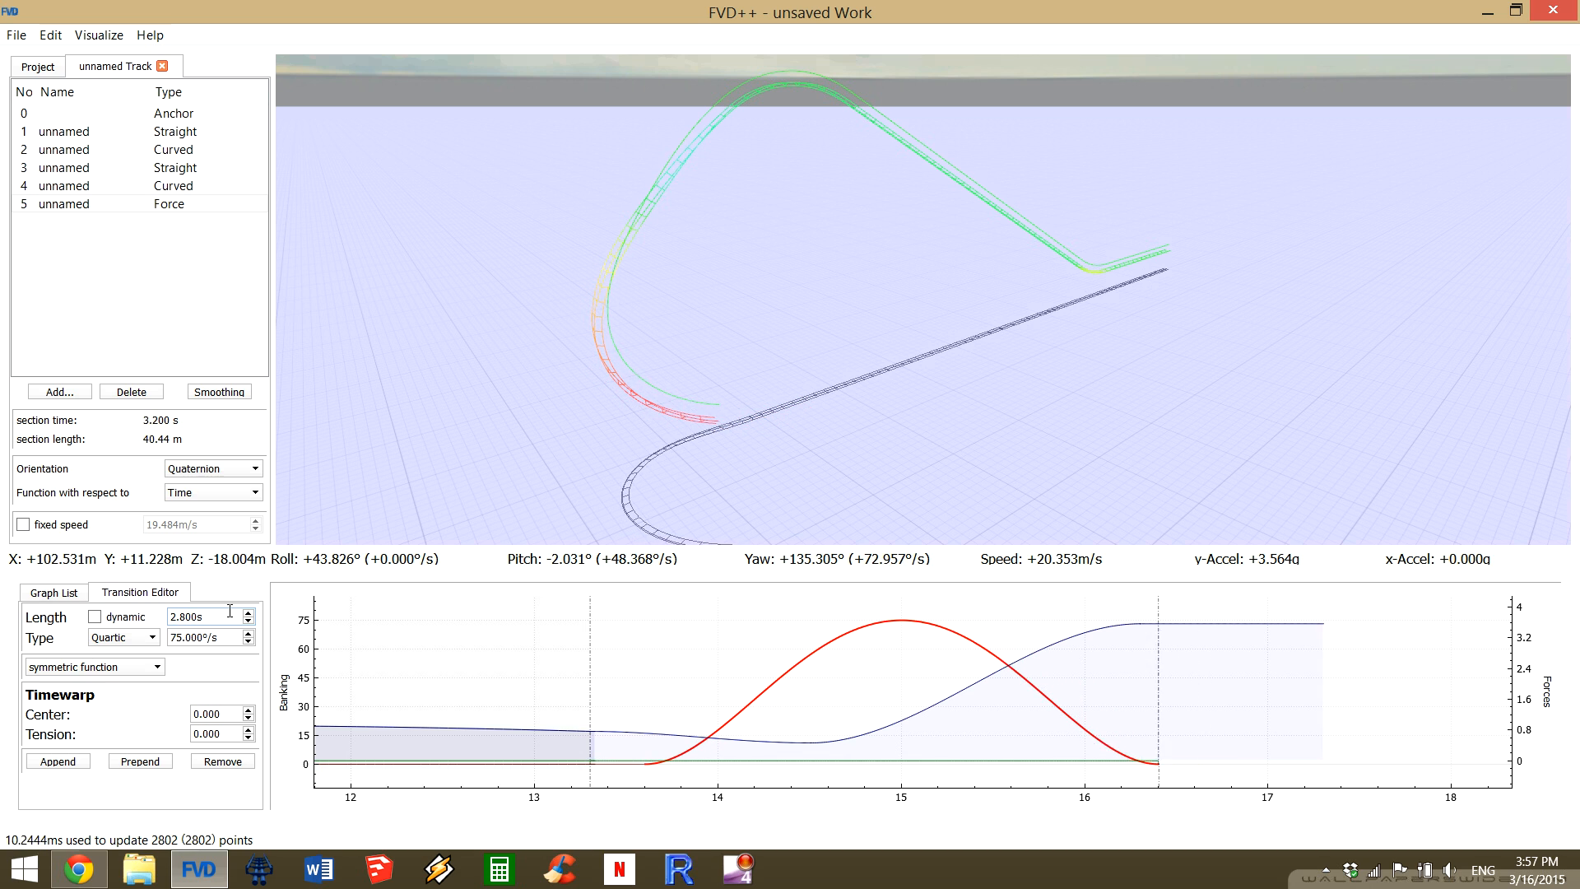
{"action": "scroll", "coordinate": [230, 610], "scroll_direction": "down", "scroll_amount": 2}
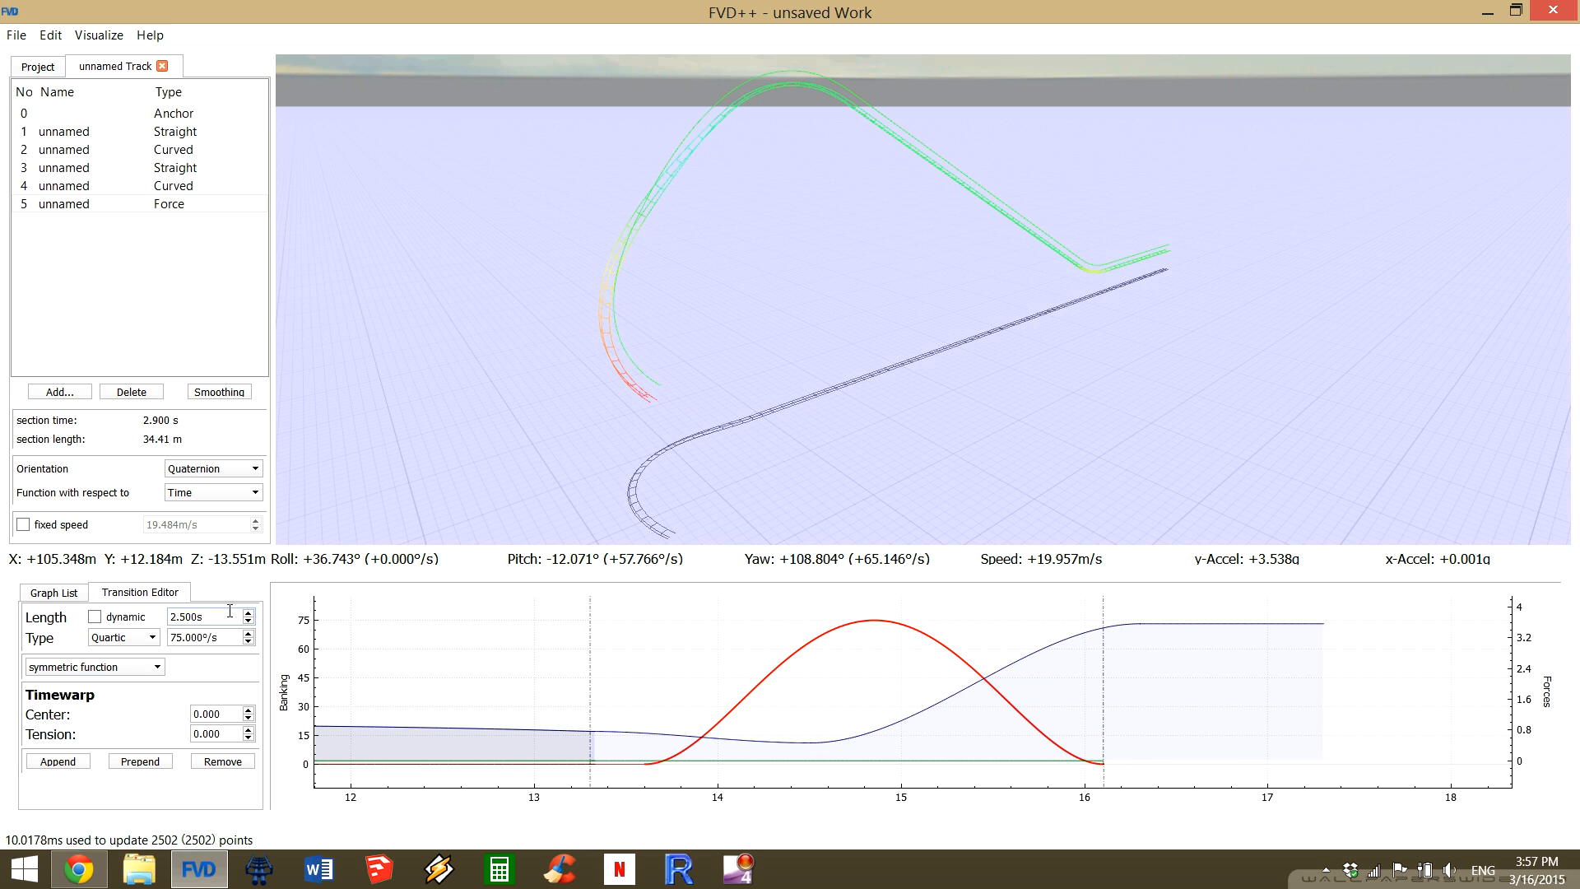
Append a quartic roll-rate transition of 0.000°/s with dynamic length after the 75.000°/s roll.
{"action": "left_click", "coordinate": [76, 766]}
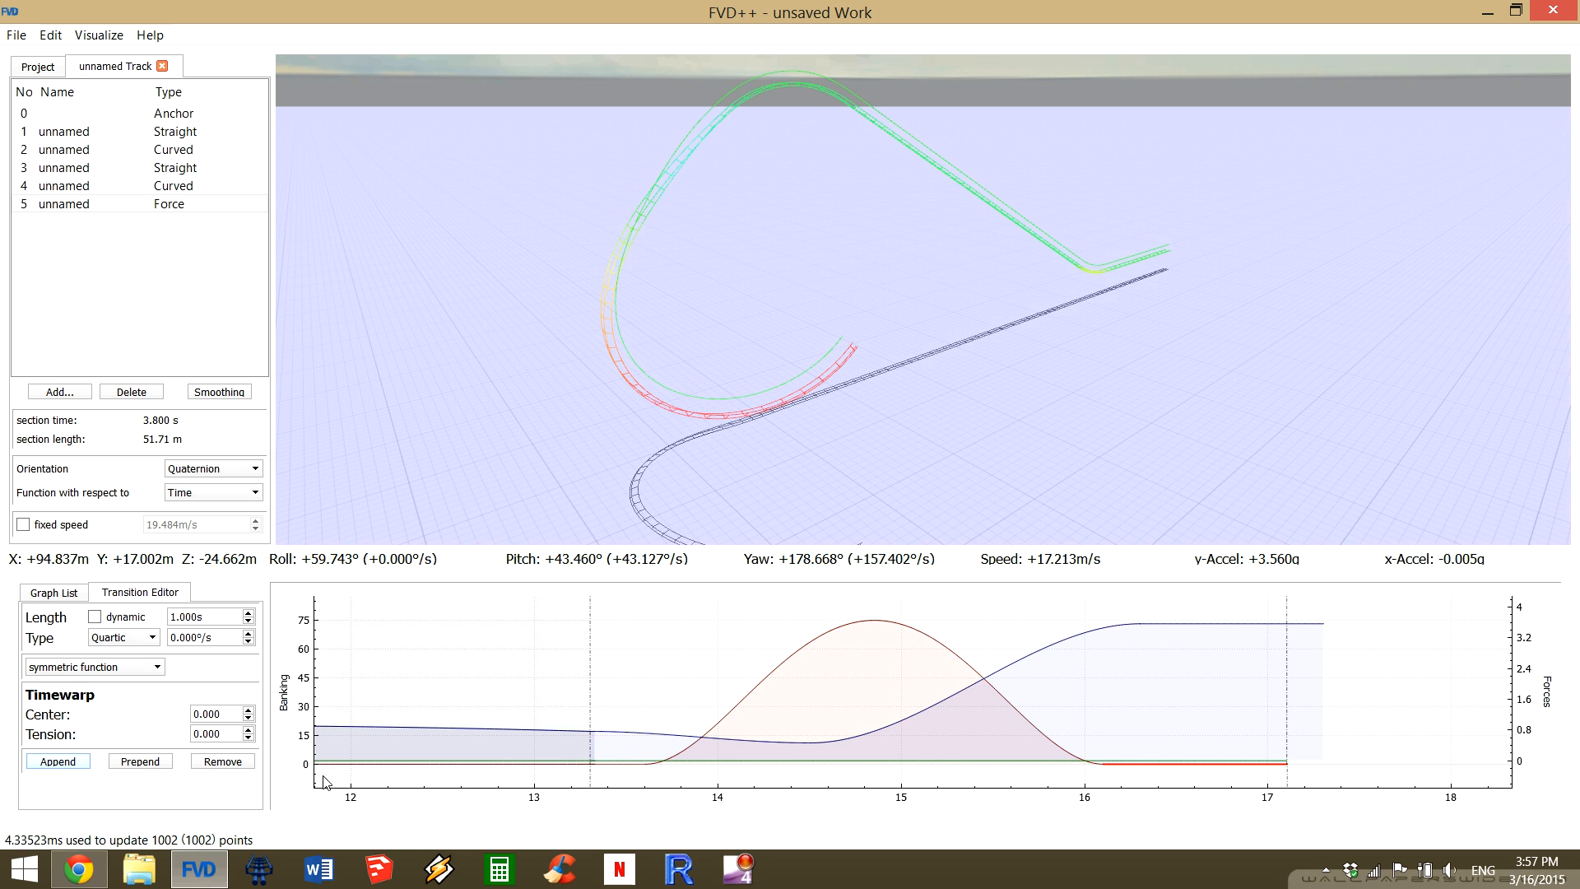
{"action": "left_click", "coordinate": [102, 617]}
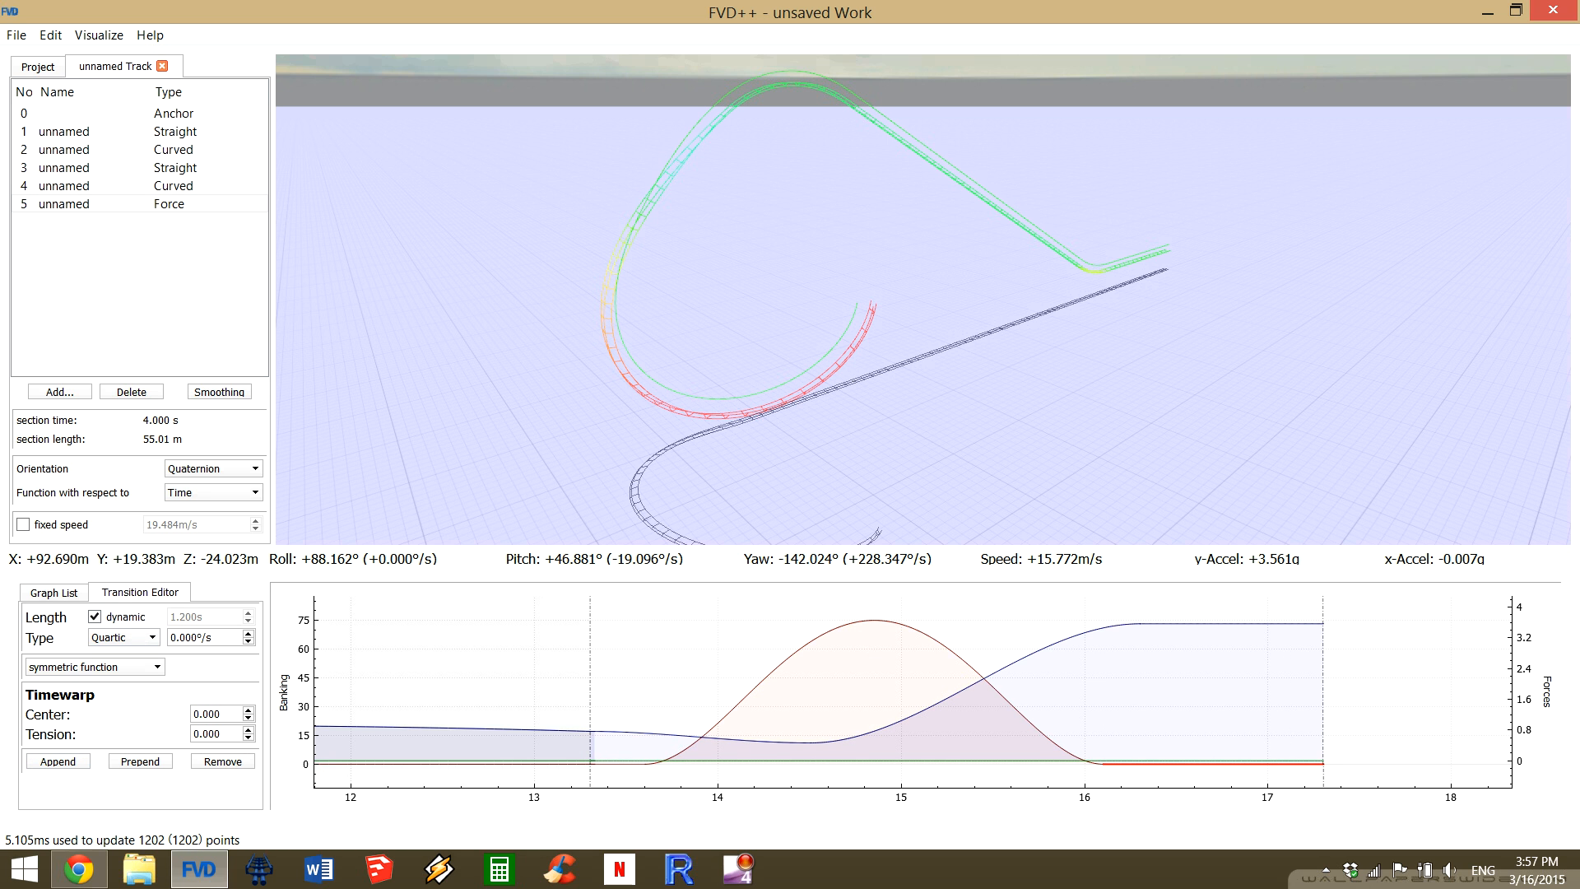
{"action": "left_click_drag", "start_coordinate": [823, 247], "coordinate": [852, 377]}
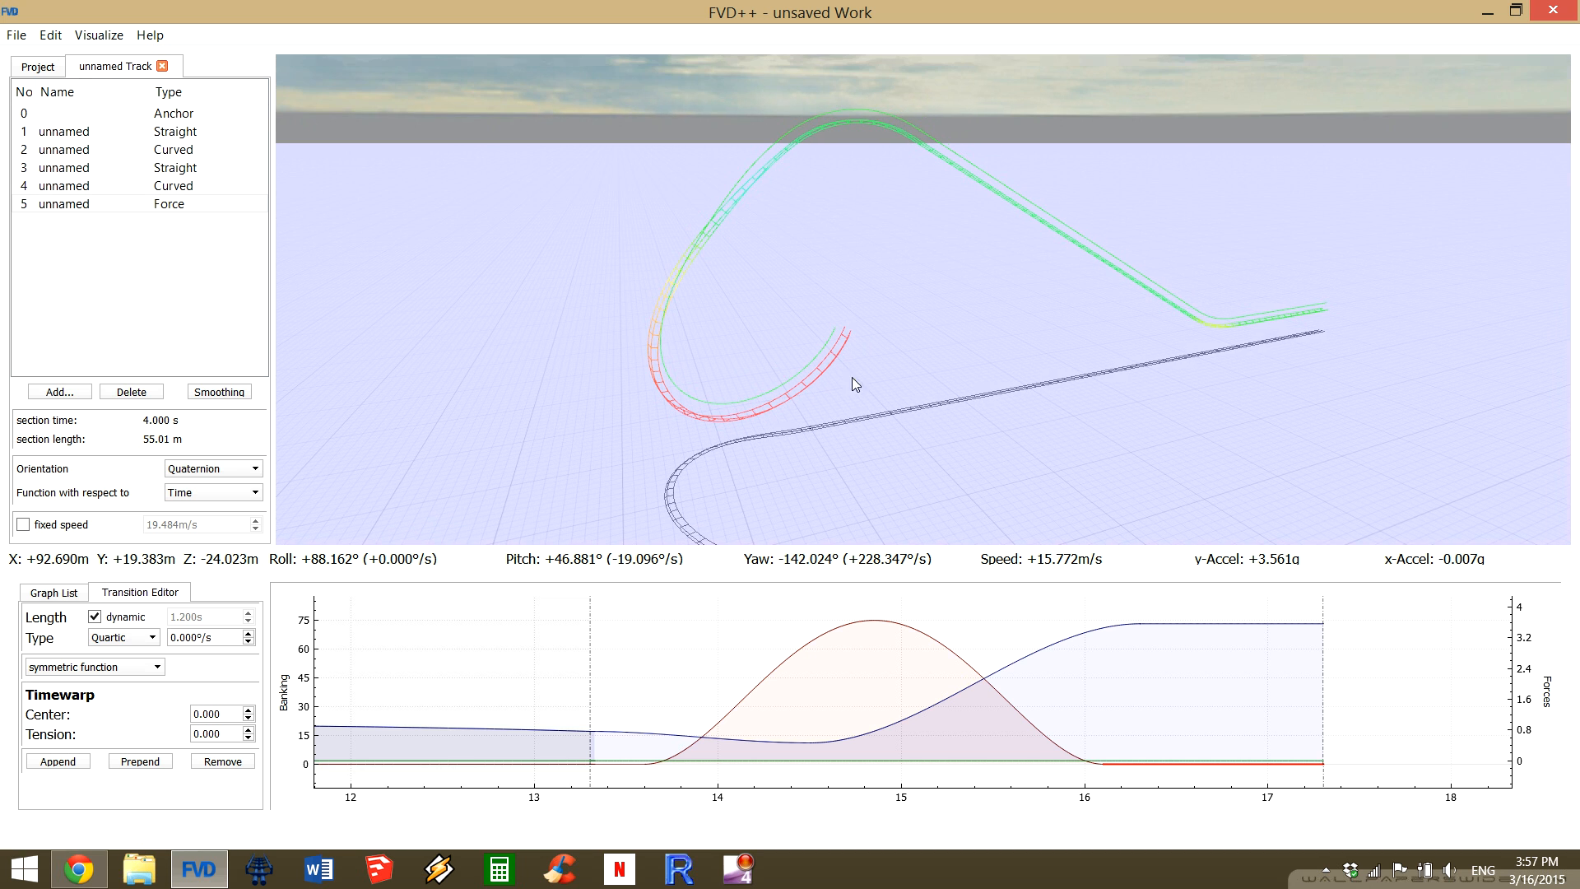
Lengthen the -0.300 g cubic normal force transition at the start of the force section to 1.600 s.
{"action": "left_click", "coordinate": [806, 743]}
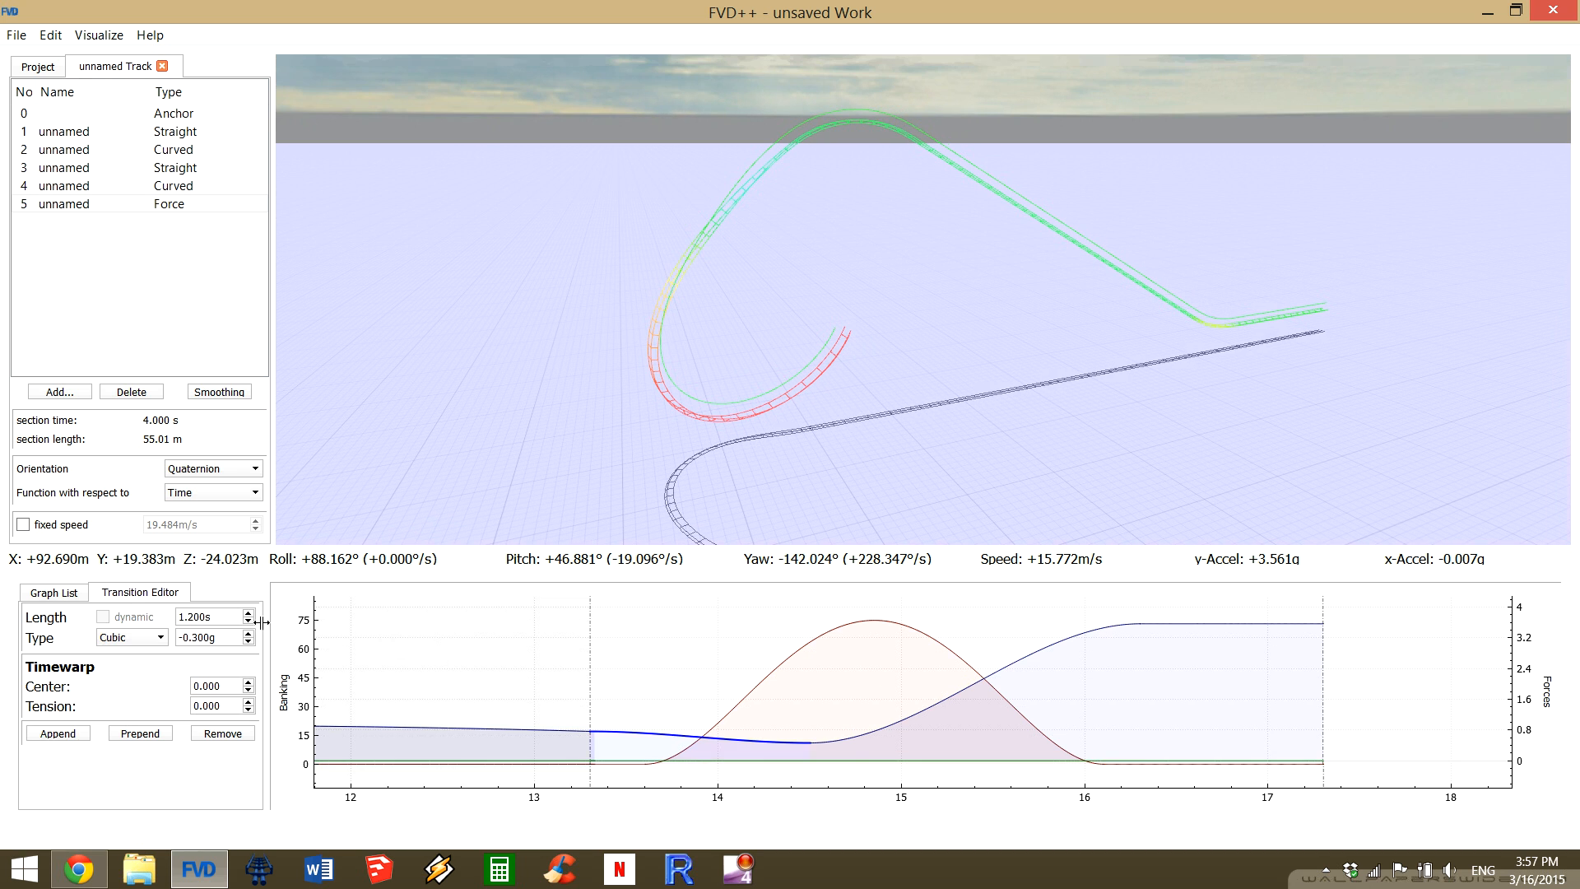
{"action": "scroll", "coordinate": [208, 616], "scroll_direction": "up", "scroll_amount": 2}
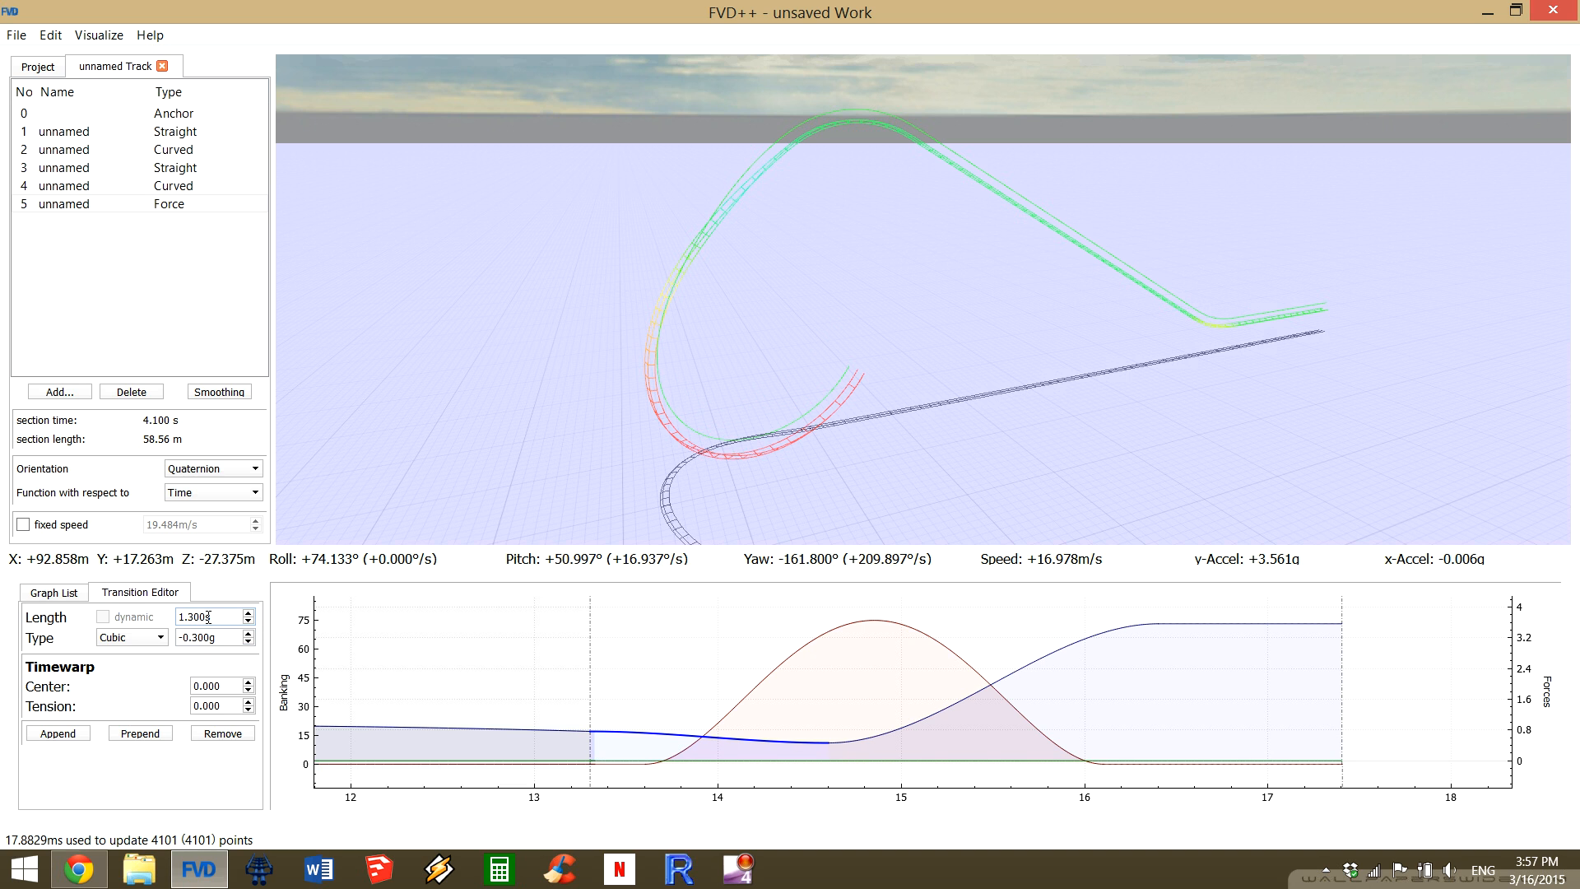
{"action": "scroll", "coordinate": [211, 616], "scroll_direction": "up", "scroll_amount": 2}
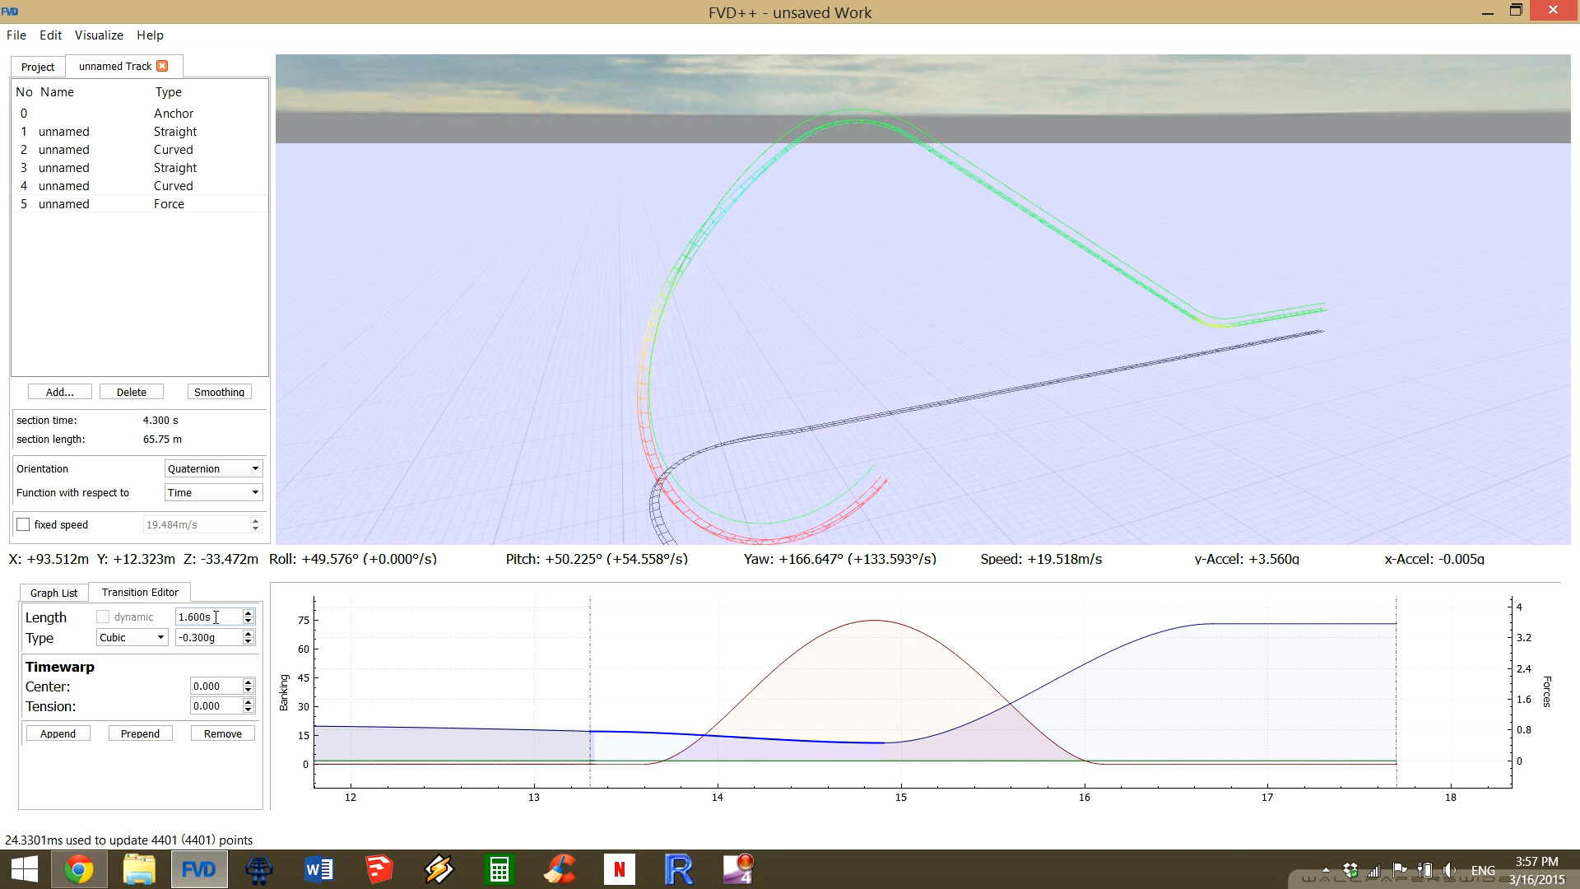
Shorten the 0.000 g force-holding transition at the end of the section to 0.200 s.
{"action": "left_click_drag", "start_coordinate": [823, 246], "coordinate": [652, 405]}
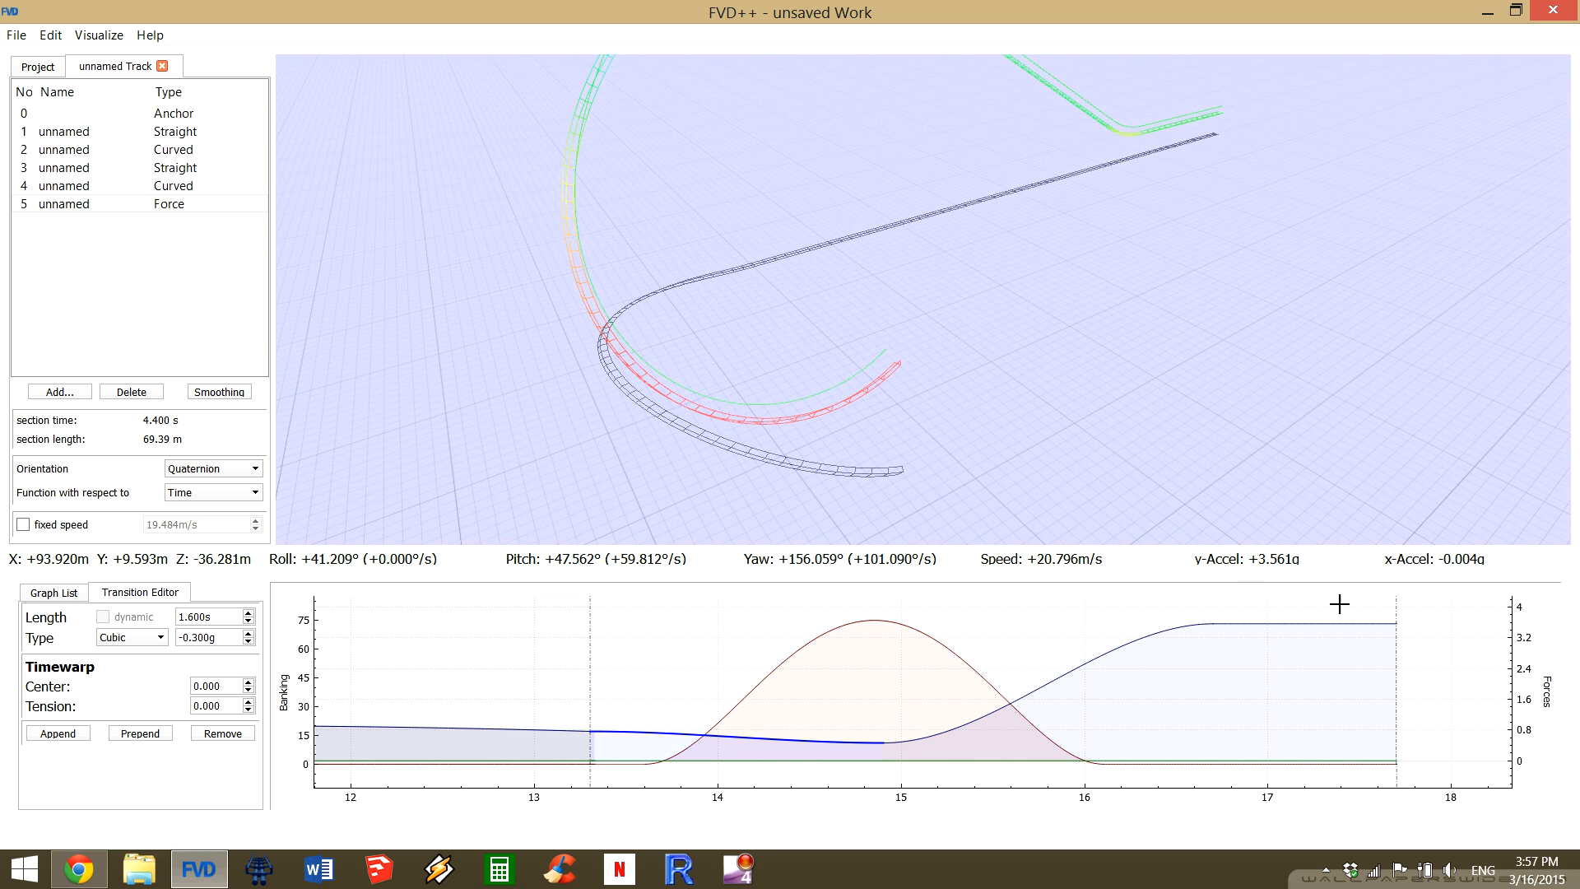
{"action": "left_click", "coordinate": [1308, 623]}
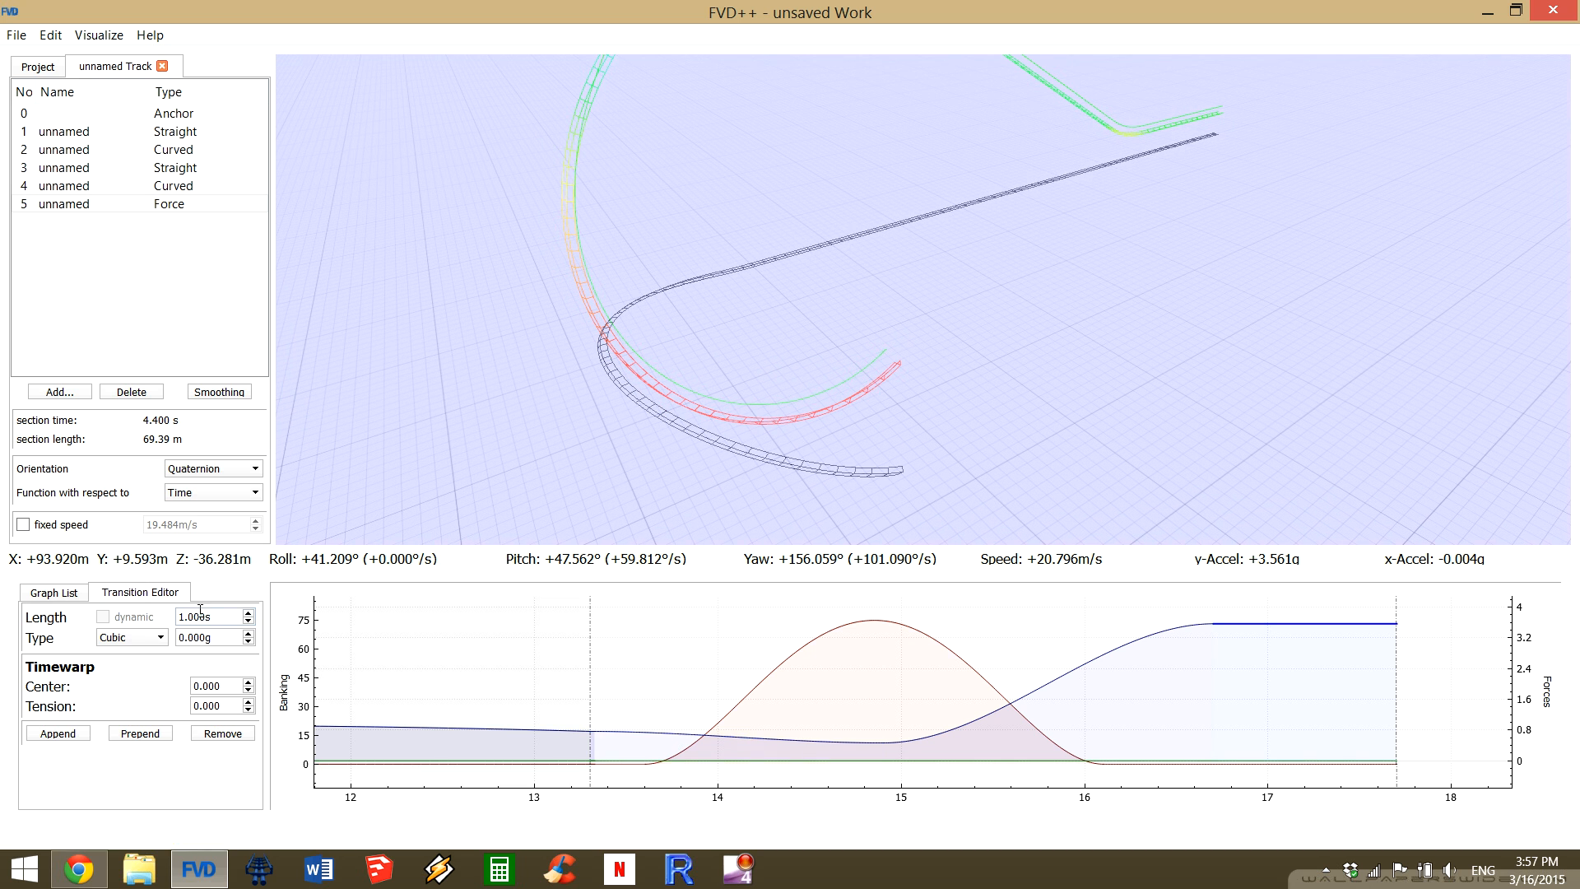
{"action": "scroll", "coordinate": [201, 613], "scroll_direction": "down", "scroll_amount": 6}
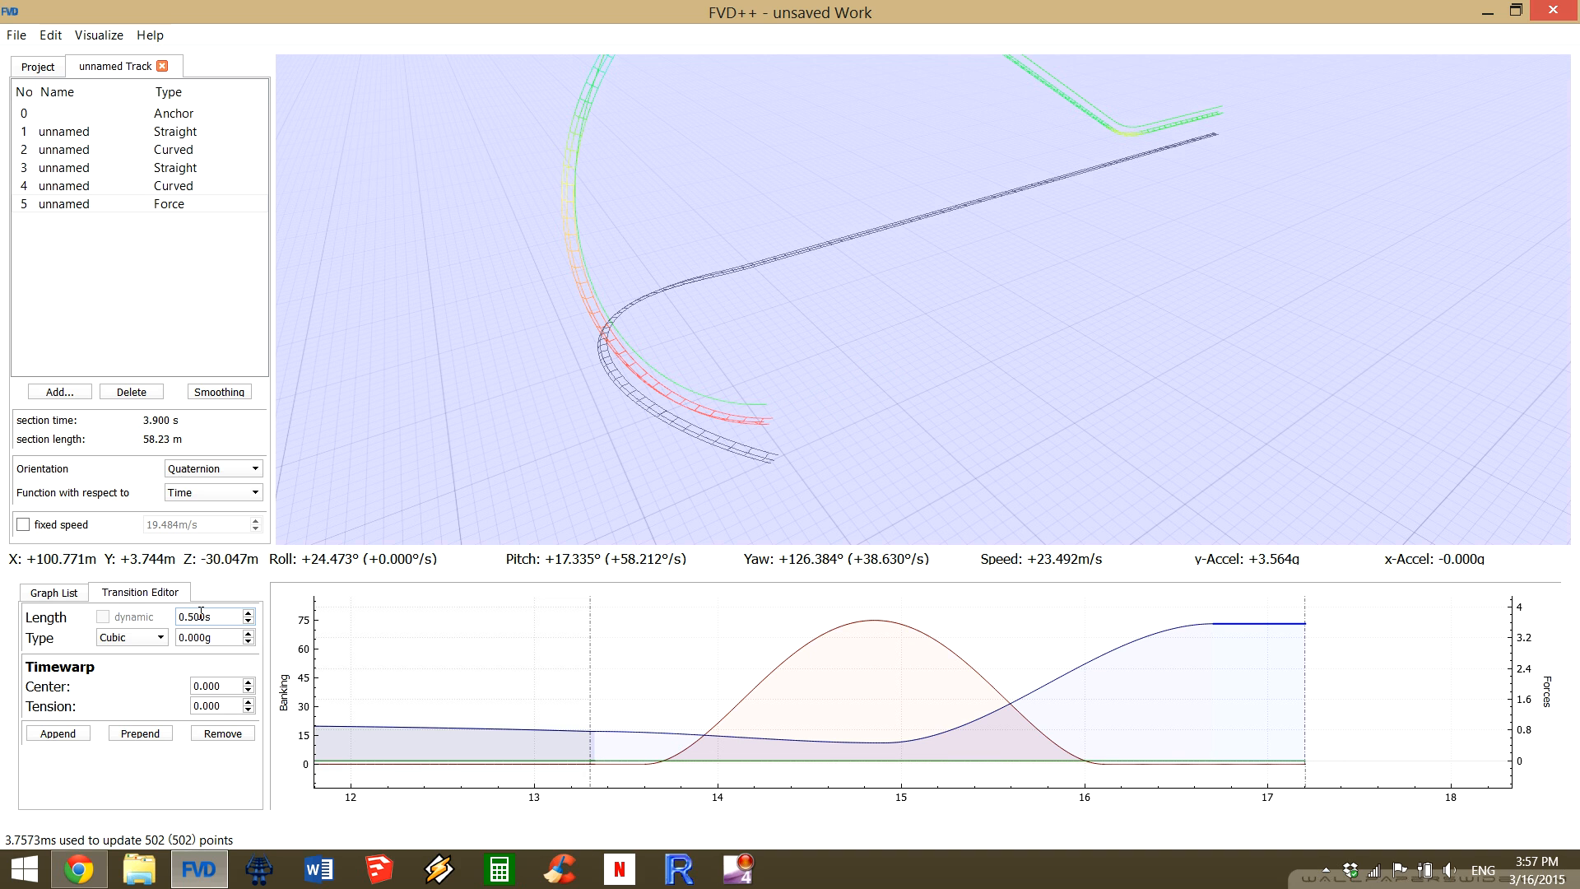
{"action": "scroll", "coordinate": [201, 614], "scroll_direction": "down", "scroll_amount": 2}
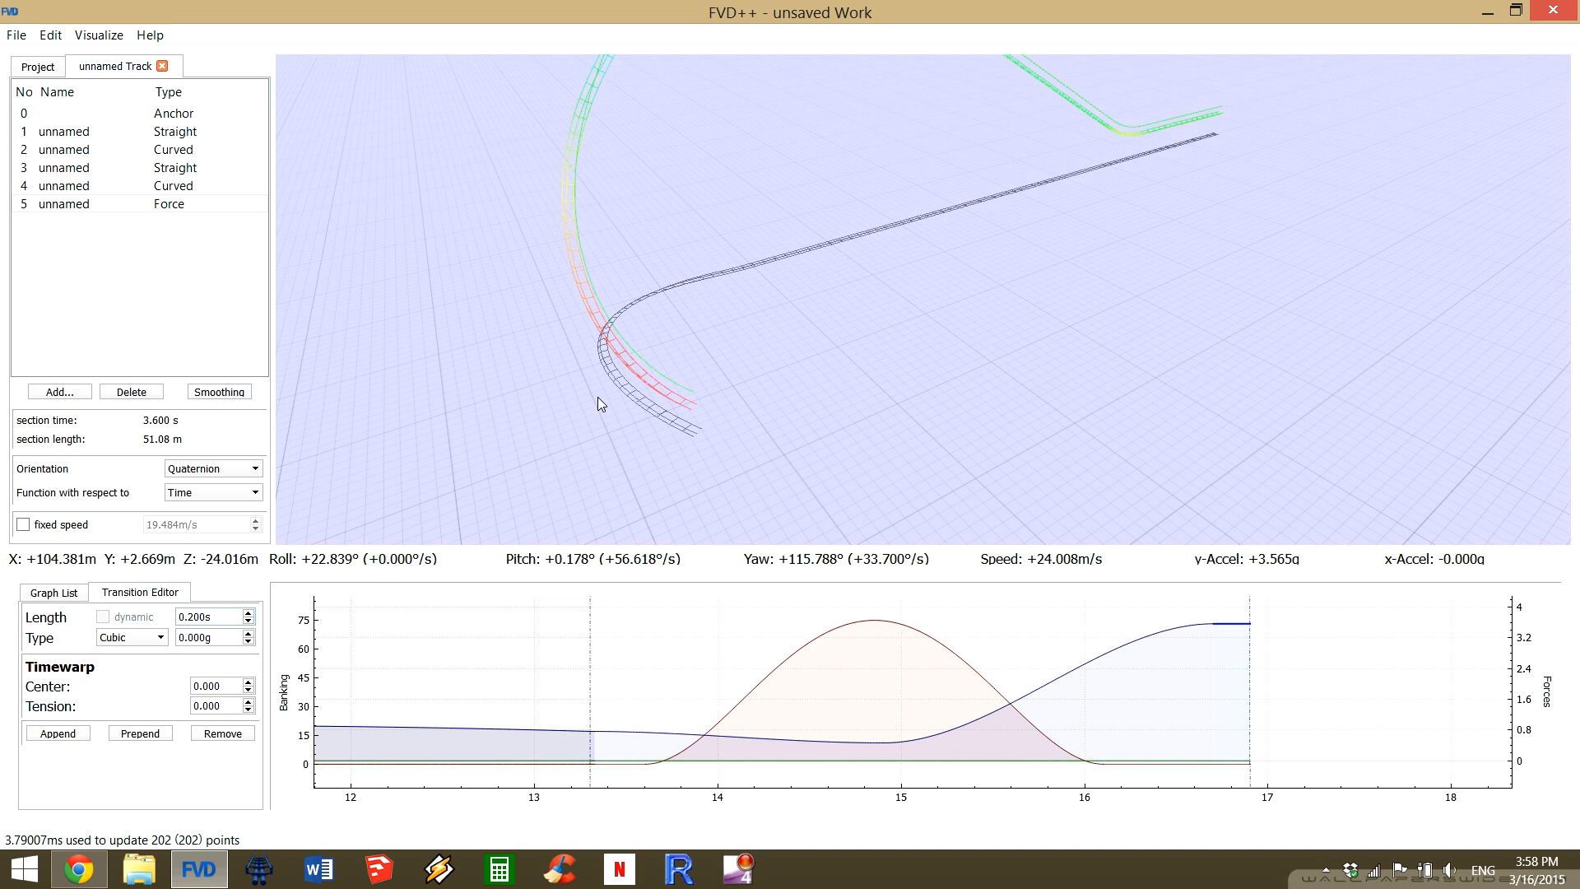
Set the timewarp tension of the 75.000°/s quartic roll-rate transition to -1.200.
{"action": "left_click", "coordinate": [1033, 727]}
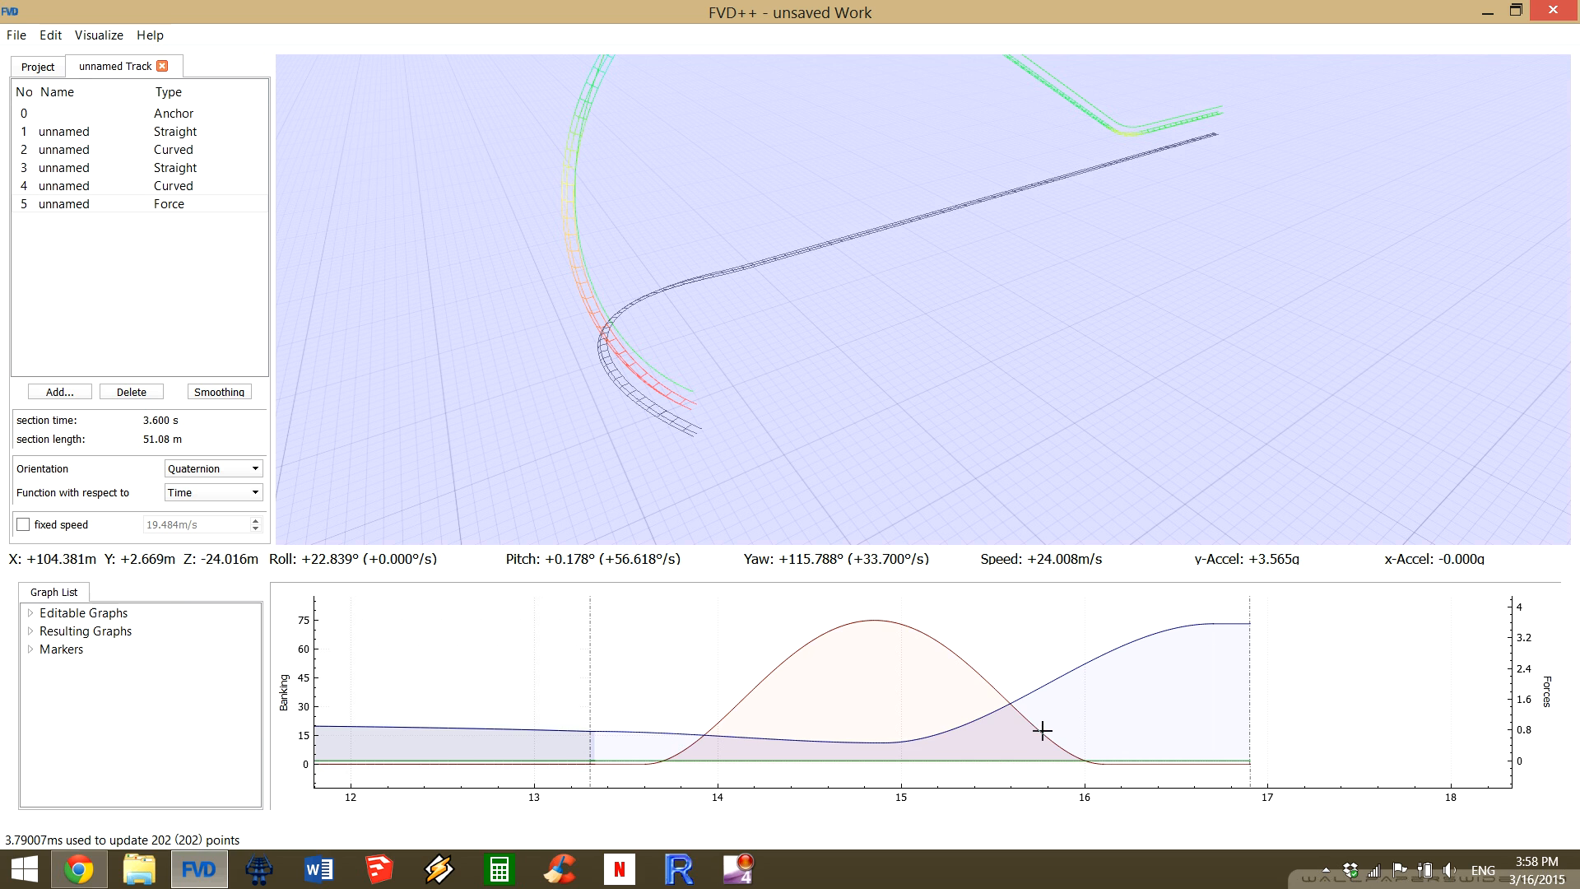
{"action": "left_click", "coordinate": [1039, 728]}
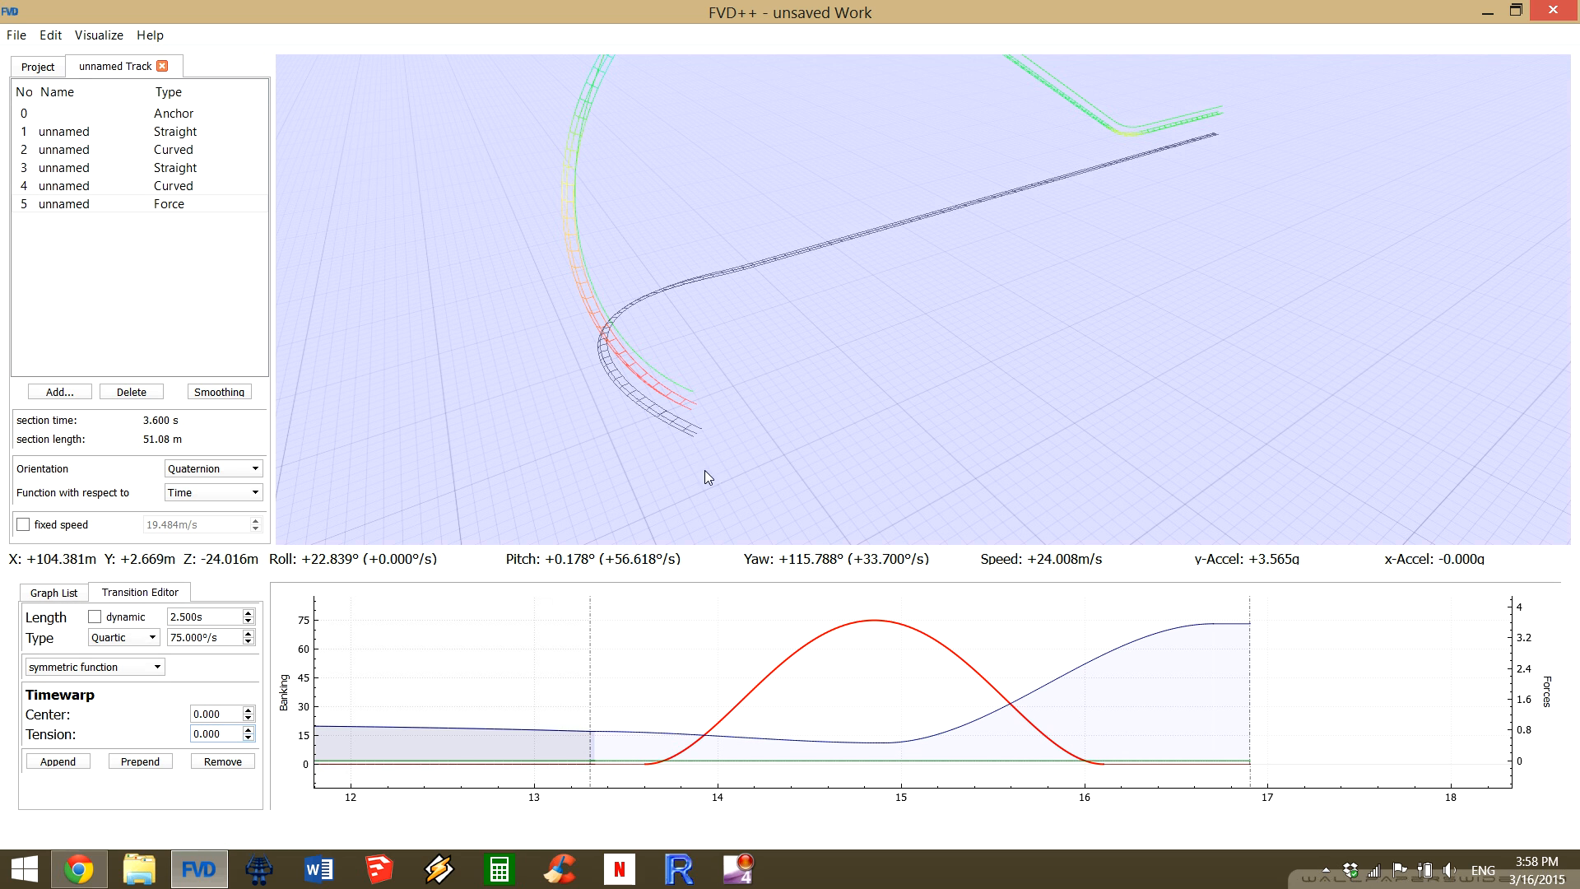
{"action": "key", "text": "s"}
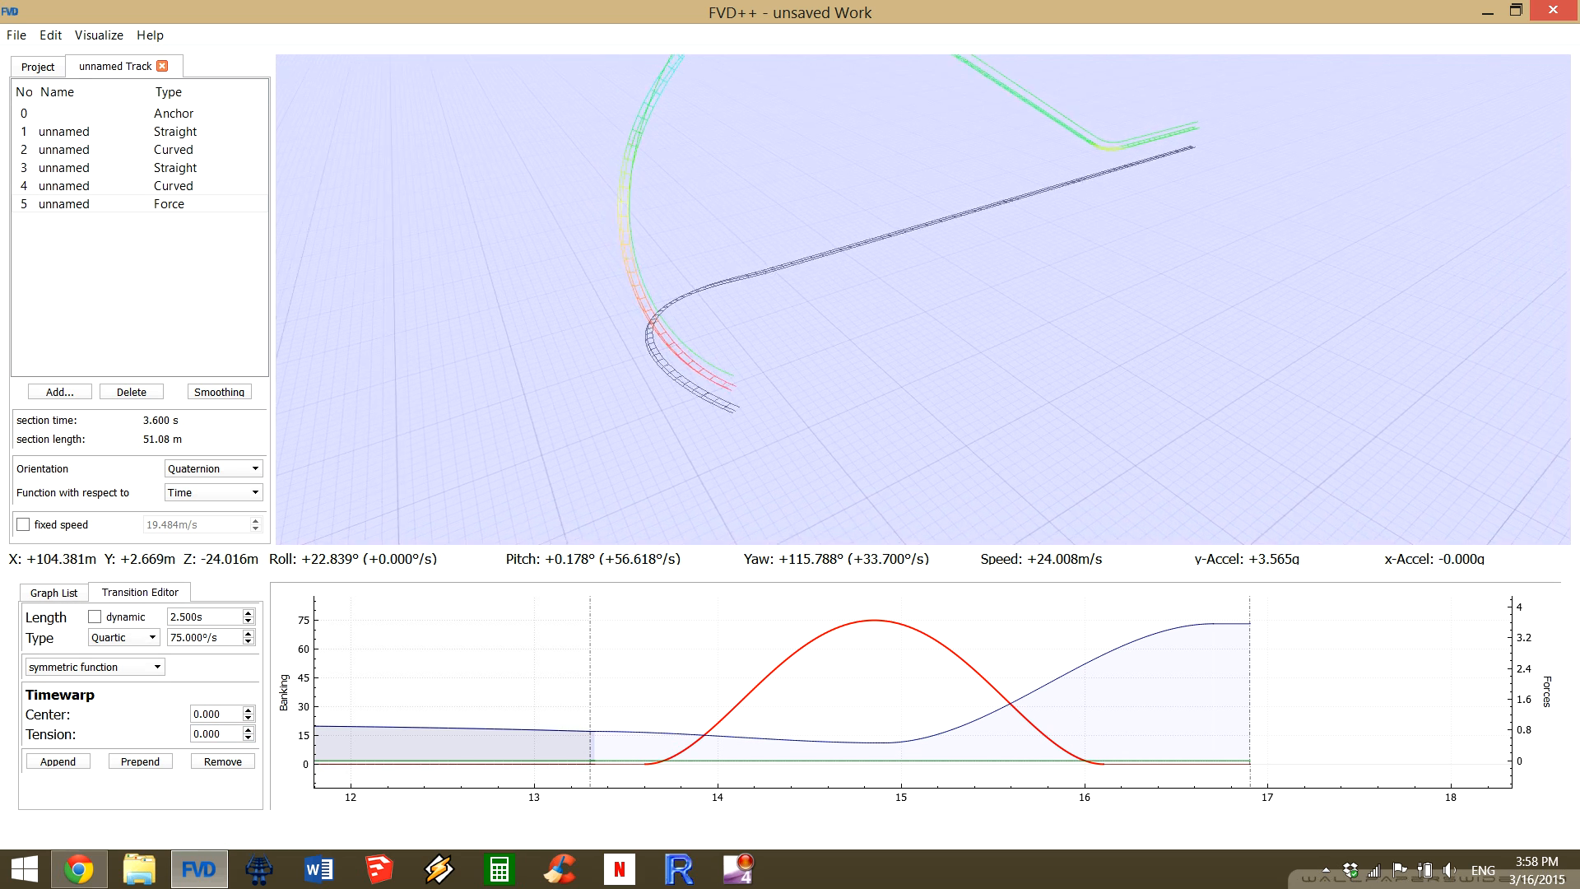
{"action": "left_click_drag", "start_coordinate": [922, 329], "coordinate": [928, 270]}
{"action": "left_click_drag", "start_coordinate": [716, 444], "coordinate": [650, 518]}
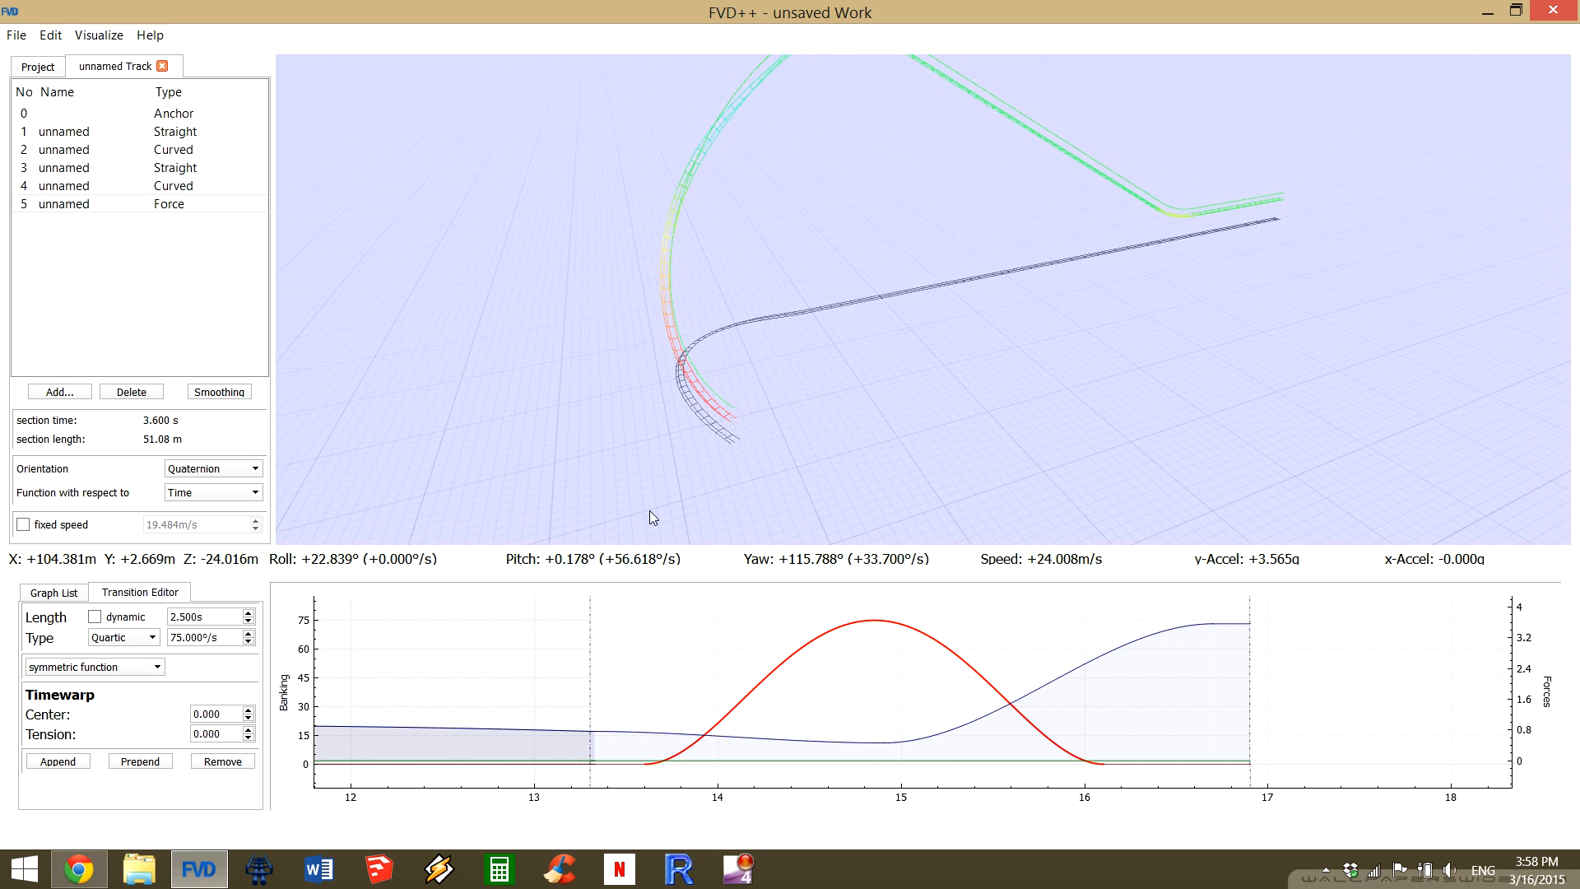
{"action": "scroll", "coordinate": [209, 734], "scroll_direction": "down", "scroll_amount": 8}
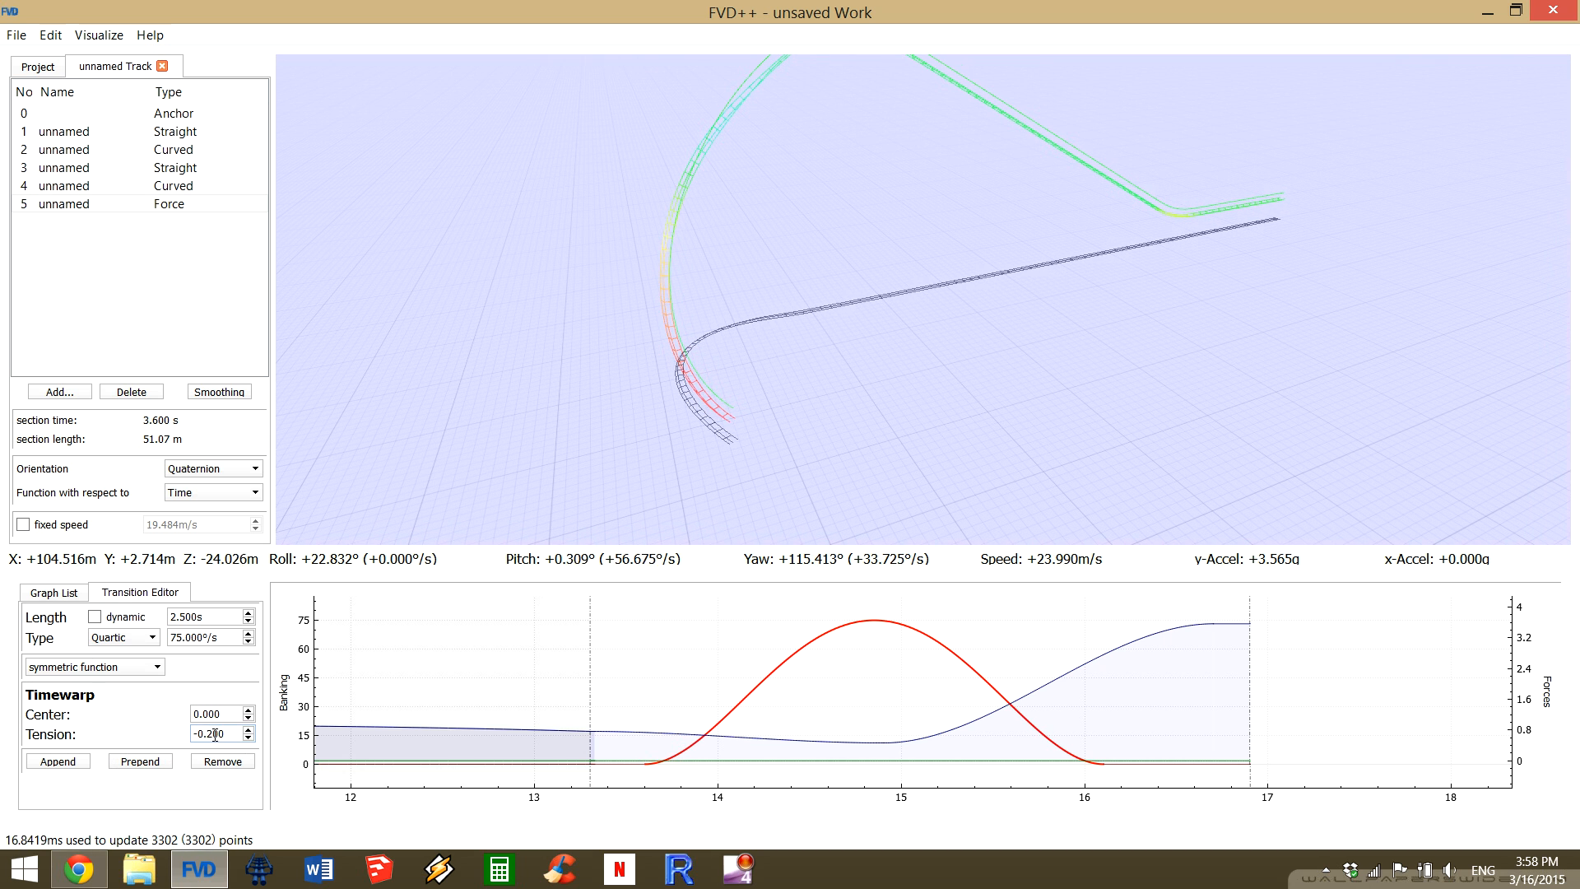
{"action": "scroll", "coordinate": [215, 734], "scroll_direction": "down", "scroll_amount": 4}
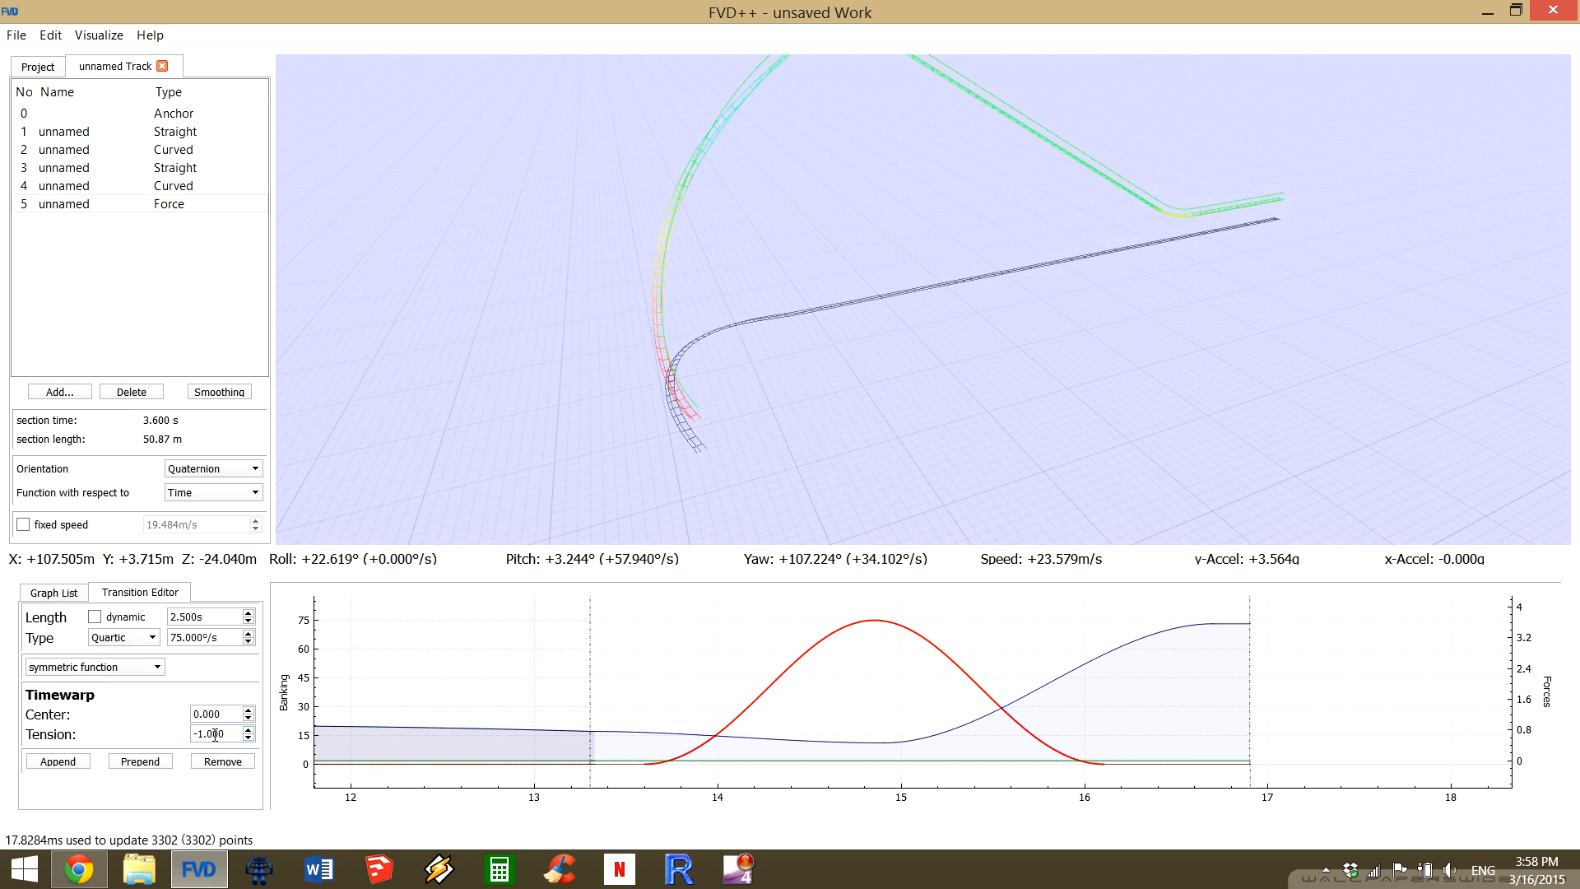
{"action": "scroll", "coordinate": [215, 735], "scroll_direction": "down", "scroll_amount": 1}
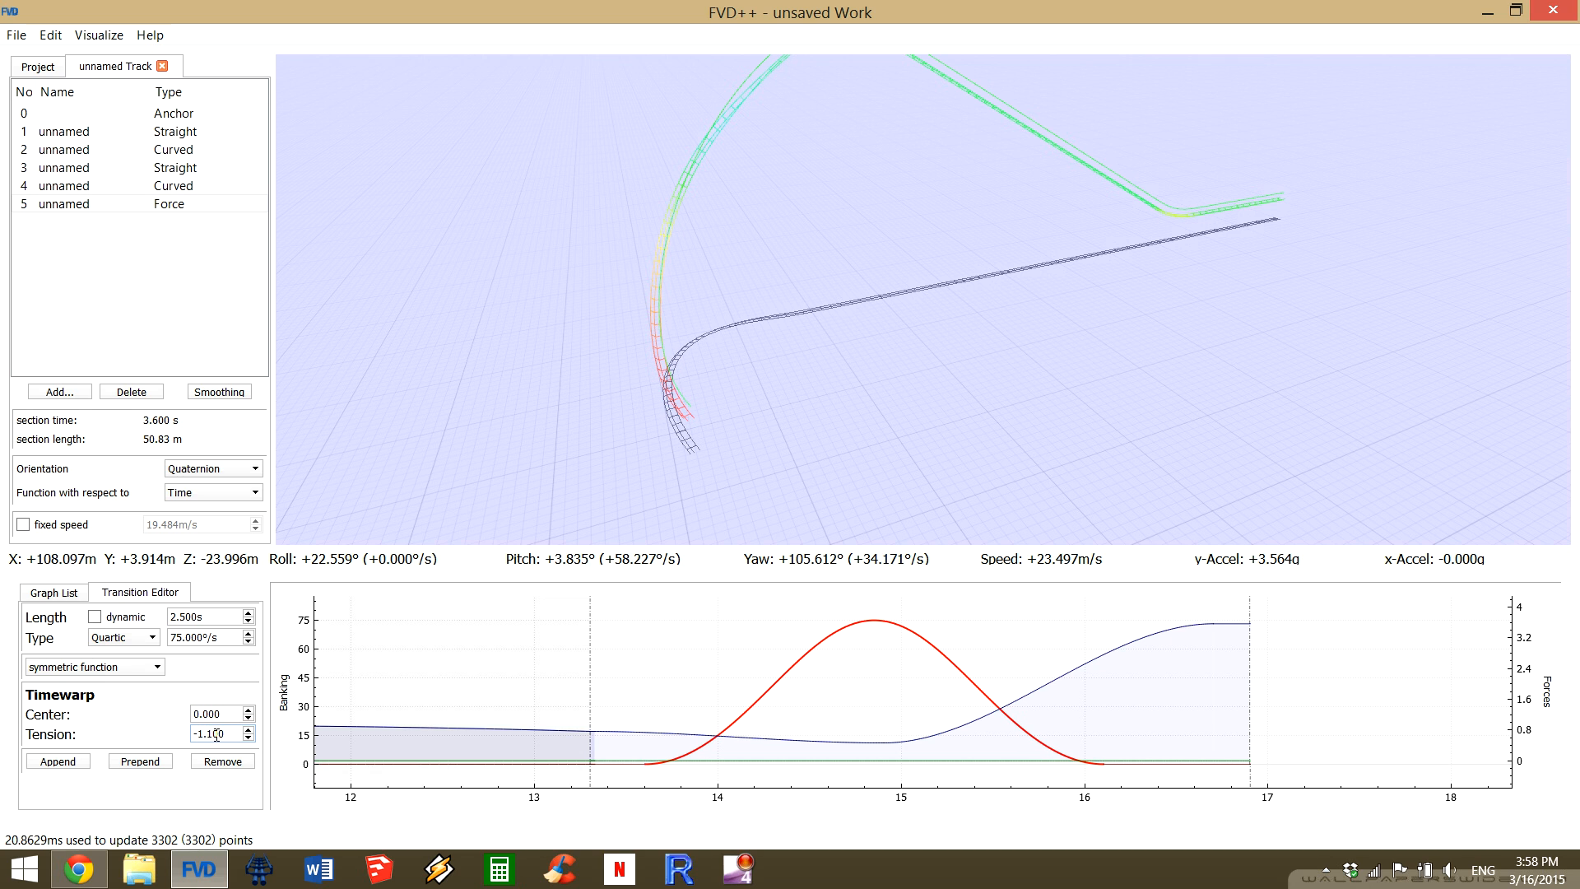
{"action": "scroll", "coordinate": [217, 735], "scroll_direction": "up", "scroll_amount": 1}
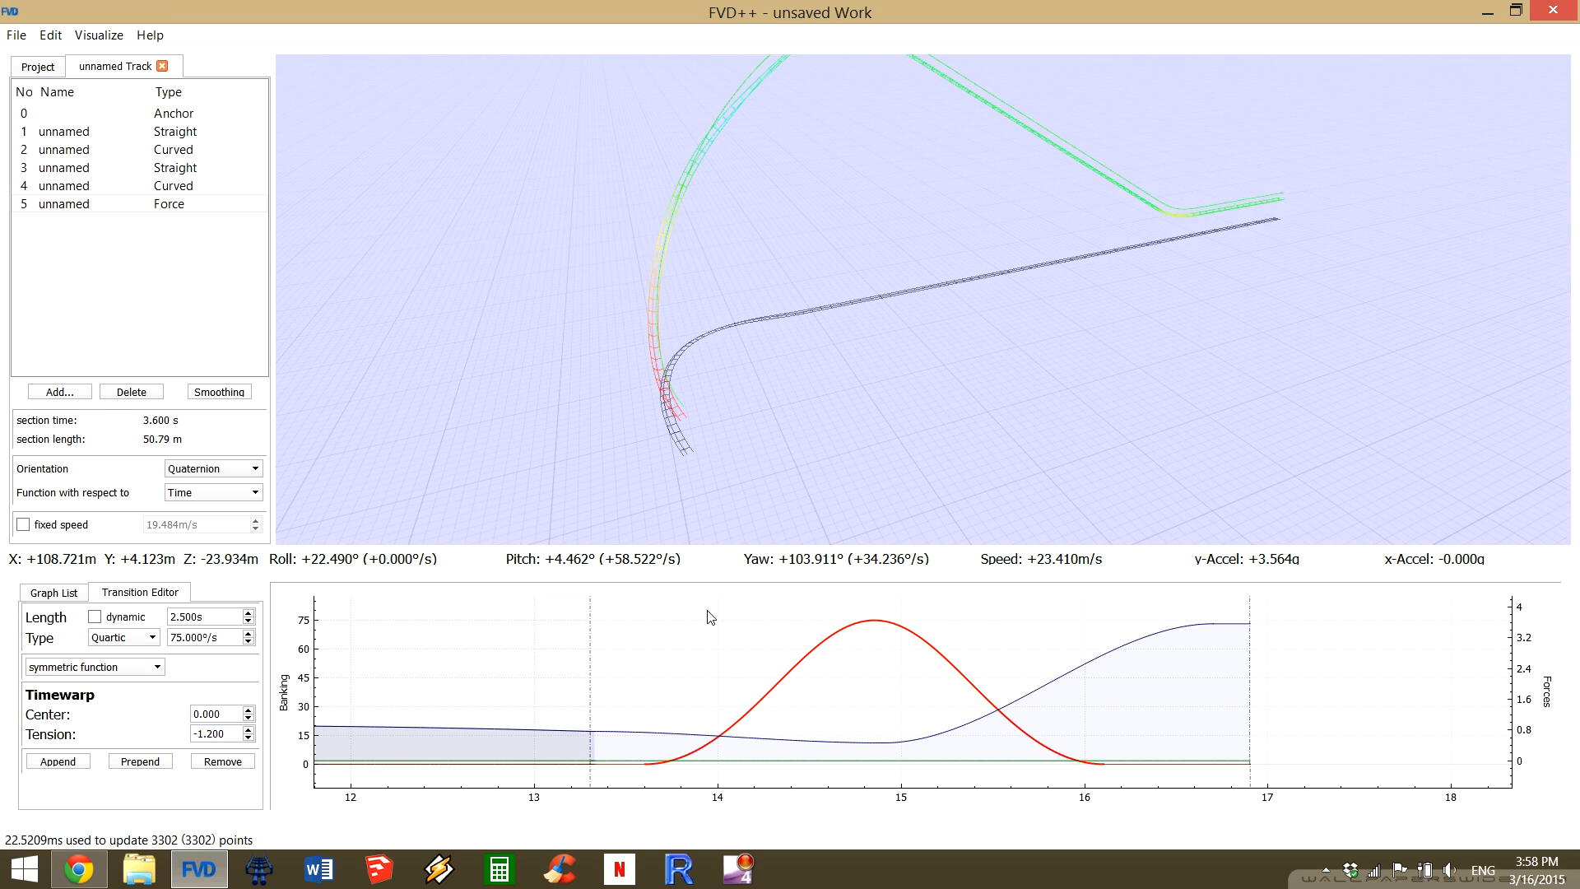
Lengthen the 3.100 g cubic pull-out transition to 1.900 s.
{"action": "left_click", "coordinate": [1086, 665]}
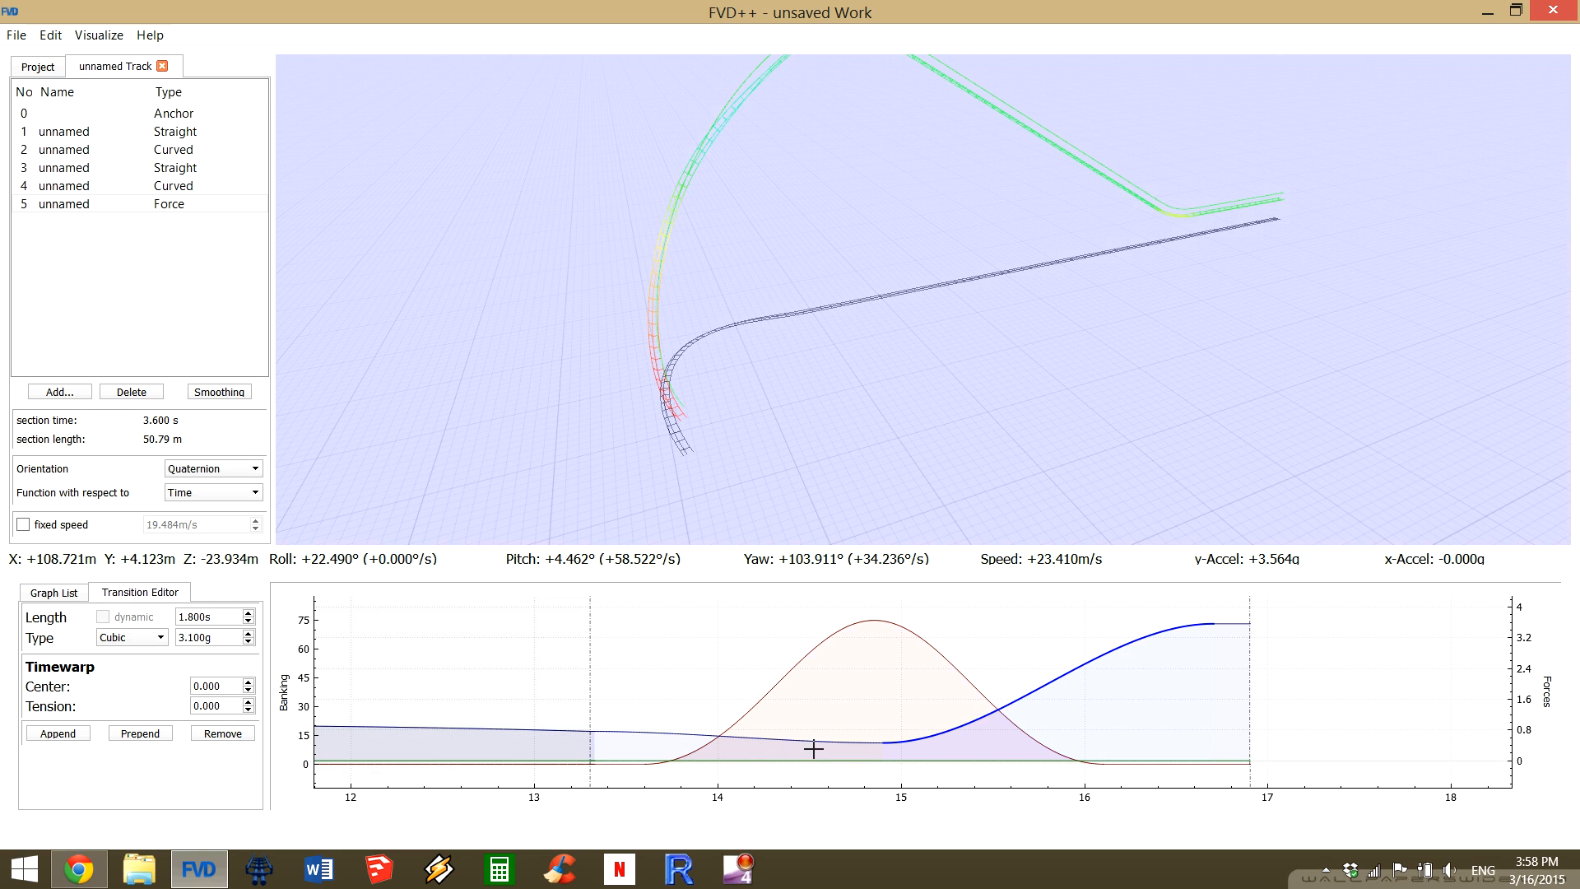
{"action": "scroll", "coordinate": [210, 617], "scroll_direction": "up", "scroll_amount": 1}
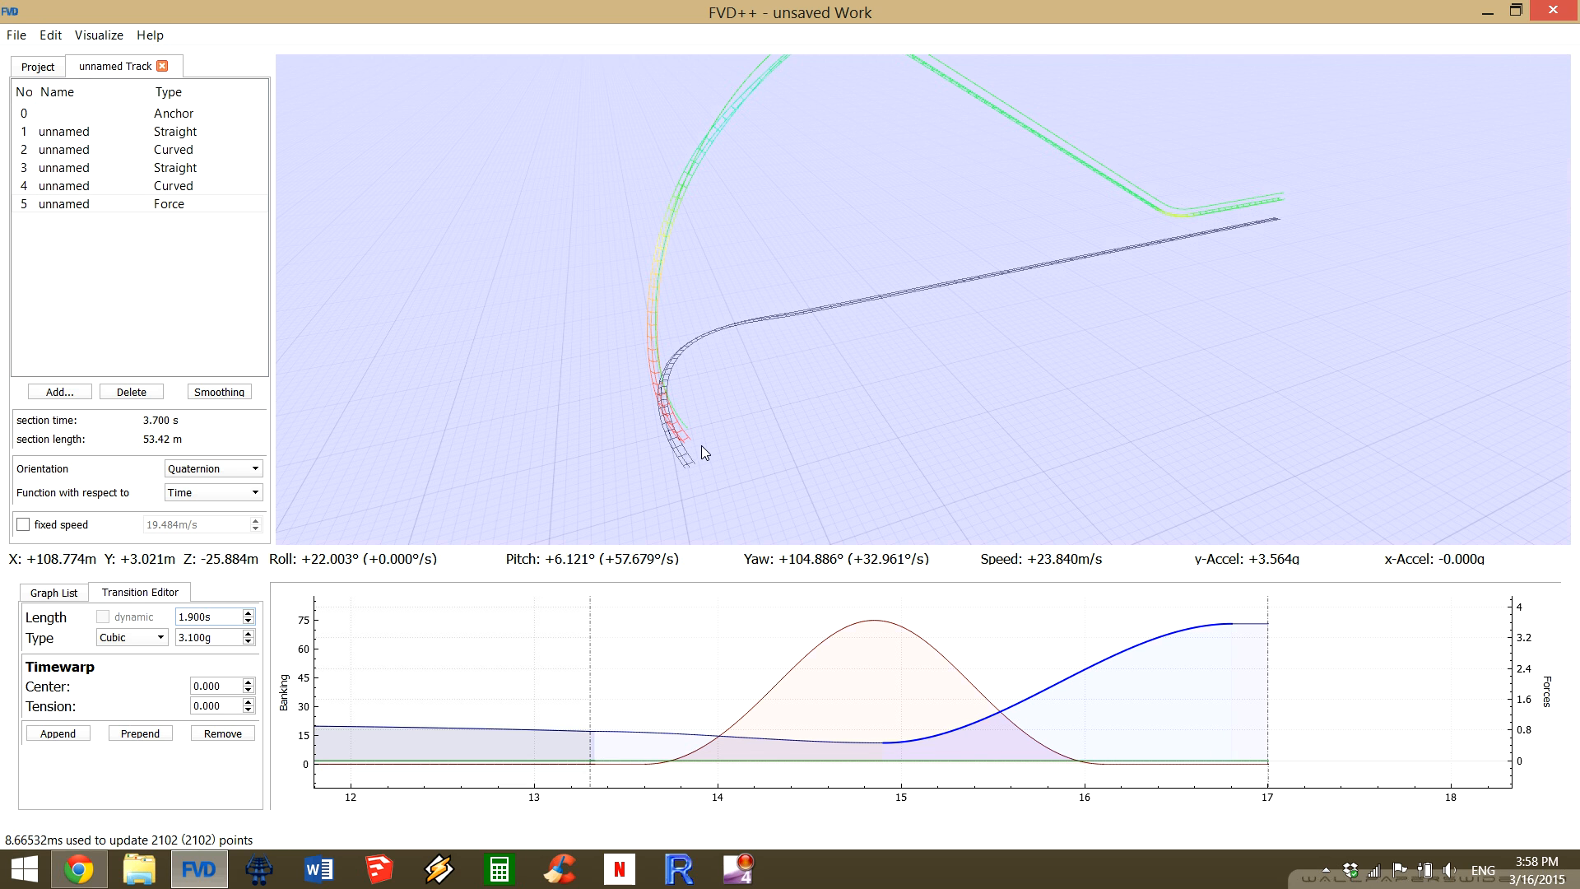
Examine the shape and banking of the drop and pull-out from several outside angles and from the on-track rider view.
{"action": "key", "text": "a"}
{"action": "left_click_drag", "start_coordinate": [922, 300], "coordinate": [1021, 327]}
{"action": "key", "text": "a"}
{"action": "left_click_drag", "start_coordinate": [641, 441], "coordinate": [713, 449]}
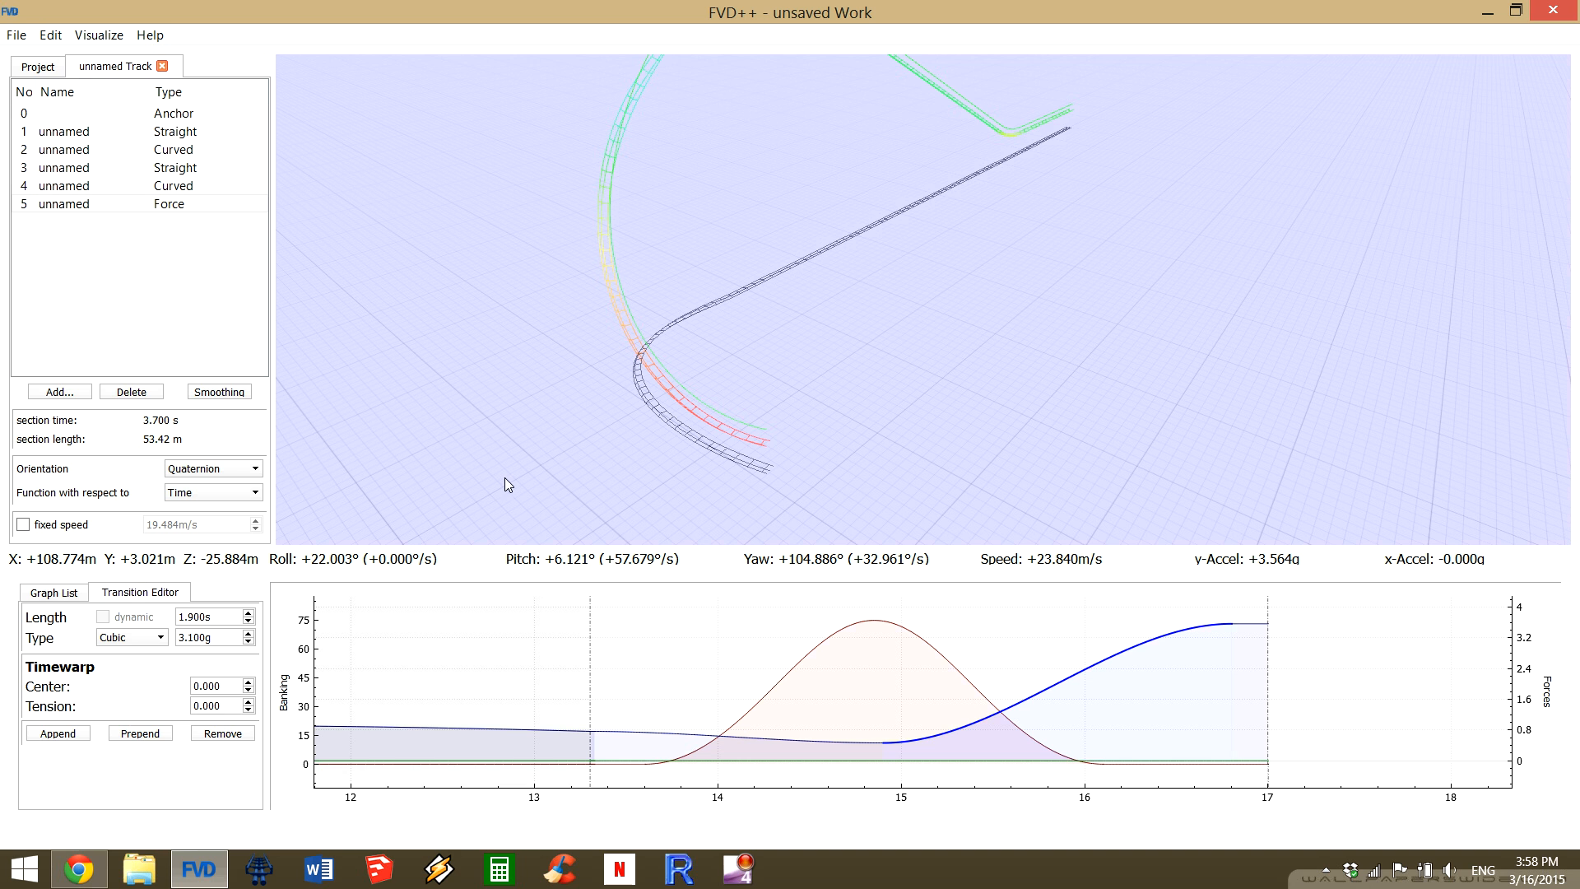
{"action": "left_click_drag", "start_coordinate": [505, 477], "coordinate": [950, 477]}
{"action": "key", "text": "a"}
{"action": "left_click_drag", "start_coordinate": [481, 445], "coordinate": [491, 446]}
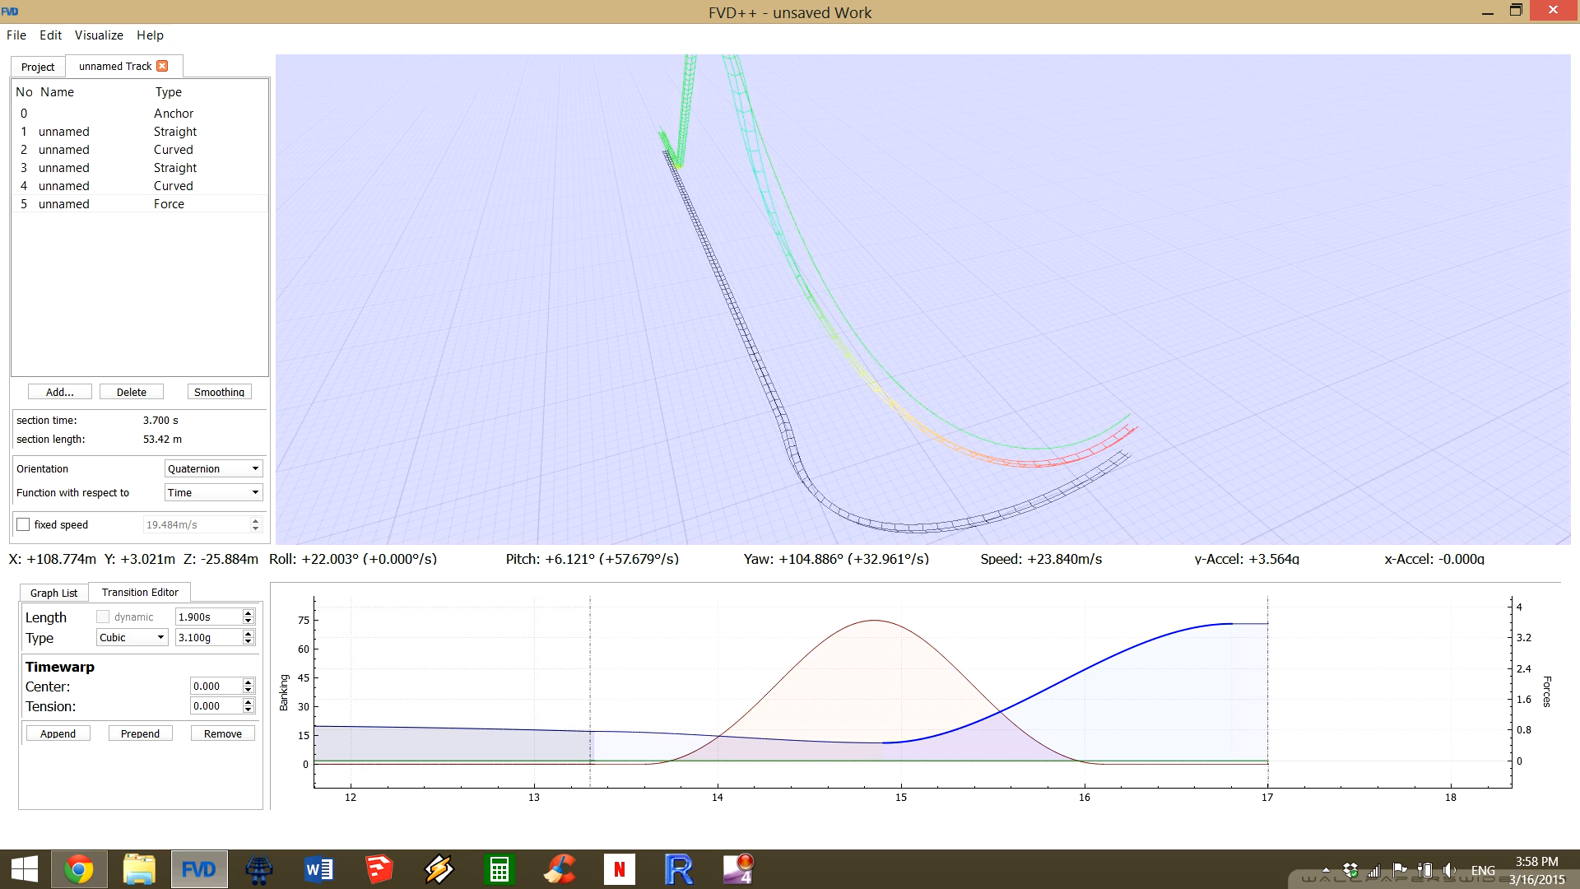
{"action": "left_click_drag", "start_coordinate": [924, 300], "coordinate": [806, 451]}
{"action": "key", "text": "q"}
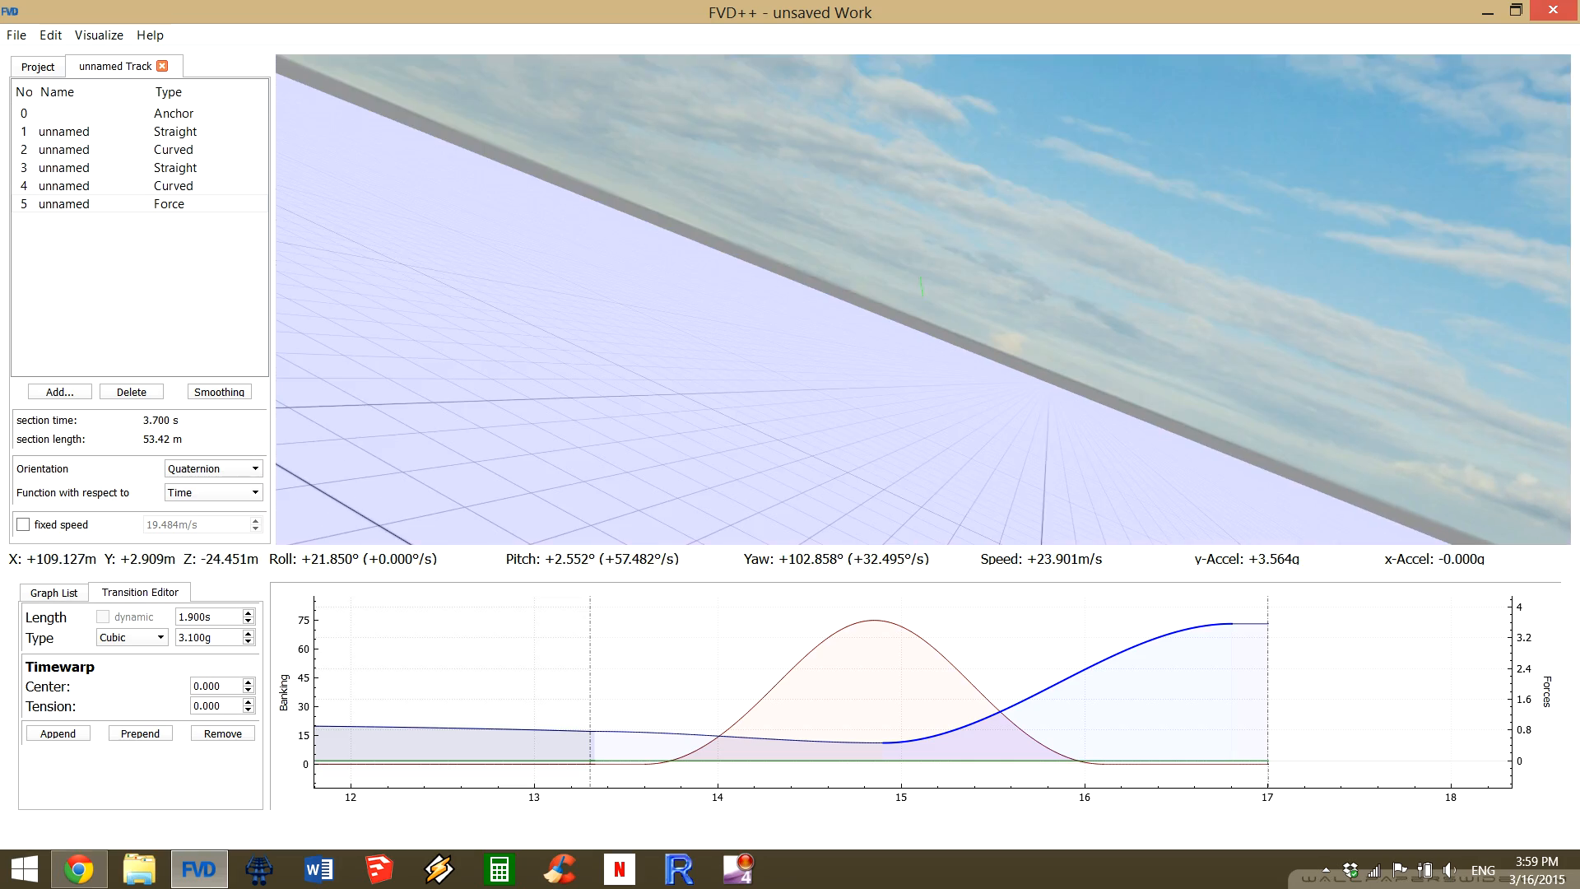
{"action": "left_click_drag", "start_coordinate": [923, 299], "coordinate": [781, 296]}
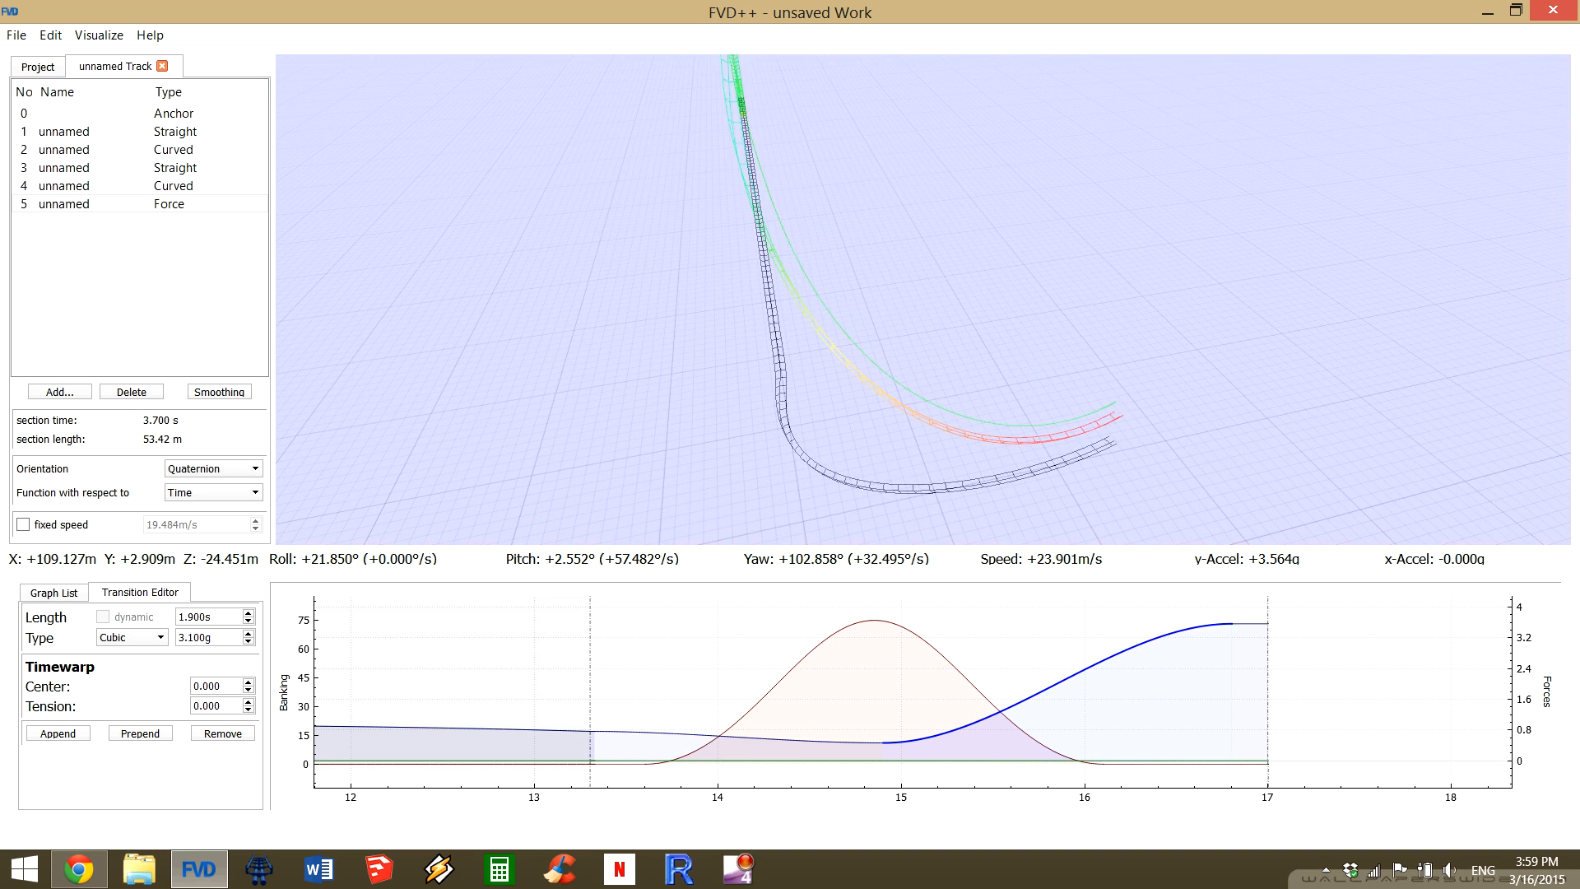
{"action": "key", "text": "space"}
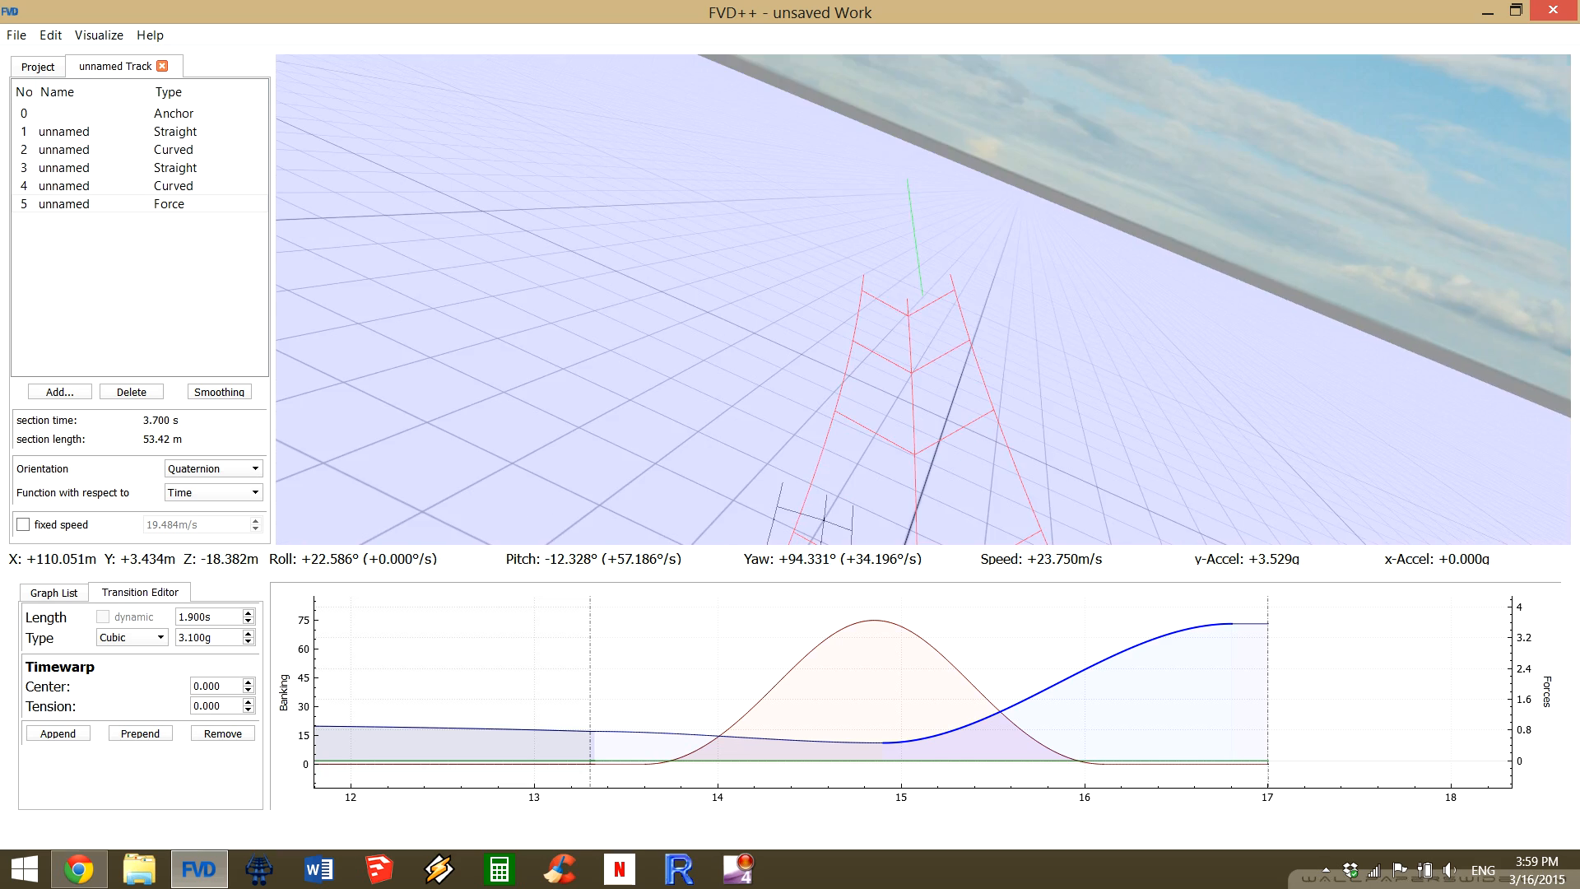
{"action": "left_click_drag", "start_coordinate": [891, 175], "coordinate": [656, 79]}
{"action": "key", "text": "d"}
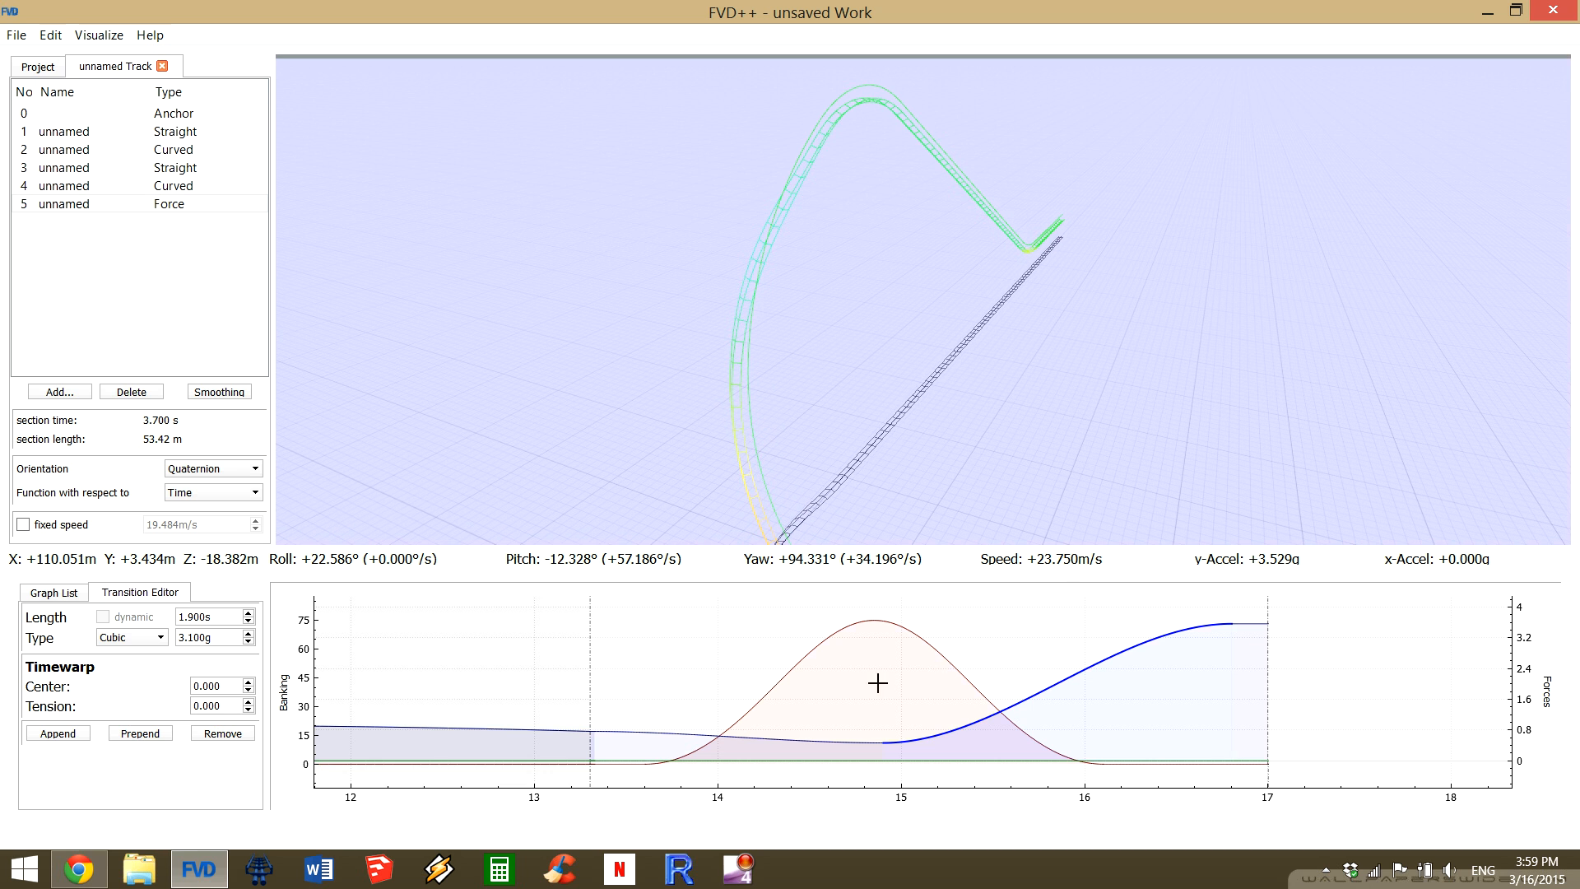
Set the timewarp center of the 75.000°/s quartic roll-rate transition to 0.300.
{"action": "left_click", "coordinate": [810, 650]}
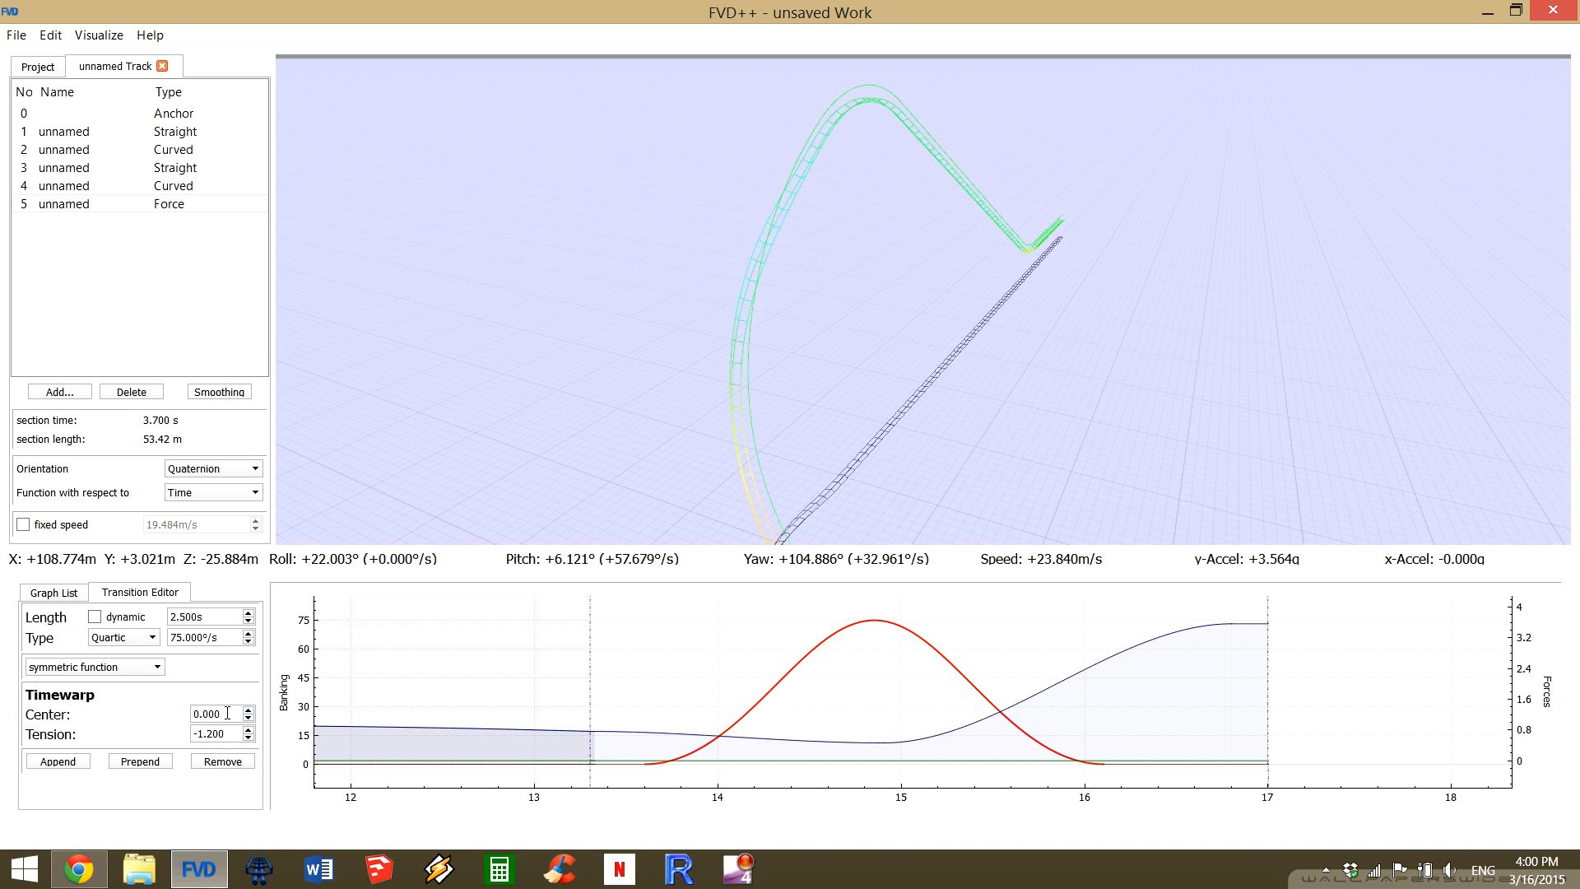
{"action": "scroll", "coordinate": [215, 715], "scroll_direction": "up", "scroll_amount": 1}
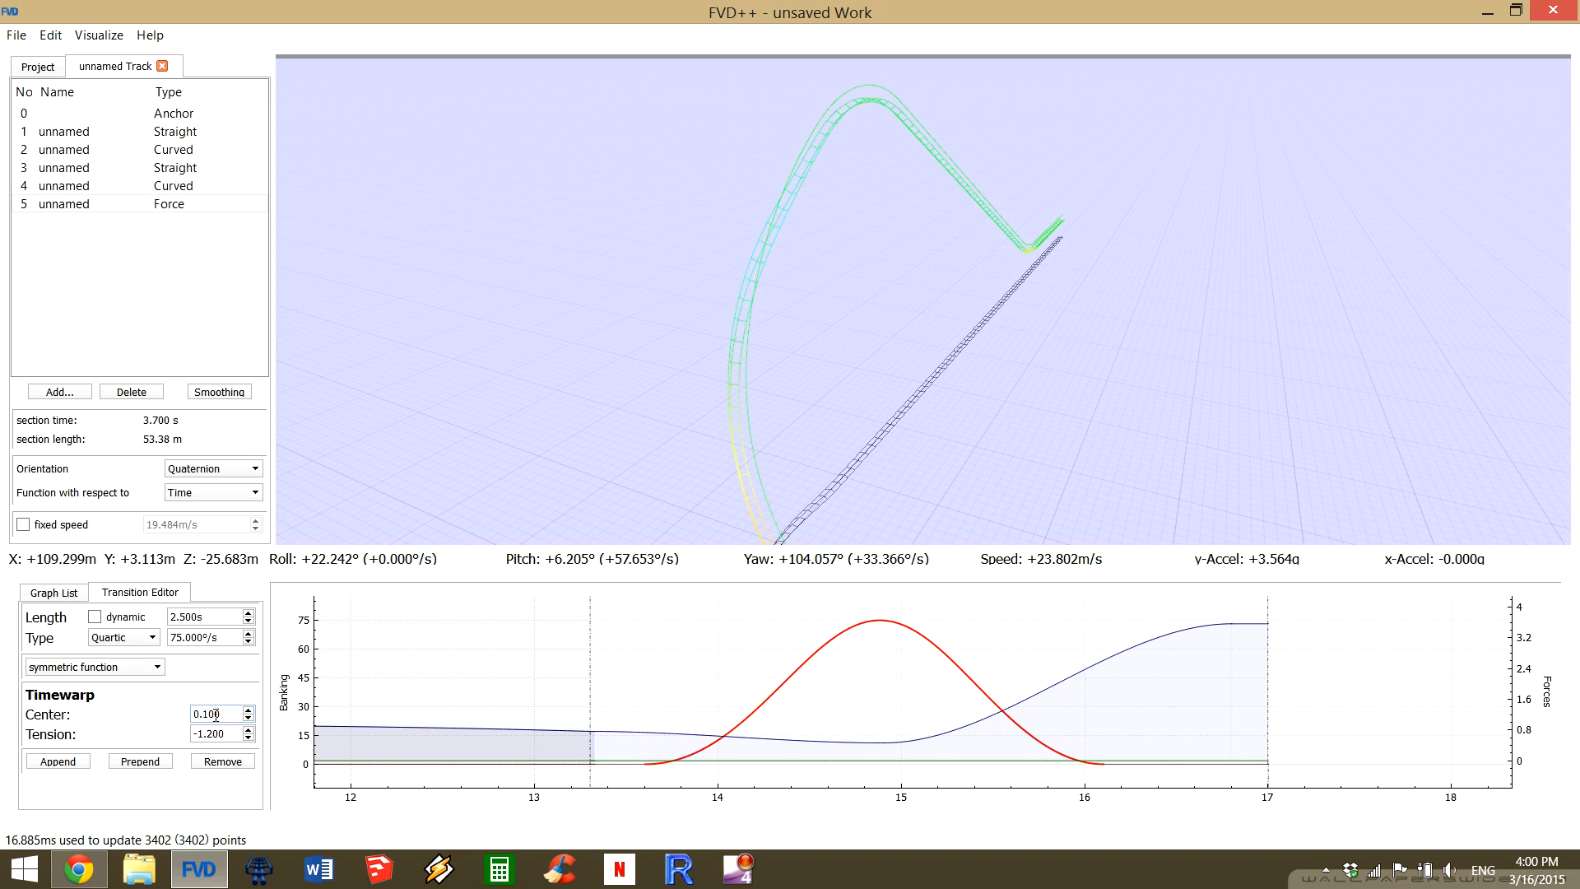
{"action": "scroll", "coordinate": [216, 715], "scroll_direction": "up", "scroll_amount": 2}
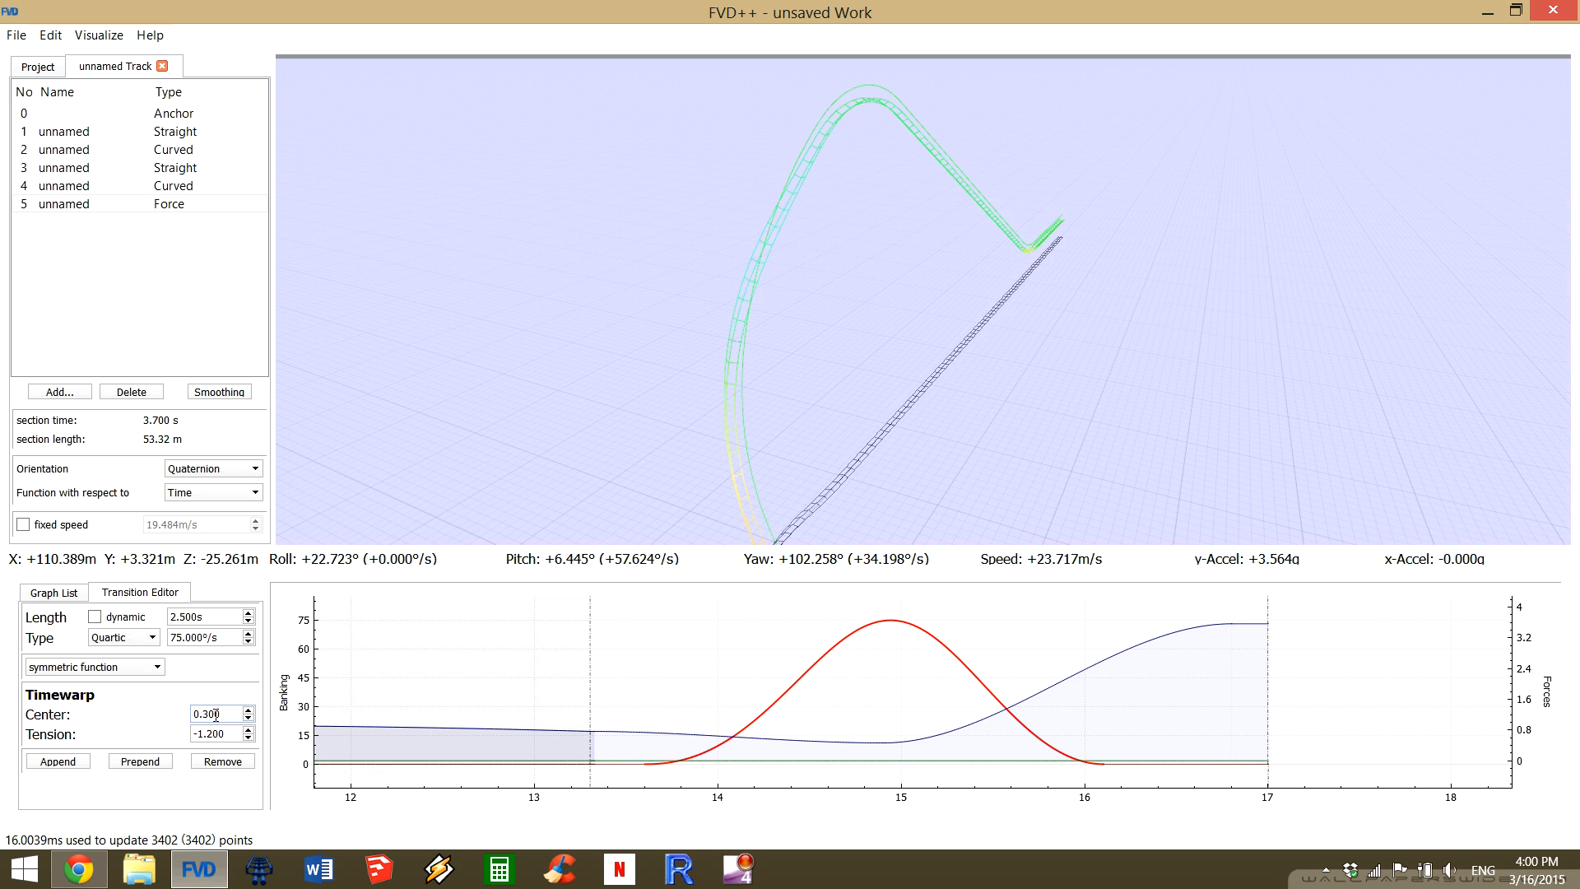
Set the timewarp center of the 75.000°/s quartic roll-rate transition to 0.500.
{"action": "scroll", "coordinate": [216, 715], "scroll_direction": "up", "scroll_amount": 1}
{"action": "scroll", "coordinate": [215, 715], "scroll_direction": "up", "scroll_amount": 1}
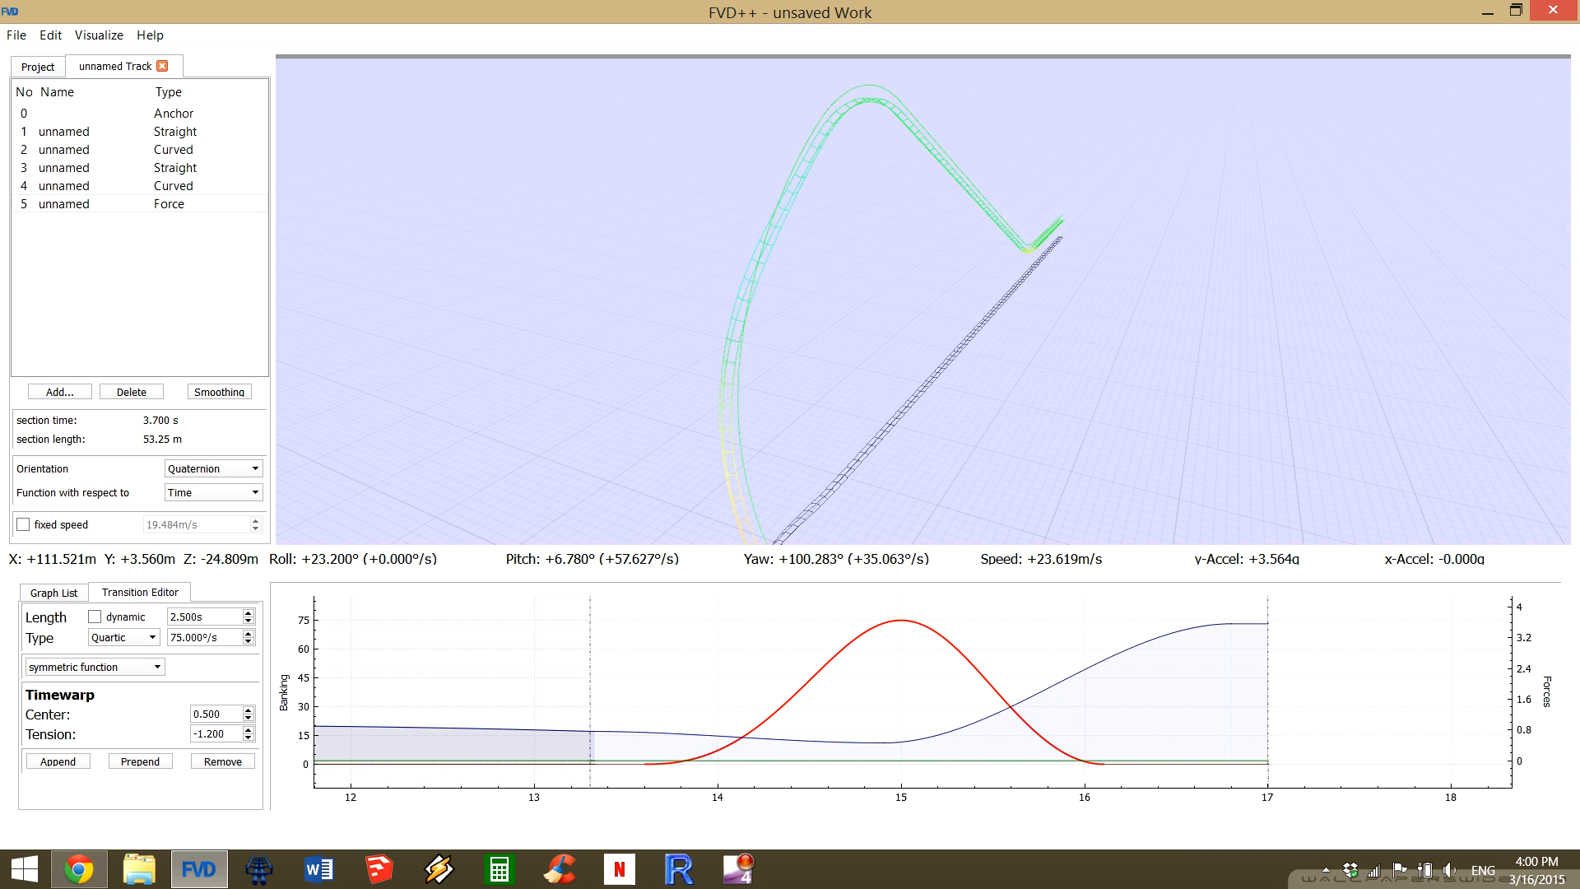
{"action": "key", "text": "s"}
{"action": "left_click_drag", "start_coordinate": [922, 301], "coordinate": [910, 412]}
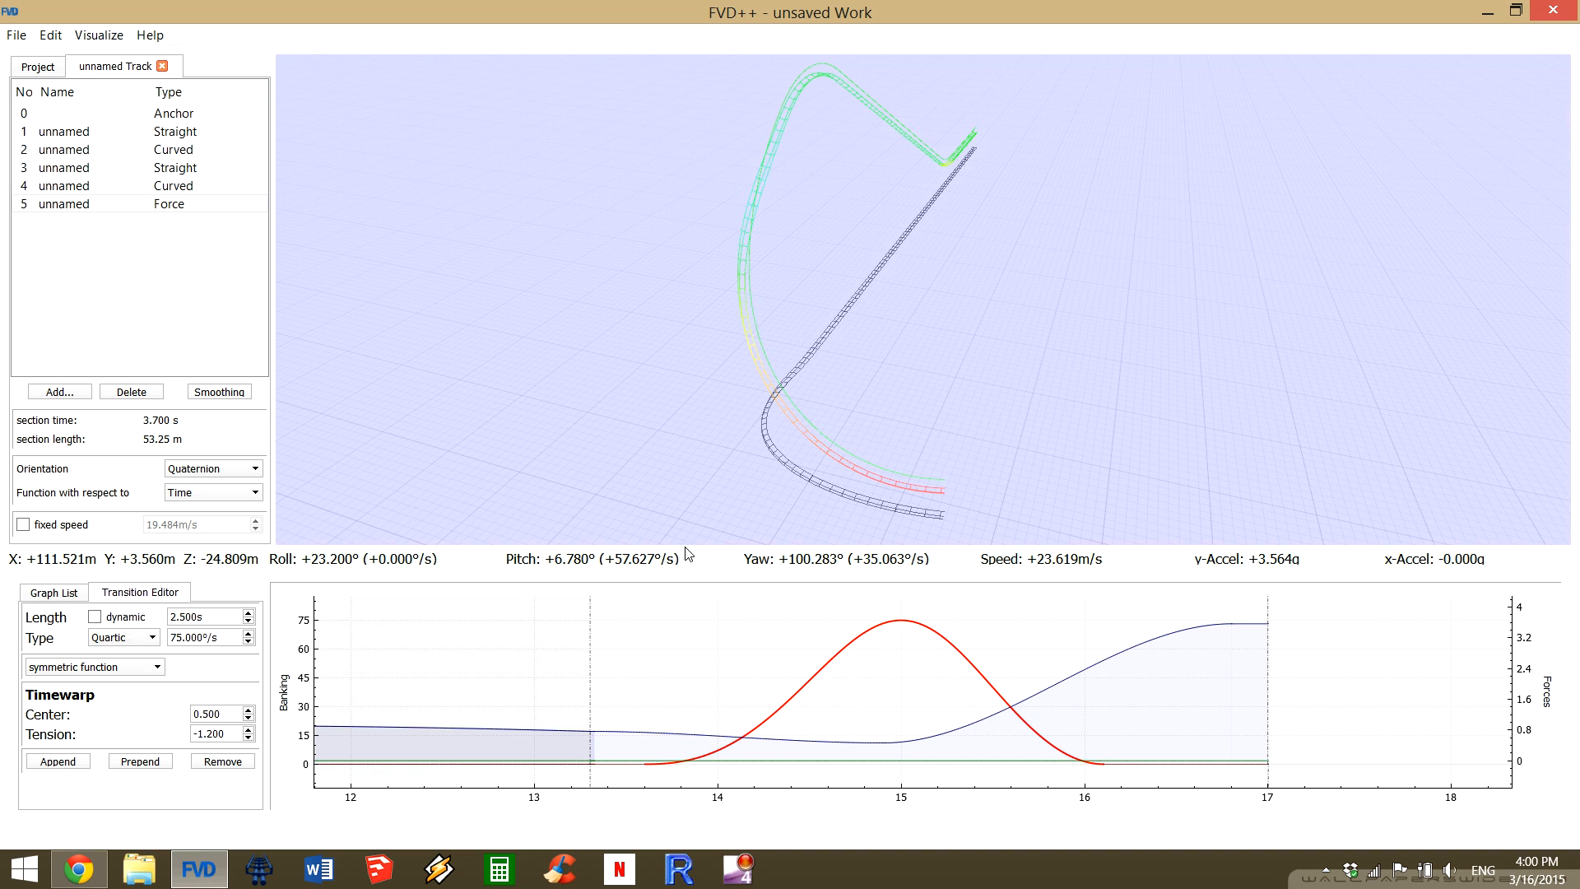
{"action": "scroll", "coordinate": [233, 711], "scroll_direction": "up", "scroll_amount": 1}
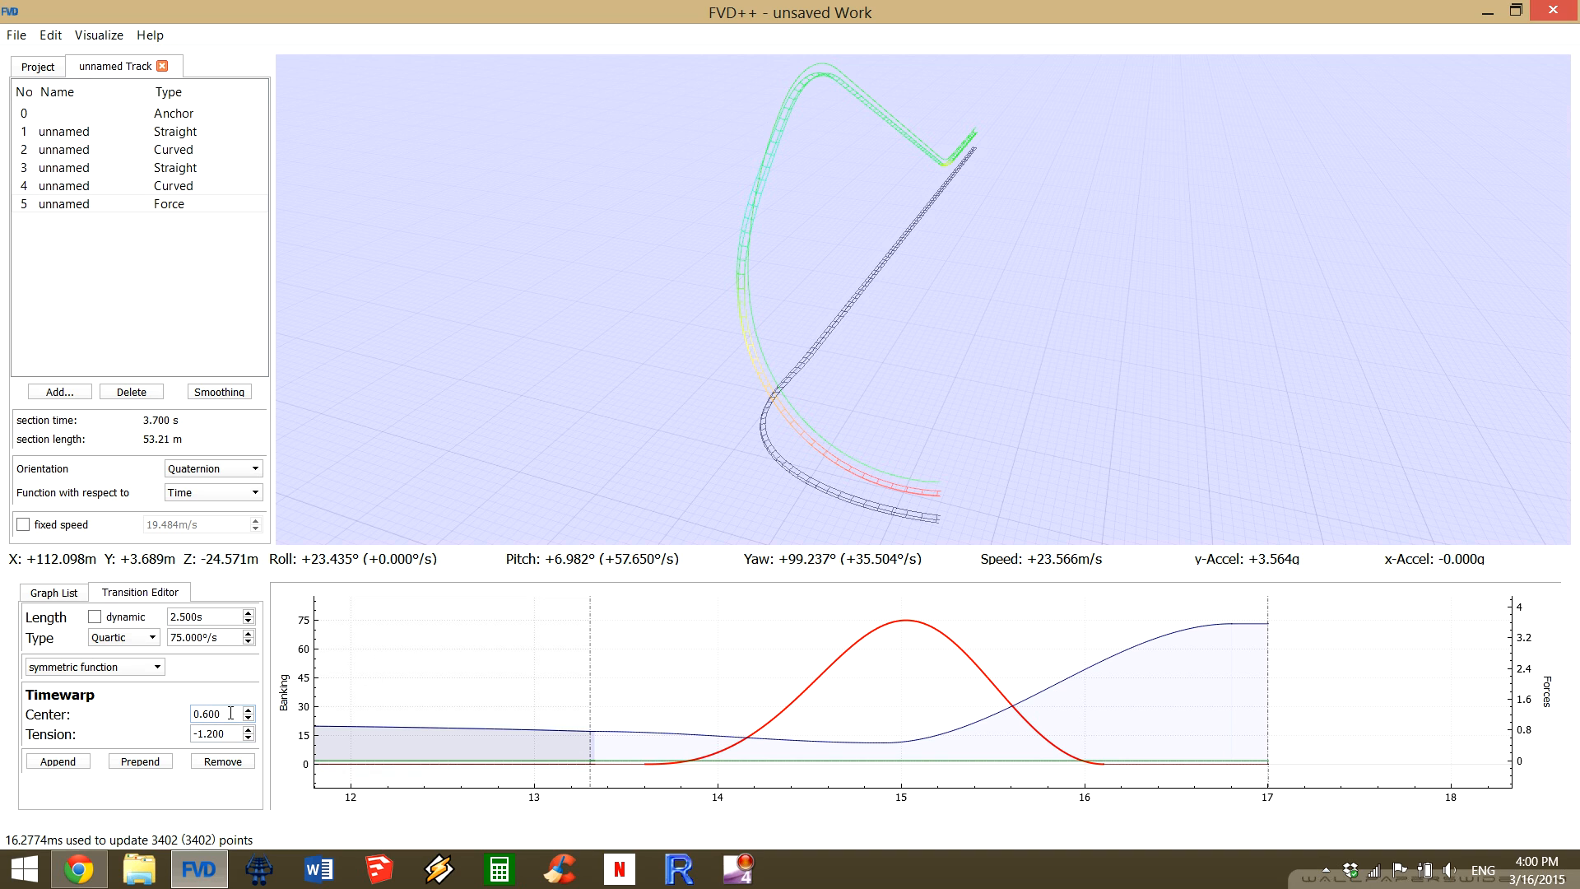
{"action": "scroll", "coordinate": [231, 713], "scroll_direction": "down", "scroll_amount": 1}
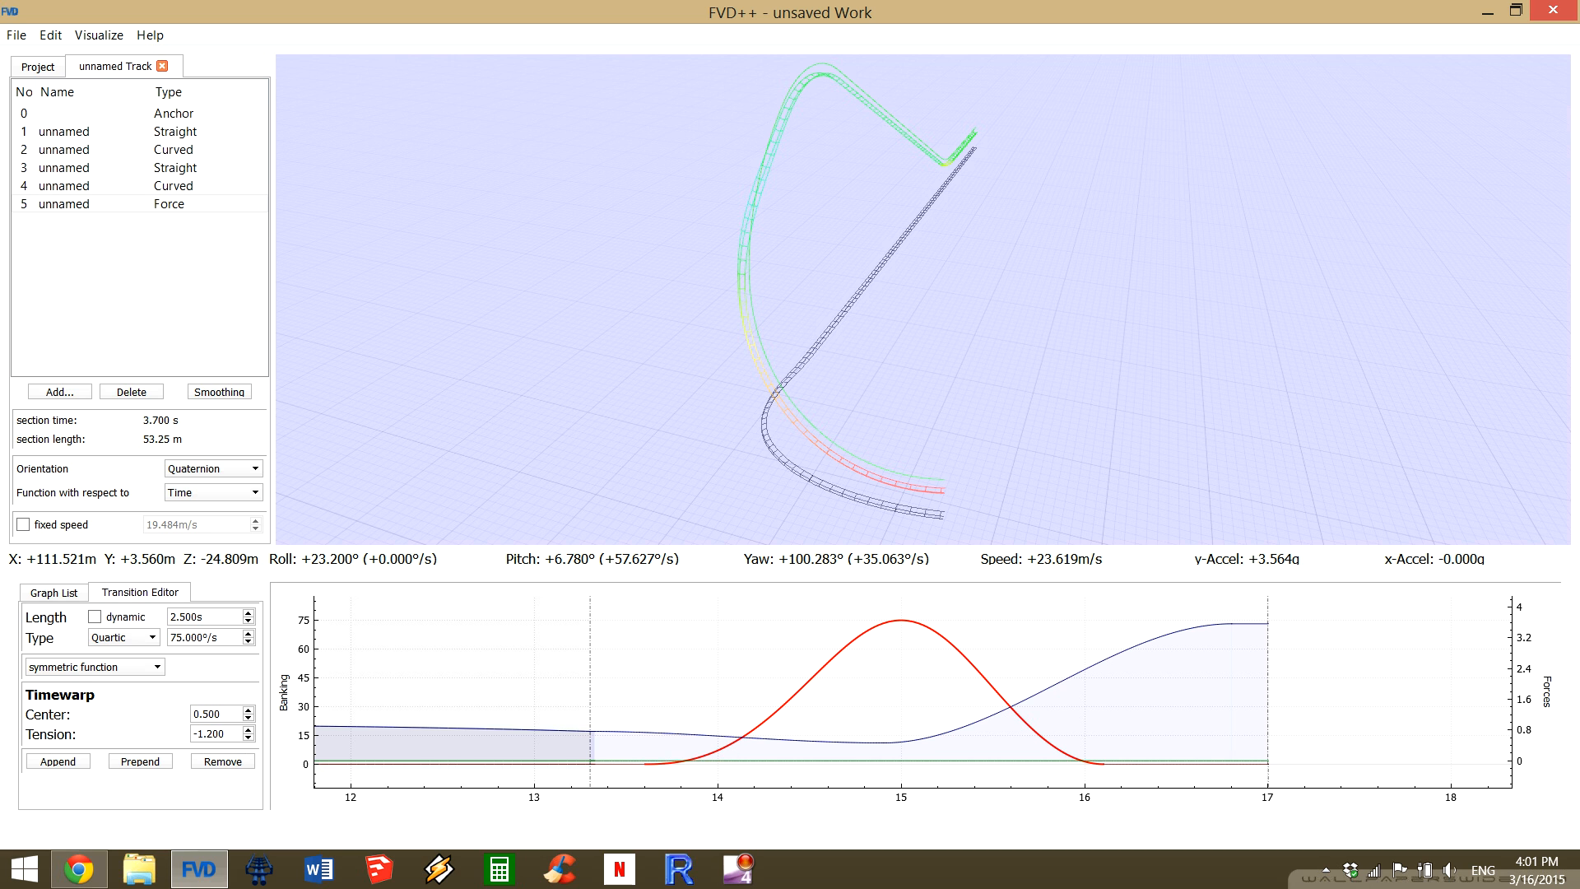
Examine the shape of the lift hill, drop and pull-out from a different outside angle.
{"action": "key", "text": "r"}
{"action": "key", "text": "s"}
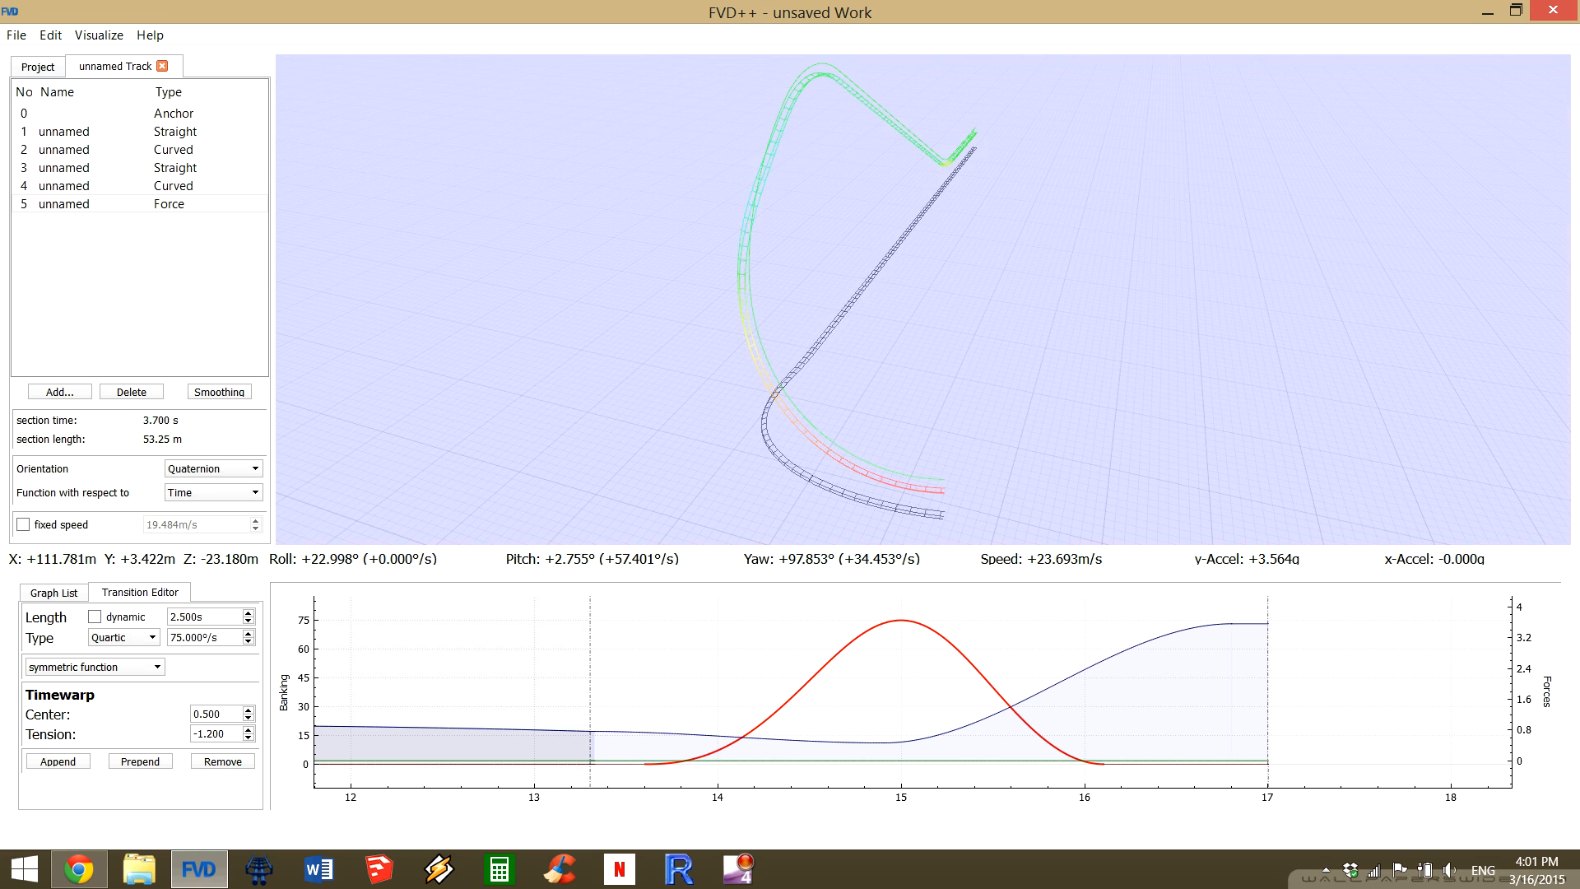
{"action": "left_click_drag", "start_coordinate": [923, 299], "coordinate": [1449, 255]}
{"action": "key", "text": "a"}
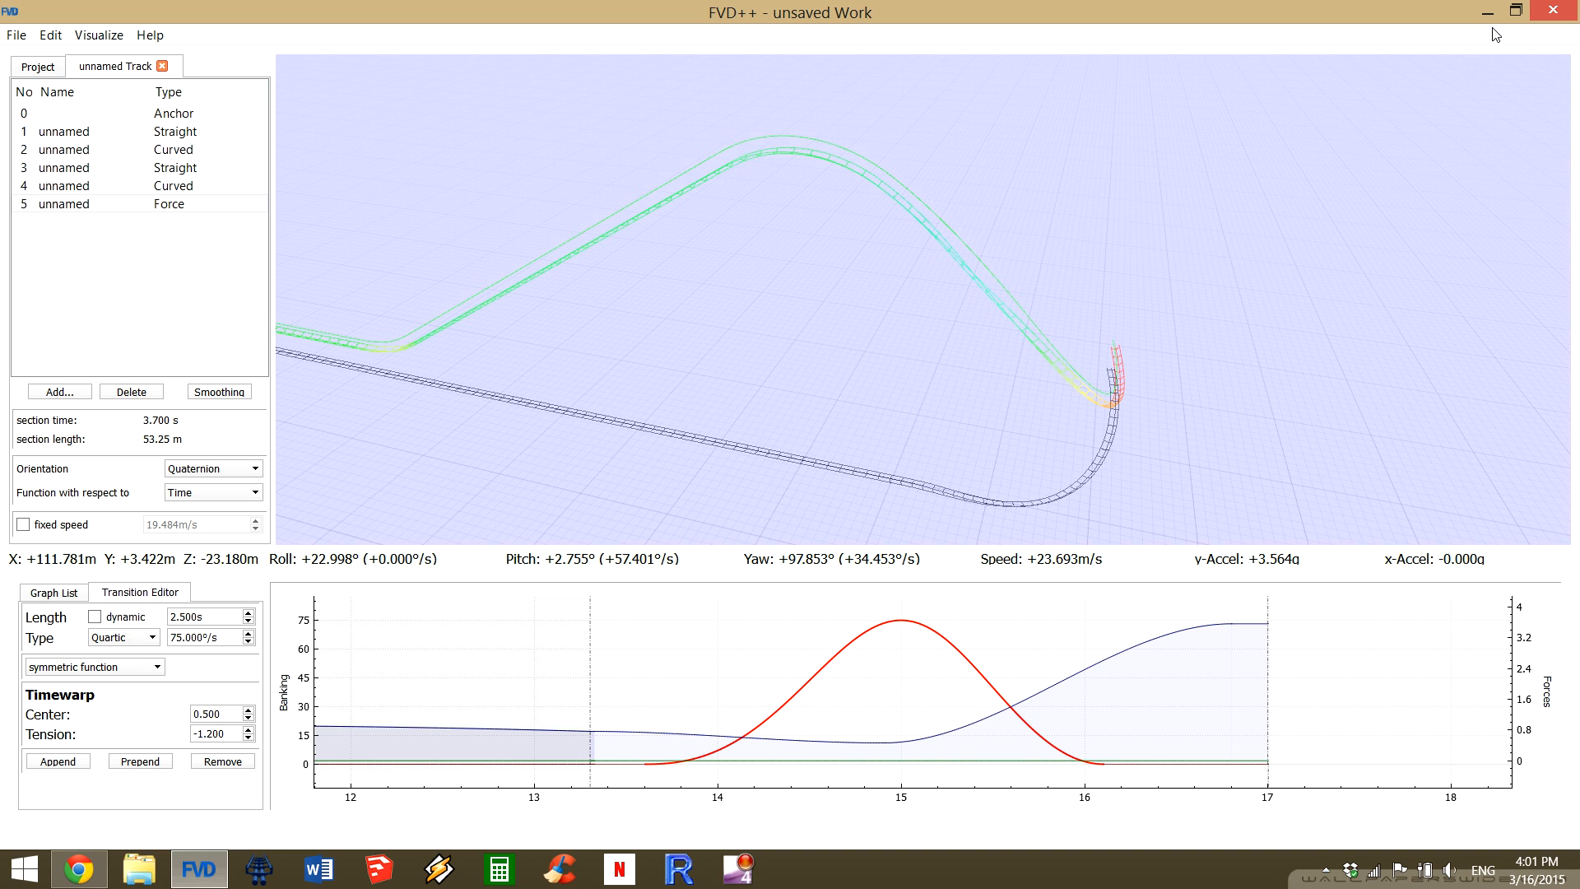
{"action": "left_click", "coordinate": [743, 876]}
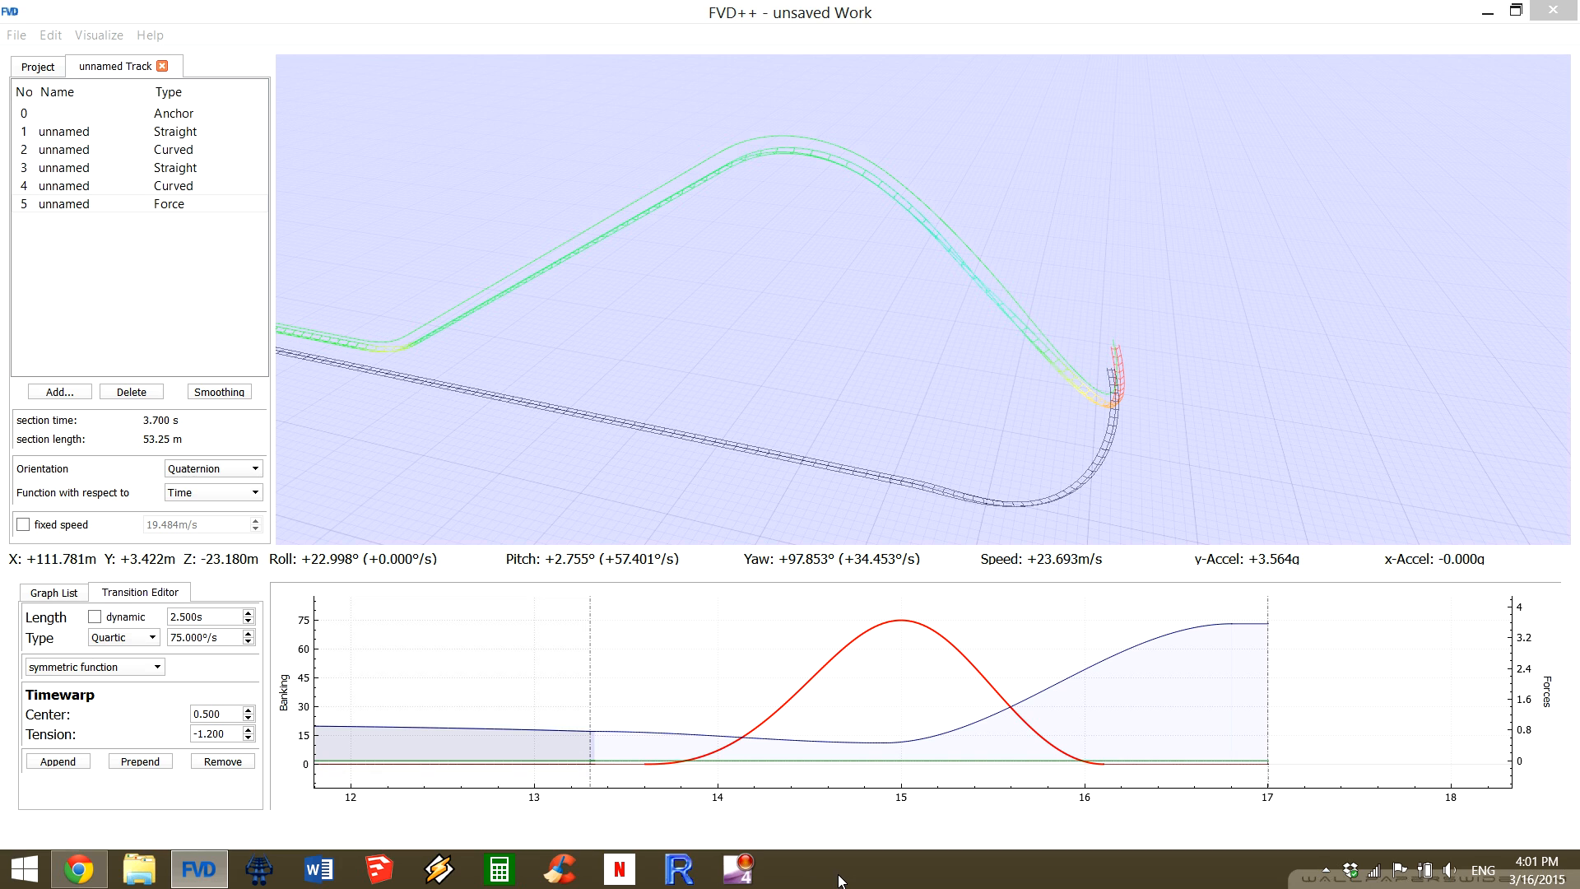
{"action": "left_click", "coordinate": [1325, 871]}
{"action": "right_click", "coordinate": [1314, 777]}
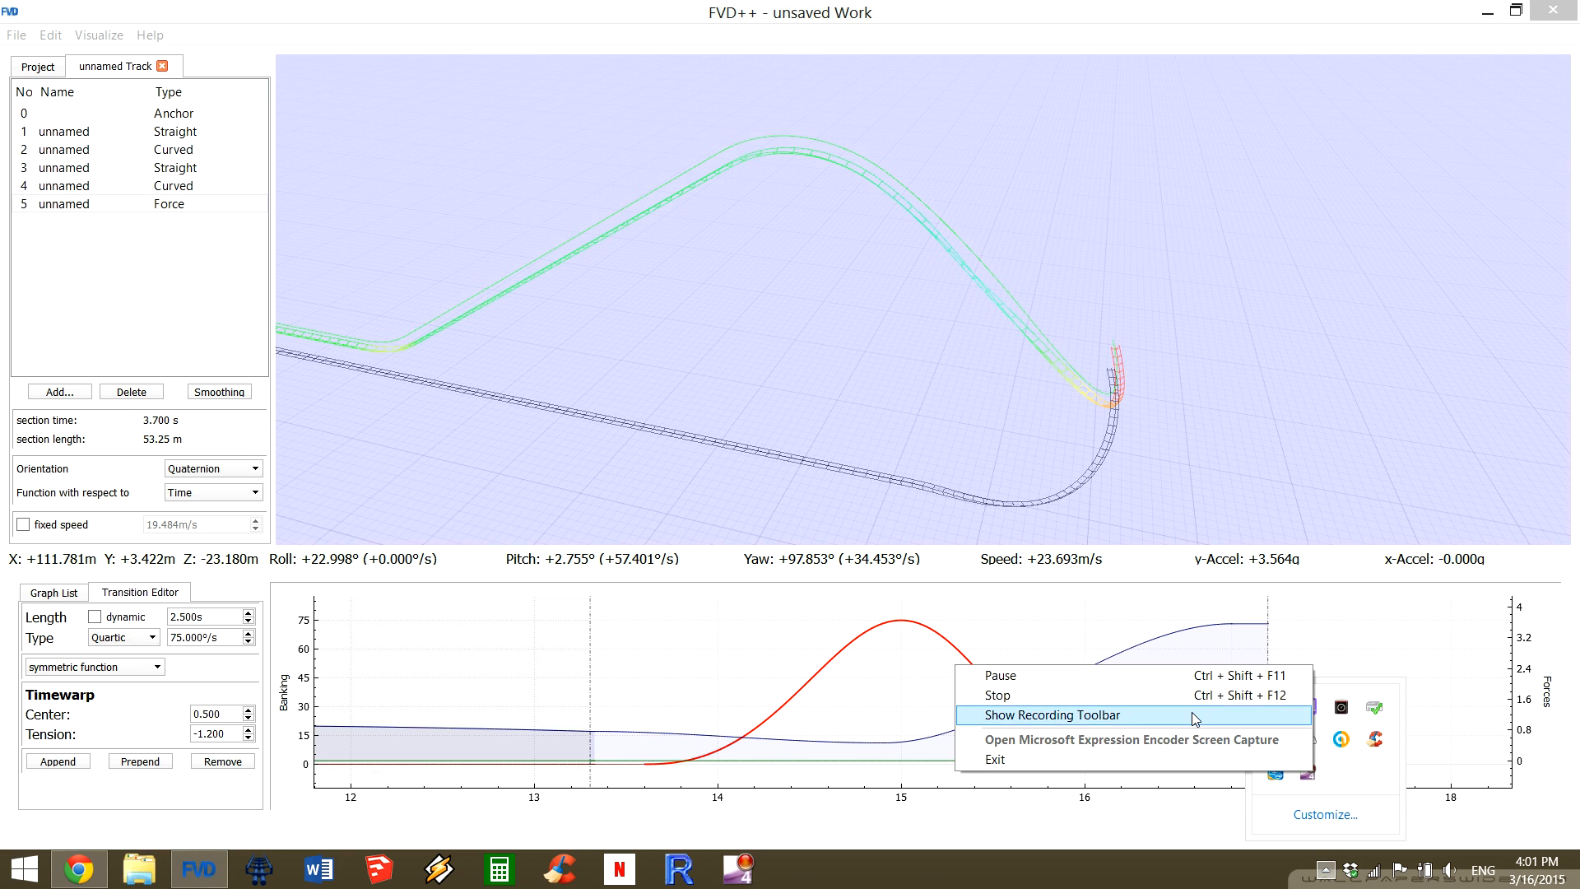